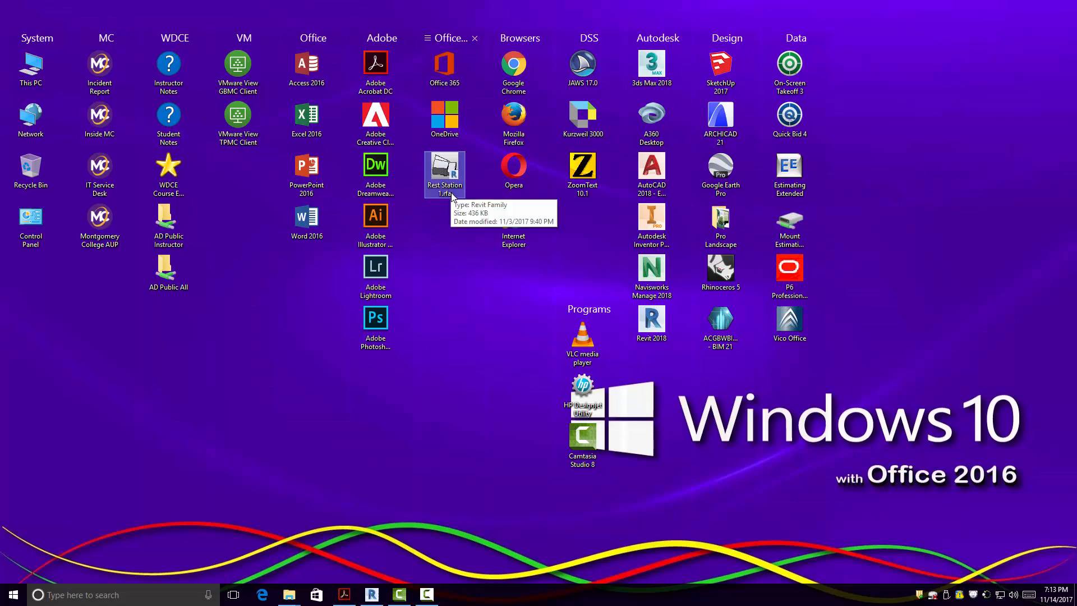
{"action": "left_click", "coordinate": [373, 598]}
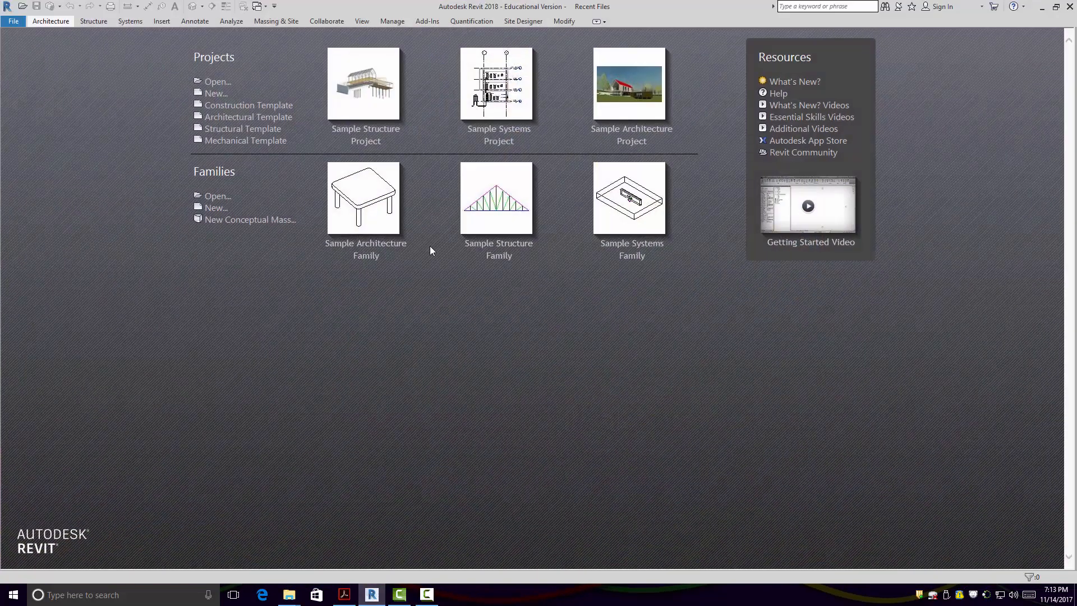
{"action": "left_click", "coordinate": [14, 22]}
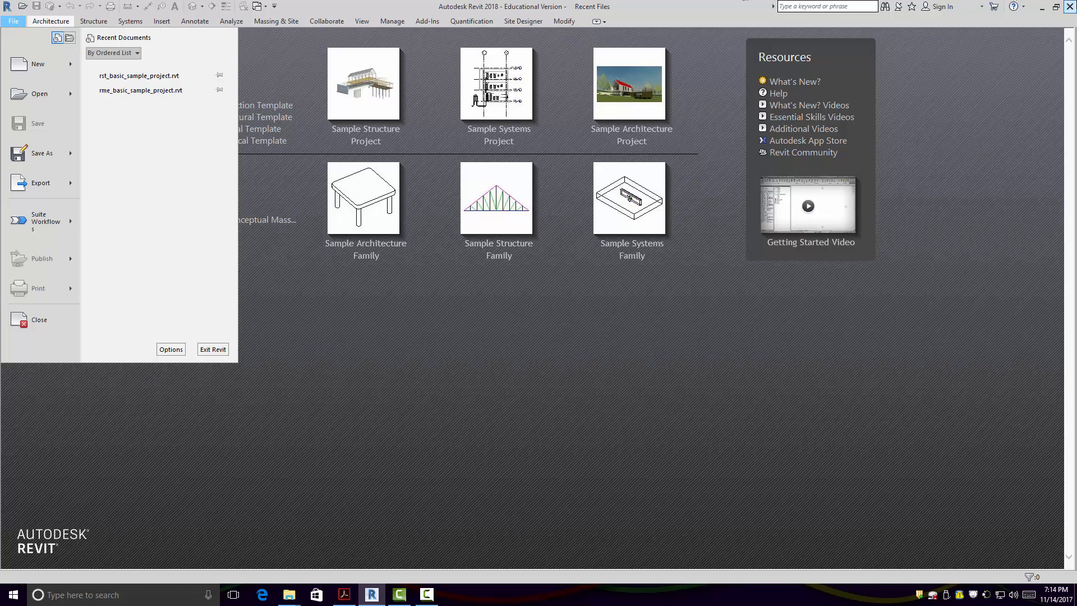
{"action": "left_click", "coordinate": [932, 21]}
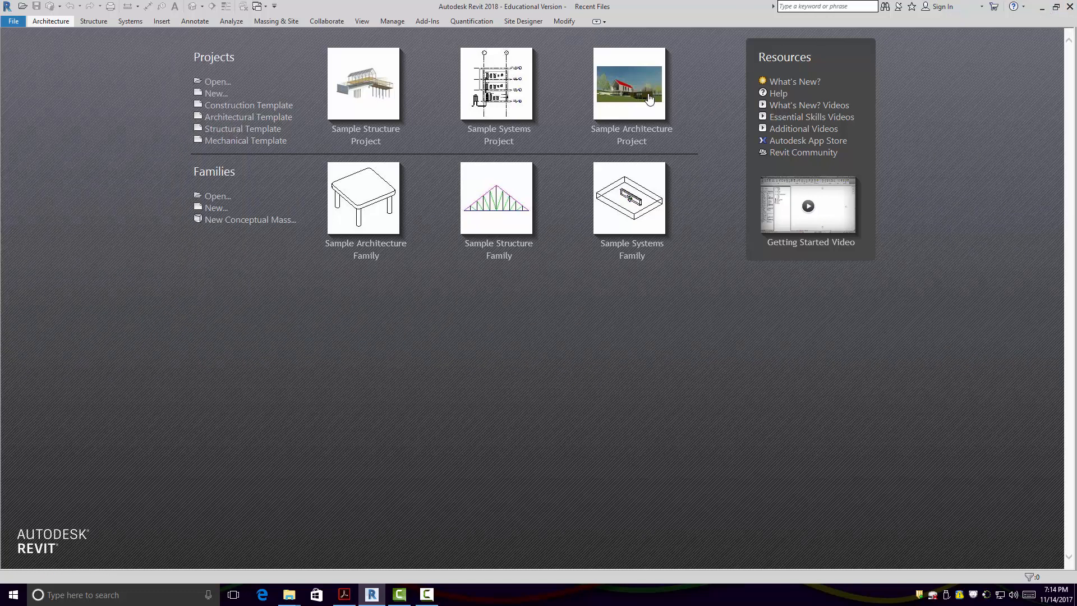
{"action": "left_click", "coordinate": [1042, 7]}
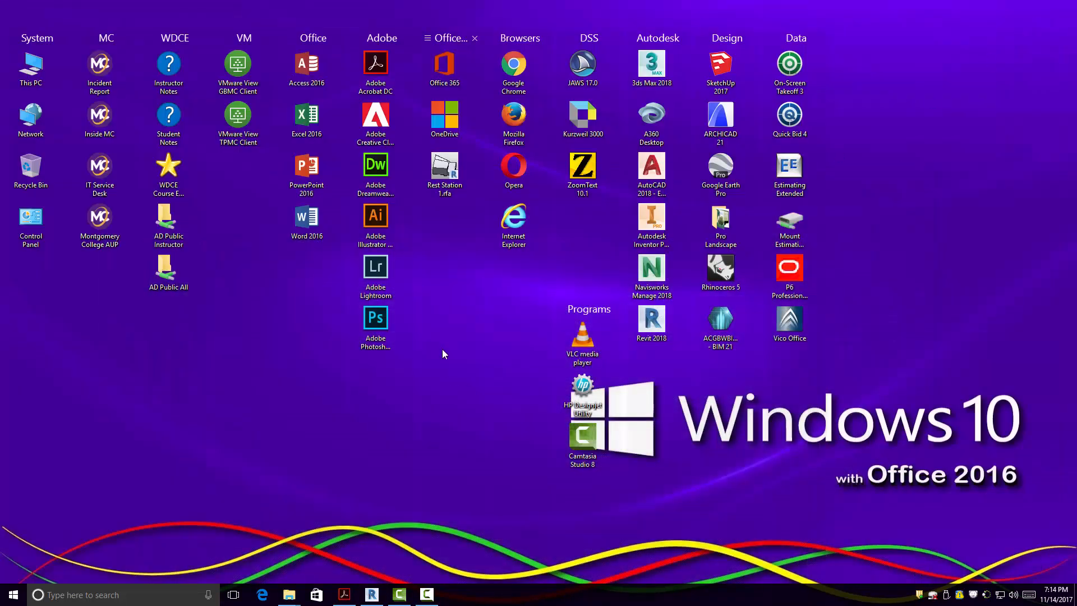
- Open the Rest Station 1.rfa family from the desktop, upgrade it to Revit 2018, and bring Revit to the front
{"action": "double_click", "coordinate": [444, 168]}
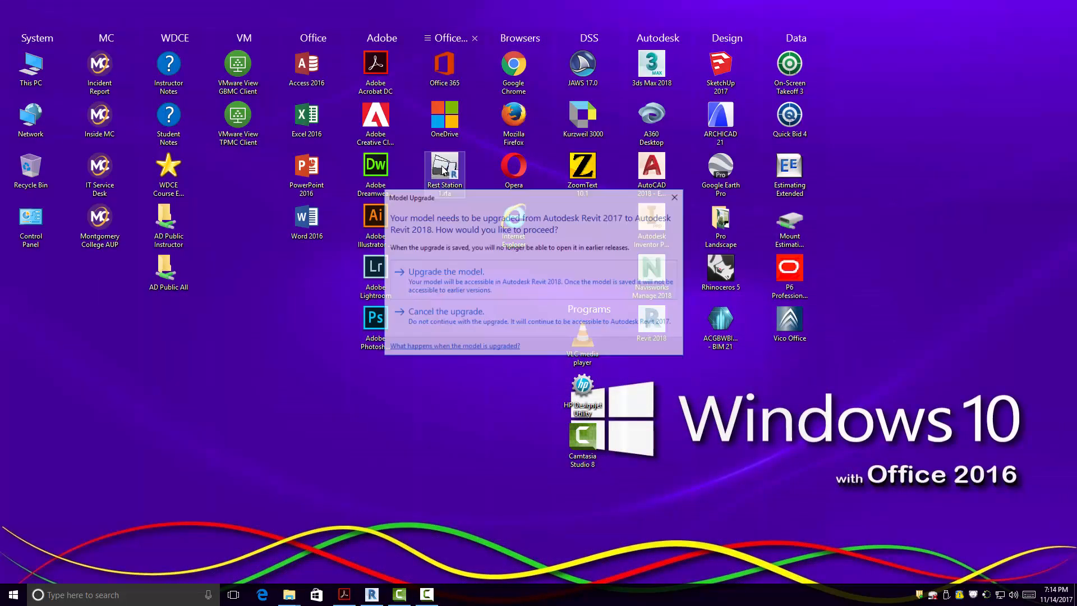
{"action": "left_click", "coordinate": [474, 282]}
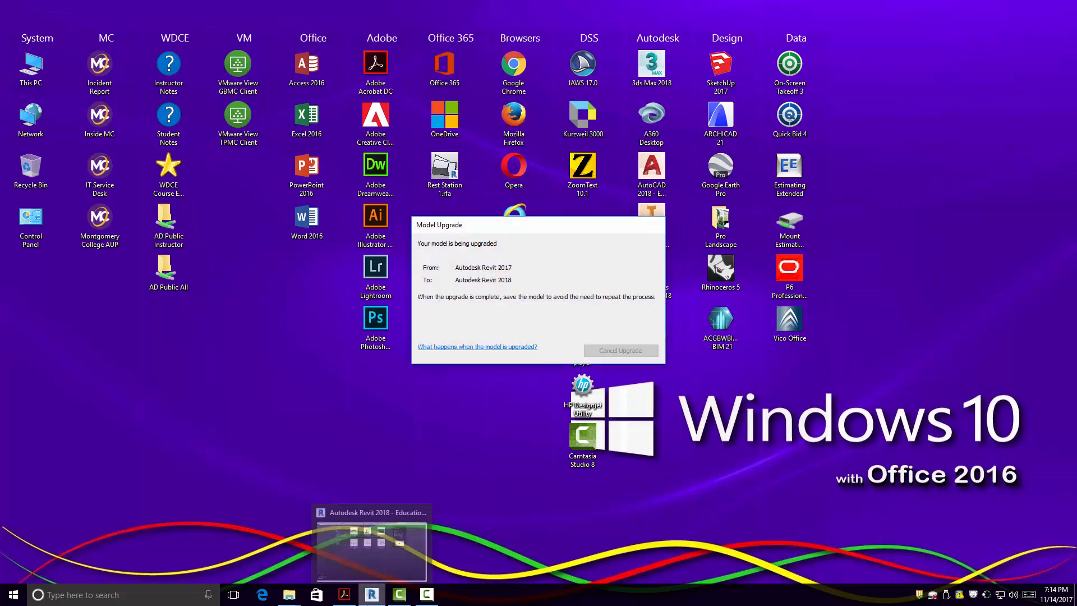
{"action": "left_click", "coordinate": [370, 594]}
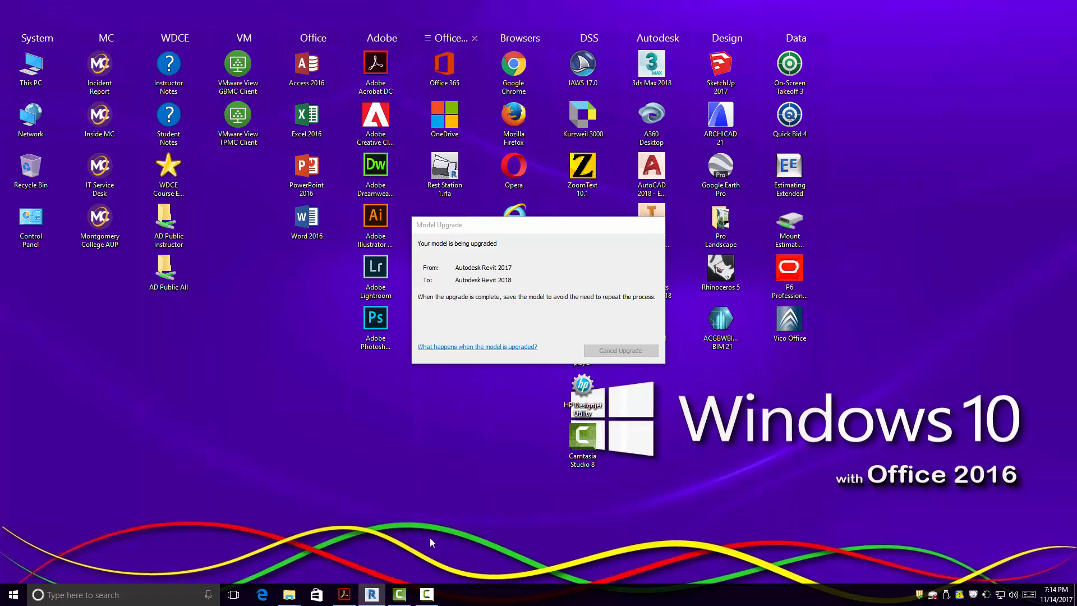
{"action": "left_click", "coordinate": [375, 598]}
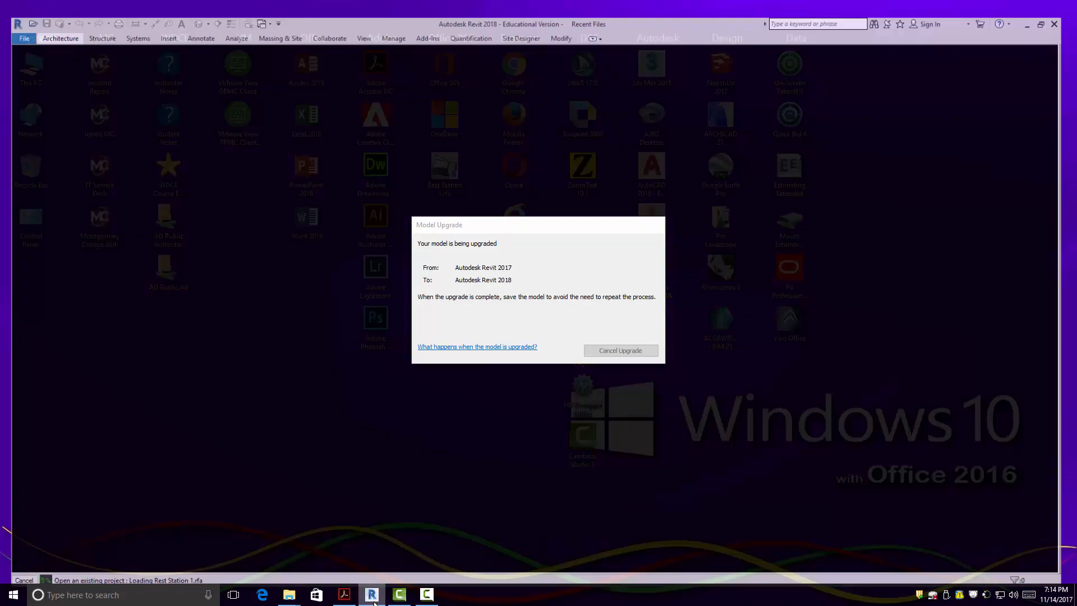
{"action": "left_click", "coordinate": [374, 599]}
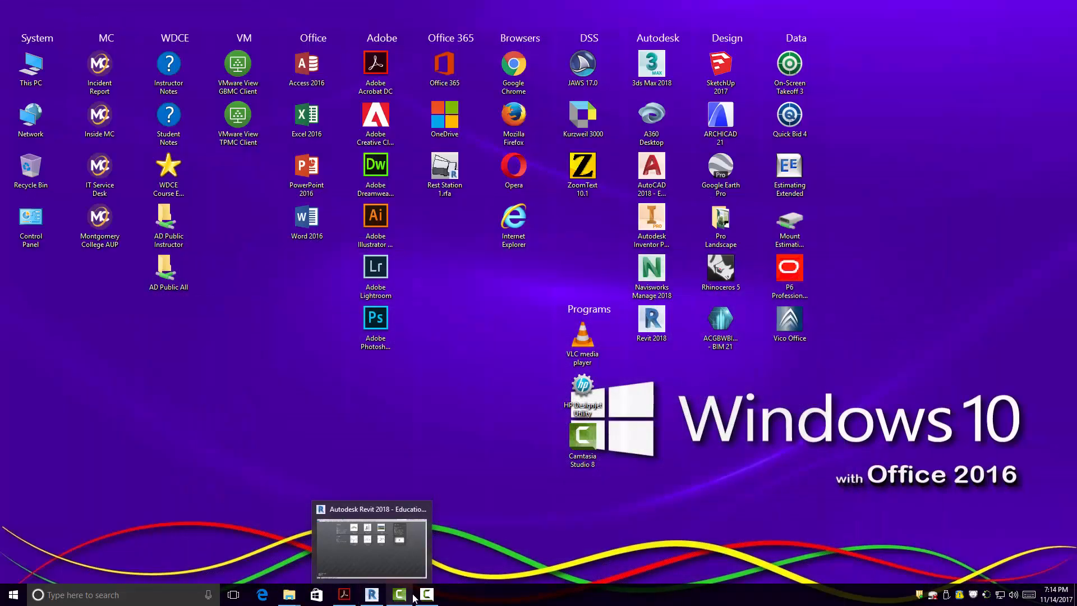
{"action": "left_click", "coordinate": [375, 599]}
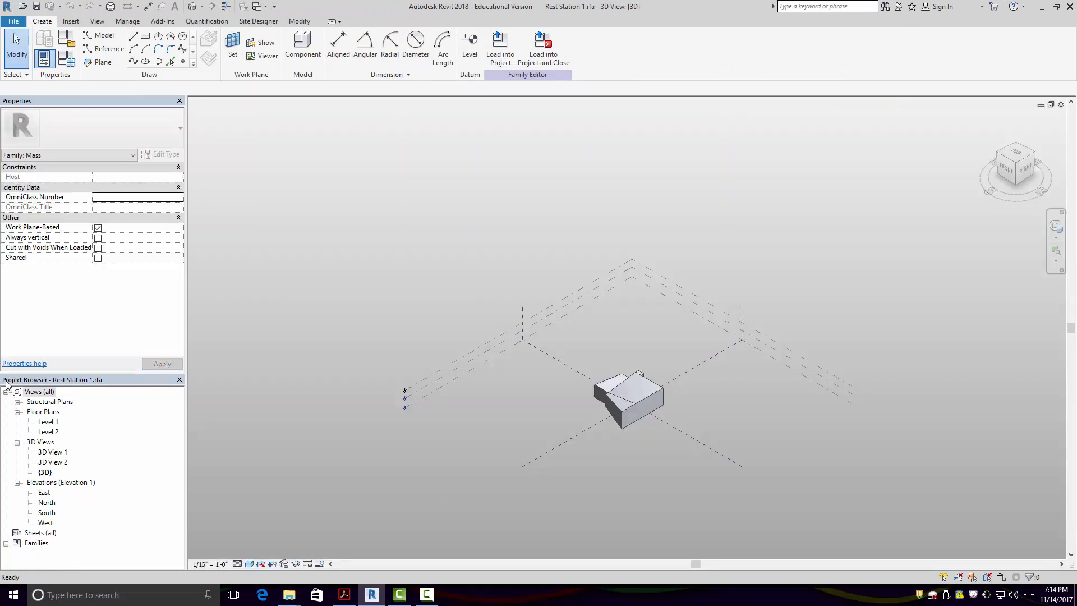
- Dock the Project Browser as a separate column beside the Properties palette and narrow it
{"action": "left_click_drag", "start_coordinate": [8, 382], "coordinate": [194, 106]}
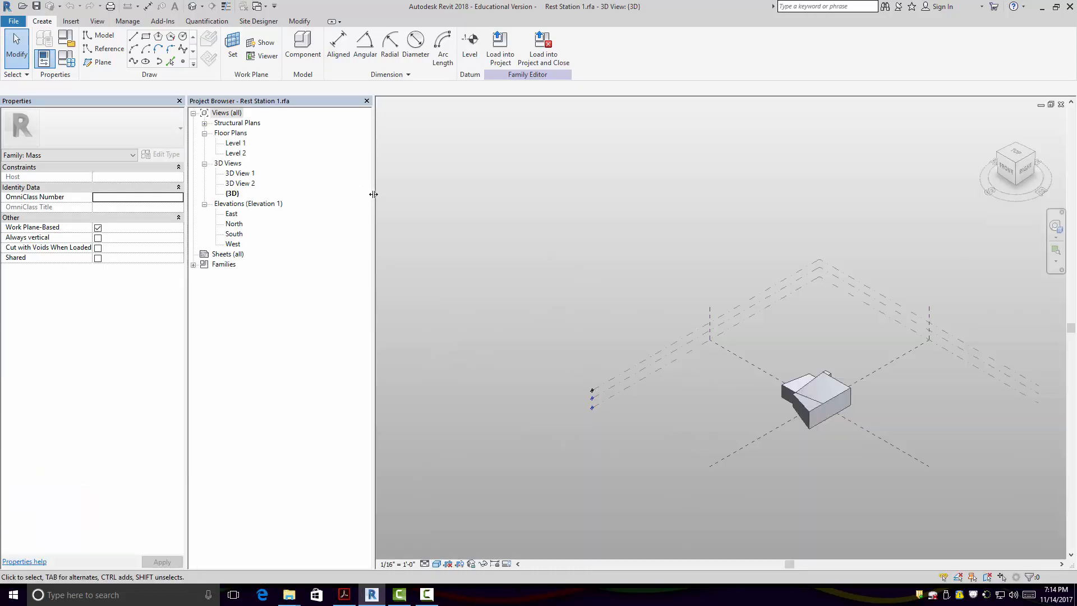
{"action": "left_click_drag", "start_coordinate": [374, 194], "coordinate": [315, 192]}
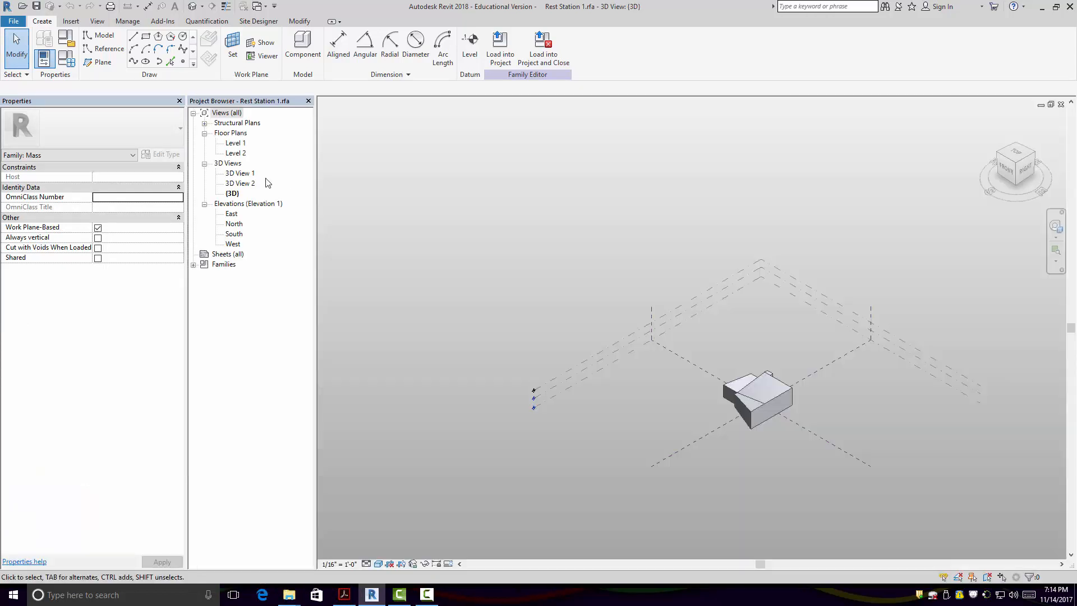
- Create a new project from the Commercial-Default.rte template
{"action": "left_click", "coordinate": [13, 21]}
{"action": "mouse_move", "coordinate": [65, 67]}
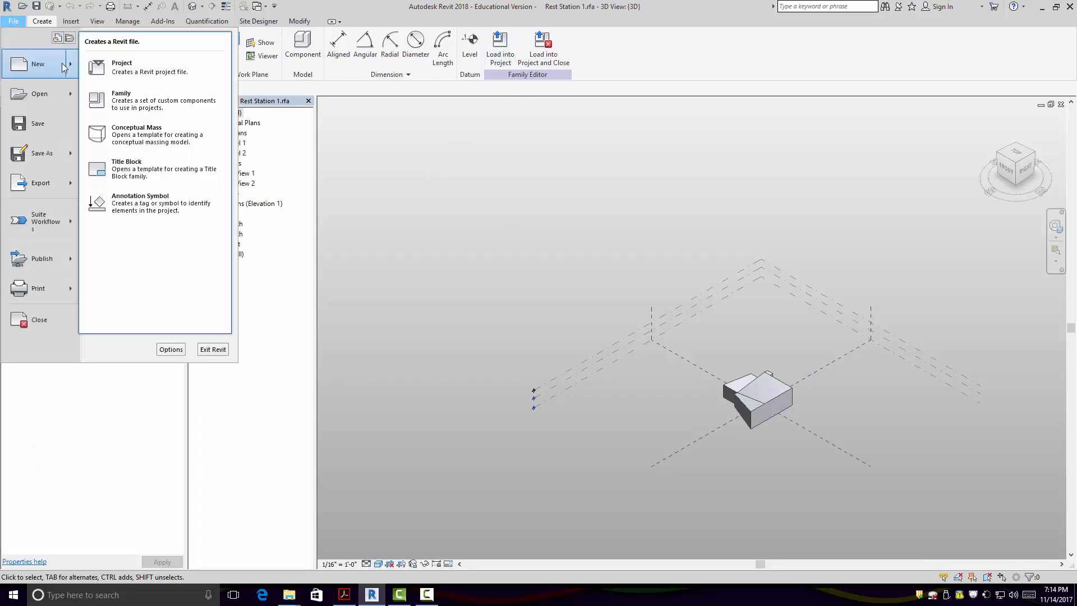
{"action": "left_click", "coordinate": [128, 63]}
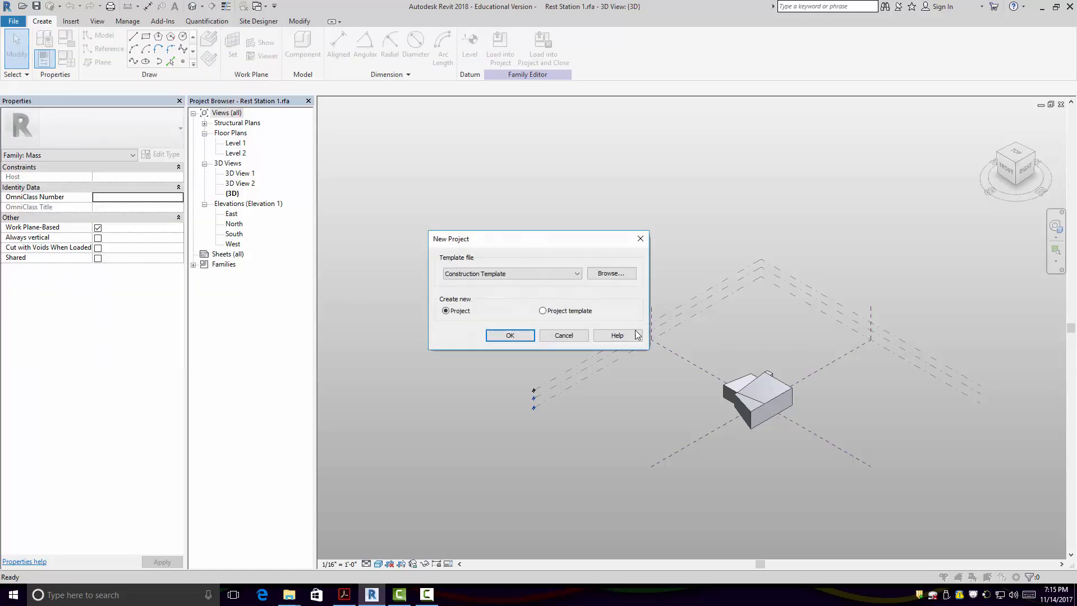
{"action": "left_click", "coordinate": [606, 277]}
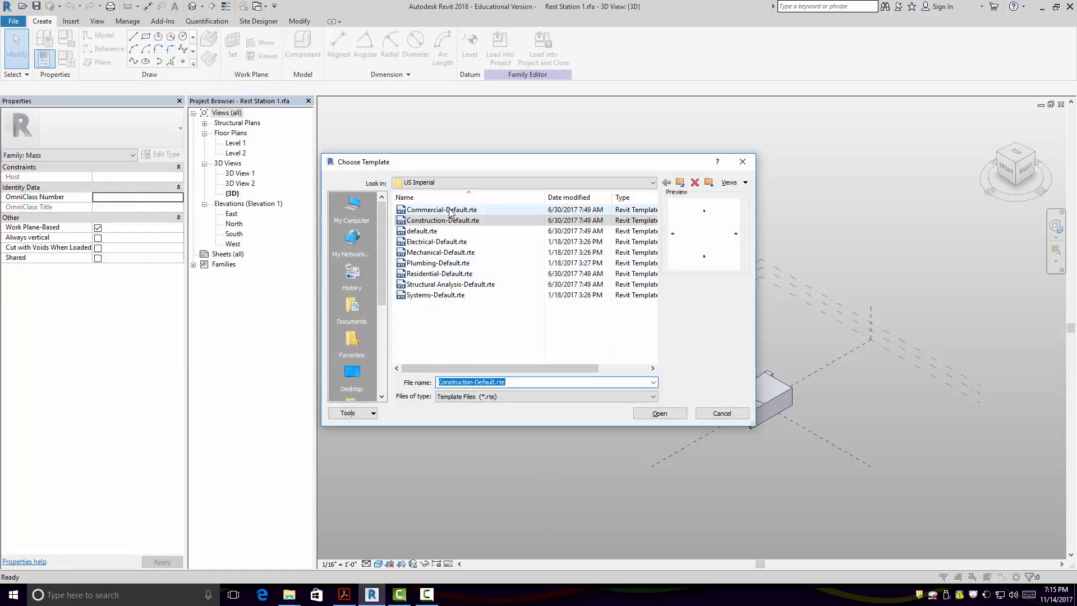
{"action": "left_click", "coordinate": [450, 211]}
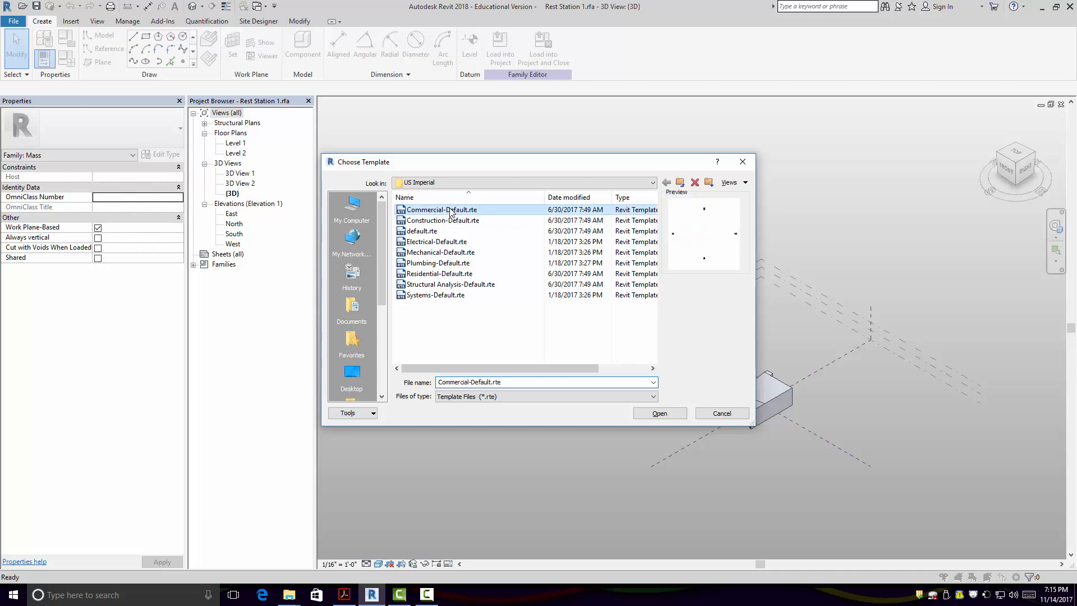
{"action": "left_click", "coordinate": [659, 414]}
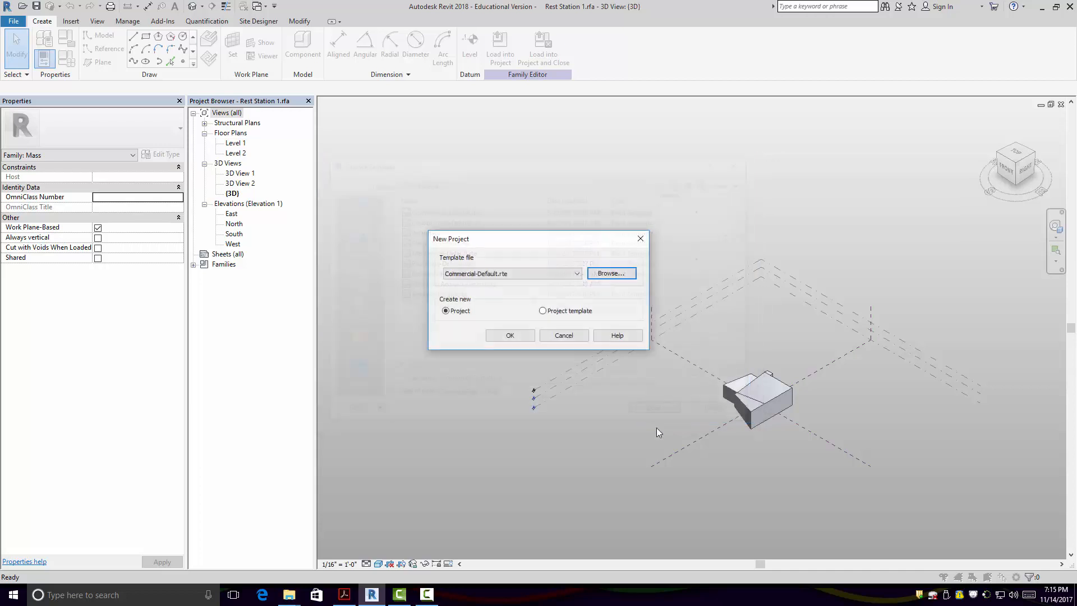
{"action": "left_click", "coordinate": [517, 336]}
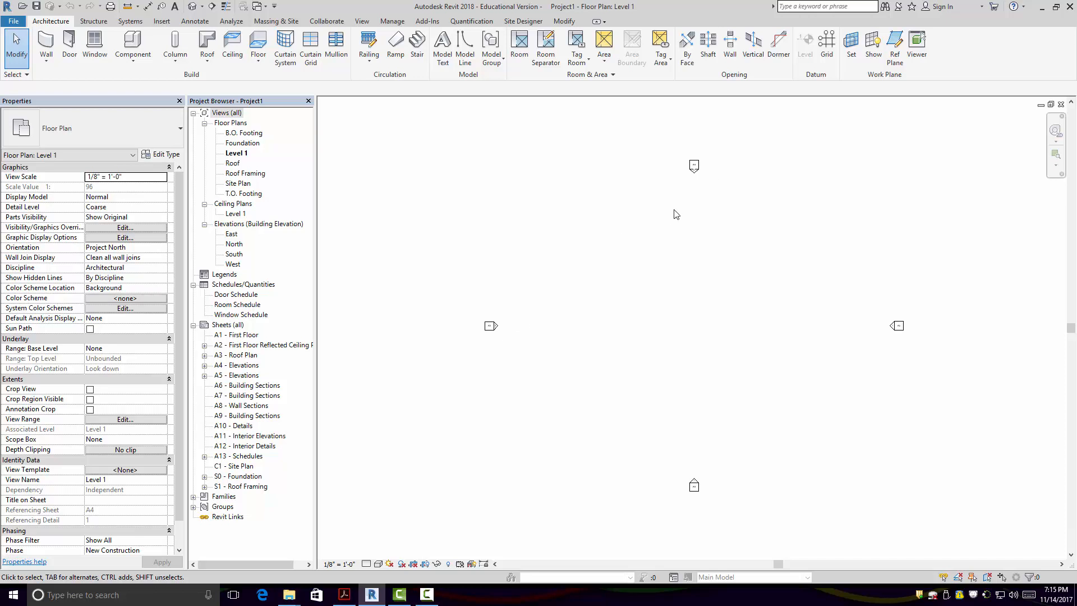
- Copy The Carlyle (Net Zero) (2018).rvt from the Week 9 (Oct 24) folder under ! 2017 FALL to the desktop
{"action": "left_click", "coordinate": [1042, 7]}
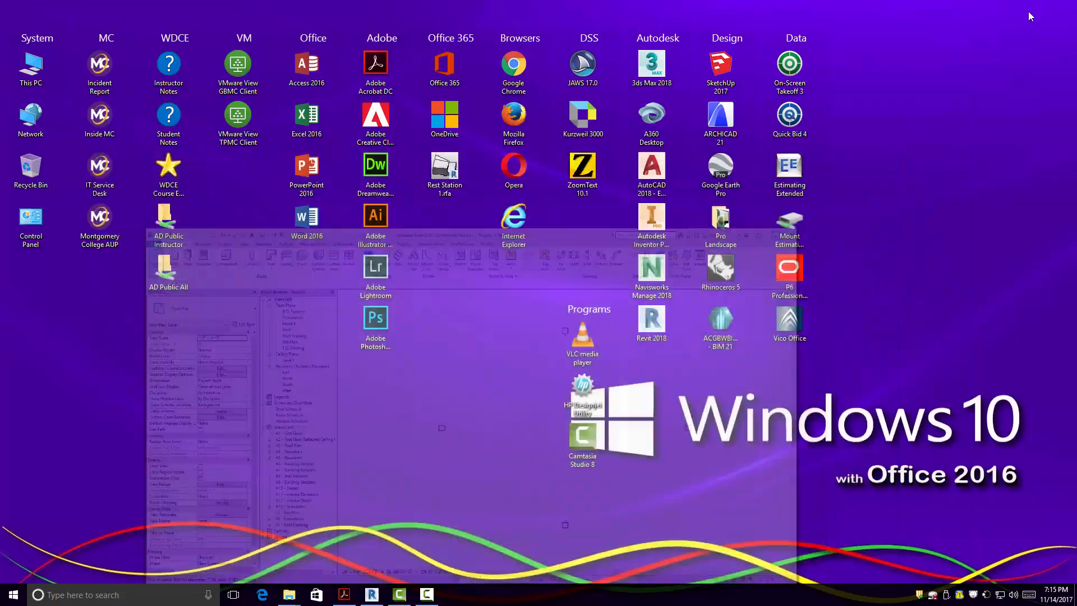
{"action": "left_click", "coordinate": [289, 596]}
{"action": "left_click", "coordinate": [332, 561]}
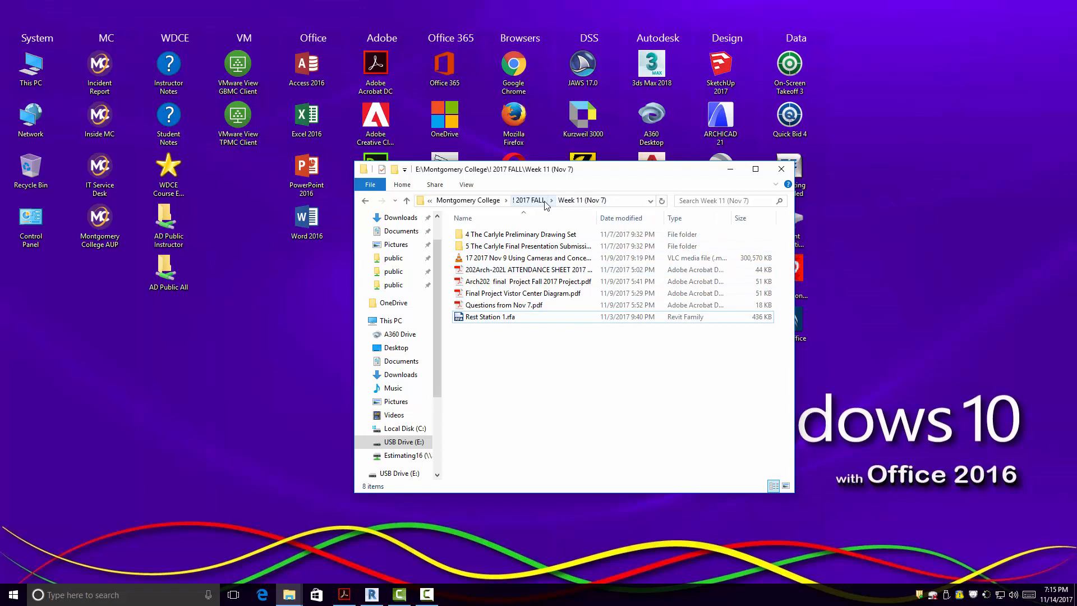
{"action": "left_click", "coordinate": [562, 199]}
{"action": "left_click", "coordinate": [529, 200]}
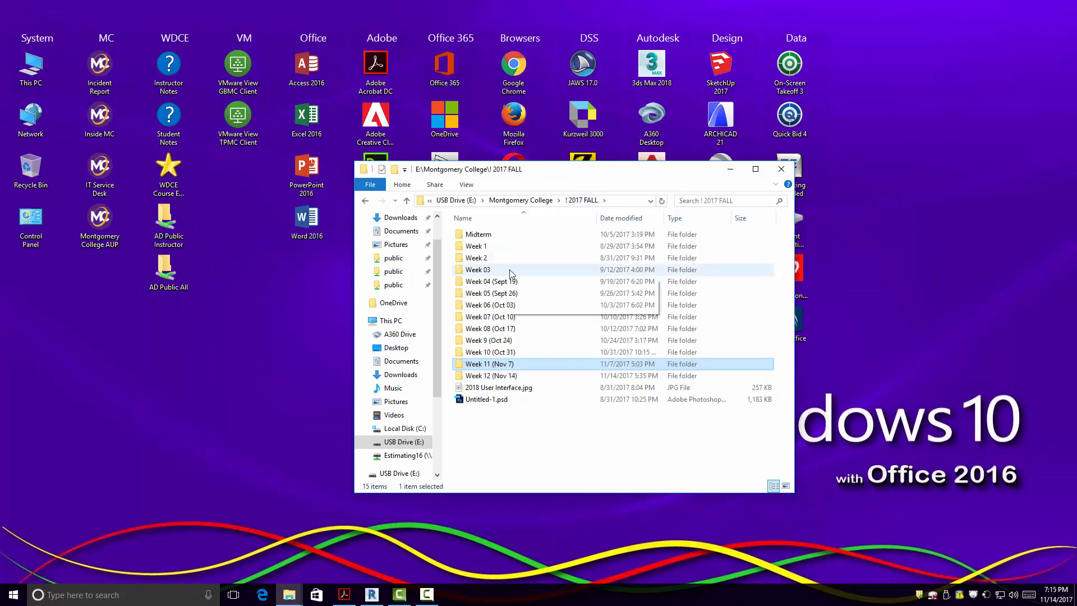
{"action": "double_click", "coordinate": [501, 341]}
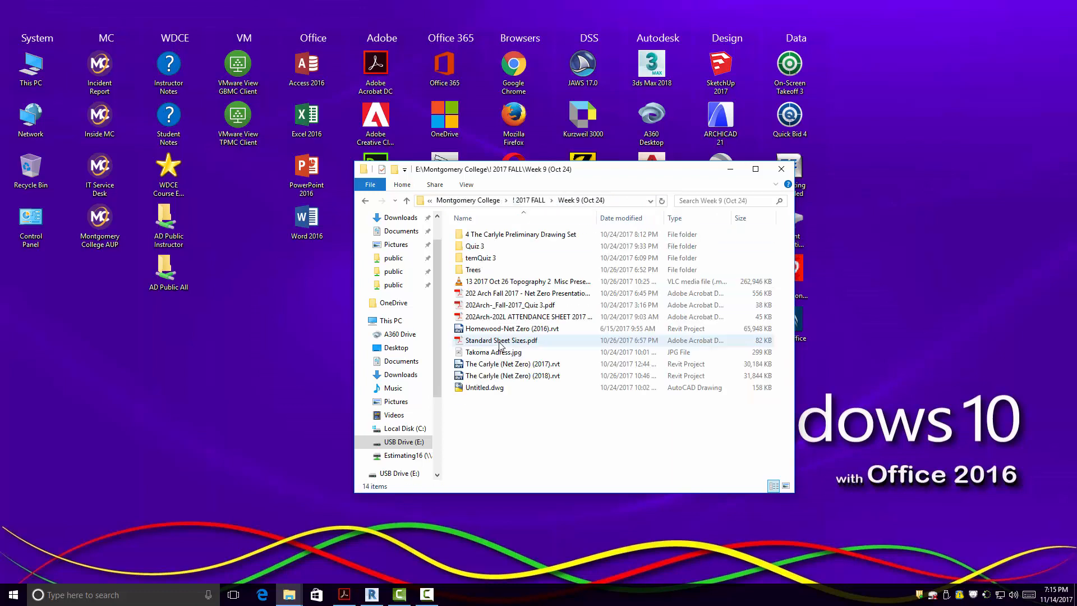
{"action": "right_click", "coordinate": [530, 376]}
{"action": "left_click", "coordinate": [561, 493]}
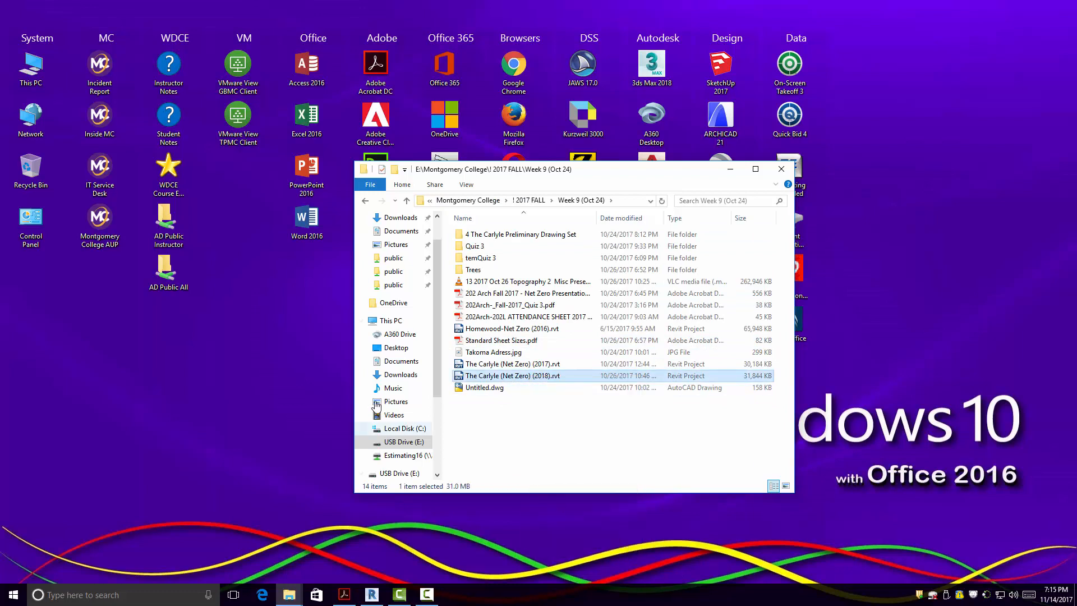
{"action": "right_click", "coordinate": [288, 290]}
{"action": "left_click", "coordinate": [327, 367]}
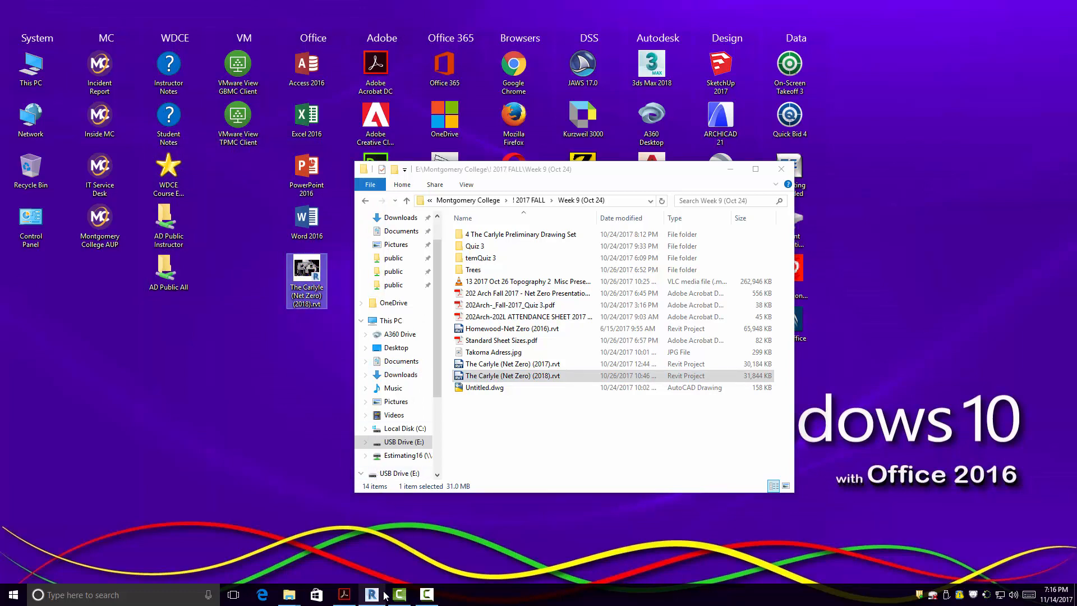
- Open the desktop copy of The Carlyle (Net Zero) (2018).rvt and switch to Revit
{"action": "mouse_move", "coordinate": [386, 598]}
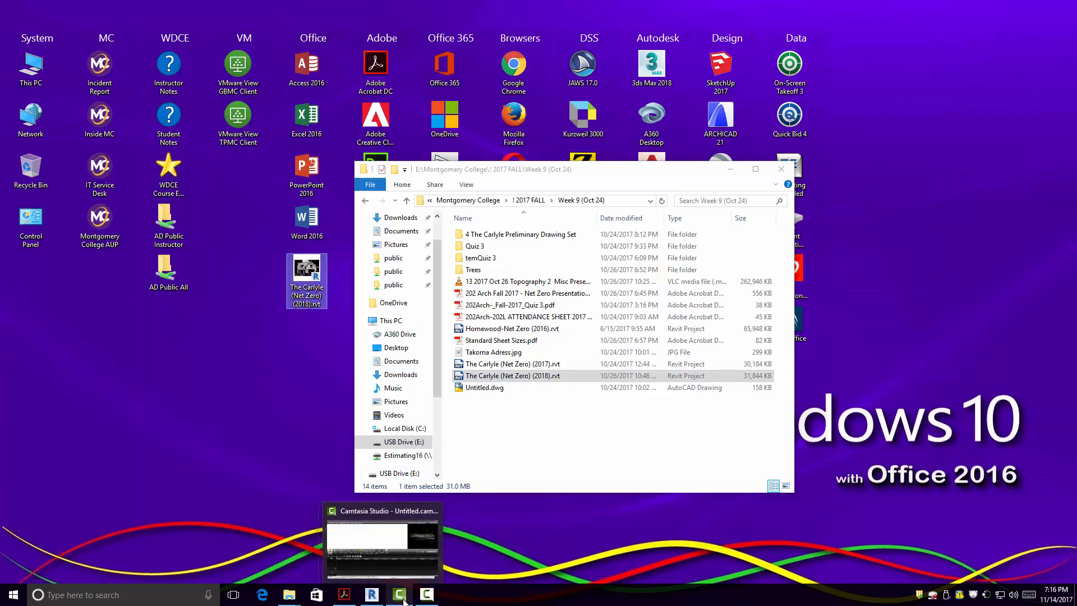
{"action": "left_click", "coordinate": [382, 594]}
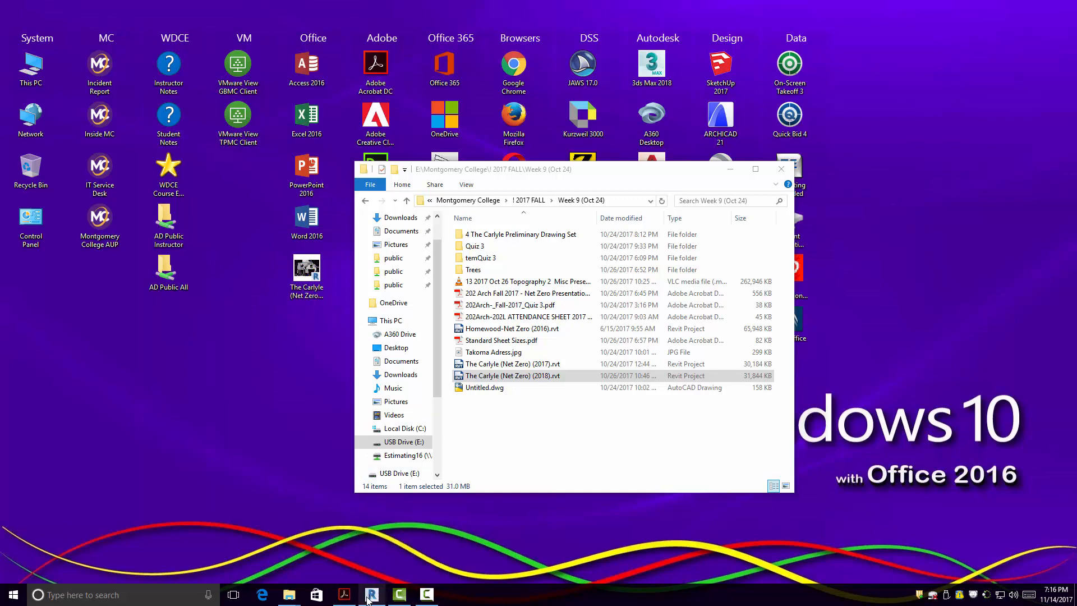
{"action": "left_click", "coordinate": [372, 595]}
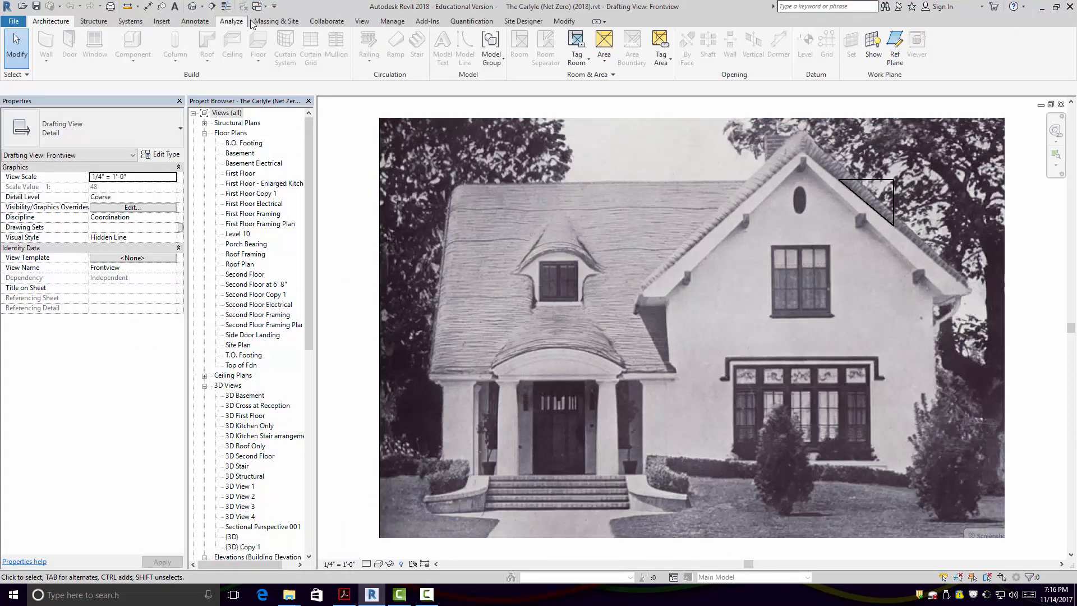
- Examine the list of view template names in The Carlyle project, leaving the templates unmodified
{"action": "left_click", "coordinate": [362, 25]}
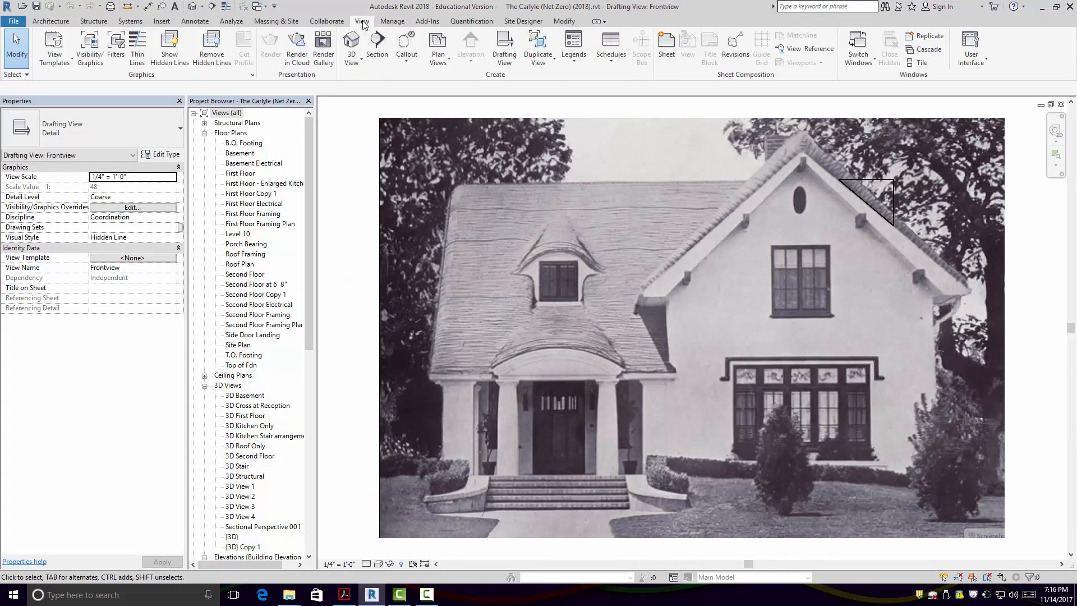
{"action": "left_click", "coordinate": [69, 63]}
{"action": "left_click", "coordinate": [89, 129]}
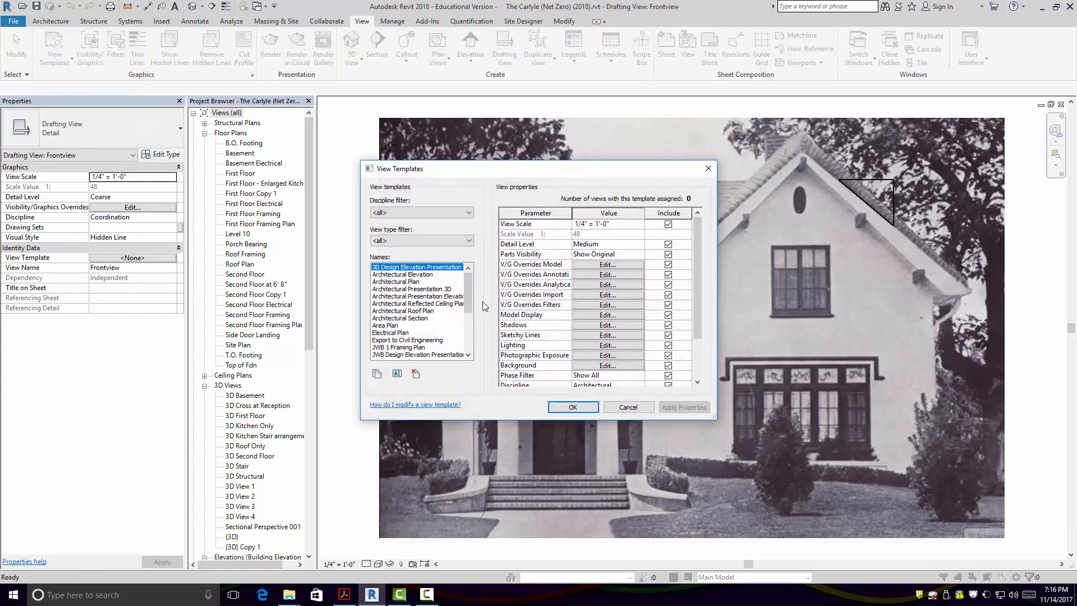
{"action": "left_click_drag", "start_coordinate": [470, 297], "coordinate": [457, 315]}
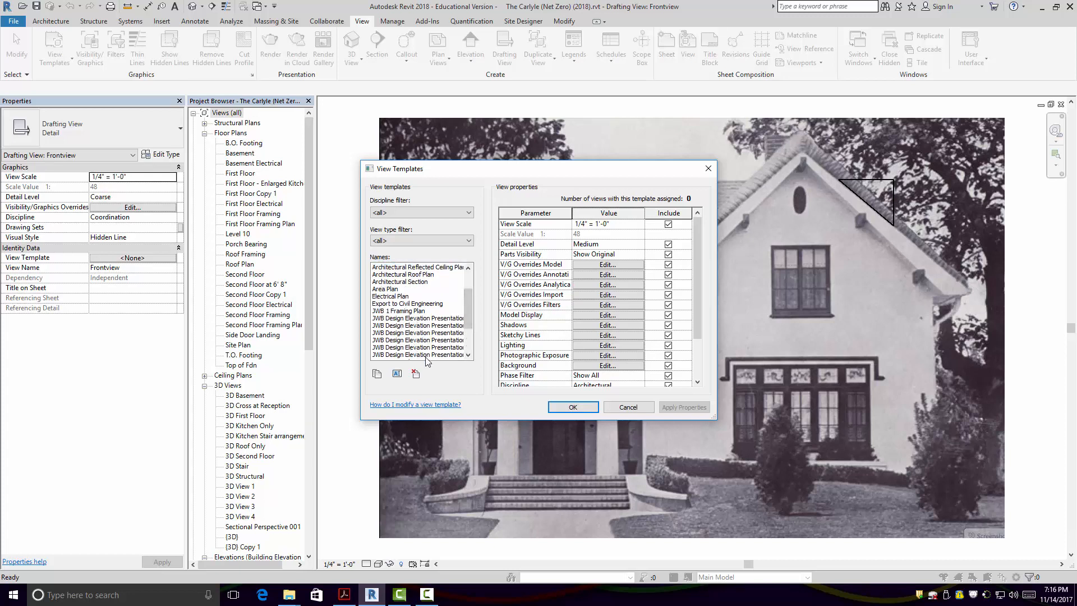
{"action": "left_click_drag", "start_coordinate": [471, 326], "coordinate": [478, 349]}
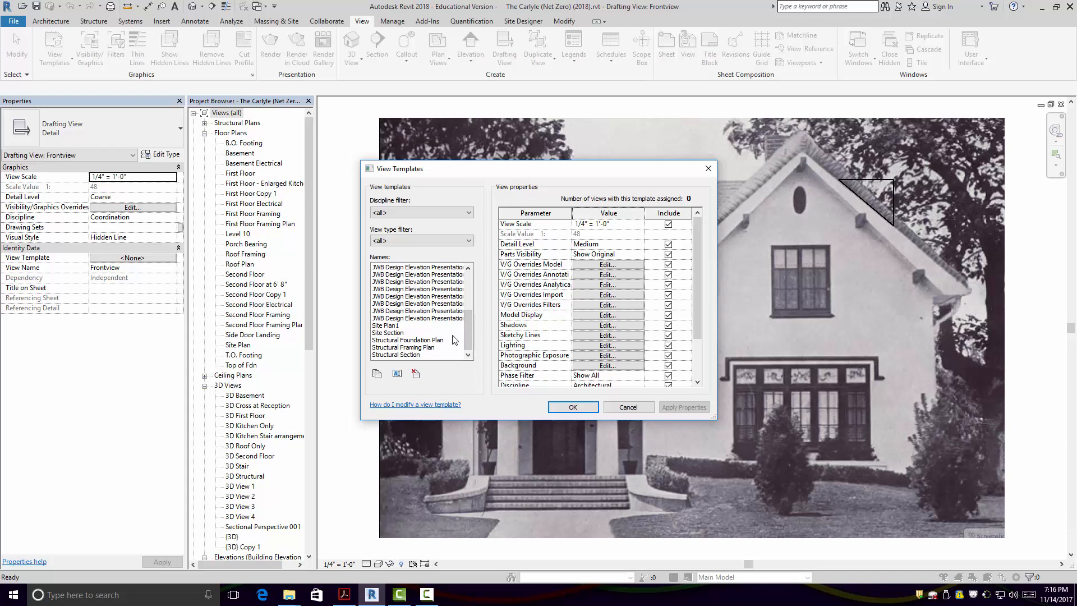
{"action": "left_click_drag", "start_coordinate": [469, 336], "coordinate": [461, 320]}
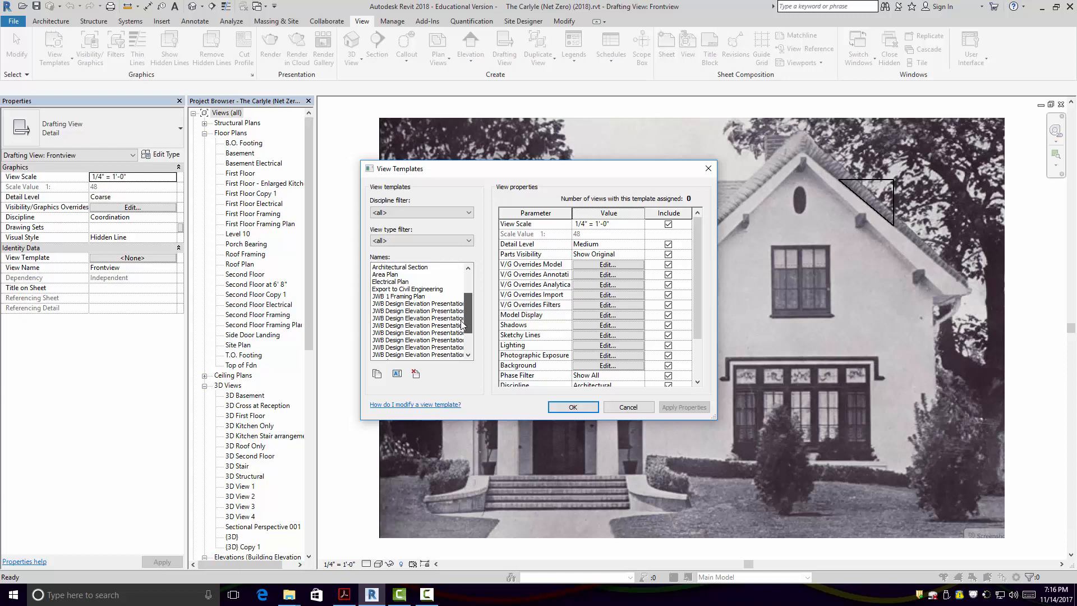
{"action": "left_click_drag", "start_coordinate": [462, 323], "coordinate": [461, 316]}
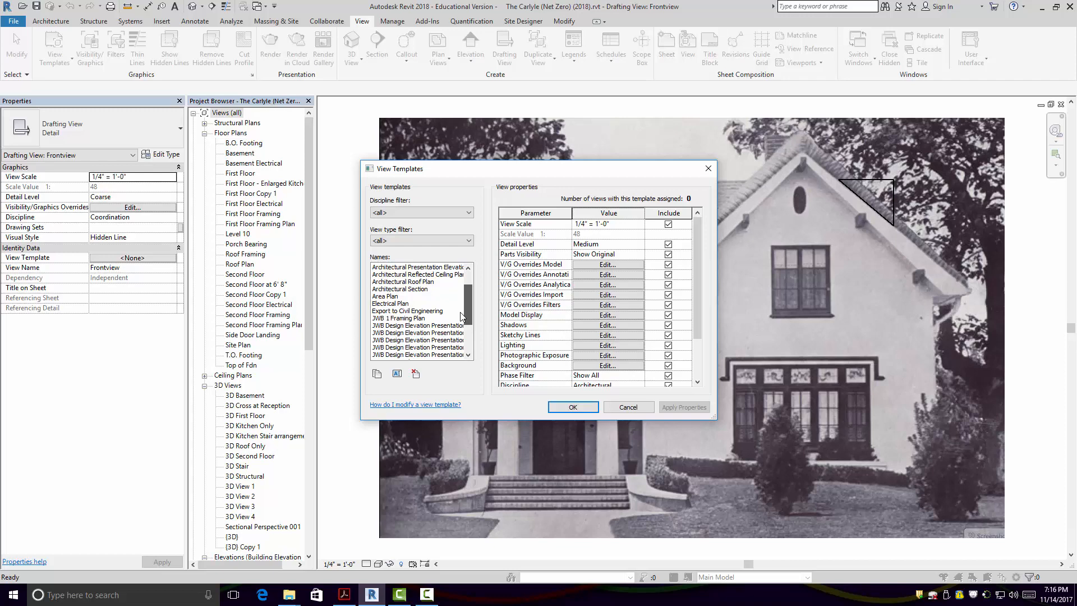
{"action": "left_click", "coordinate": [623, 407]}
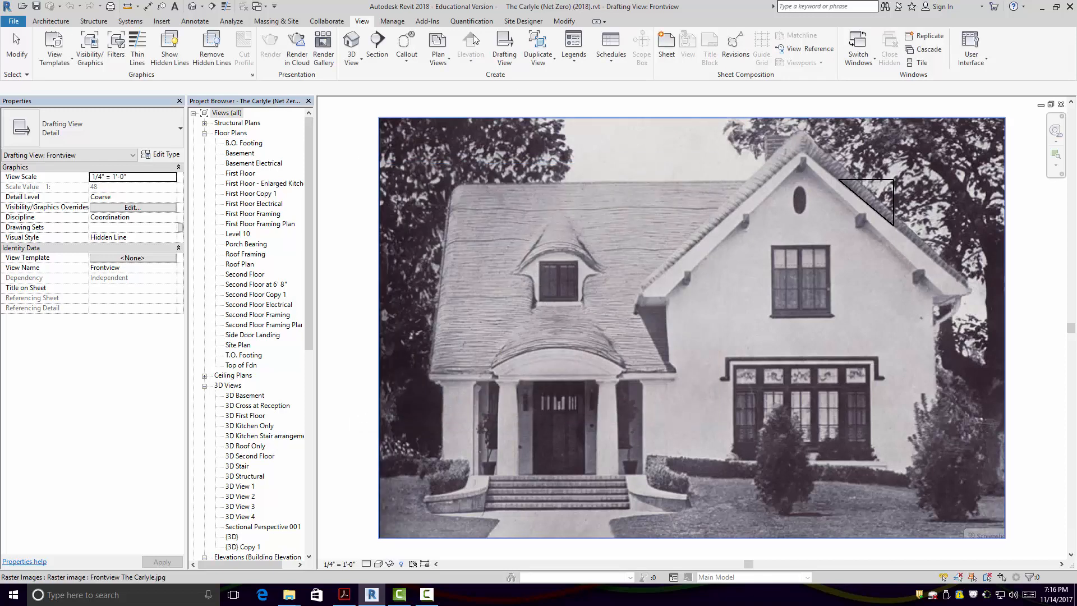
- Switch to the Level 1 floor plan of Project1
{"action": "left_click", "coordinate": [266, 8]}
{"action": "left_click", "coordinate": [290, 35]}
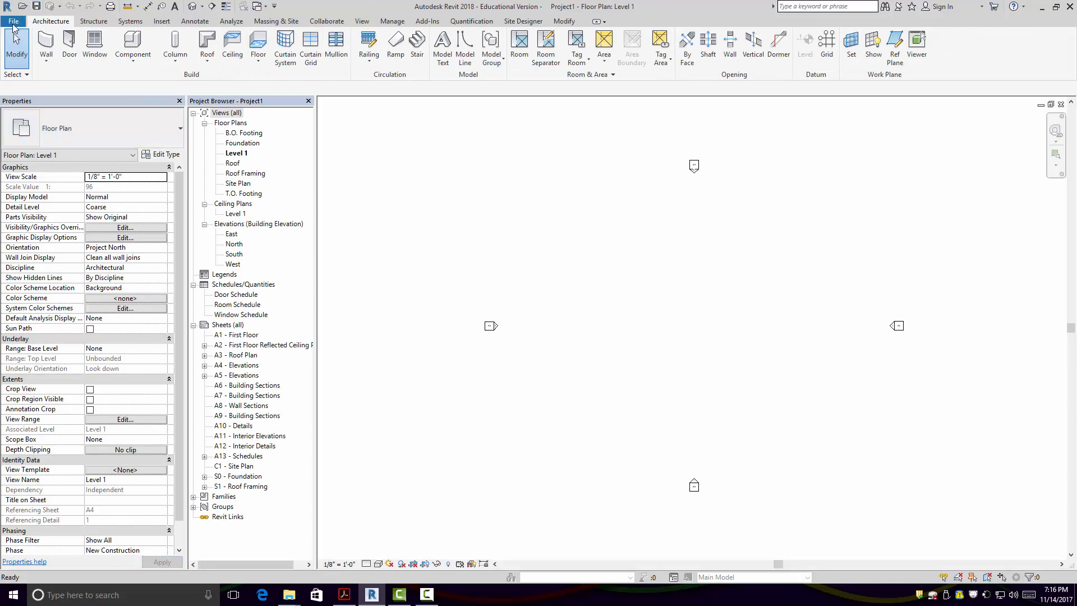
- Save the new project to the desktop as Your Name Final Project, accepting the file save options
{"action": "left_click", "coordinate": [13, 23]}
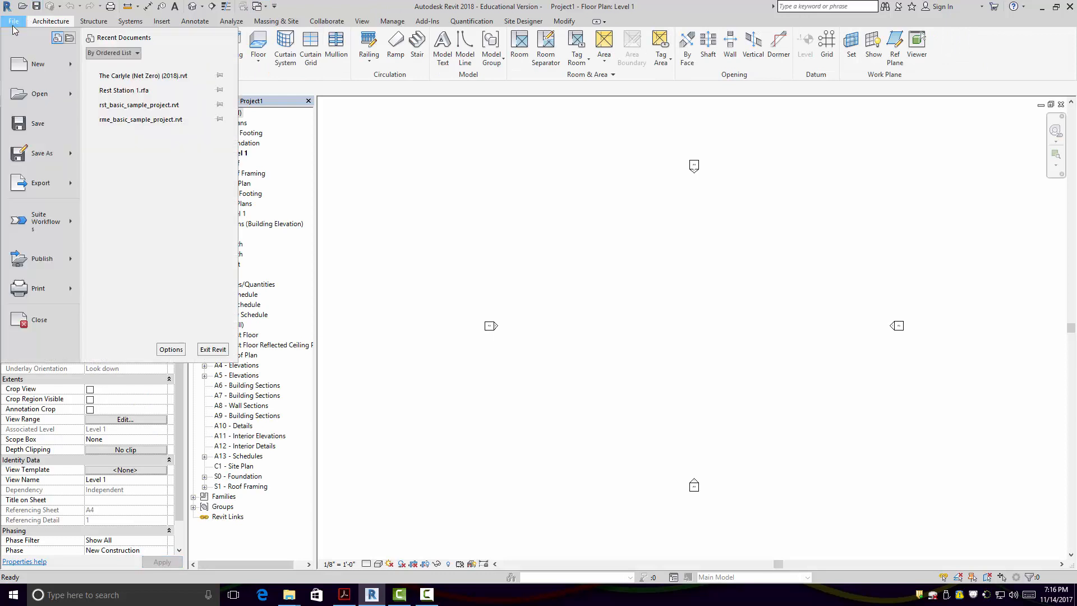
{"action": "left_click", "coordinate": [35, 125]}
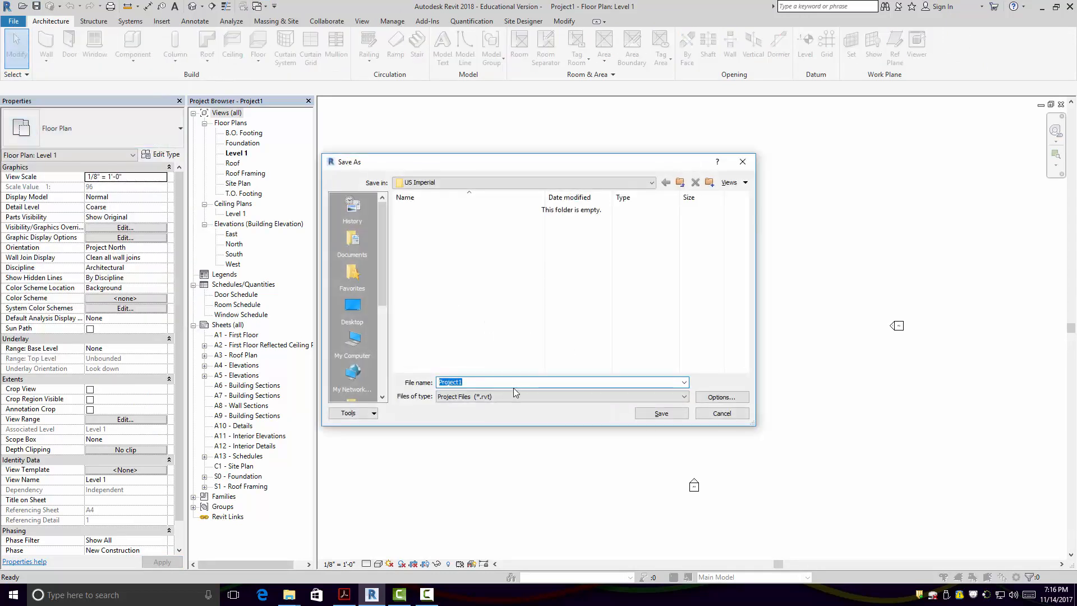
{"action": "left_click", "coordinate": [353, 307]}
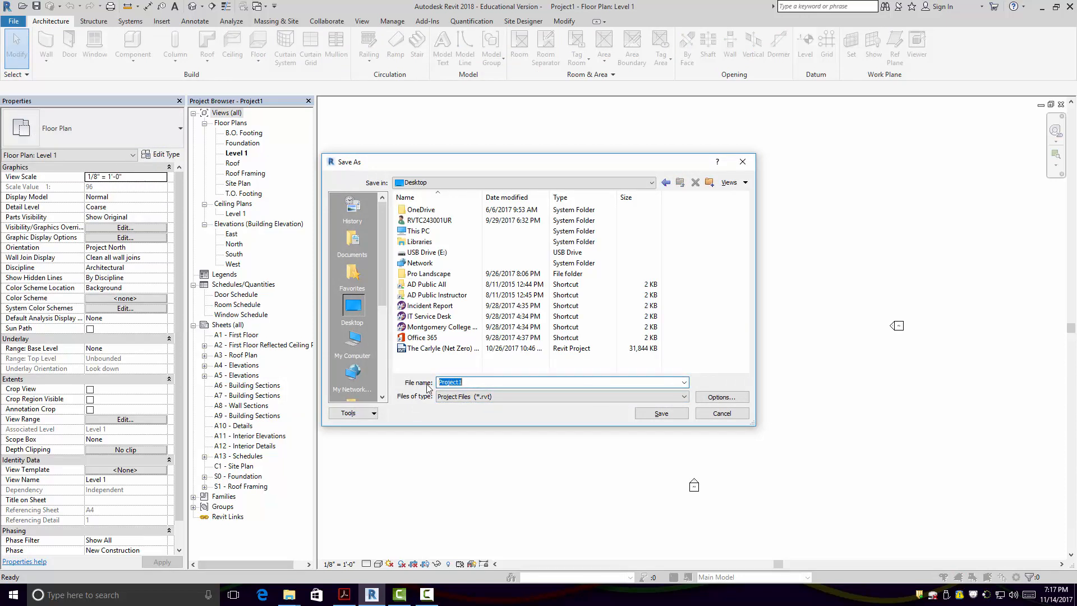
{"action": "type", "text": "Your Name Final Project"}
{"action": "left_click", "coordinate": [721, 397]}
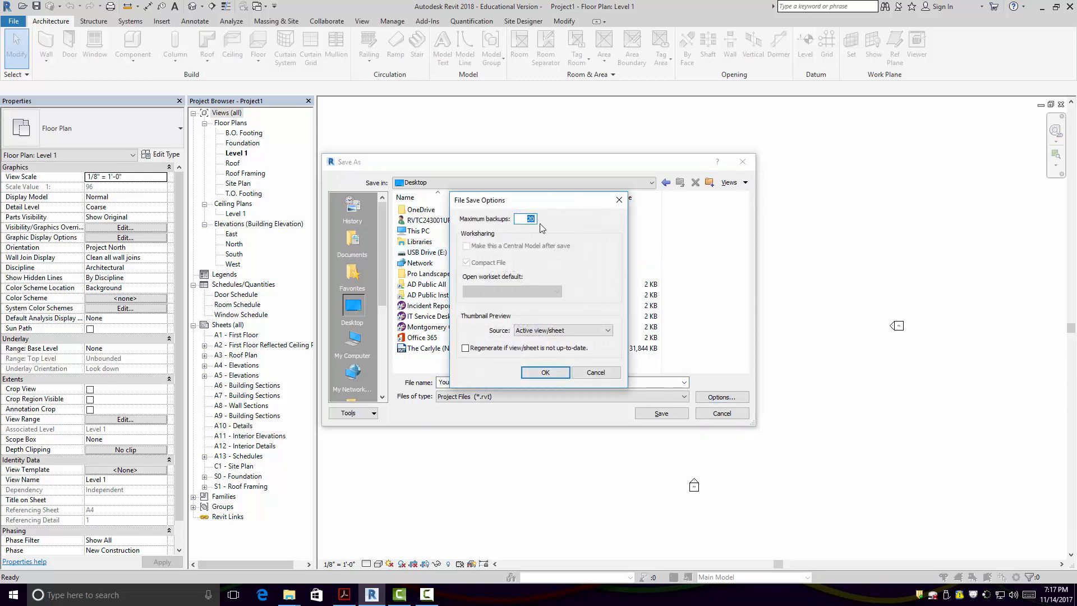
{"action": "left_click", "coordinate": [545, 373]}
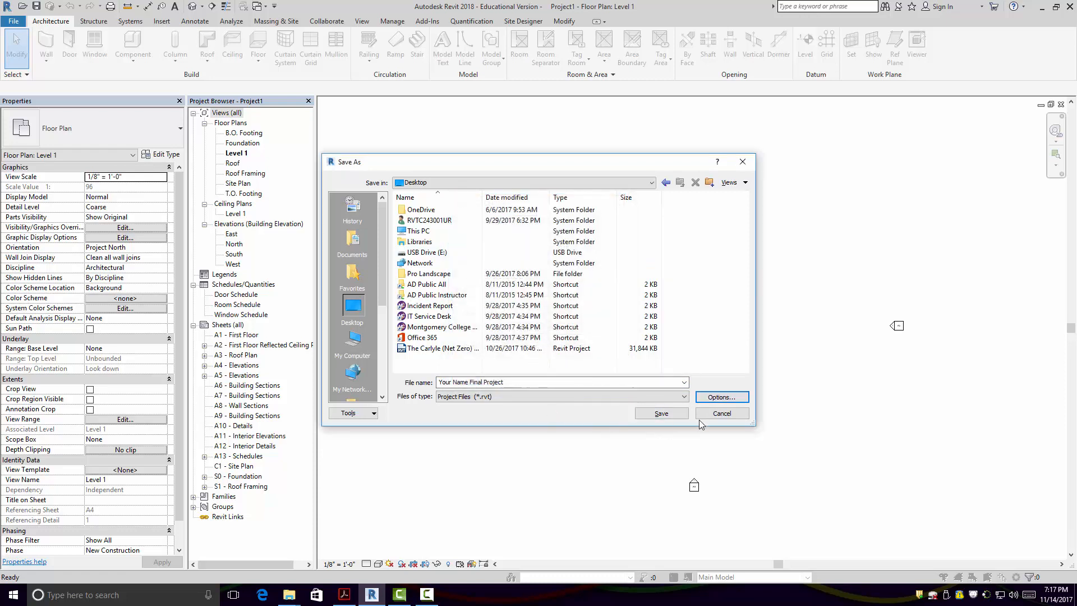
{"action": "left_click", "coordinate": [672, 414]}
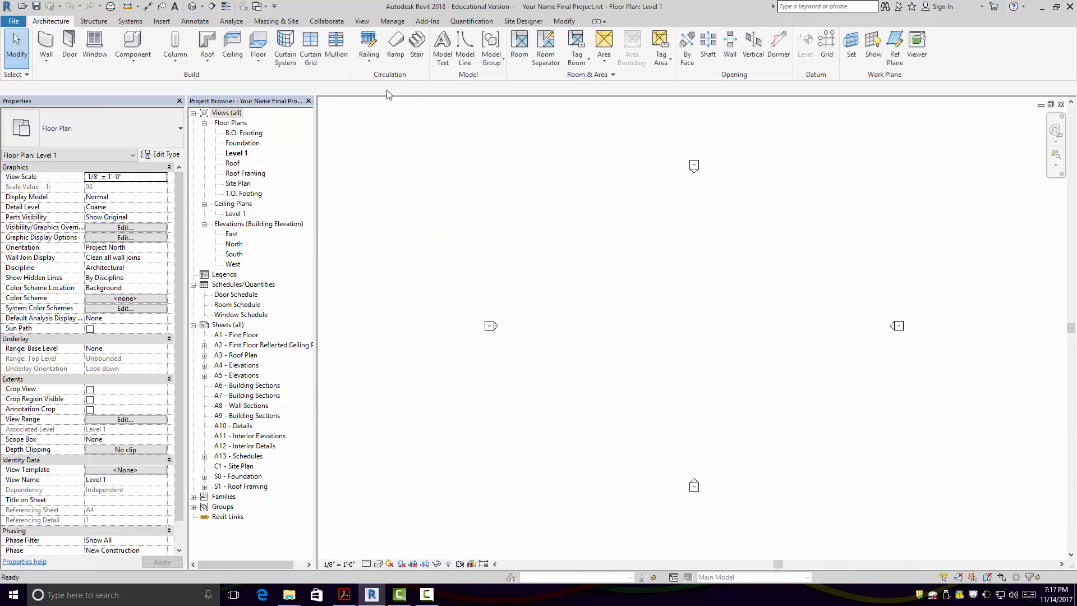
{"action": "left_click", "coordinate": [267, 8]}
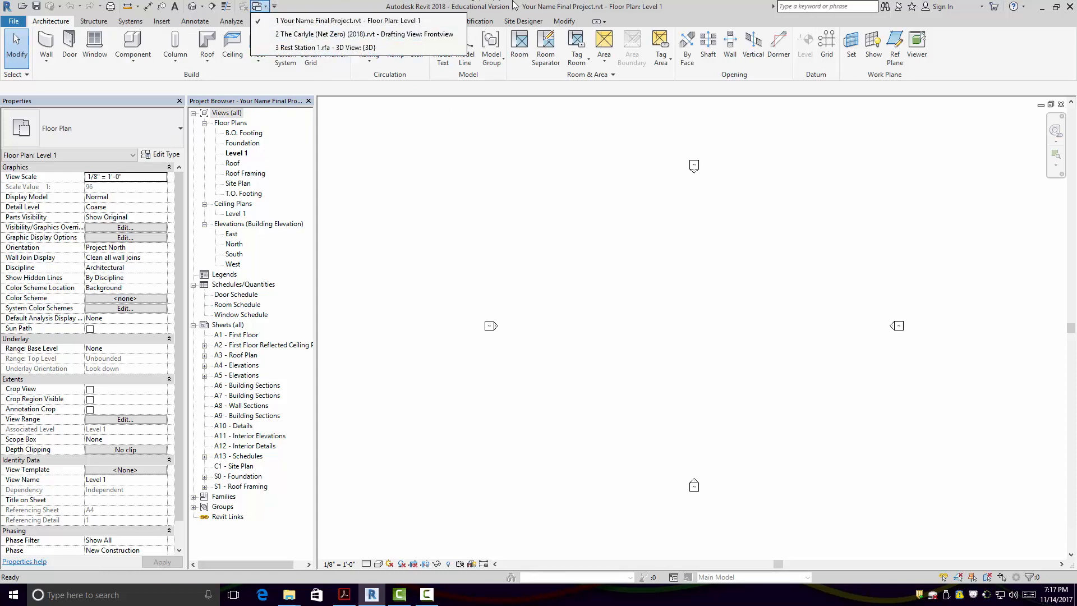
{"action": "left_click", "coordinate": [534, 21]}
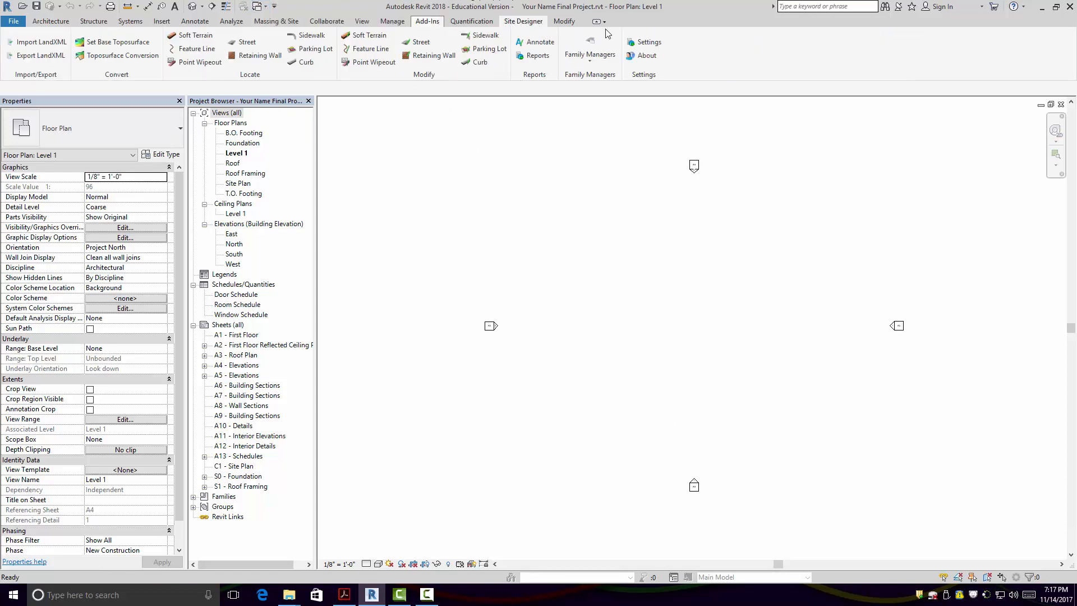
- Start Transfer Project Standards from The Carlyle (Net Zero) (2018), clear all the items and include View Templates
{"action": "left_click", "coordinate": [392, 21]}
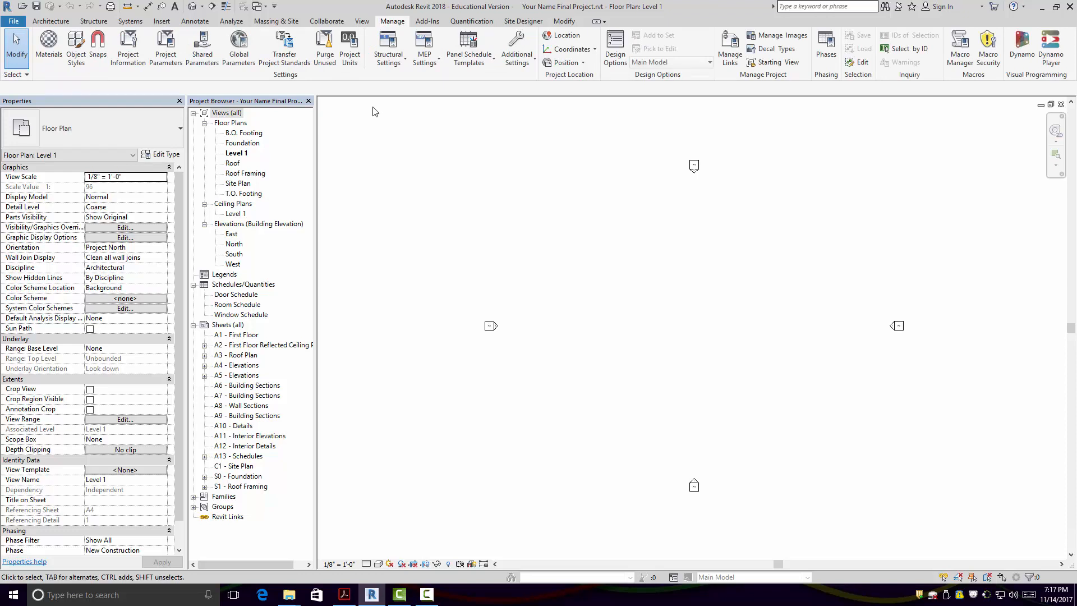
{"action": "left_click", "coordinate": [294, 58]}
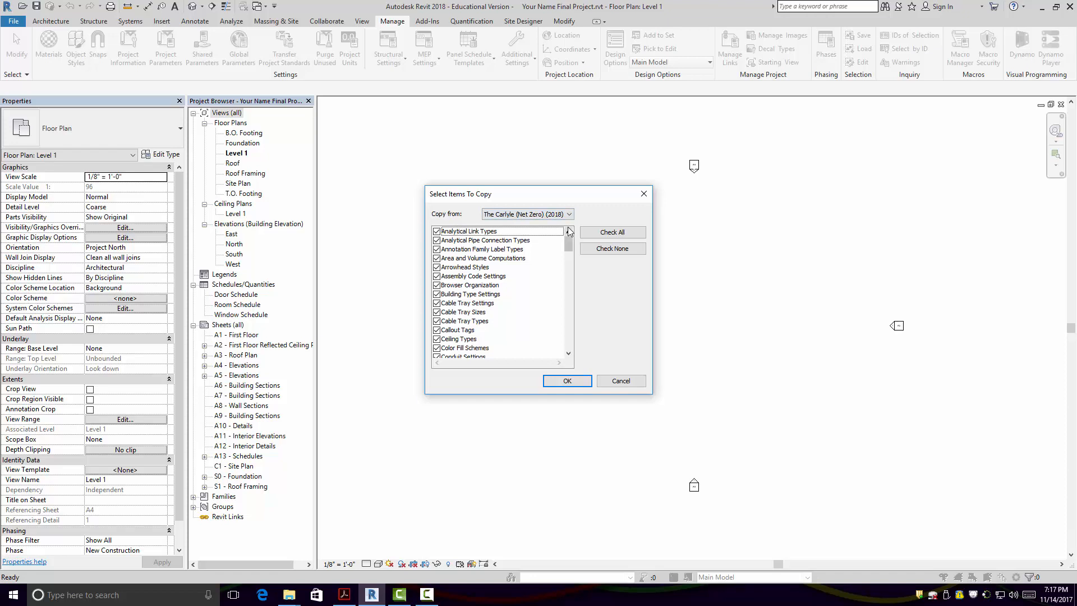
{"action": "left_click", "coordinate": [599, 249]}
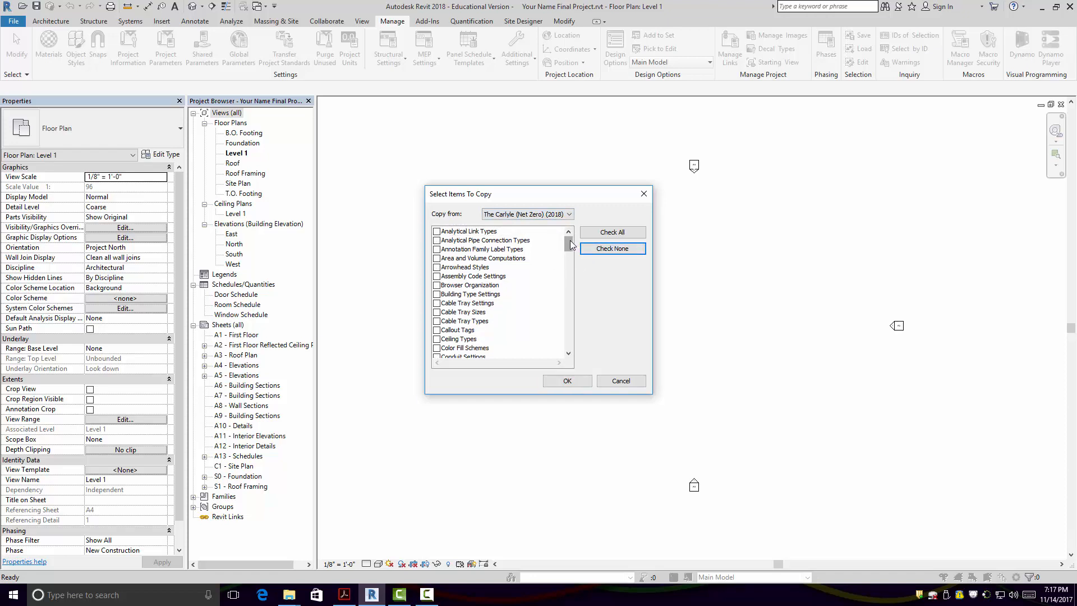
{"action": "left_click_drag", "start_coordinate": [569, 245], "coordinate": [569, 359]}
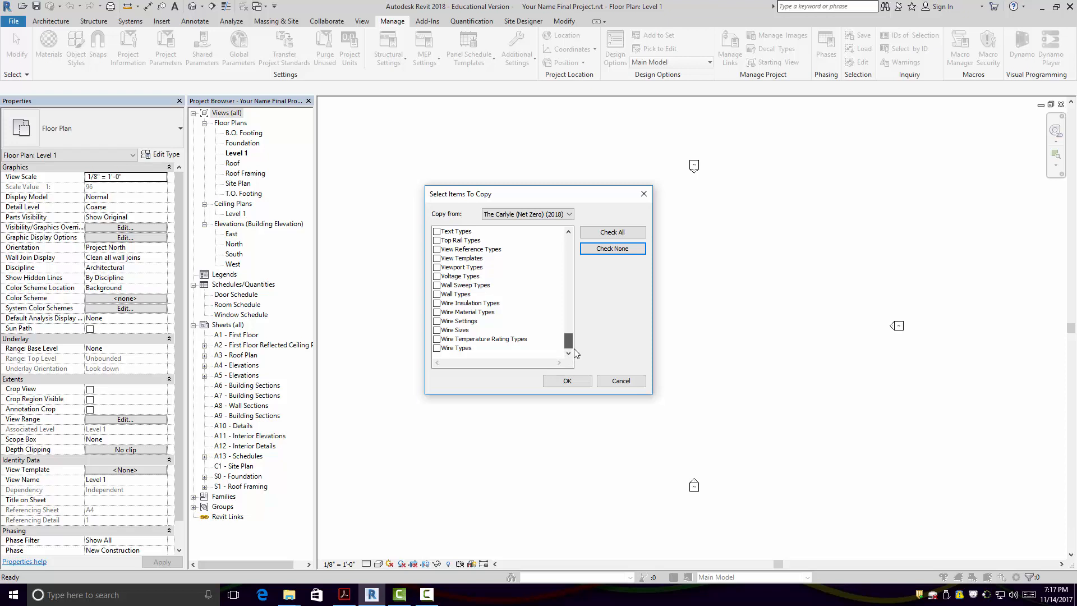
{"action": "left_click_drag", "start_coordinate": [573, 338], "coordinate": [572, 333]}
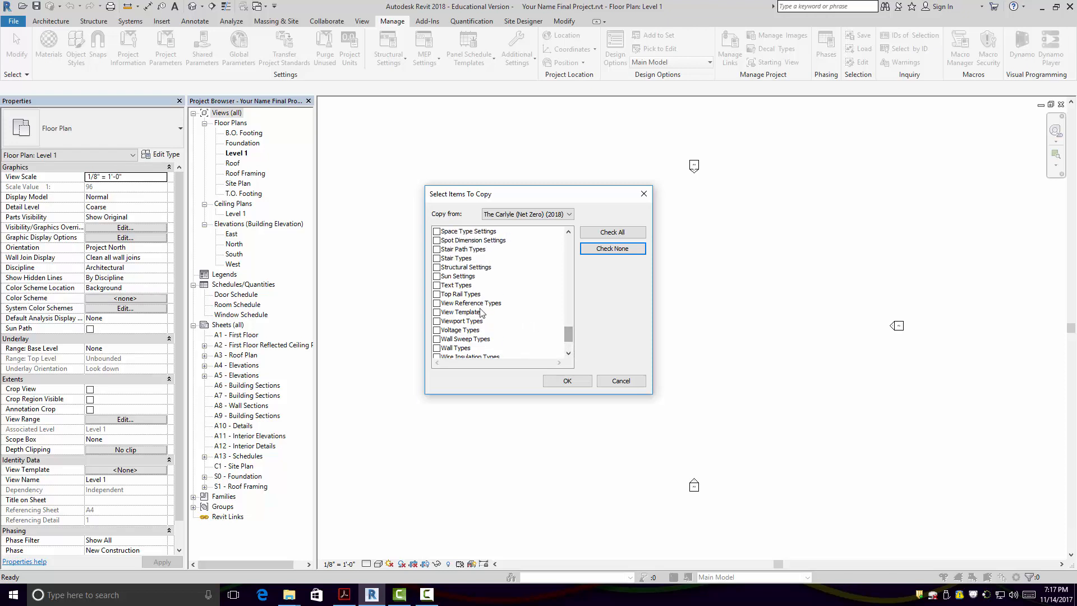
{"action": "left_click", "coordinate": [436, 312]}
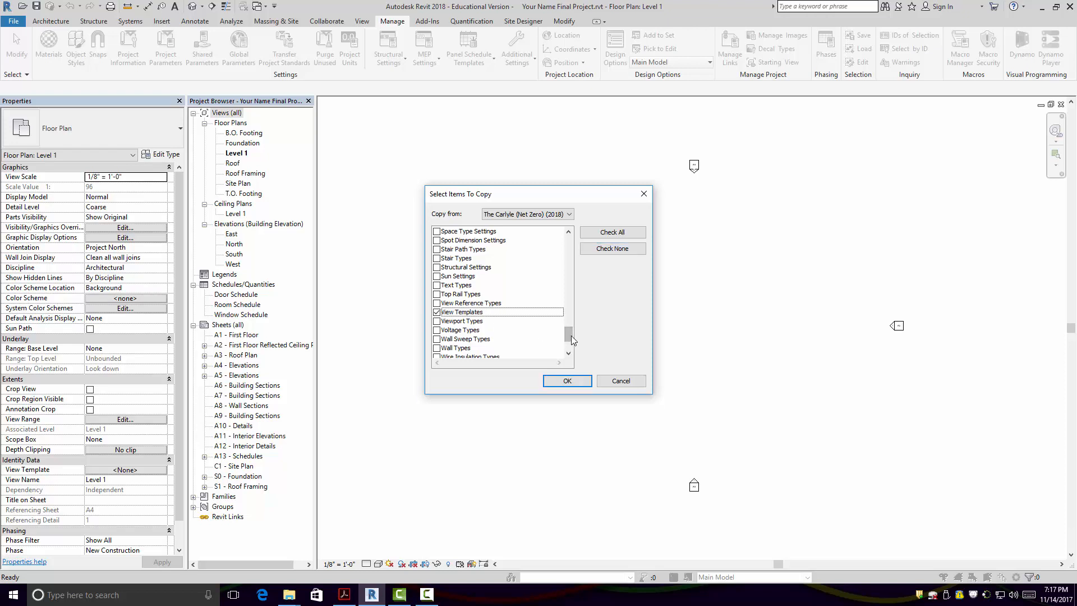
- Add Line Weights, Line Styles and Line Patterns to the items to copy, and run the transfer, overwriting the duplicate types
{"action": "left_click_drag", "start_coordinate": [570, 337], "coordinate": [569, 289]}
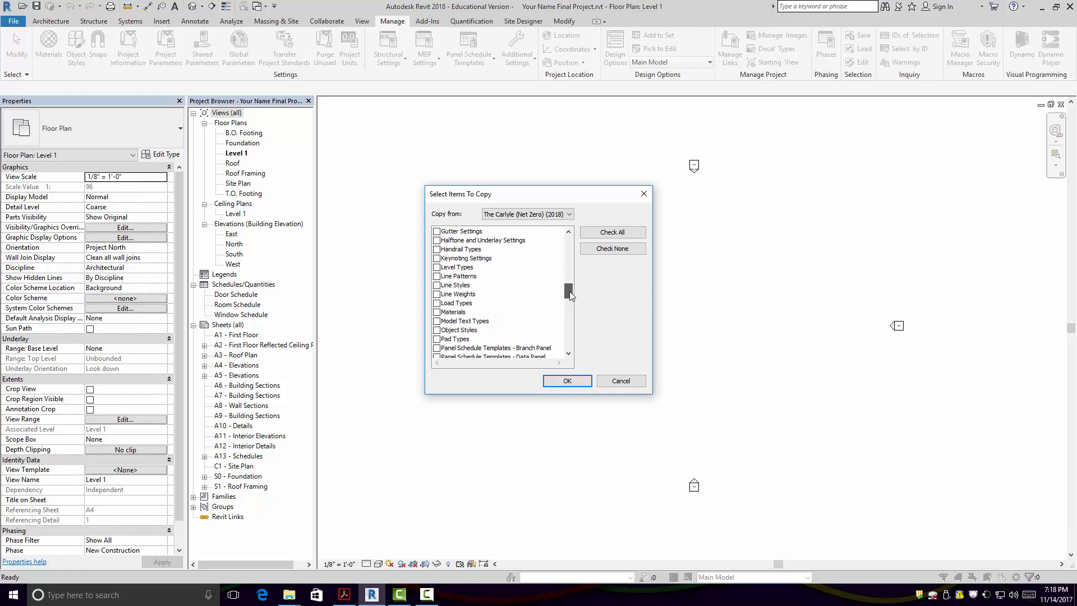
{"action": "left_click", "coordinate": [438, 296]}
{"action": "left_click", "coordinate": [437, 284]}
{"action": "left_click", "coordinate": [437, 277]}
{"action": "left_click_drag", "start_coordinate": [568, 295], "coordinate": [574, 335]}
{"action": "left_click", "coordinate": [568, 381]}
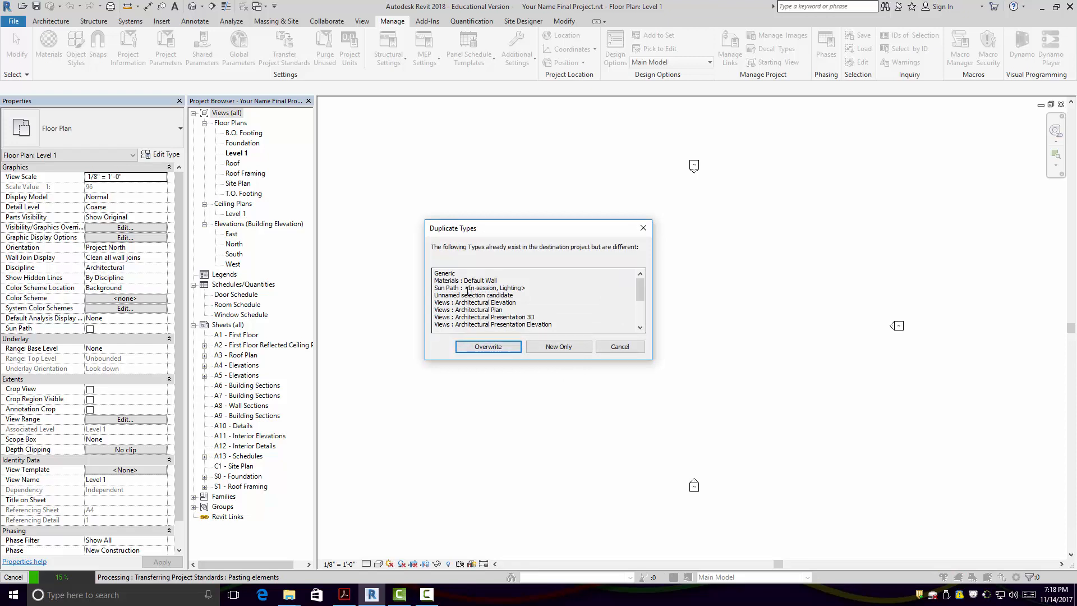
{"action": "scroll", "coordinate": [640, 288], "scroll_direction": "down", "scroll_amount": 2}
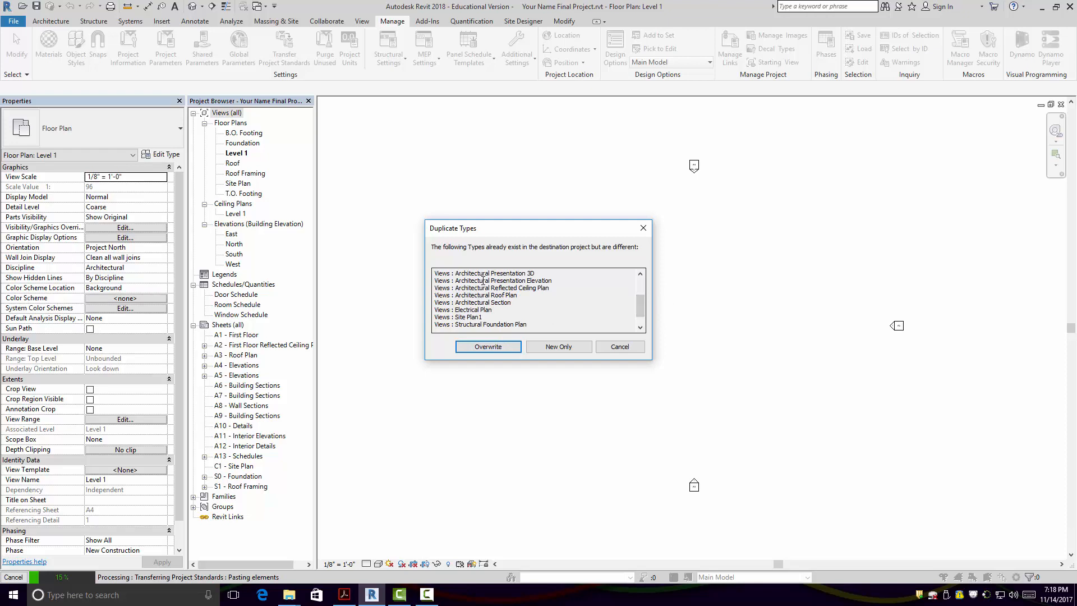
{"action": "left_click", "coordinate": [488, 347]}
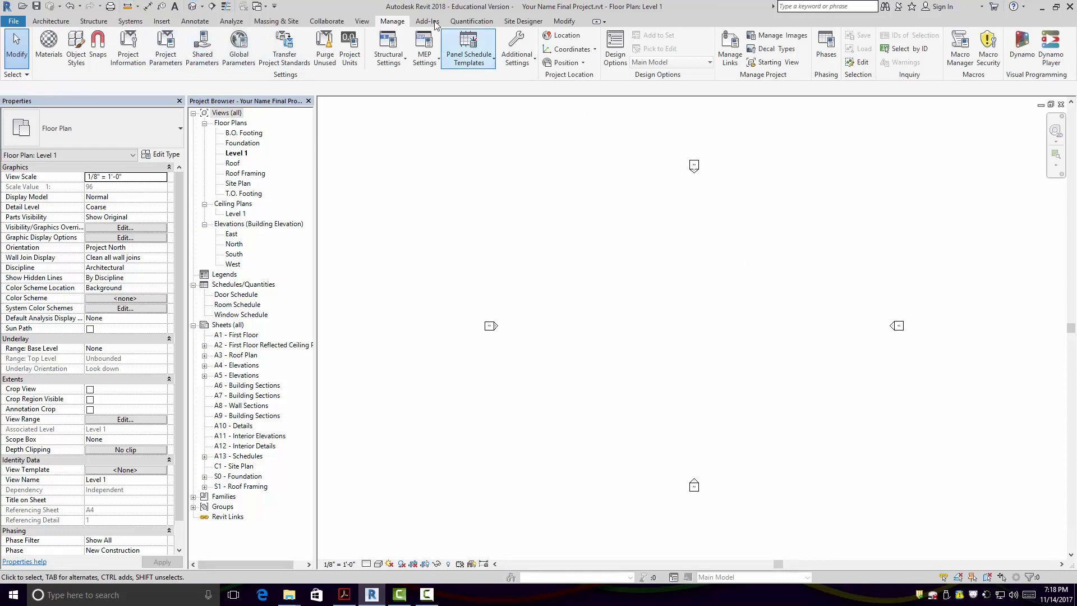
- Switch to the Rest Station 1 mass family and load it into Your Name Final Project.rvt only
{"action": "left_click", "coordinate": [265, 6]}
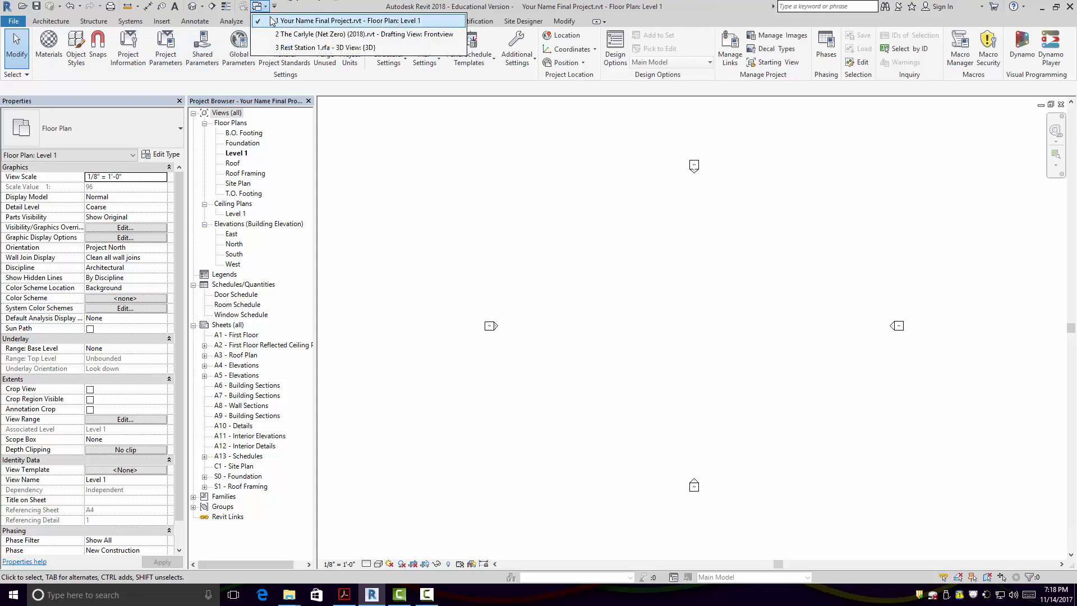
{"action": "left_click", "coordinate": [291, 47]}
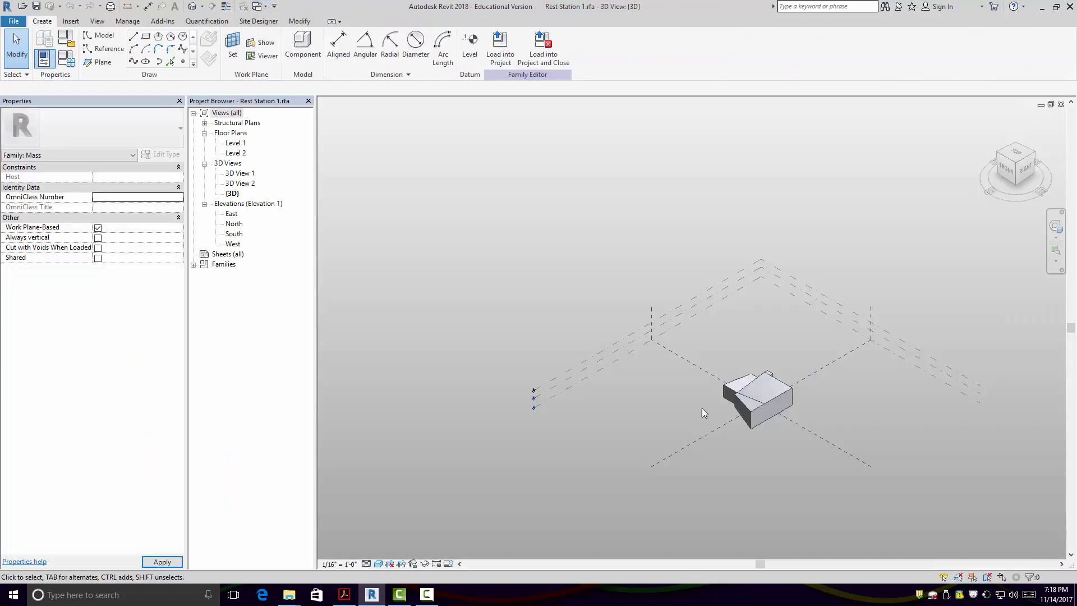
{"action": "left_click", "coordinate": [492, 47]}
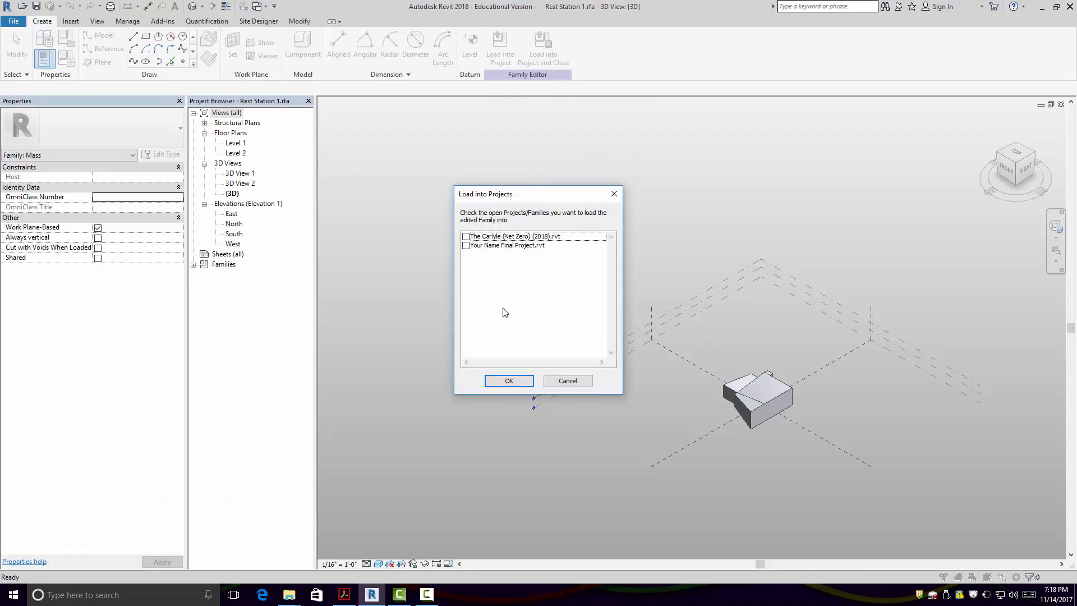
{"action": "left_click", "coordinate": [466, 247]}
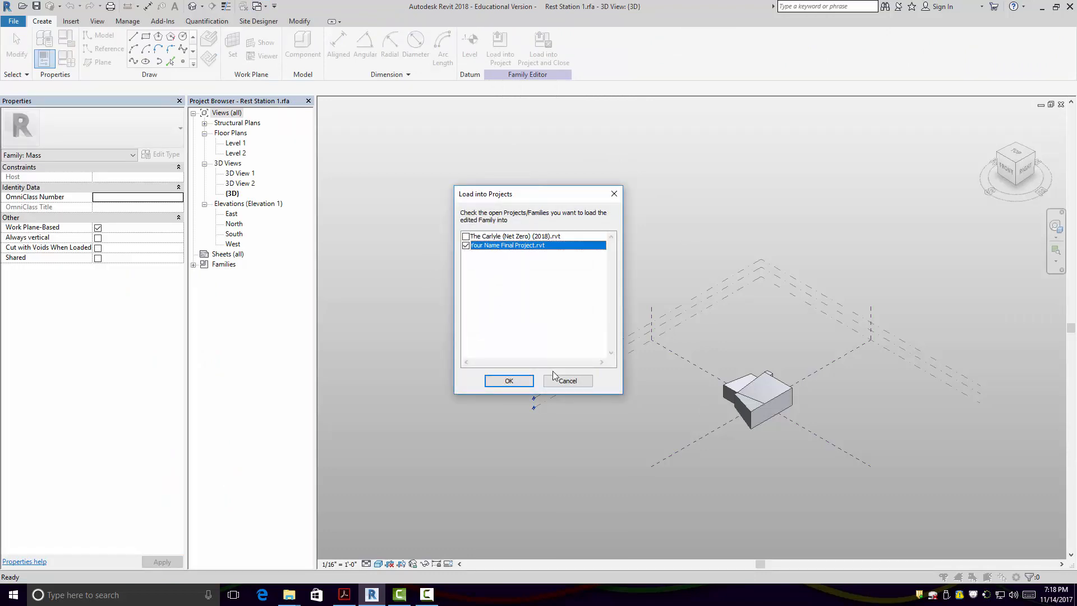
{"action": "left_click", "coordinate": [518, 380]}
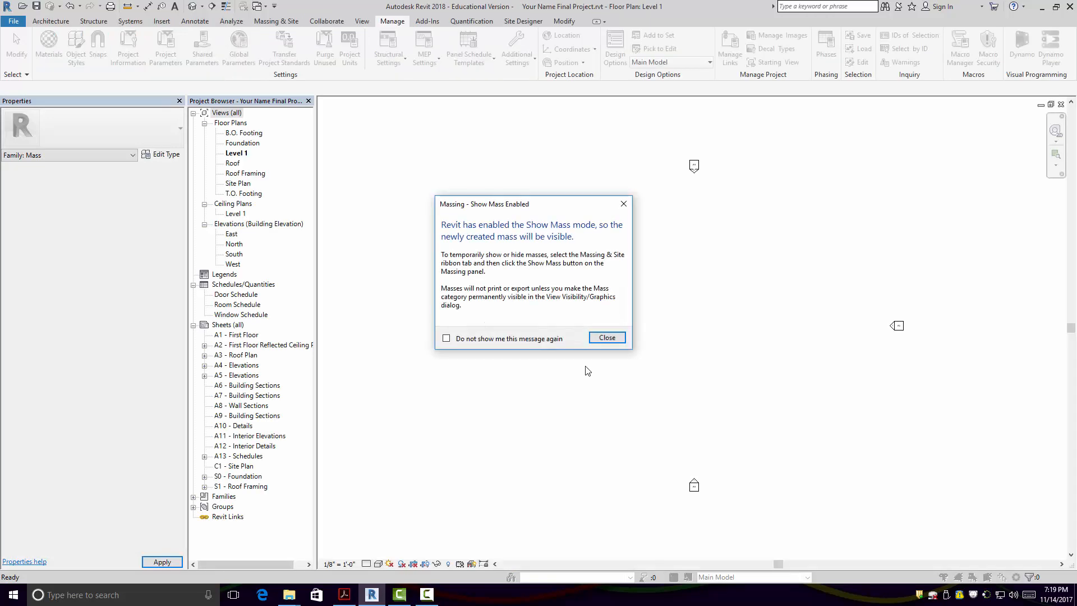
{"action": "left_click", "coordinate": [608, 337]}
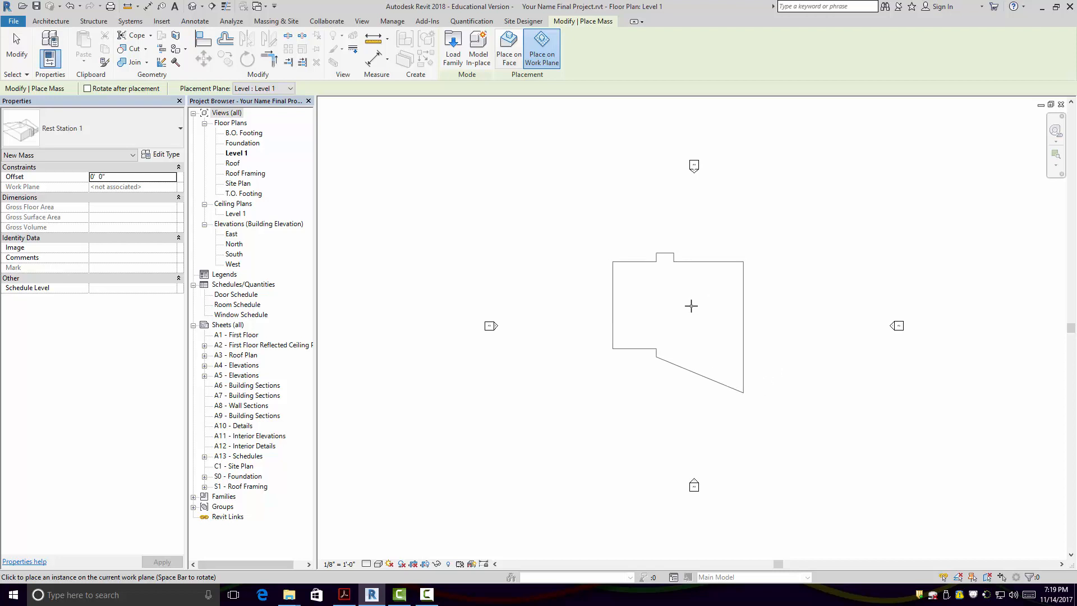
- Place one Rest Station 1 mass on Level 1 between the four elevation markers, and end placement in the default 3D view
{"action": "left_click", "coordinate": [691, 306]}
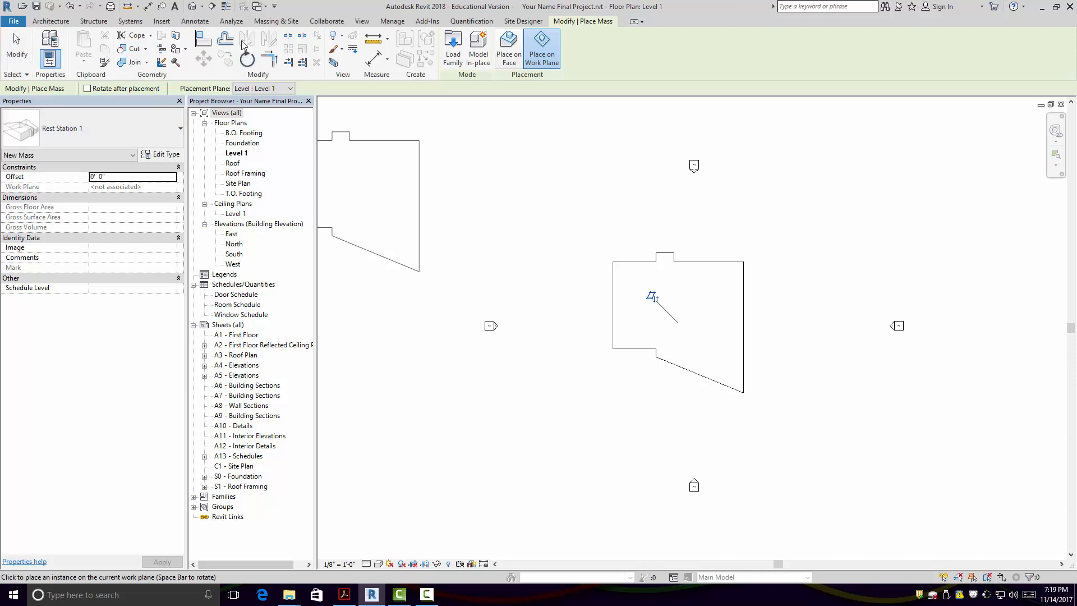
{"action": "left_click", "coordinate": [192, 6]}
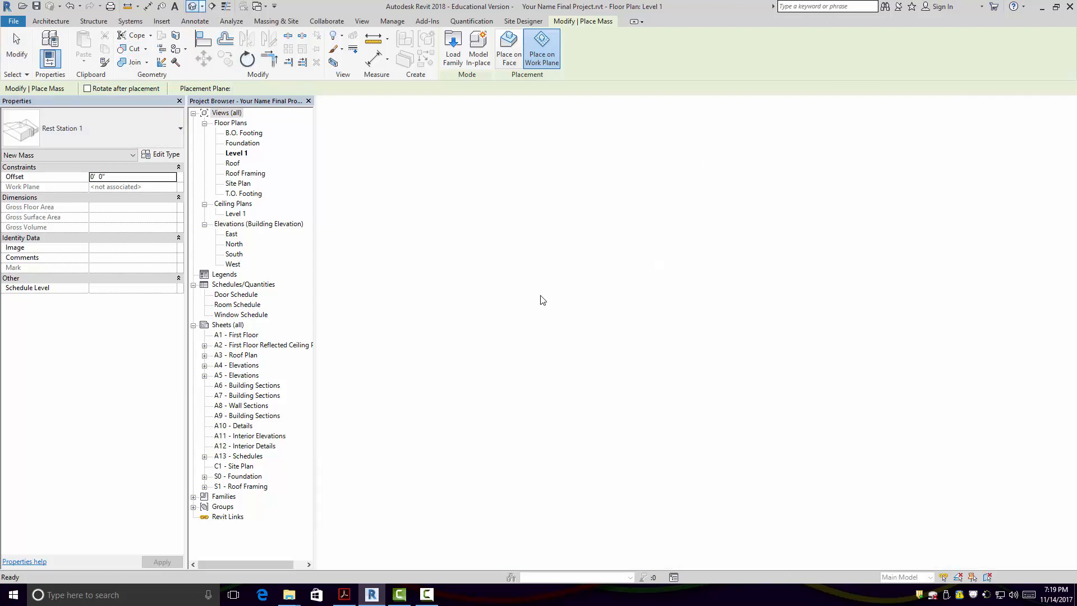
{"action": "left_click", "coordinate": [13, 45]}
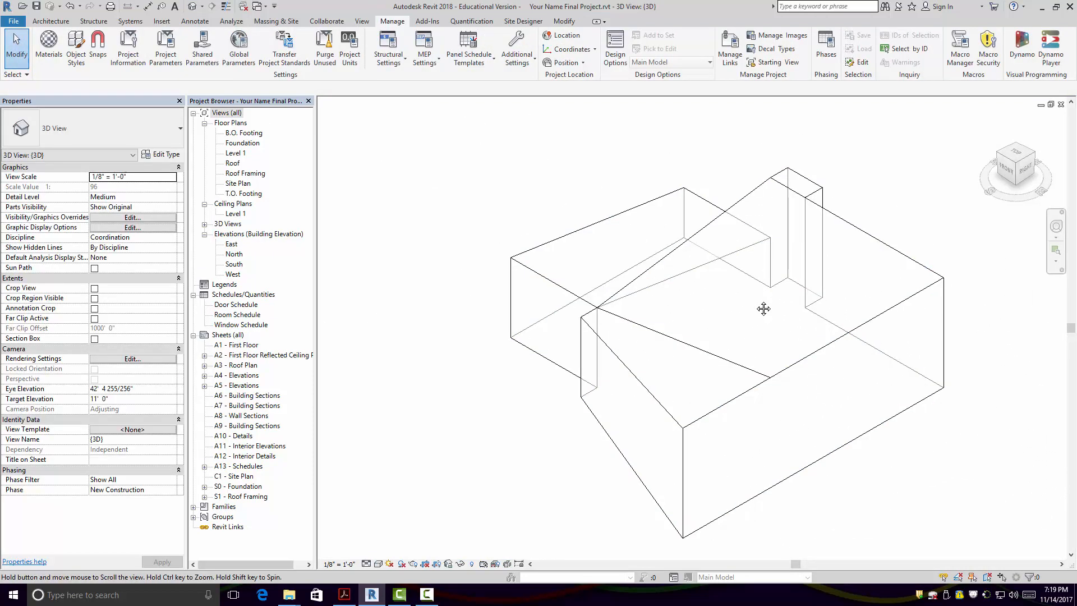
- Set the visual style of the default 3D view to Shaded
{"action": "scroll", "coordinate": [781, 307], "scroll_direction": "down", "scroll_amount": 4}
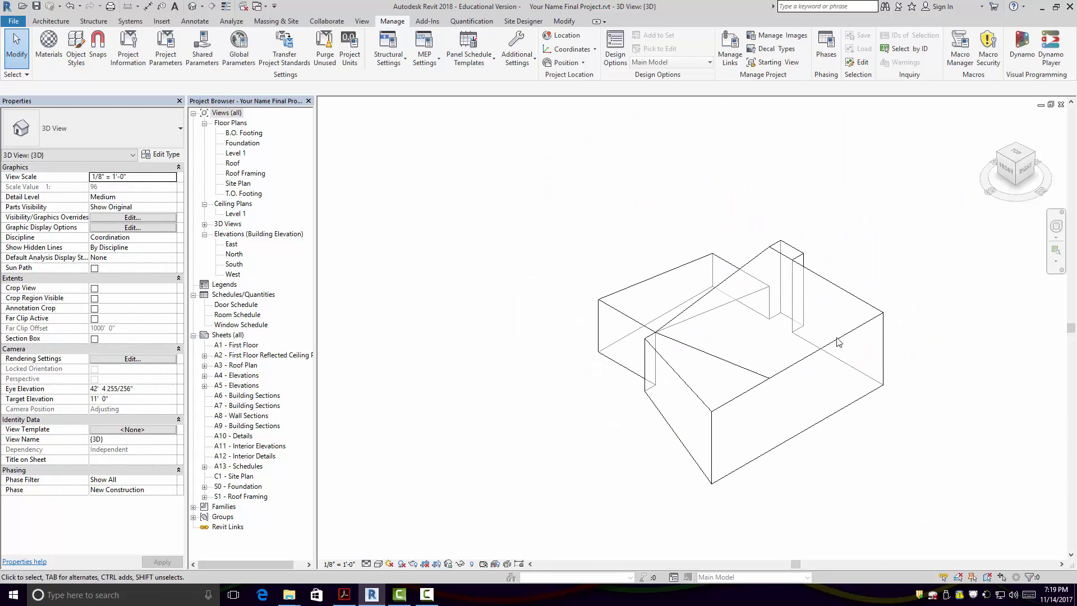
{"action": "left_click", "coordinate": [372, 564]}
{"action": "left_click", "coordinate": [379, 564]}
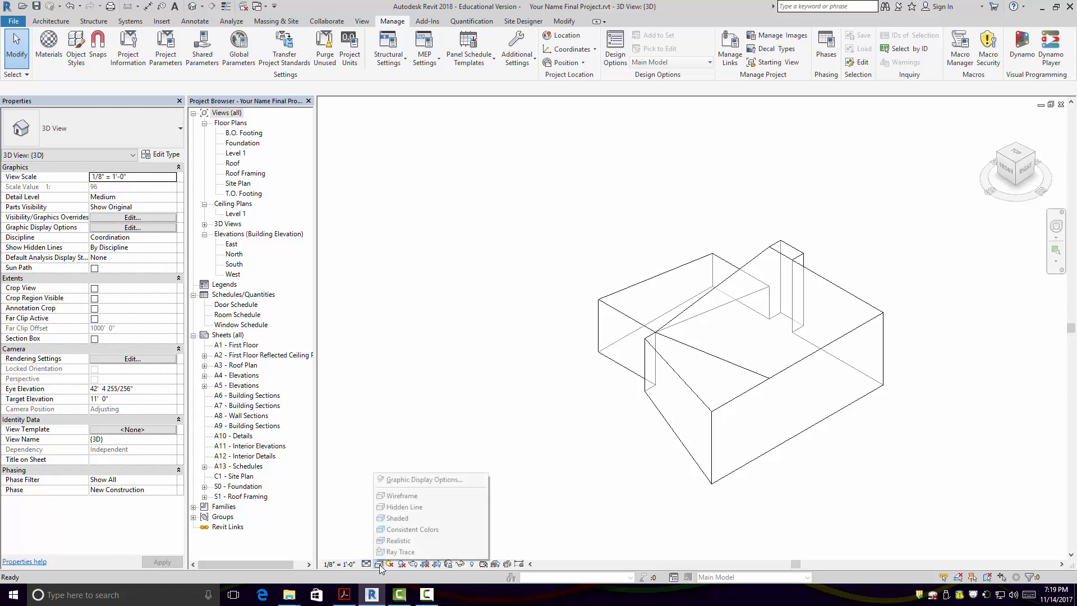
{"action": "left_click", "coordinate": [396, 519]}
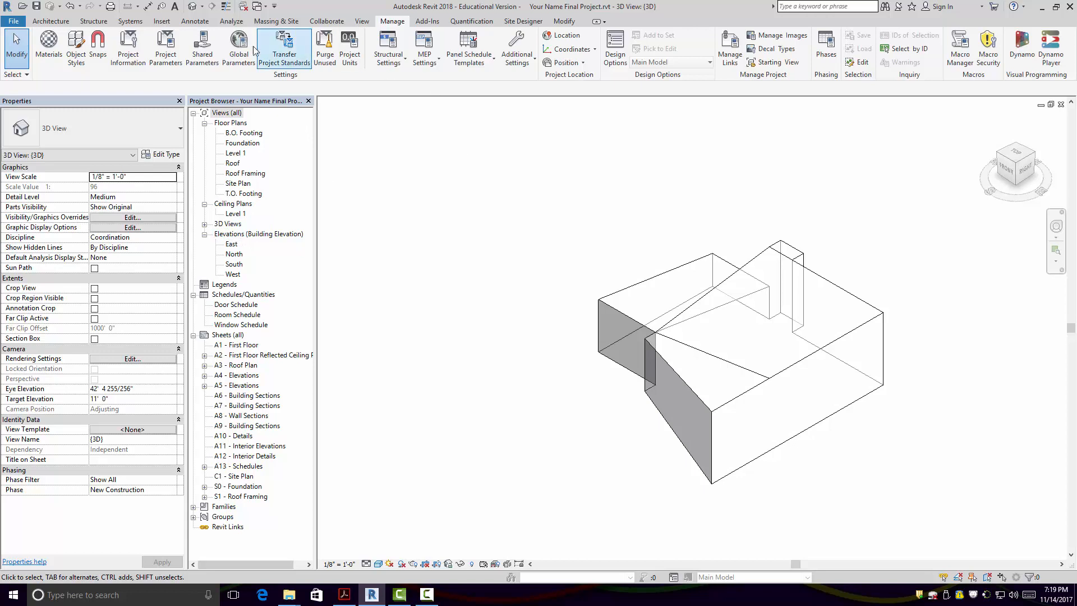
- Switch the mass display to Show Mass by View Settings and back to Show Mass Form and Floors
{"action": "left_click", "coordinate": [286, 24]}
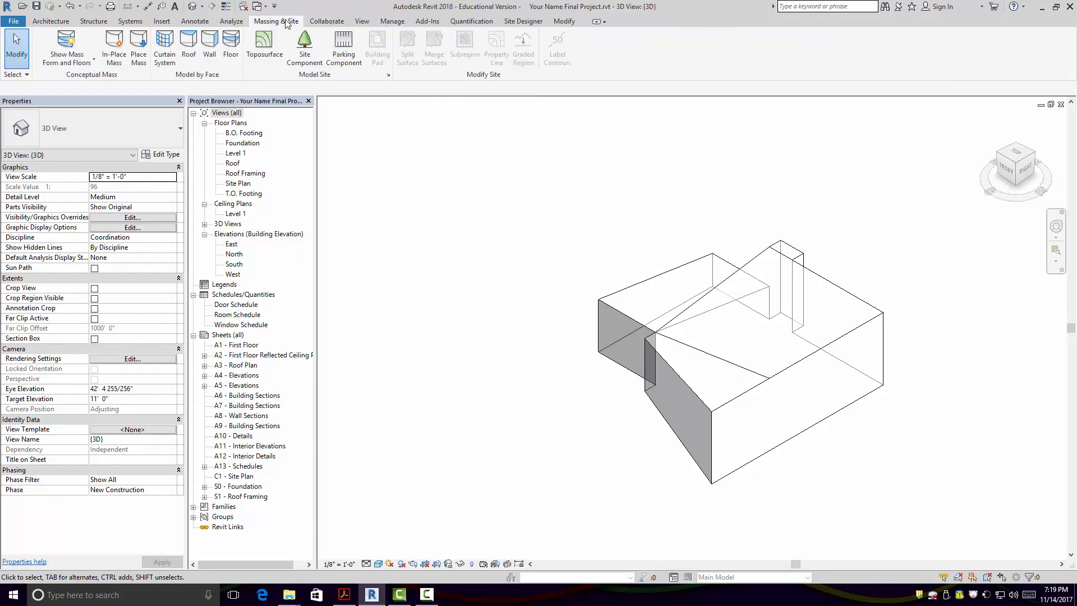
{"action": "left_click", "coordinate": [94, 61]}
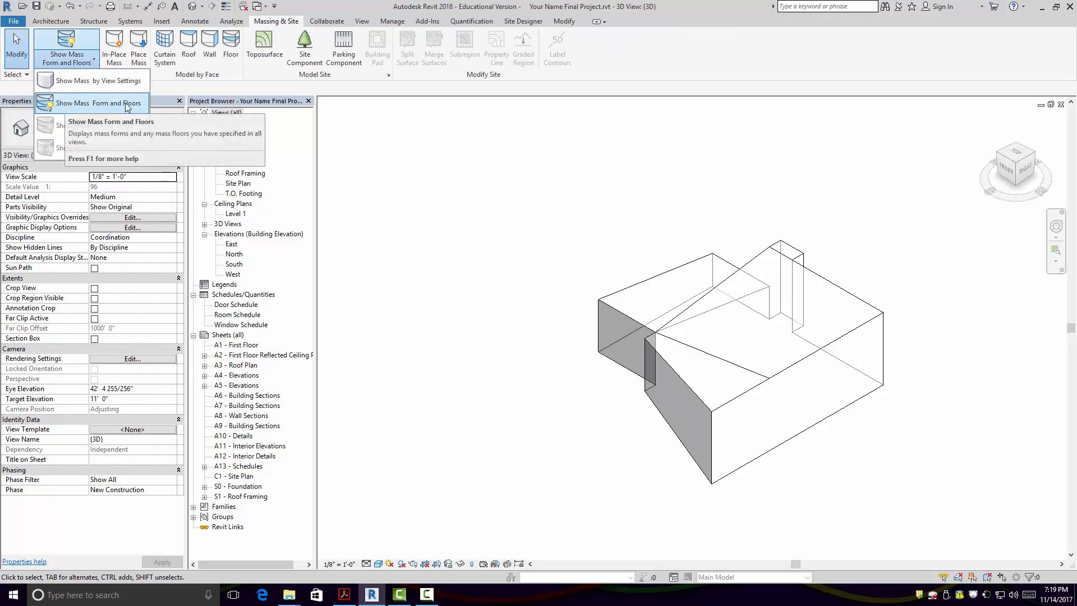
{"action": "left_click", "coordinate": [436, 159]}
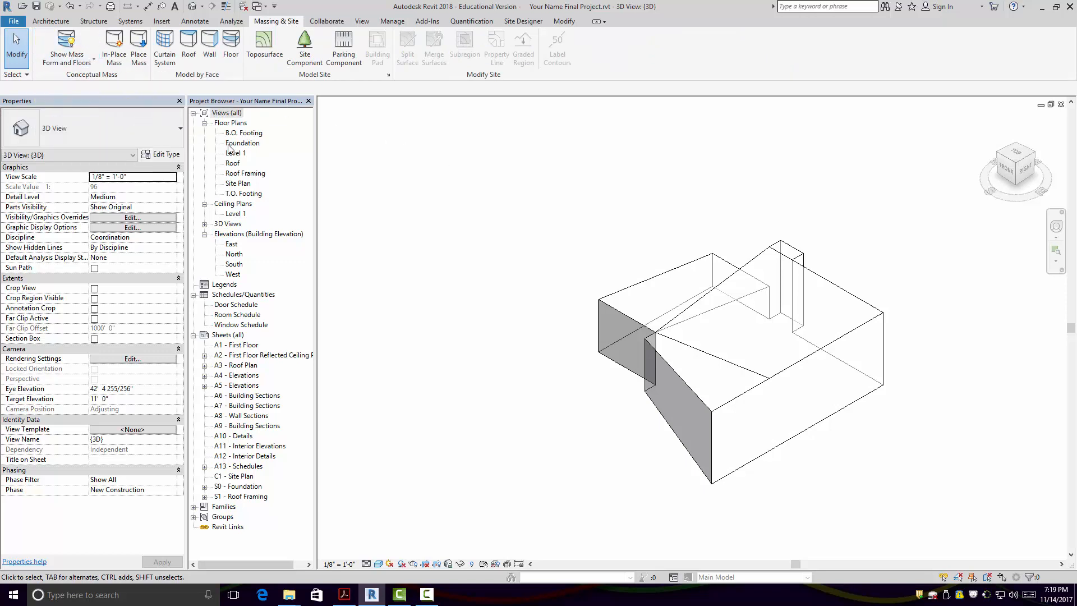
{"action": "left_click", "coordinate": [69, 43]}
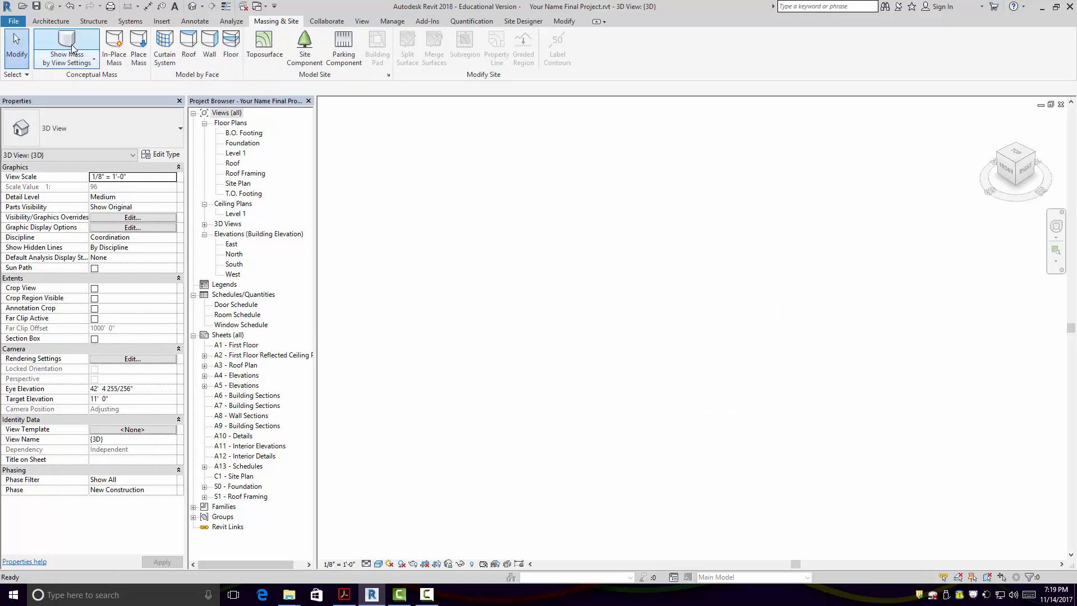
{"action": "left_click", "coordinate": [71, 49]}
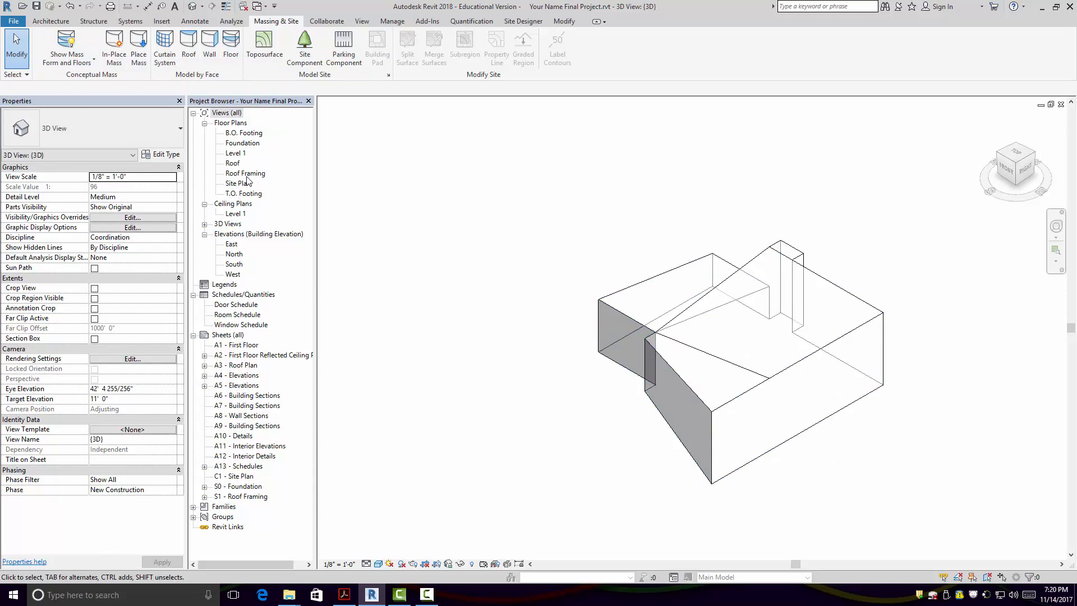
- Open the Level 1 floor plan and examine the Mass category's visibility in its visibility/graphic overrides
{"action": "double_click", "coordinate": [235, 153]}
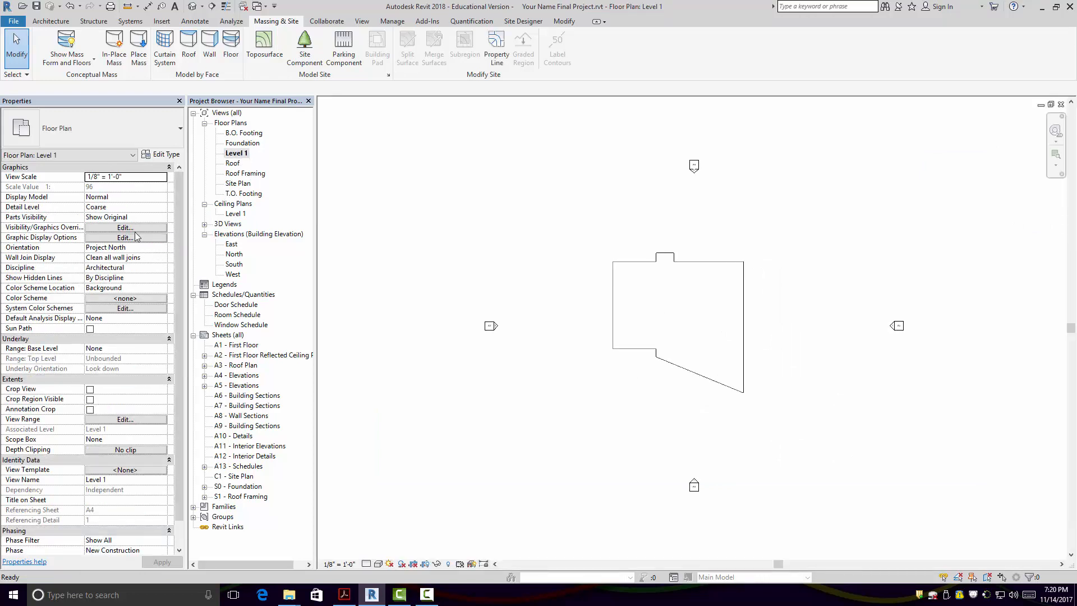
{"action": "left_click", "coordinate": [127, 228]}
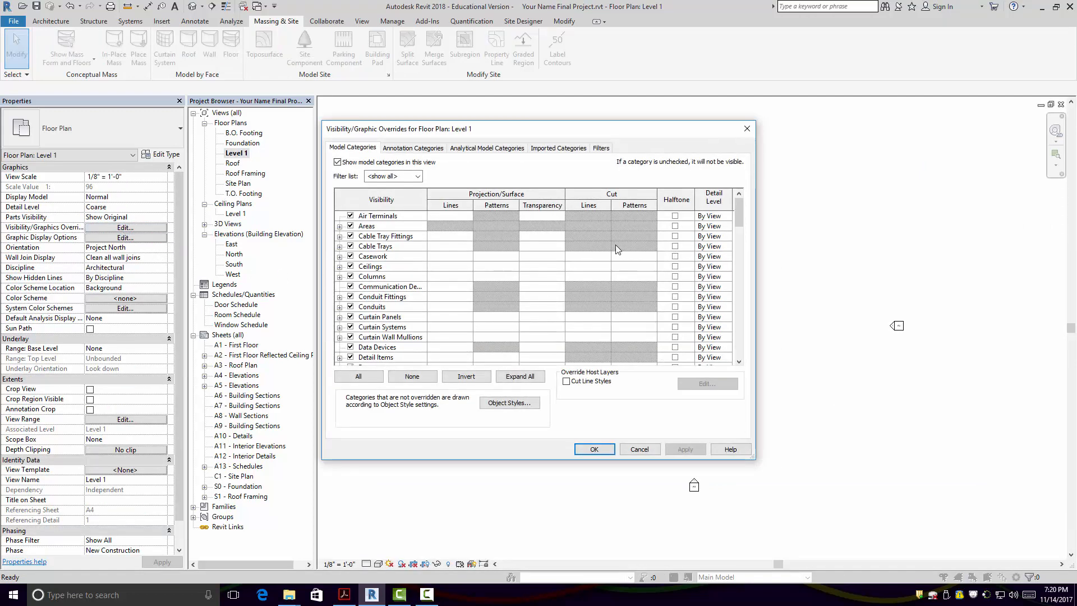
{"action": "left_click_drag", "start_coordinate": [739, 214], "coordinate": [741, 275]}
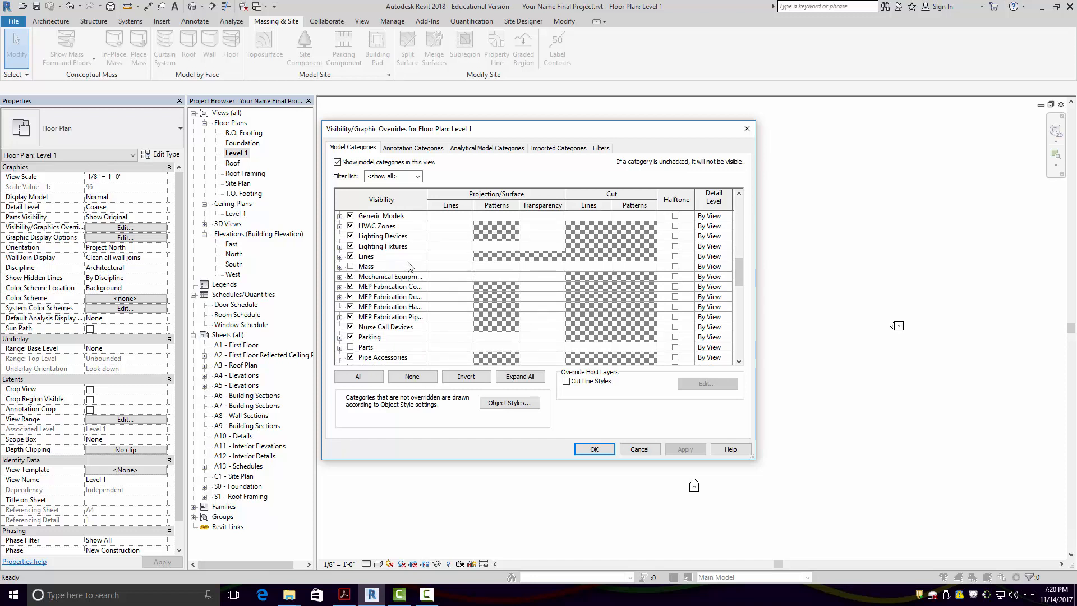
{"action": "left_click", "coordinate": [594, 448]}
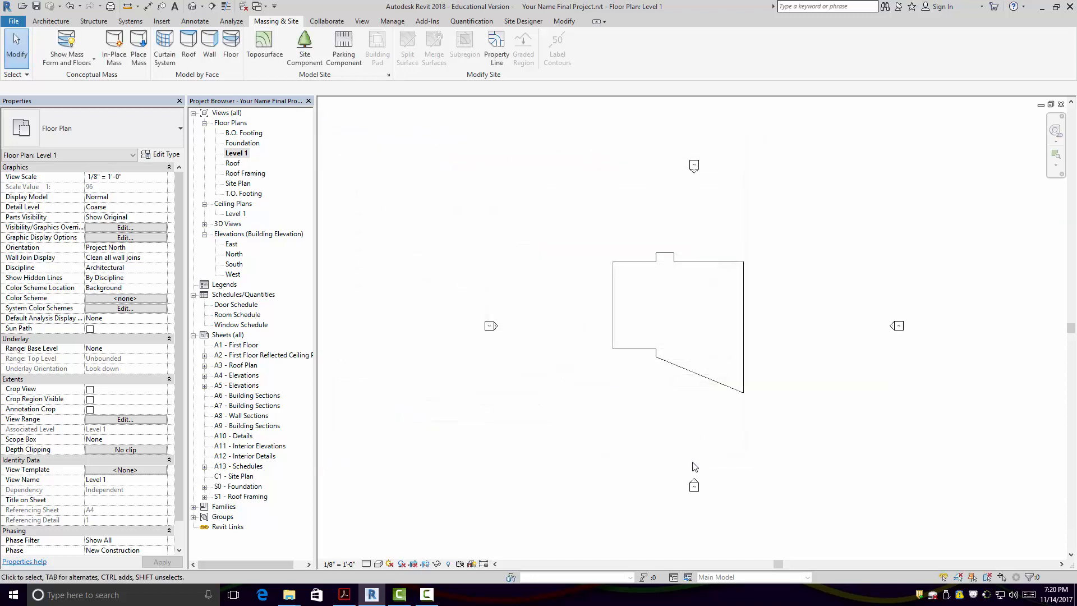
{"action": "scroll", "coordinate": [772, 427], "scroll_direction": "up", "scroll_amount": 1}
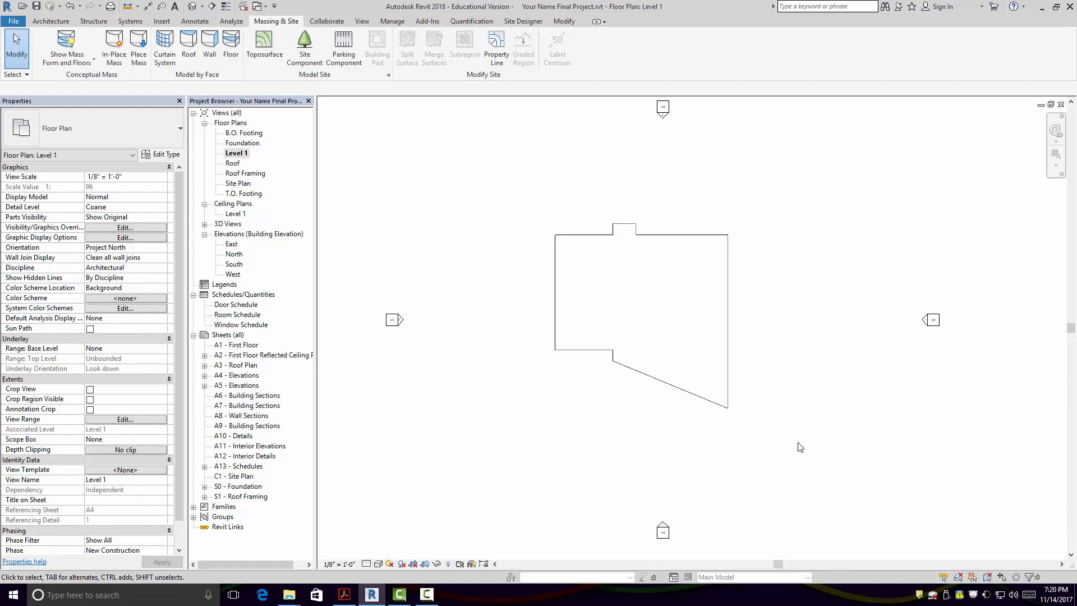
{"action": "middle_click_drag", "start_coordinate": [757, 396], "coordinate": [776, 442]}
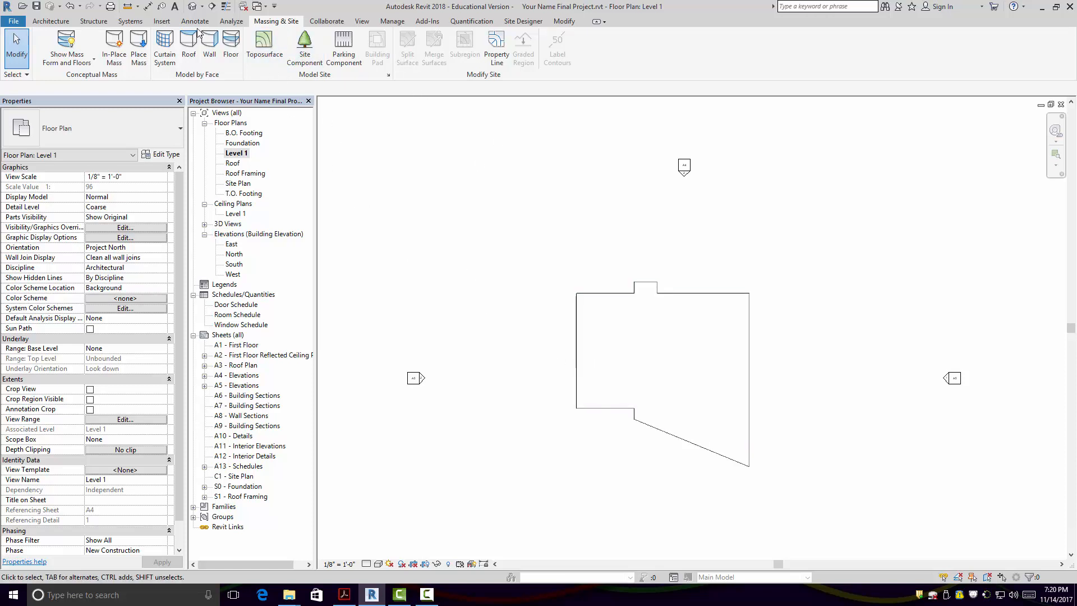
- Switch to the Rest Station 1 family's 3D view and examine its levels and the mass
{"action": "left_click", "coordinate": [267, 8]}
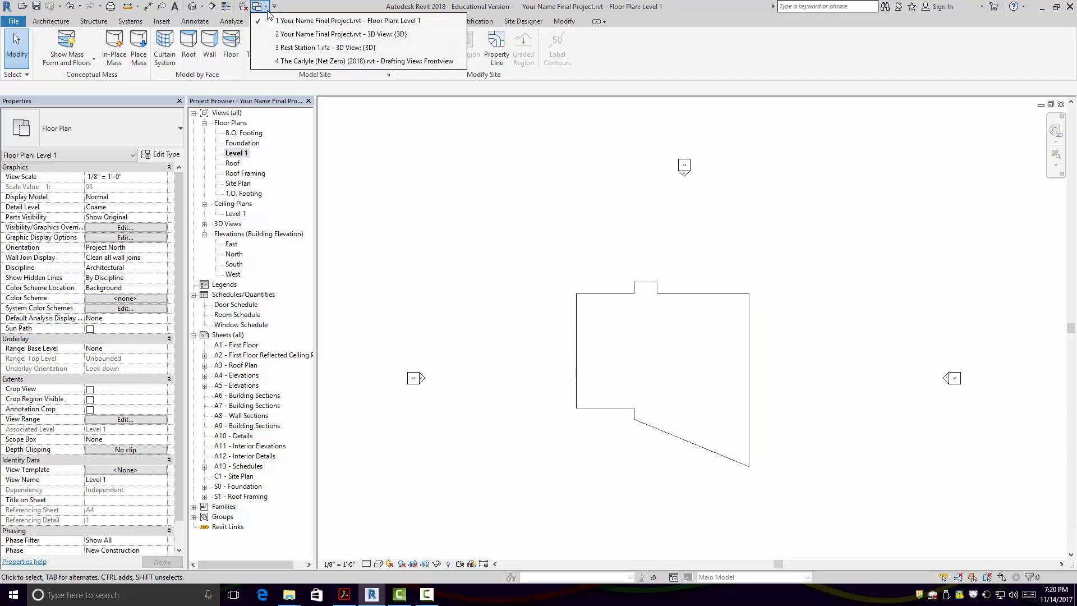
{"action": "left_click", "coordinate": [325, 48]}
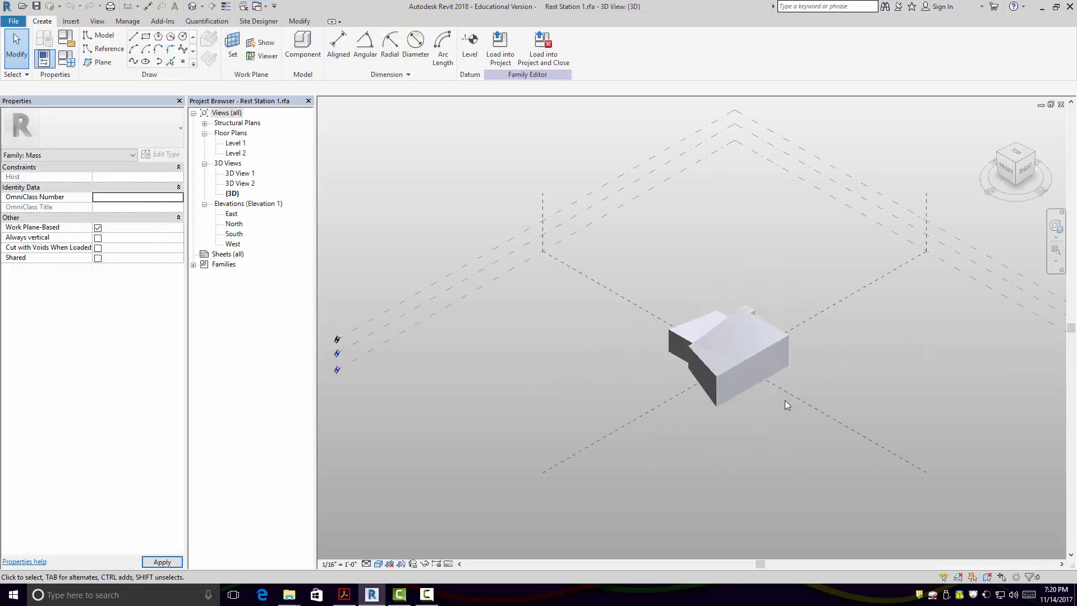
{"action": "scroll", "coordinate": [786, 401], "scroll_direction": "up", "scroll_amount": 5}
{"action": "middle_click_drag", "start_coordinate": [785, 381], "coordinate": [886, 470]}
{"action": "scroll", "coordinate": [929, 433], "scroll_direction": "down", "scroll_amount": 5}
{"action": "scroll", "coordinate": [489, 443], "scroll_direction": "up", "scroll_amount": 1}
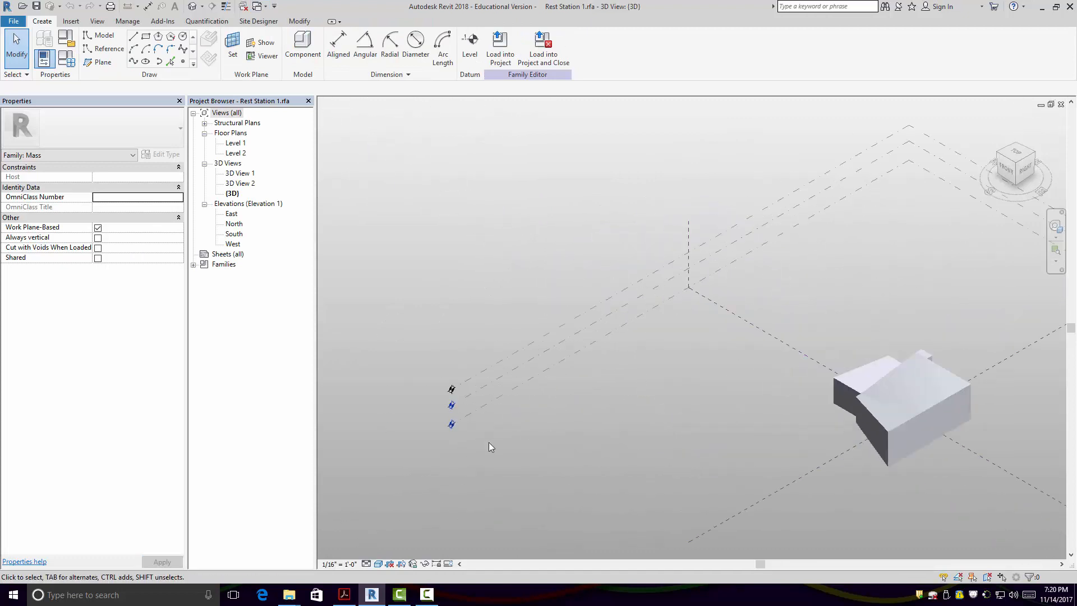
{"action": "scroll", "coordinate": [473, 405], "scroll_direction": "up", "scroll_amount": 3}
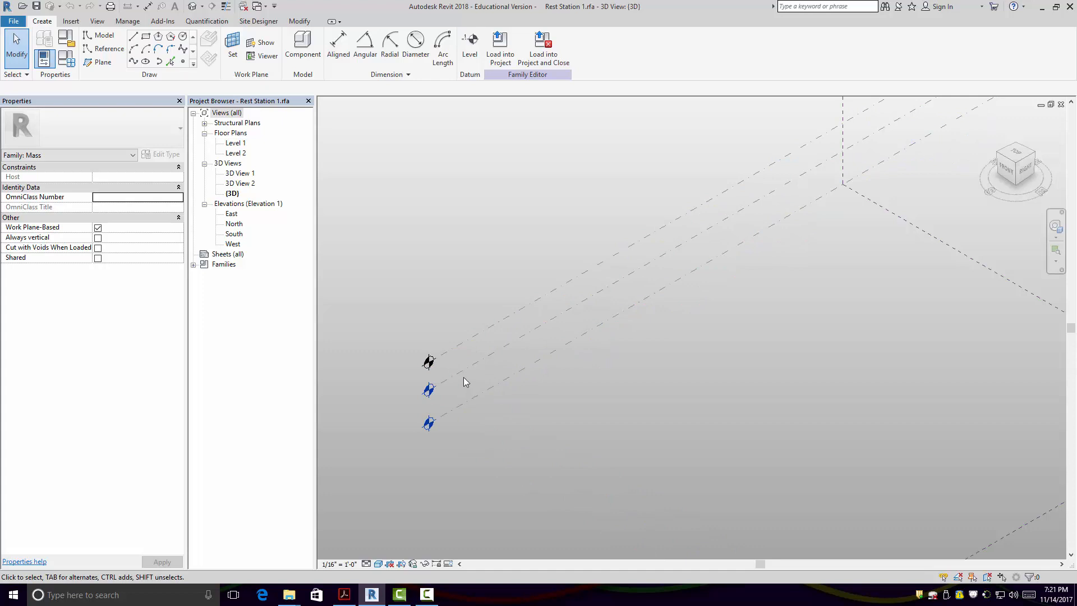
{"action": "scroll", "coordinate": [463, 337], "scroll_direction": "down", "scroll_amount": 3}
{"action": "middle_click_drag", "start_coordinate": [798, 458], "coordinate": [753, 472]}
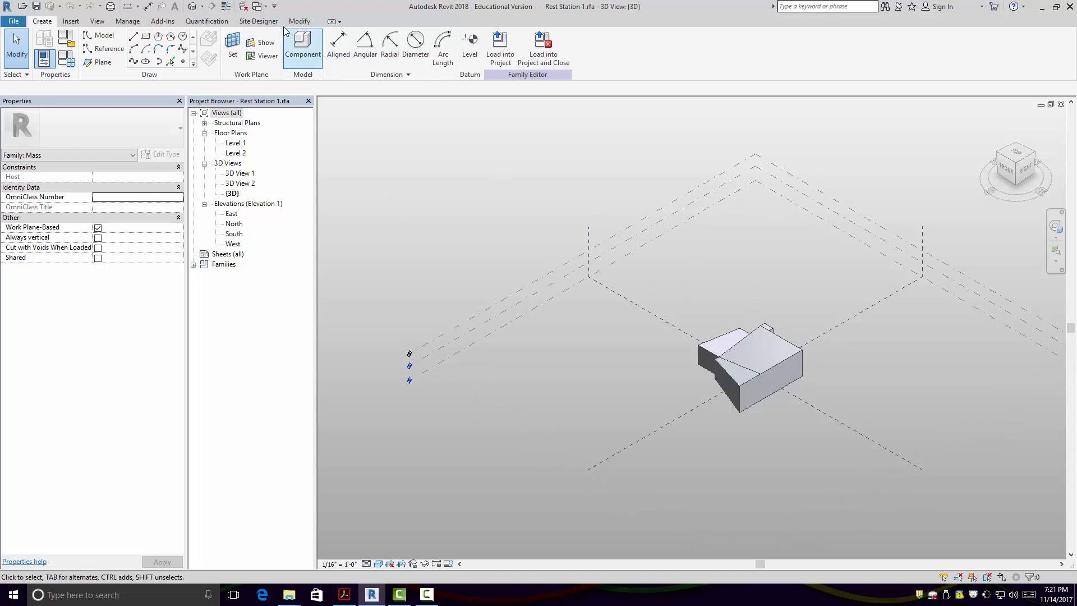
- Switch back to the Level 1 floor plan of Your Name Final Project.rvt and examine the mass outline
{"action": "left_click", "coordinate": [259, 7]}
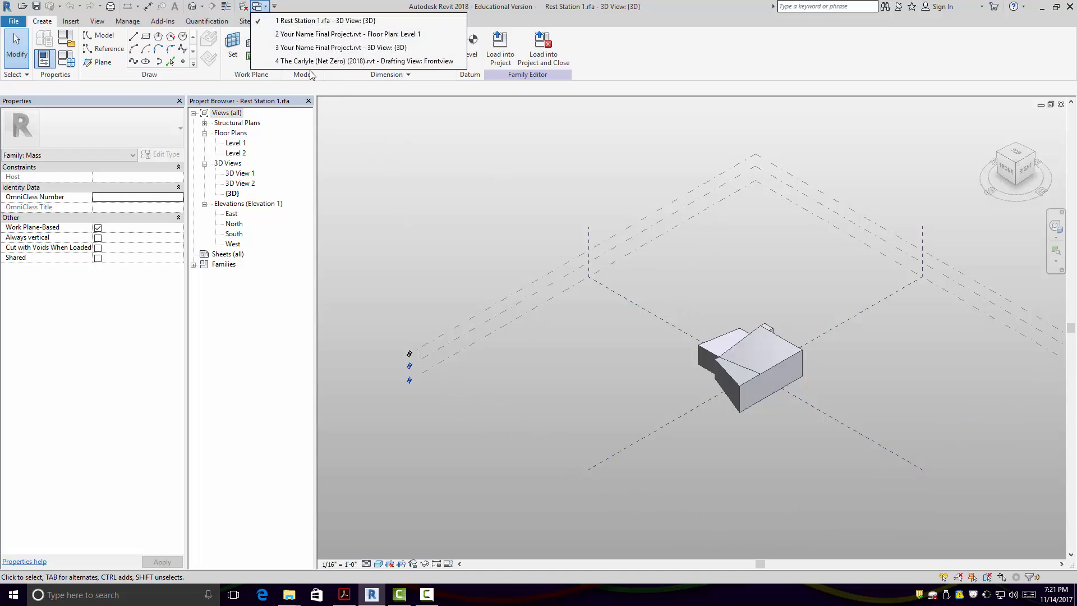
{"action": "left_click", "coordinate": [344, 36]}
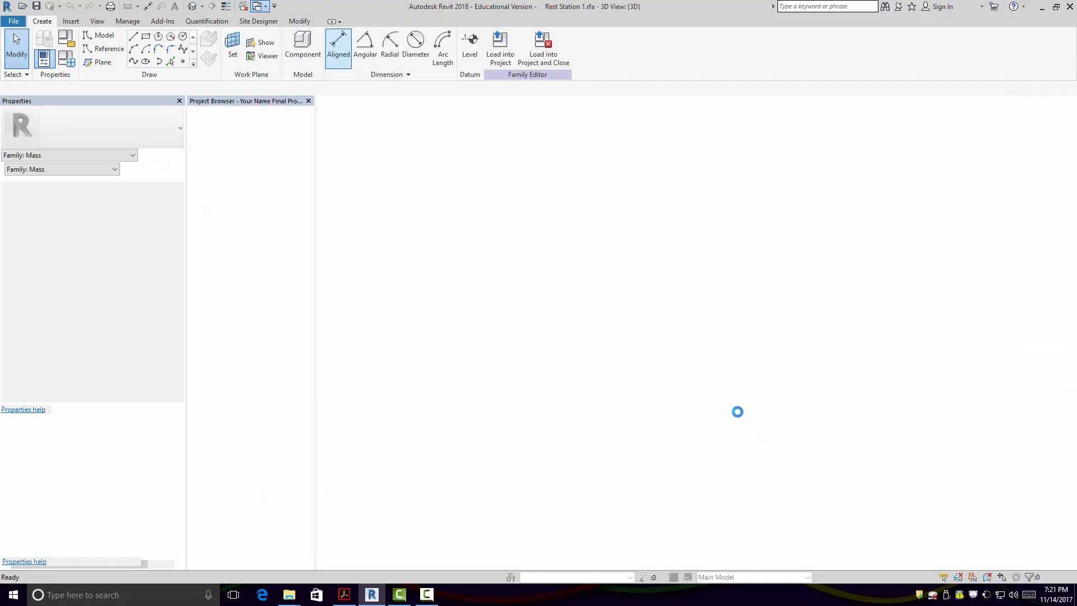
{"action": "middle_click_drag", "start_coordinate": [653, 403], "coordinate": [644, 365]}
{"action": "scroll", "coordinate": [645, 379], "scroll_direction": "up", "scroll_amount": 1}
{"action": "middle_click_drag", "start_coordinate": [783, 384], "coordinate": [818, 428]}
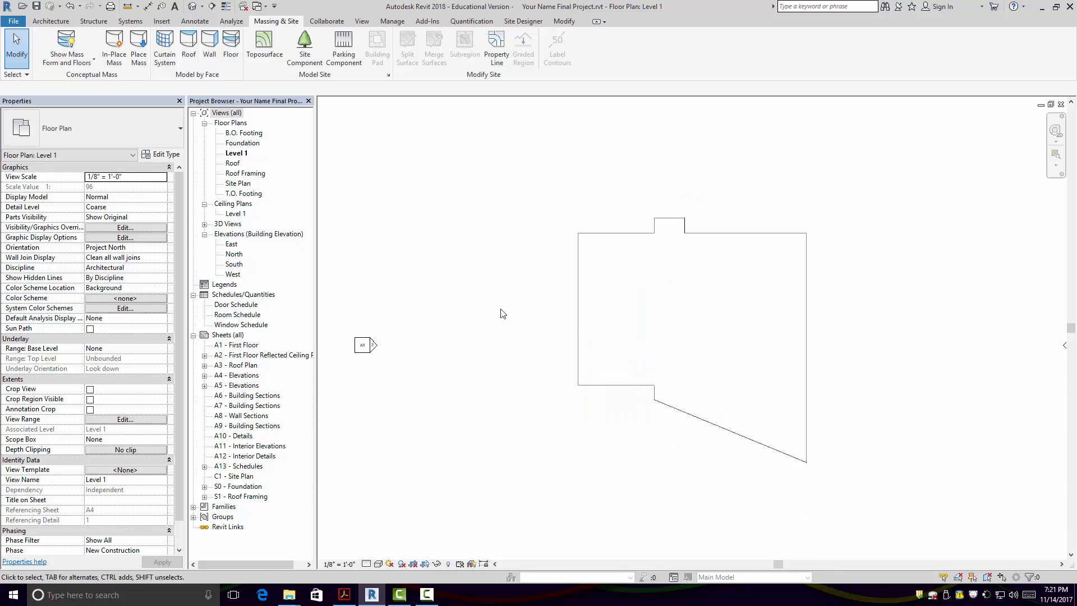
{"action": "scroll", "coordinate": [697, 324], "scroll_direction": "up", "scroll_amount": 2}
{"action": "middle_click_drag", "start_coordinate": [733, 361], "coordinate": [733, 361]}
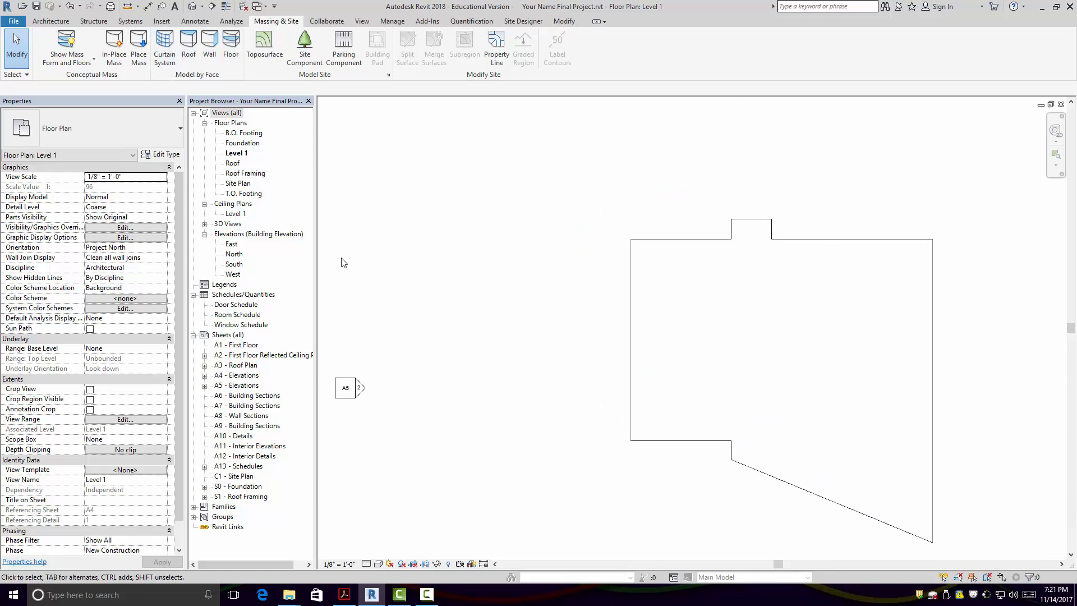
- Open the default 3D view and try the Floor by Face command, leaving it without creating a floor
{"action": "left_click", "coordinate": [192, 6]}
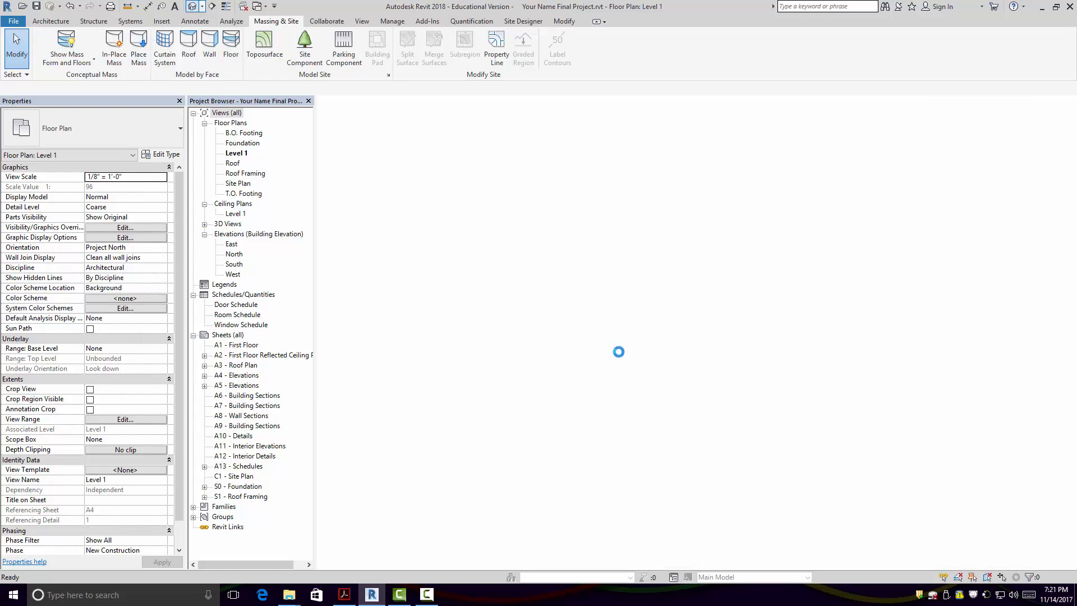
{"action": "left_click", "coordinate": [232, 49]}
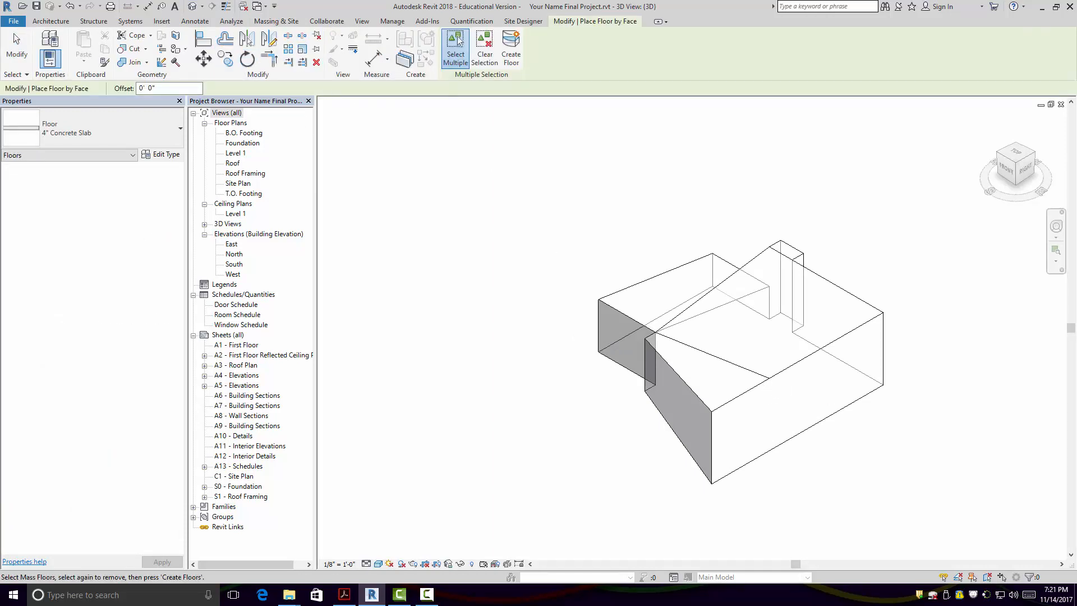
{"action": "left_click", "coordinate": [17, 50]}
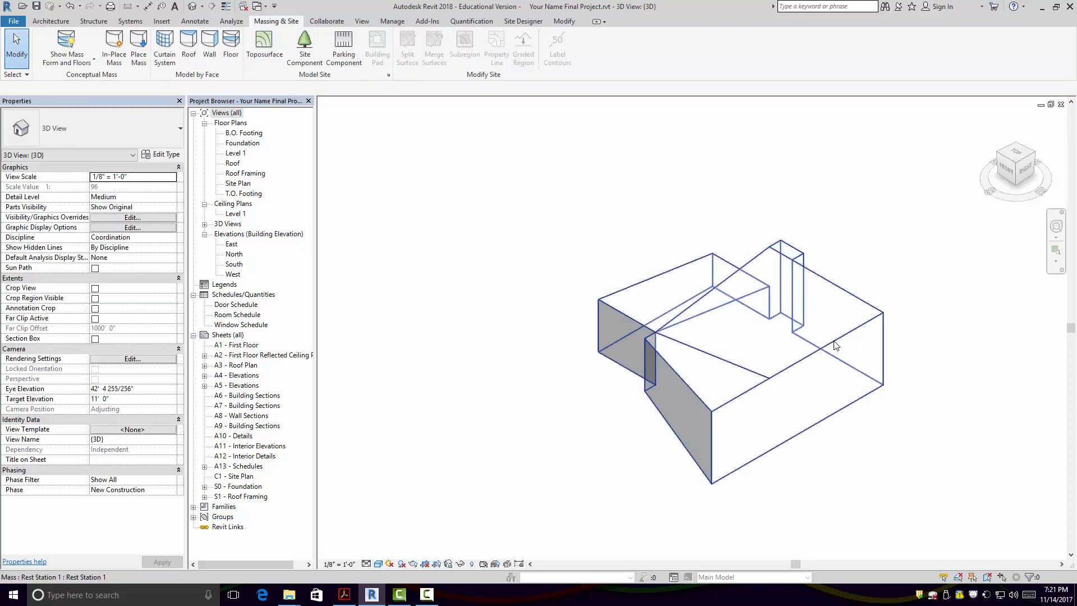
- Examine which levels are offered as mass floors for the Rest Station 1 mass, and cancel without applying any
{"action": "left_click", "coordinate": [836, 344]}
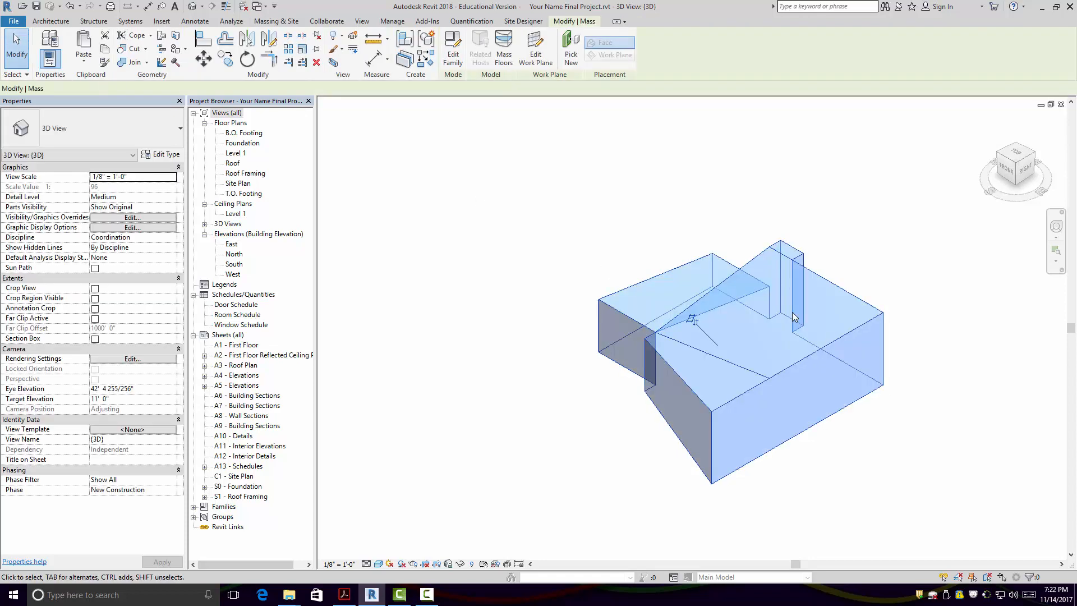
{"action": "left_click", "coordinate": [506, 56]}
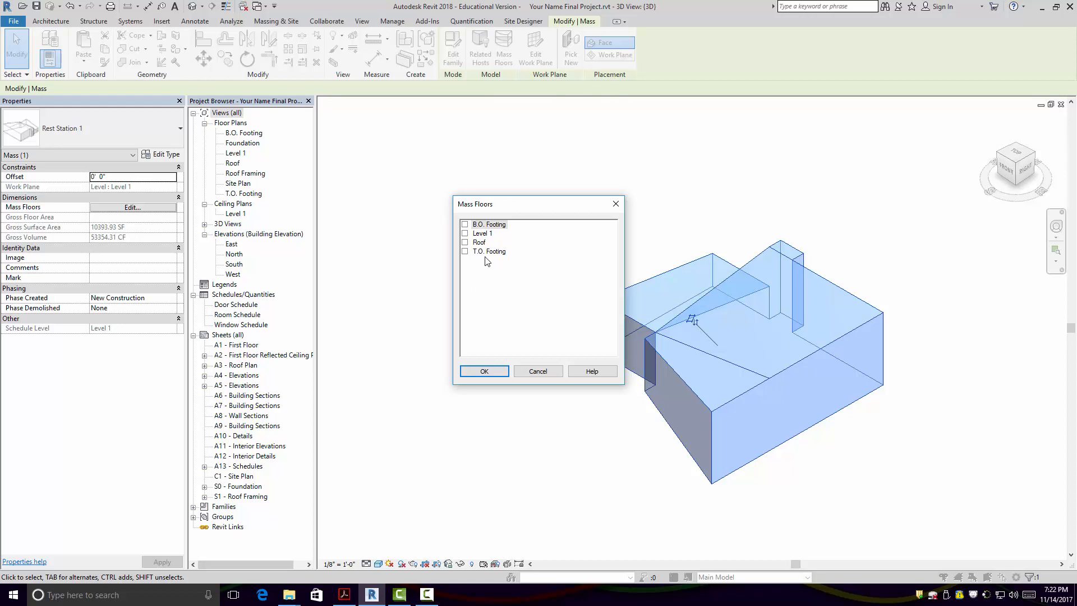
{"action": "left_click", "coordinate": [464, 233]}
{"action": "left_click", "coordinate": [542, 373]}
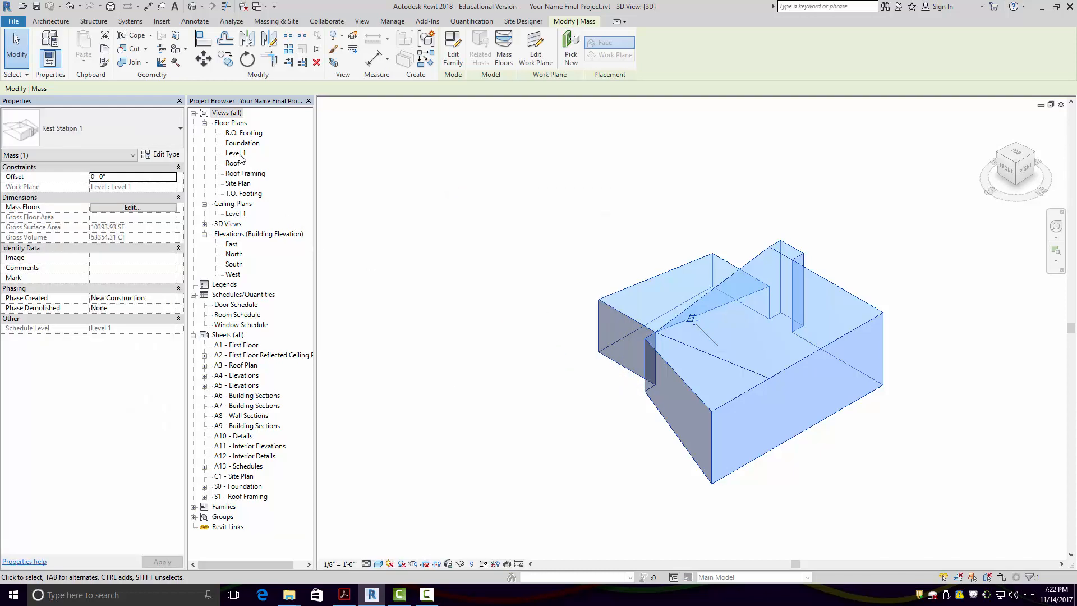
- Open the North elevation and set the Roof level's elevation to 10' 0"
{"action": "double_click", "coordinate": [233, 254]}
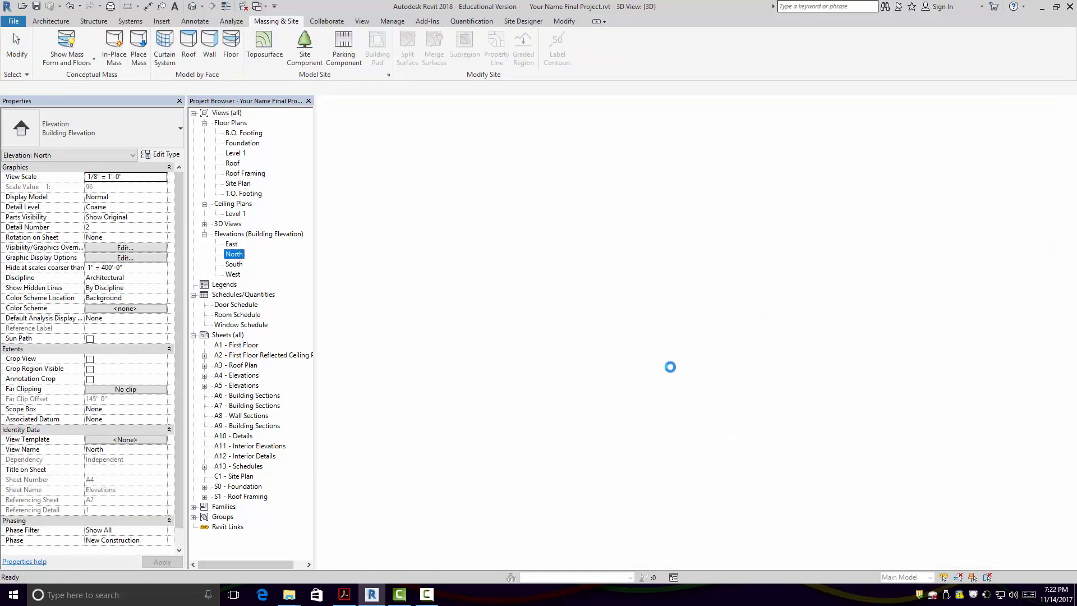
{"action": "scroll", "coordinate": [830, 336], "scroll_direction": "up", "scroll_amount": 5}
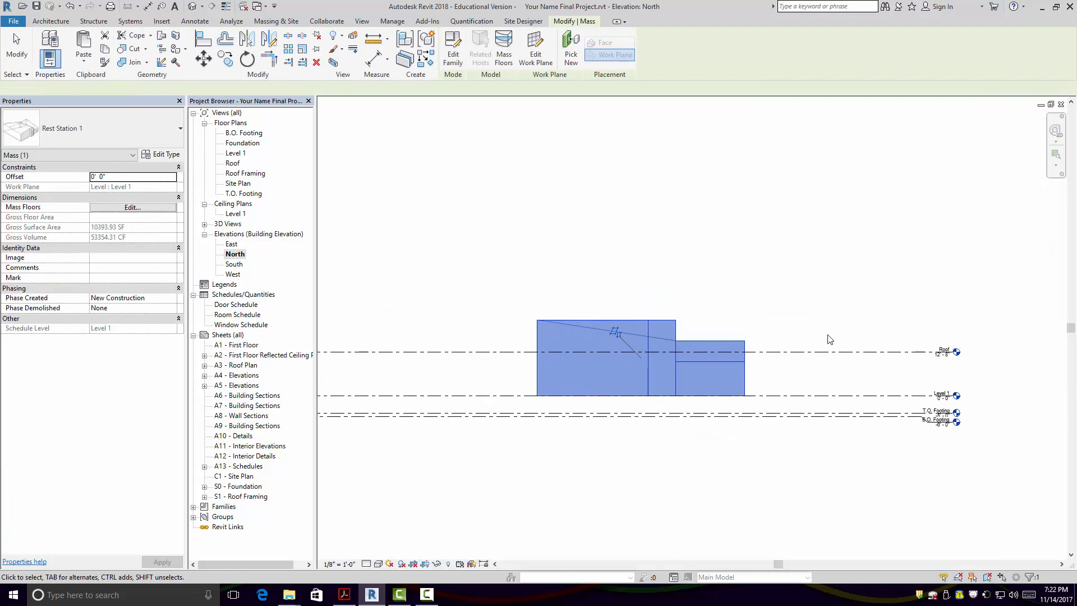
{"action": "scroll", "coordinate": [689, 333], "scroll_direction": "down", "scroll_amount": 1}
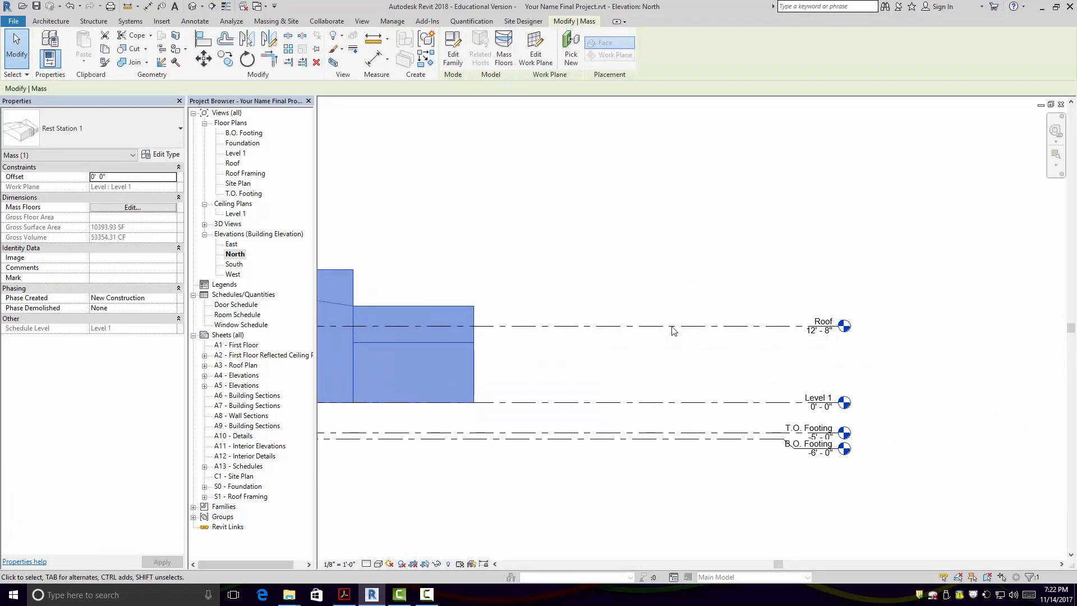
{"action": "left_click", "coordinate": [800, 326]}
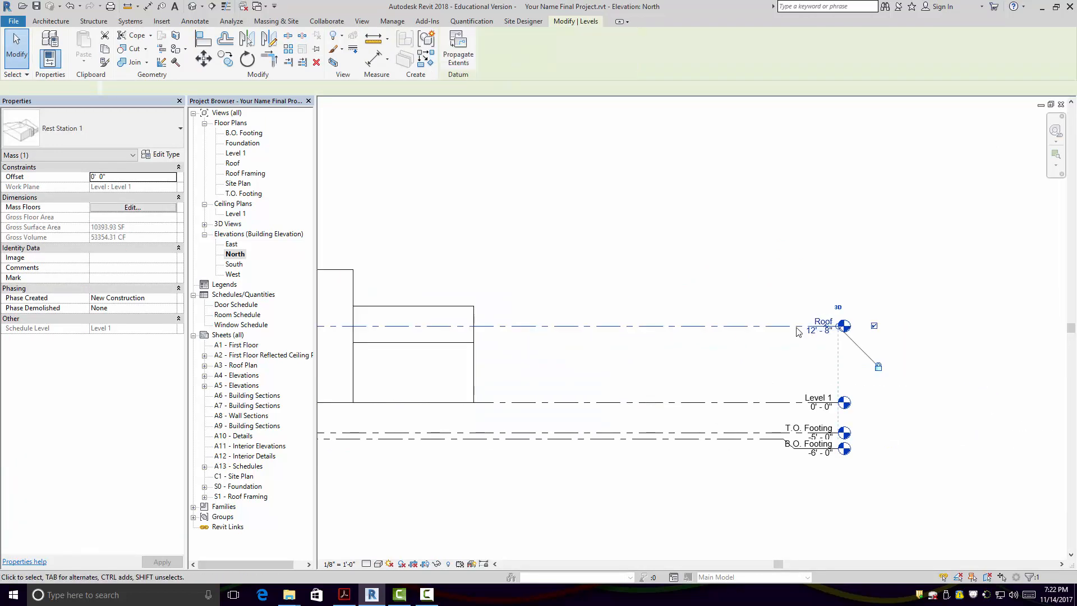
{"action": "scroll", "coordinate": [802, 326], "scroll_direction": "up", "scroll_amount": 3}
{"action": "scroll", "coordinate": [802, 327], "scroll_direction": "down", "scroll_amount": 1}
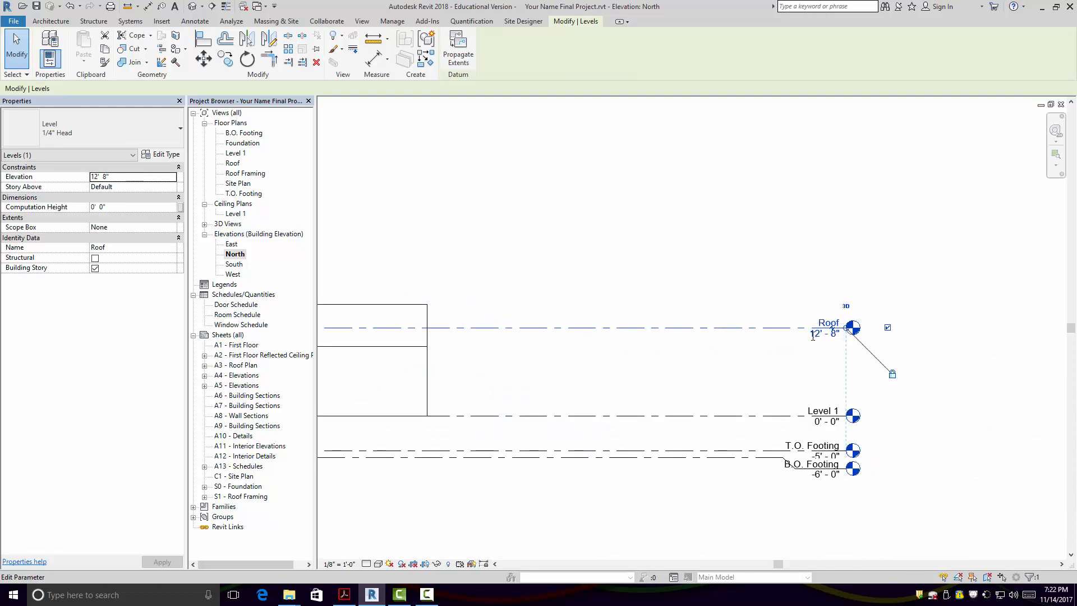
{"action": "left_click", "coordinate": [810, 336]}
{"action": "left_click", "coordinate": [811, 338]}
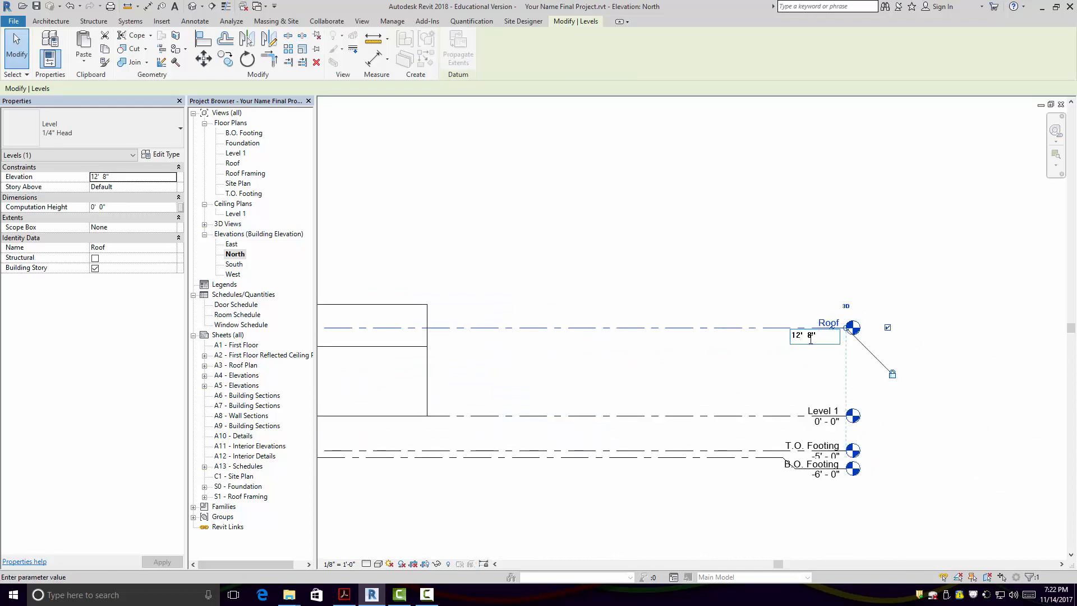
{"action": "key", "text": "BackSpace"}
{"action": "type", "text": "0"}
{"action": "left_click", "coordinate": [797, 234]}
{"action": "left_click", "coordinate": [806, 267]}
- Rename the Roof level as Level 2, renaming the corresponding views too
{"action": "scroll", "coordinate": [838, 338], "scroll_direction": "up", "scroll_amount": 1}
{"action": "scroll", "coordinate": [838, 340], "scroll_direction": "up", "scroll_amount": 1}
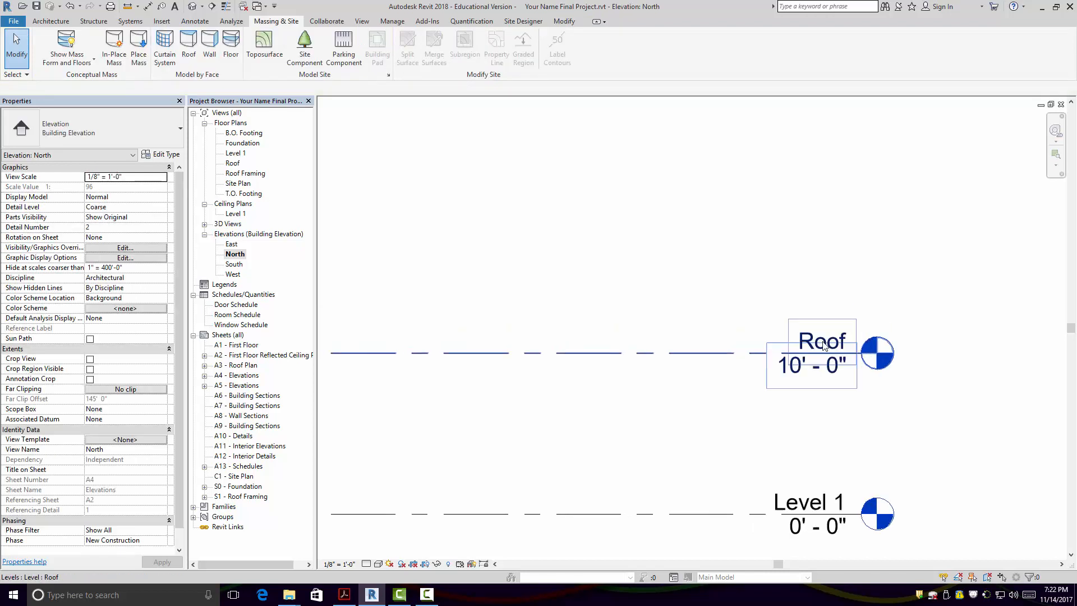
{"action": "left_click", "coordinate": [835, 342]}
{"action": "left_click", "coordinate": [834, 344]}
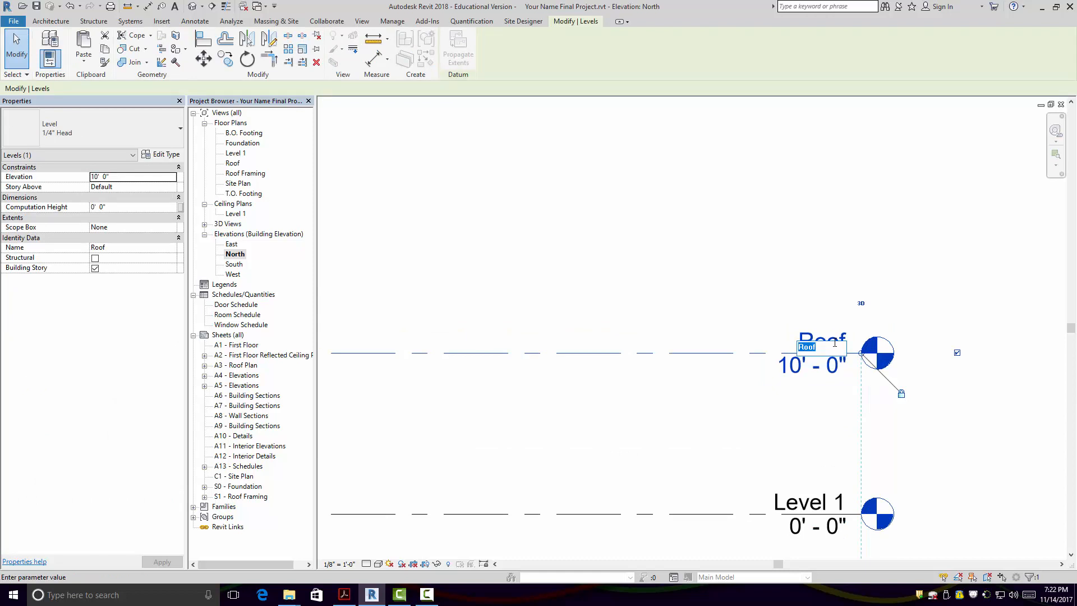
{"action": "key", "text": "BackSpace"}
{"action": "key", "text": "Return"}
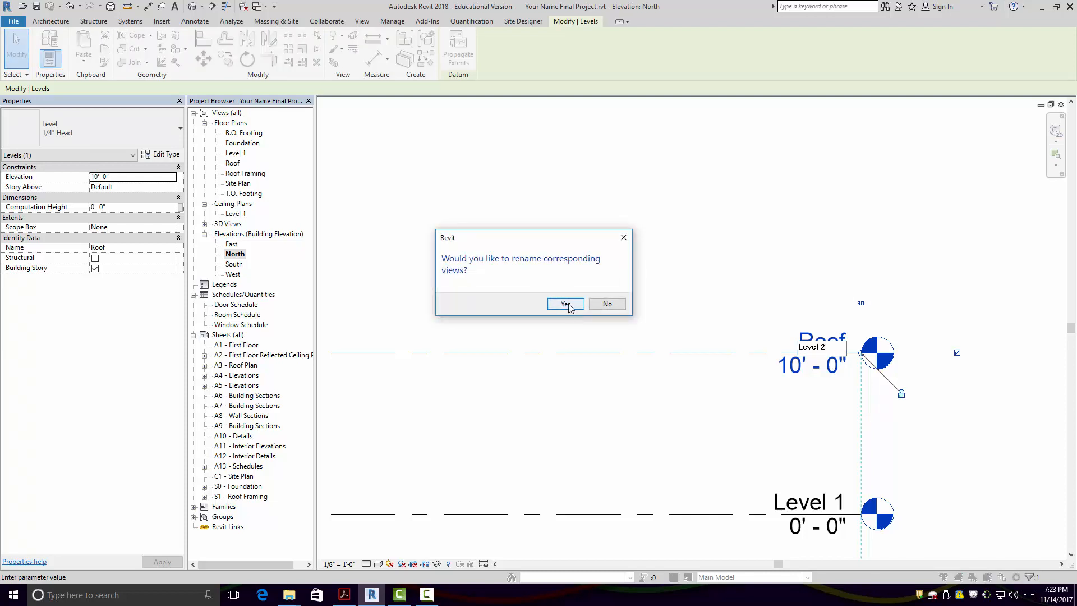
{"action": "left_click", "coordinate": [566, 304]}
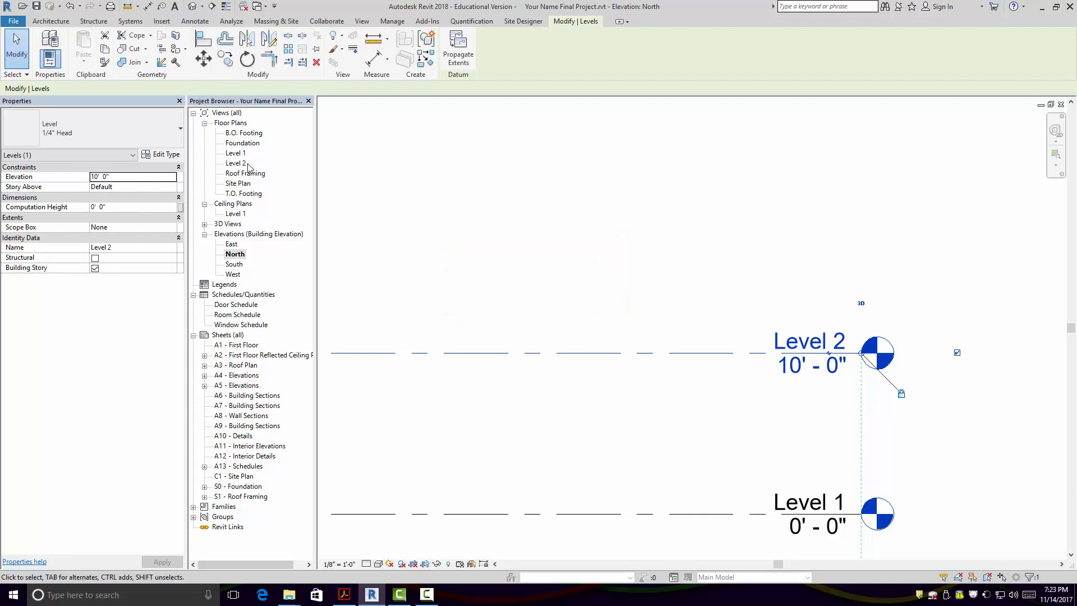
{"action": "left_click", "coordinate": [650, 310]}
- Copy the Level 2 level line 10' 0" upward in the North elevation
{"action": "left_click", "coordinate": [659, 354]}
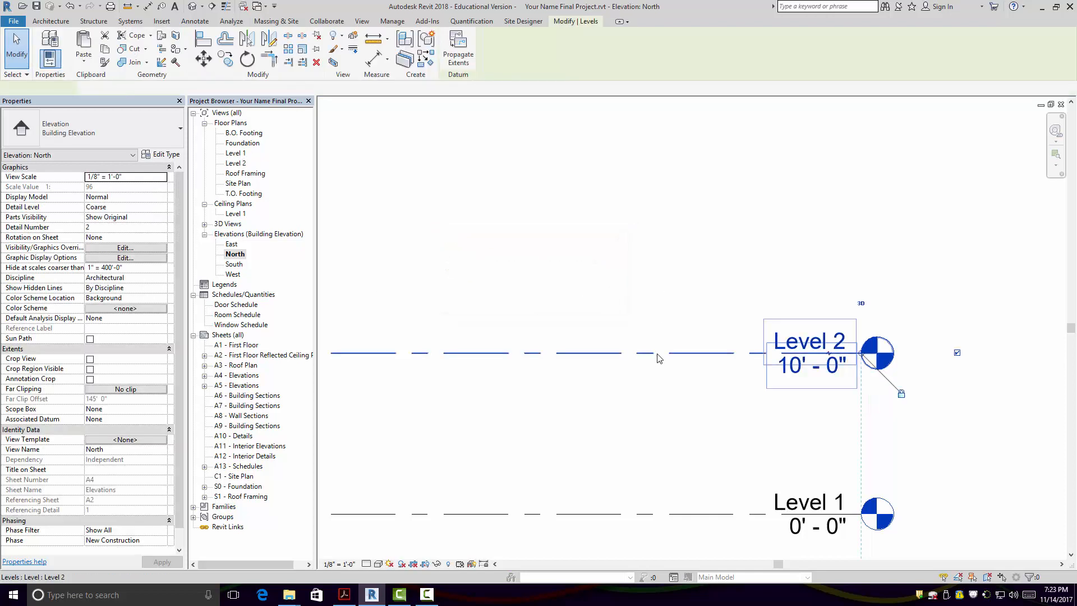
{"action": "left_click", "coordinate": [225, 58]}
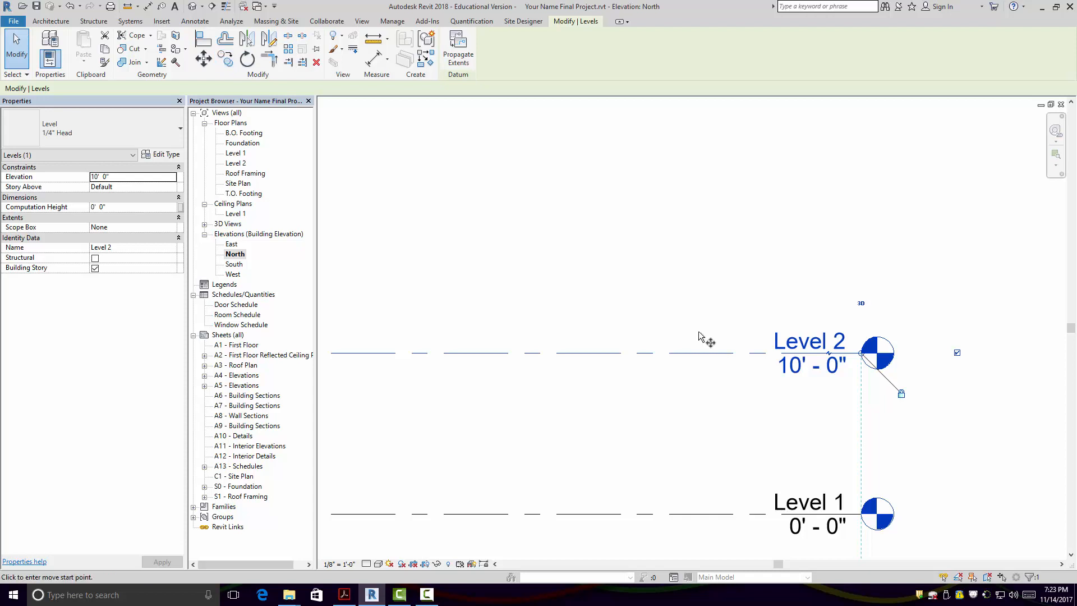
{"action": "left_click", "coordinate": [667, 353]}
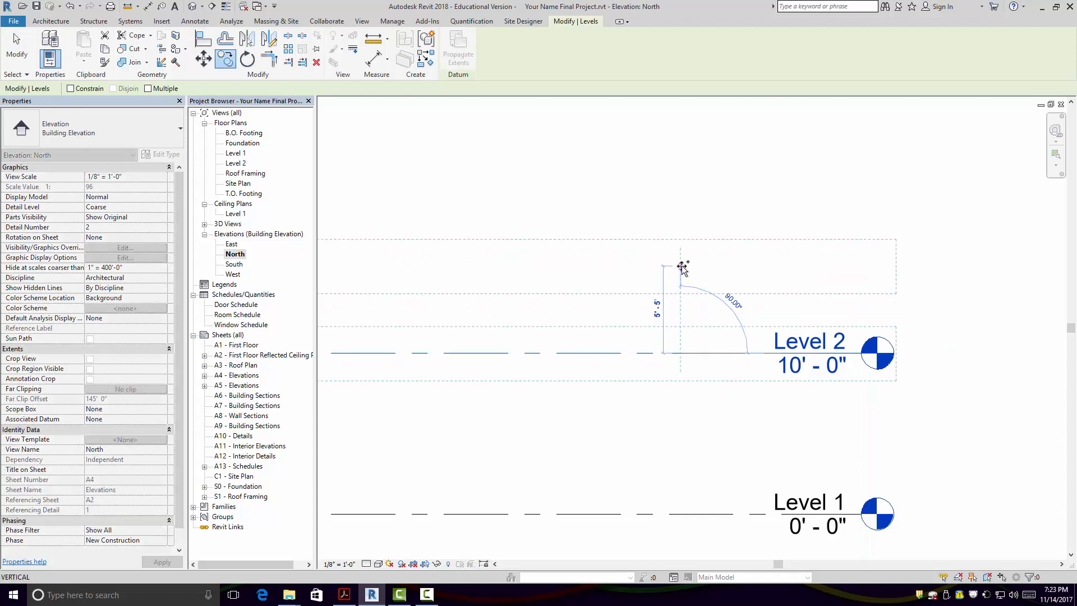
{"action": "scroll", "coordinate": [708, 277], "scroll_direction": "down", "scroll_amount": 1}
{"action": "scroll", "coordinate": [708, 277], "scroll_direction": "down", "scroll_amount": 4}
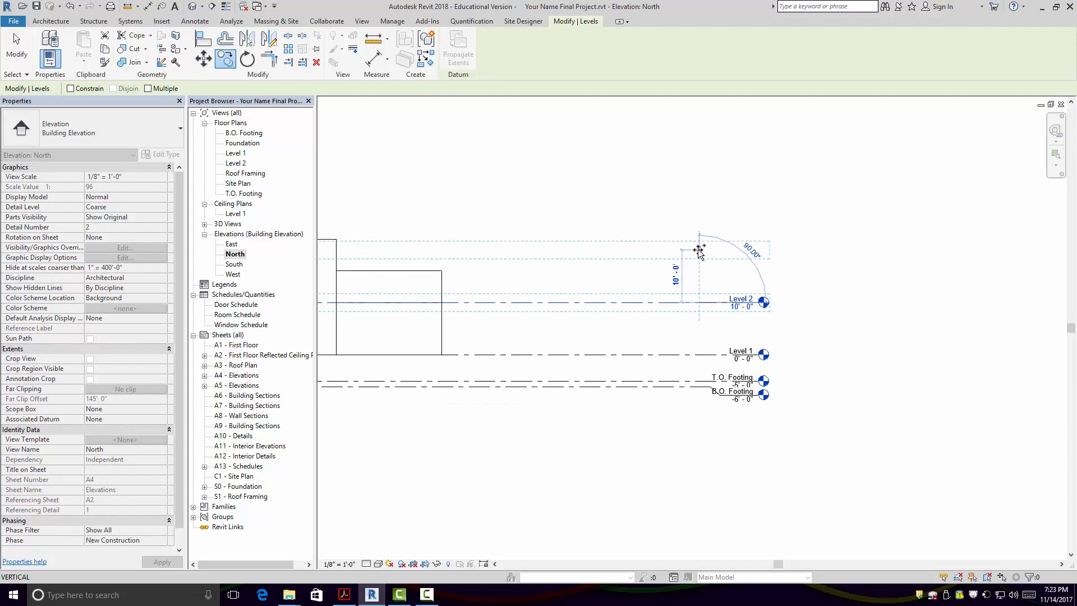
{"action": "left_click", "coordinate": [699, 251]}
- Rename the copied level above Level 2 as Roof
{"action": "scroll", "coordinate": [723, 268], "scroll_direction": "up", "scroll_amount": 3}
{"action": "scroll", "coordinate": [728, 264], "scroll_direction": "up", "scroll_amount": 2}
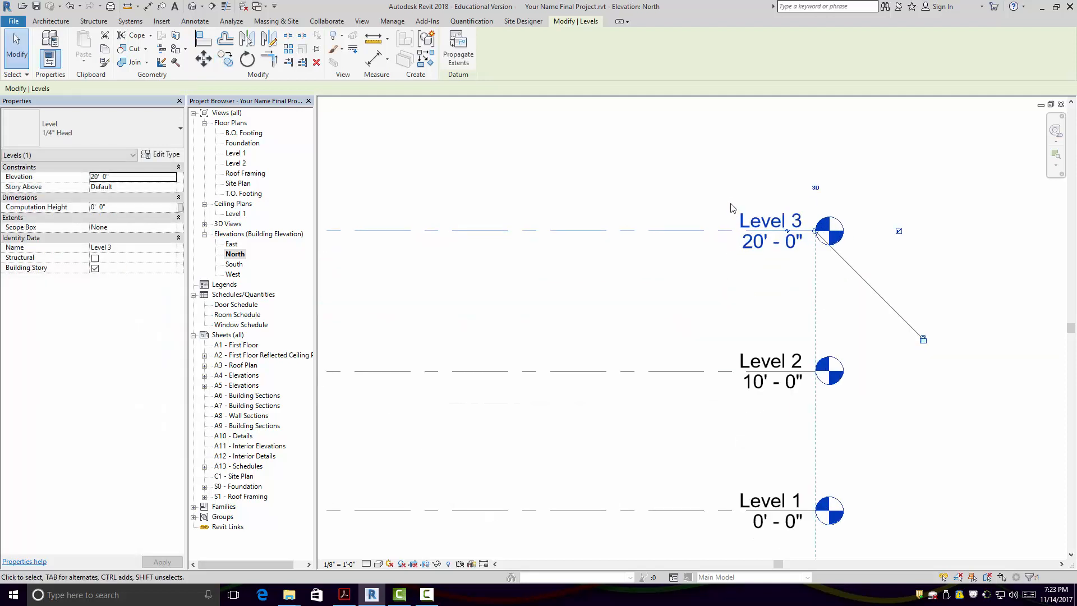
{"action": "left_click", "coordinate": [757, 224]}
{"action": "left_click_drag", "start_coordinate": [788, 225], "coordinate": [726, 227]}
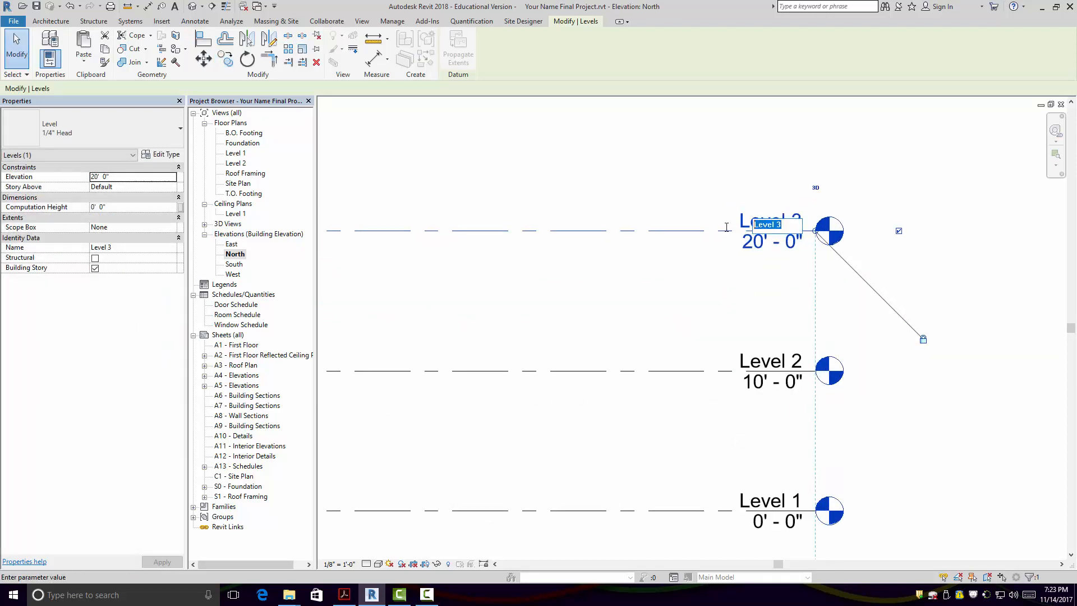
{"action": "type", "text": "Roof"}
{"action": "left_click", "coordinate": [750, 322]}
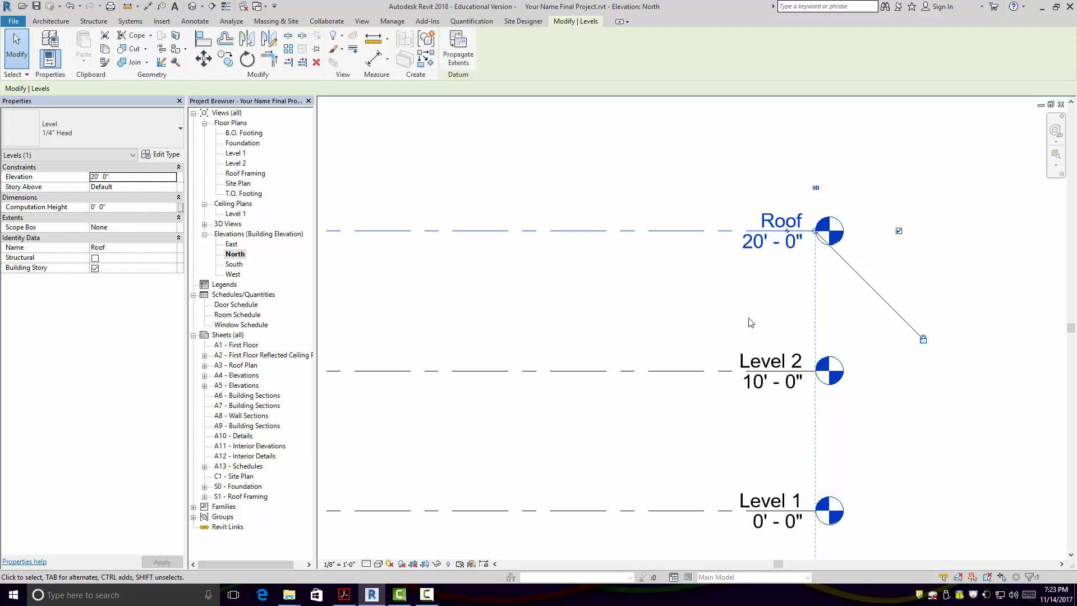
{"action": "left_click", "coordinate": [749, 319]}
- Return to the default 3D view, then start Floor by Face and leave it without selecting a mass floor
{"action": "scroll", "coordinate": [746, 315], "scroll_direction": "down", "scroll_amount": 6}
{"action": "middle_click_drag", "start_coordinate": [562, 327], "coordinate": [790, 242]}
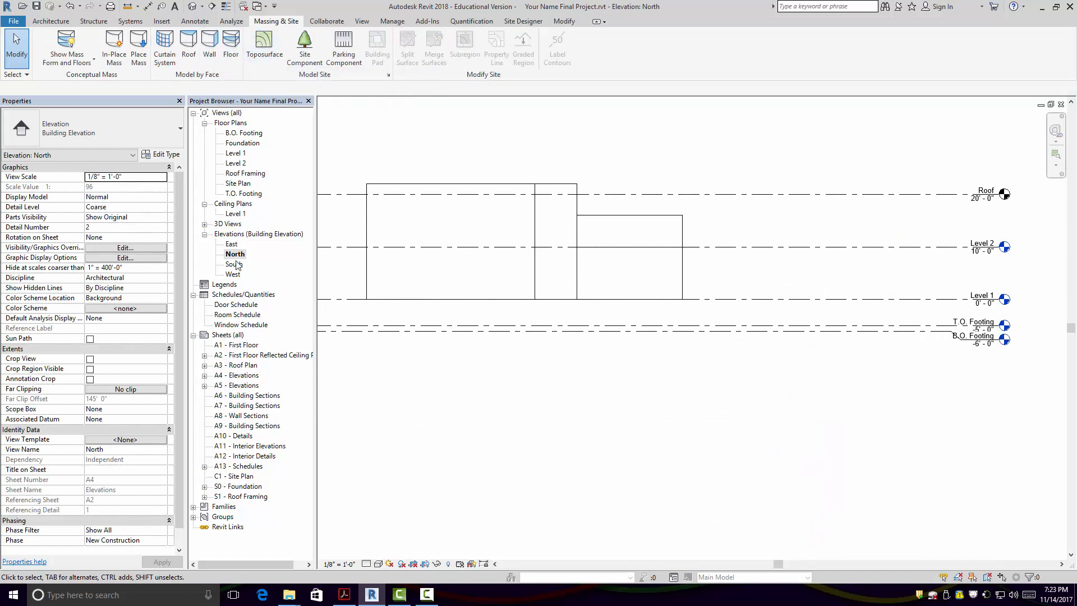
{"action": "double_click", "coordinate": [230, 224]}
{"action": "double_click", "coordinate": [231, 235]}
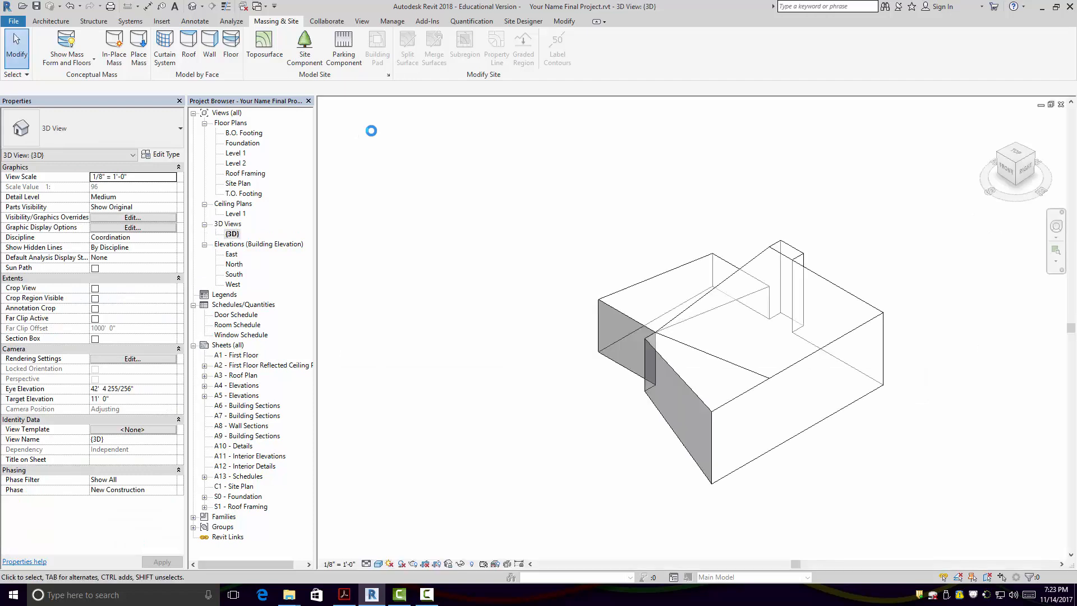
{"action": "left_click", "coordinate": [231, 48]}
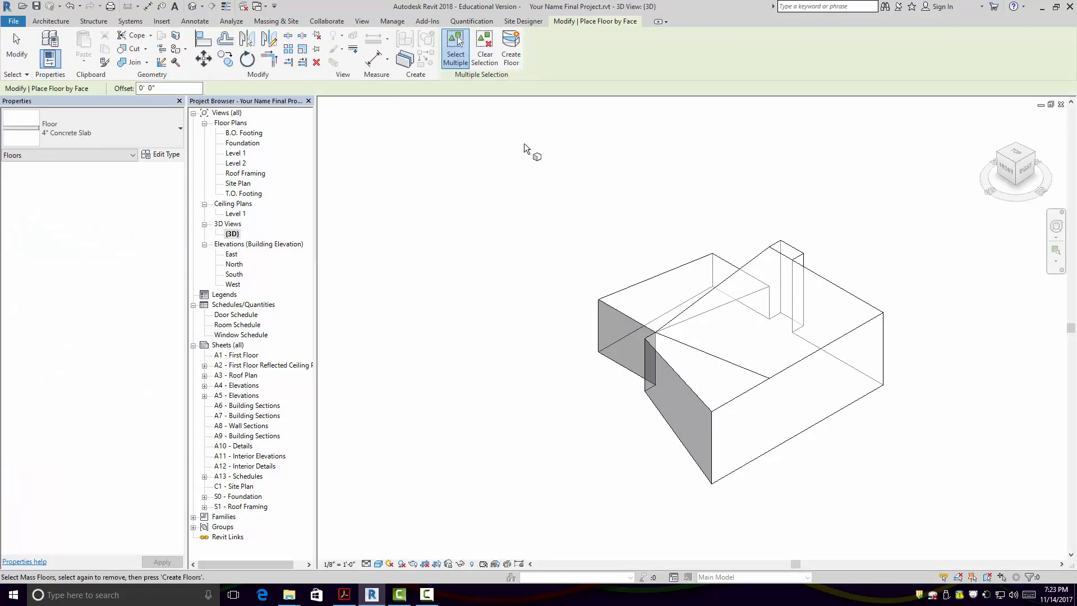
{"action": "left_click", "coordinate": [17, 48]}
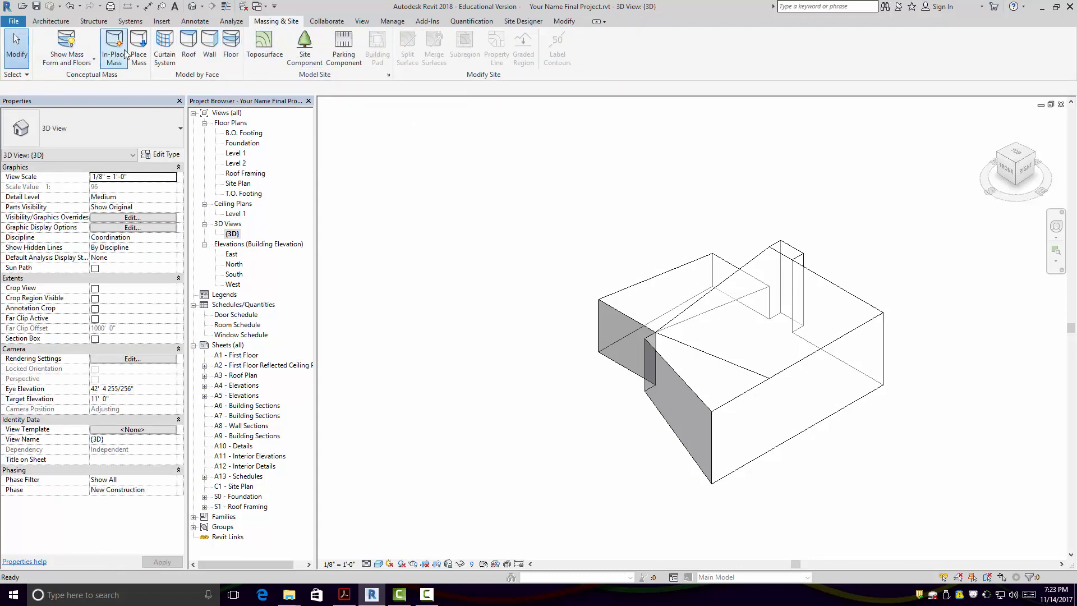
- Create mass floors for the Rest Station 1 mass at Level 1, Level 2 and Roof
{"action": "left_click", "coordinate": [738, 398]}
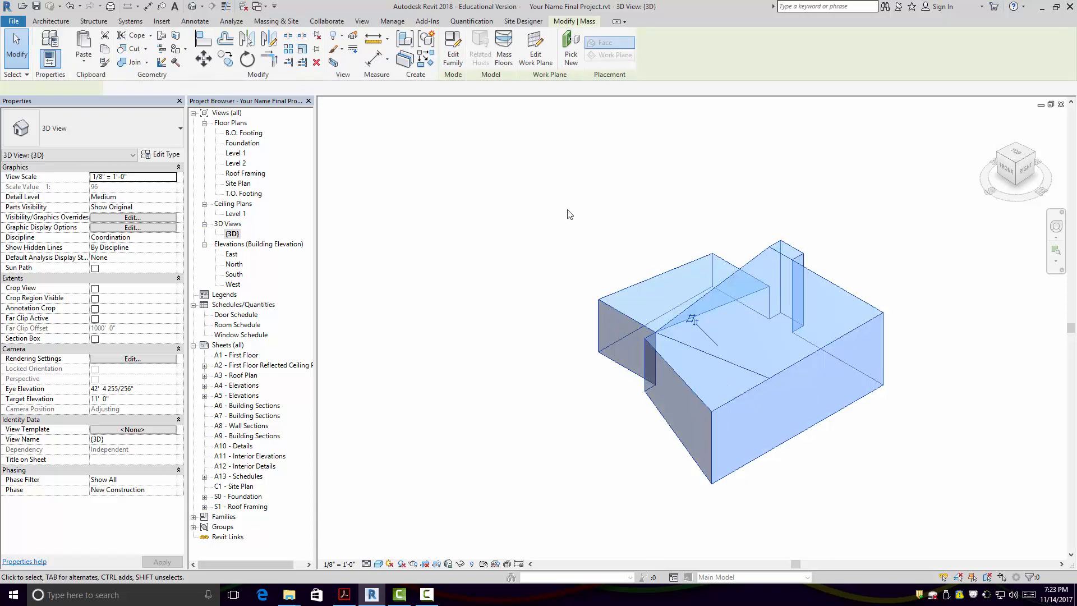
{"action": "left_click", "coordinate": [505, 60]}
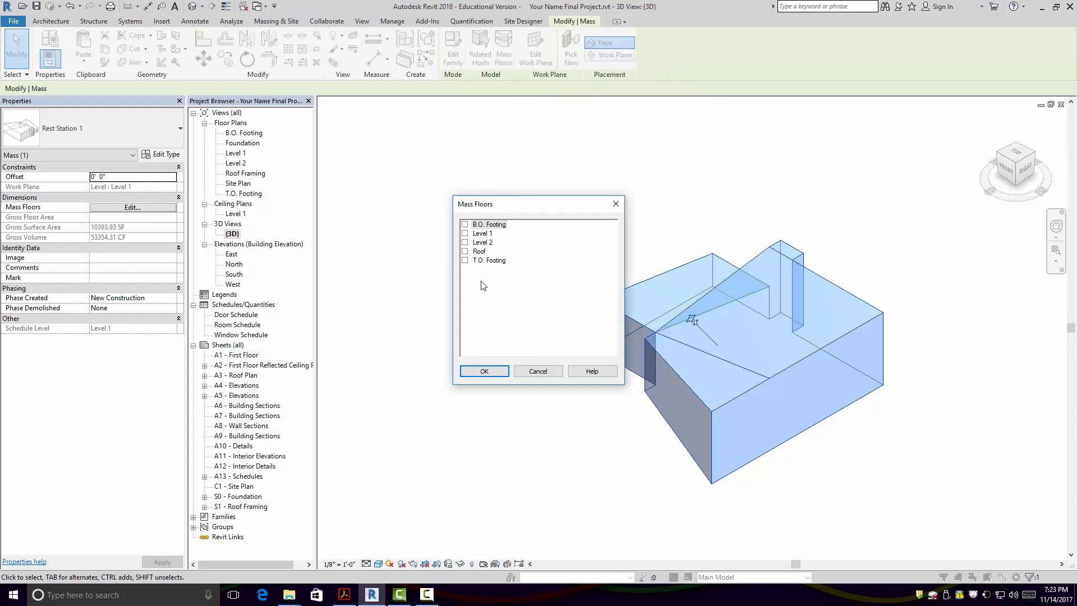
{"action": "left_click", "coordinate": [465, 242]}
{"action": "left_click", "coordinate": [466, 251]}
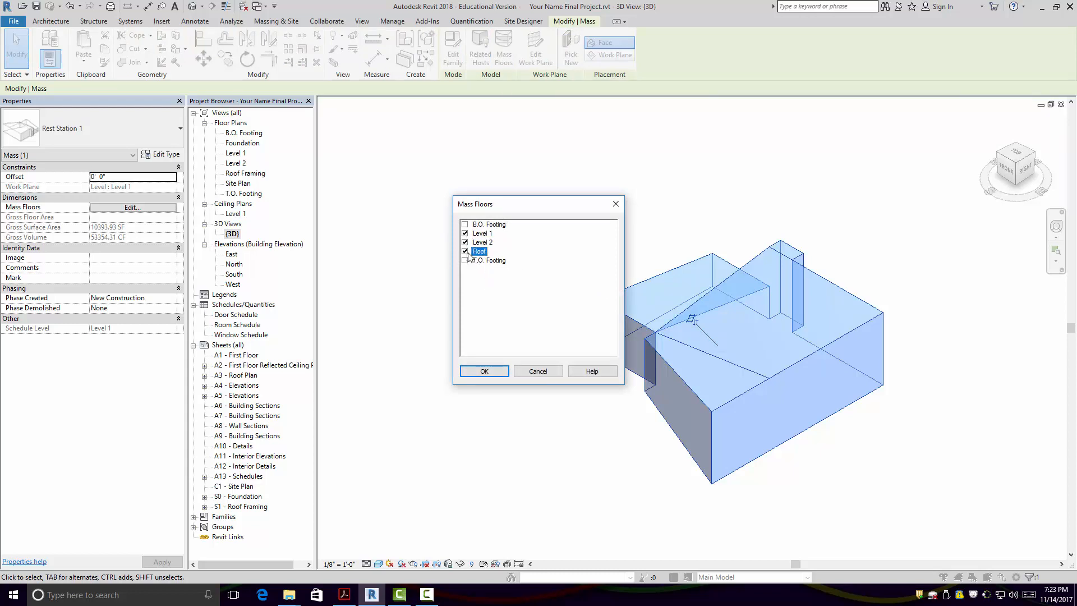
{"action": "left_click", "coordinate": [496, 370]}
{"action": "left_click", "coordinate": [886, 487]}
{"action": "middle_click_drag", "start_coordinate": [886, 487], "coordinate": [974, 445], "text": "shift"}
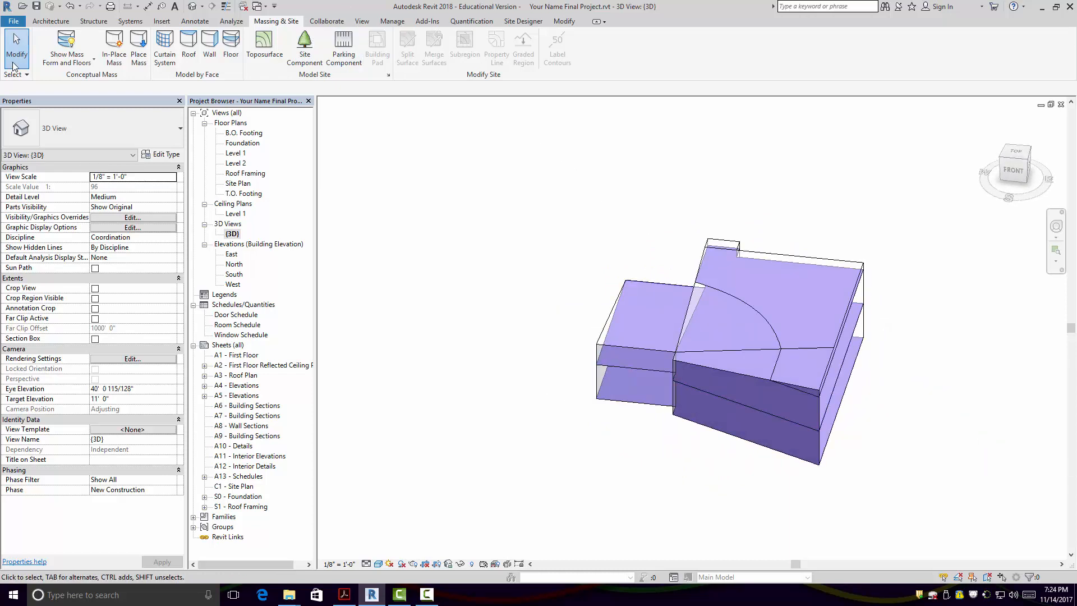
{"action": "left_click", "coordinate": [50, 22]}
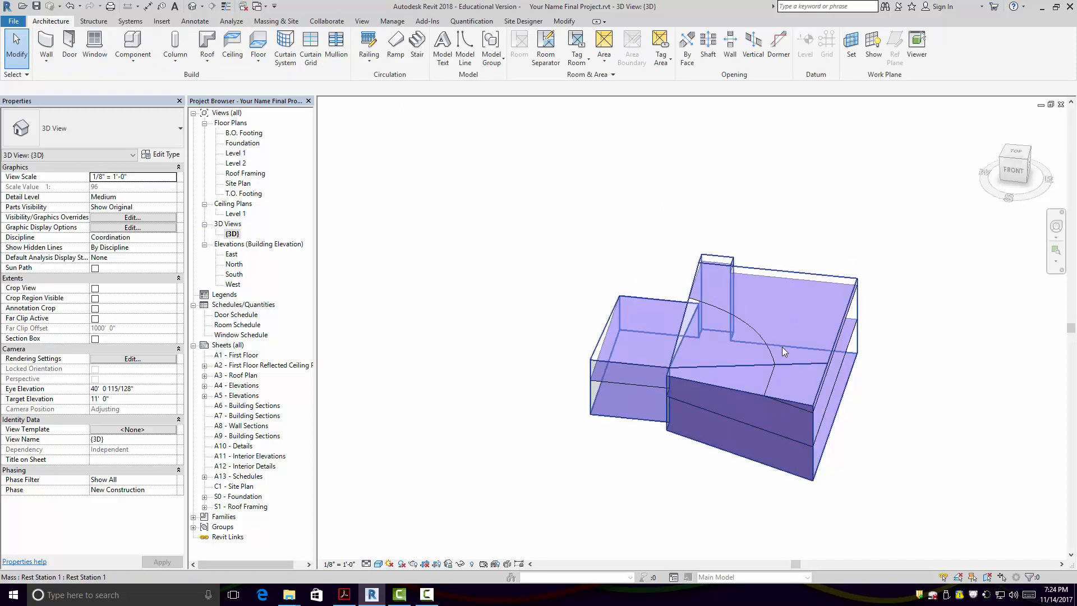
{"action": "scroll", "coordinate": [782, 347], "scroll_direction": "up", "scroll_amount": 2}
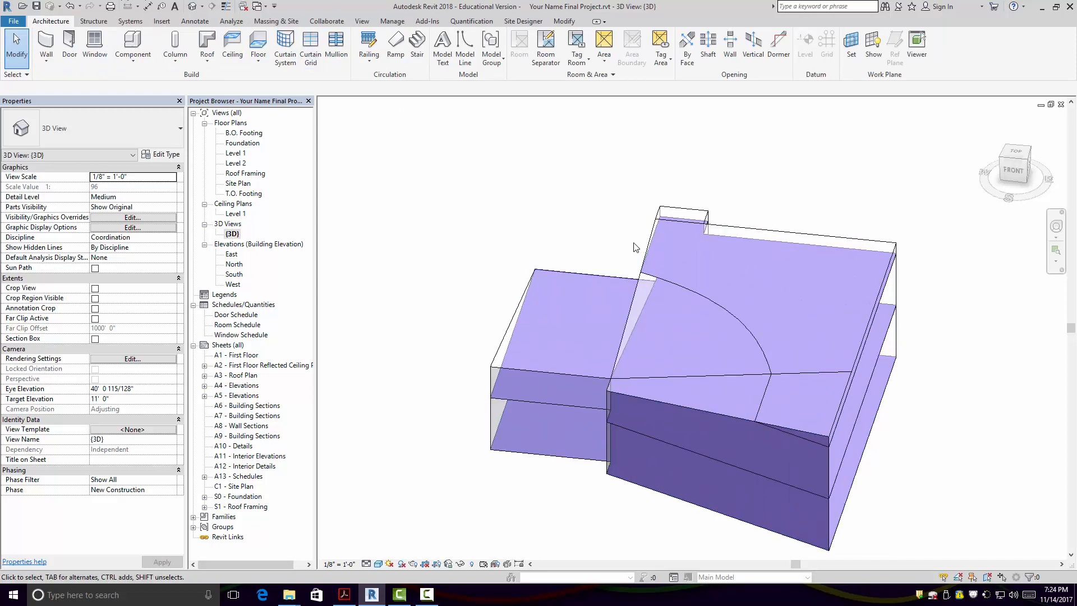
{"action": "scroll", "coordinate": [640, 235], "scroll_direction": "down", "scroll_amount": 4}
- Create a 4" Concrete Slab floor by face on the mass's Level 1 mass floor
{"action": "left_click", "coordinate": [276, 21]}
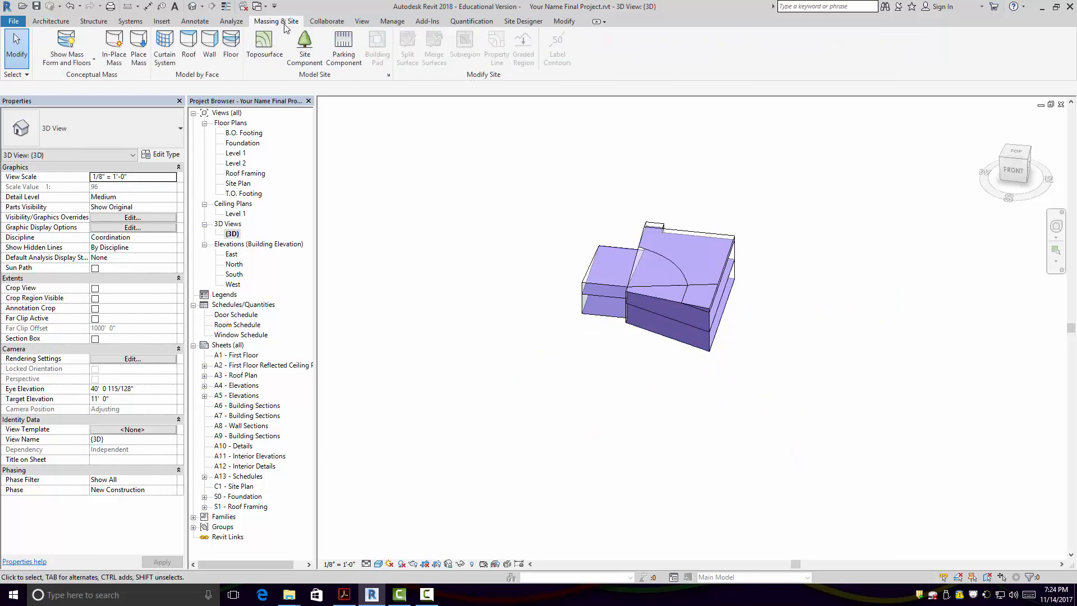
{"action": "left_click", "coordinate": [231, 46]}
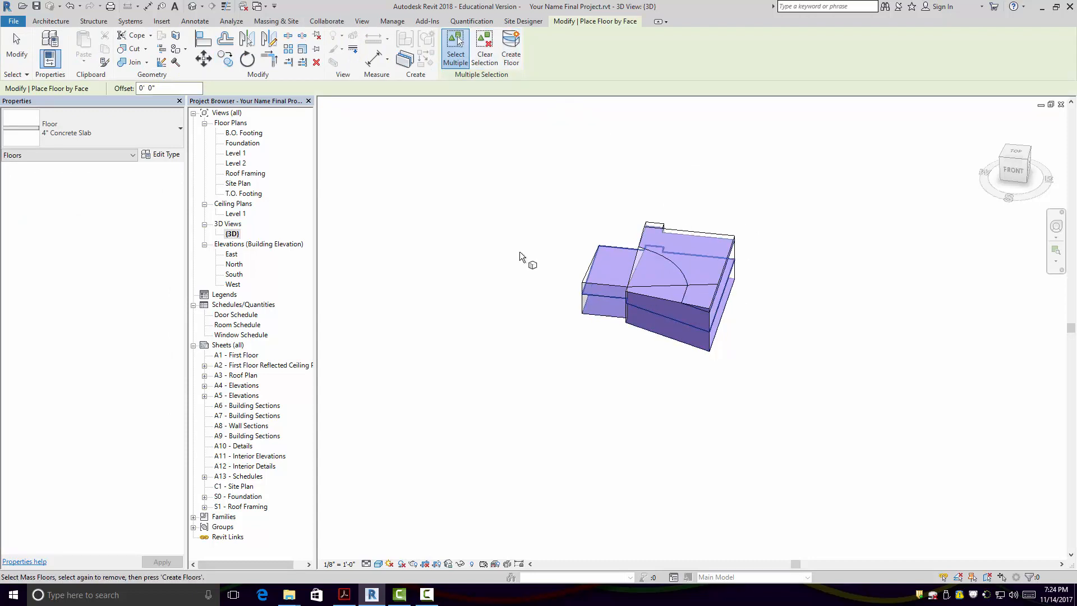
{"action": "left_click", "coordinate": [119, 140]}
{"action": "left_click", "coordinate": [133, 132]}
{"action": "left_click", "coordinate": [721, 329]}
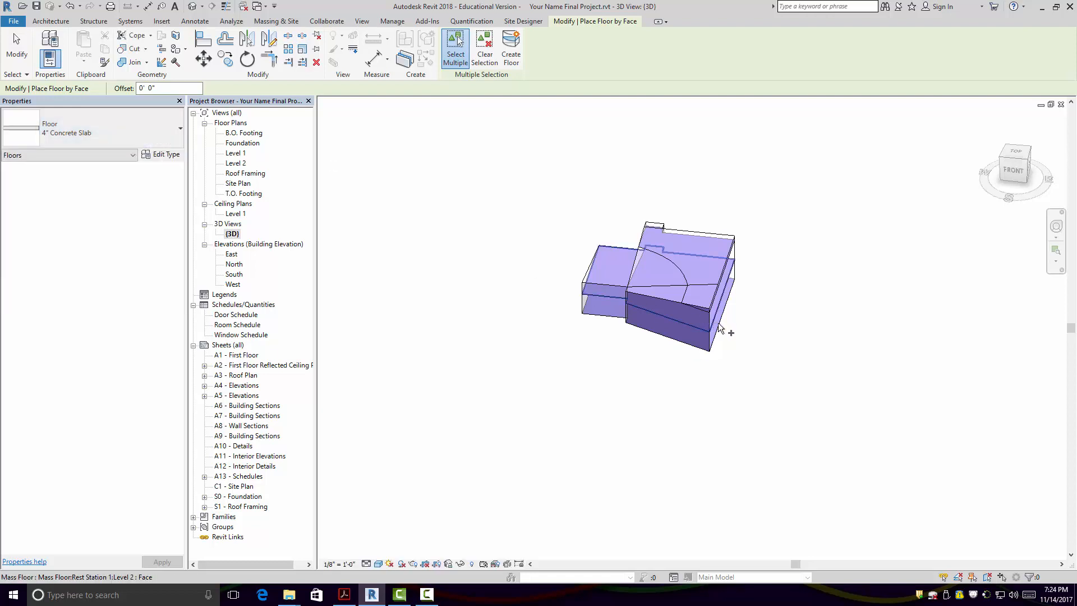
{"action": "left_click", "coordinate": [763, 373]}
{"action": "scroll", "coordinate": [718, 371], "scroll_direction": "up", "scroll_amount": 3}
{"action": "middle_click_drag", "start_coordinate": [728, 342], "coordinate": [716, 283], "text": "shift"}
{"action": "scroll", "coordinate": [717, 283], "scroll_direction": "up", "scroll_amount": 4}
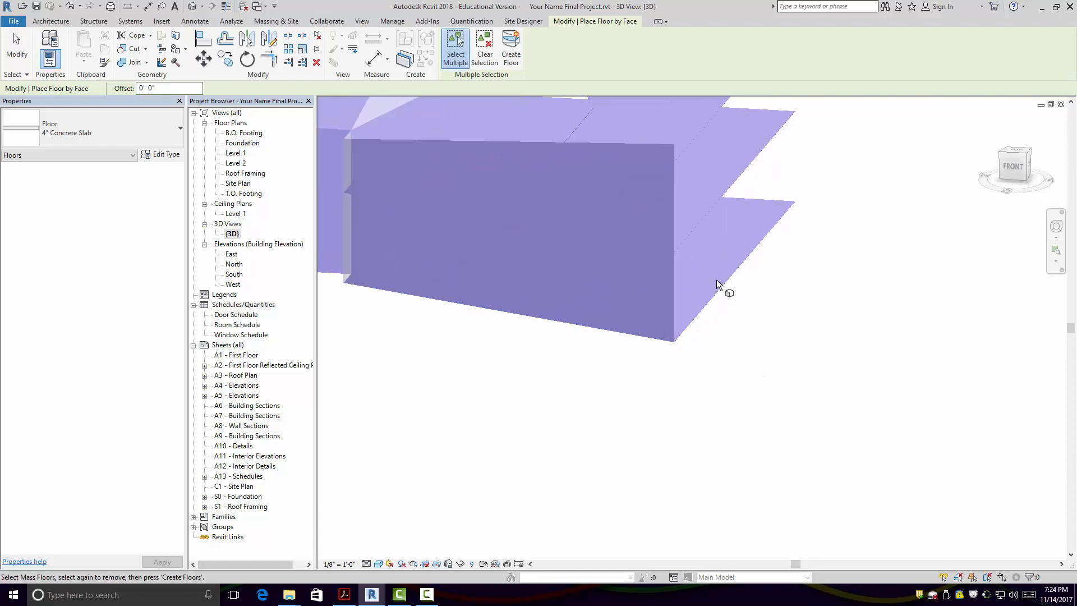
{"action": "left_click", "coordinate": [718, 289]}
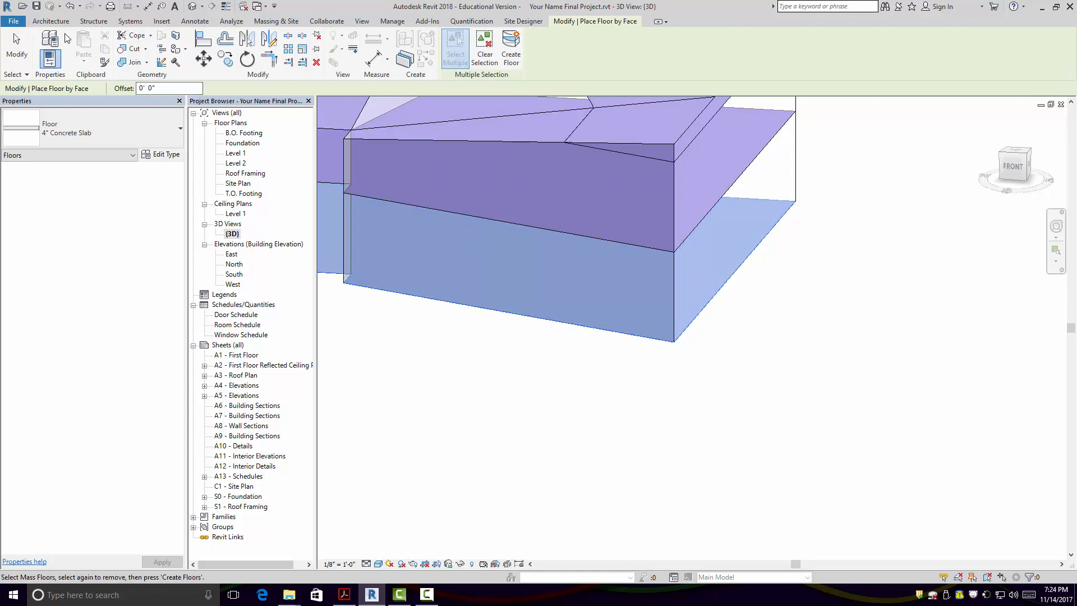
{"action": "left_click", "coordinate": [511, 54]}
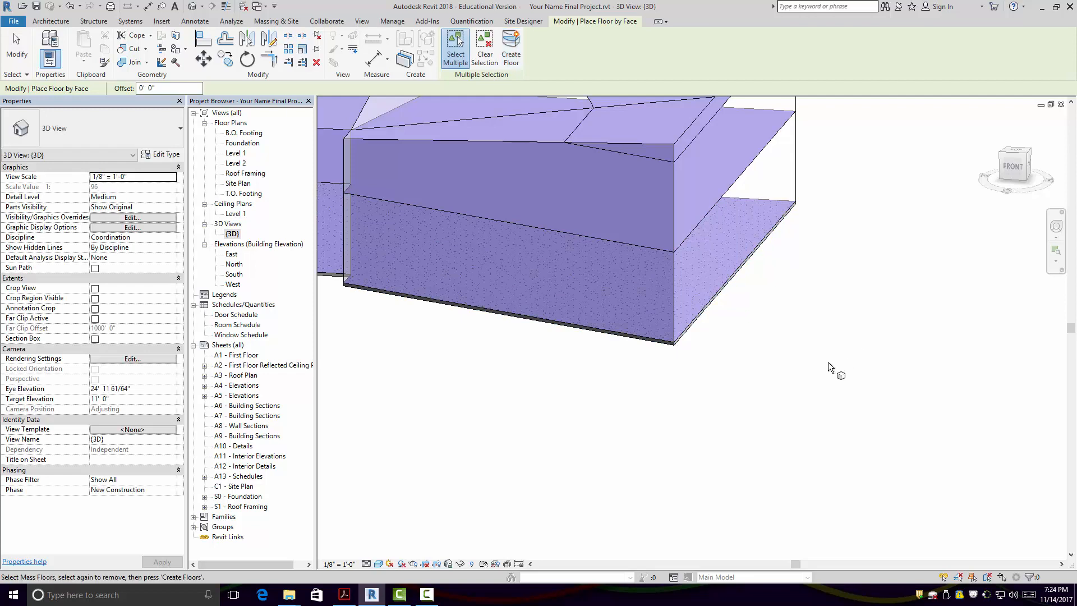
- Create a matching 4" Concrete Slab floor on the Level 2 mass floor and leave the Floor by Face command
{"action": "middle_click_drag", "start_coordinate": [828, 363], "coordinate": [873, 394]}
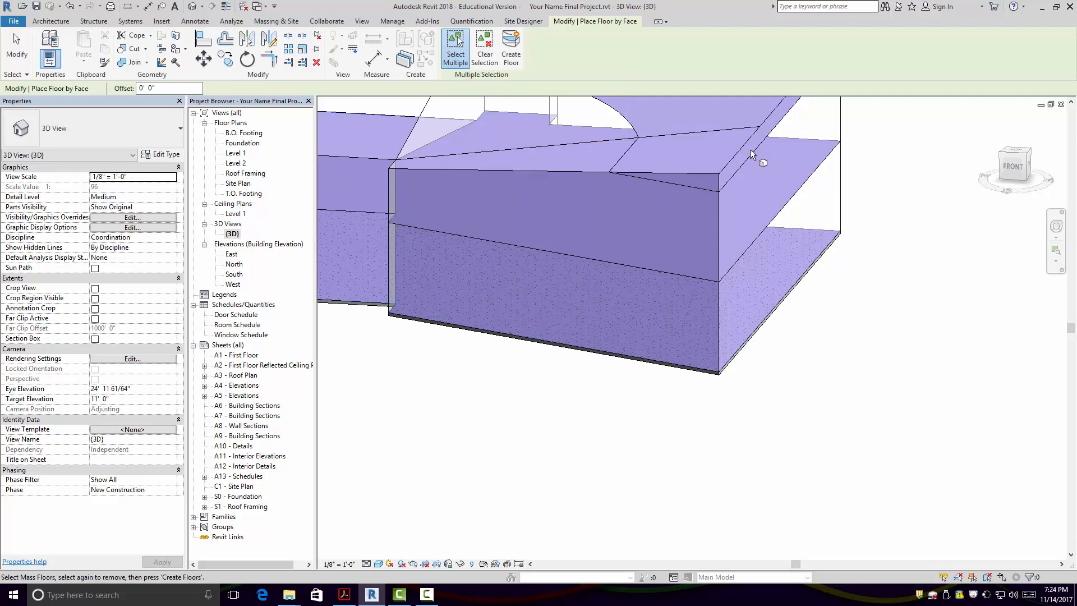
{"action": "scroll", "coordinate": [747, 180], "scroll_direction": "down", "scroll_amount": 3}
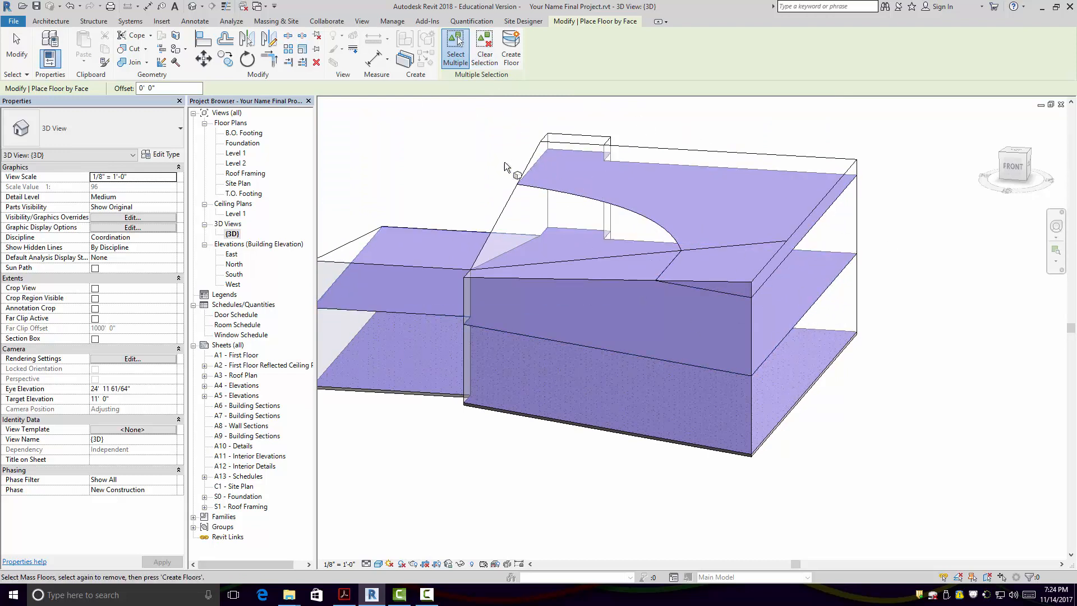
{"action": "left_click", "coordinate": [823, 292]}
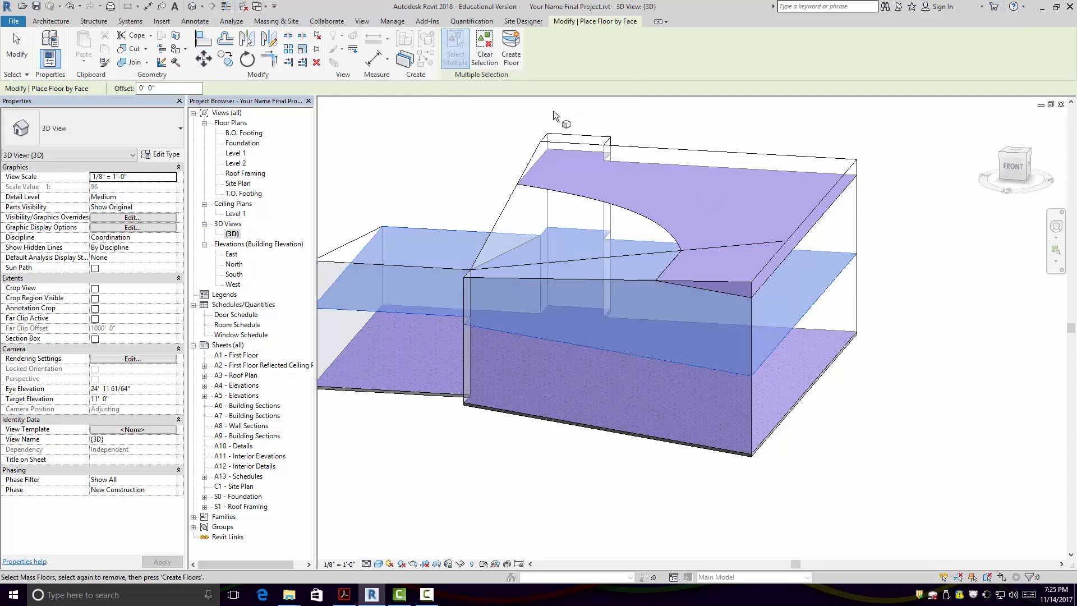
{"action": "left_click", "coordinate": [510, 49]}
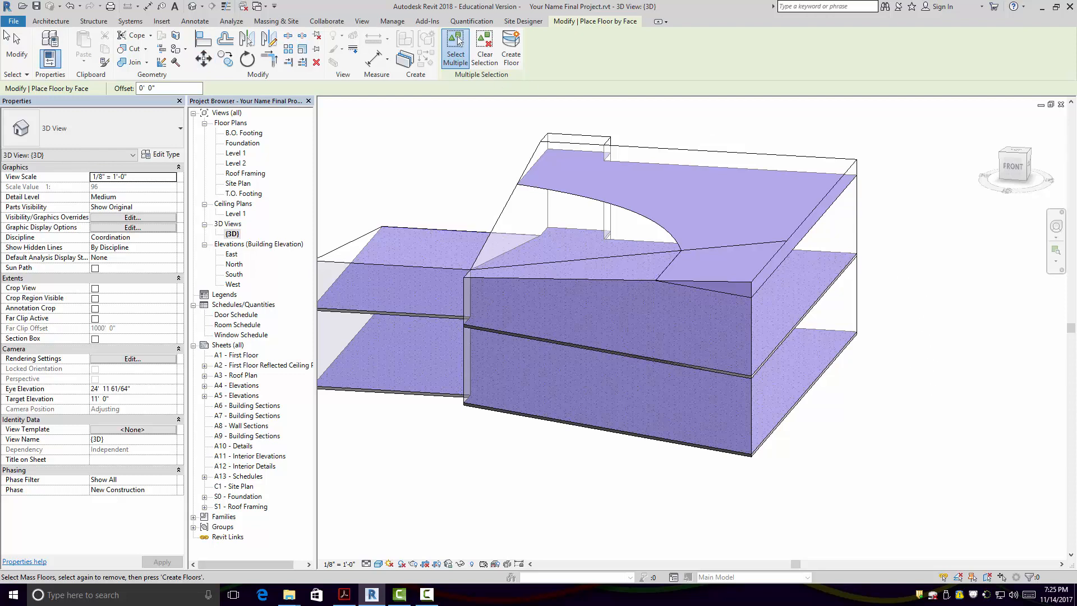
{"action": "left_click", "coordinate": [16, 48]}
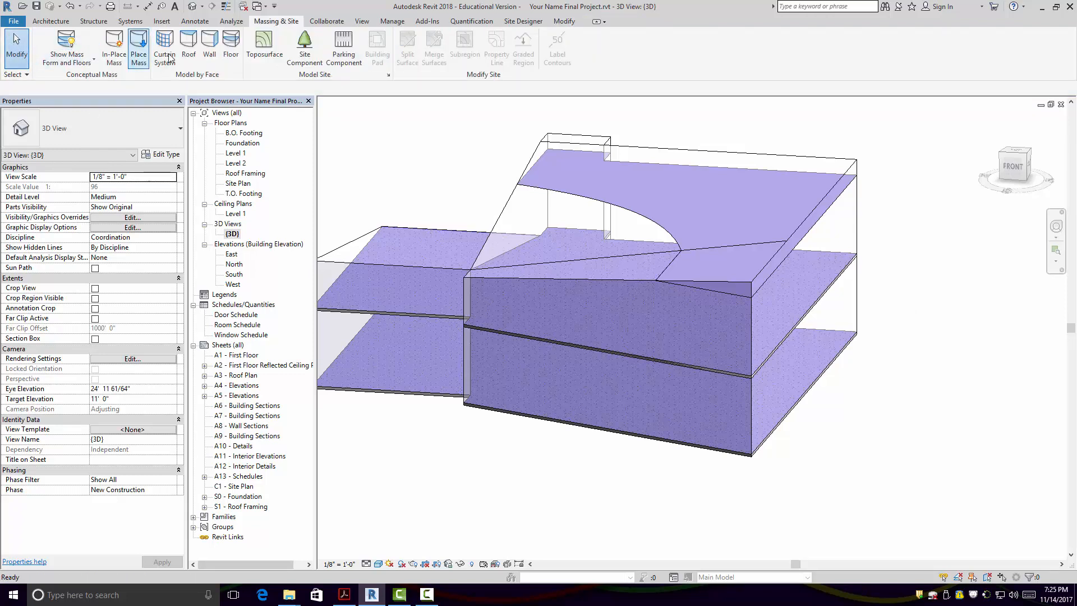
- Place an Exterior - EIFS on Mtl. Stud wall by face on the front face of the mass's lower wing
{"action": "left_click", "coordinate": [208, 56]}
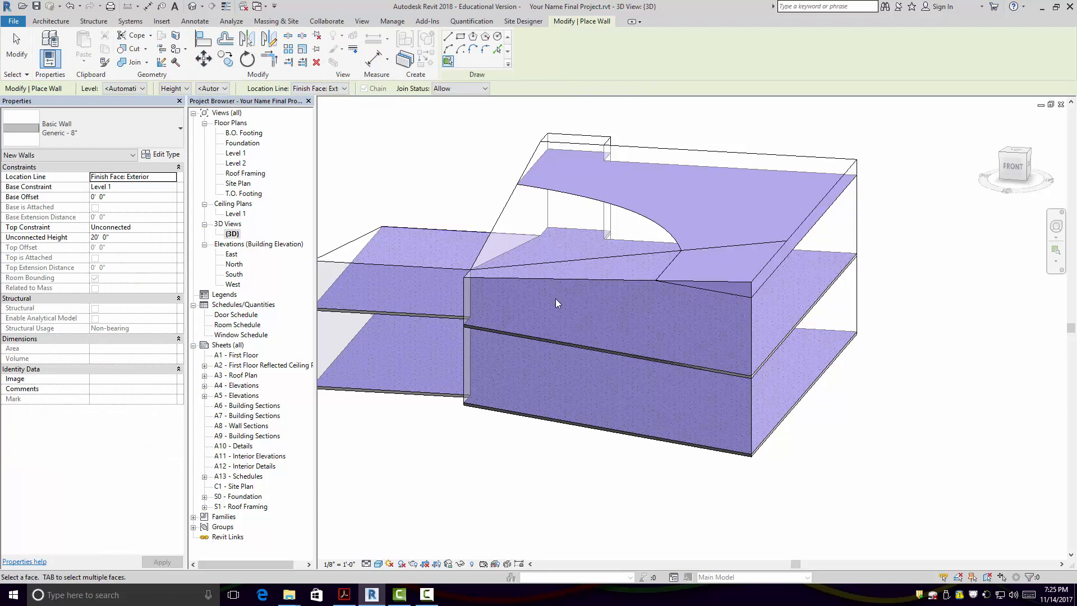
{"action": "left_click", "coordinate": [136, 130]}
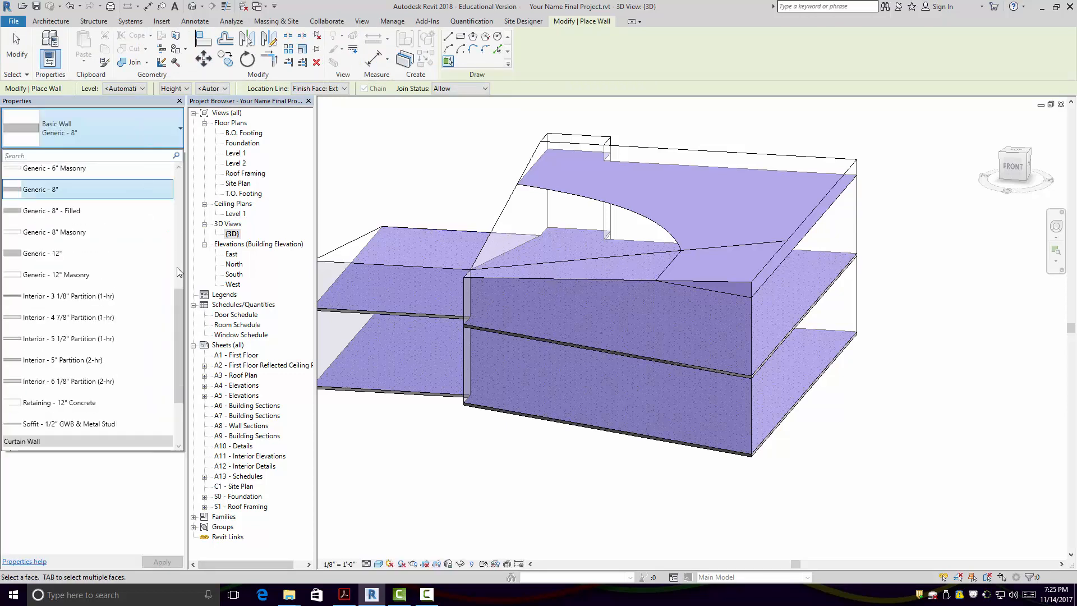
{"action": "left_click_drag", "start_coordinate": [180, 337], "coordinate": [177, 213]}
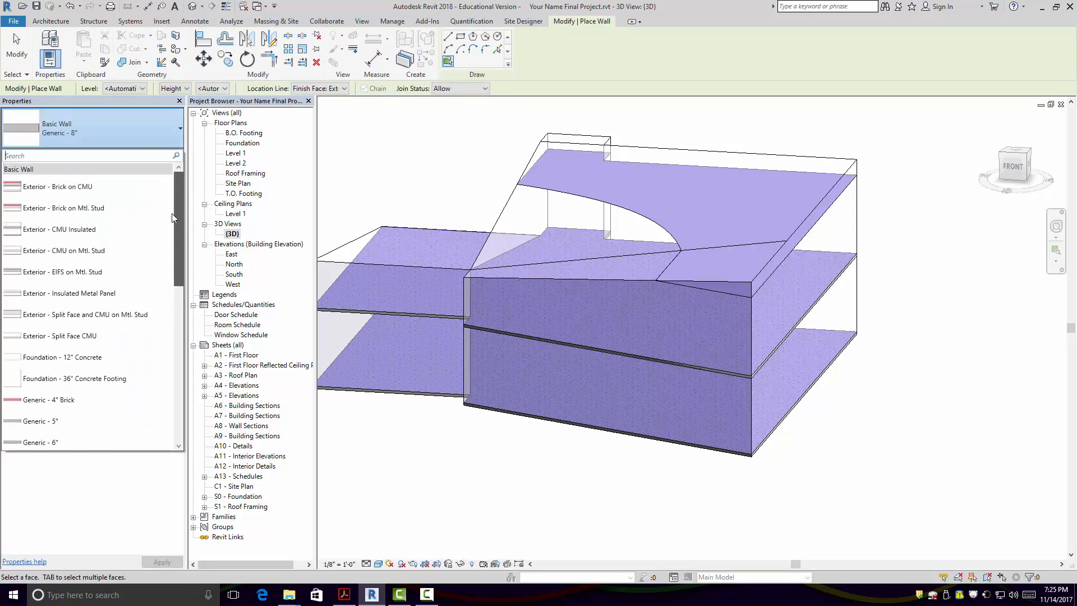
{"action": "left_click", "coordinate": [86, 272]}
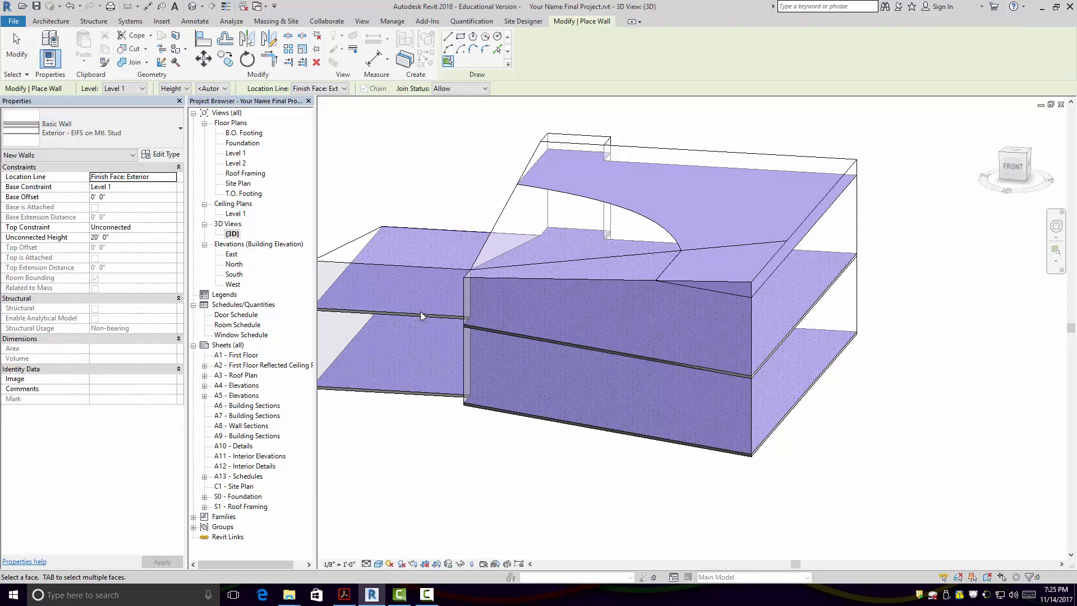
{"action": "scroll", "coordinate": [473, 258], "scroll_direction": "up", "scroll_amount": 2}
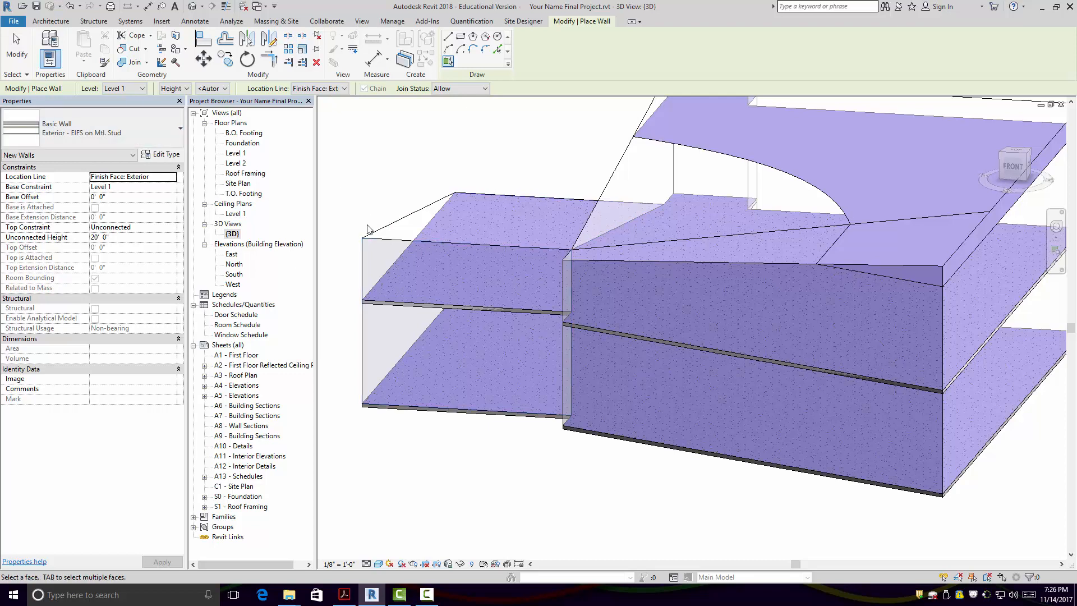
{"action": "left_click", "coordinate": [373, 244]}
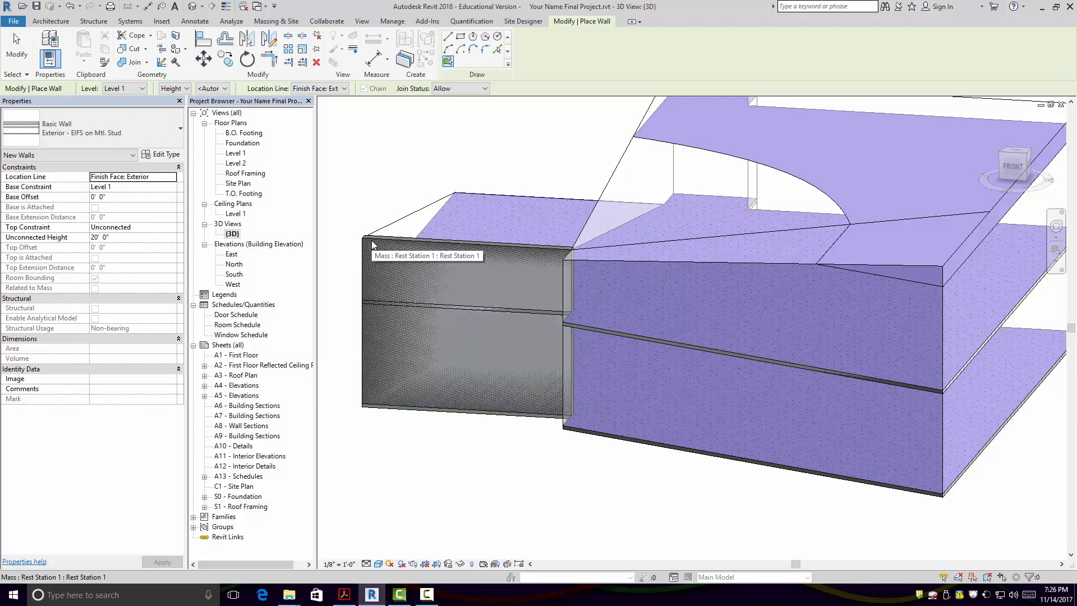
{"action": "middle_click_drag", "start_coordinate": [523, 407], "coordinate": [555, 389]}
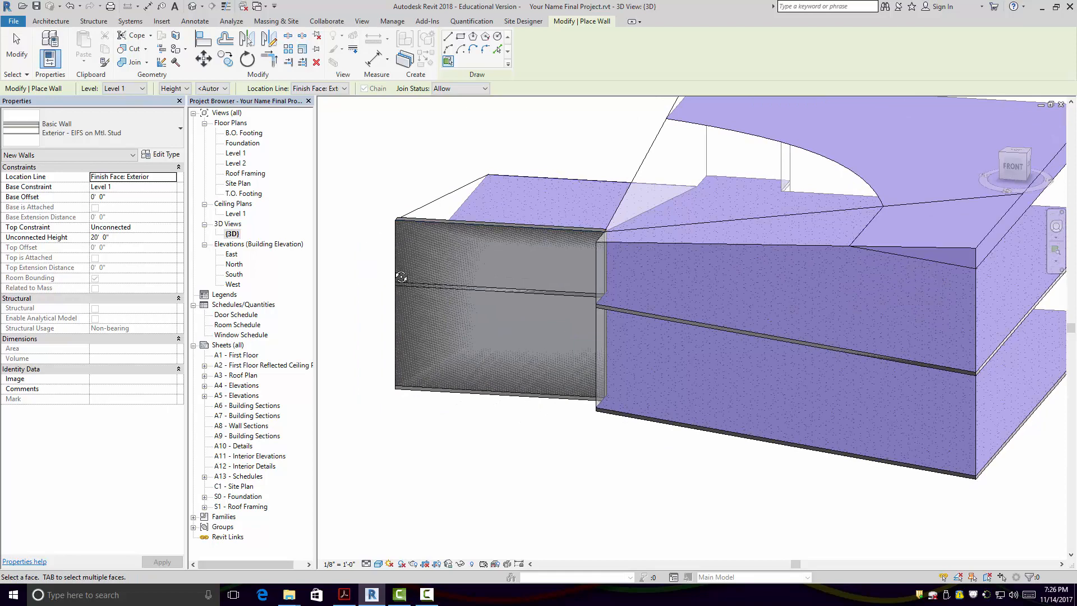
- Place an Exterior - EIFS on Mtl. Stud wall by face on the outer side face of the mass's lower wing
{"action": "middle_click_drag", "start_coordinate": [398, 276], "coordinate": [539, 306], "text": "shift"}
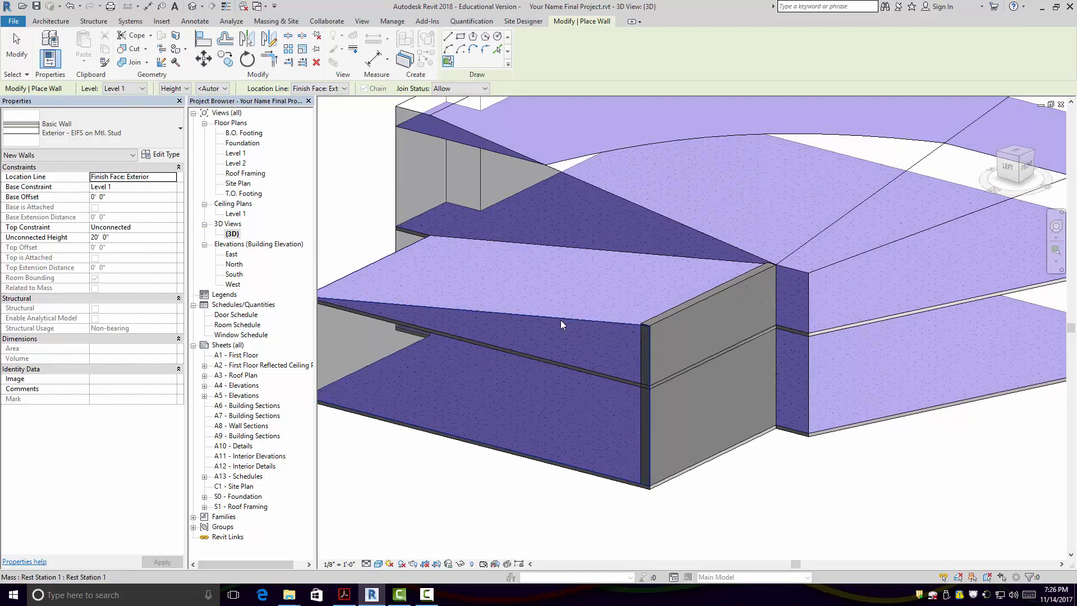
{"action": "scroll", "coordinate": [563, 367], "scroll_direction": "down", "scroll_amount": 1}
{"action": "middle_click_drag", "start_coordinate": [566, 374], "coordinate": [649, 346]}
{"action": "middle_click_drag", "start_coordinate": [525, 357], "coordinate": [692, 350], "text": "shift"}
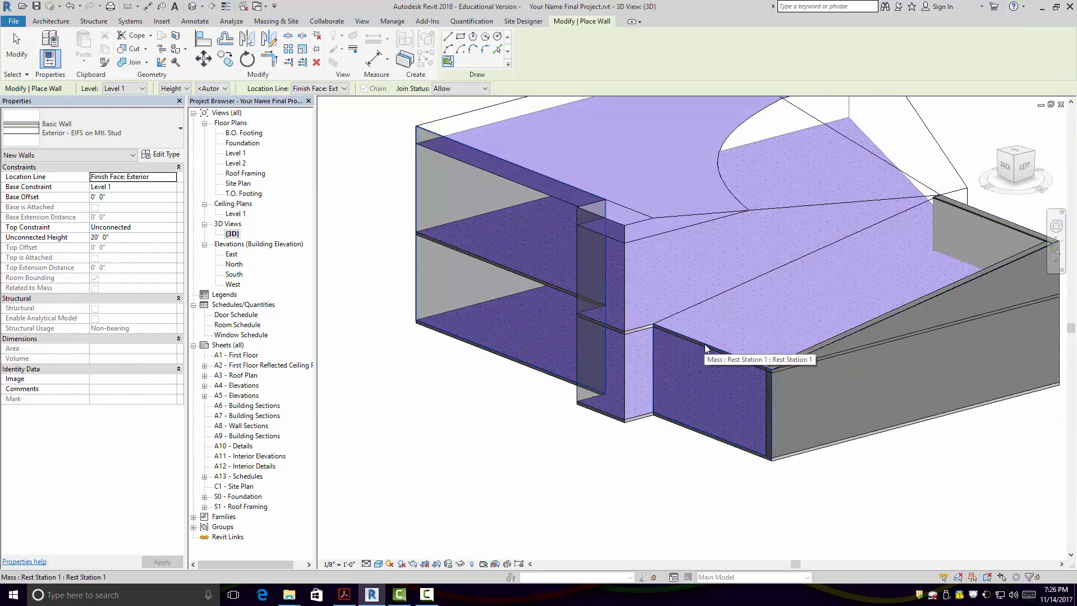
- Try placing a wall by face on the lower wing's sloping top face, undo it and resume picking faces
{"action": "left_click", "coordinate": [706, 342]}
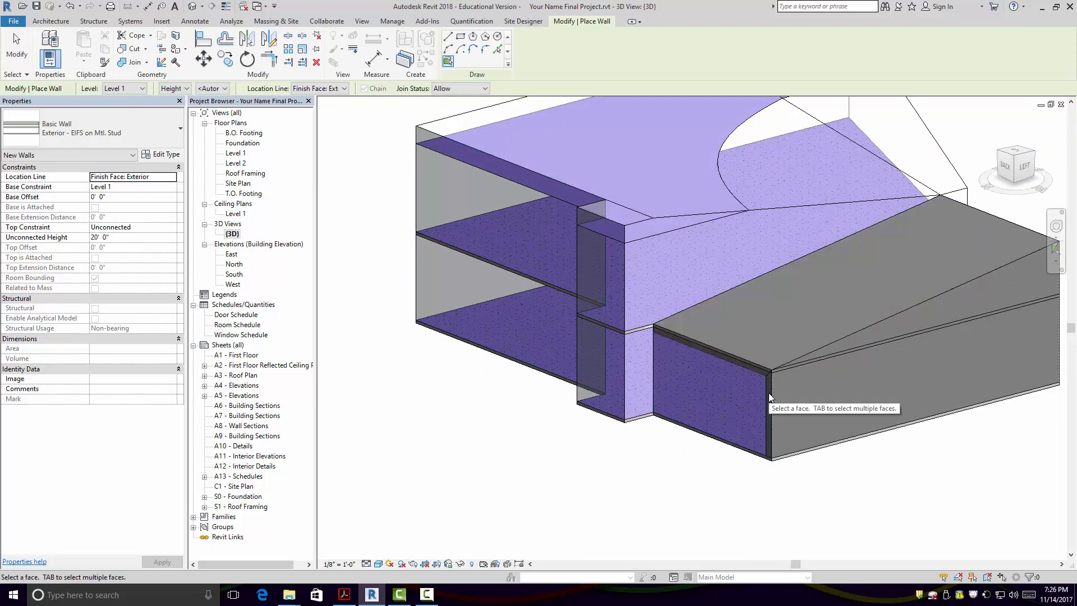
{"action": "left_click", "coordinate": [69, 7]}
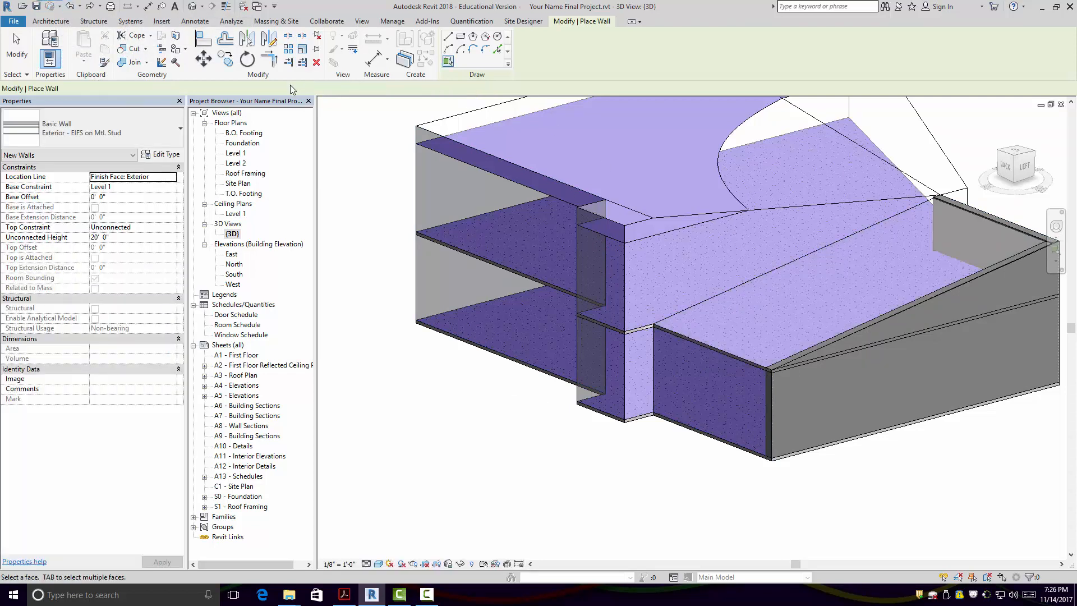
{"action": "left_click", "coordinate": [448, 61]}
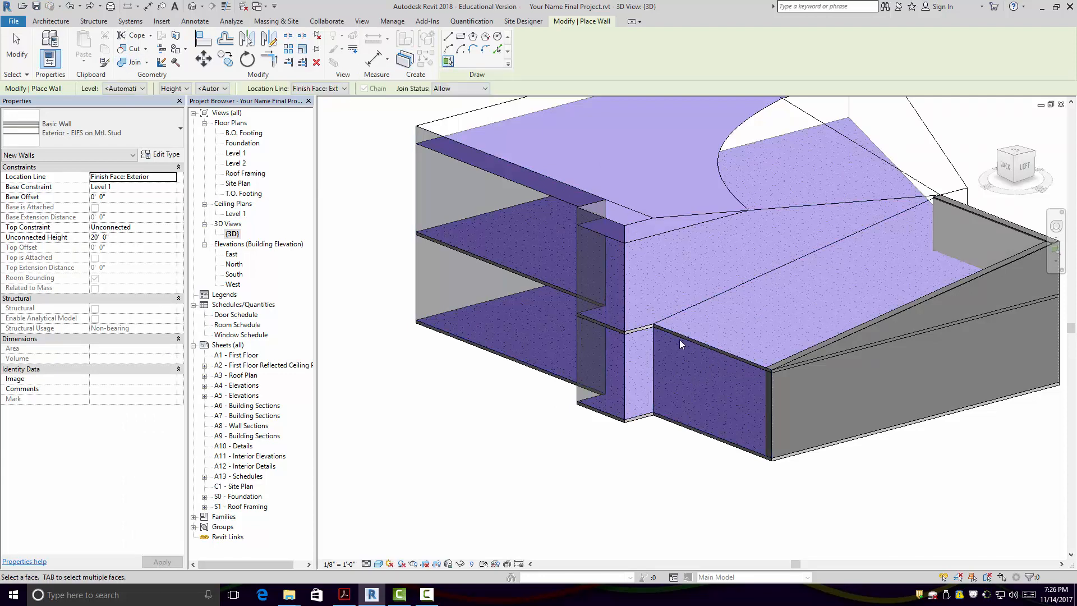
- Place Exterior - EIFS on Mtl. Stud walls by face on the main volume's angled front face and the narrow return beside the lower wing
{"action": "scroll", "coordinate": [673, 341], "scroll_direction": "up", "scroll_amount": 6}
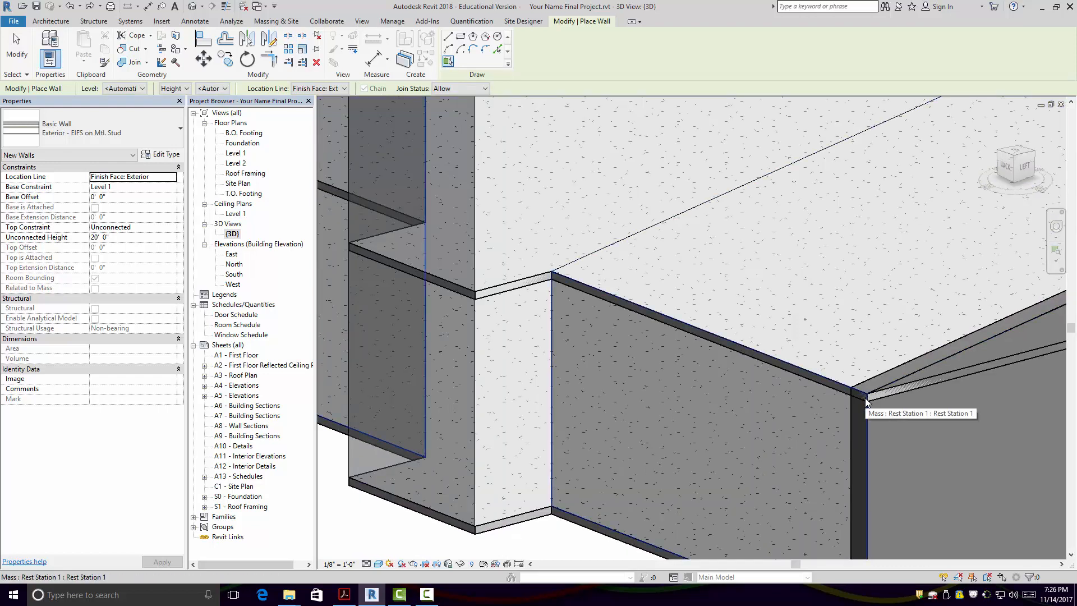
{"action": "scroll", "coordinate": [715, 415], "scroll_direction": "down", "scroll_amount": 2}
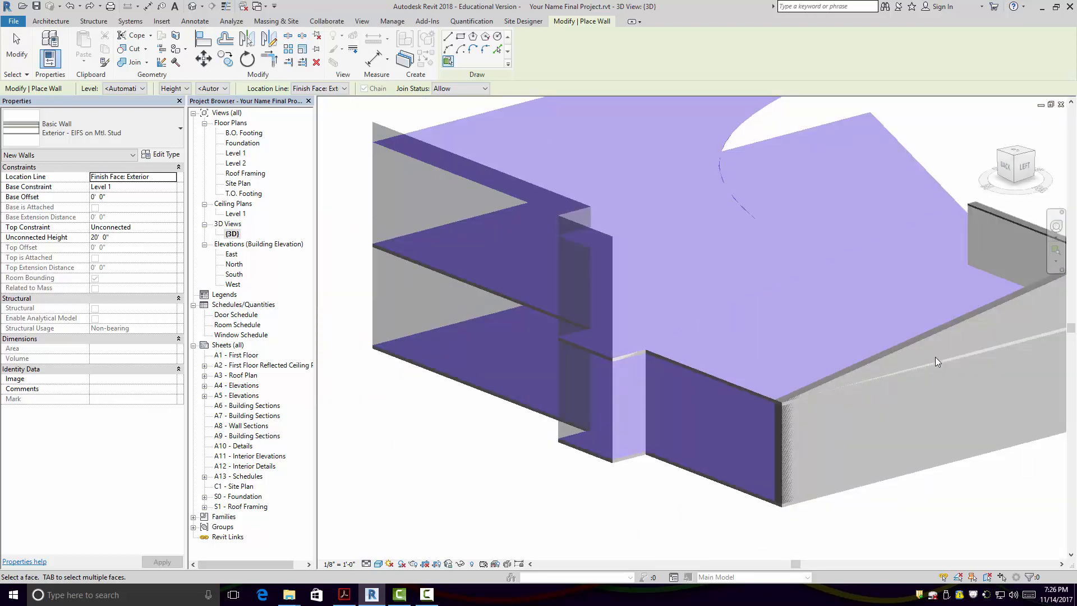
{"action": "scroll", "coordinate": [934, 356], "scroll_direction": "down", "scroll_amount": 2}
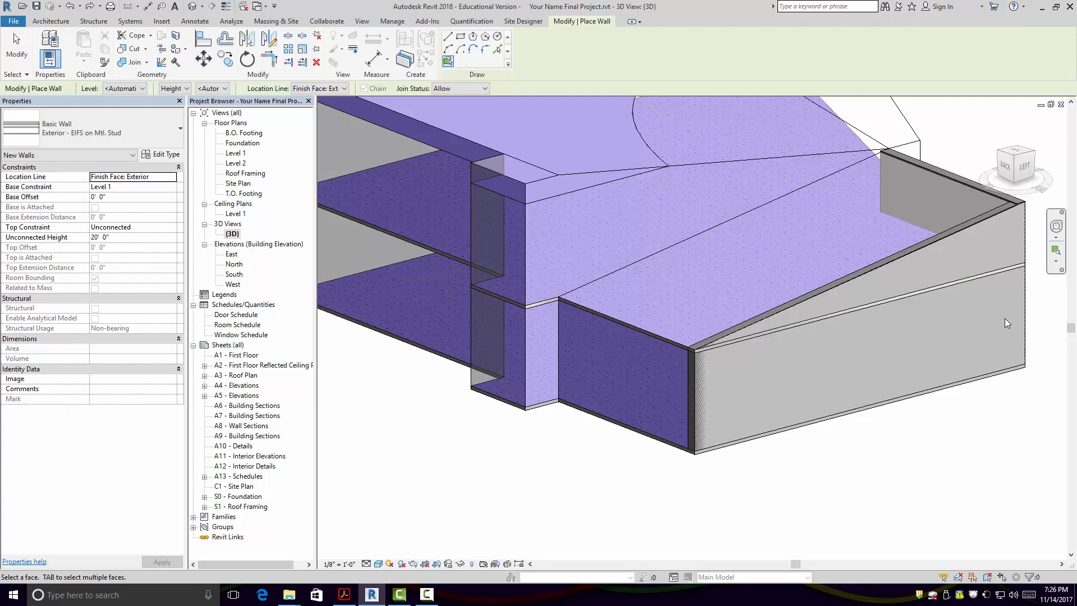
{"action": "scroll", "coordinate": [1005, 318], "scroll_direction": "down", "scroll_amount": 4}
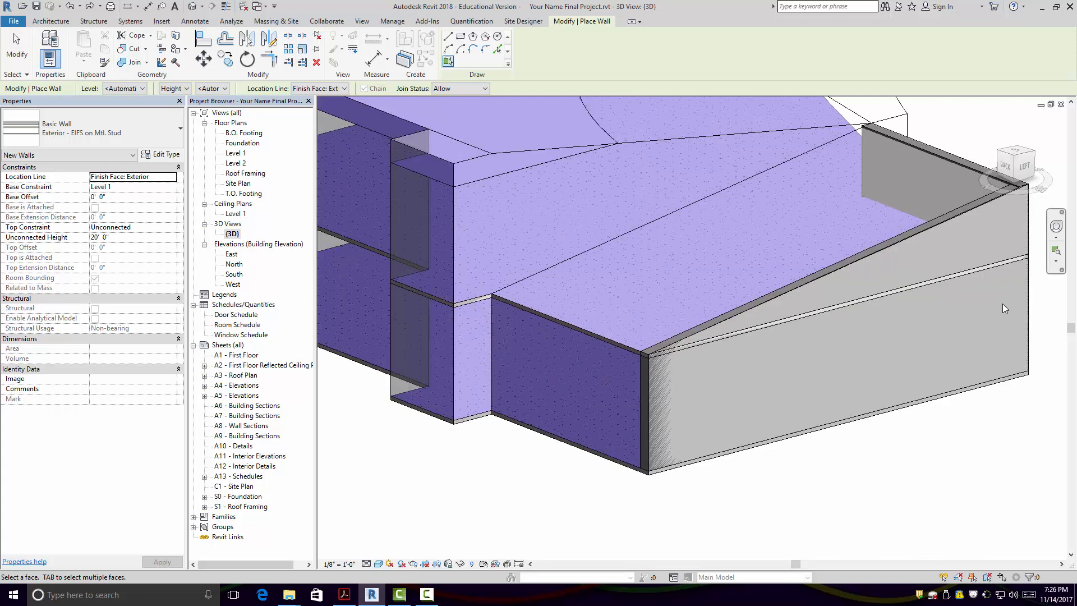
{"action": "middle_click_drag", "start_coordinate": [1008, 372], "coordinate": [688, 338], "text": "shift"}
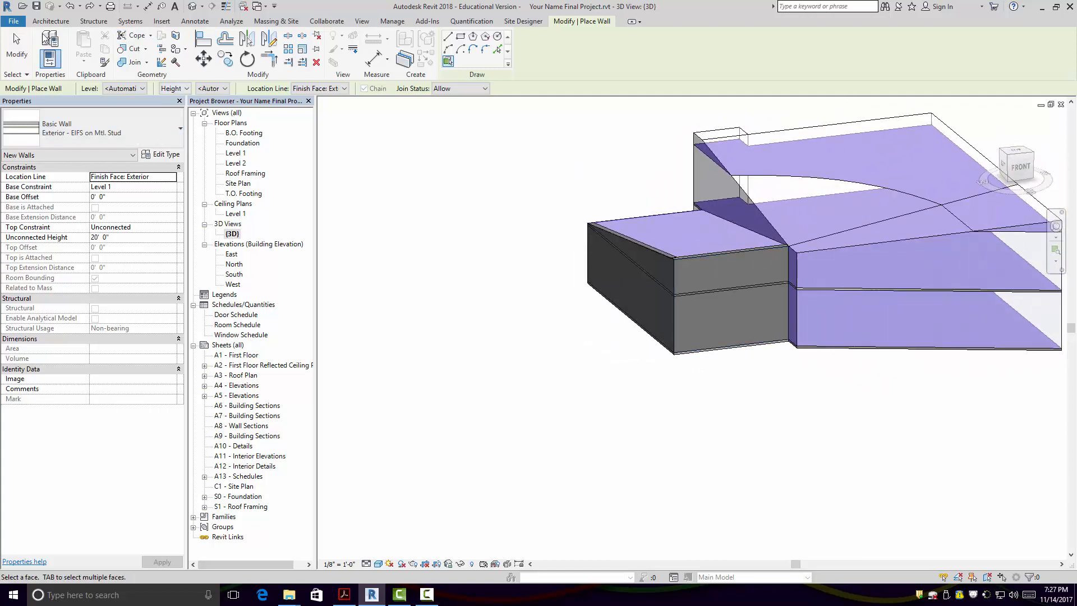
{"action": "left_click", "coordinate": [277, 21]}
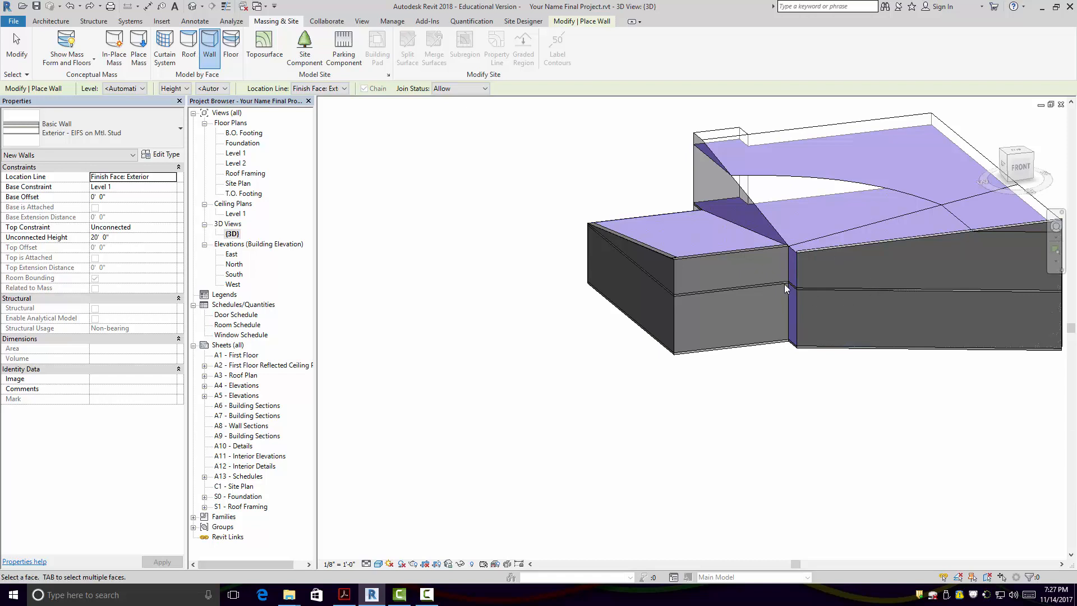
{"action": "left_click", "coordinate": [790, 254]}
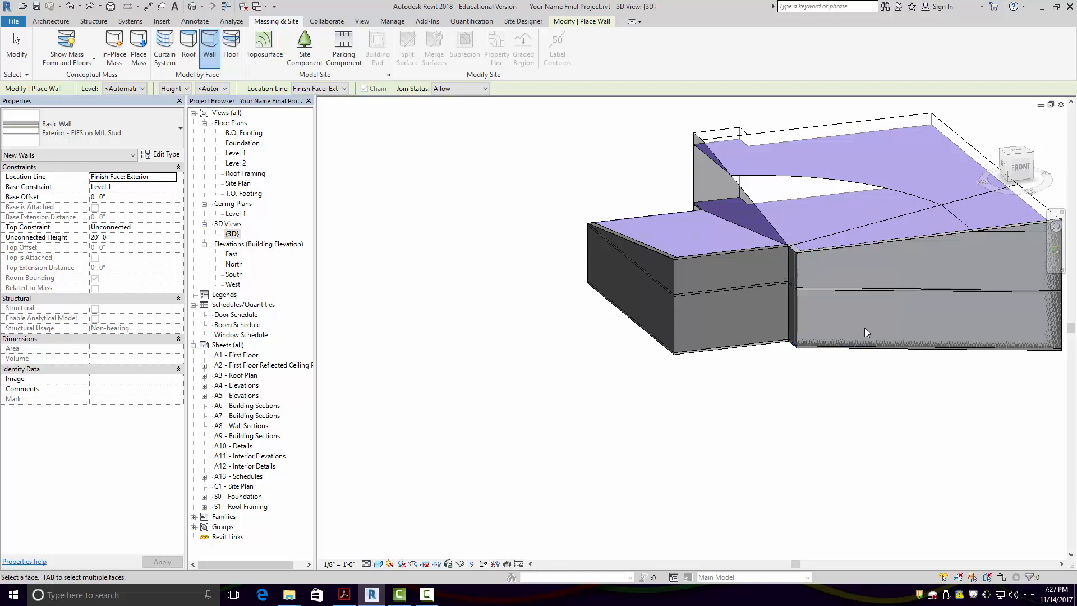
- Place an Exterior - EIFS on Mtl. Stud wall by face on the long right side face of the main volume
{"action": "middle_click_drag", "start_coordinate": [829, 342], "coordinate": [724, 344]}
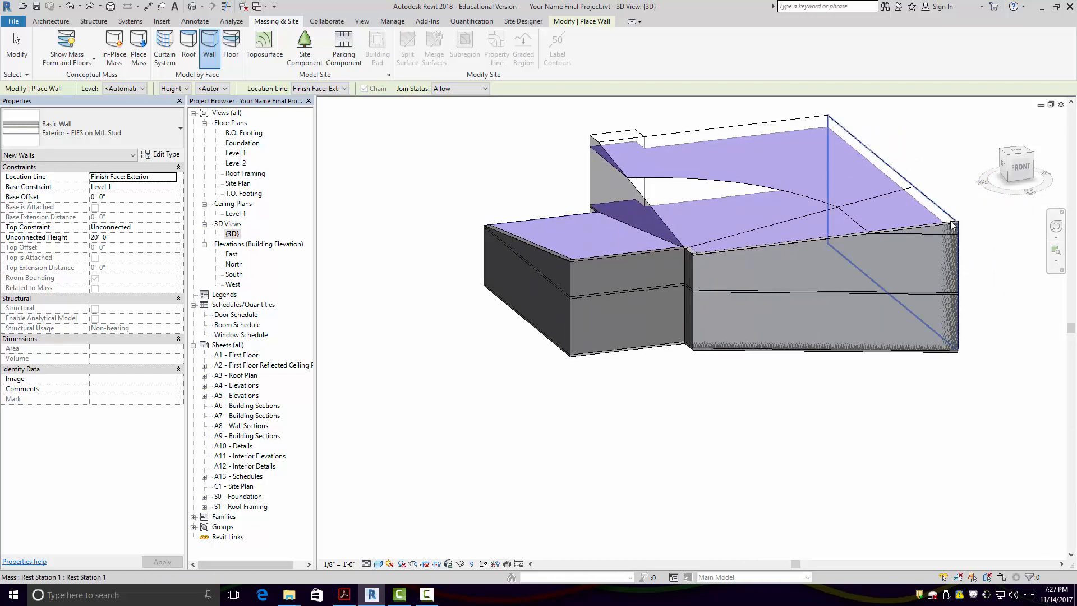
{"action": "middle_click_drag", "start_coordinate": [969, 273], "coordinate": [806, 295], "text": "shift"}
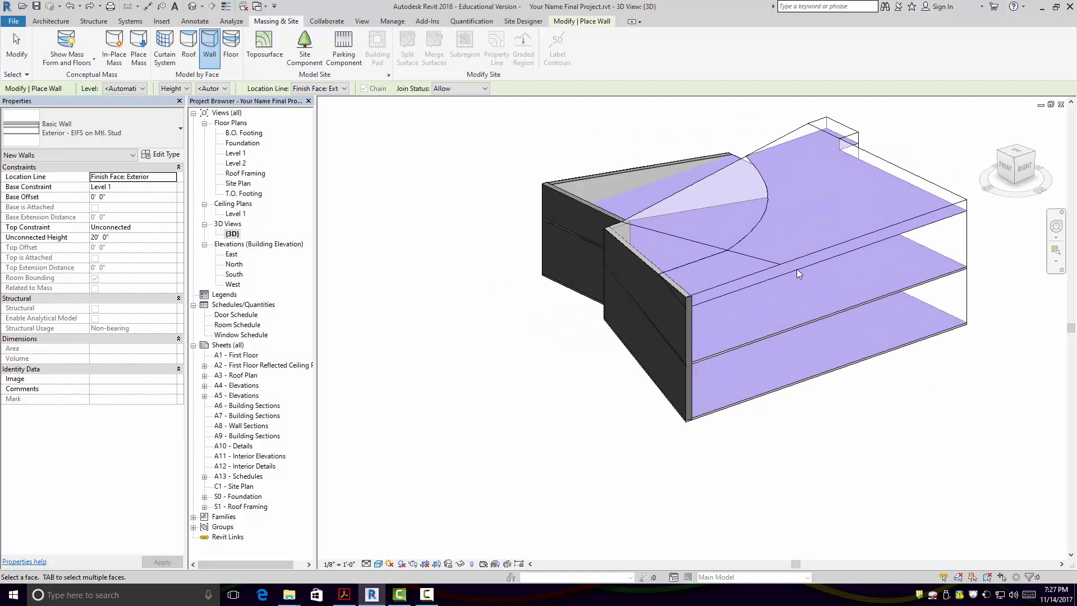
{"action": "middle_click_drag", "start_coordinate": [881, 335], "coordinate": [755, 322], "text": "shift"}
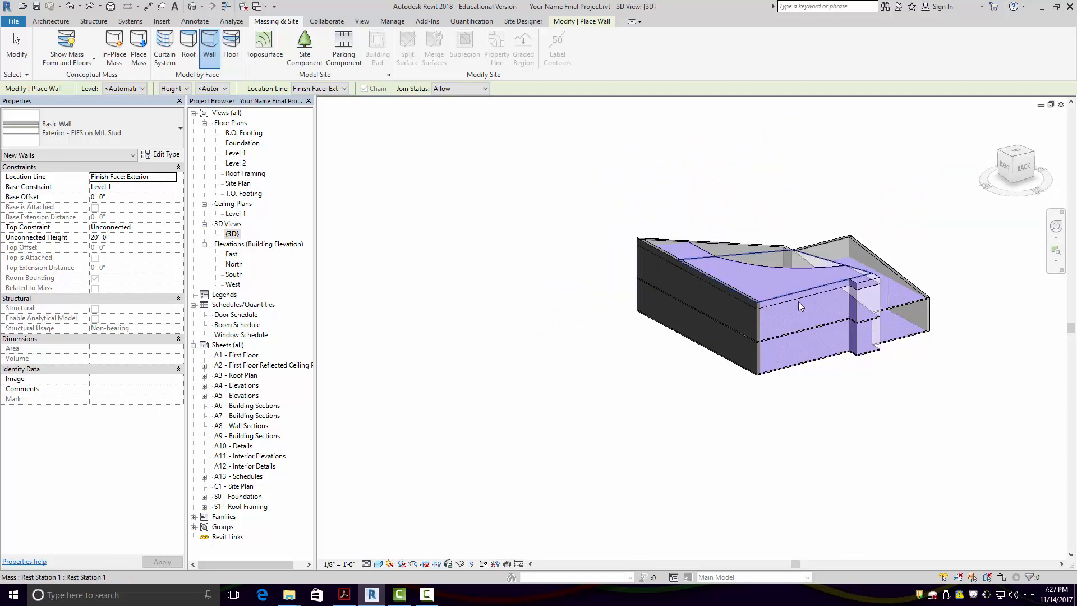
{"action": "left_click", "coordinate": [72, 8]}
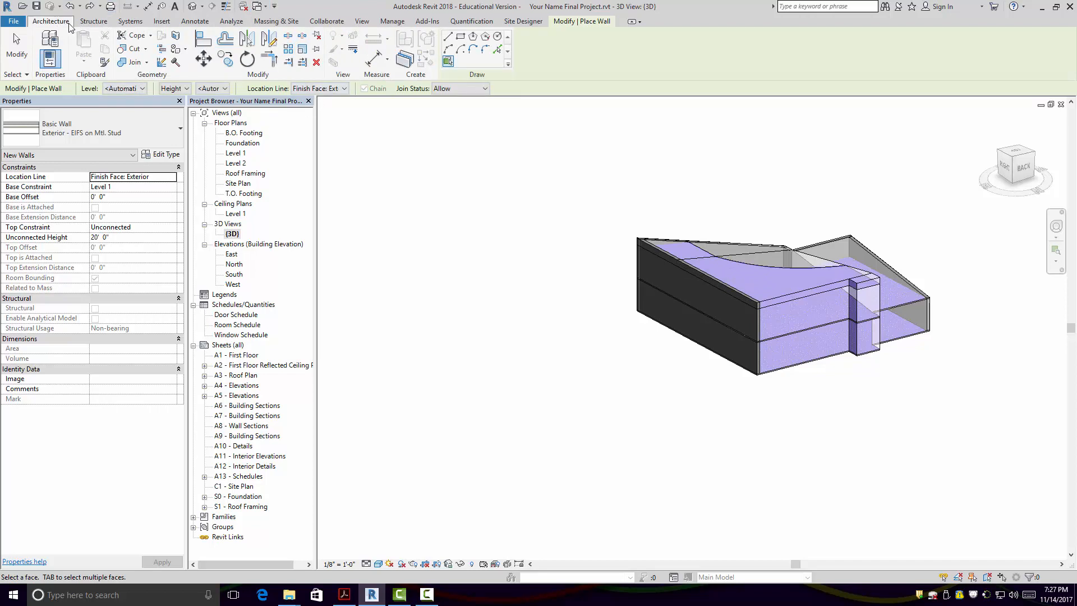
- Create an Insulation on Metal Deck - EPDM roof by face on the main volume's large sloping top face
{"action": "left_click", "coordinate": [276, 21]}
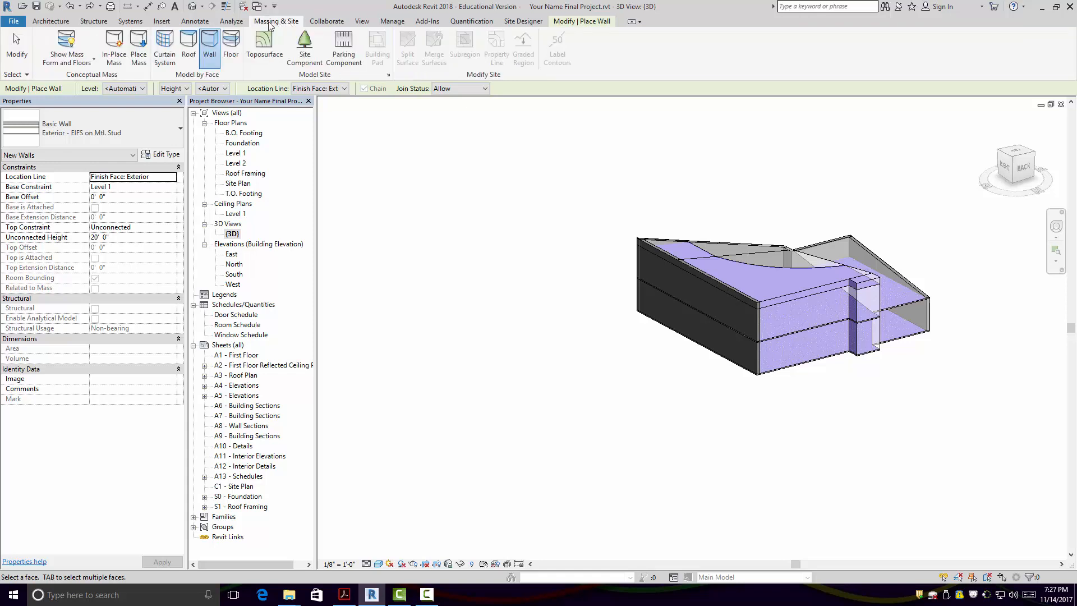
{"action": "left_click", "coordinate": [188, 54]}
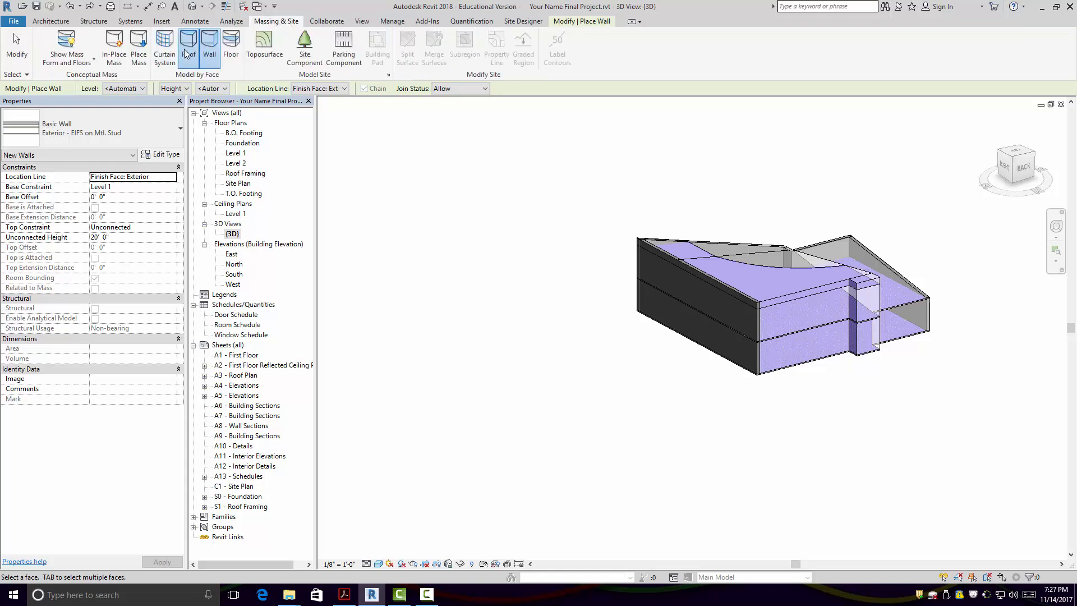
{"action": "left_click", "coordinate": [805, 290]}
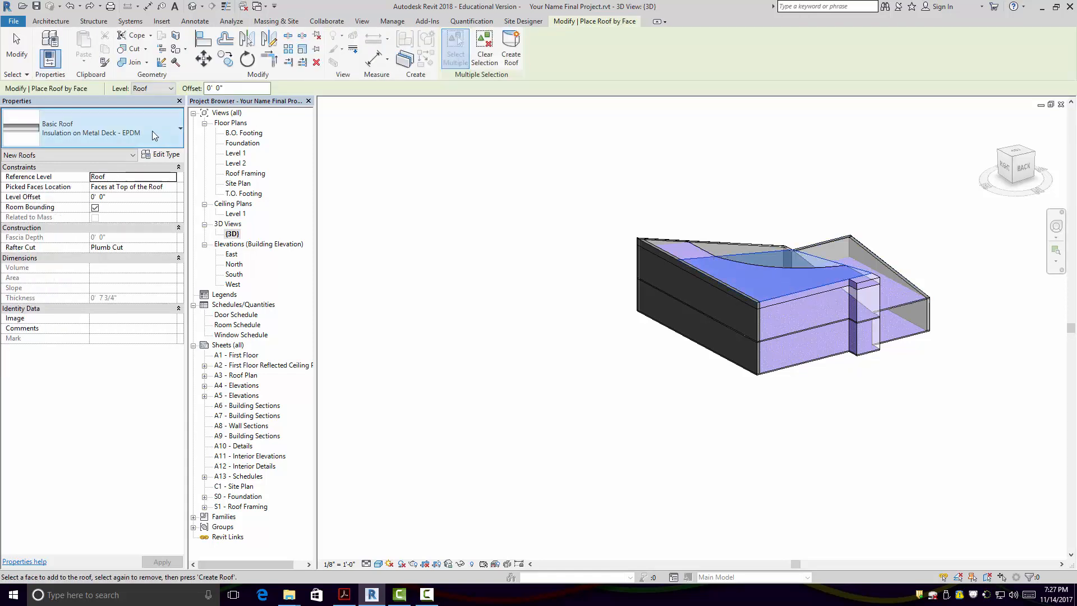
{"action": "left_click", "coordinate": [519, 60]}
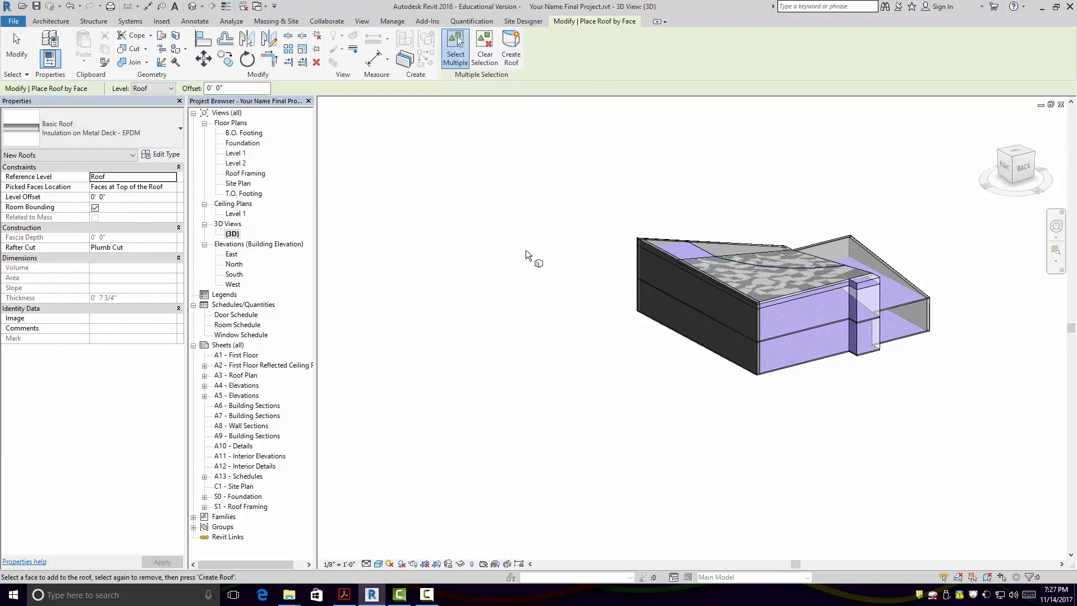
{"action": "middle_click_drag", "start_coordinate": [541, 222], "coordinate": [890, 318], "text": "shift"}
{"action": "scroll", "coordinate": [890, 319], "scroll_direction": "up", "scroll_amount": 2}
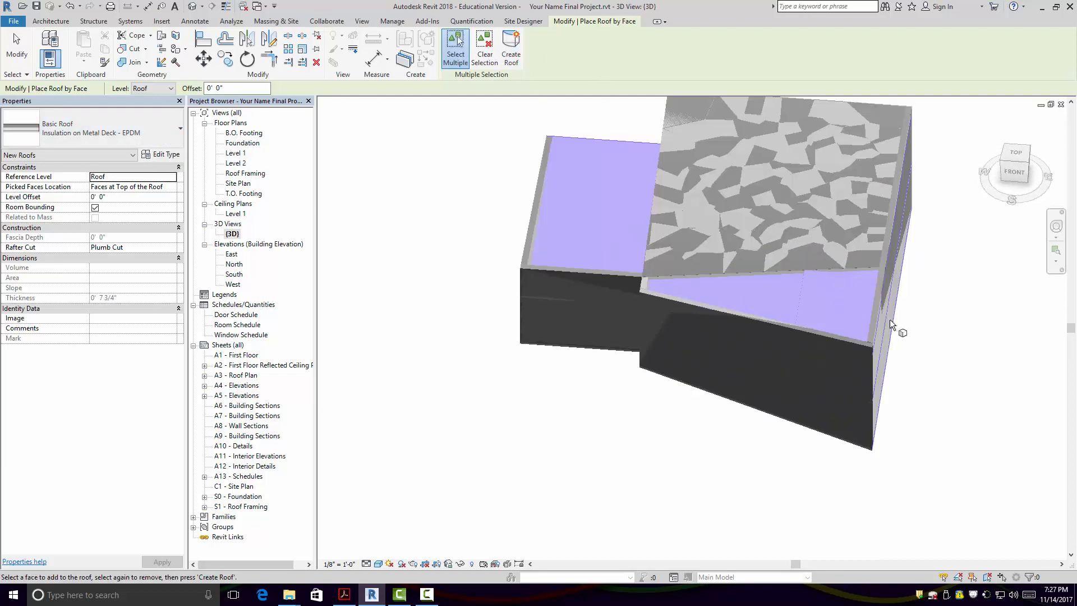
{"action": "middle_click_drag", "start_coordinate": [806, 372], "coordinate": [914, 412], "text": "shift"}
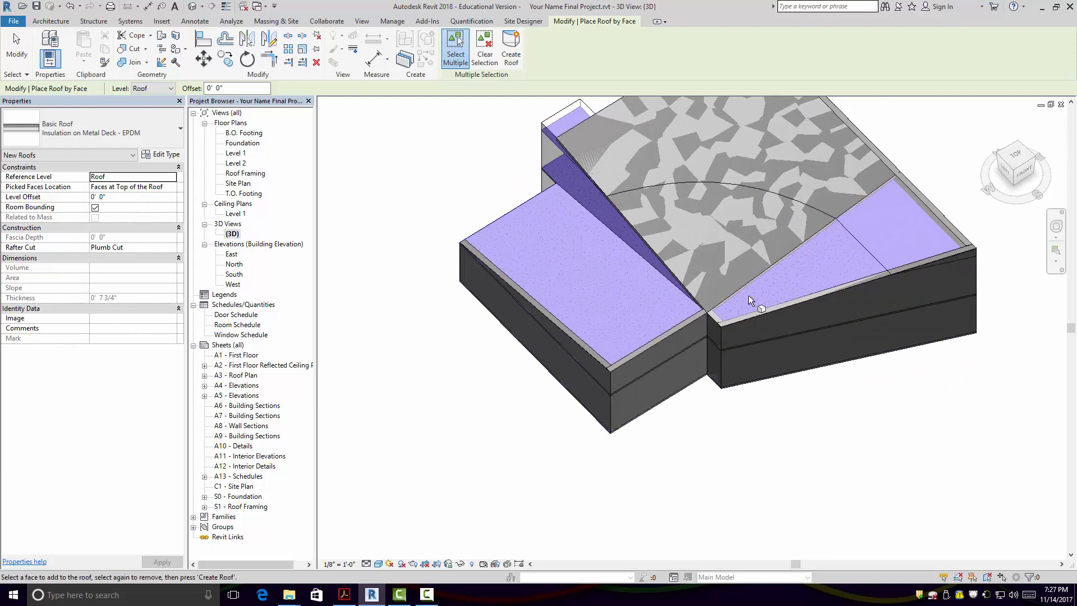
{"action": "scroll", "coordinate": [867, 290], "scroll_direction": "down", "scroll_amount": 5}
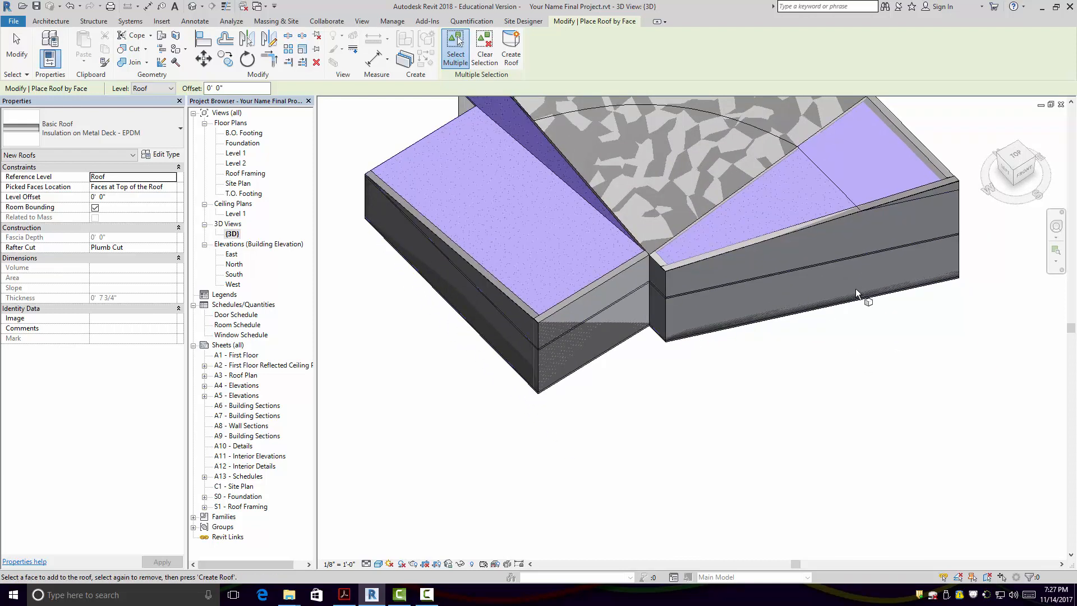
{"action": "middle_click_drag", "start_coordinate": [863, 294], "coordinate": [804, 181], "text": "shift"}
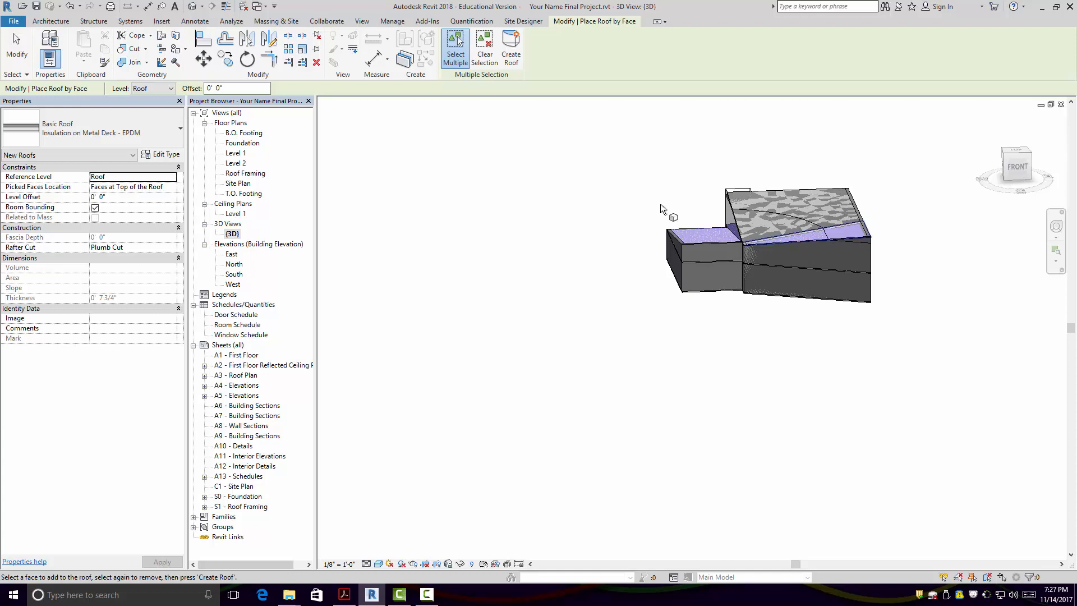
- Open the Level 1 floor plan to view the new walls in plan
{"action": "double_click", "coordinate": [236, 153]}
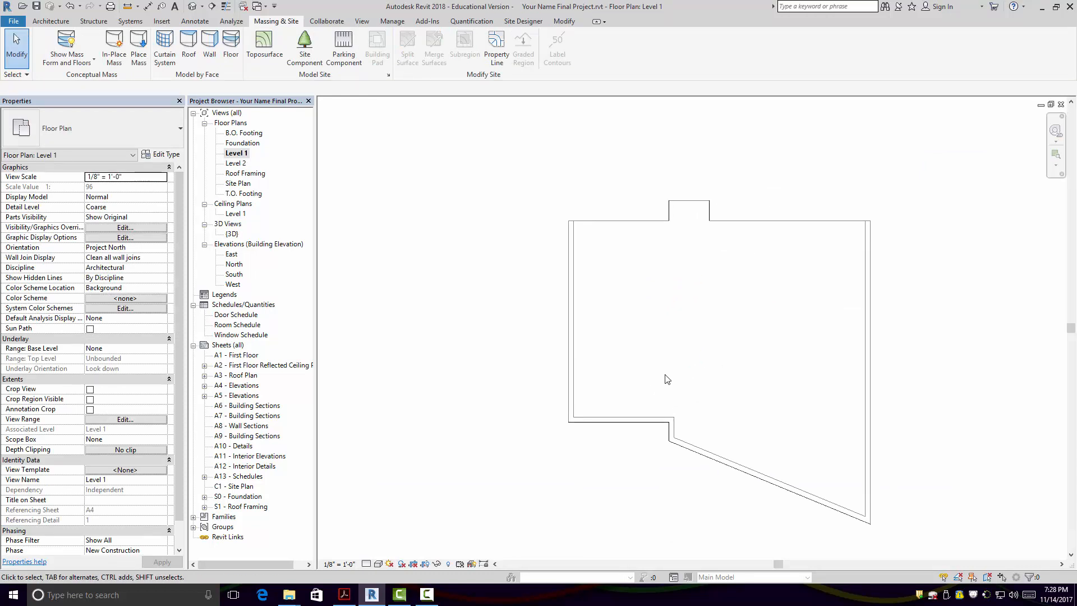
{"action": "scroll", "coordinate": [666, 379], "scroll_direction": "up", "scroll_amount": 2}
{"action": "middle_click_drag", "start_coordinate": [780, 386], "coordinate": [729, 450]}
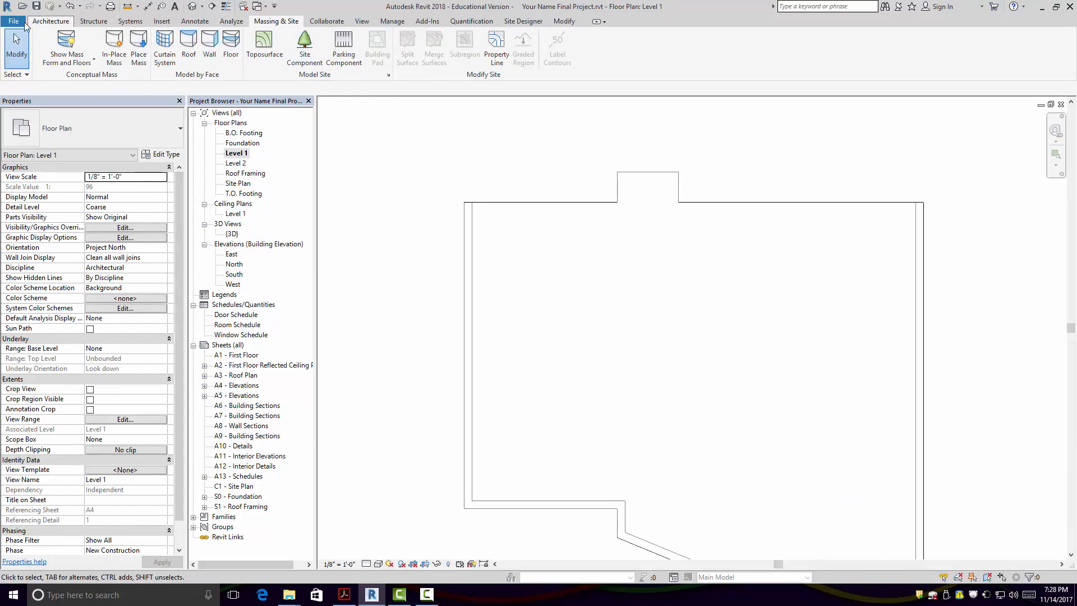
{"action": "left_click", "coordinate": [24, 24]}
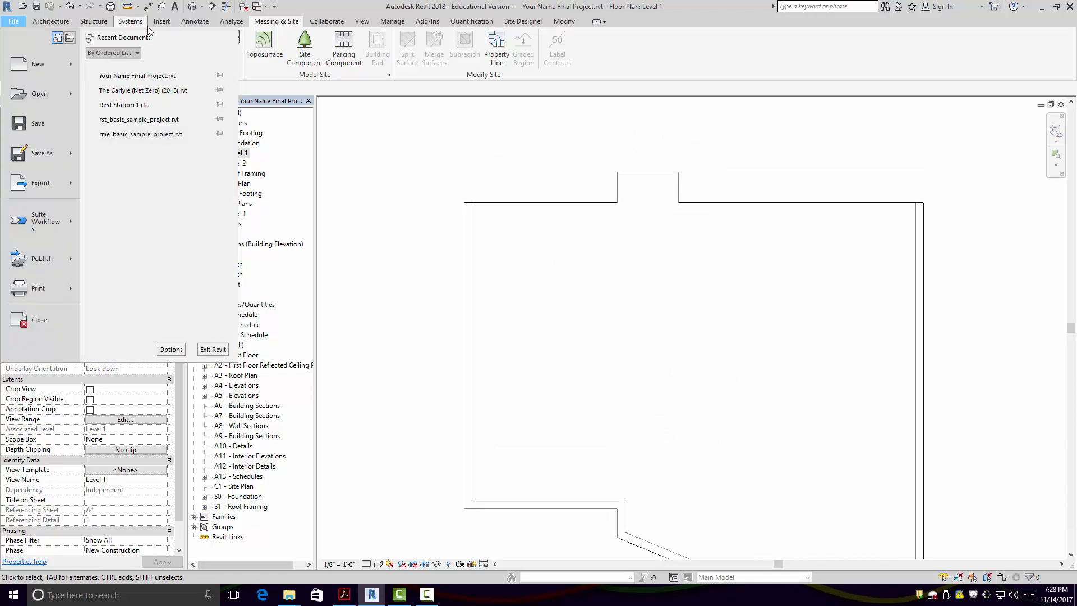
{"action": "left_click", "coordinate": [93, 24]}
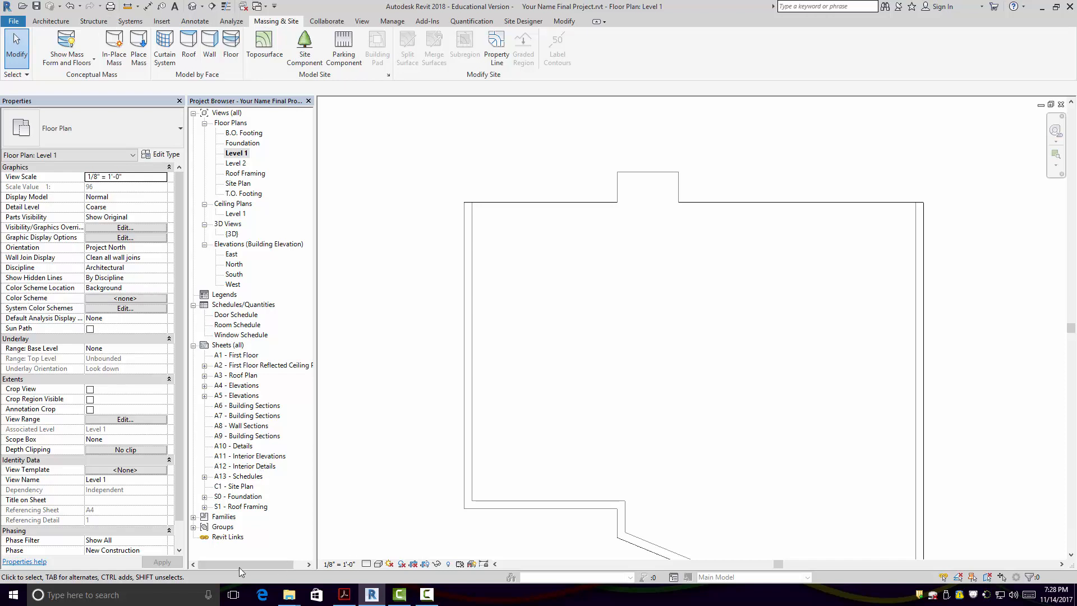
- Minimize the Revit project and launch Google Chrome from the desktop
{"action": "left_click", "coordinate": [1040, 7]}
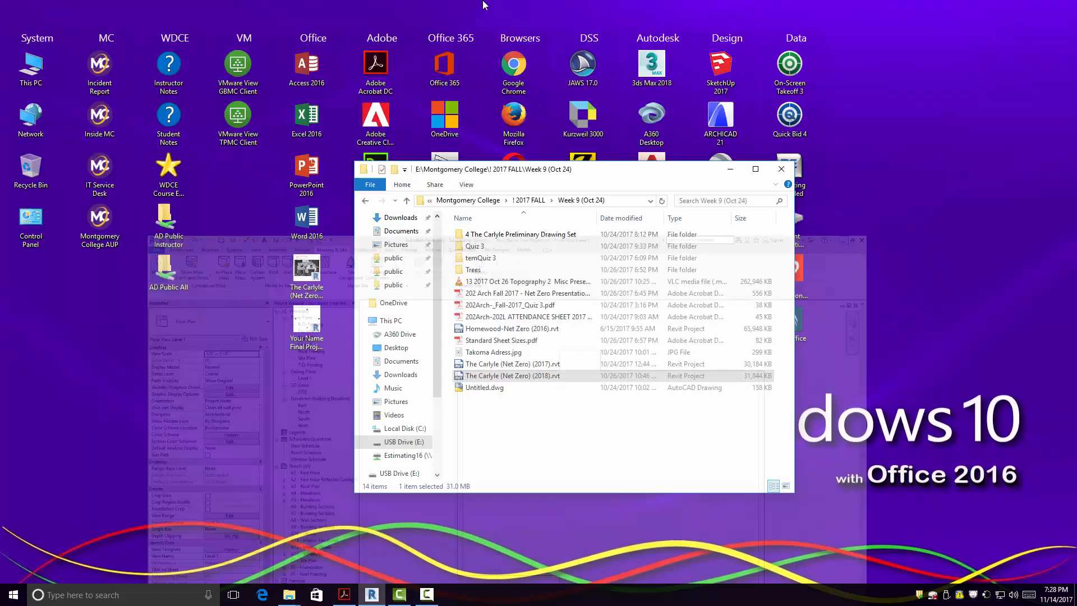
{"action": "left_click", "coordinate": [230, 233]}
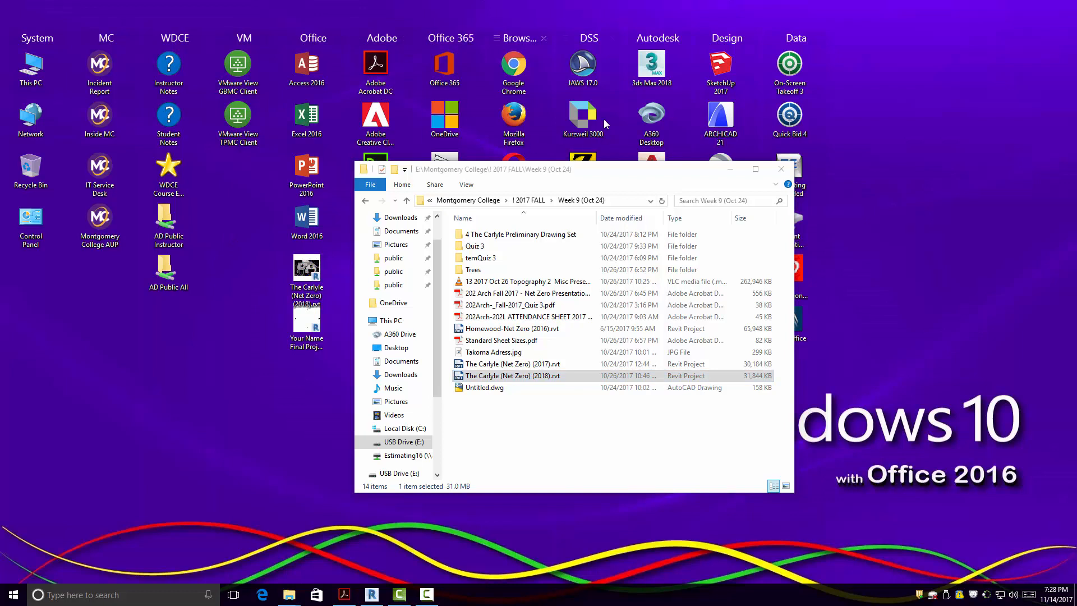
{"action": "left_click", "coordinate": [509, 79]}
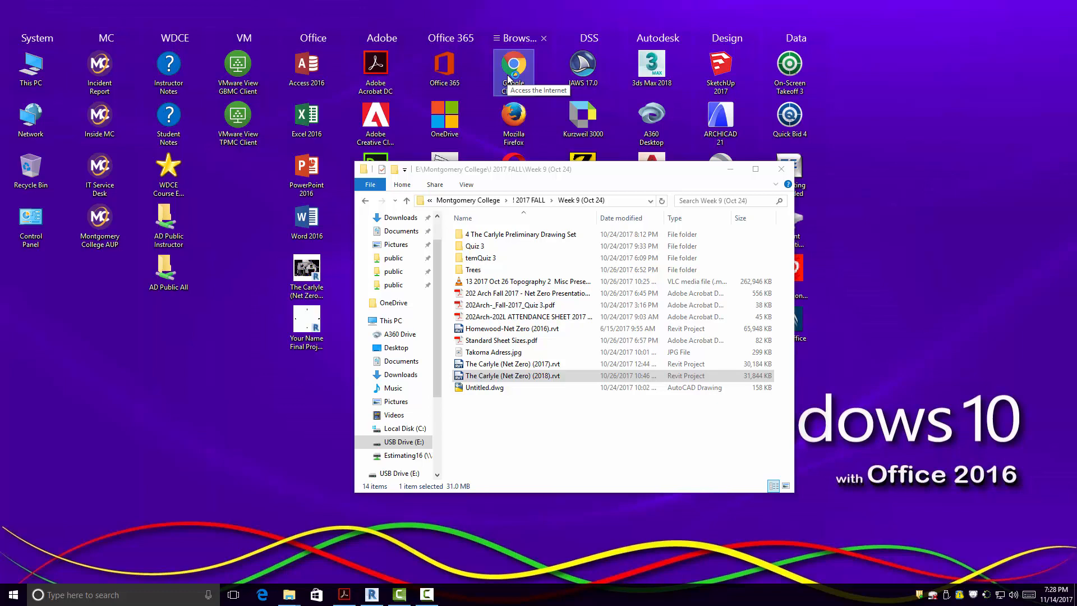
{"action": "double_click", "coordinate": [509, 79]}
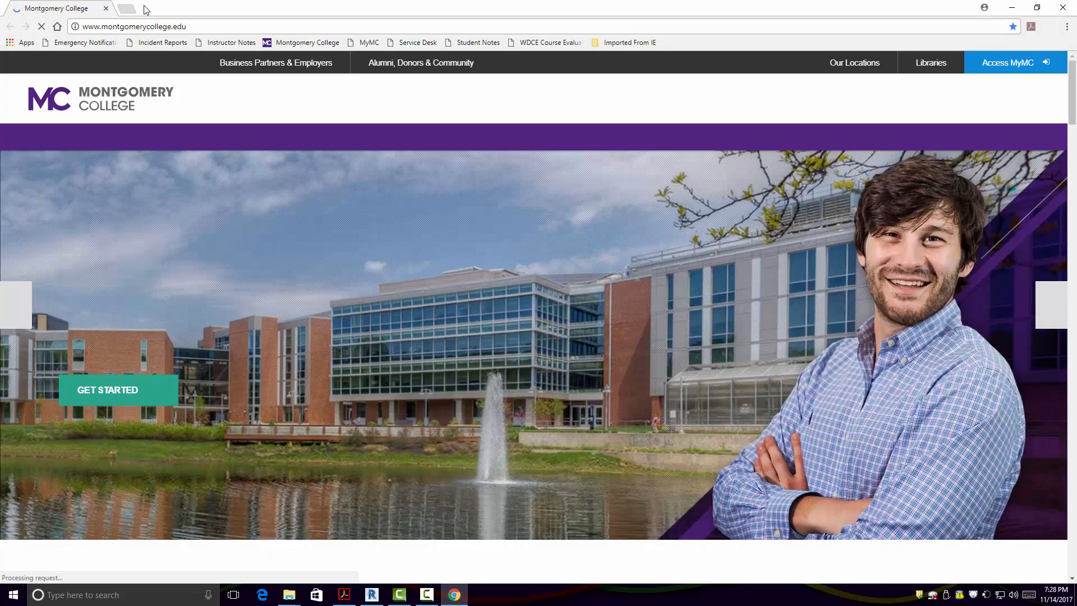
- Search the web for "Structural Steel Framing" in a new browser tab
{"action": "left_click", "coordinate": [128, 8]}
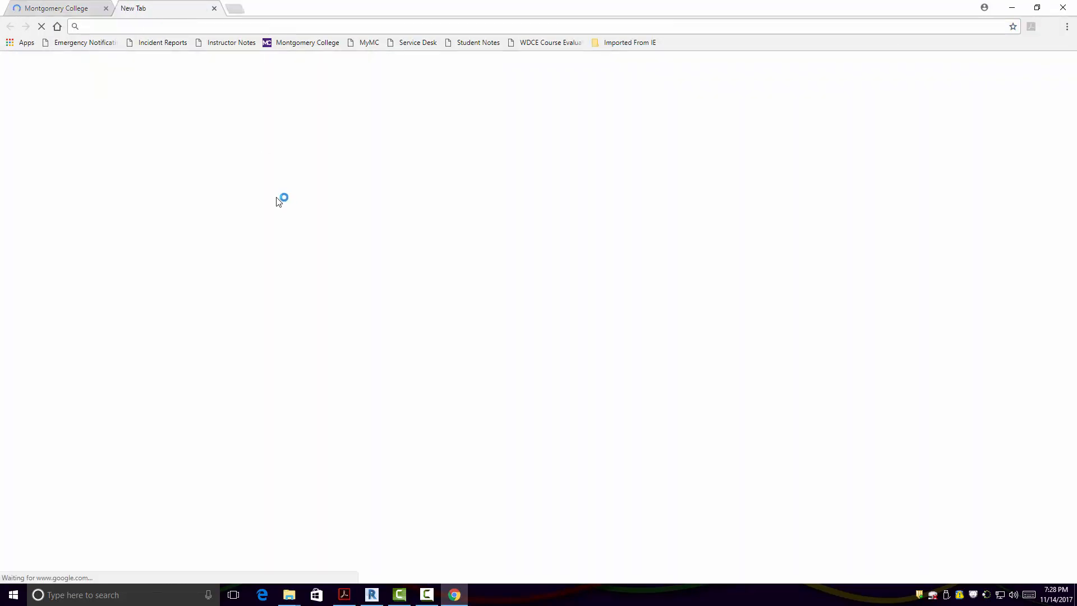
{"action": "left_click", "coordinate": [415, 225]}
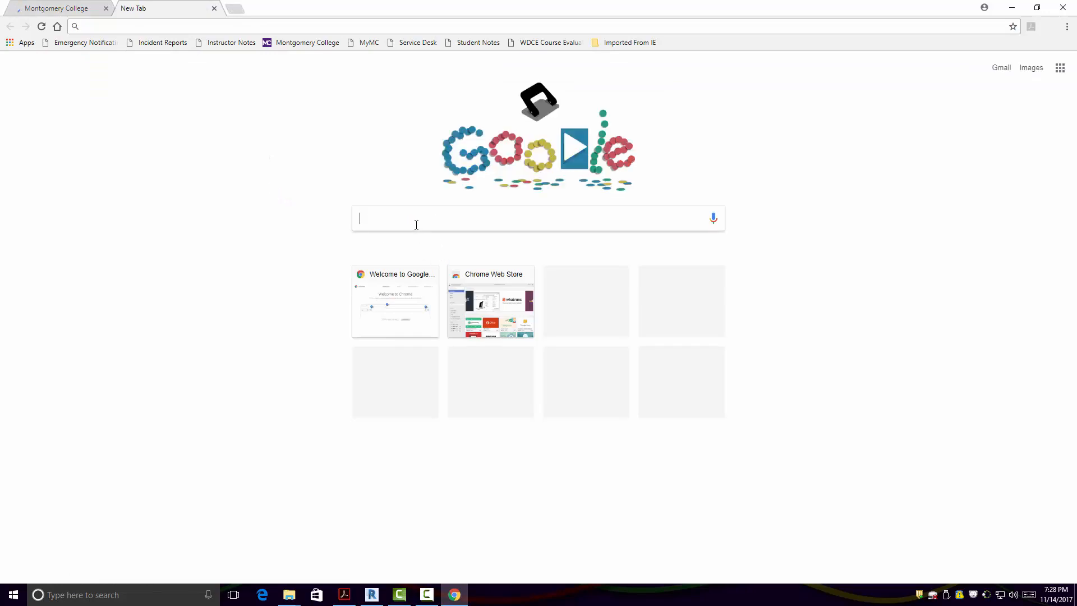
{"action": "type", "text": "Steel"}
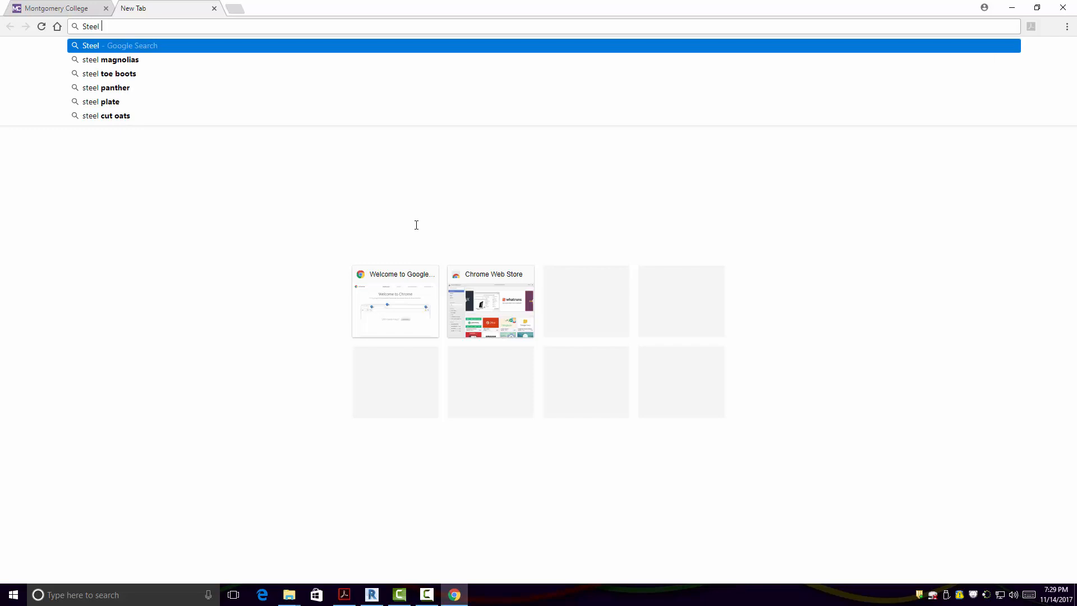
{"action": "type", "text": " Framing"}
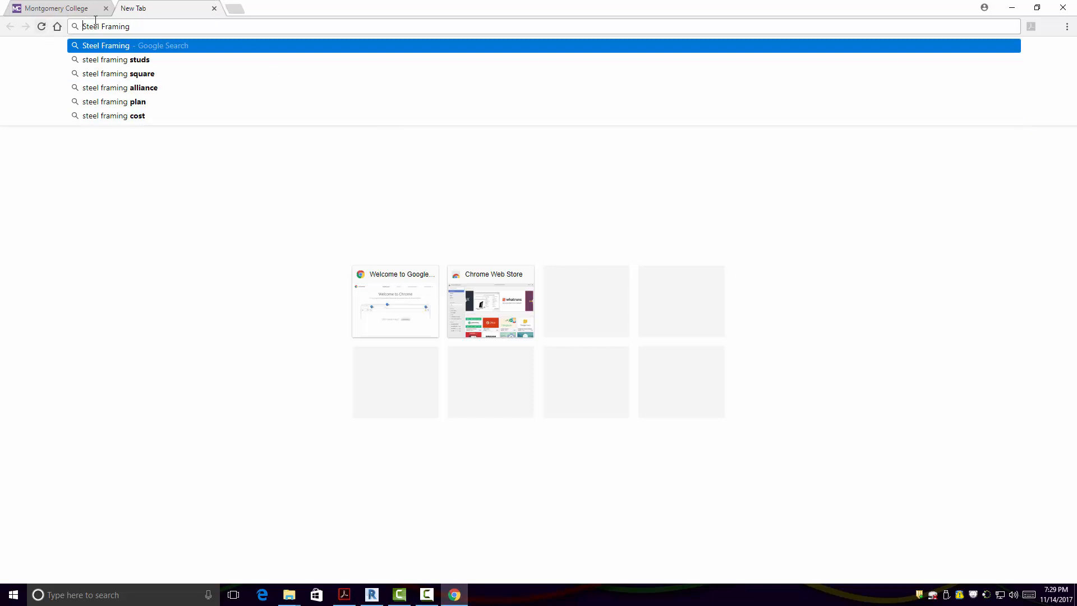
{"action": "type", "text": "Str"}
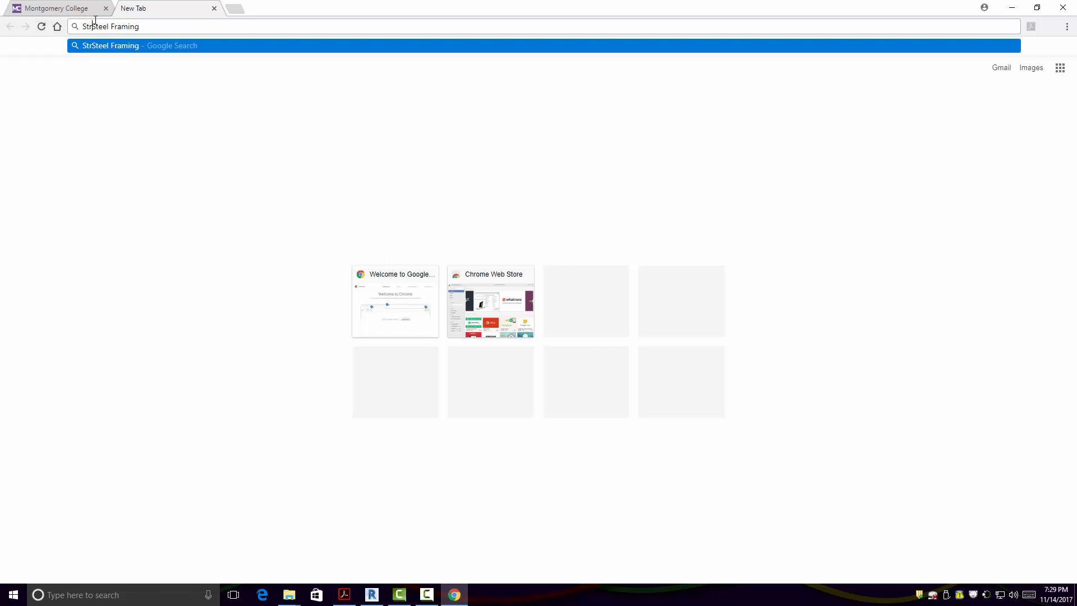
{"action": "type", "text": "uctural"}
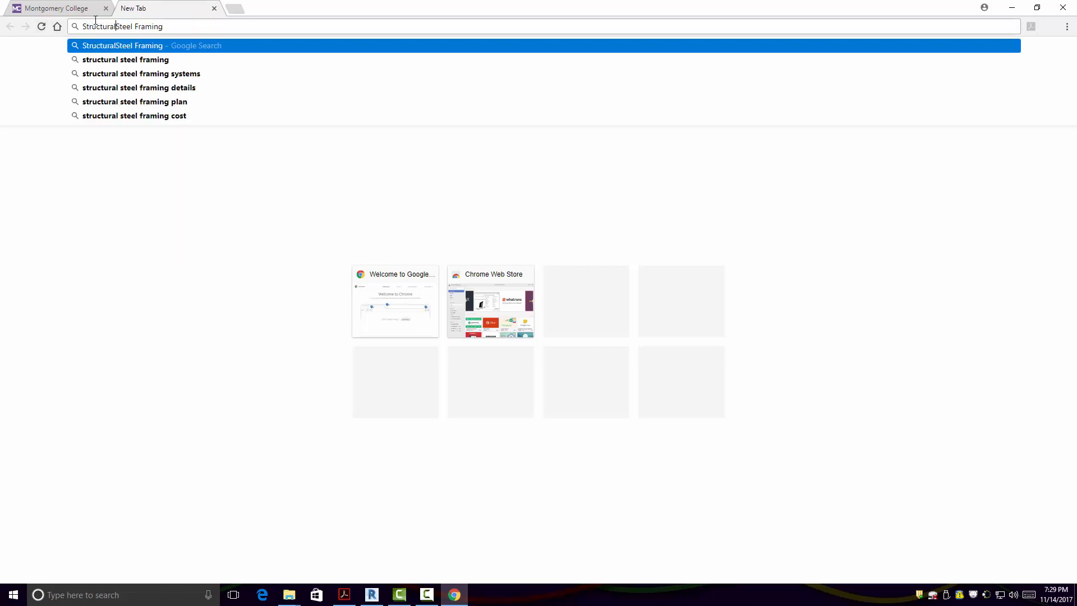
{"action": "key", "text": "Return"}
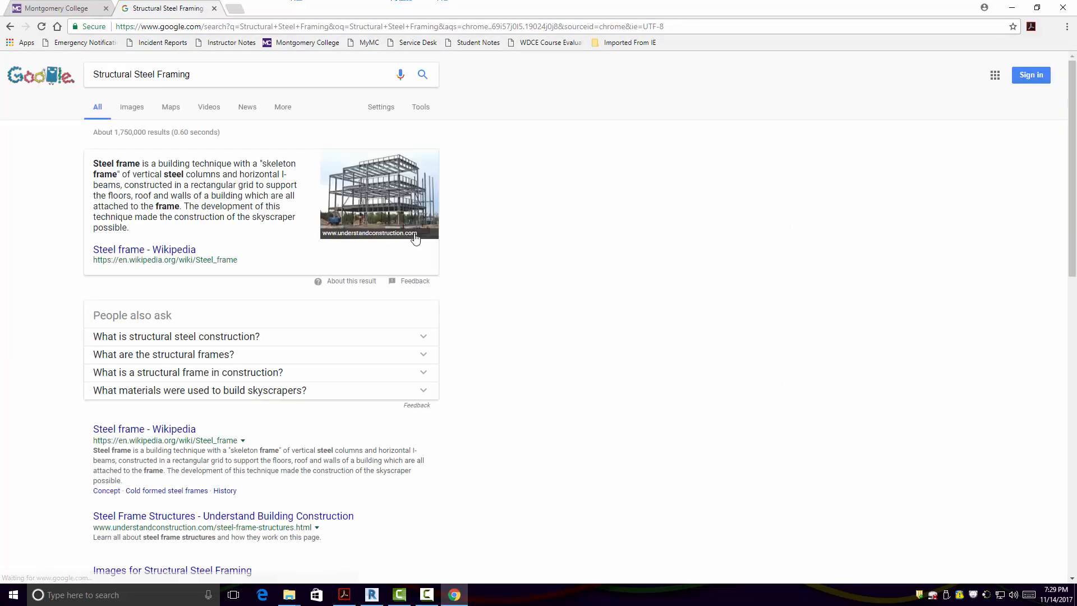
- Preview the featured steel frame photo, and browse the image results for structural steel framing examples
{"action": "left_click", "coordinate": [391, 194]}
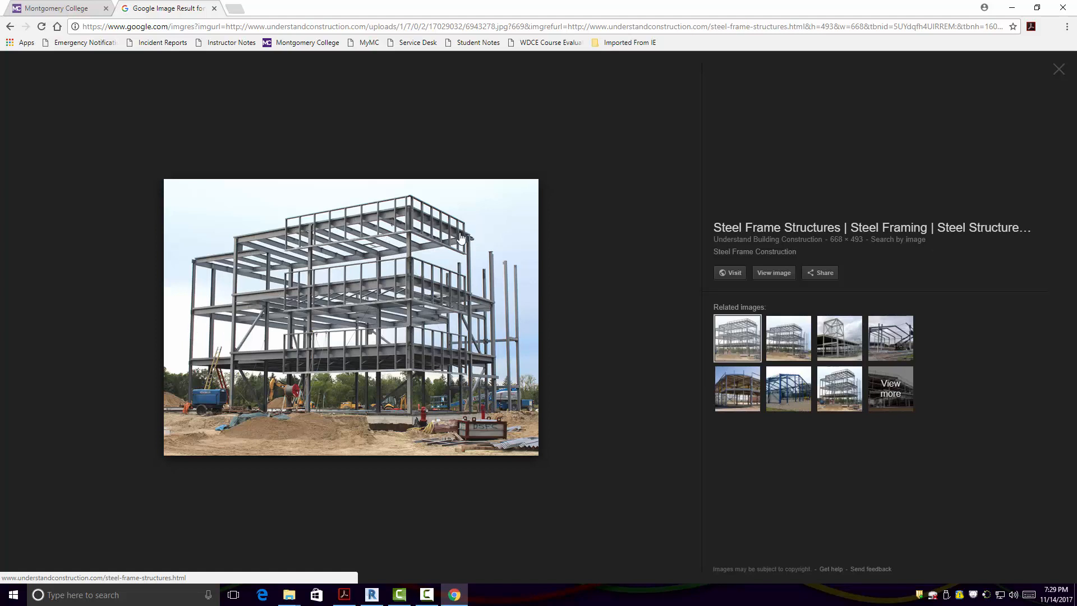
{"action": "left_click", "coordinate": [1063, 68]}
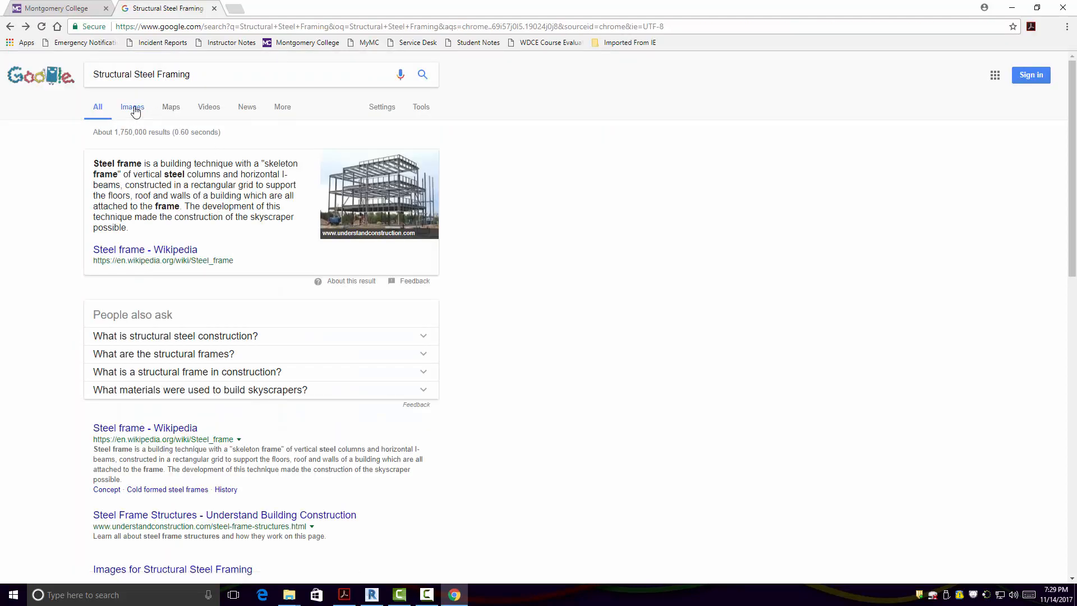
{"action": "left_click", "coordinate": [133, 108]}
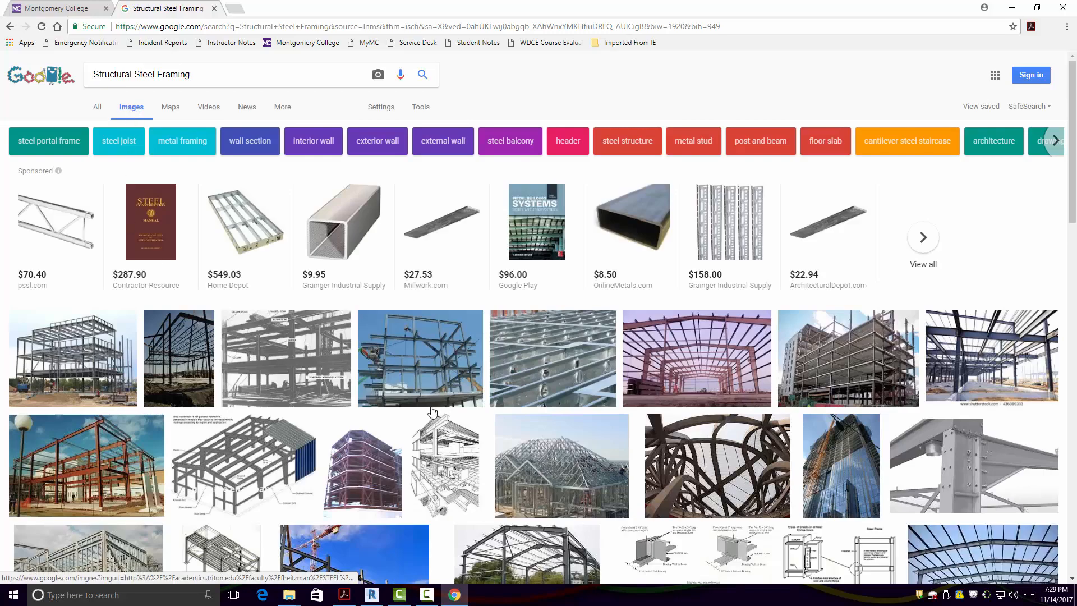
{"action": "scroll", "coordinate": [466, 337], "scroll_direction": "down", "scroll_amount": 2}
{"action": "scroll", "coordinate": [802, 349], "scroll_direction": "down", "scroll_amount": 7}
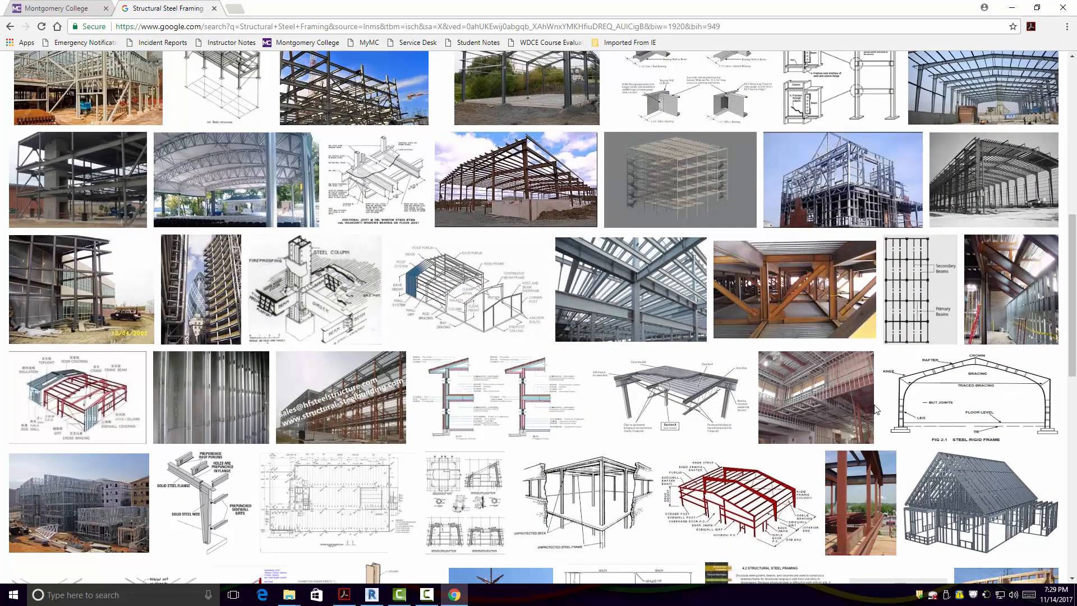
{"action": "scroll", "coordinate": [835, 434], "scroll_direction": "down", "scroll_amount": 4}
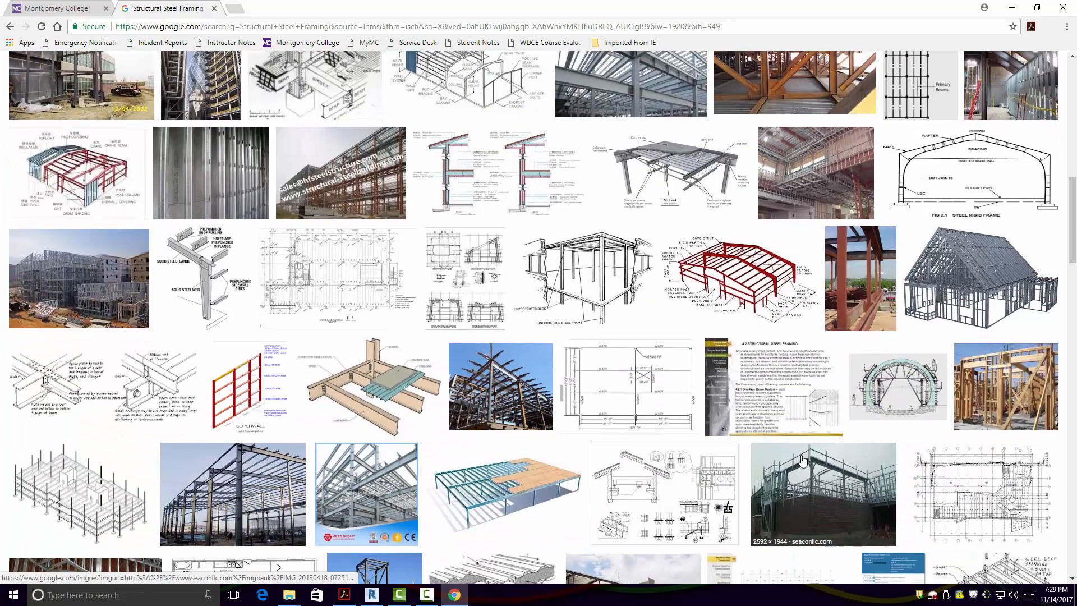
{"action": "scroll", "coordinate": [802, 461], "scroll_direction": "down", "scroll_amount": 10}
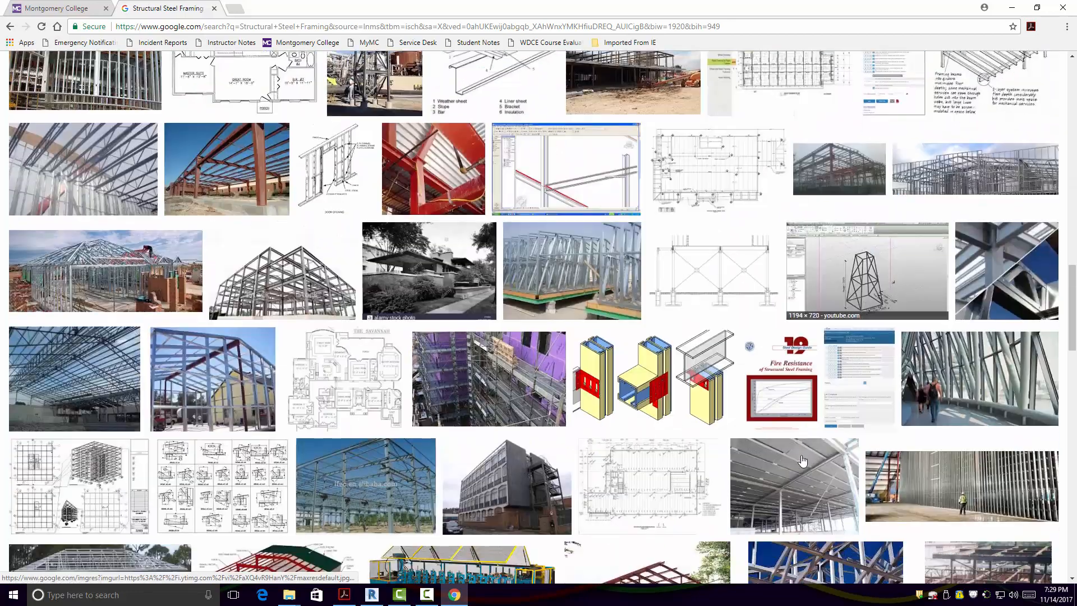
{"action": "scroll", "coordinate": [802, 461], "scroll_direction": "down", "scroll_amount": 1}
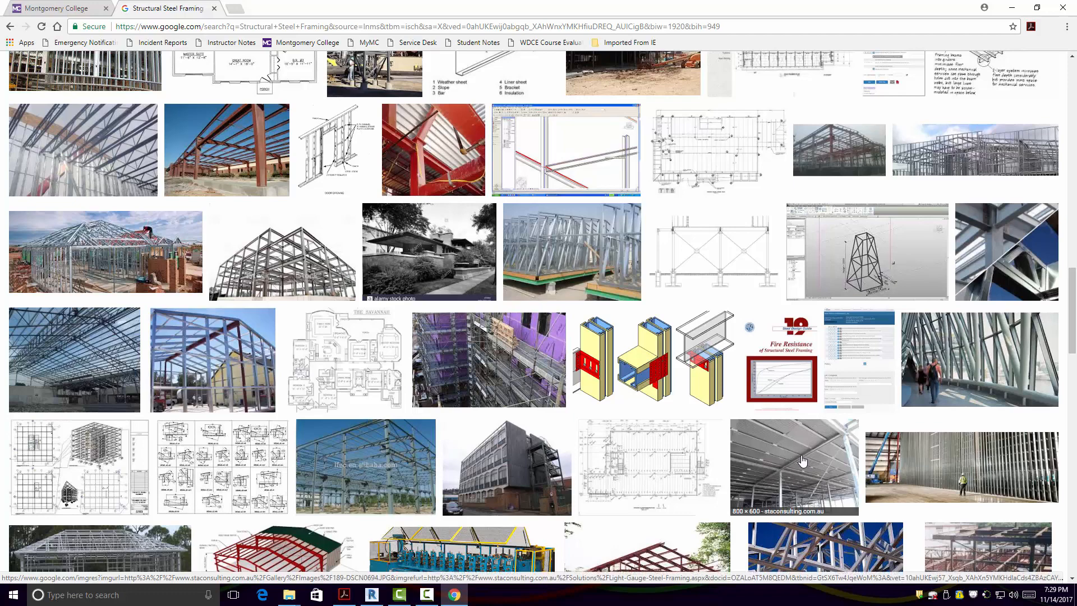
{"action": "scroll", "coordinate": [802, 461], "scroll_direction": "down", "scroll_amount": 1}
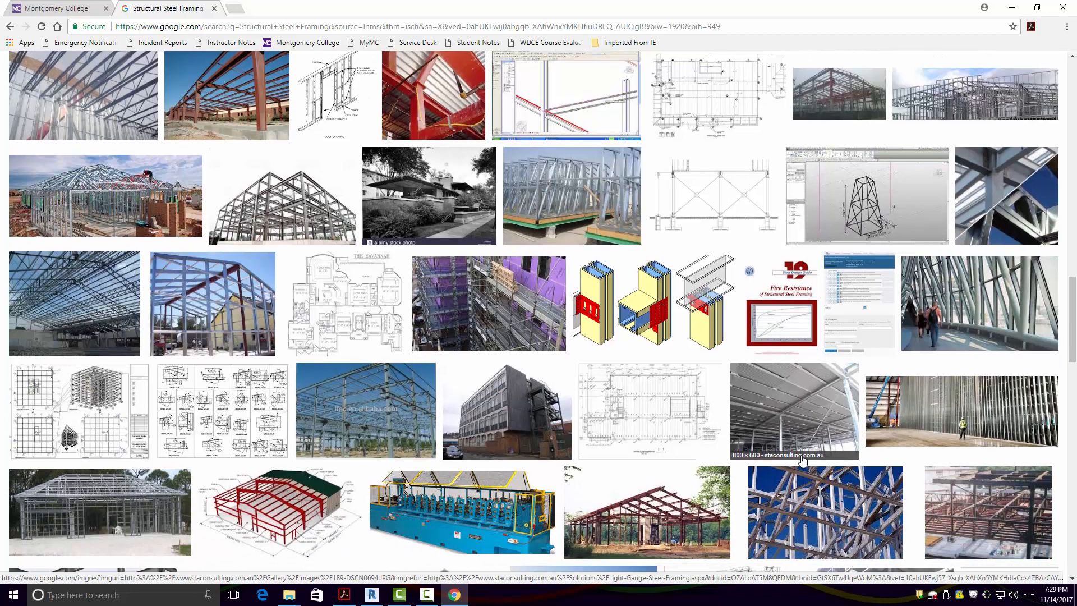
{"action": "scroll", "coordinate": [802, 461], "scroll_direction": "down", "scroll_amount": 4}
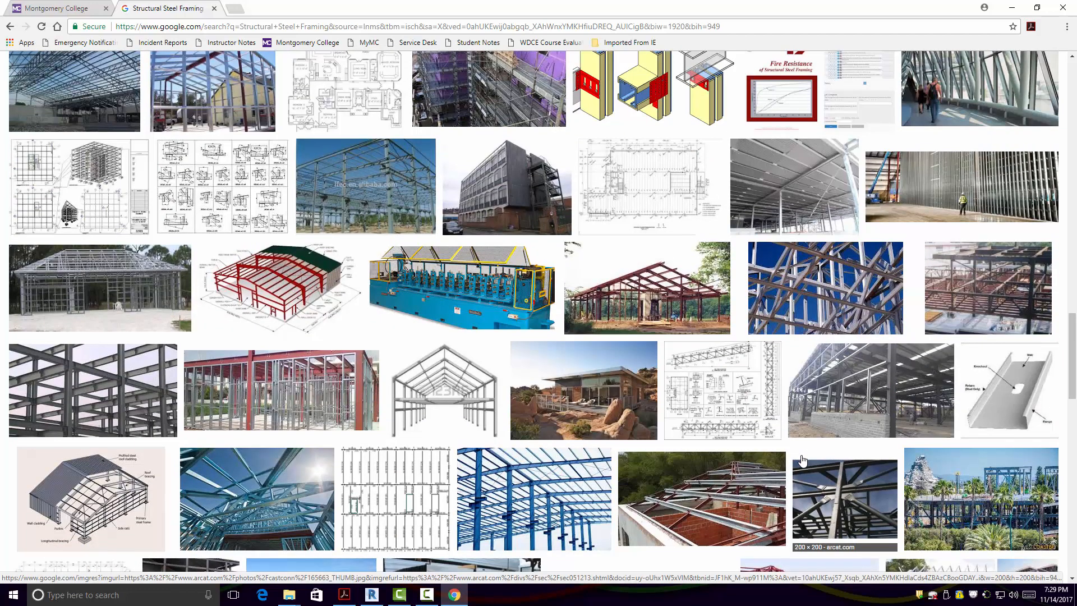
{"action": "scroll", "coordinate": [801, 459], "scroll_direction": "down", "scroll_amount": 1}
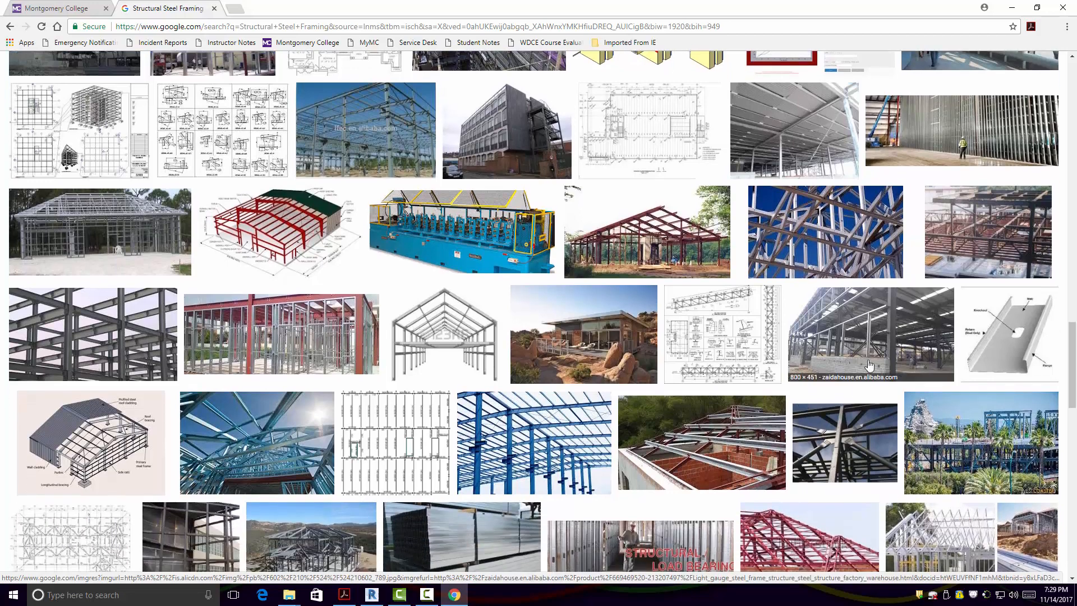
- Preview the light gauge steel frame warehouse photo, and examine more of the structural steel framing image results
{"action": "left_click", "coordinate": [862, 337]}
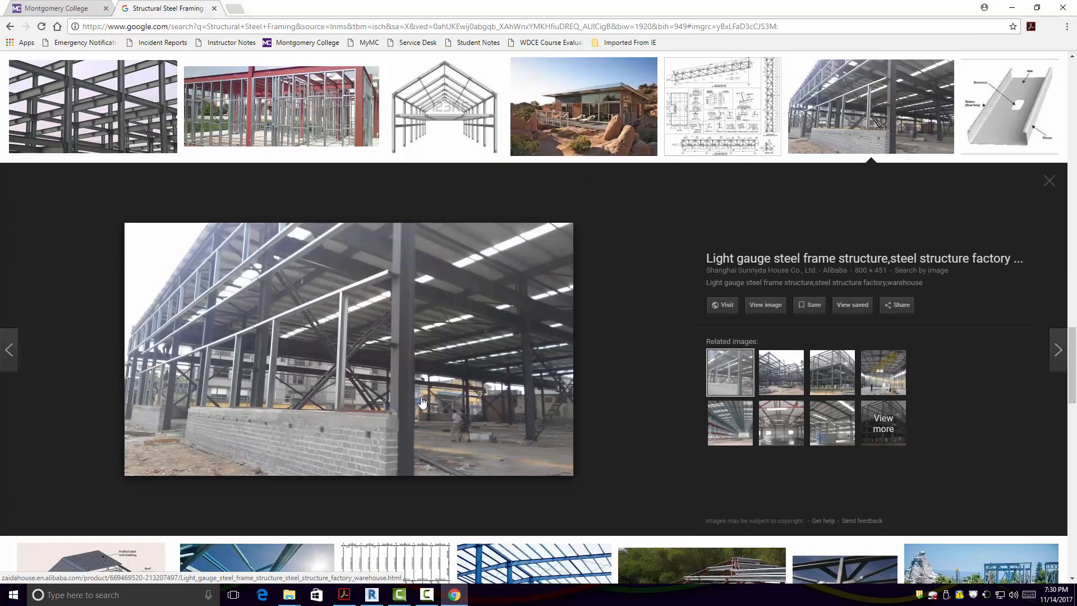
{"action": "left_click", "coordinate": [1048, 180]}
{"action": "scroll", "coordinate": [772, 425], "scroll_direction": "down", "scroll_amount": 5}
{"action": "scroll", "coordinate": [769, 419], "scroll_direction": "down", "scroll_amount": 5}
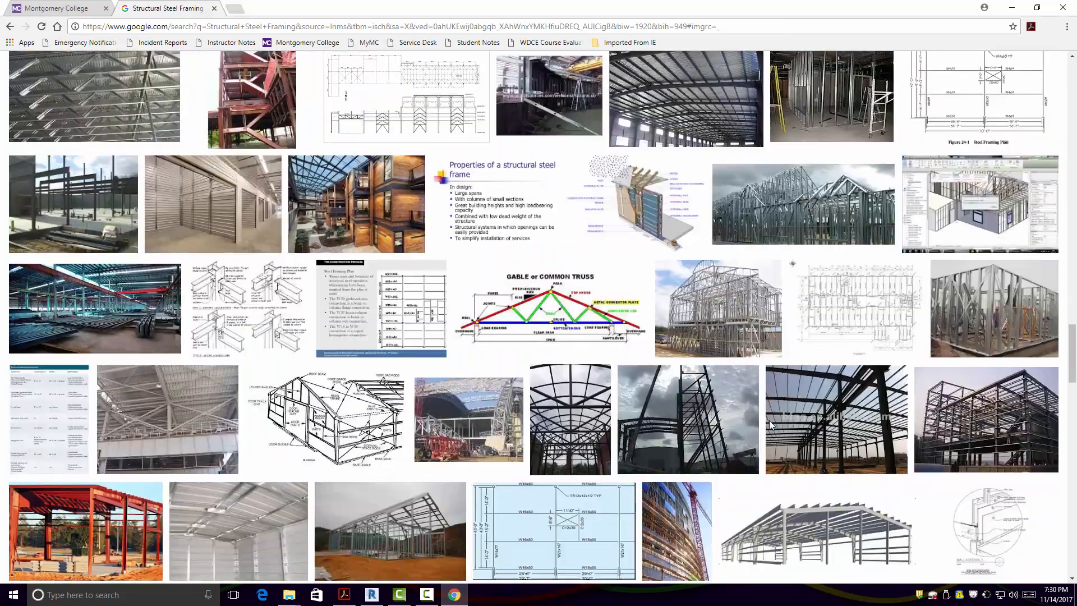
{"action": "scroll", "coordinate": [774, 424], "scroll_direction": "down", "scroll_amount": 4}
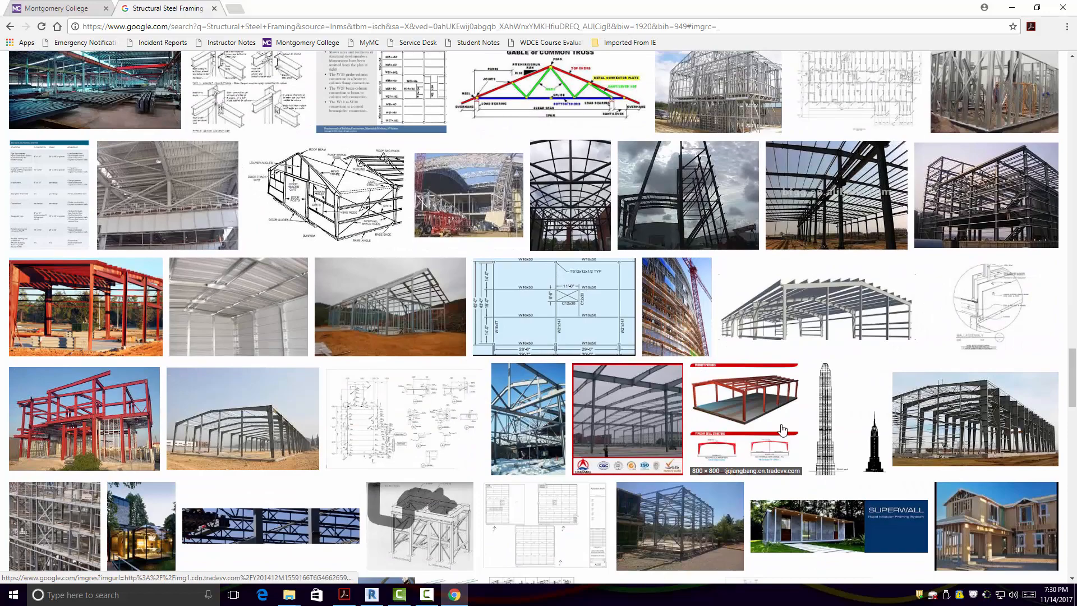
{"action": "scroll", "coordinate": [782, 430], "scroll_direction": "down", "scroll_amount": 4}
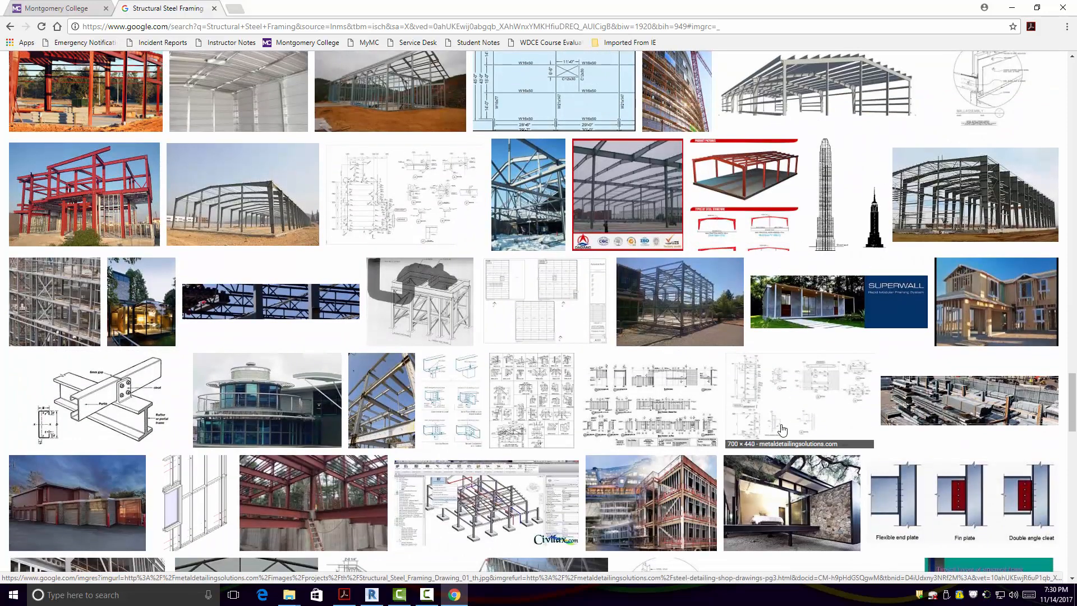
{"action": "scroll", "coordinate": [783, 430], "scroll_direction": "down", "scroll_amount": 3}
{"action": "scroll", "coordinate": [783, 429], "scroll_direction": "down", "scroll_amount": 7}
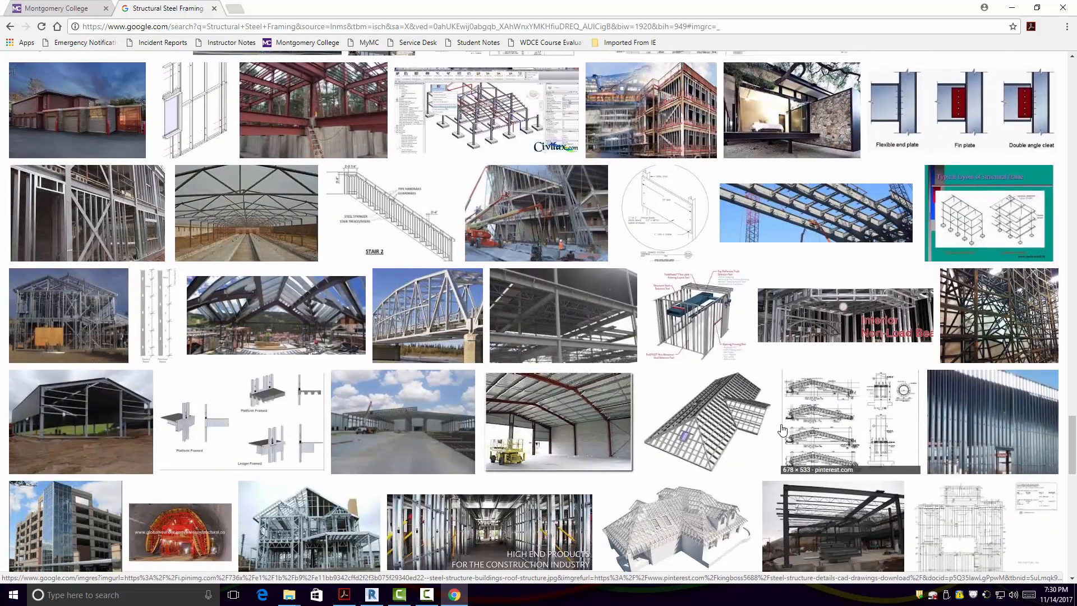
{"action": "scroll", "coordinate": [783, 429], "scroll_direction": "down", "scroll_amount": 2}
{"action": "scroll", "coordinate": [783, 429], "scroll_direction": "down", "scroll_amount": 6}
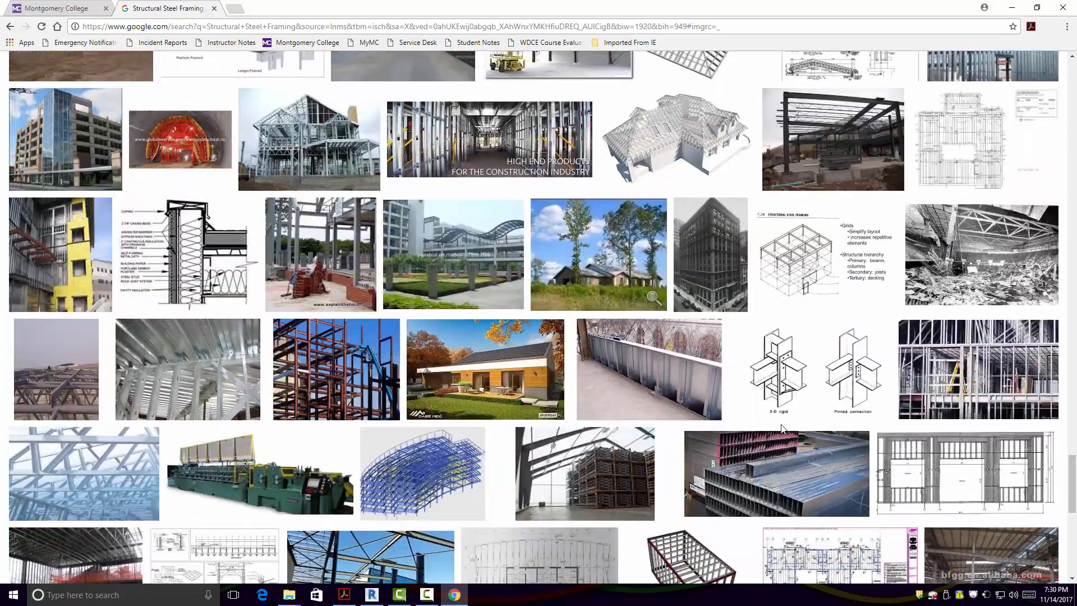
{"action": "scroll", "coordinate": [781, 424], "scroll_direction": "down", "scroll_amount": 8}
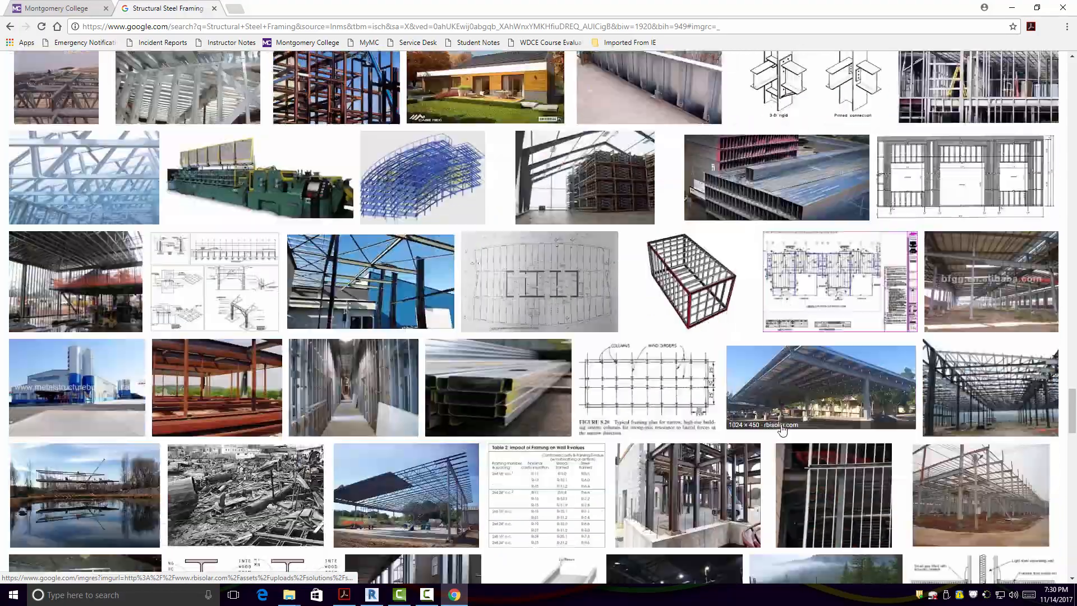
{"action": "scroll", "coordinate": [583, 292], "scroll_direction": "up", "scroll_amount": 20}
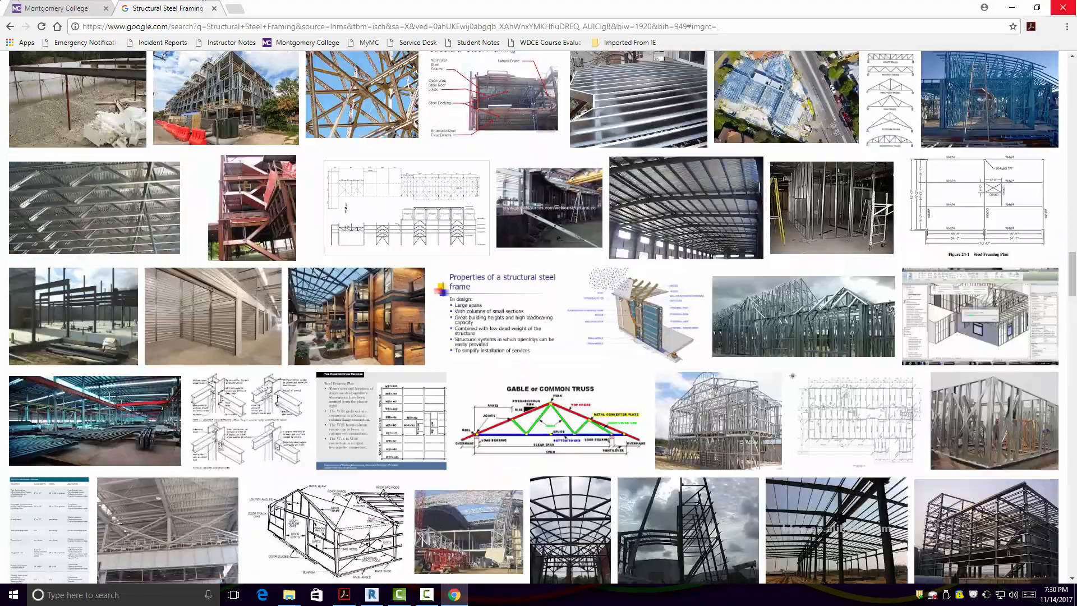
- Minimize the browser and switch back to the final project in Revit
{"action": "left_click", "coordinate": [1012, 8]}
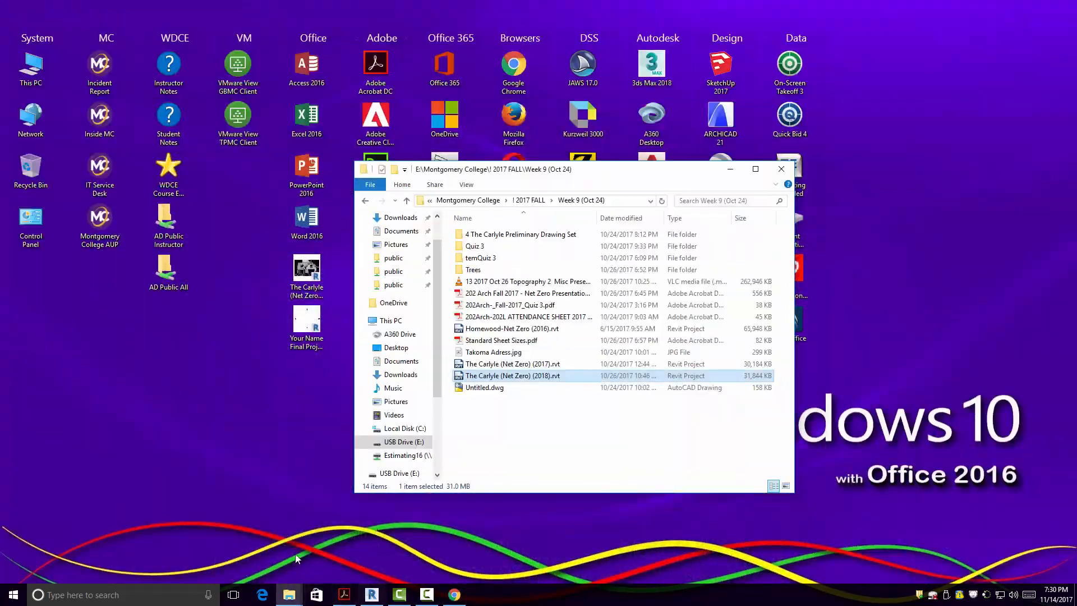
{"action": "left_click", "coordinate": [372, 595]}
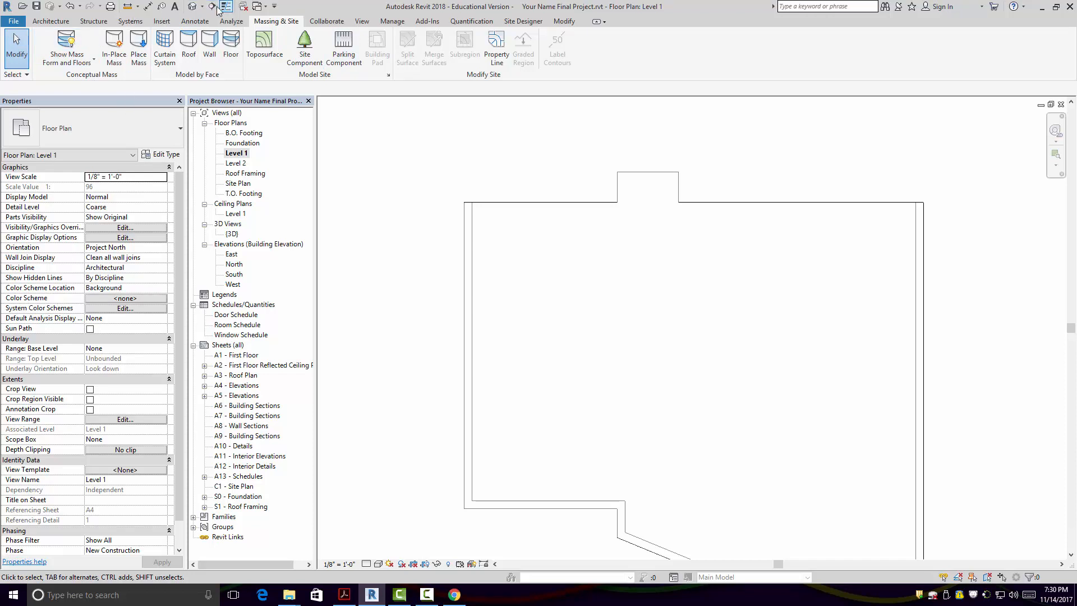
- Draw a vertical grid line about 1'-4" inside the left wall, running from just below the building to above its upper wall
{"action": "left_click", "coordinate": [97, 21]}
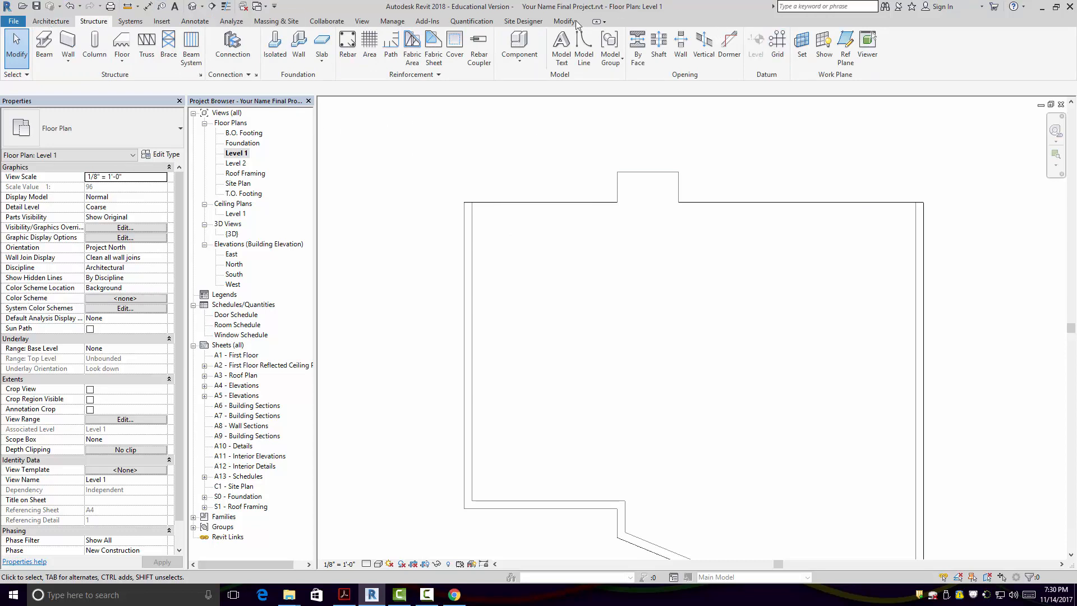
{"action": "left_click", "coordinate": [50, 21]}
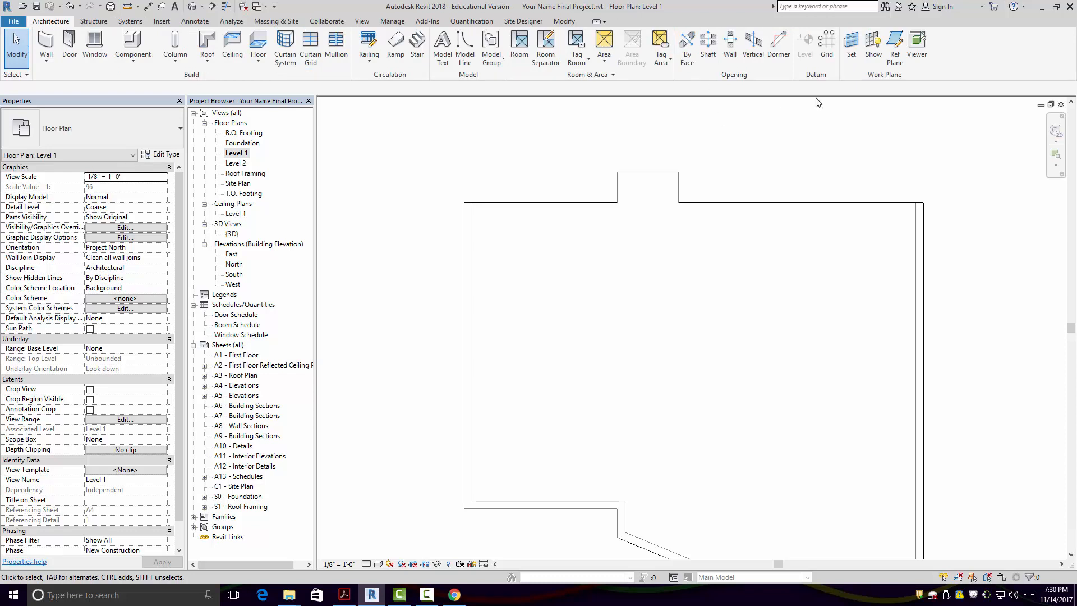
{"action": "left_click", "coordinate": [827, 40]}
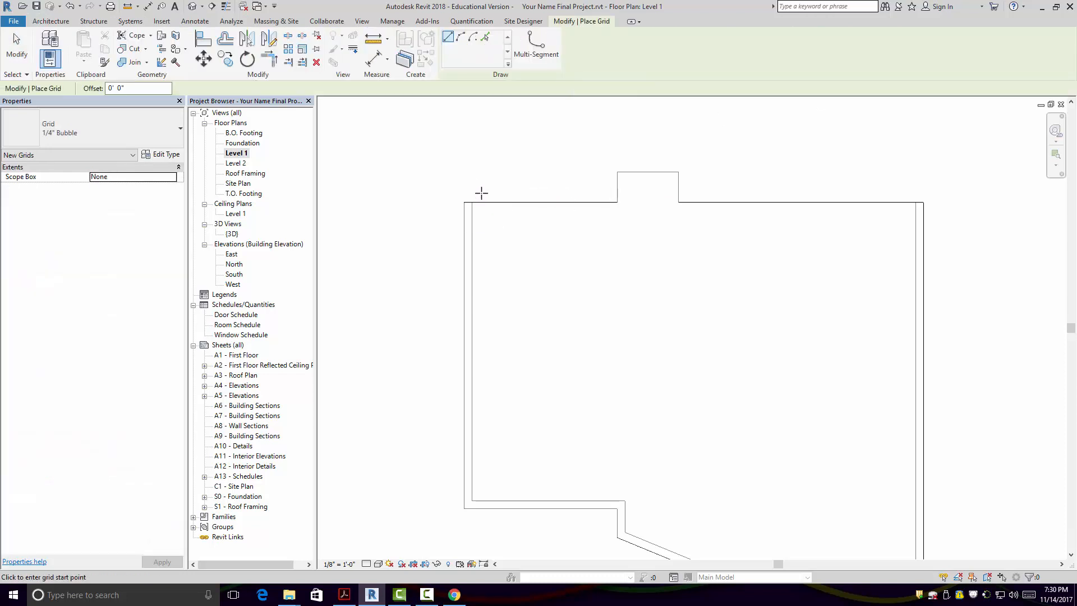
{"action": "left_click", "coordinate": [478, 514]}
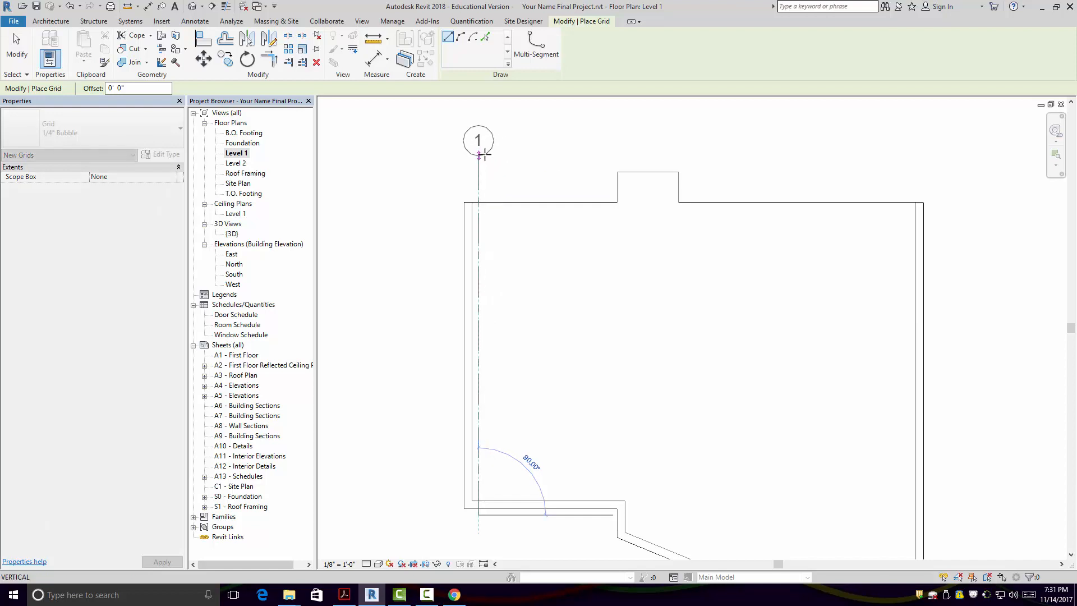
{"action": "scroll", "coordinate": [491, 154], "scroll_direction": "down", "scroll_amount": 3}
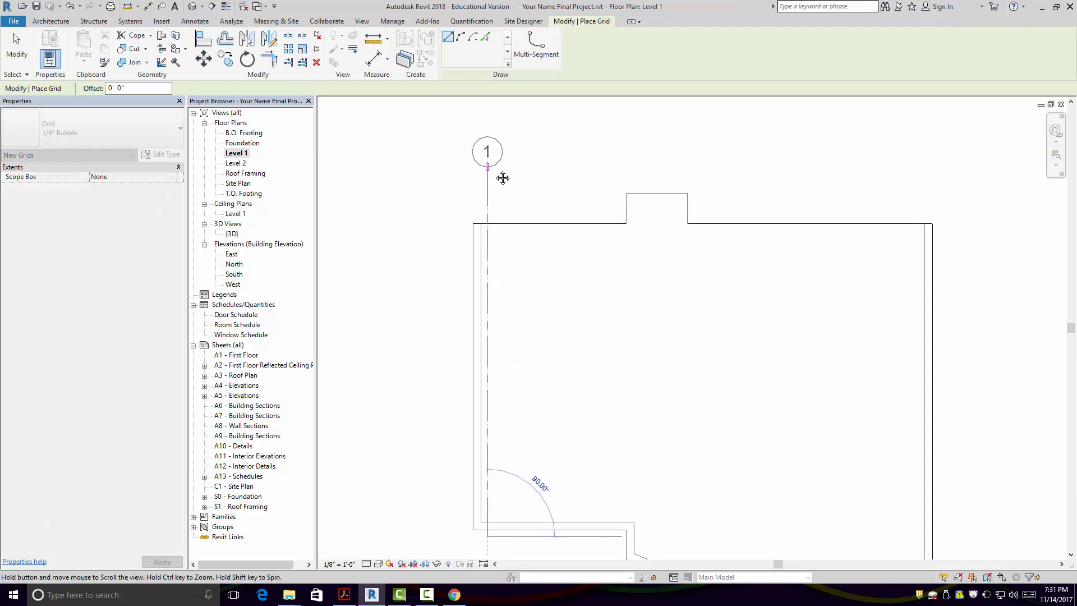
{"action": "middle_click_drag", "start_coordinate": [491, 168], "coordinate": [509, 210]}
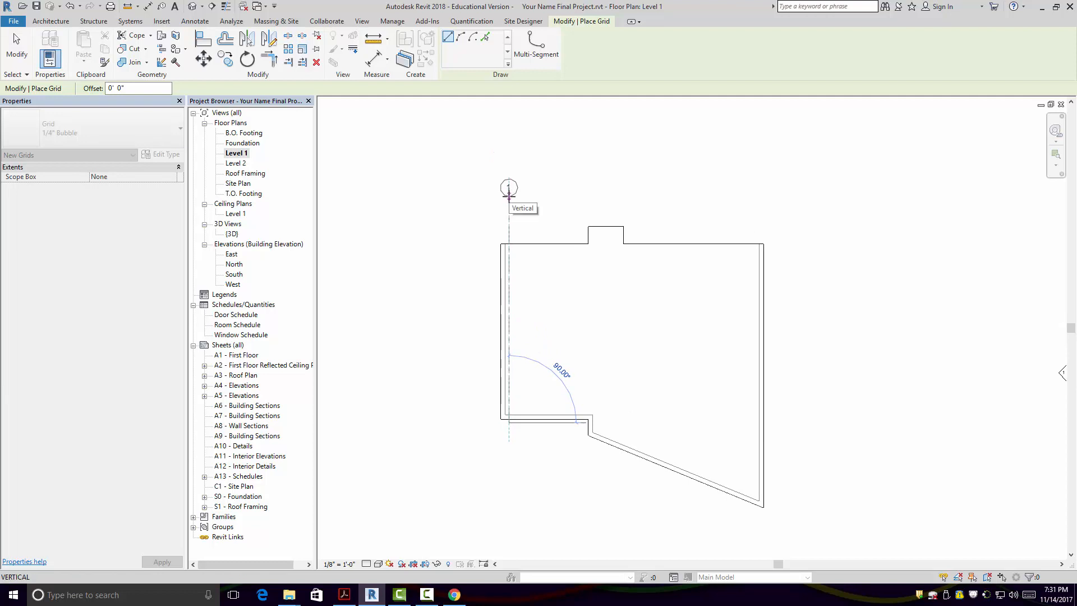
{"action": "left_click", "coordinate": [509, 196]}
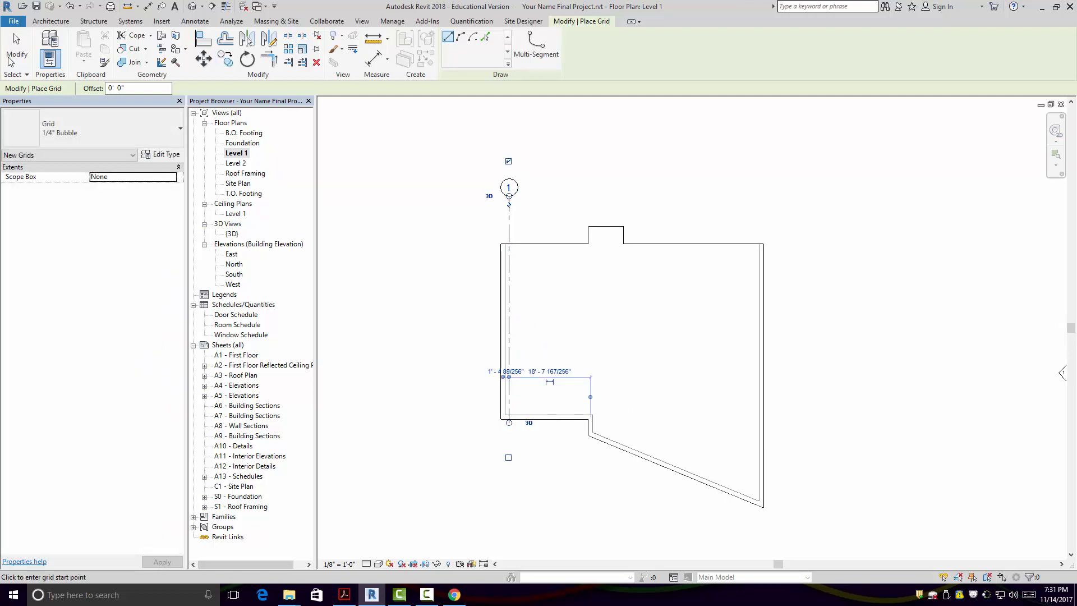
{"action": "left_click", "coordinate": [17, 55]}
{"action": "scroll", "coordinate": [519, 399], "scroll_direction": "up", "scroll_amount": 2}
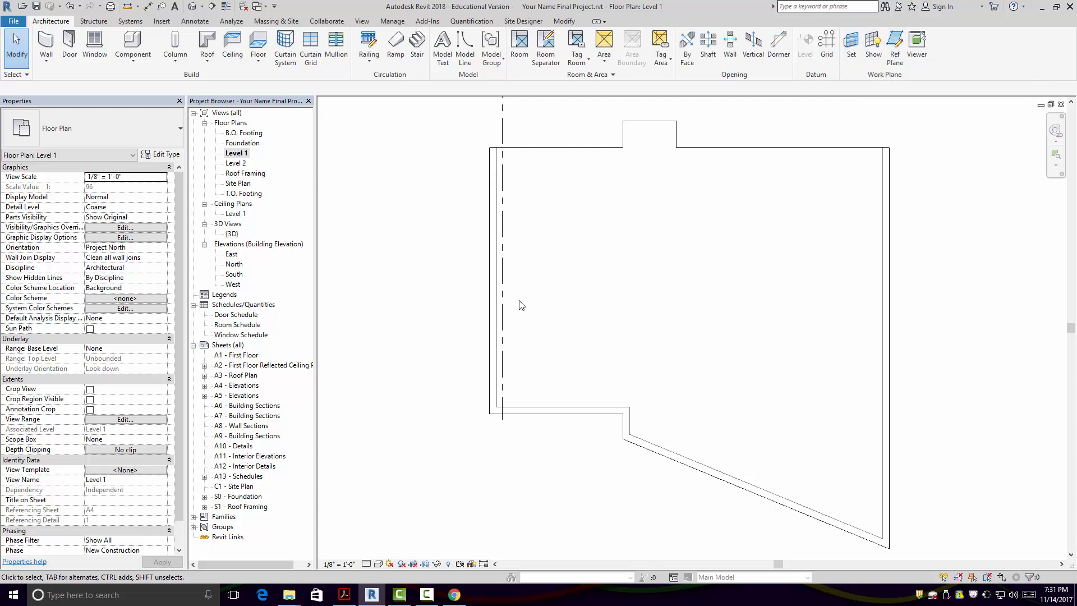
- Add an aligned dimension, referencing wall faces, from the left wall's outer face to grid line 1 above the upper wall
{"action": "middle_click_drag", "start_coordinate": [527, 286], "coordinate": [576, 388]}
{"action": "scroll", "coordinate": [576, 388], "scroll_direction": "down", "scroll_amount": 1}
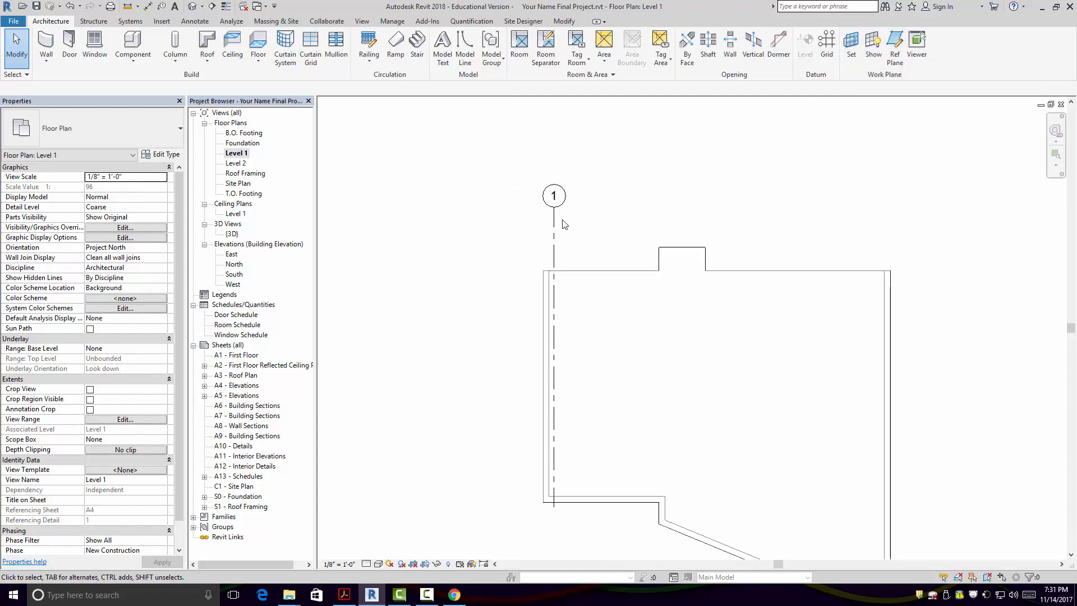
{"action": "left_click", "coordinate": [554, 377]}
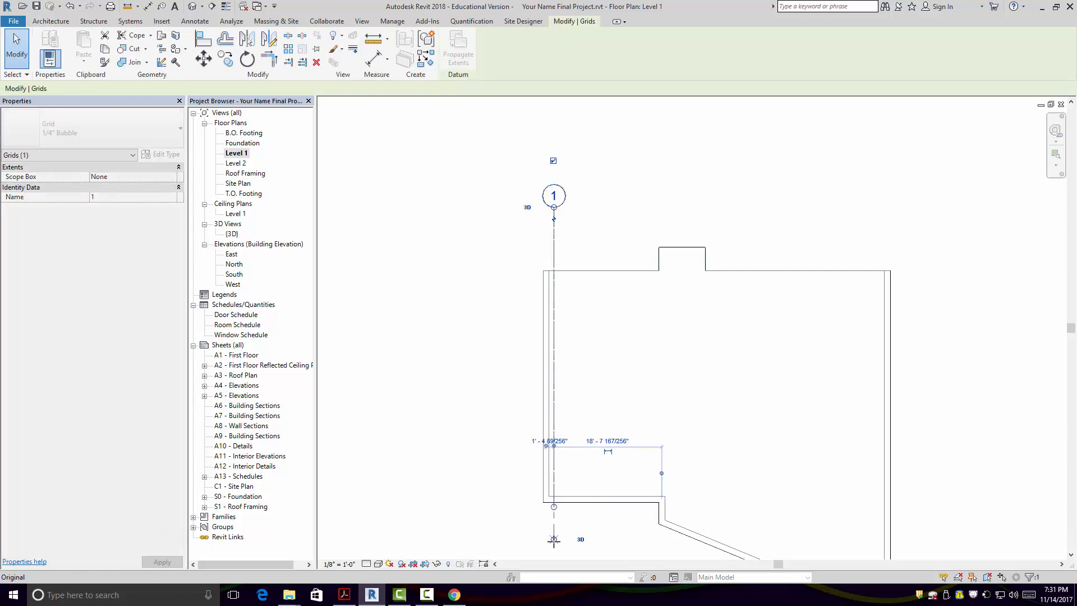
{"action": "scroll", "coordinate": [583, 359], "scroll_direction": "up", "scroll_amount": 3}
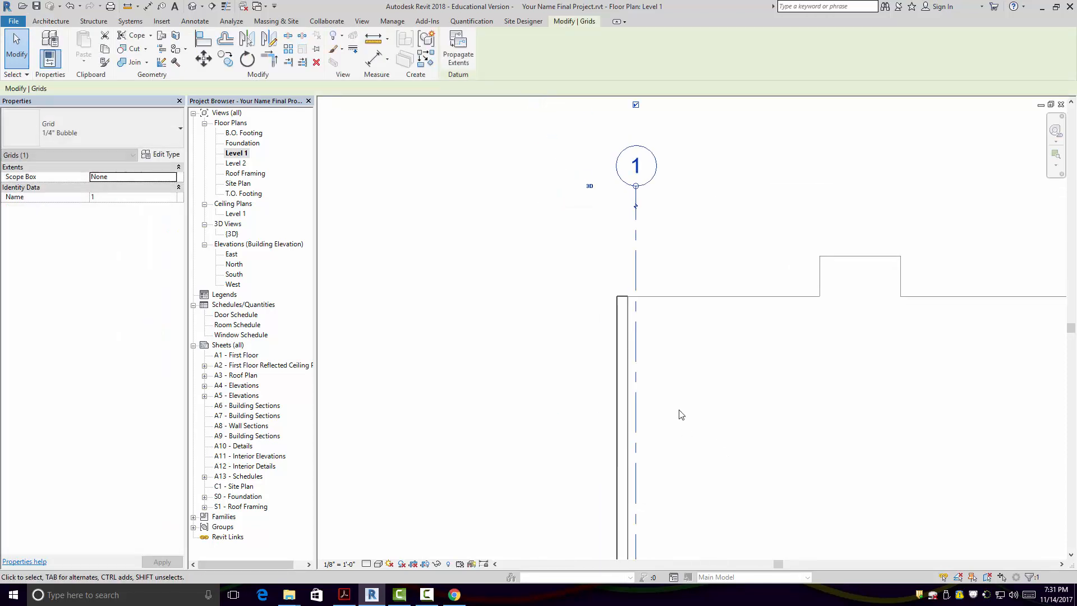
{"action": "scroll", "coordinate": [645, 401], "scroll_direction": "up", "scroll_amount": 2}
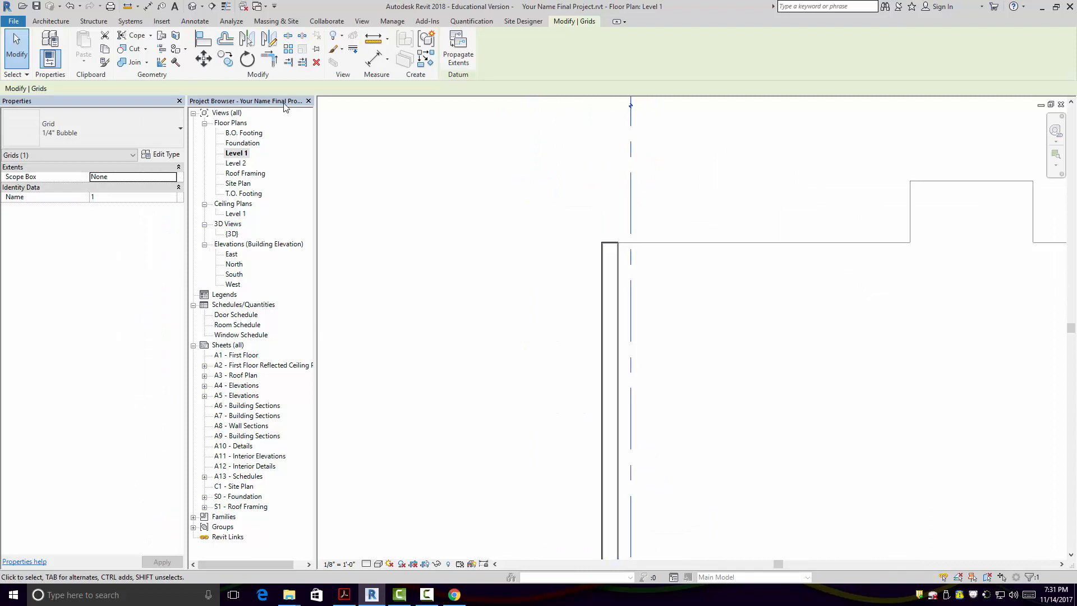
{"action": "left_click", "coordinate": [147, 6]}
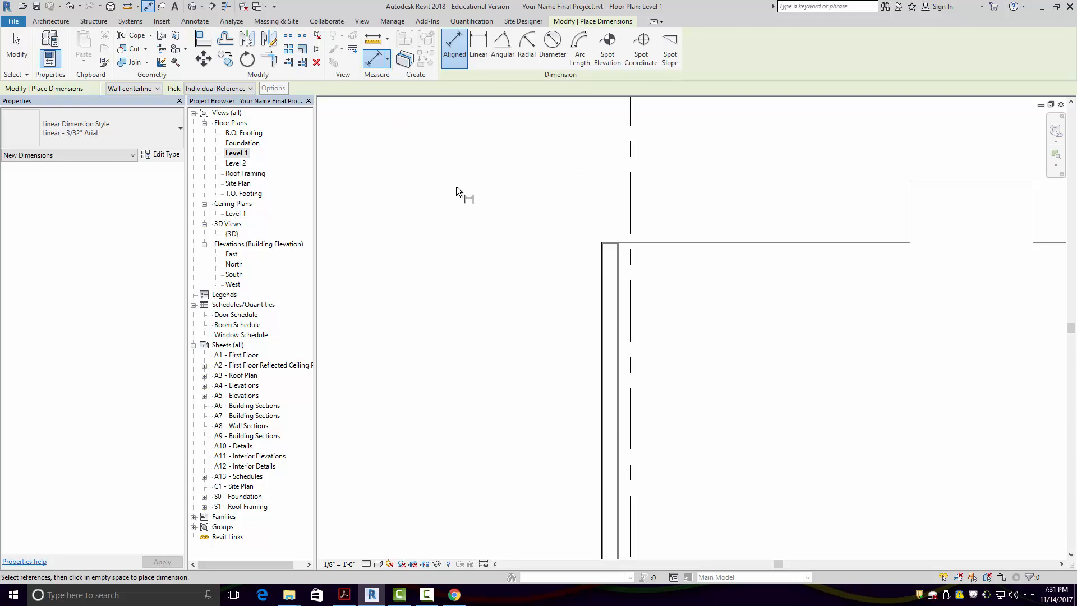
{"action": "left_click", "coordinate": [157, 88]}
{"action": "left_click", "coordinate": [138, 107]}
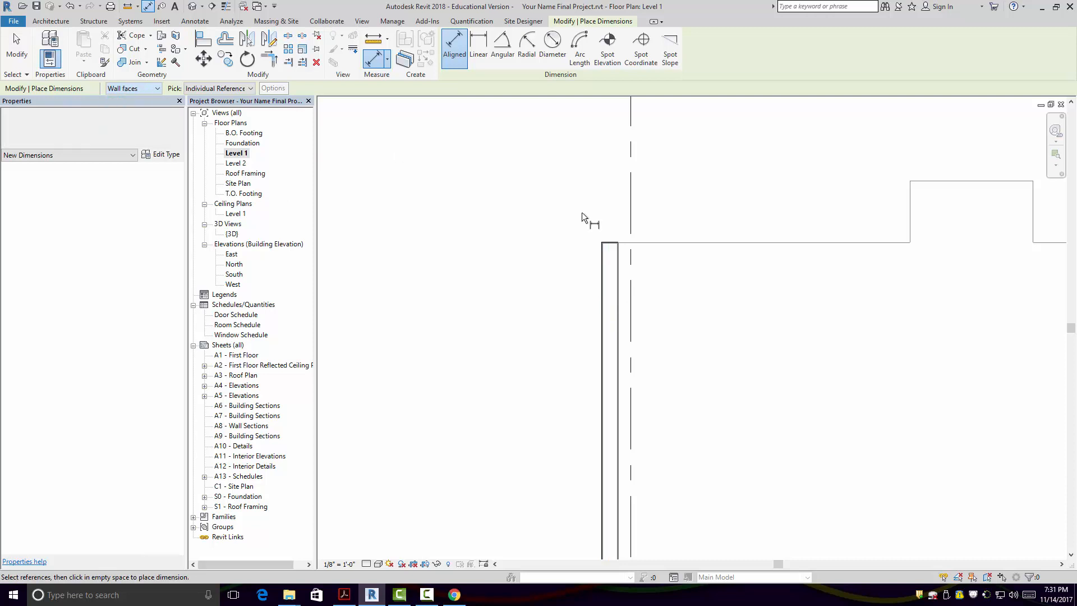
{"action": "left_click", "coordinate": [604, 251]}
{"action": "left_click", "coordinate": [632, 204]}
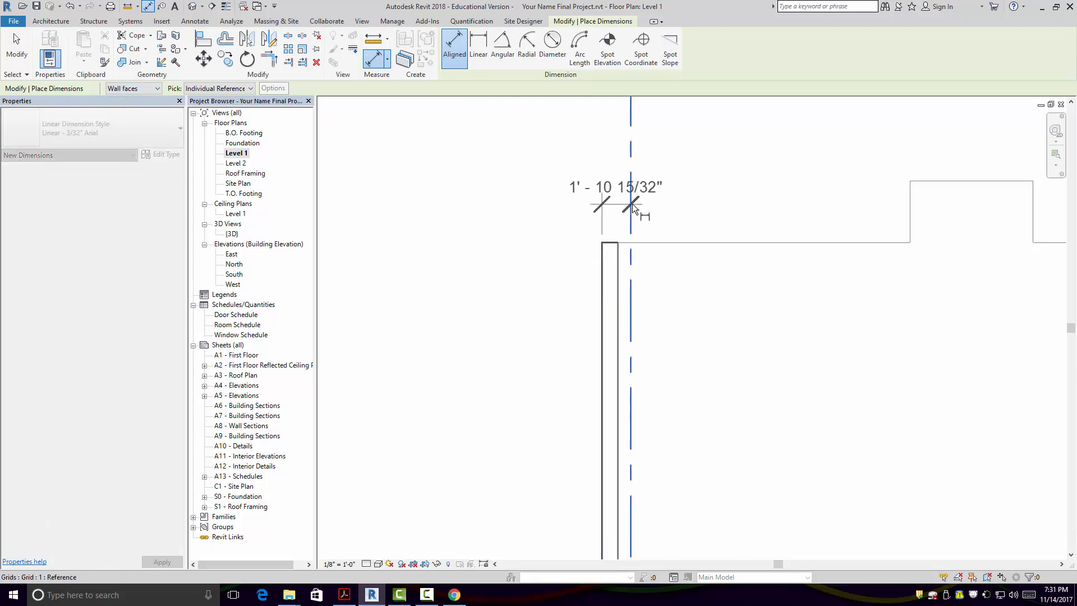
{"action": "left_click", "coordinate": [681, 197]}
{"action": "key", "text": "Escape"}
{"action": "key", "text": "Escape"}
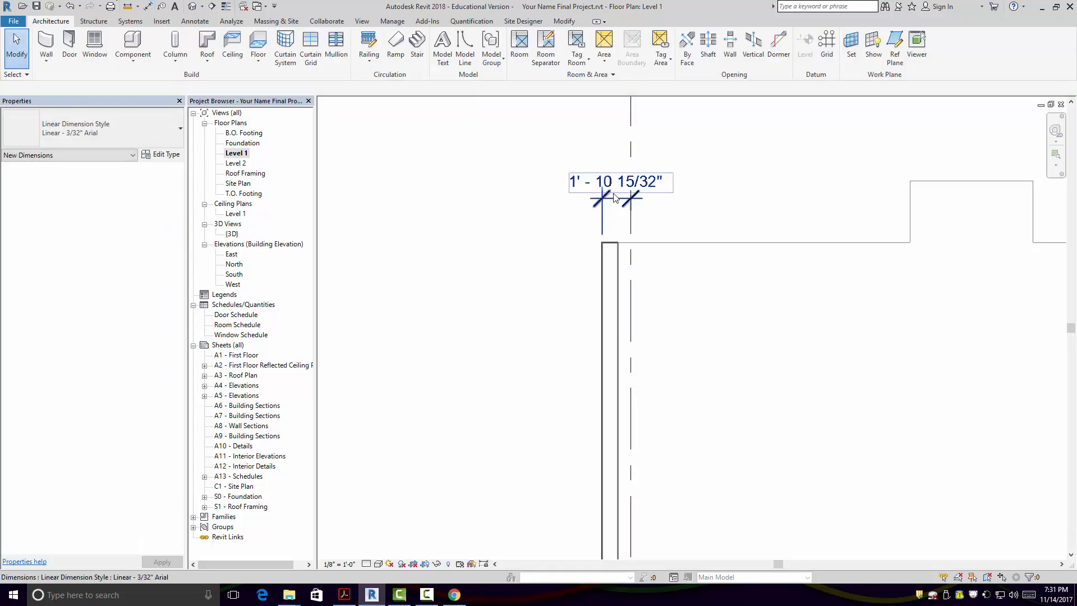
- Set the distance between the left wall's outer face and grid line 1 to 1'-4"
{"action": "left_click", "coordinate": [630, 193]}
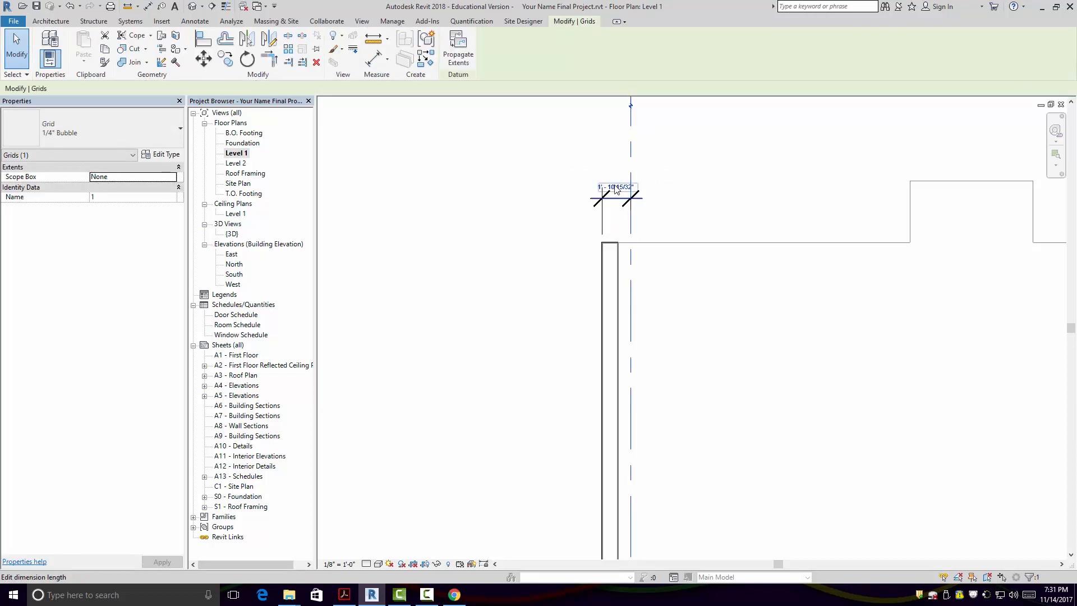
{"action": "left_click", "coordinate": [616, 188]}
{"action": "left_click_drag", "start_coordinate": [639, 183], "coordinate": [605, 183]}
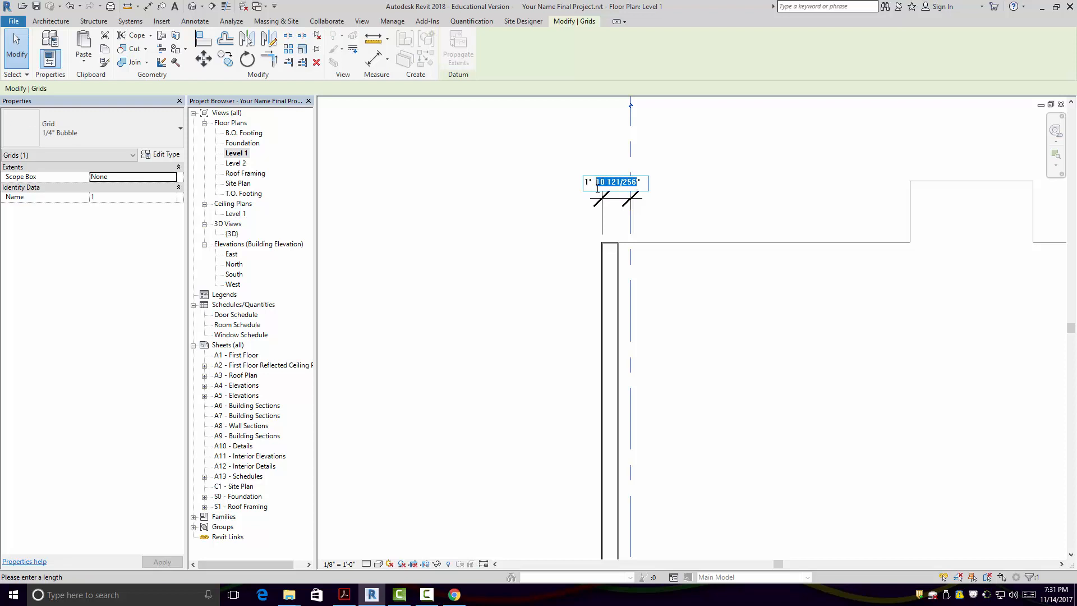
{"action": "type", "text": "4"}
{"action": "key", "text": "Return"}
{"action": "scroll", "coordinate": [731, 171], "scroll_direction": "down", "scroll_amount": 3}
{"action": "middle_click_drag", "start_coordinate": [705, 238], "coordinate": [666, 292]}
{"action": "scroll", "coordinate": [666, 292], "scroll_direction": "down", "scroll_amount": 1}
{"action": "scroll", "coordinate": [666, 291], "scroll_direction": "up", "scroll_amount": 3}
{"action": "left_click", "coordinate": [666, 292]}
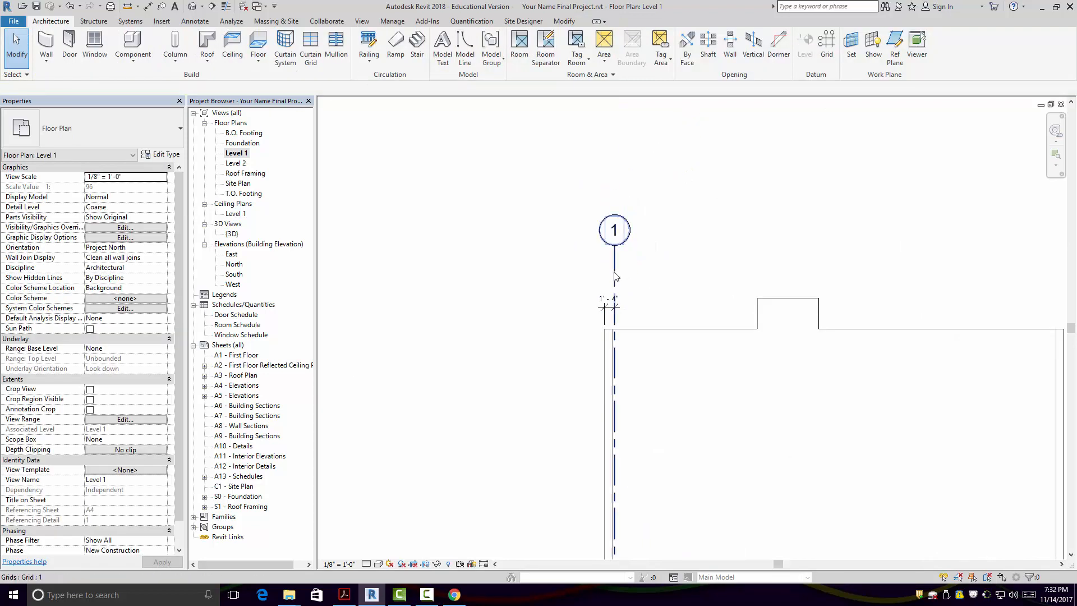
{"action": "left_click", "coordinate": [615, 275]}
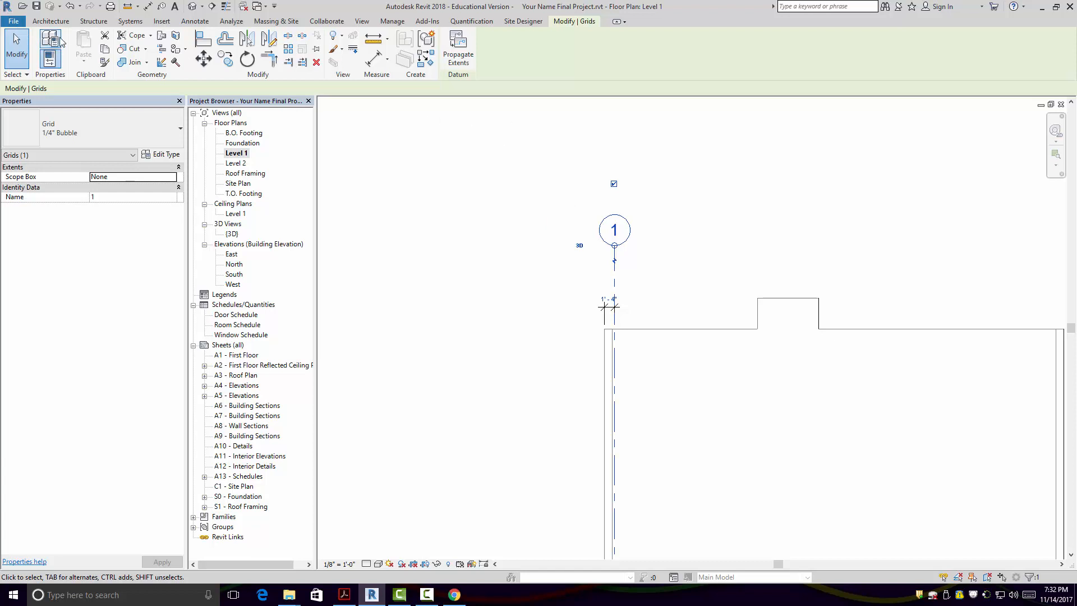
{"action": "left_click", "coordinate": [51, 21]}
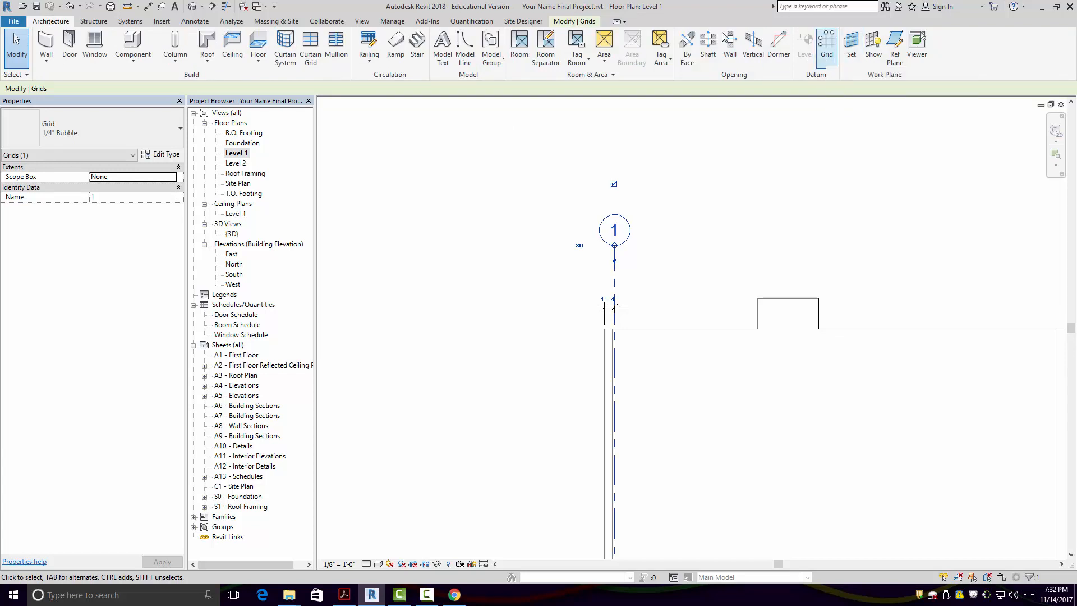
{"action": "left_click", "coordinate": [94, 21]}
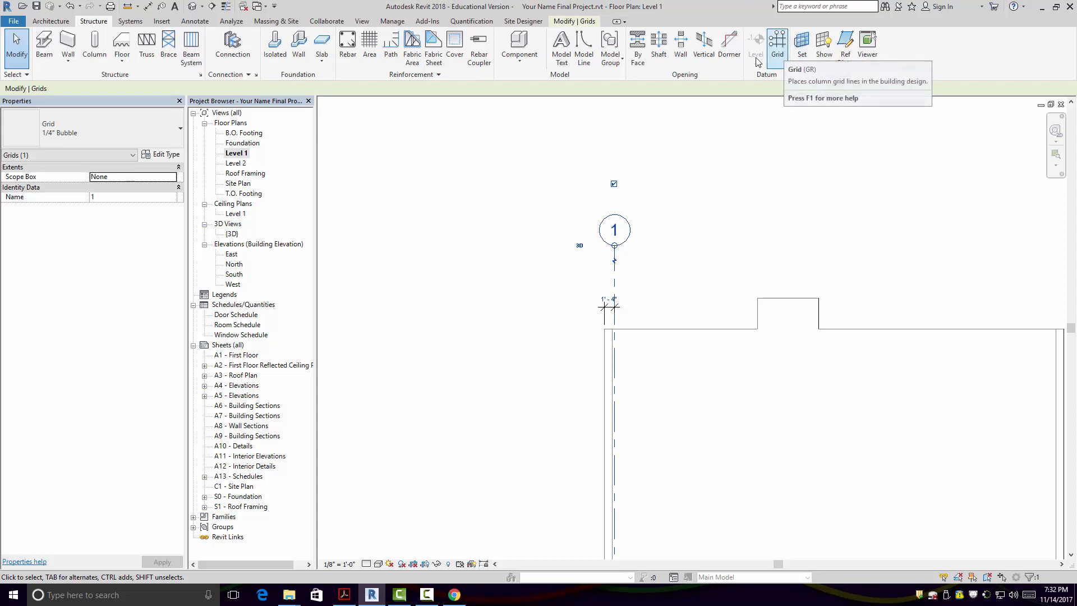
{"action": "left_click", "coordinate": [46, 21]}
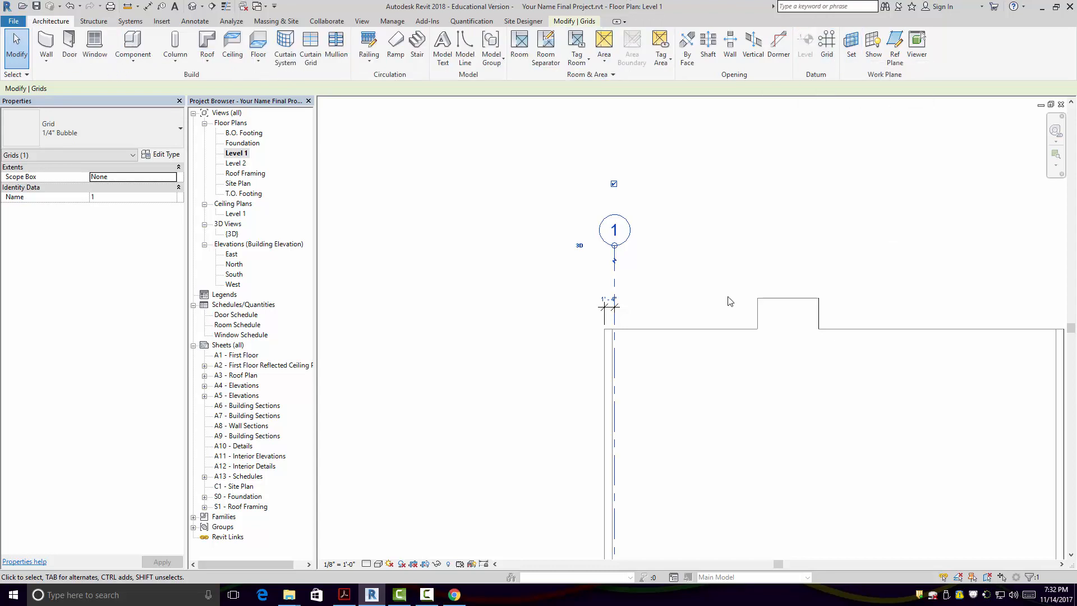
{"action": "left_click", "coordinate": [754, 214]}
- Review the type properties of grid line 1 and close them without making changes
{"action": "left_click", "coordinate": [616, 268]}
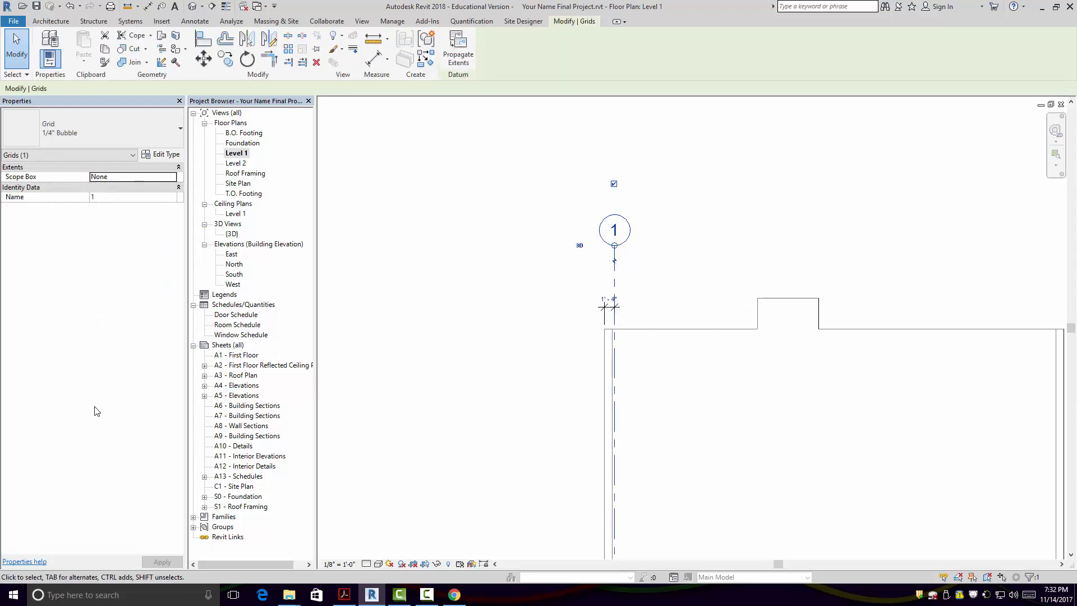
{"action": "left_click", "coordinate": [161, 155]}
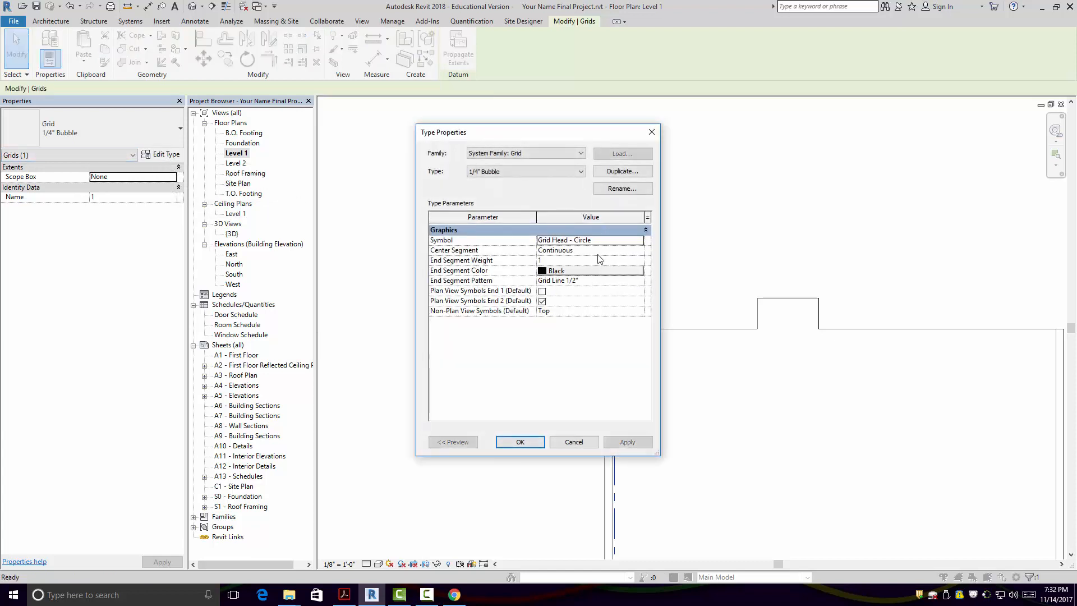
{"action": "left_click", "coordinate": [574, 442]}
{"action": "left_click", "coordinate": [686, 293]}
{"action": "scroll", "coordinate": [692, 298], "scroll_direction": "up", "scroll_amount": 3}
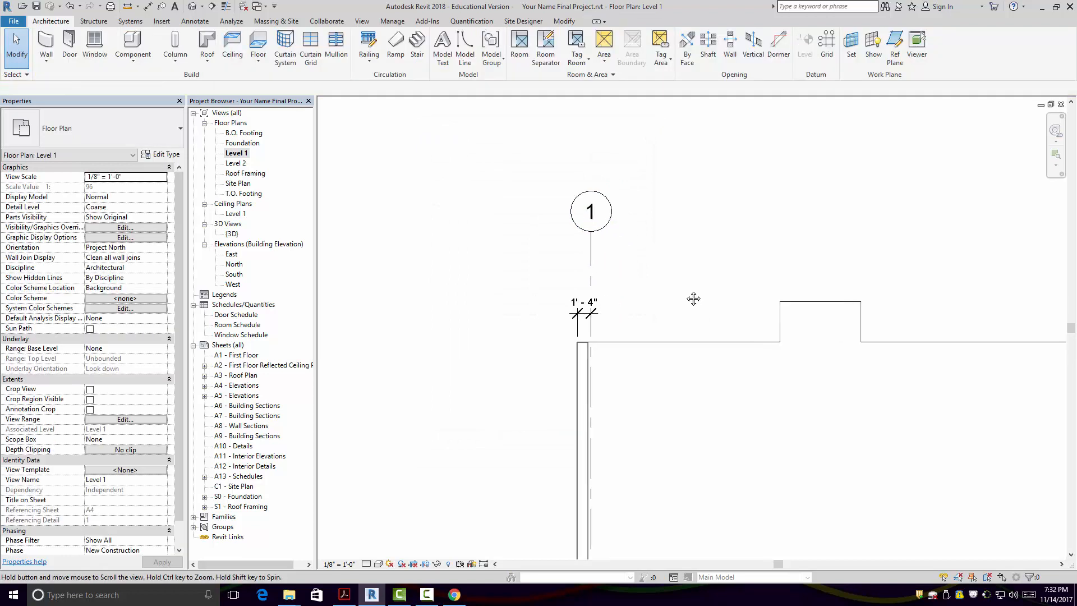
{"action": "left_click", "coordinate": [587, 255]}
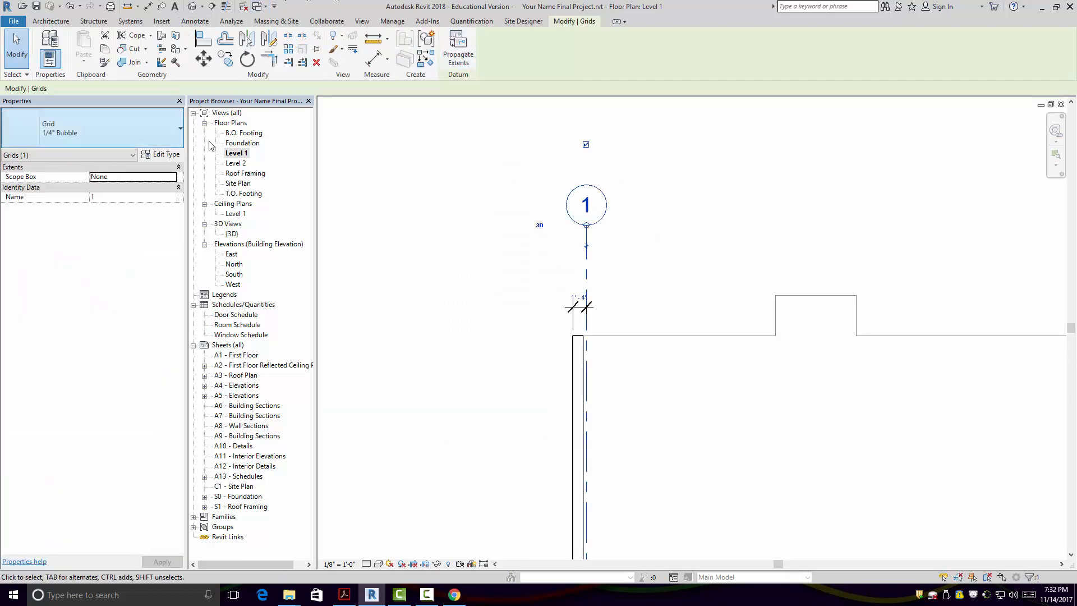
{"action": "left_click", "coordinate": [225, 58]}
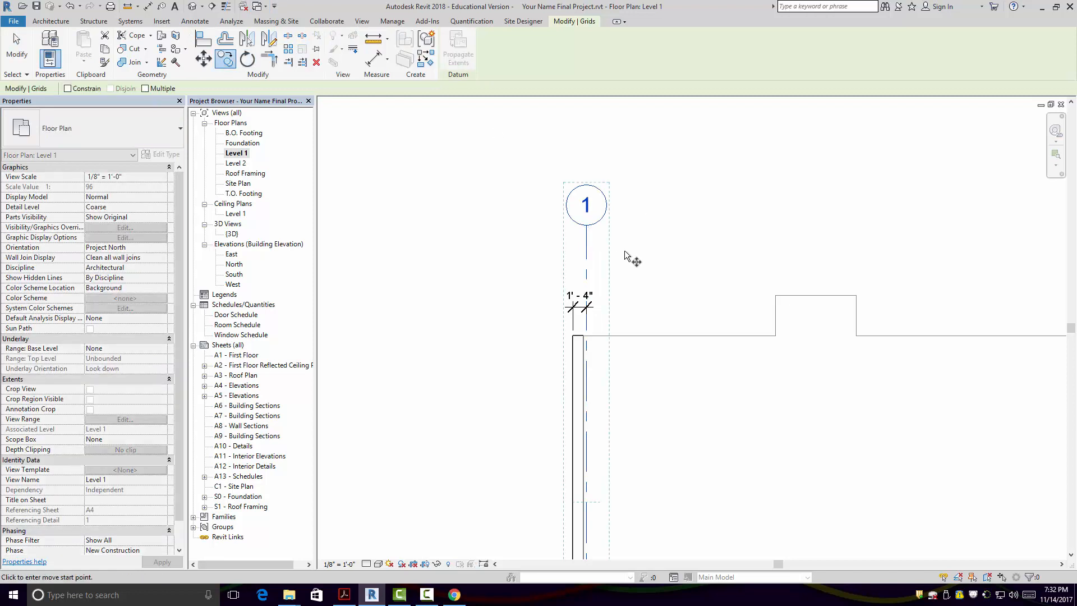
{"action": "left_click", "coordinate": [587, 250]}
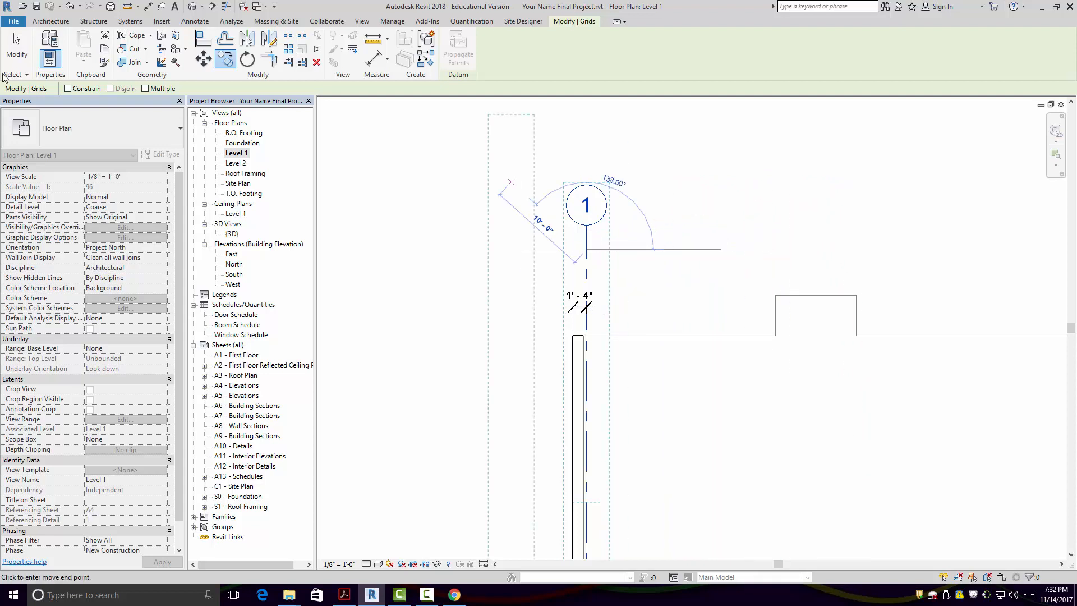
{"action": "left_click", "coordinate": [18, 52]}
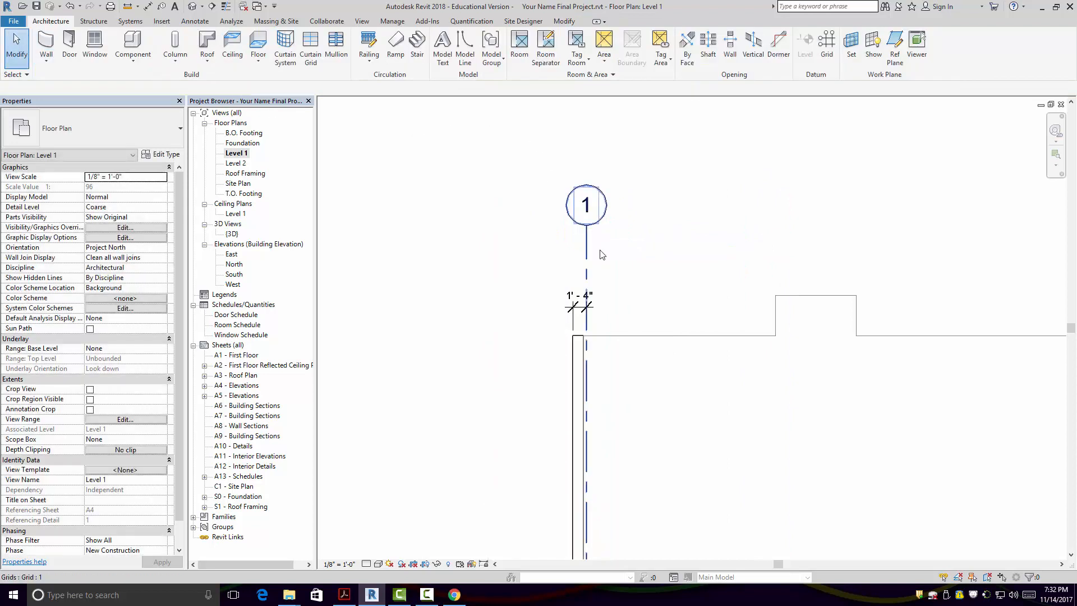
- Array grid line 1 horizontally to the right as a grouped linear array, placing the second grid line 20'-0" away
{"action": "scroll", "coordinate": [609, 252], "scroll_direction": "down", "scroll_amount": 2}
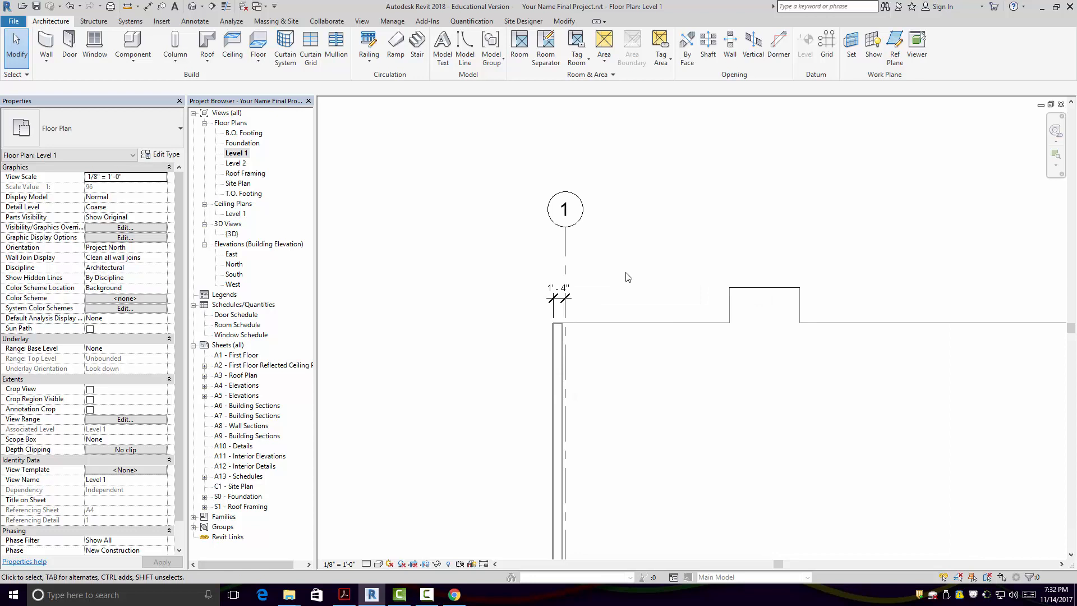
{"action": "scroll", "coordinate": [570, 269], "scroll_direction": "up", "scroll_amount": 2}
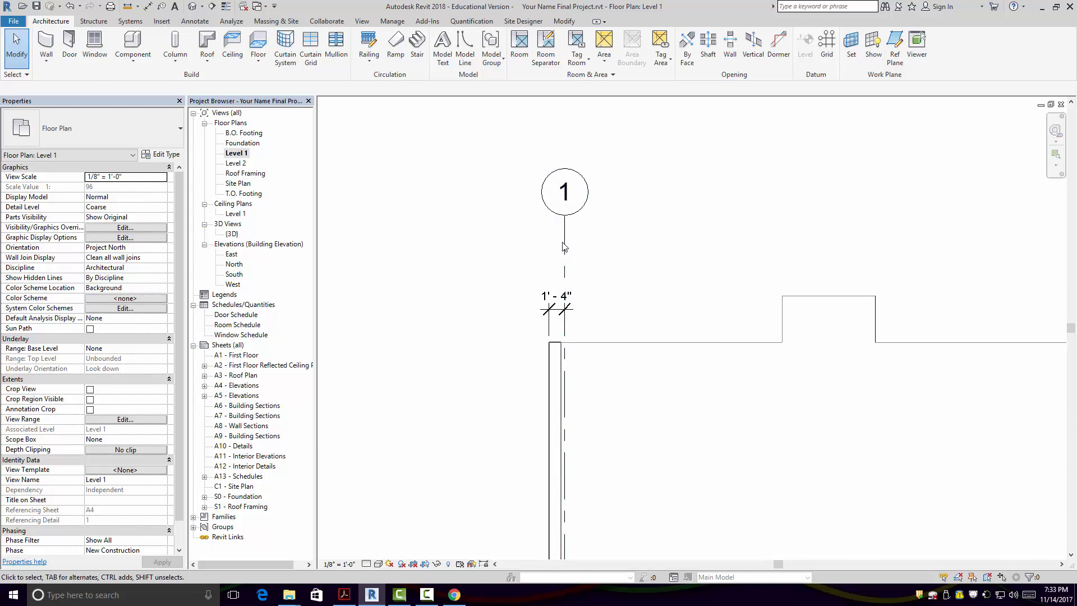
{"action": "left_click", "coordinate": [565, 241]}
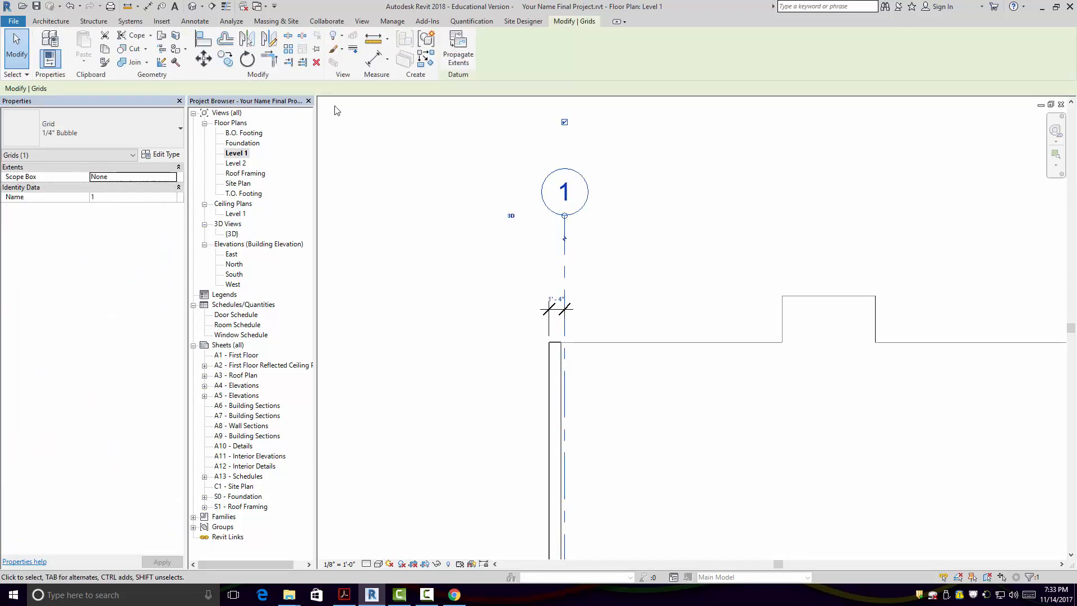
{"action": "left_click", "coordinate": [288, 50]}
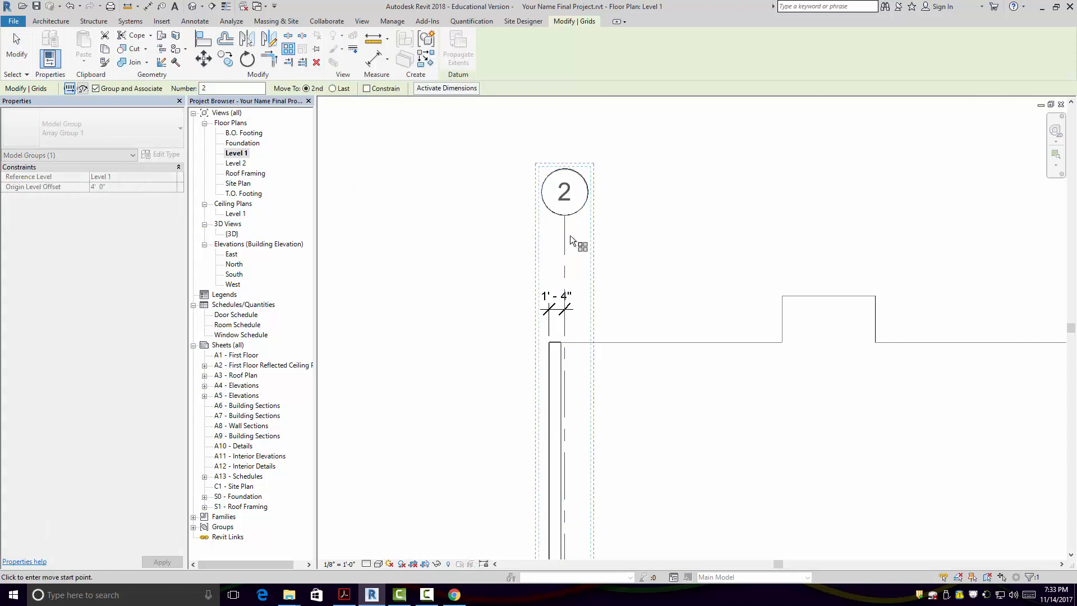
{"action": "left_click", "coordinate": [569, 236]}
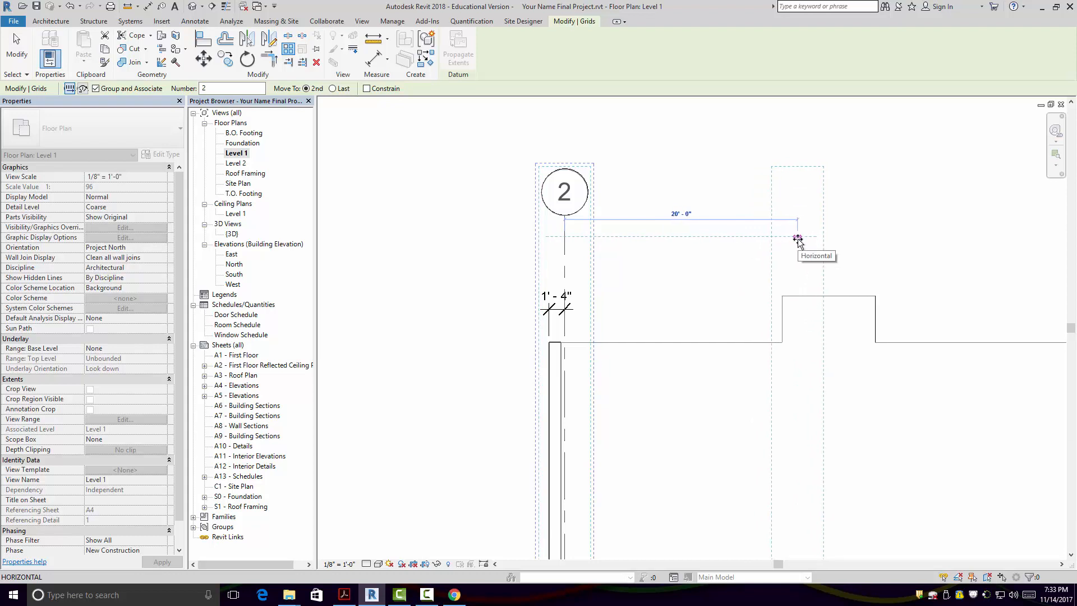
{"action": "left_click", "coordinate": [797, 240]}
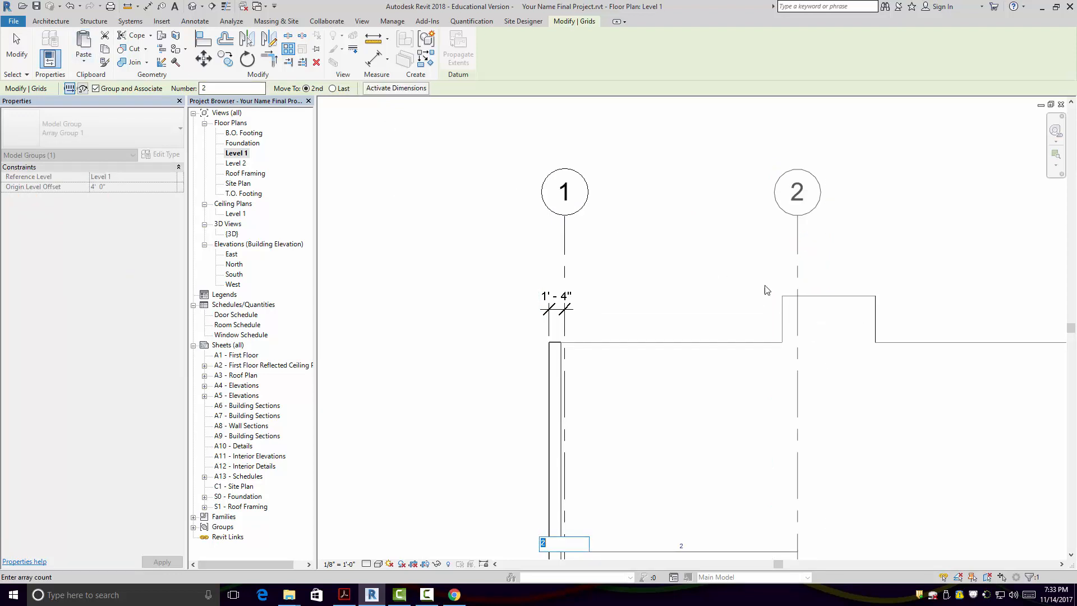
- Set the grid array count to 4 so vertical grid lines span the width of the building
{"action": "scroll", "coordinate": [812, 299], "scroll_direction": "down", "scroll_amount": 2}
{"action": "middle_click_drag", "start_coordinate": [816, 304], "coordinate": [779, 307]}
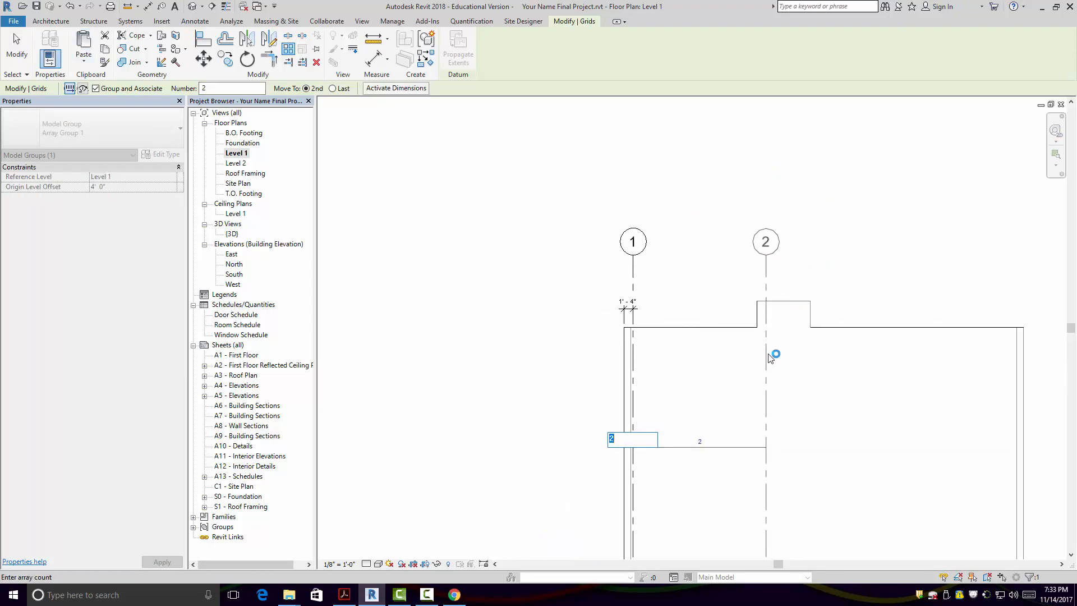
{"action": "middle_click_drag", "start_coordinate": [663, 453], "coordinate": [610, 360]}
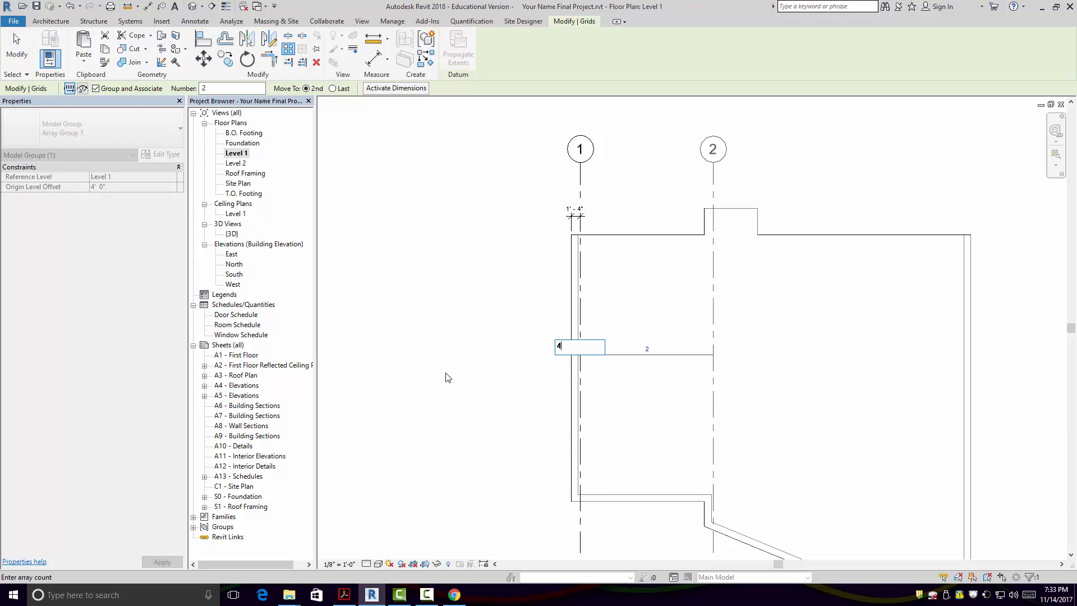
{"action": "key", "text": "Return"}
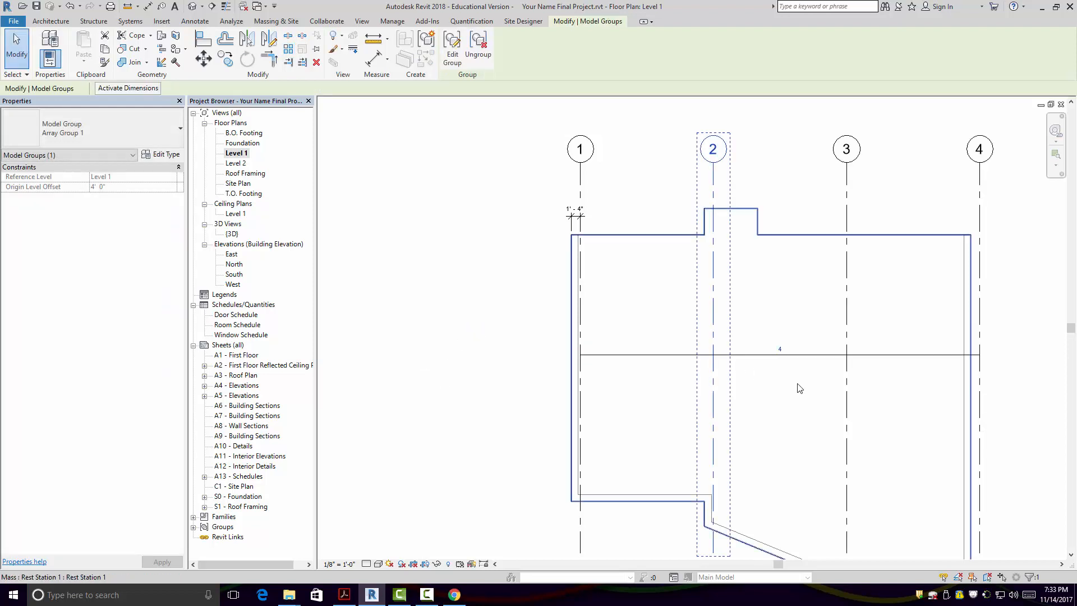
{"action": "middle_click_drag", "start_coordinate": [831, 388], "coordinate": [856, 347]}
{"action": "scroll", "coordinate": [844, 413], "scroll_direction": "down", "scroll_amount": 4}
{"action": "scroll", "coordinate": [864, 411], "scroll_direction": "up", "scroll_amount": 1}
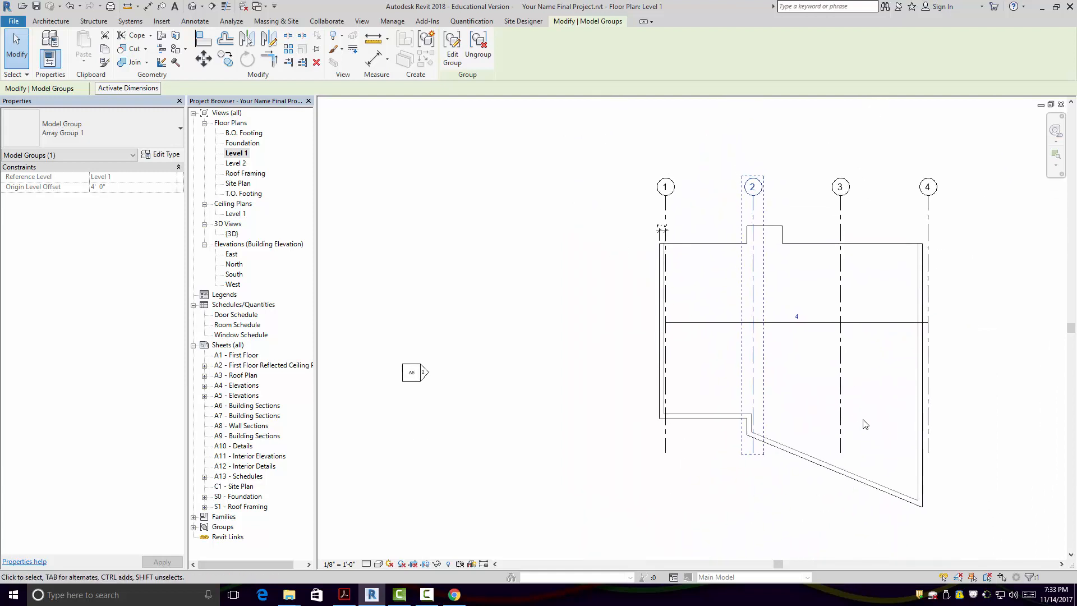
{"action": "middle_click_drag", "start_coordinate": [865, 424], "coordinate": [802, 443]}
{"action": "scroll", "coordinate": [779, 224], "scroll_direction": "up", "scroll_amount": 2}
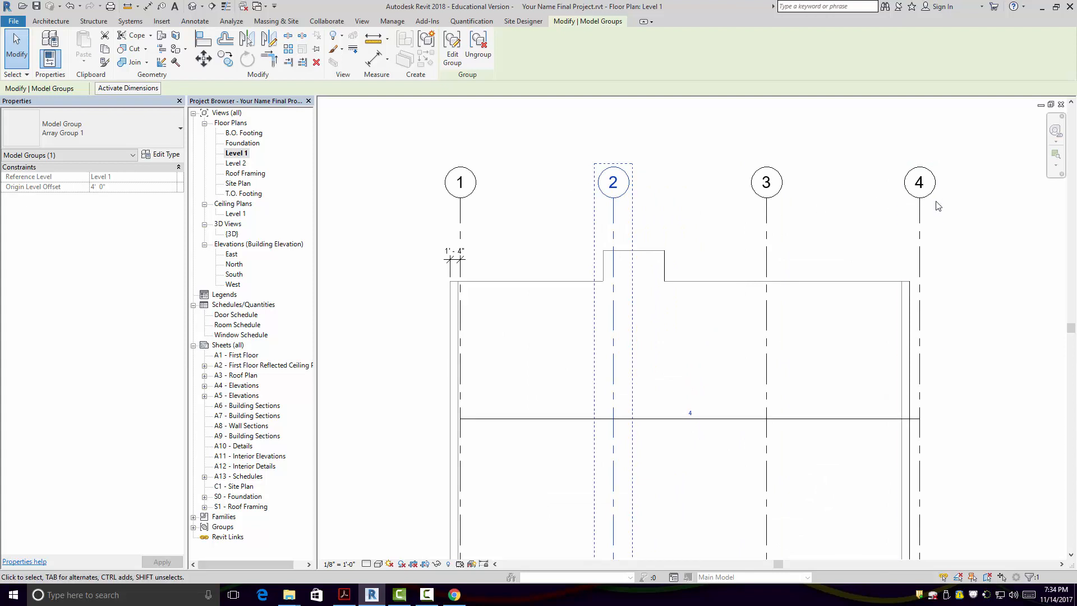
{"action": "scroll", "coordinate": [932, 197], "scroll_direction": "down", "scroll_amount": 2}
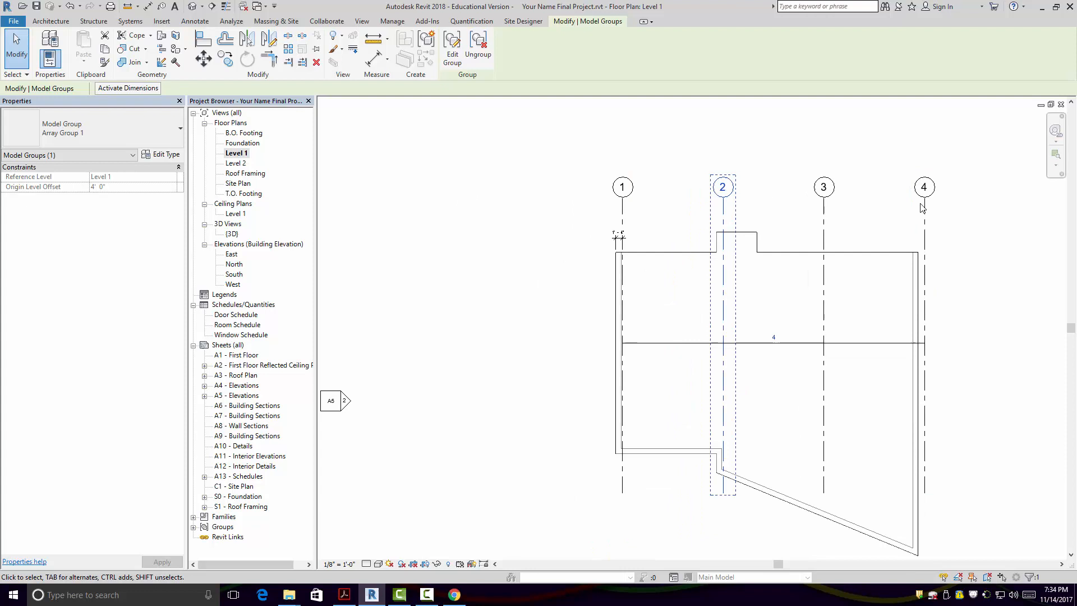
{"action": "left_click", "coordinate": [978, 247]}
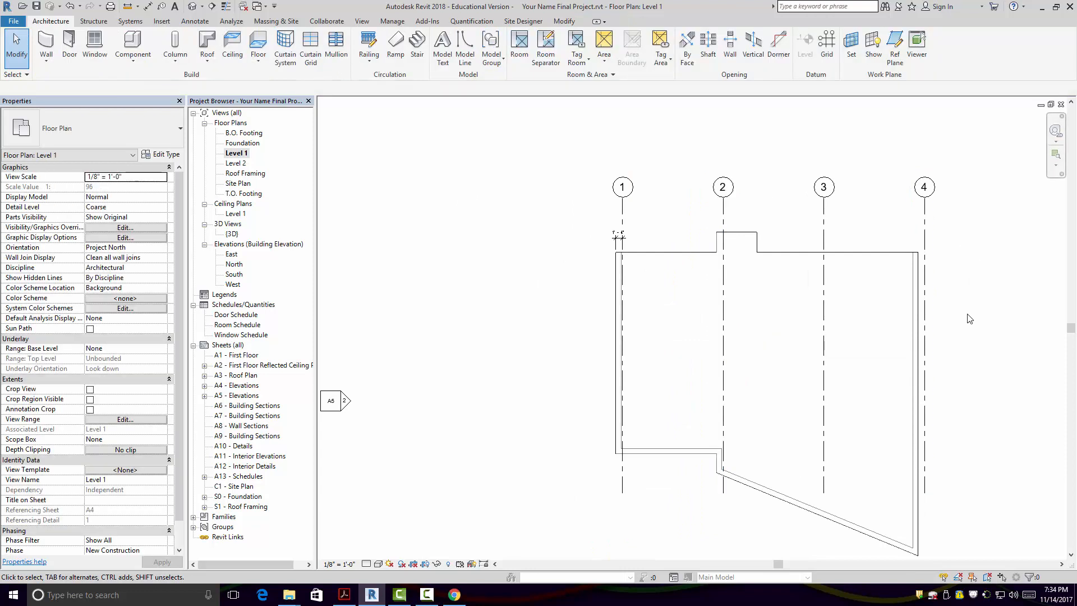
- Set the vertical grid line array's count to 10
{"action": "left_click", "coordinate": [926, 233]}
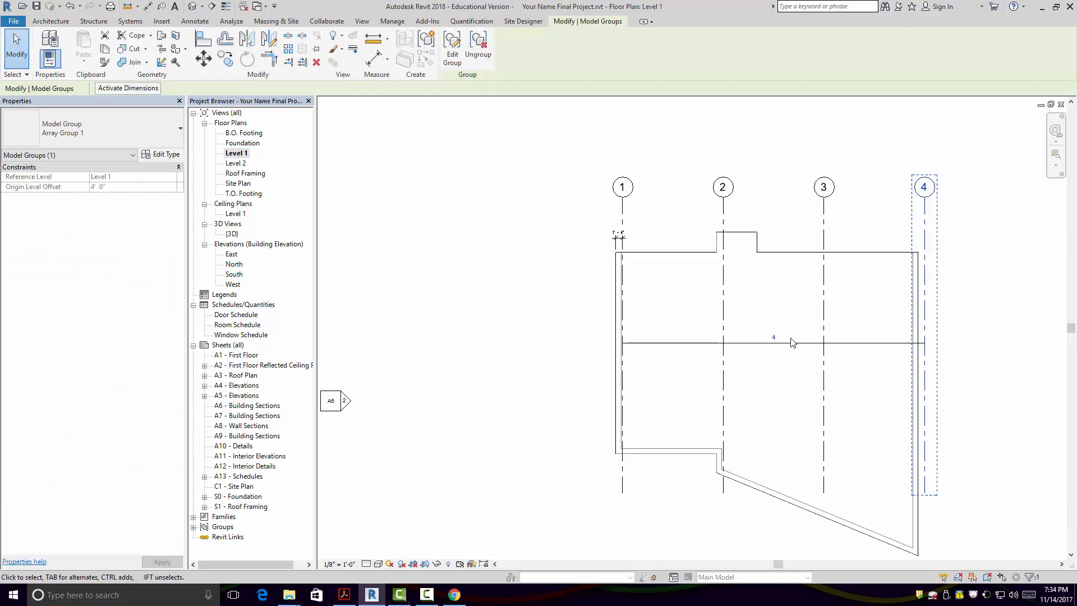
{"action": "left_click", "coordinate": [774, 337]}
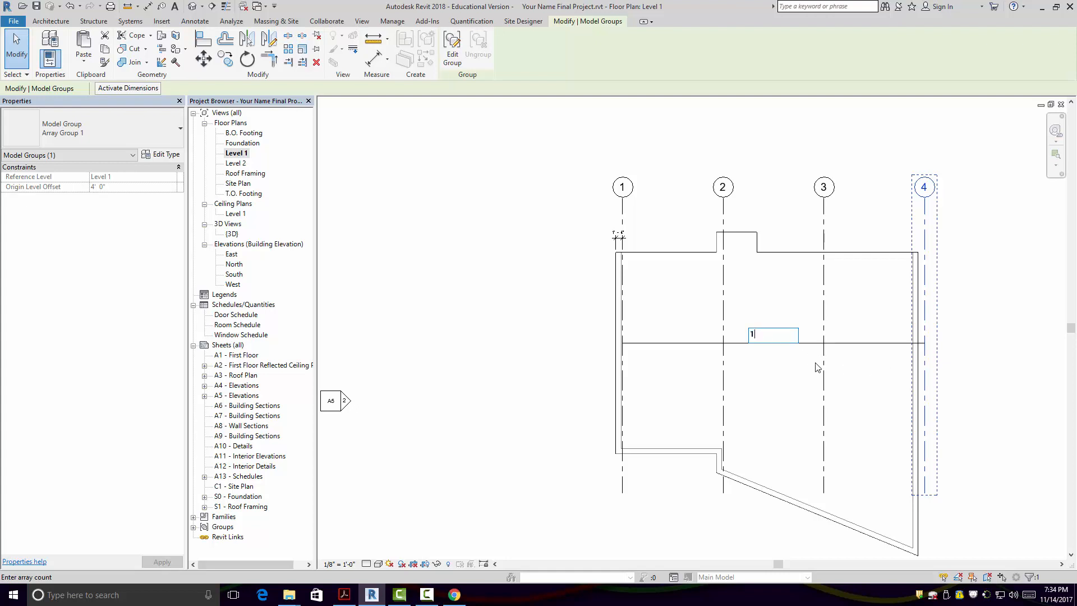
{"action": "key", "text": "Return"}
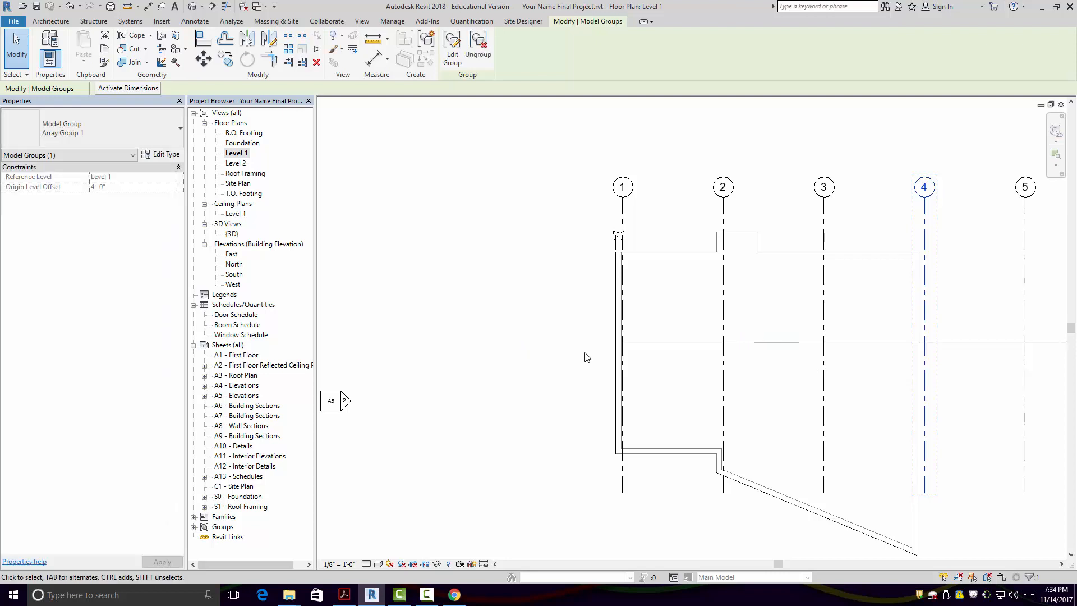
{"action": "scroll", "coordinate": [617, 370], "scroll_direction": "down", "scroll_amount": 3}
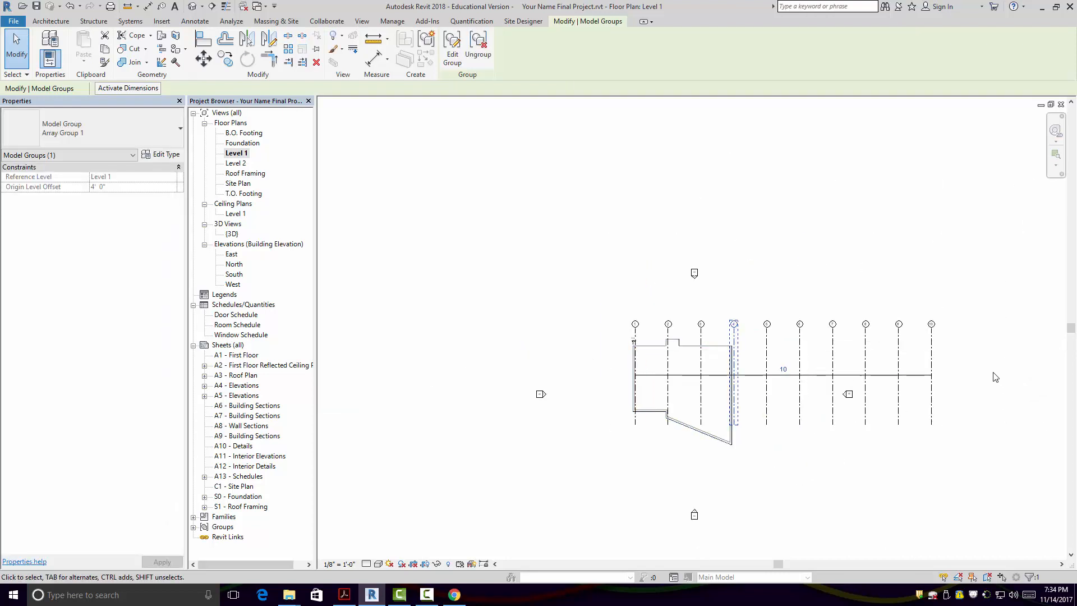
{"action": "scroll", "coordinate": [747, 406], "scroll_direction": "up", "scroll_amount": 3}
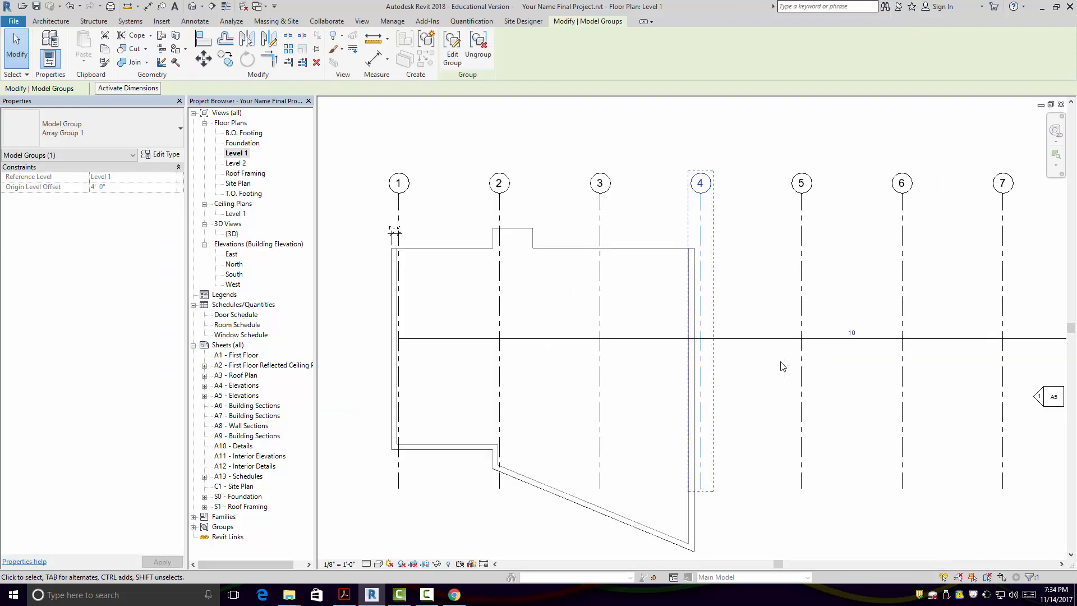
- Set the vertical grid line array's count back to 4 and clear the selection
{"action": "left_click", "coordinate": [851, 332]}
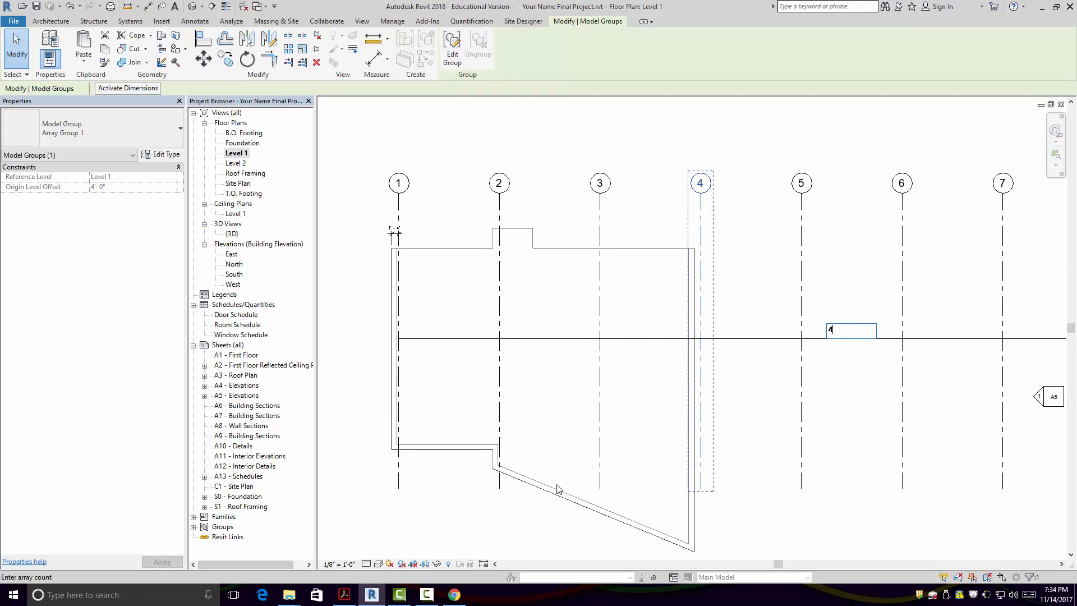
{"action": "key", "text": "Return"}
{"action": "left_click", "coordinate": [548, 518]}
{"action": "middle_click_drag", "start_coordinate": [555, 512], "coordinate": [692, 463]}
{"action": "scroll", "coordinate": [692, 463], "scroll_direction": "down", "scroll_amount": 4}
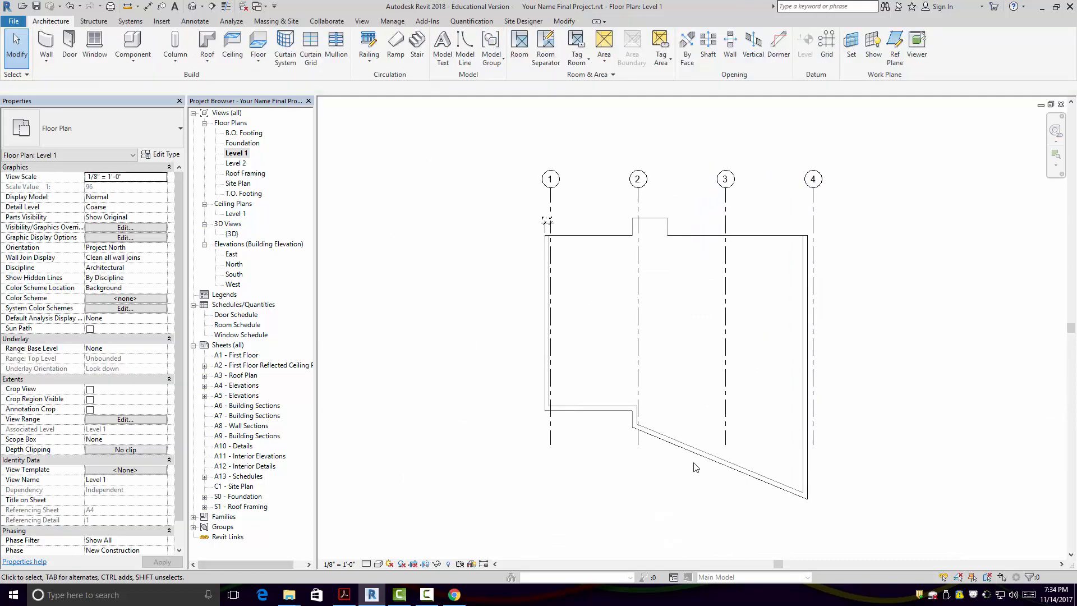
- Draw a horizontal grid line just below the building's upper edge, extending past both side walls, and finish the Grid command
{"action": "scroll", "coordinate": [634, 357], "scroll_direction": "up", "scroll_amount": 3}
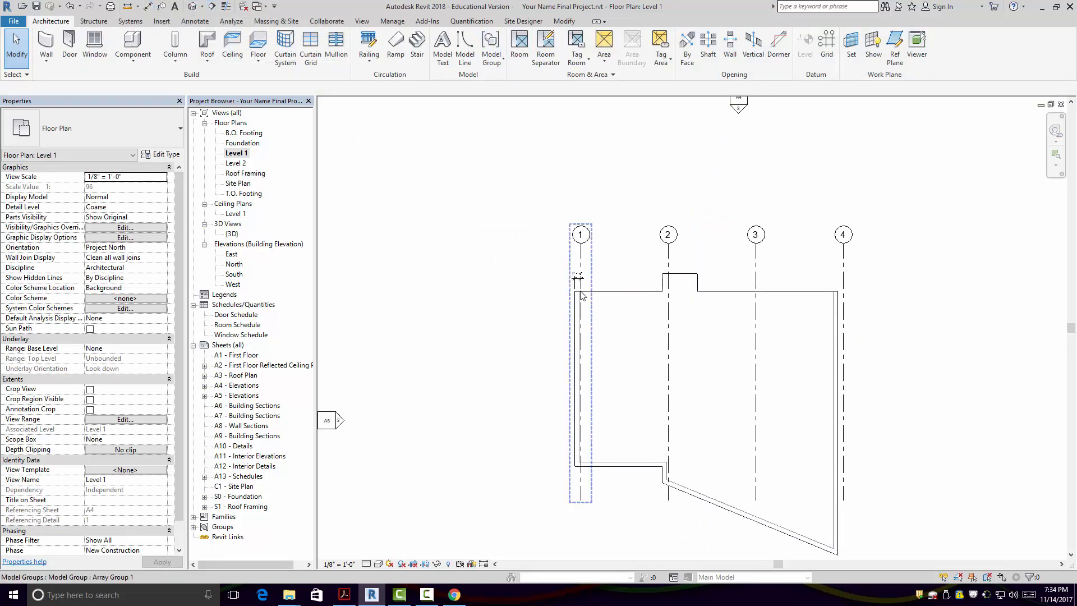
{"action": "left_click", "coordinate": [827, 44]}
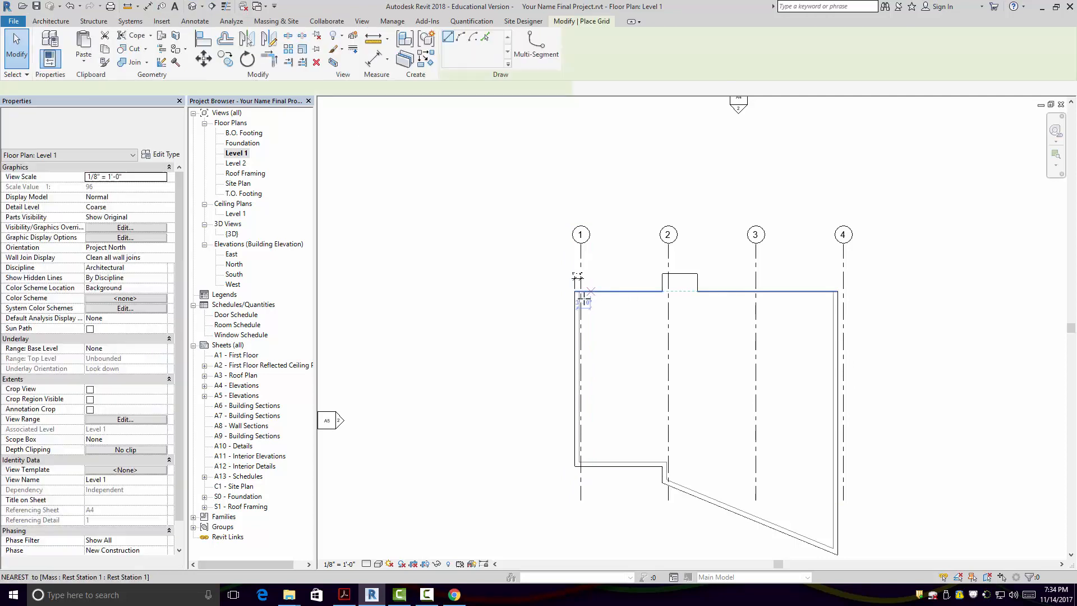
{"action": "left_click", "coordinate": [555, 299]}
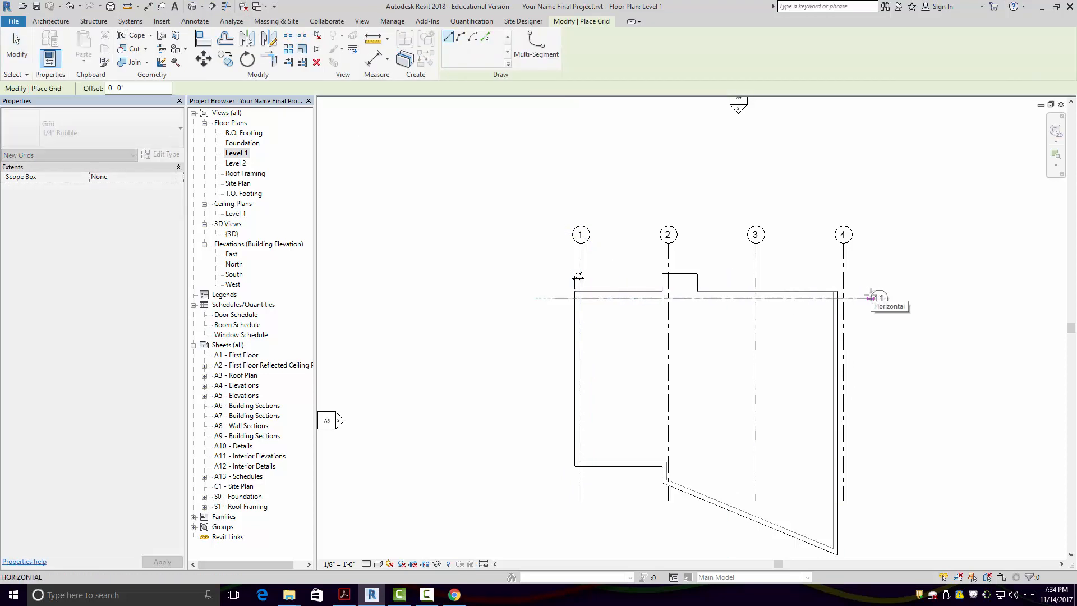
{"action": "left_click", "coordinate": [870, 297]}
{"action": "scroll", "coordinate": [871, 297], "scroll_direction": "up", "scroll_amount": 3}
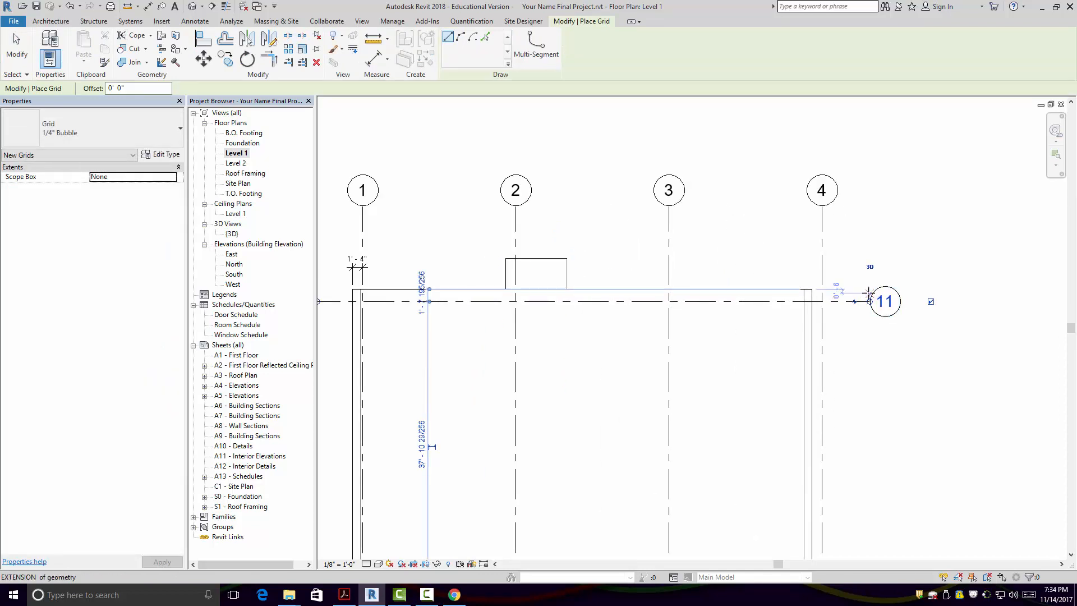
{"action": "scroll", "coordinate": [870, 297], "scroll_direction": "down", "scroll_amount": 4}
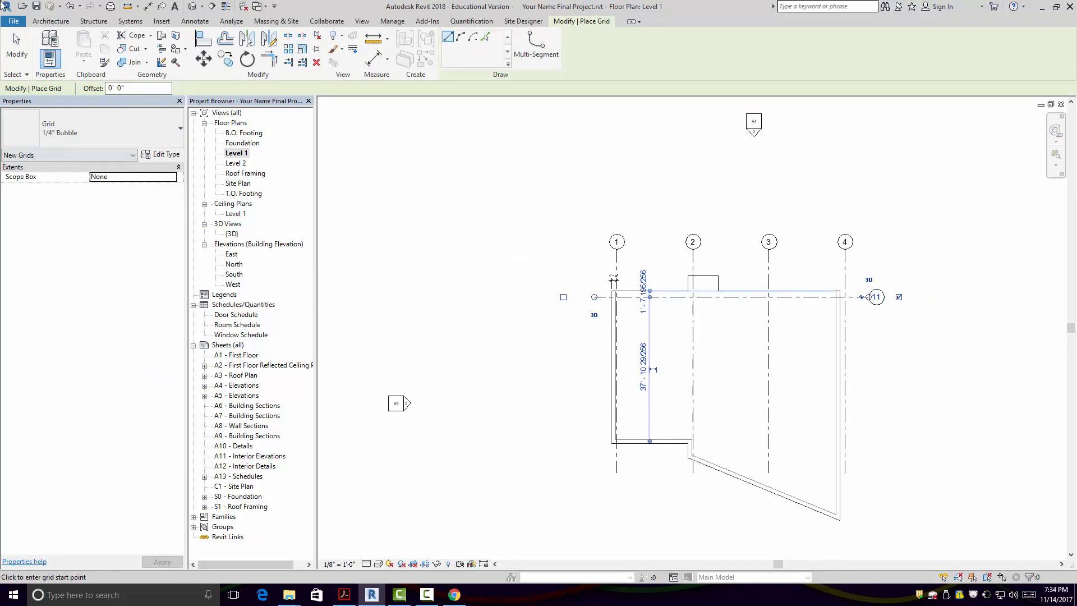
{"action": "left_click", "coordinate": [19, 55]}
{"action": "scroll", "coordinate": [875, 303], "scroll_direction": "up", "scroll_amount": 3}
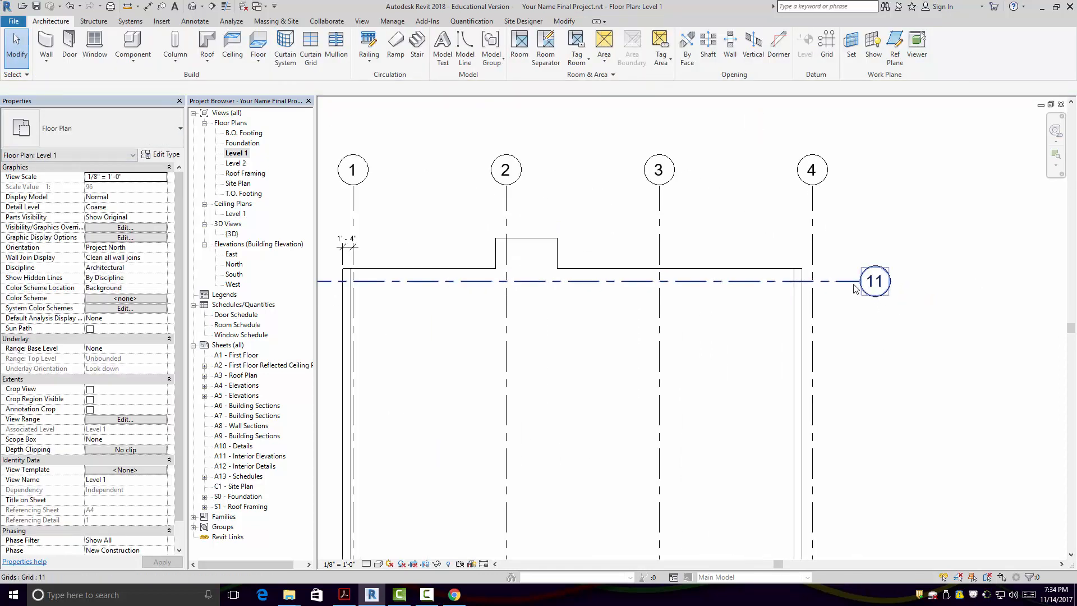
- Rename the horizontal grid line as A
{"action": "scroll", "coordinate": [860, 297], "scroll_direction": "down", "scroll_amount": 2}
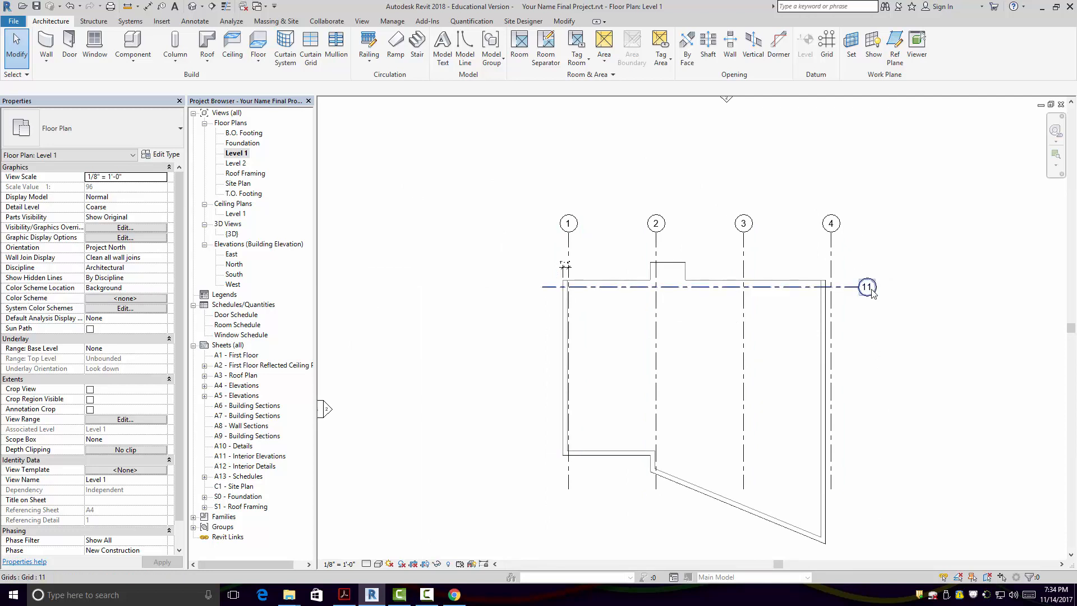
{"action": "scroll", "coordinate": [871, 292], "scroll_direction": "up", "scroll_amount": 5}
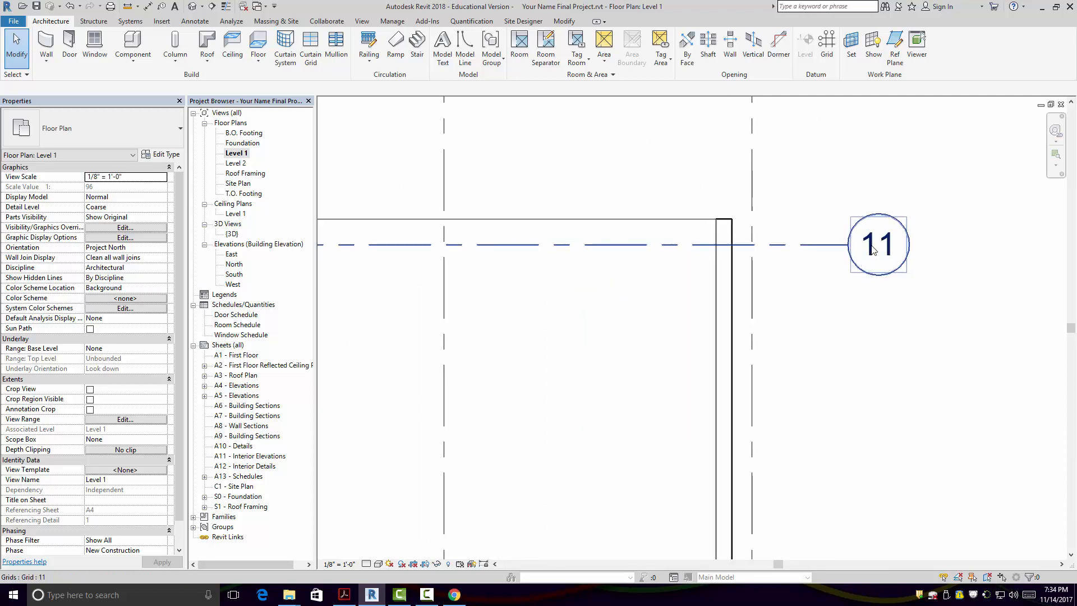
{"action": "left_click", "coordinate": [873, 249]}
{"action": "left_click", "coordinate": [882, 245]}
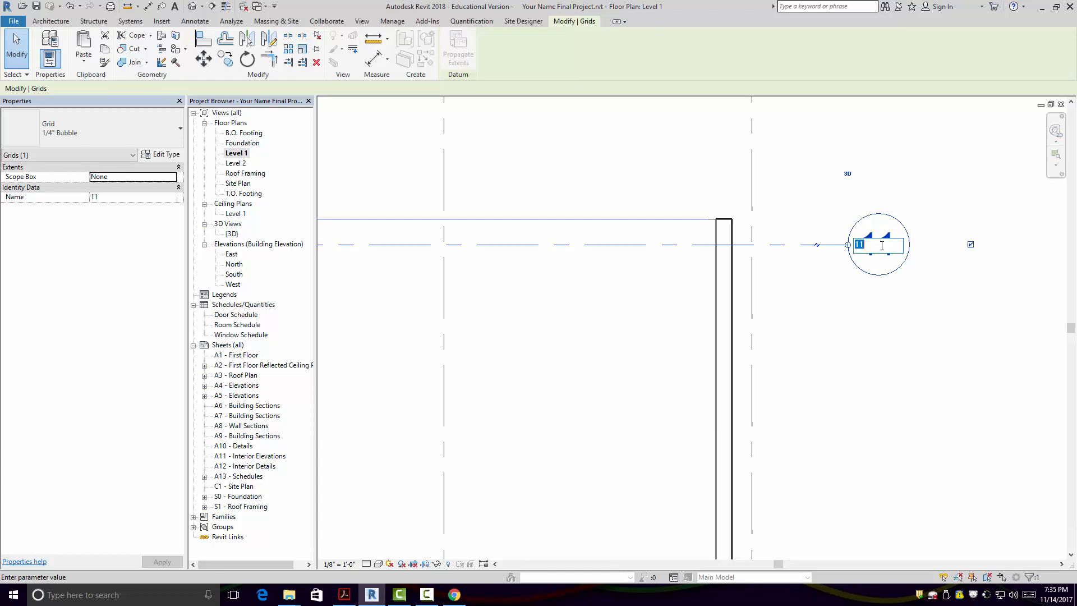
{"action": "type", "text": "A"}
{"action": "left_click", "coordinate": [909, 403]}
{"action": "scroll", "coordinate": [873, 264], "scroll_direction": "down", "scroll_amount": 5}
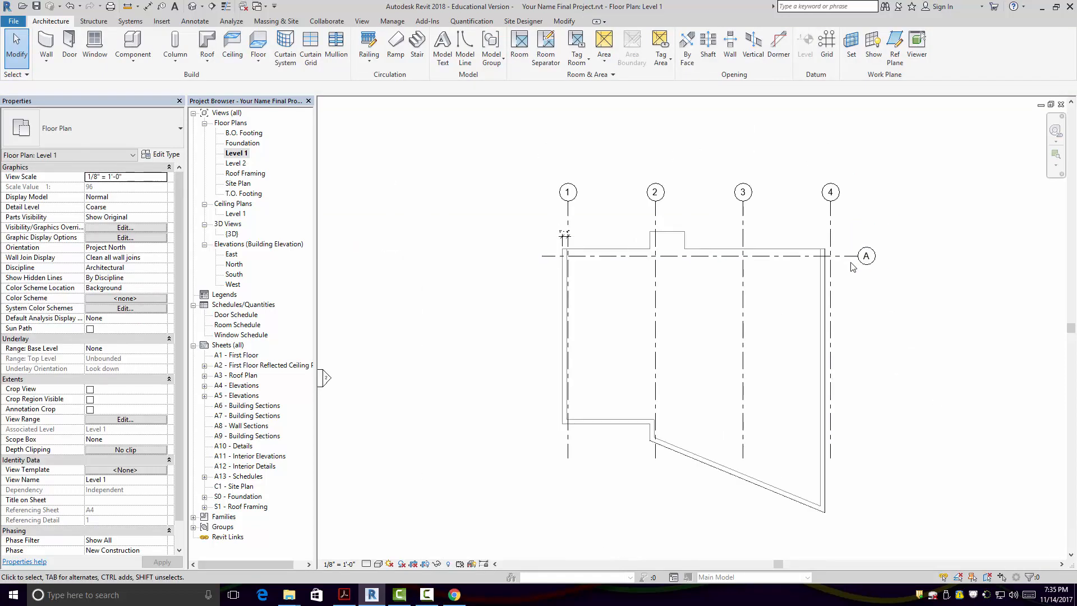
{"action": "left_click", "coordinate": [848, 255]}
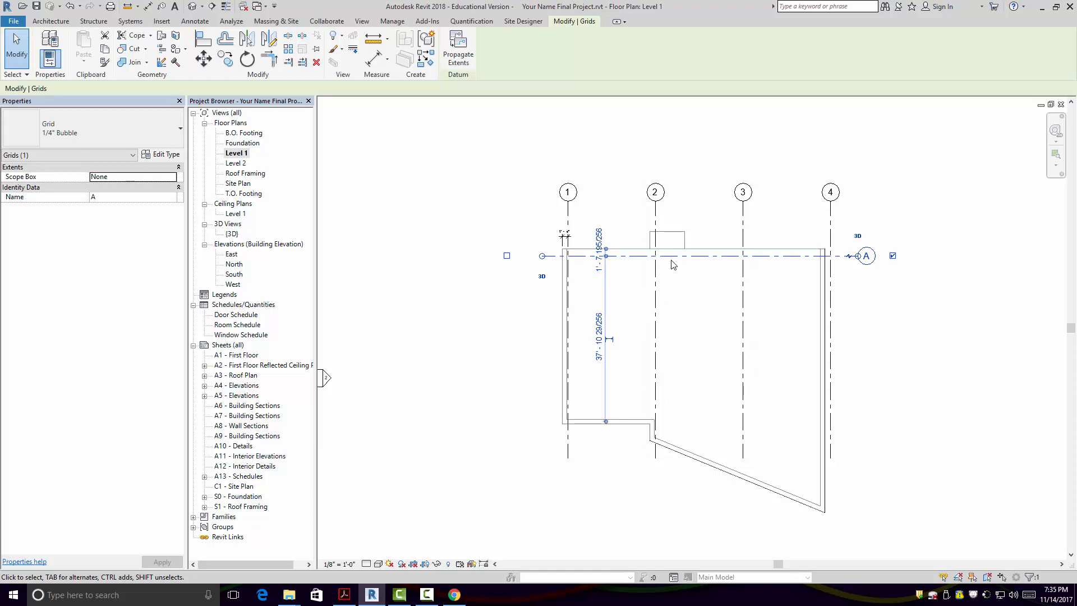
{"action": "left_click", "coordinate": [829, 276]}
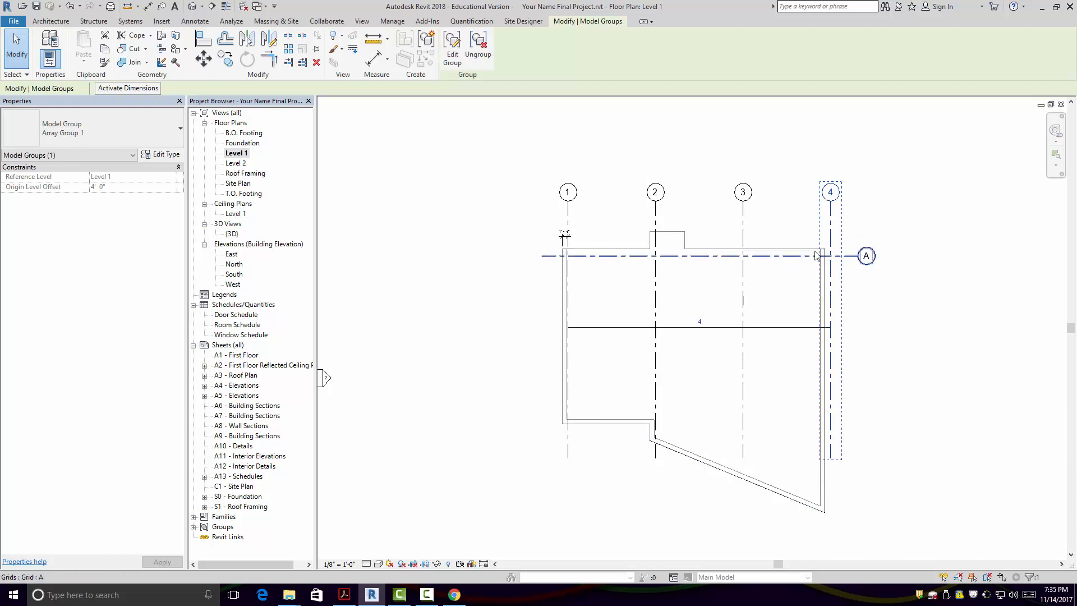
{"action": "left_click", "coordinate": [855, 392]}
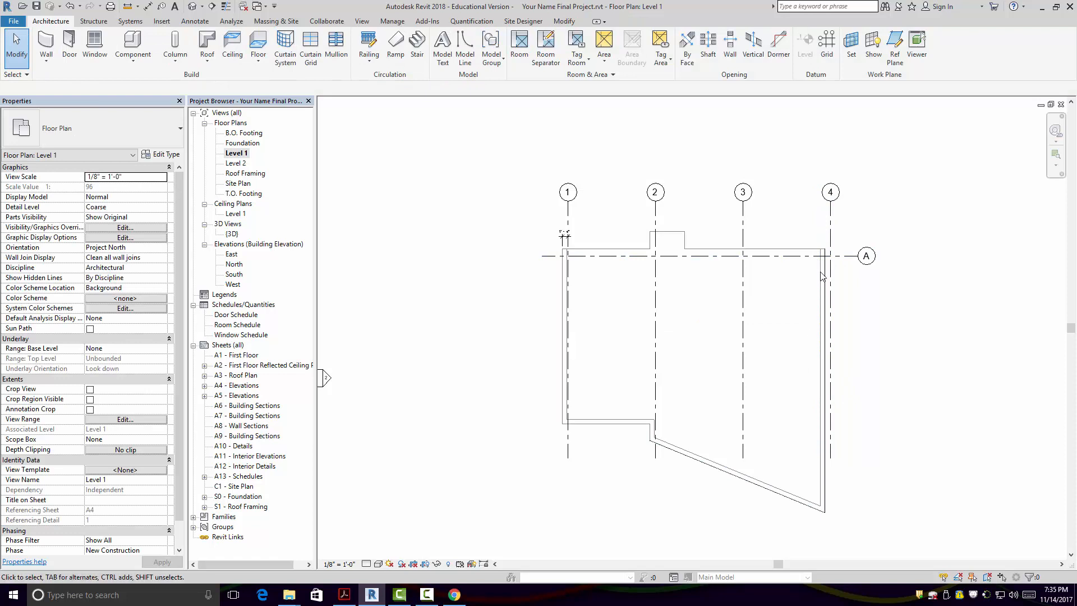
- Array grid line A downward as a grouped linear array with a count of 3, spaced the same as the vertical grid lines
{"action": "left_click", "coordinate": [848, 258]}
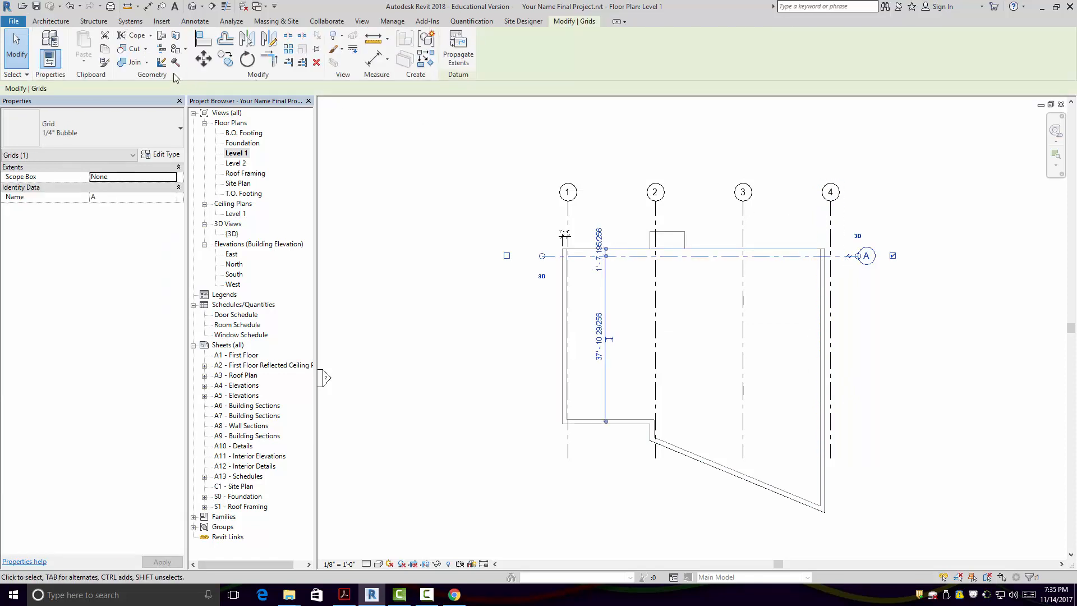
{"action": "left_click", "coordinate": [287, 51]}
{"action": "left_click", "coordinate": [551, 256]}
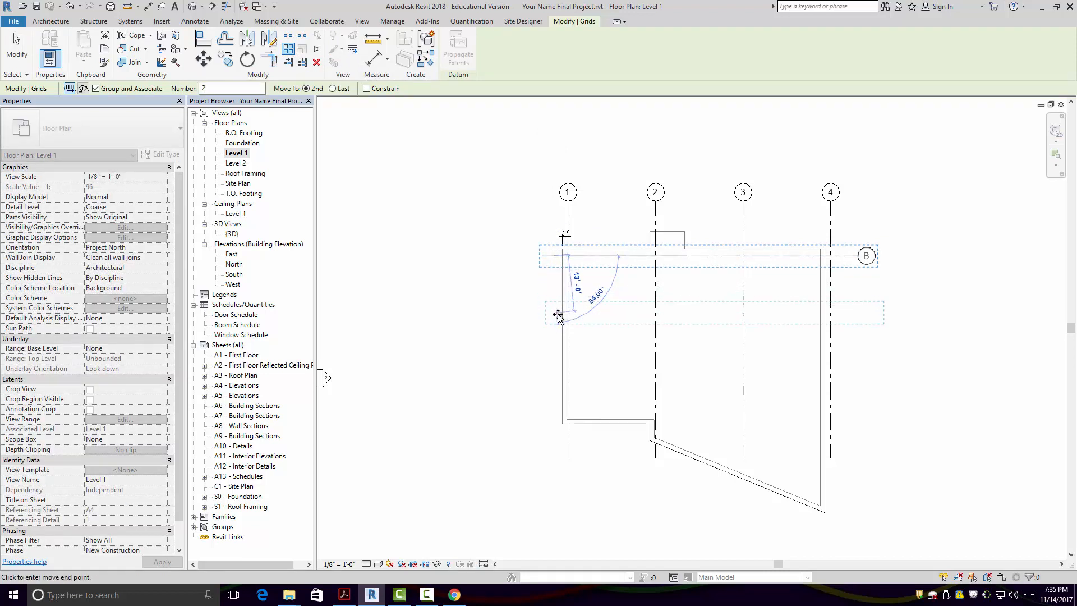
{"action": "left_click", "coordinate": [554, 345]}
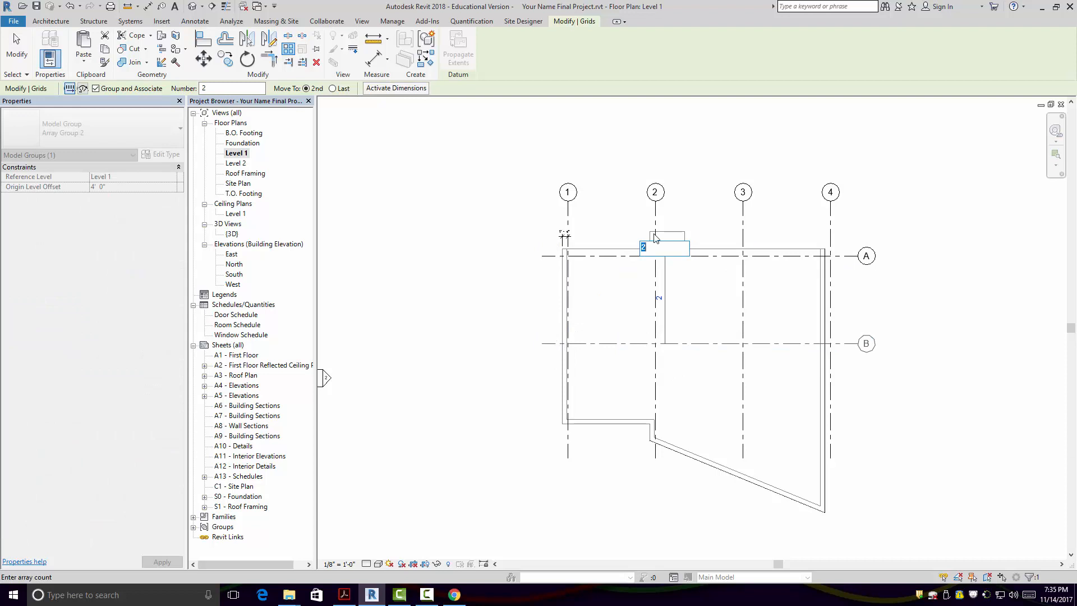
{"action": "type", "text": "3"}
{"action": "key", "text": "Return"}
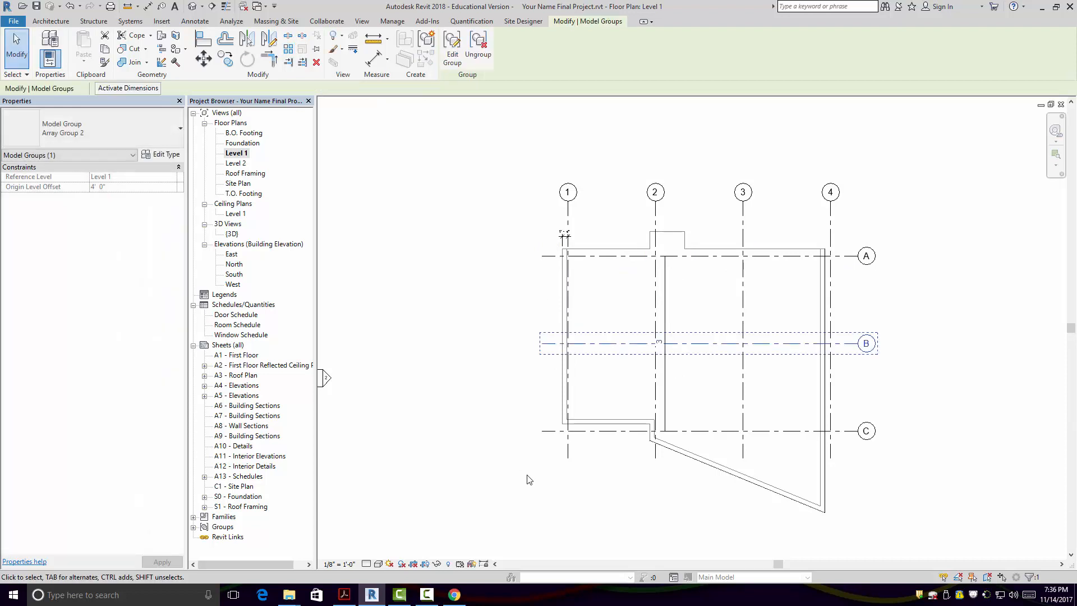
- Set the horizontal grid array's count to 4 so the lines extend past the building's lowest corner
{"action": "left_click", "coordinate": [657, 344]}
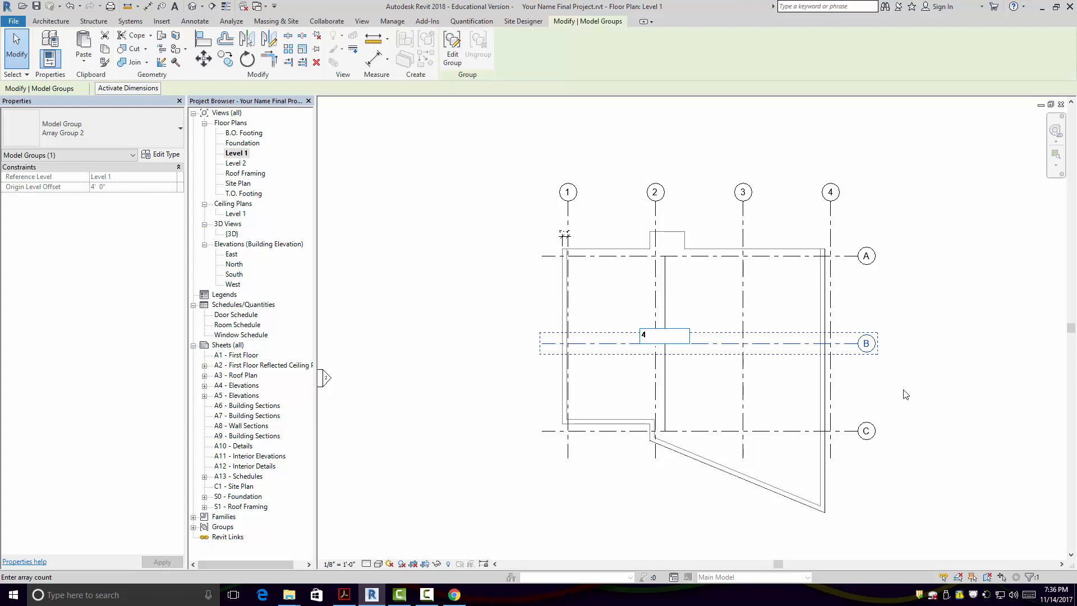
{"action": "key", "text": "Return"}
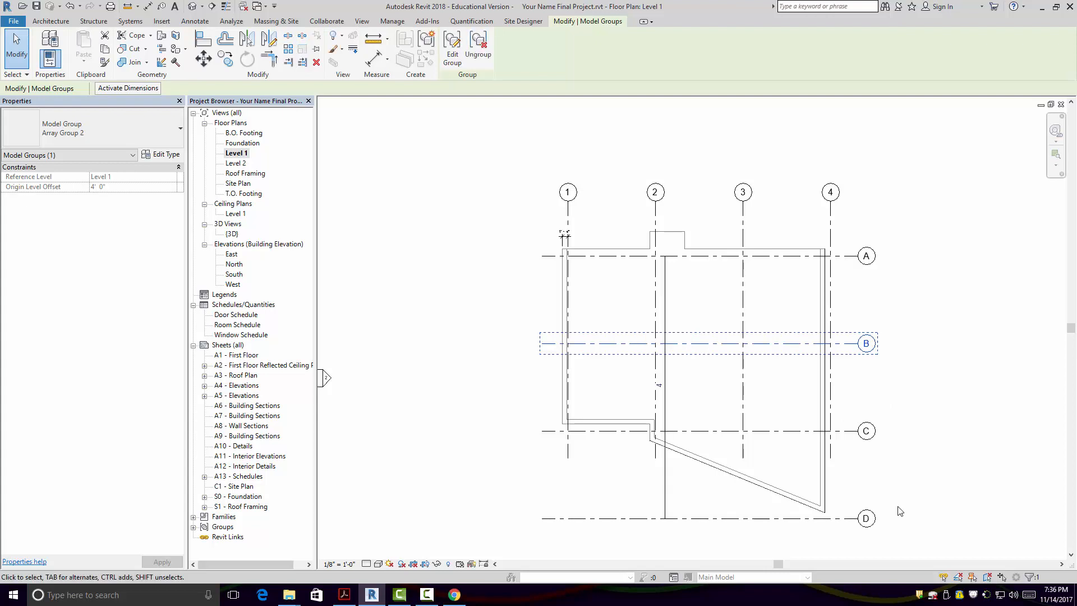
{"action": "scroll", "coordinate": [864, 430], "scroll_direction": "down", "scroll_amount": 1}
{"action": "scroll", "coordinate": [876, 476], "scroll_direction": "up", "scroll_amount": 2}
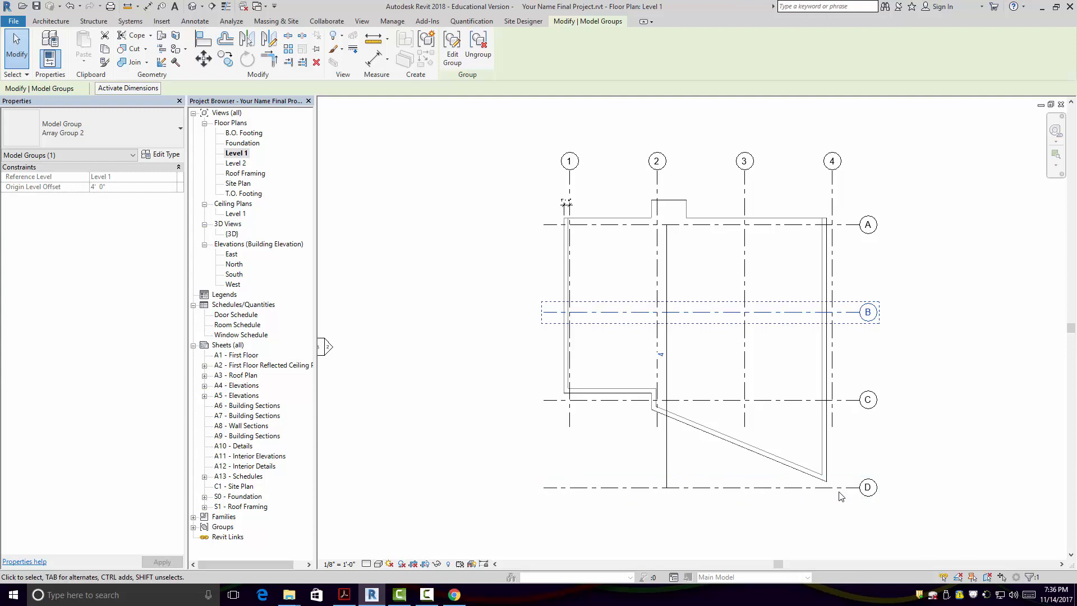
{"action": "left_click", "coordinate": [938, 399]}
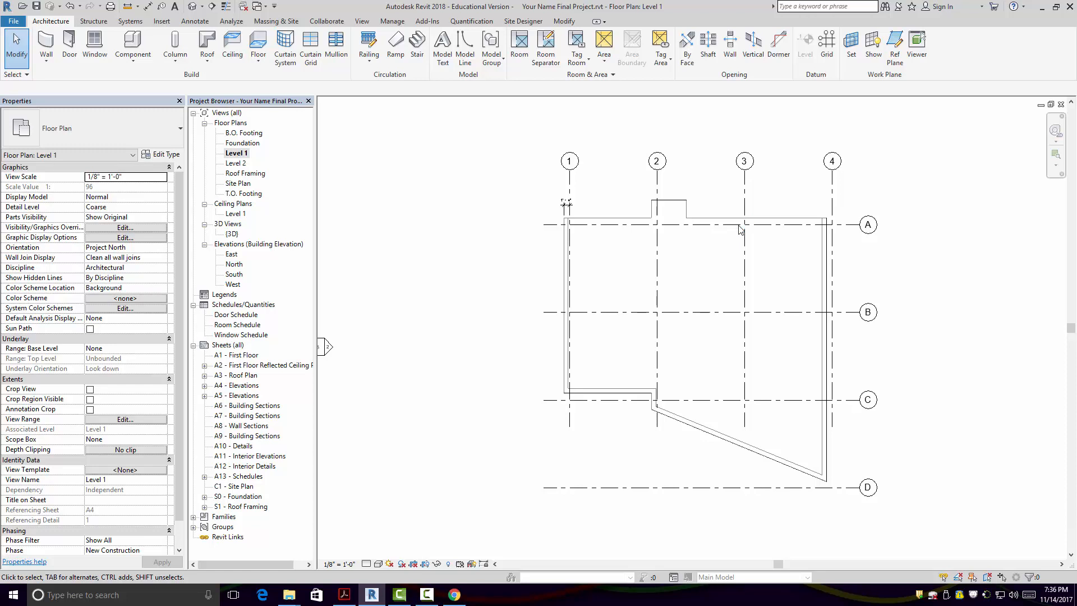
- Select the array group of grid line A
{"action": "left_click", "coordinate": [796, 231]}
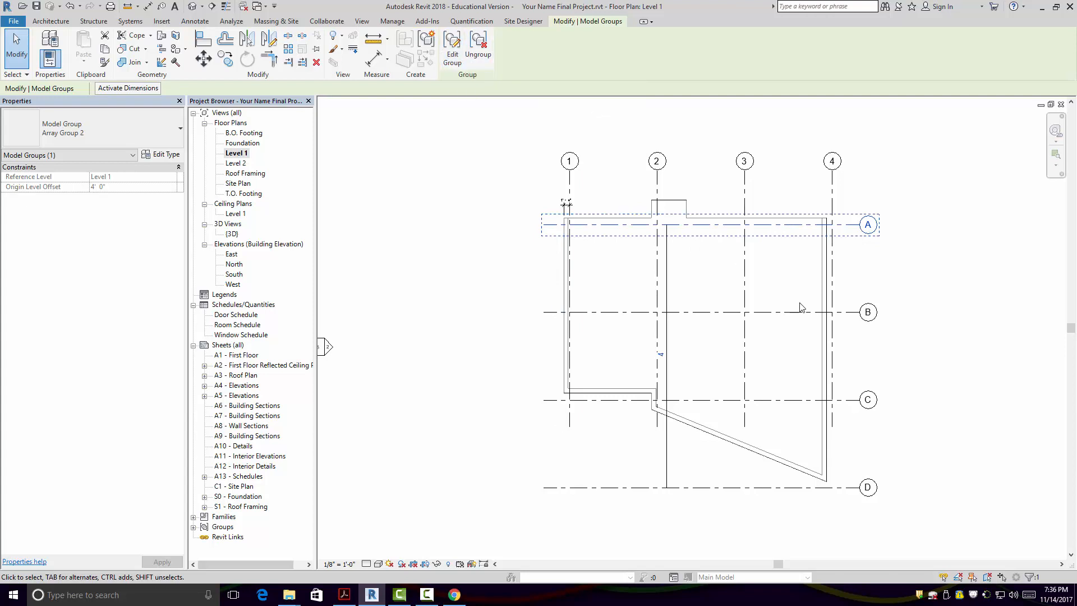
{"action": "left_click", "coordinate": [451, 54]}
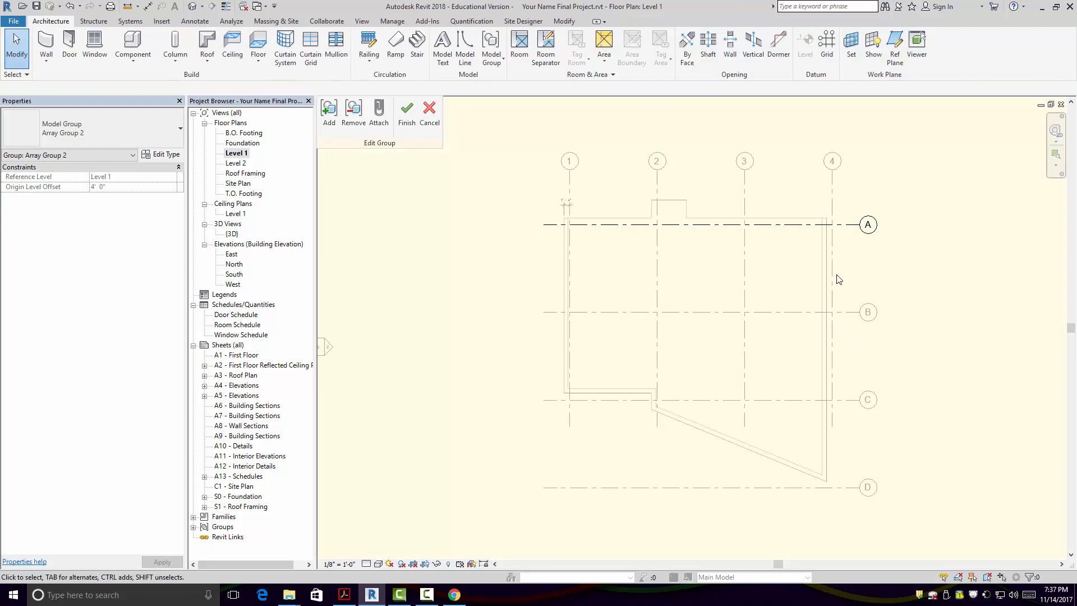
{"action": "left_click", "coordinate": [839, 226]}
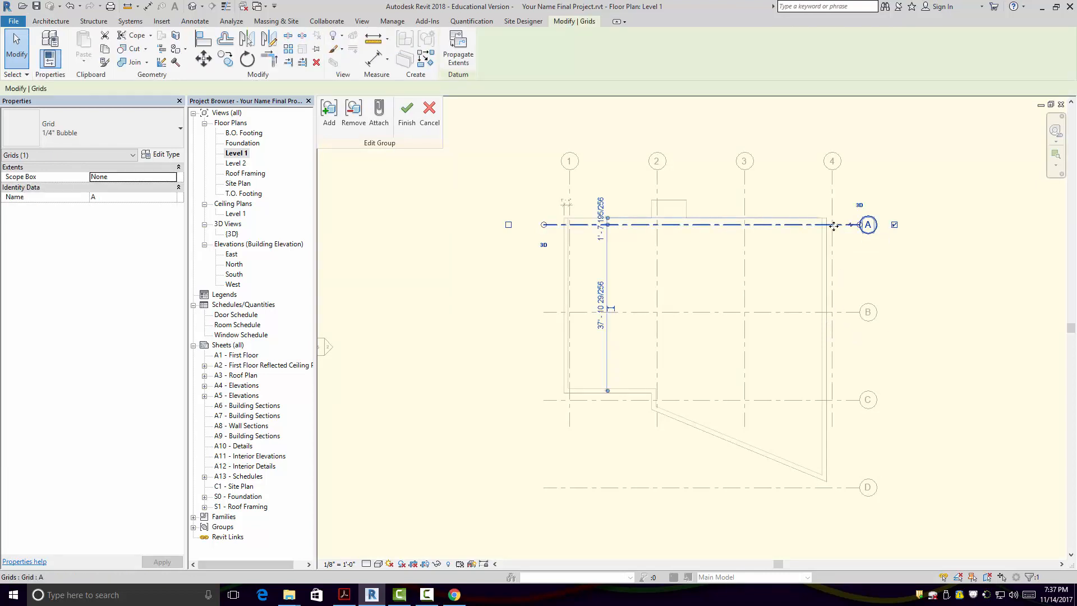
{"action": "scroll", "coordinate": [682, 327], "scroll_direction": "up", "scroll_amount": 2}
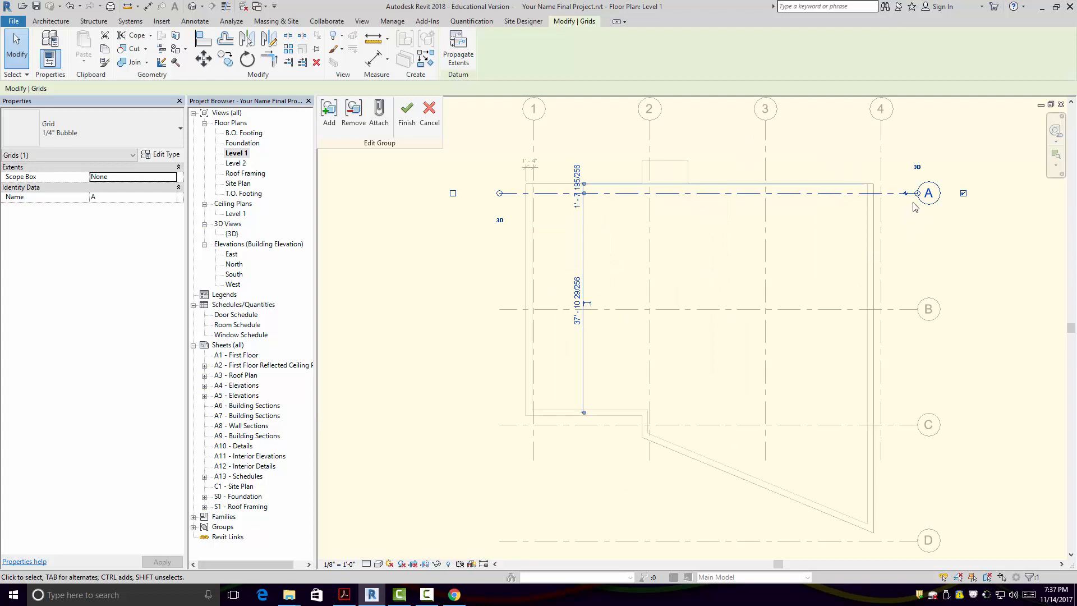
{"action": "left_click", "coordinate": [421, 118]}
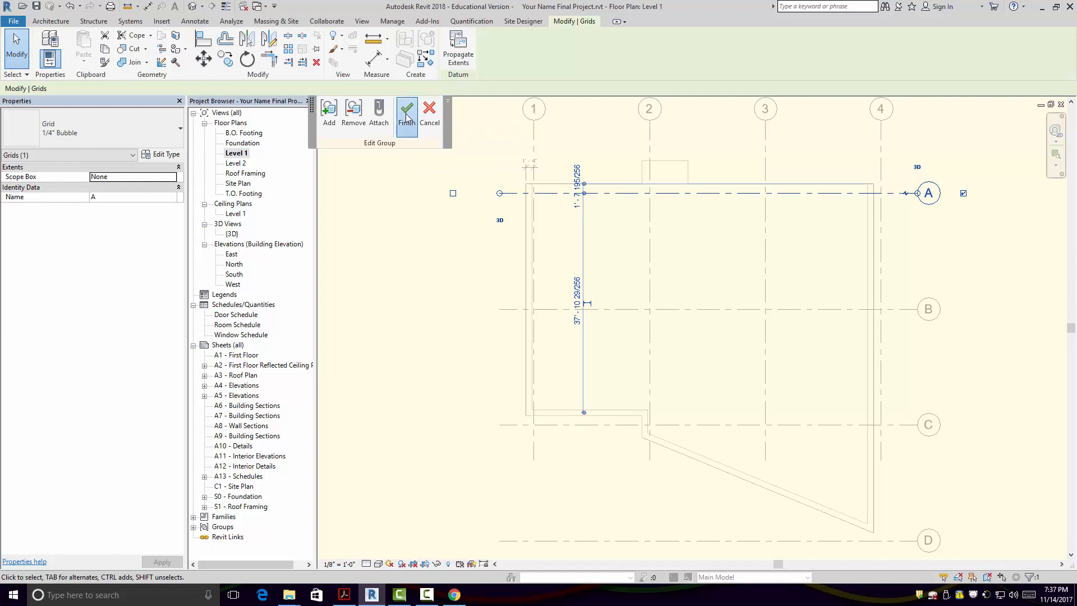
{"action": "left_click", "coordinate": [924, 260]}
- Ungroup the array group that holds grid line D so that the grid line can be modified independently
{"action": "middle_click_drag", "start_coordinate": [923, 278], "coordinate": [896, 246]}
{"action": "scroll", "coordinate": [898, 249], "scroll_direction": "down", "scroll_amount": 1}
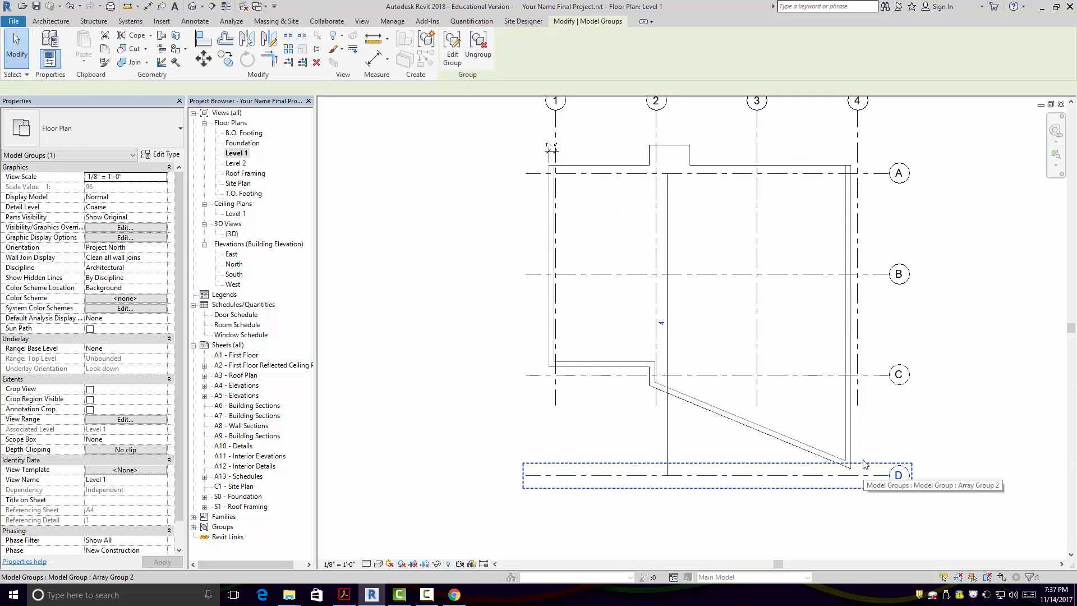
{"action": "left_click", "coordinate": [867, 482]}
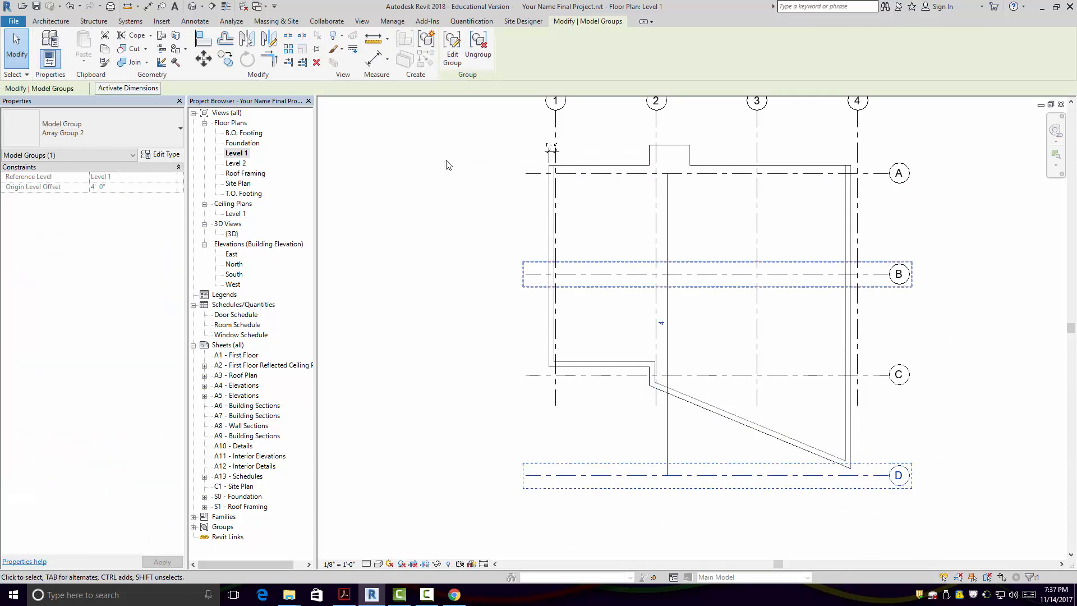
{"action": "left_click", "coordinate": [480, 47]}
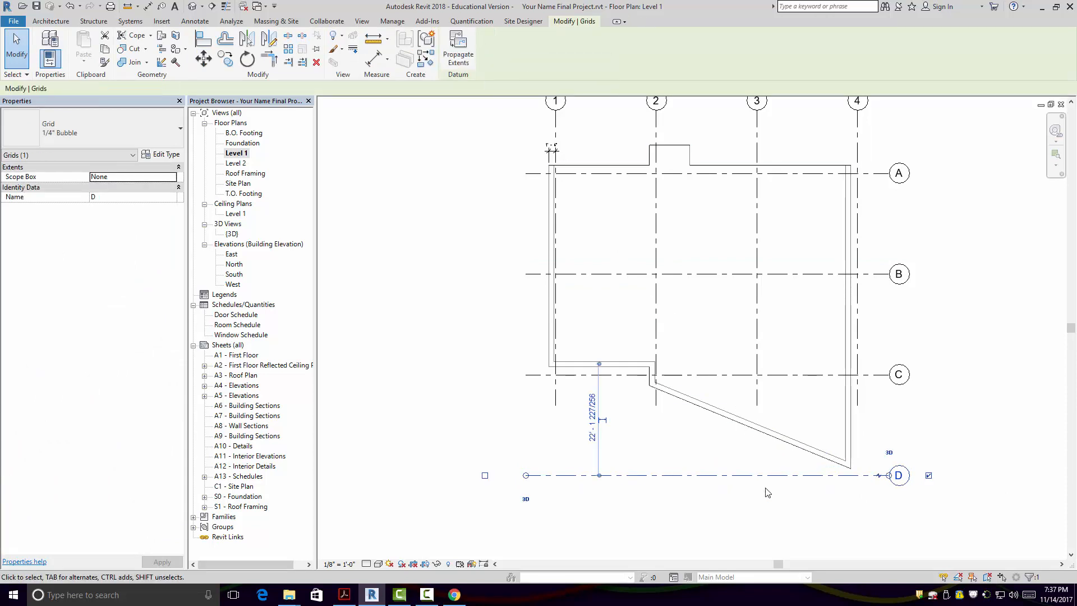
- Select grid lines C, B and A individually to check whether each still belongs to the array group
{"action": "left_click", "coordinate": [792, 565]}
{"action": "scroll", "coordinate": [724, 378], "scroll_direction": "down", "scroll_amount": 2}
{"action": "middle_click_drag", "start_coordinate": [725, 380], "coordinate": [751, 379]}
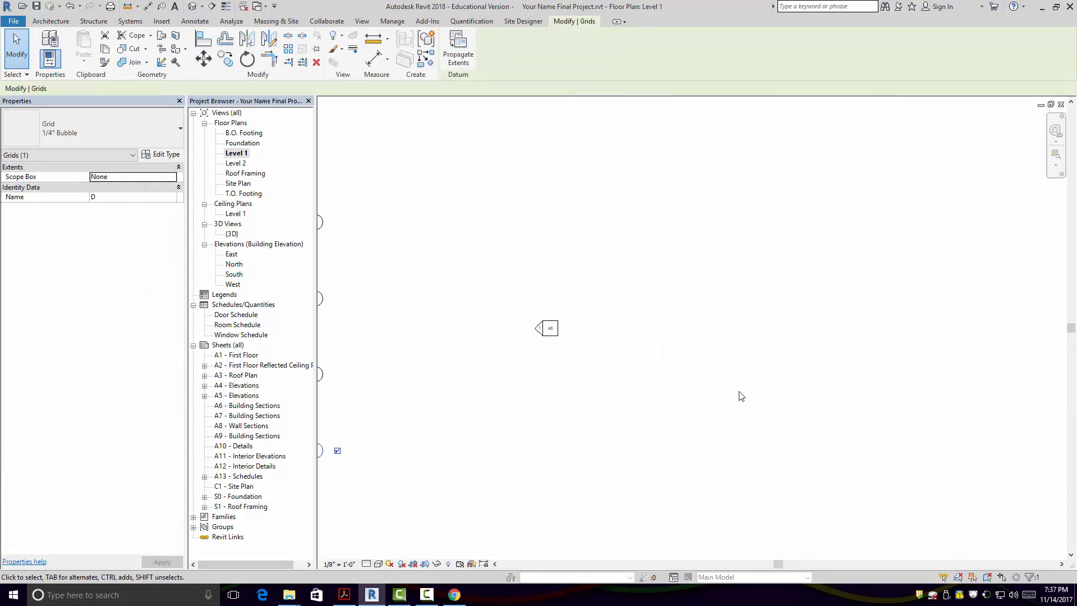
{"action": "scroll", "coordinate": [699, 388], "scroll_direction": "down", "scroll_amount": 7}
{"action": "middle_click_drag", "start_coordinate": [611, 395], "coordinate": [757, 417]}
{"action": "scroll", "coordinate": [673, 436], "scroll_direction": "up", "scroll_amount": 1}
{"action": "scroll", "coordinate": [670, 442], "scroll_direction": "up", "scroll_amount": 5}
{"action": "middle_click_drag", "start_coordinate": [705, 385], "coordinate": [885, 481]}
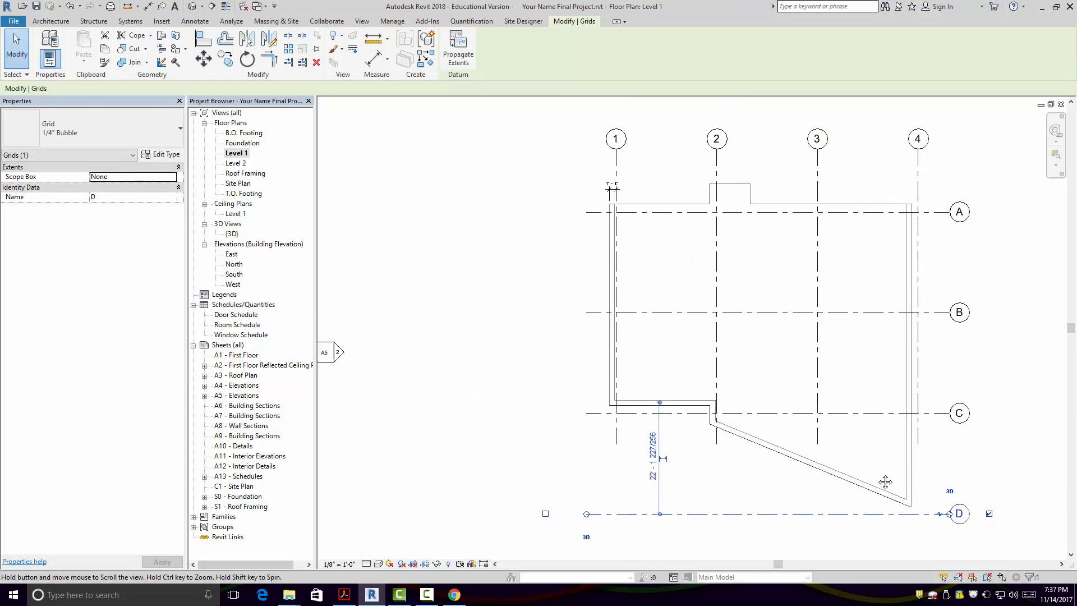
{"action": "scroll", "coordinate": [885, 481], "scroll_direction": "up", "scroll_amount": 1}
{"action": "left_click", "coordinate": [864, 409]}
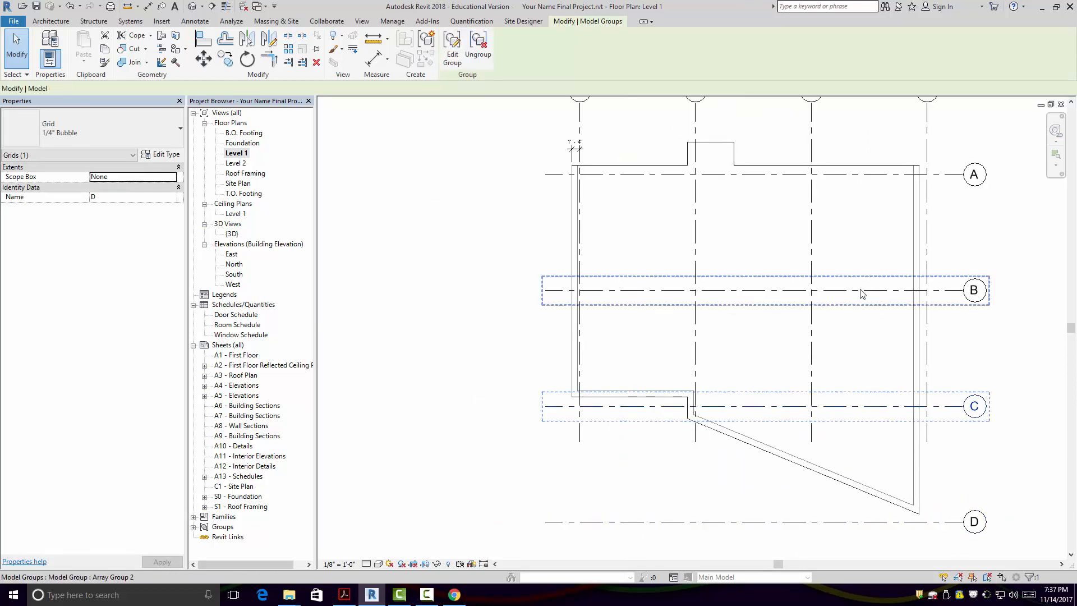
{"action": "left_click", "coordinate": [859, 290]}
{"action": "left_click", "coordinate": [853, 175]}
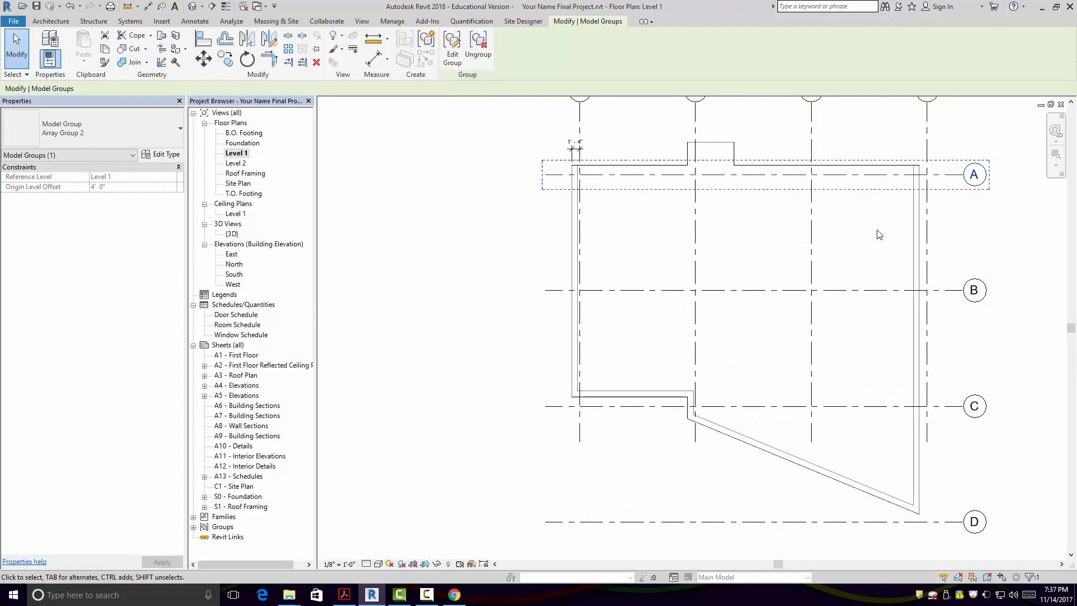
{"action": "left_click", "coordinate": [876, 296]}
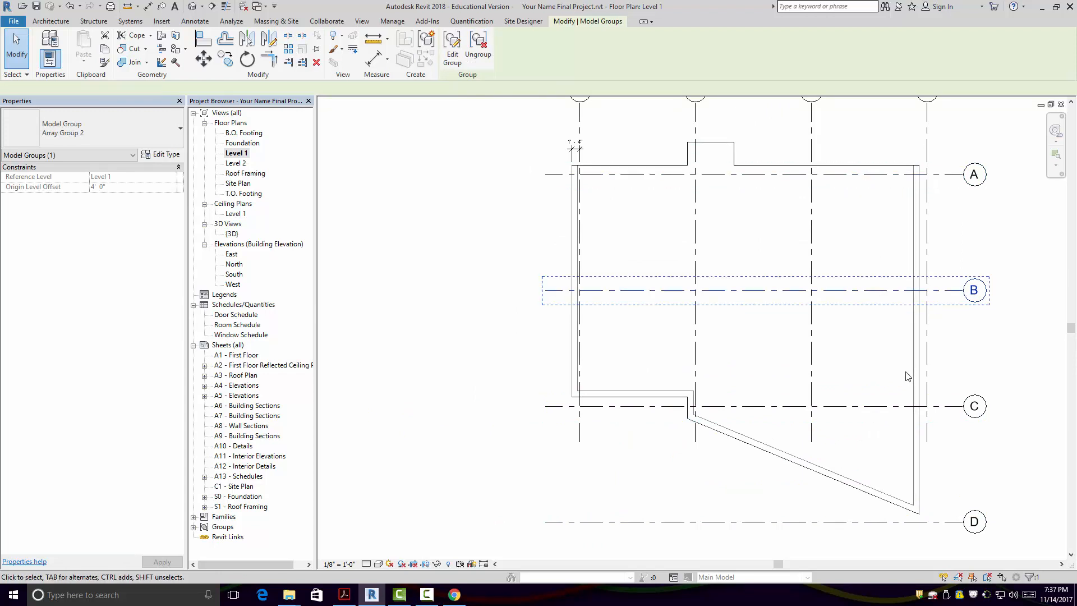
{"action": "left_click", "coordinate": [900, 406]}
- Move grid line D straight up about 4'-0" toward the inner corner where the slanted wall meets the right wall
{"action": "left_click", "coordinate": [906, 522]}
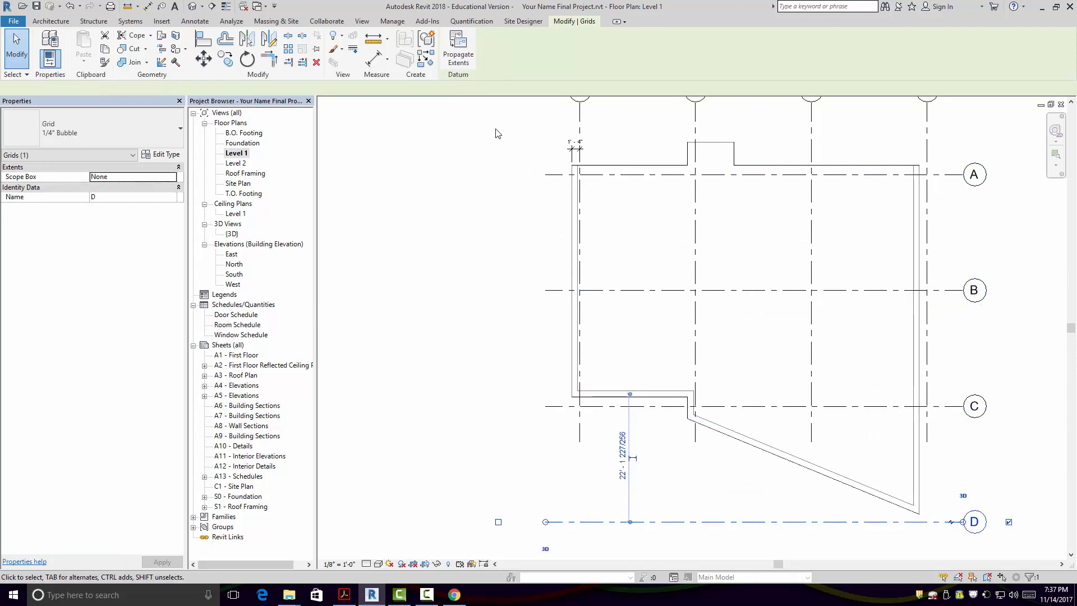
{"action": "left_click", "coordinate": [225, 38]}
{"action": "left_click", "coordinate": [205, 59]}
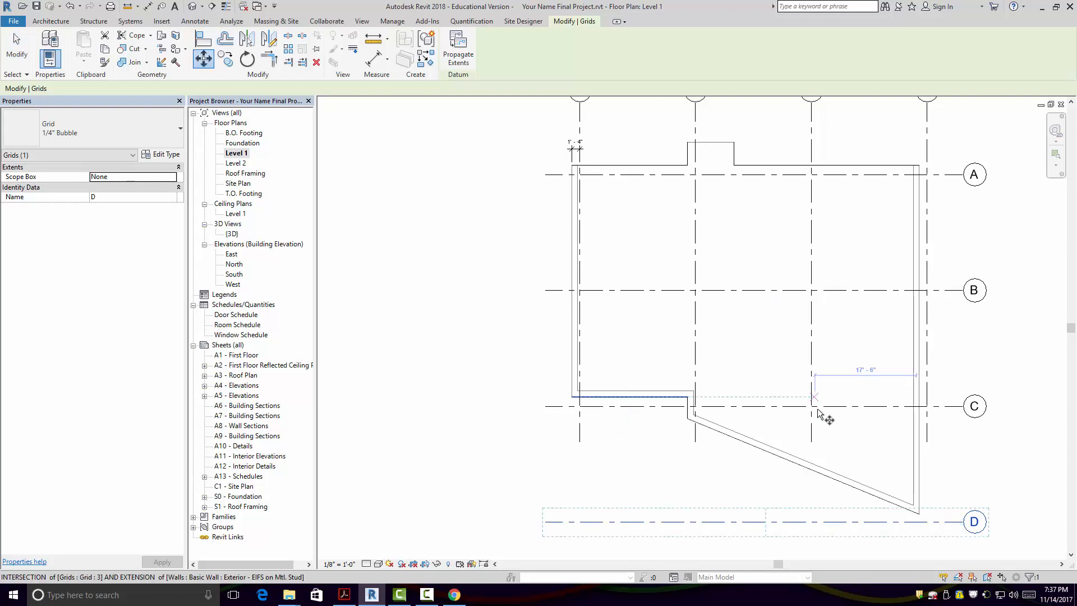
{"action": "left_click", "coordinate": [914, 523]}
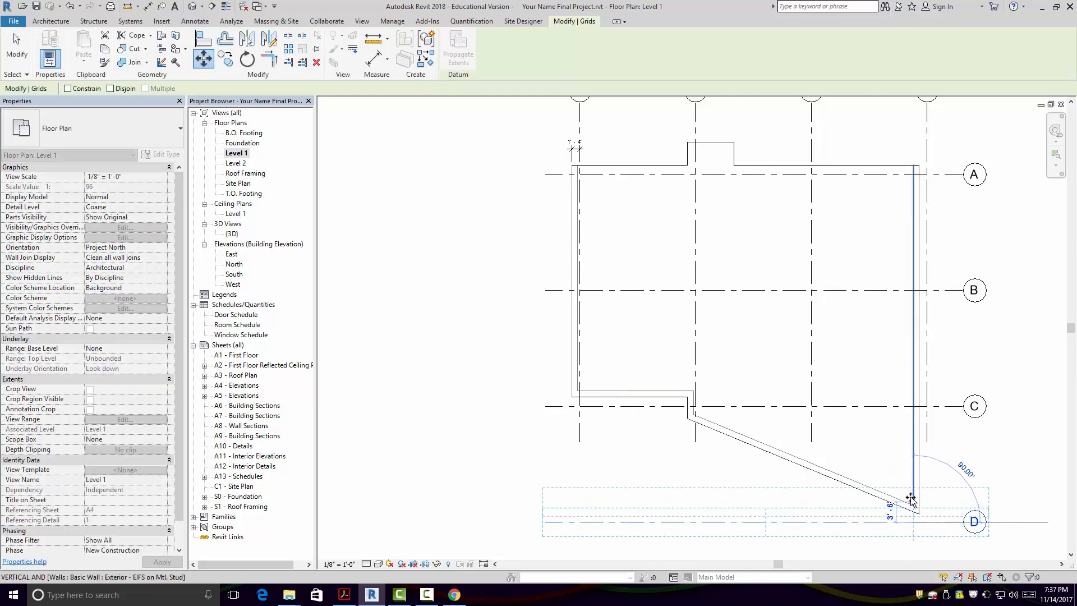
{"action": "left_click", "coordinate": [913, 498]}
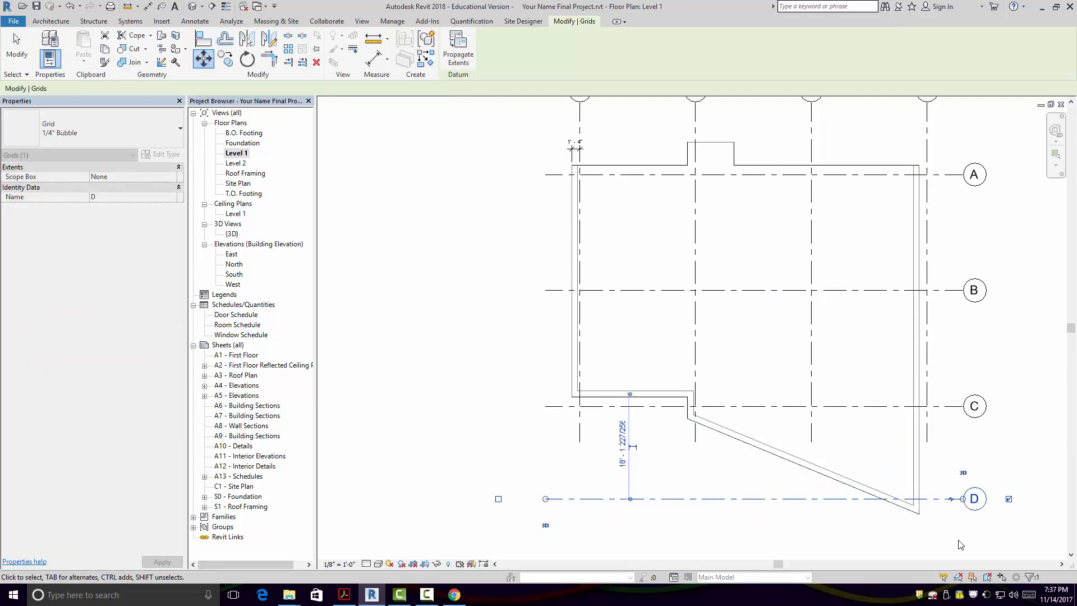
{"action": "key", "text": "Escape"}
- Edit the array group of grid line 3, extend the grid's lower end just past grid line D, and finish the group
{"action": "left_click", "coordinate": [814, 434]}
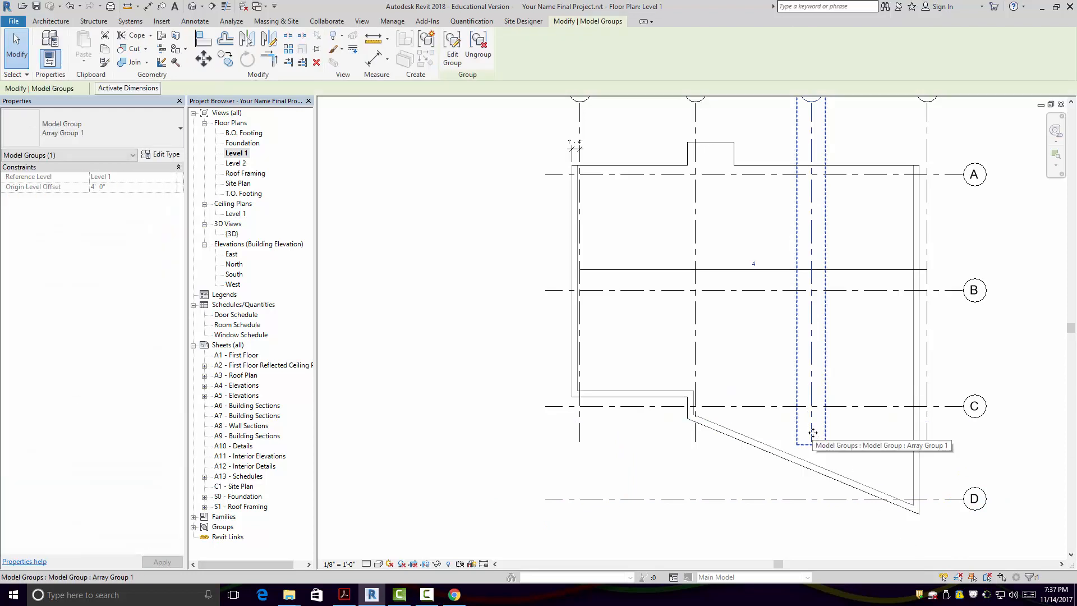
{"action": "scroll", "coordinate": [813, 443], "scroll_direction": "down", "scroll_amount": 4}
{"action": "scroll", "coordinate": [813, 443], "scroll_direction": "up", "scroll_amount": 4}
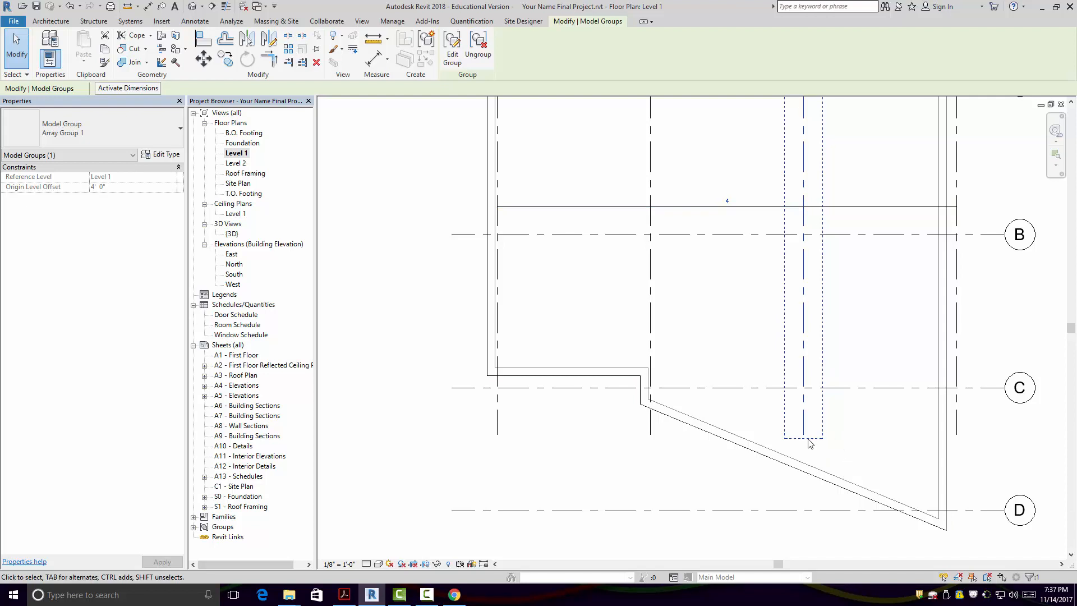
{"action": "scroll", "coordinate": [809, 443], "scroll_direction": "down", "scroll_amount": 3}
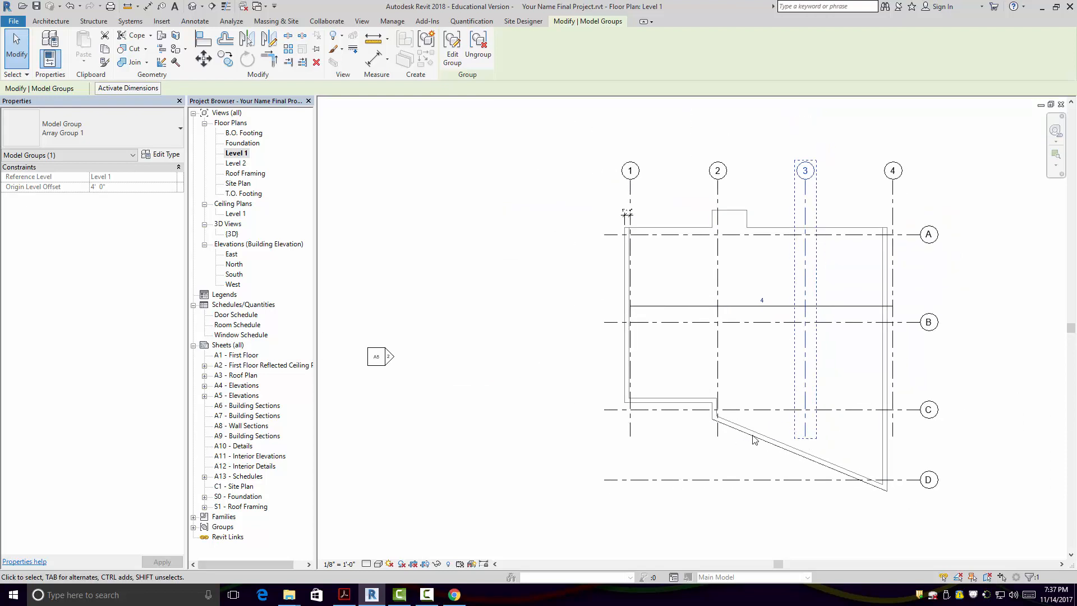
{"action": "left_click", "coordinate": [463, 62]}
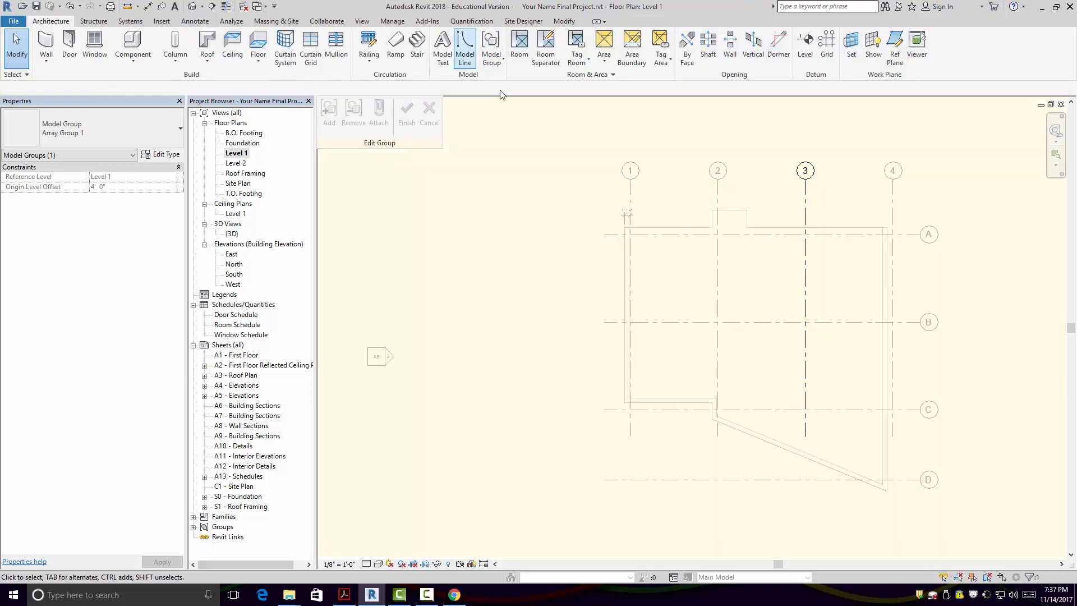
{"action": "left_click", "coordinate": [806, 435]}
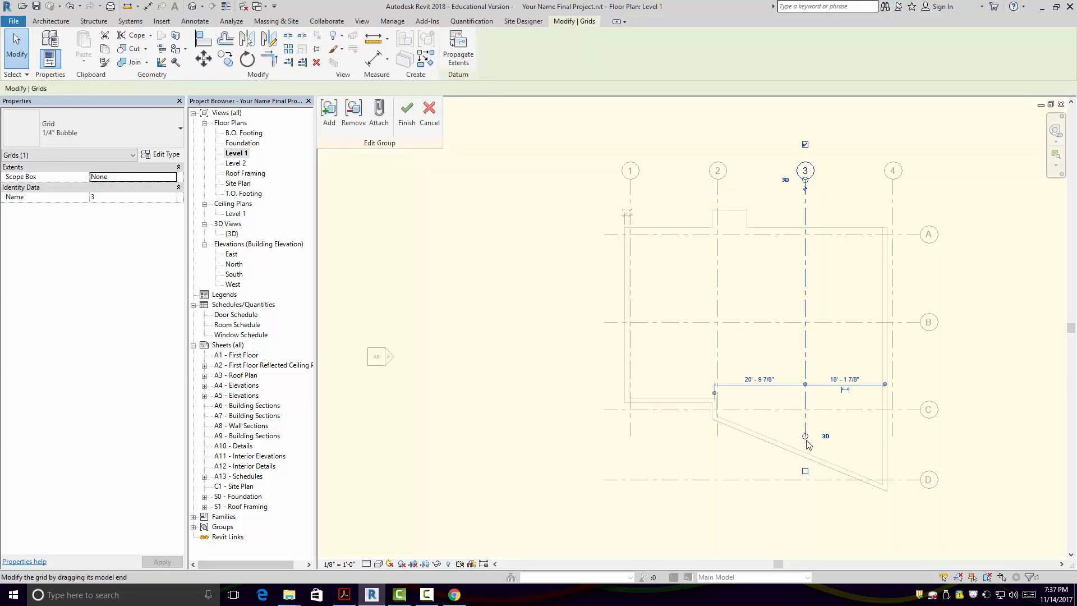
{"action": "left_click_drag", "start_coordinate": [803, 493], "coordinate": [804, 494]}
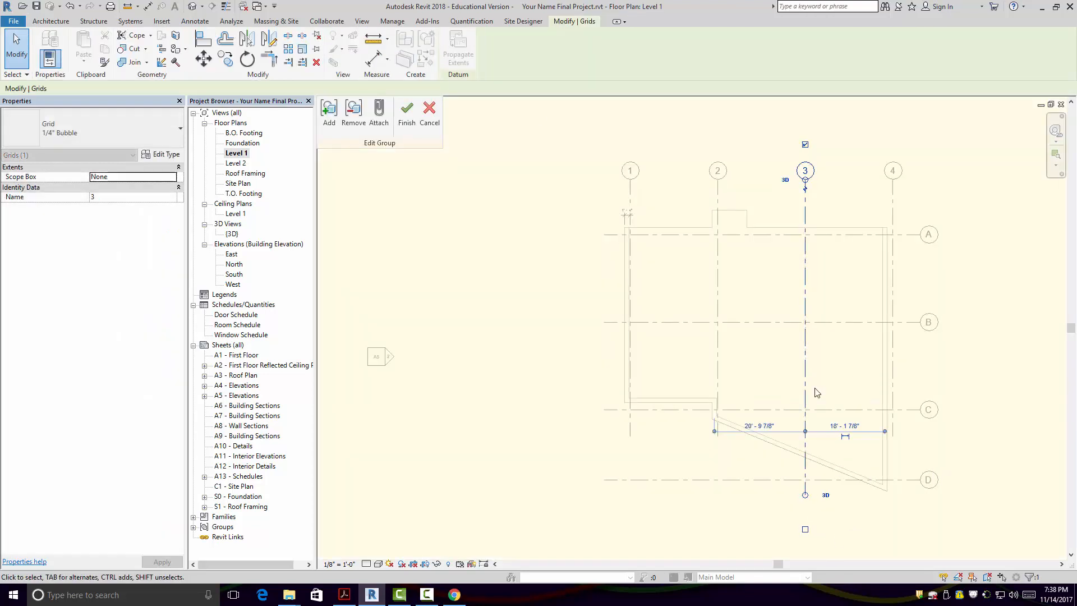
{"action": "left_click", "coordinate": [408, 112]}
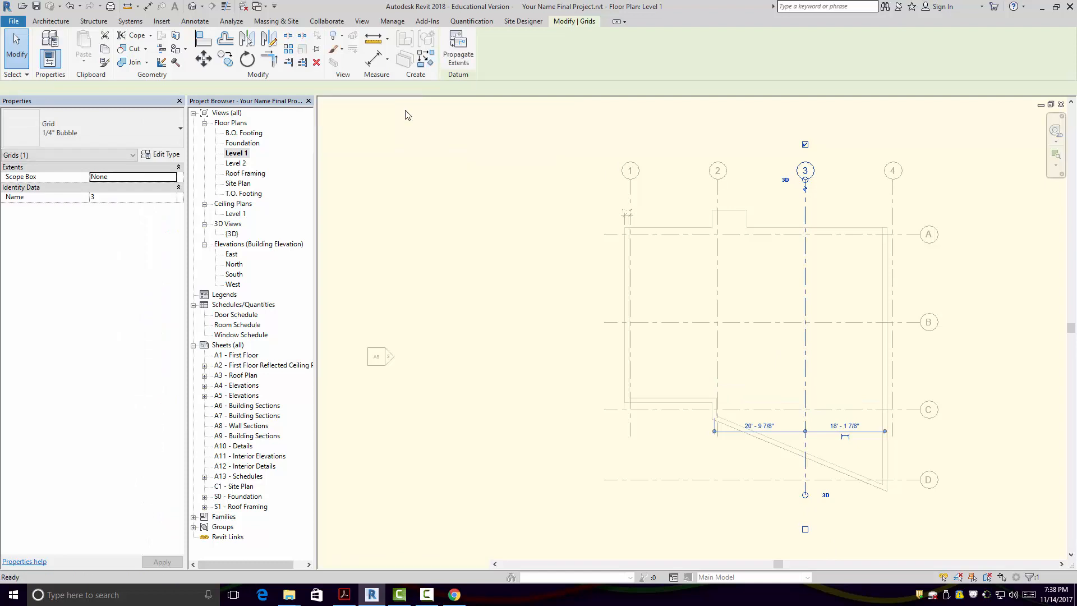
{"action": "left_click", "coordinate": [949, 444]}
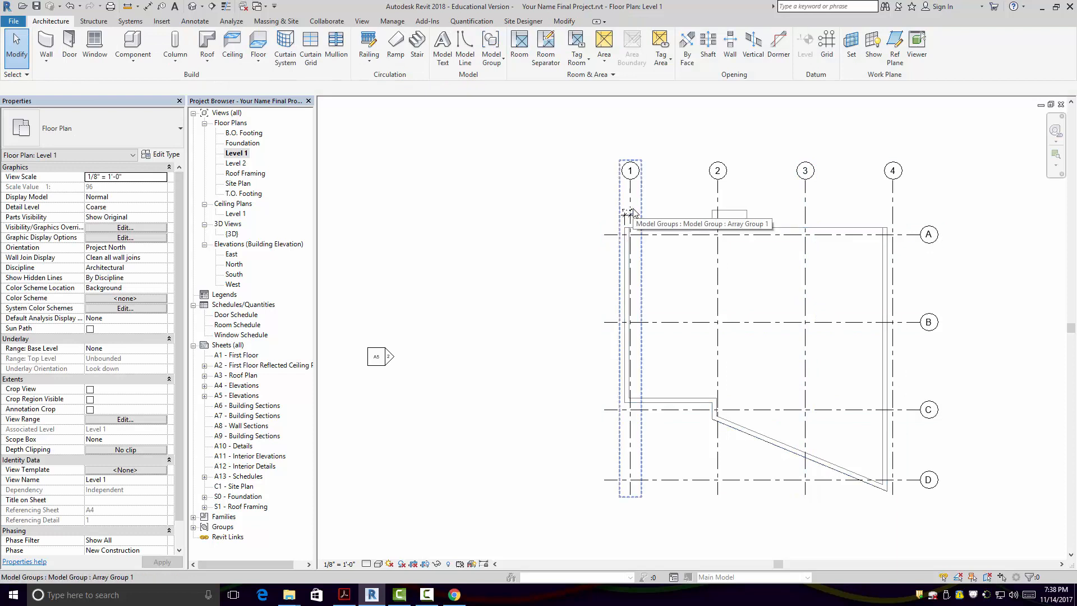
{"action": "scroll", "coordinate": [632, 211], "scroll_direction": "up", "scroll_amount": 2}
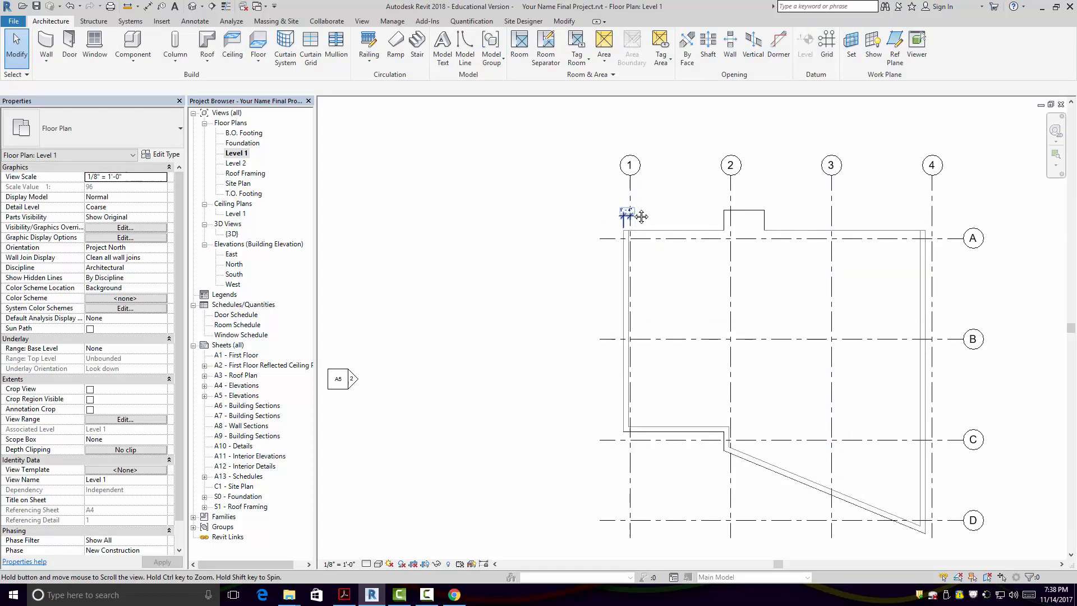
{"action": "scroll", "coordinate": [632, 210], "scroll_direction": "down", "scroll_amount": 3}
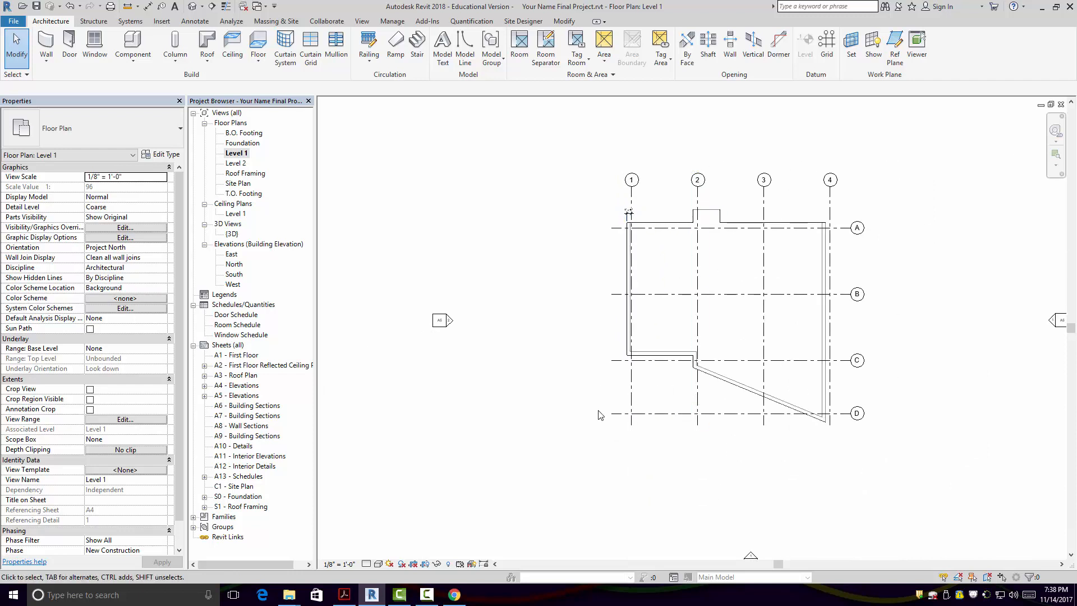
{"action": "middle_click_drag", "start_coordinate": [654, 360], "coordinate": [640, 425]}
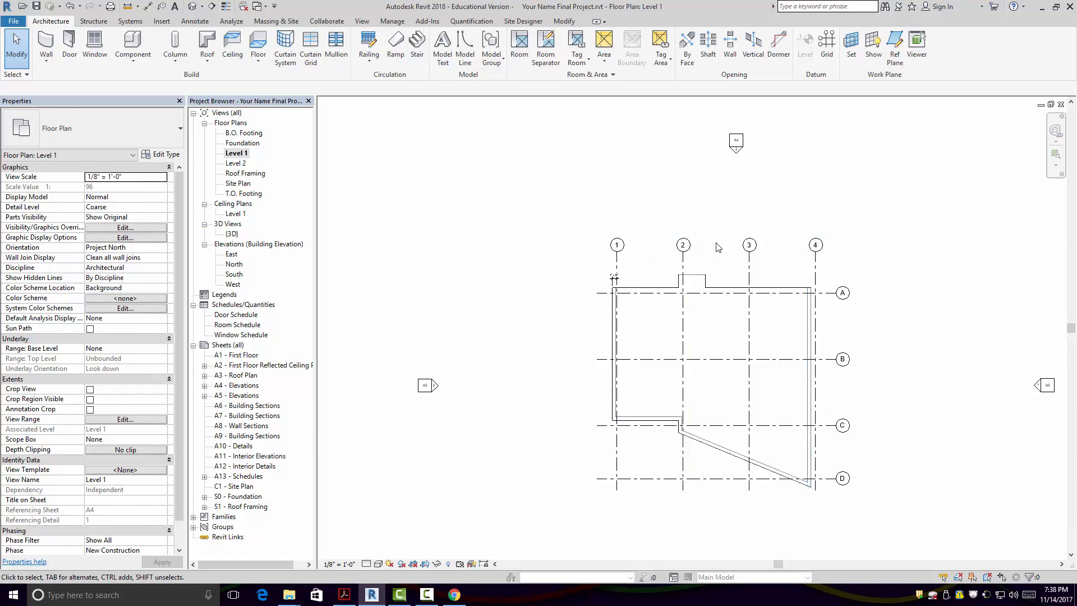
{"action": "scroll", "coordinate": [823, 443], "scroll_direction": "up", "scroll_amount": 2}
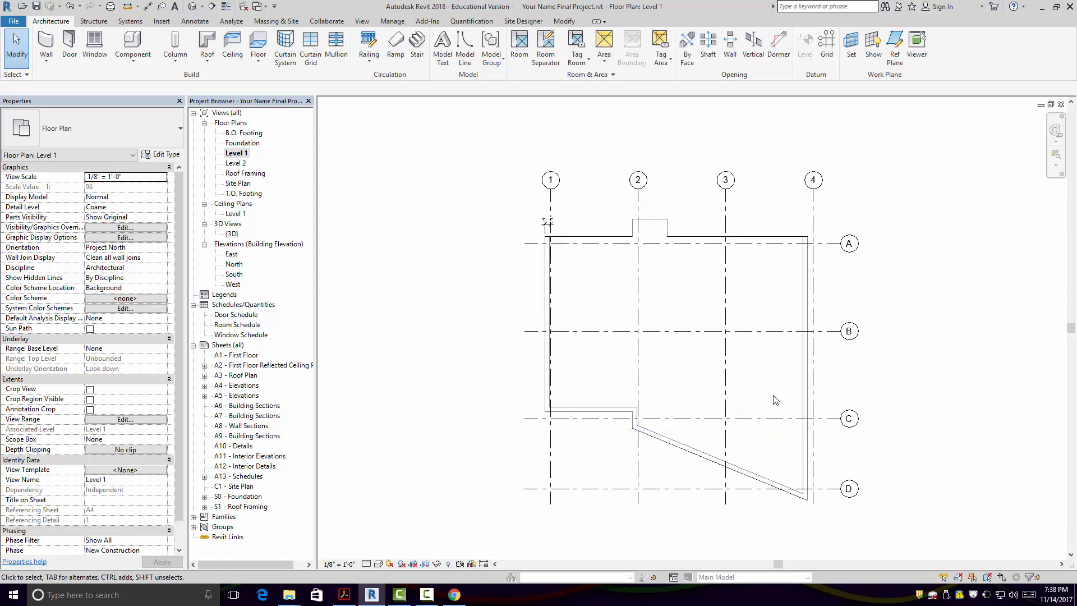
{"action": "left_click", "coordinate": [93, 21]}
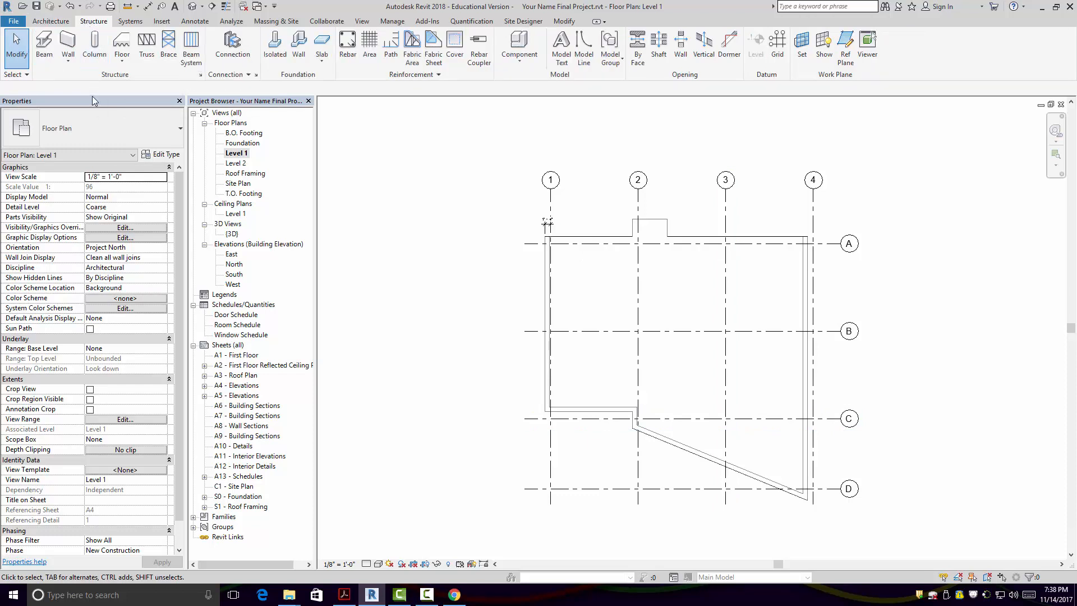
{"action": "left_click", "coordinate": [96, 50]}
{"action": "left_click", "coordinate": [133, 127]}
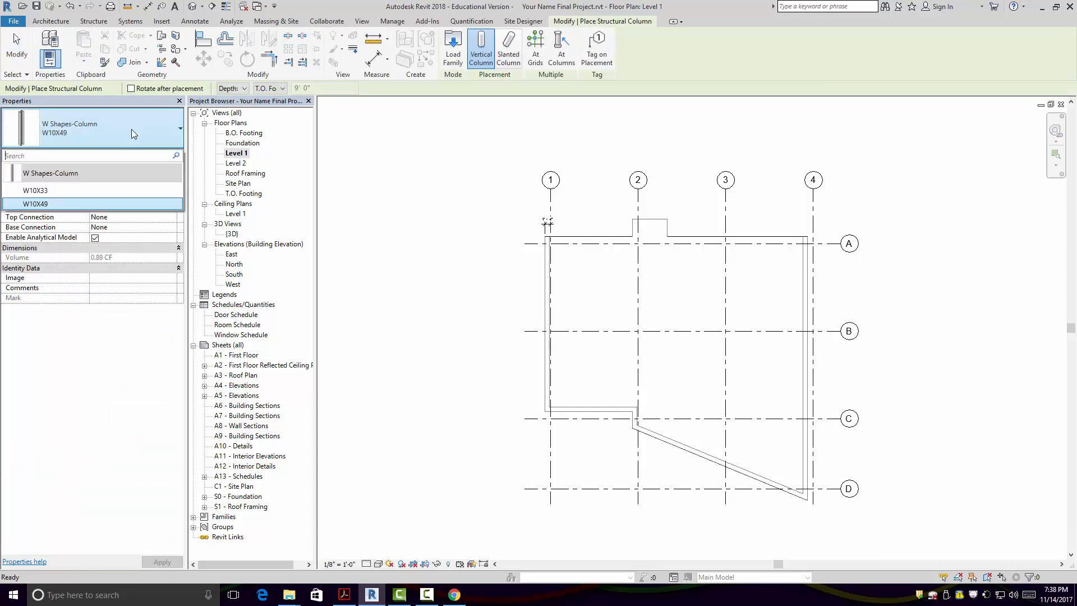
{"action": "left_click", "coordinate": [35, 204]}
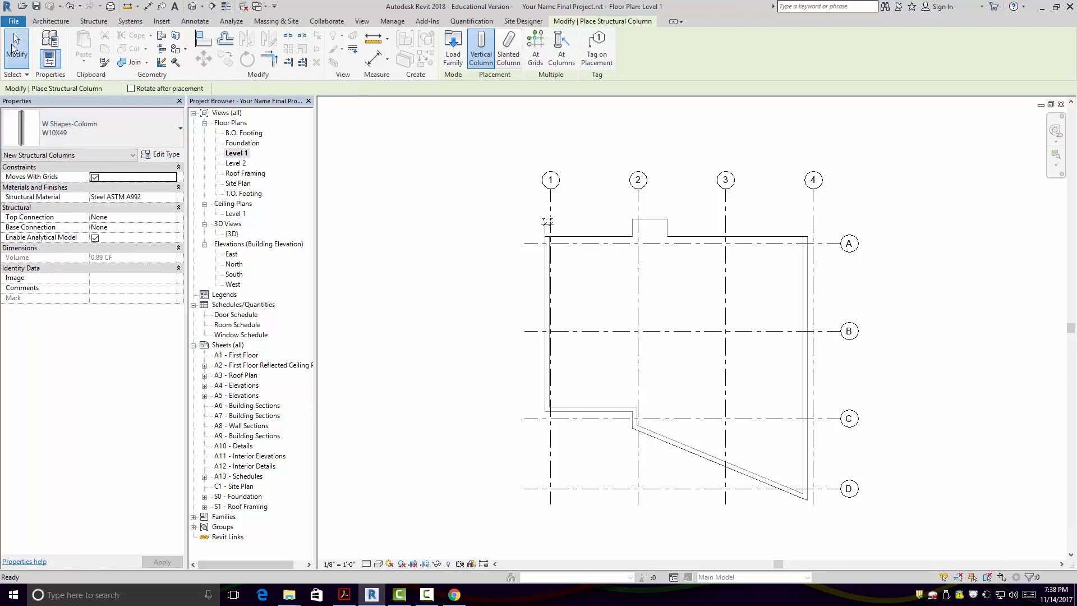
{"action": "left_click", "coordinate": [14, 48]}
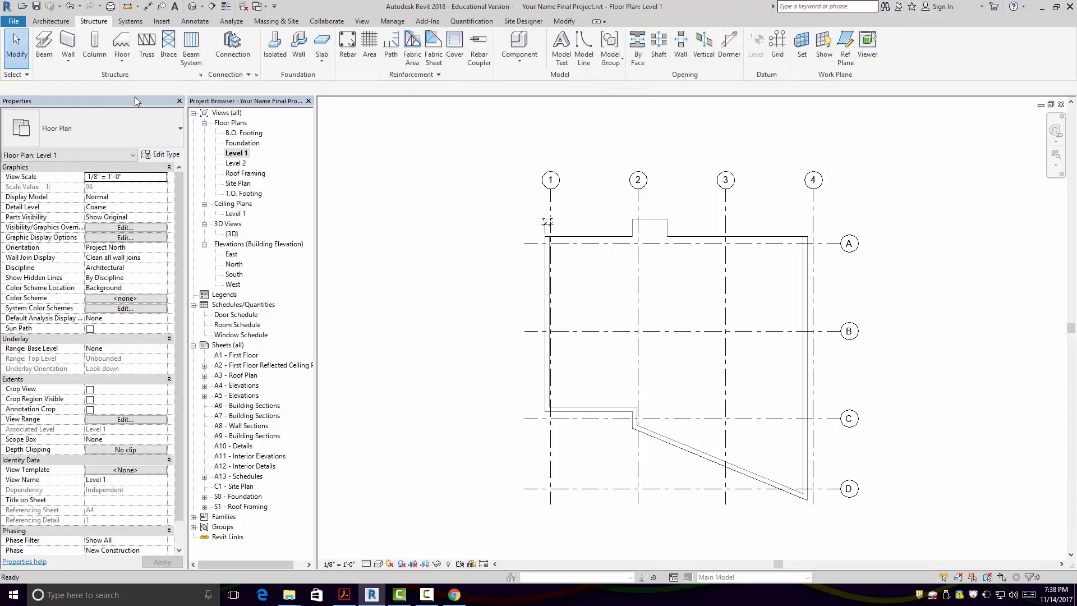
- Compare the default column types offered by the Structural Column and Column: Architectural commands without placing any column
{"action": "left_click", "coordinate": [94, 56]}
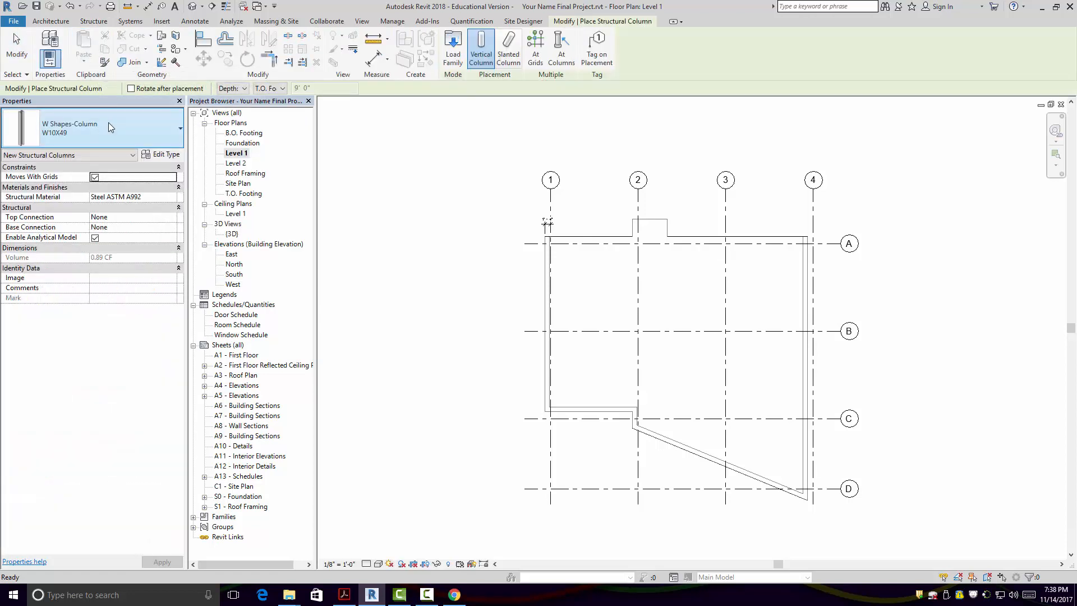
{"action": "left_click", "coordinate": [49, 21]}
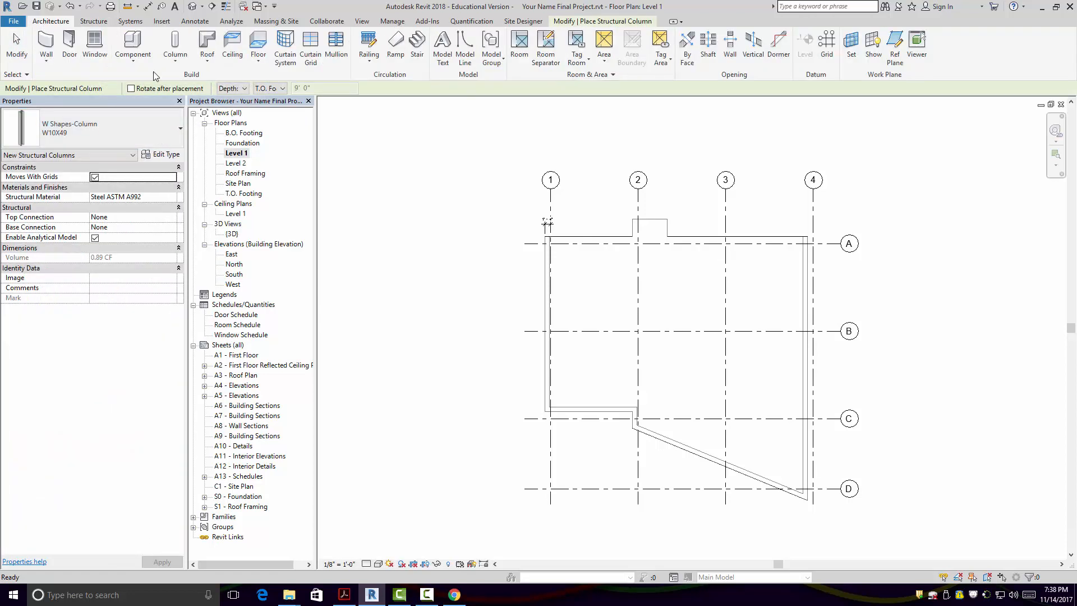
{"action": "left_click", "coordinate": [175, 63]}
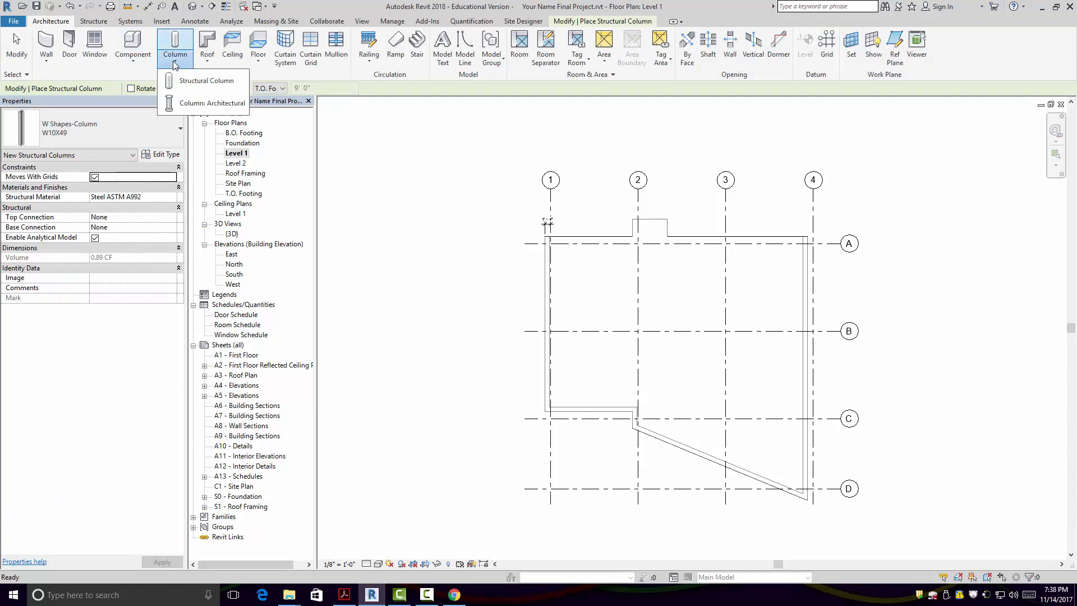
{"action": "left_click", "coordinate": [191, 103]}
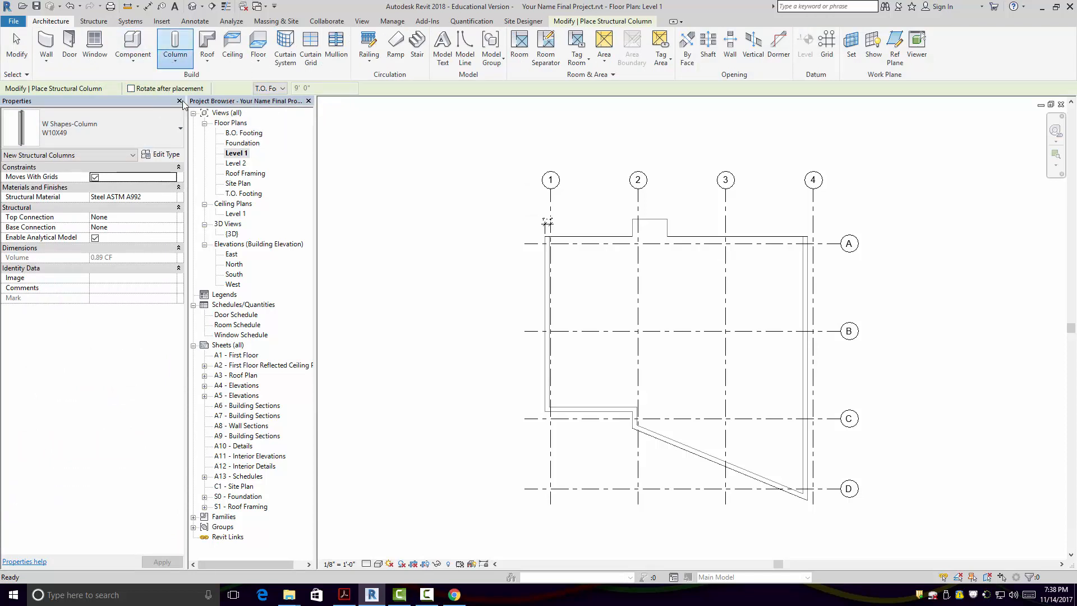
{"action": "left_click", "coordinate": [148, 129]}
{"action": "left_click", "coordinate": [148, 130]}
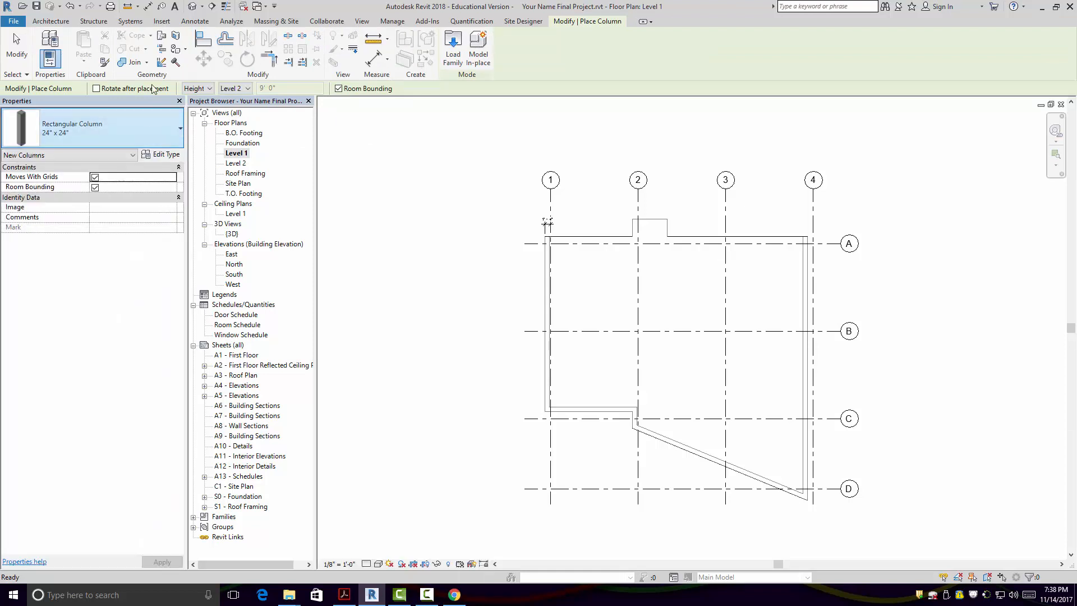
{"action": "left_click", "coordinate": [44, 22]}
{"action": "left_click", "coordinate": [174, 63]}
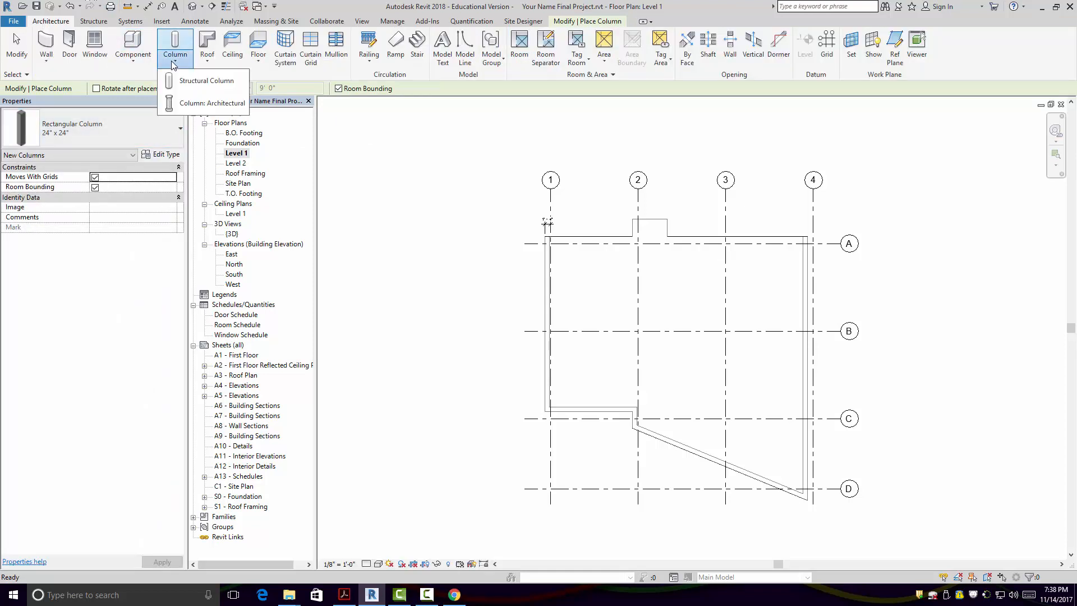
{"action": "left_click", "coordinate": [187, 81]}
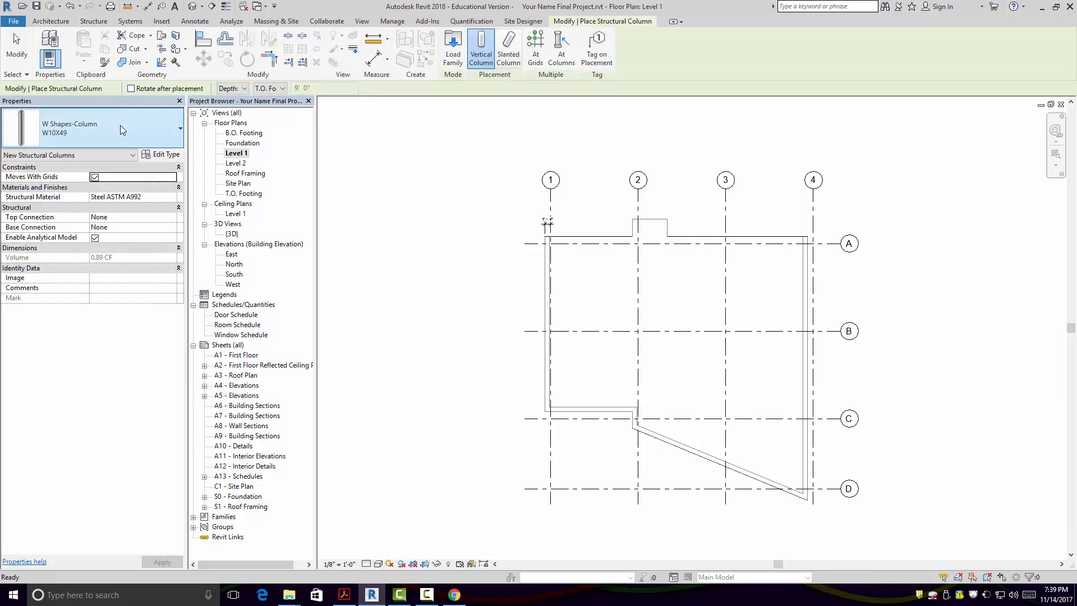
{"action": "left_click", "coordinate": [17, 59]}
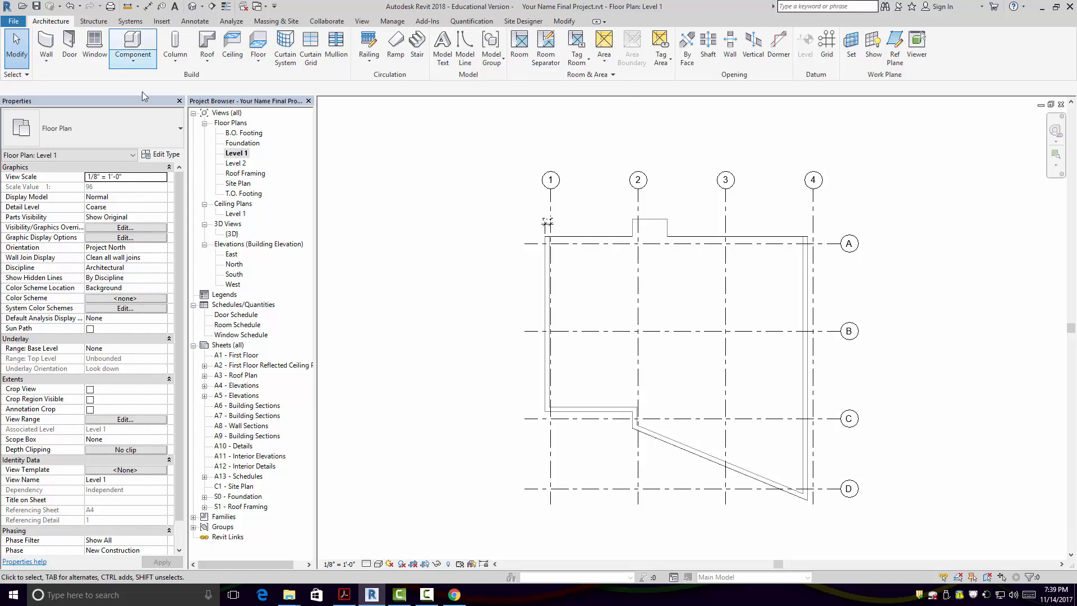
- Start an architectural column and browse the US Imperial family library to Structural Columns > Steel, showing the files as thumbnails
{"action": "left_click", "coordinate": [175, 59]}
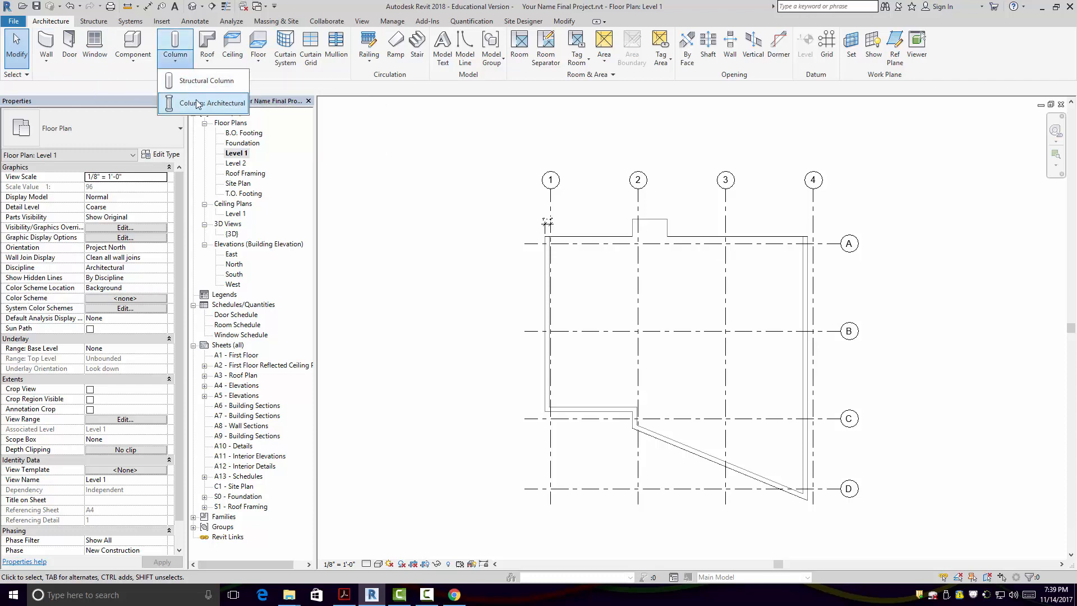
{"action": "left_click", "coordinate": [203, 105]}
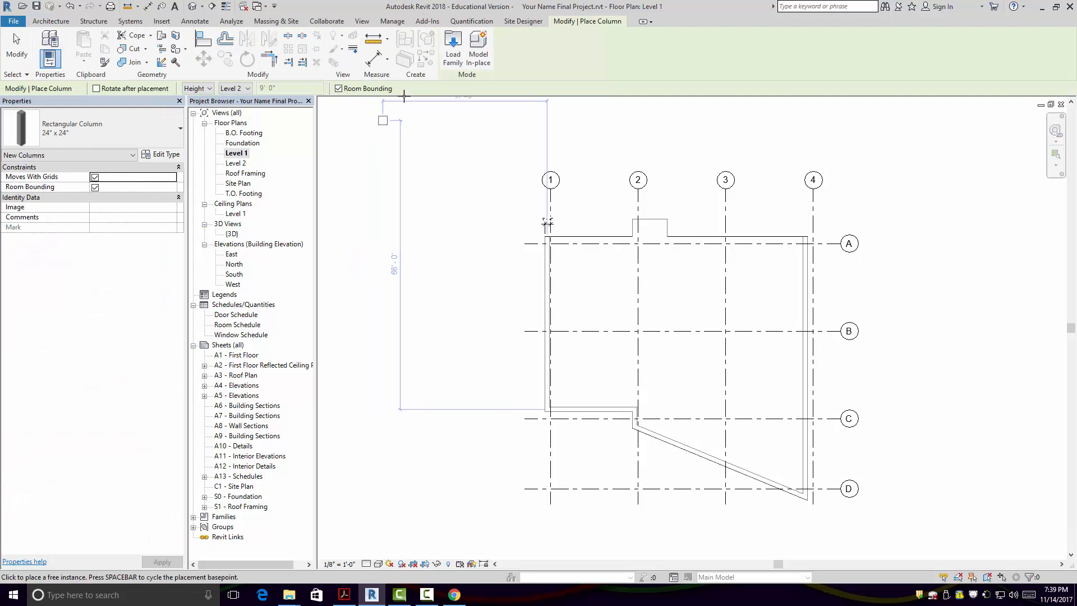
{"action": "left_click", "coordinate": [453, 50]}
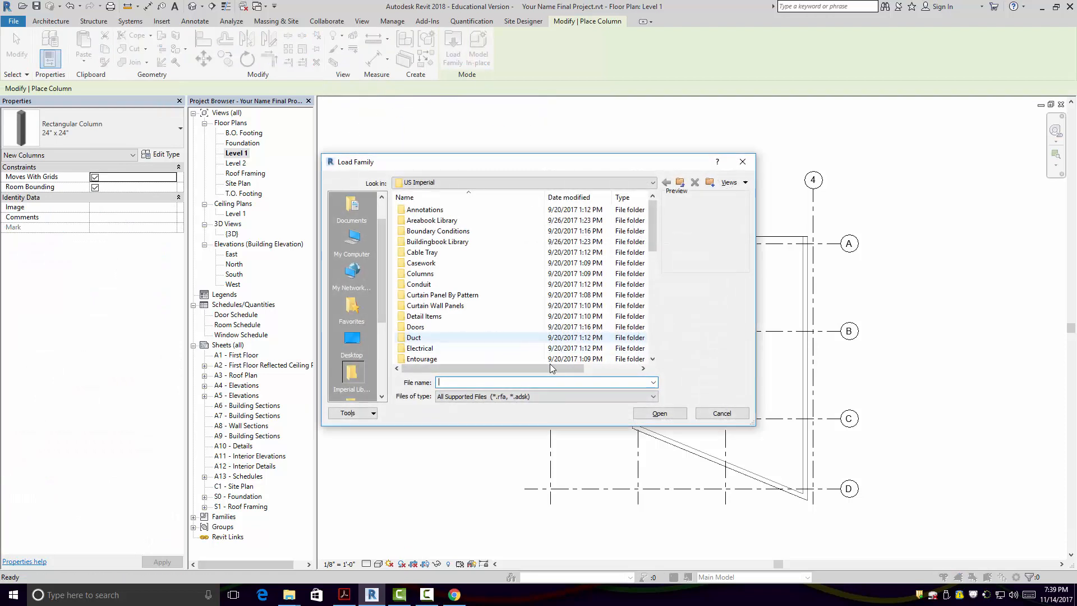
{"action": "left_click_drag", "start_coordinate": [653, 231], "coordinate": [655, 306]}
{"action": "double_click", "coordinate": [488, 348]}
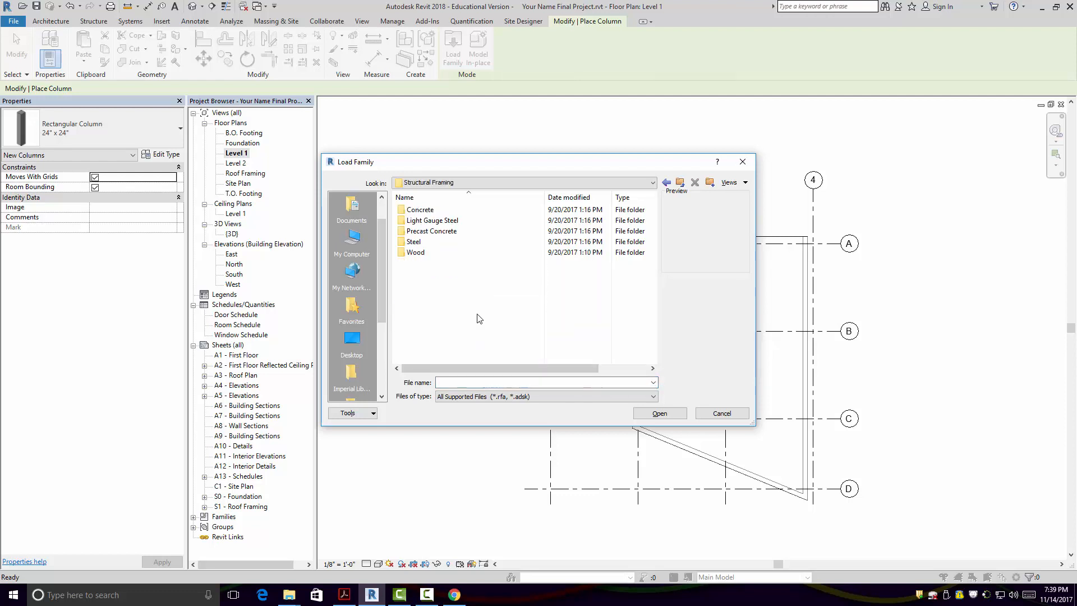
{"action": "left_click", "coordinate": [679, 183]}
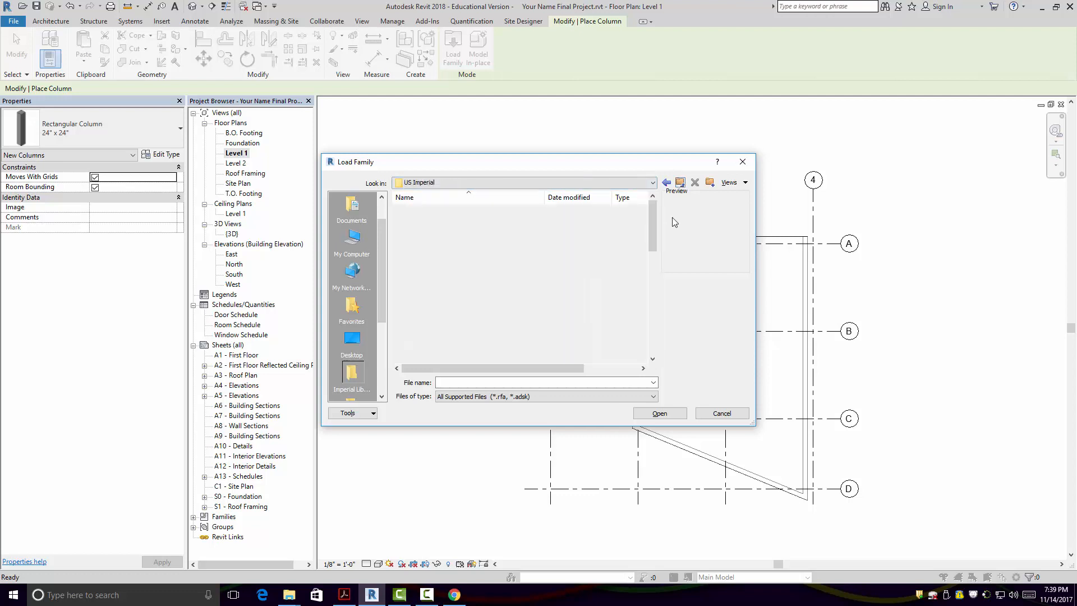
{"action": "left_click_drag", "start_coordinate": [654, 235], "coordinate": [659, 318]}
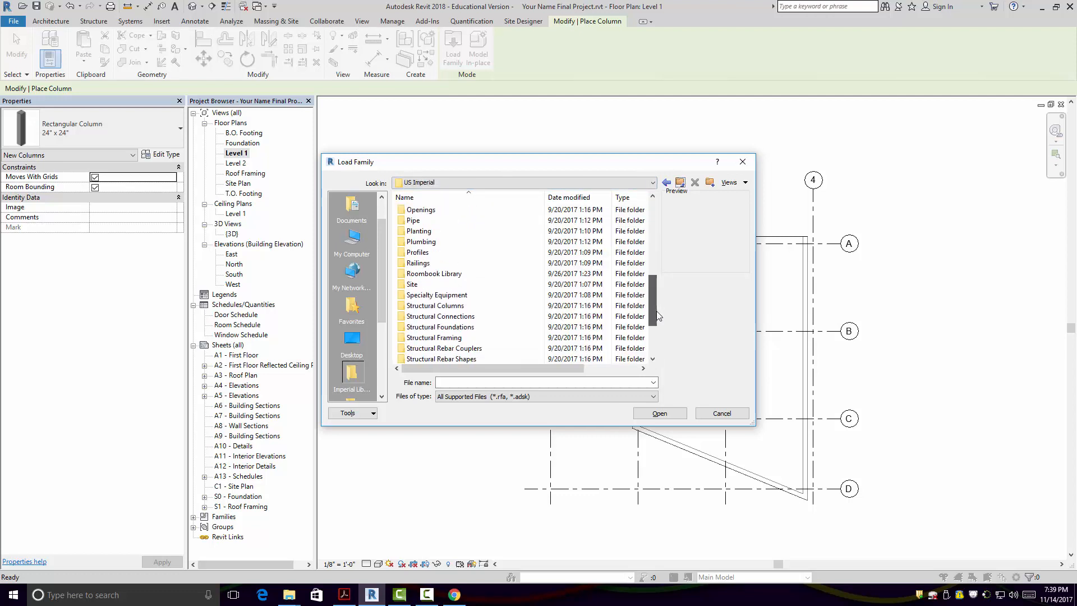
{"action": "double_click", "coordinate": [474, 311]}
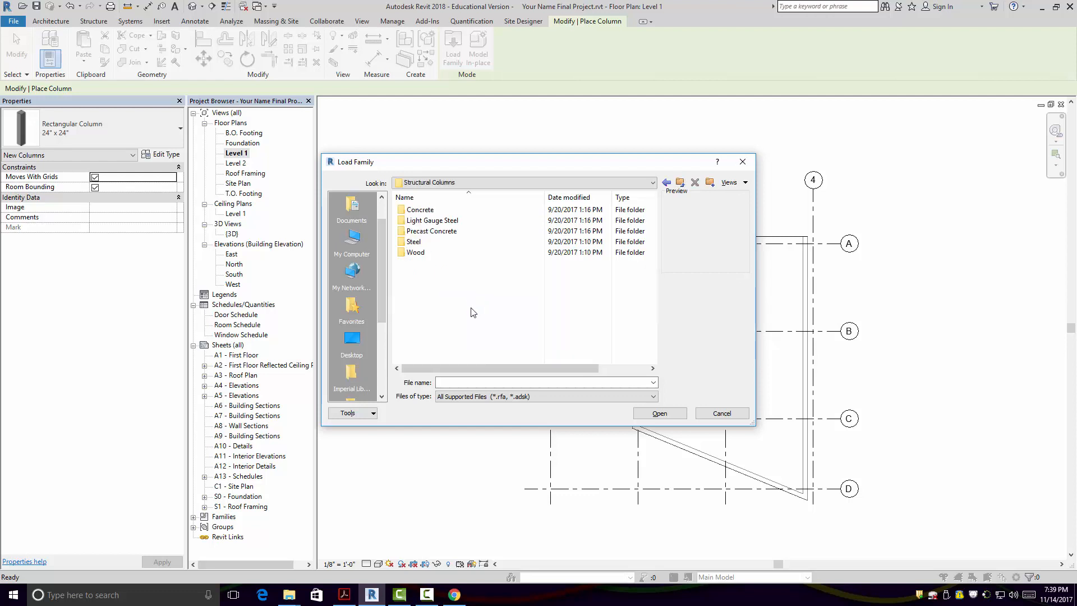
{"action": "double_click", "coordinate": [446, 240]}
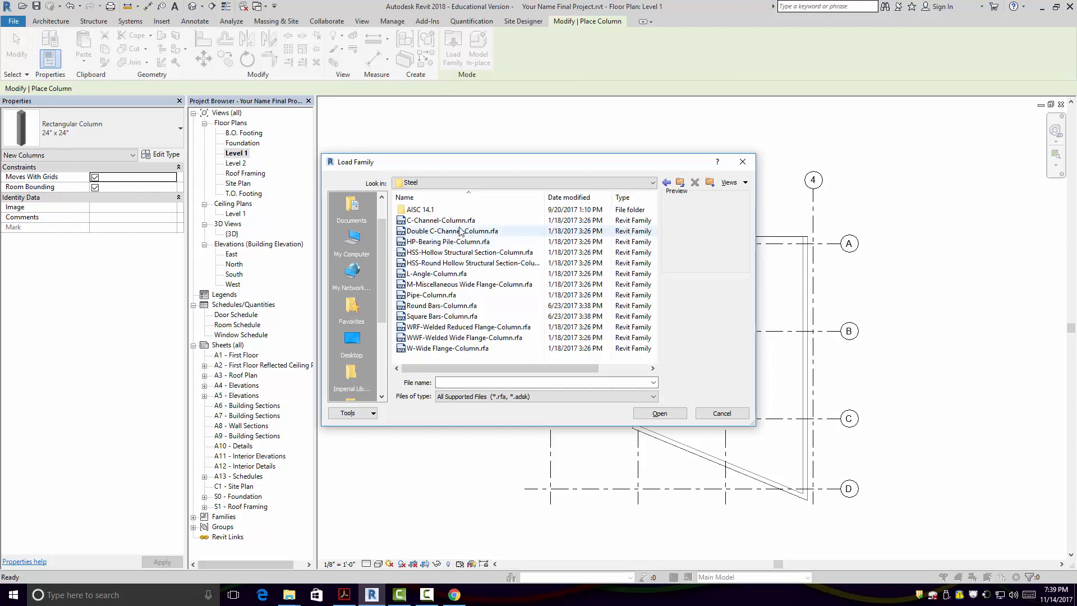
{"action": "left_click", "coordinate": [729, 182]}
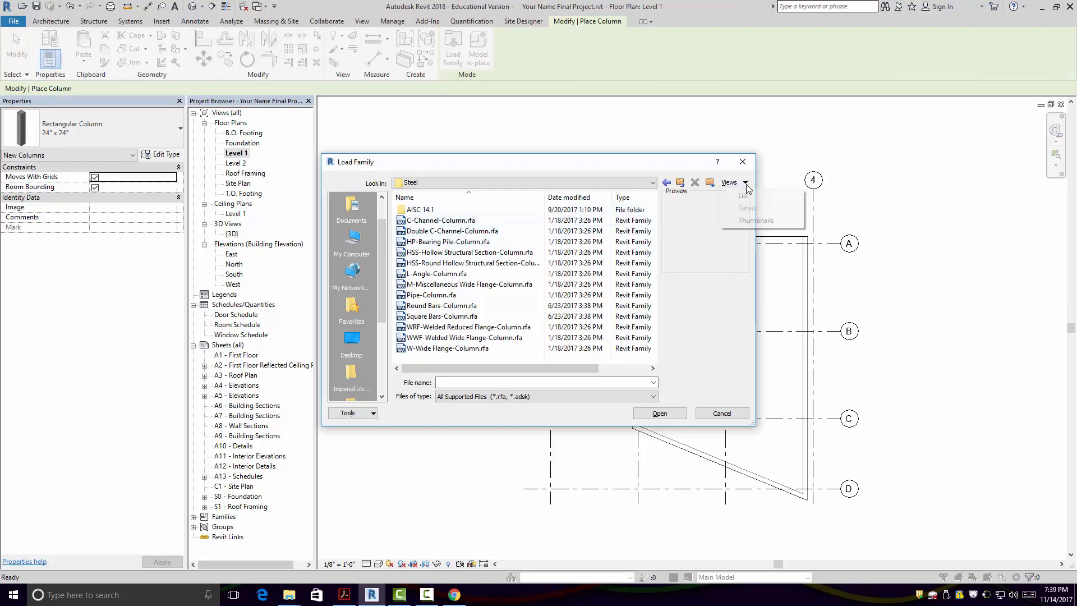
{"action": "left_click", "coordinate": [751, 220]}
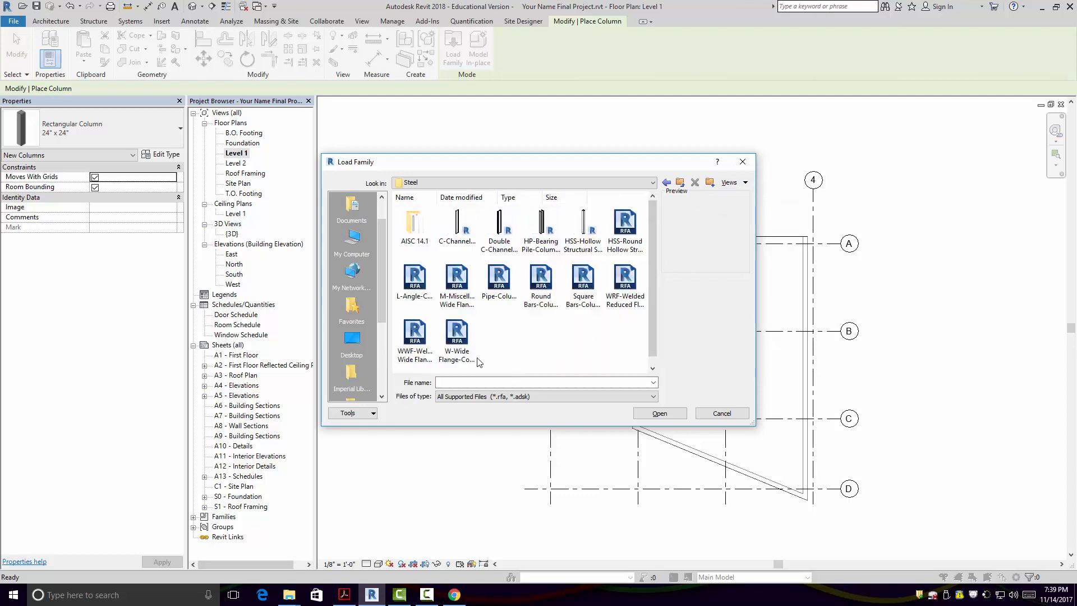
- Compare the previews of the Pipe-Column and HSS-Hollow Structural Section-Column families
{"action": "left_click", "coordinate": [506, 278]}
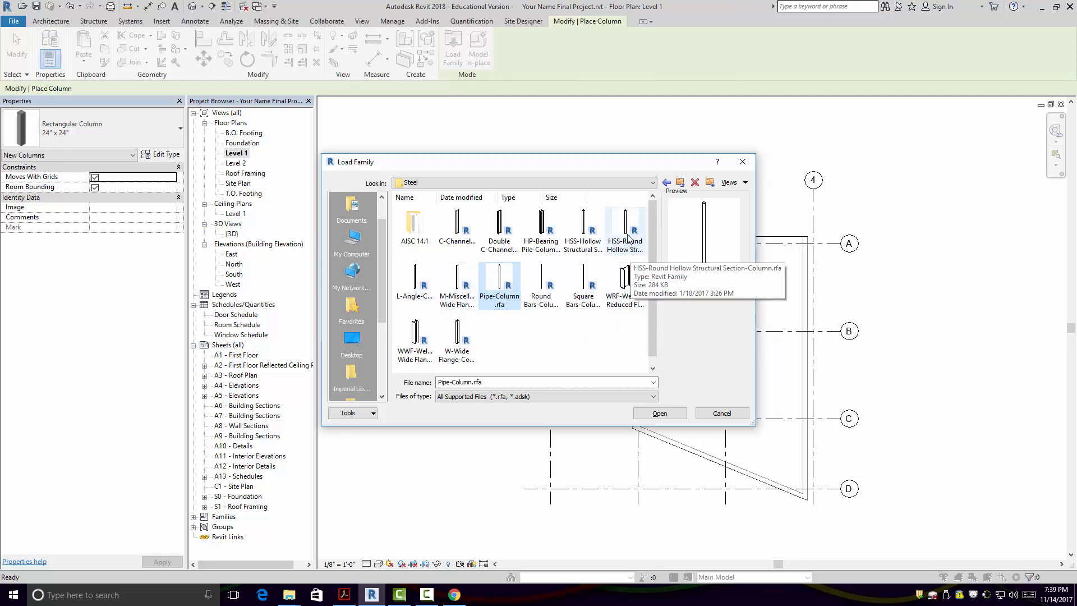
{"action": "left_click", "coordinate": [584, 241]}
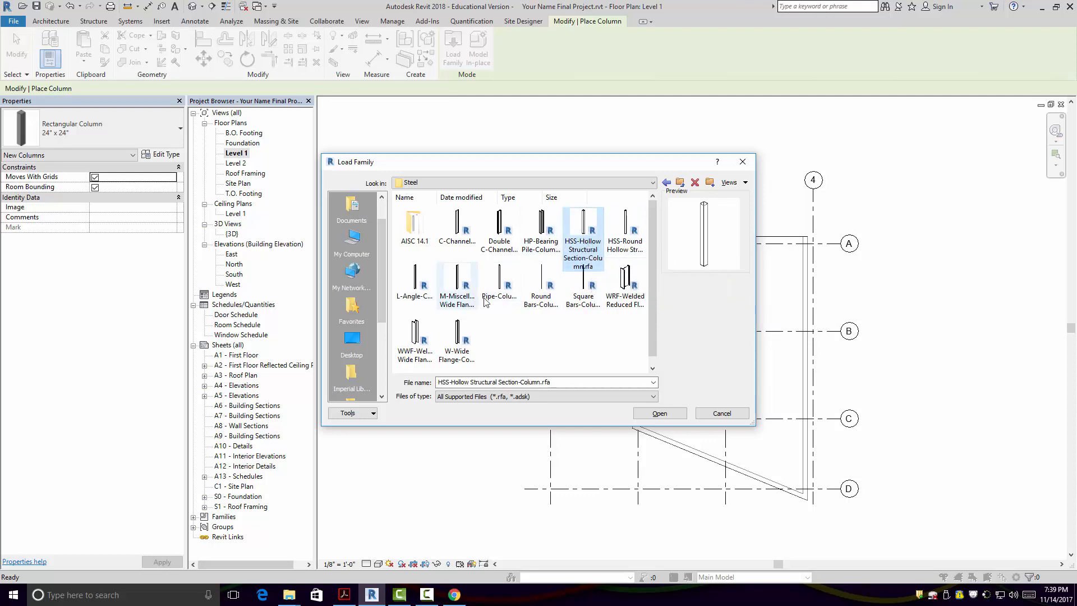
{"action": "left_click", "coordinate": [498, 280]}
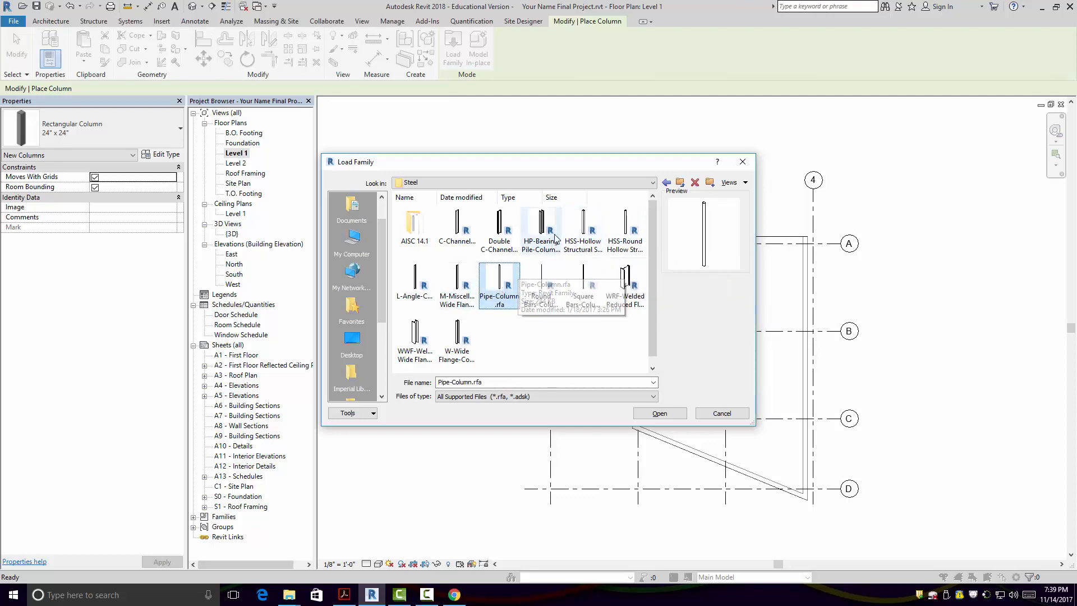
{"action": "left_click", "coordinate": [581, 227]}
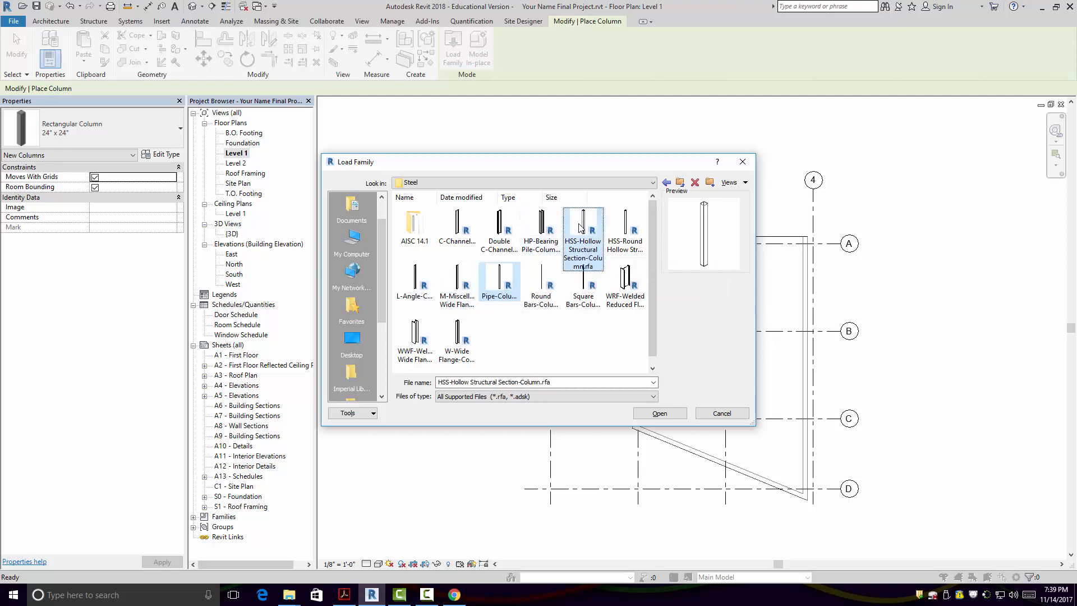
- Try to load the Pipe6STD type of Pipe-Column.rfa for the architectural column command, and leave the command
{"action": "left_click", "coordinate": [498, 280]}
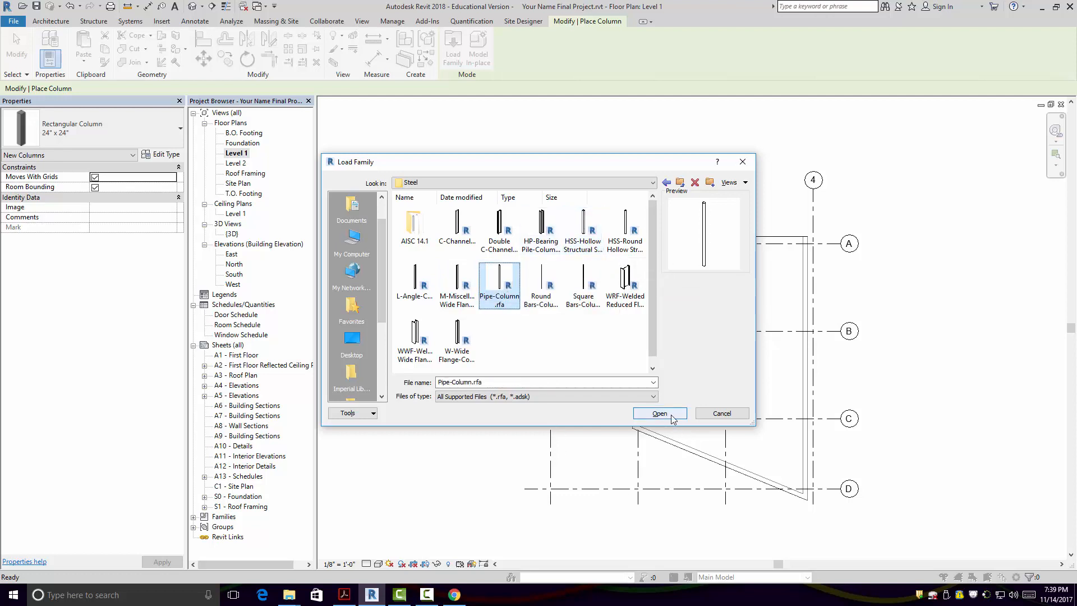
{"action": "left_click", "coordinate": [670, 415]}
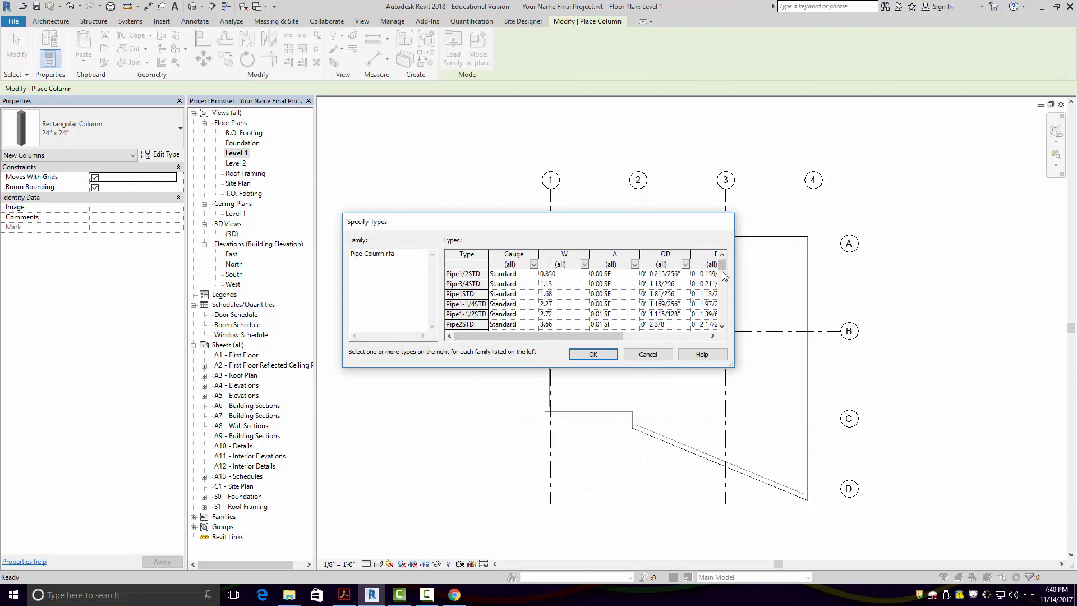
{"action": "left_click_drag", "start_coordinate": [724, 275], "coordinate": [723, 282]}
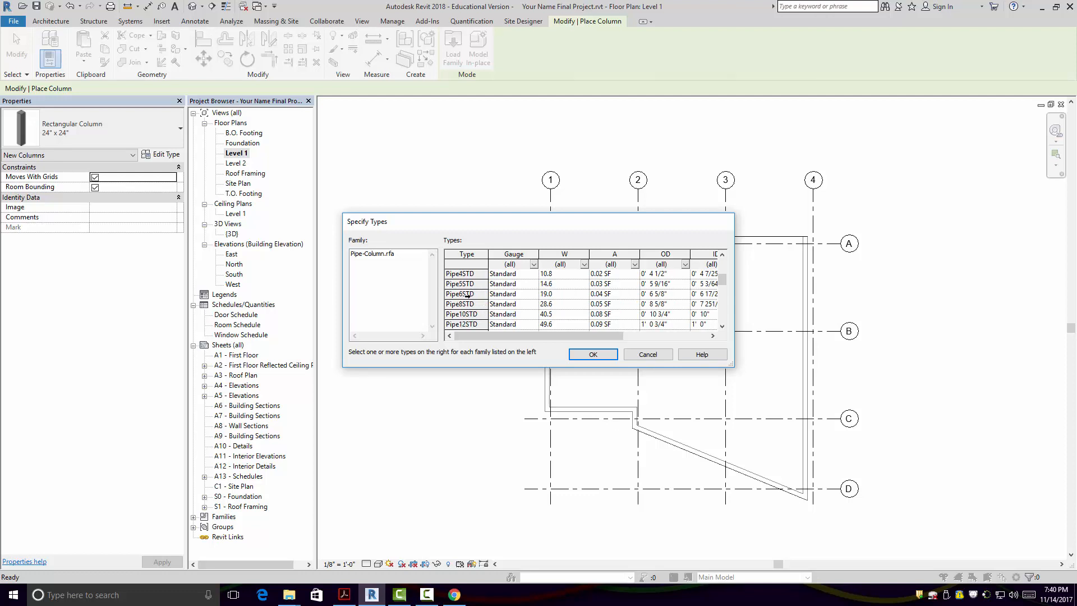
{"action": "left_click", "coordinate": [511, 294]}
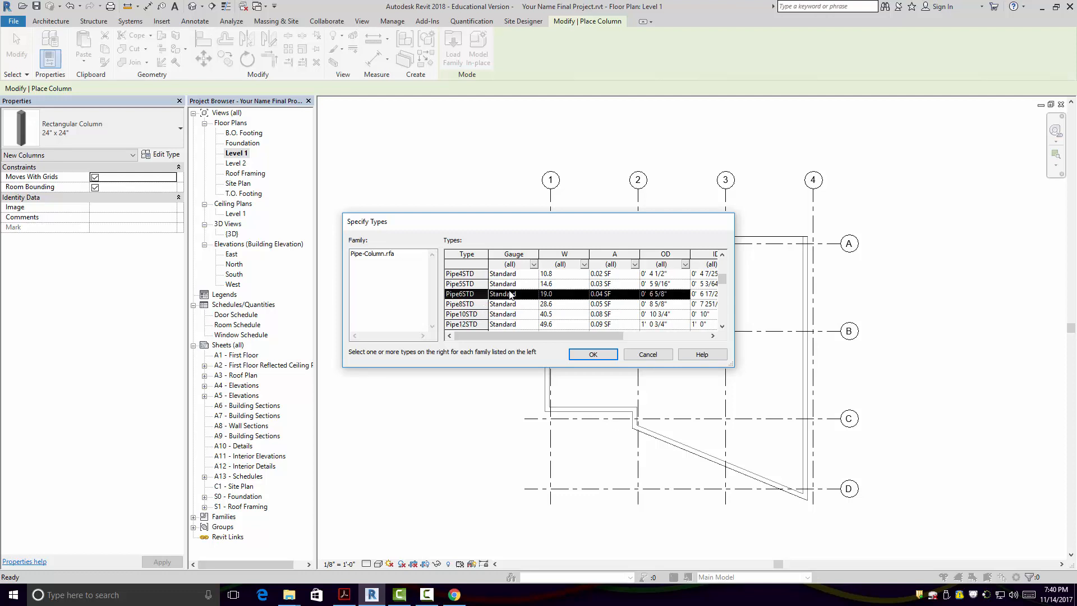
{"action": "left_click", "coordinate": [593, 355]}
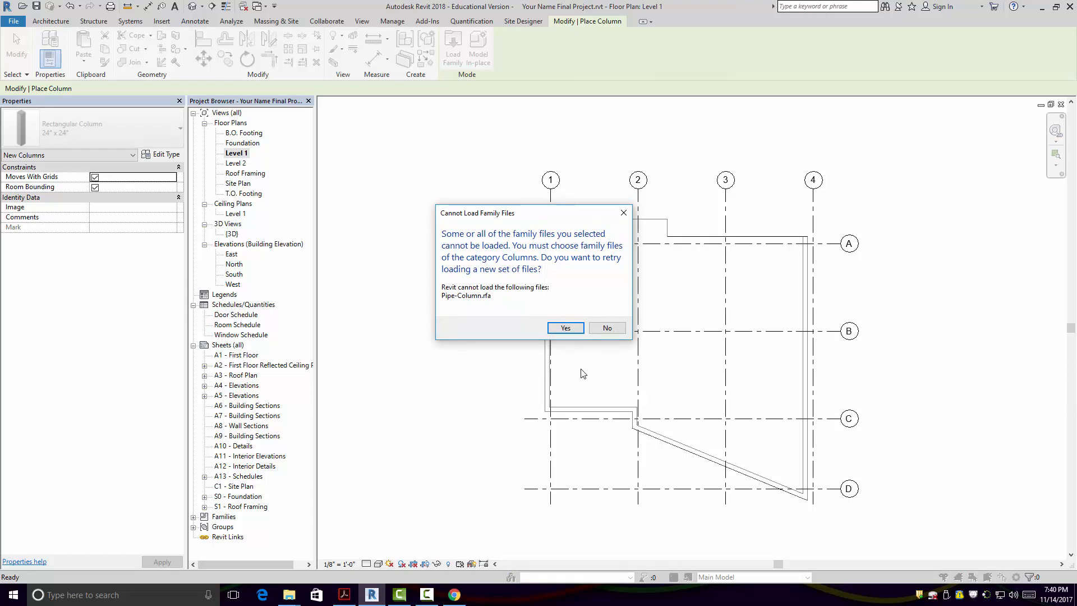
{"action": "left_click", "coordinate": [565, 328]}
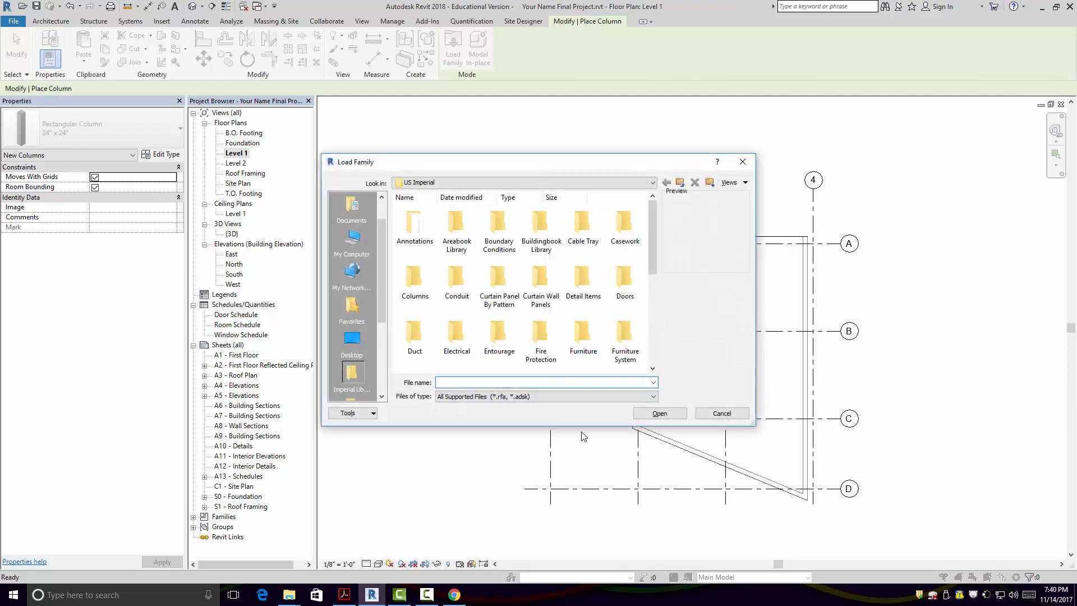
{"action": "left_click", "coordinate": [722, 413]}
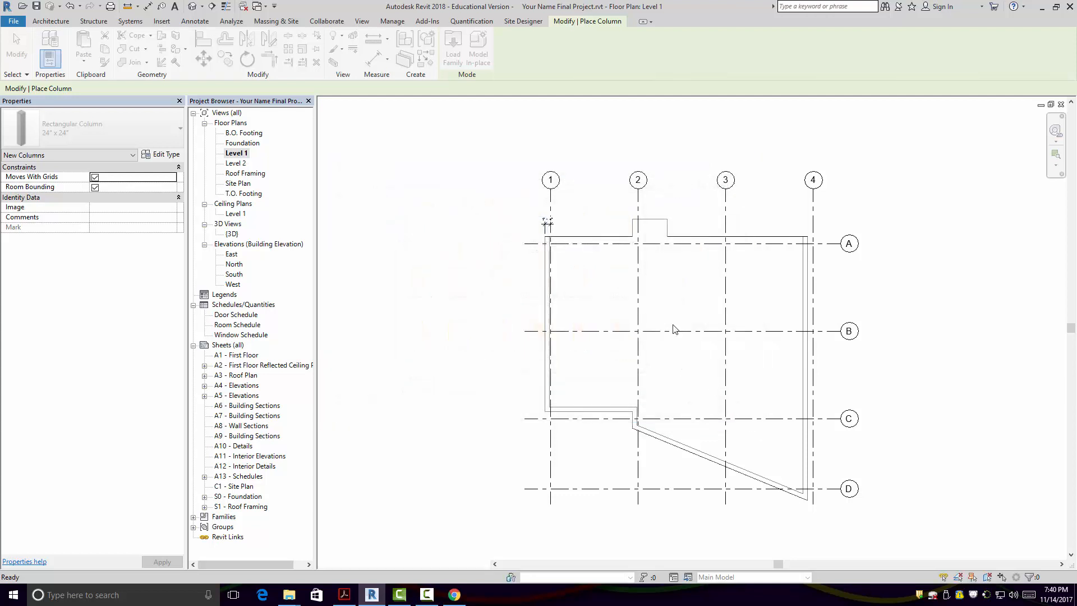
{"action": "left_click", "coordinate": [16, 51]}
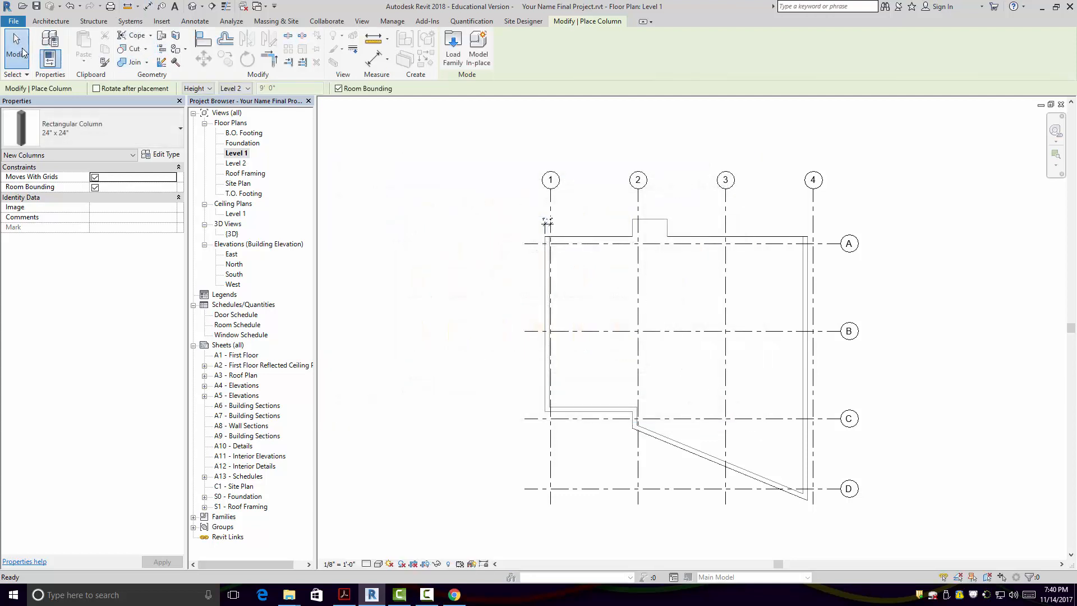
{"action": "left_click", "coordinate": [135, 57]}
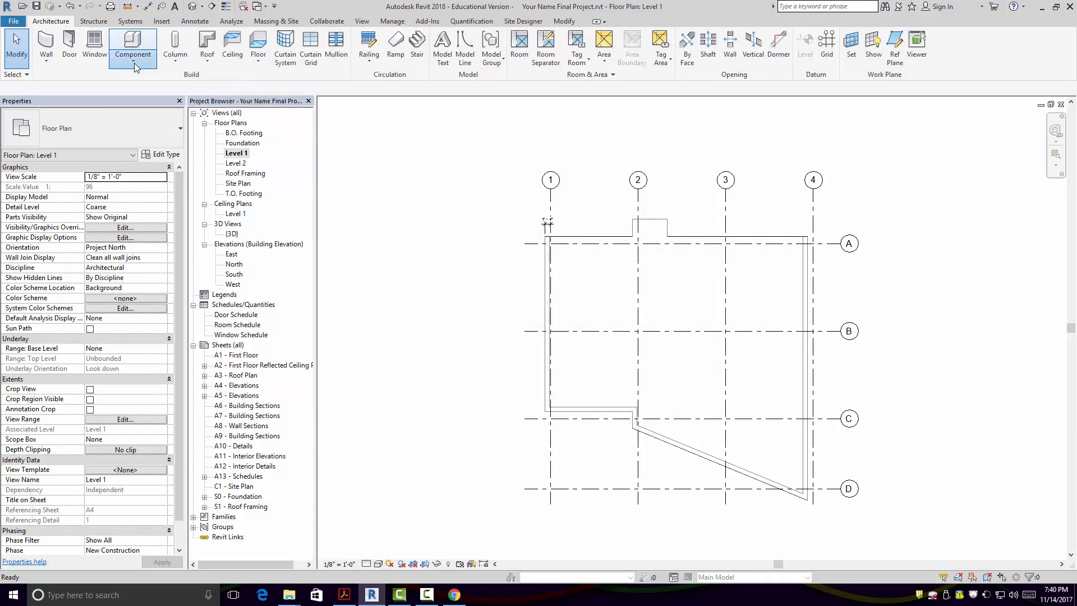
{"action": "left_click", "coordinate": [176, 59]}
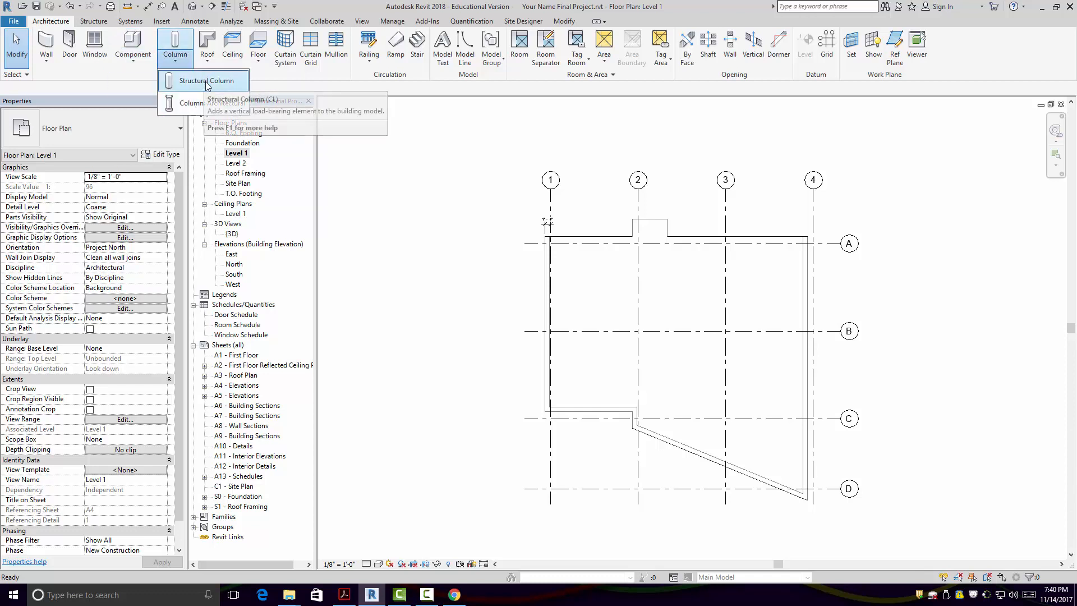
{"action": "left_click", "coordinate": [206, 82]}
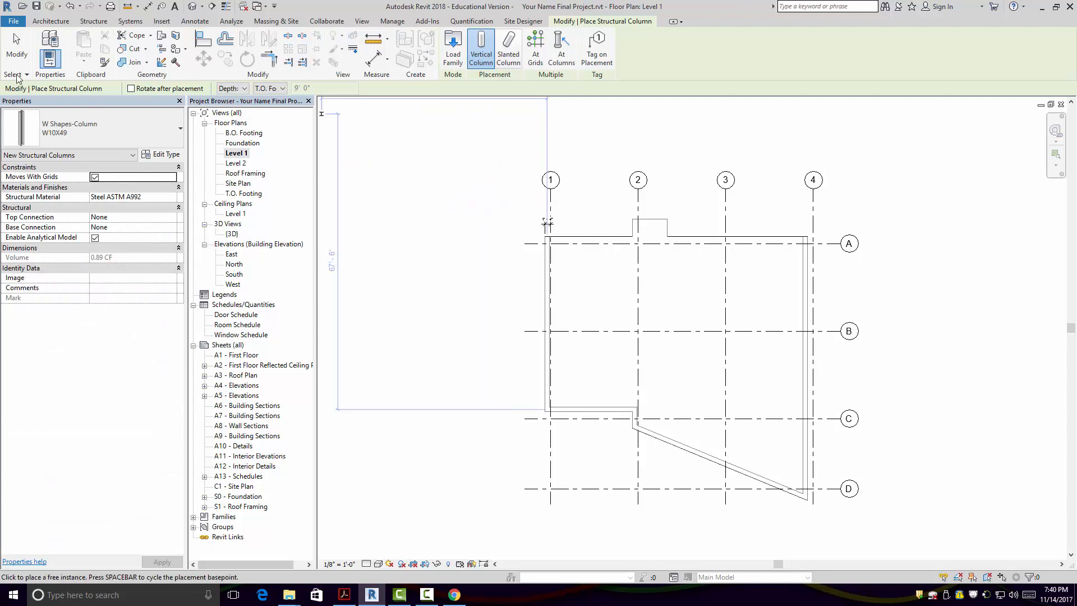
{"action": "left_click", "coordinate": [11, 52]}
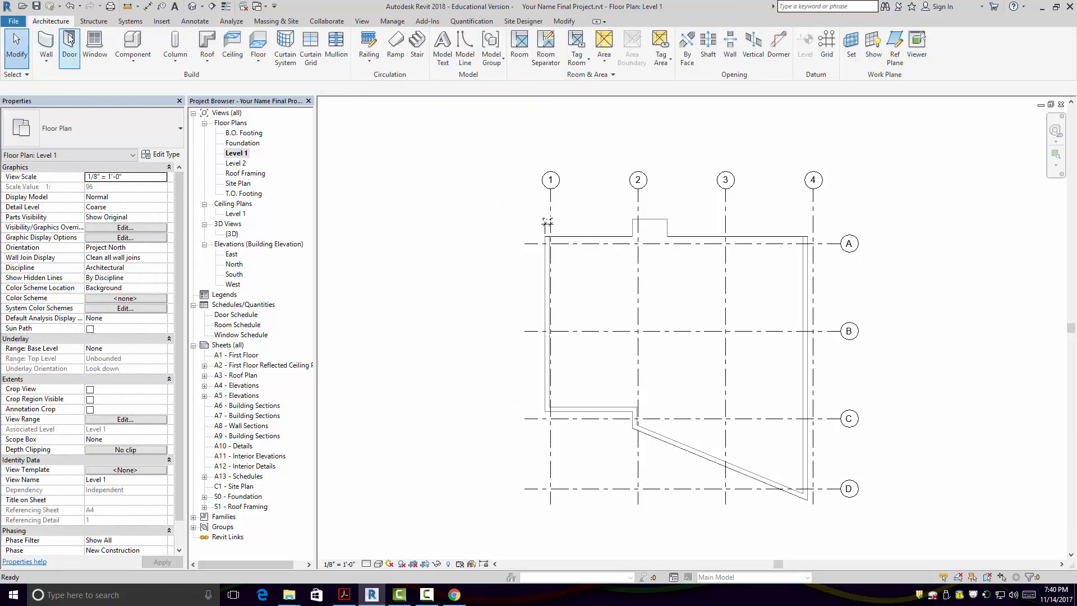
{"action": "left_click", "coordinate": [93, 22]}
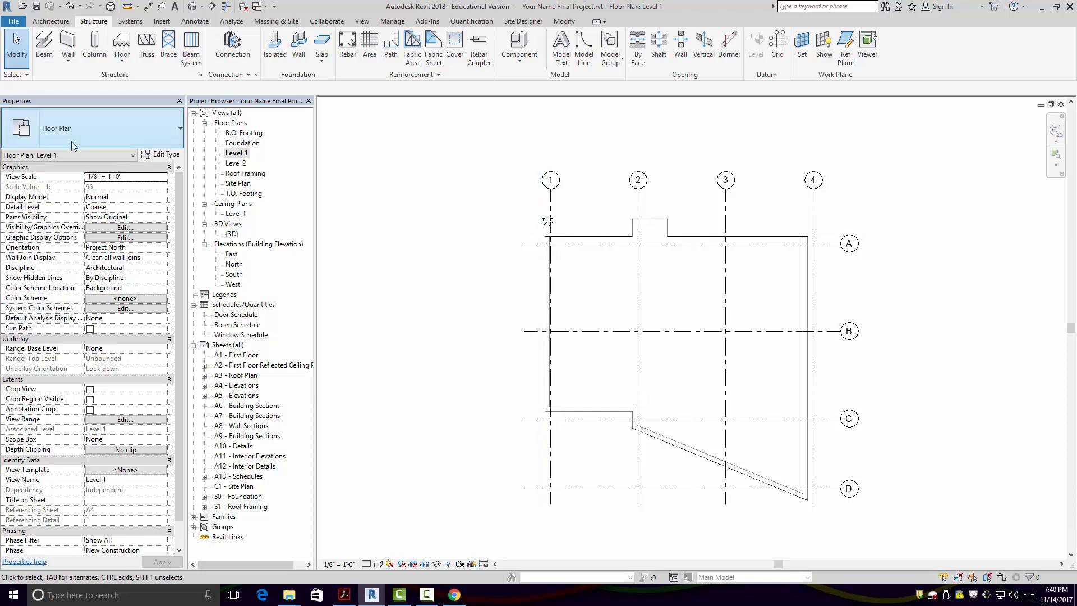
{"action": "left_click", "coordinate": [93, 56]}
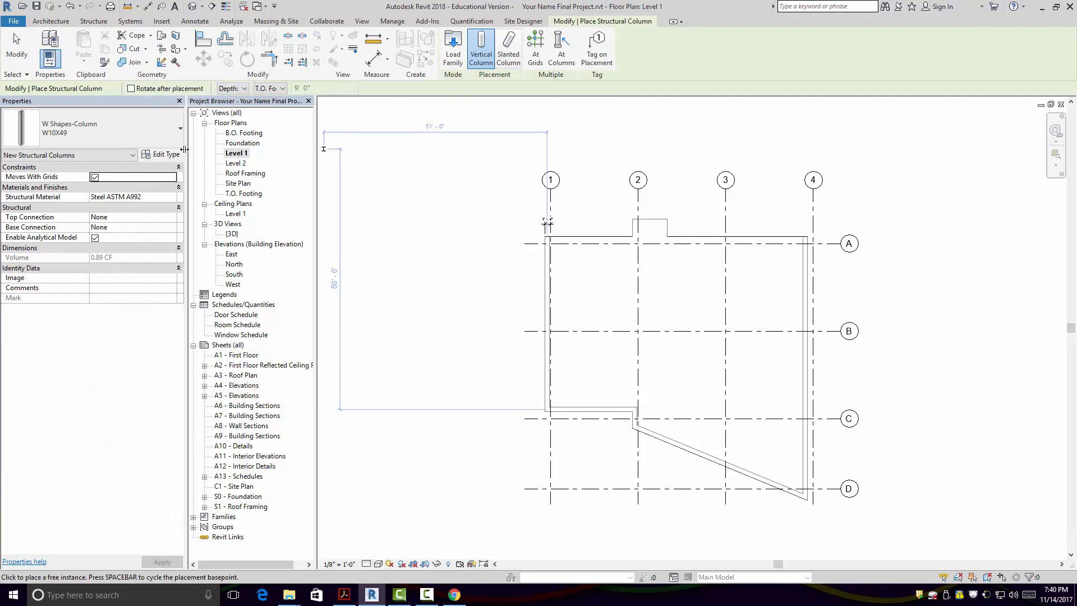
{"action": "left_click", "coordinate": [16, 56]}
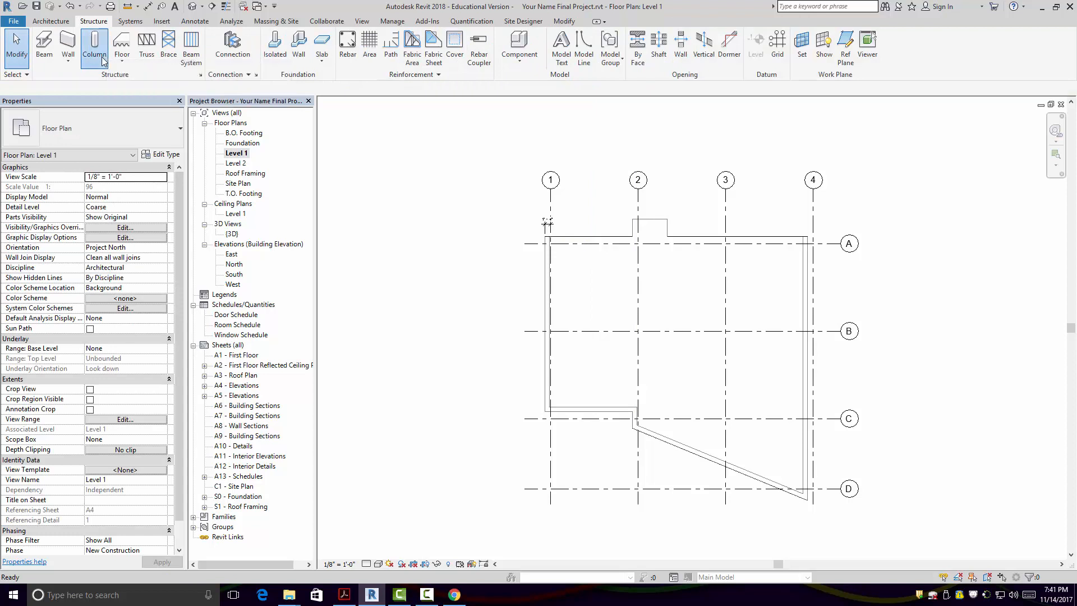
{"action": "left_click", "coordinate": [104, 58]}
{"action": "left_click", "coordinate": [23, 54]}
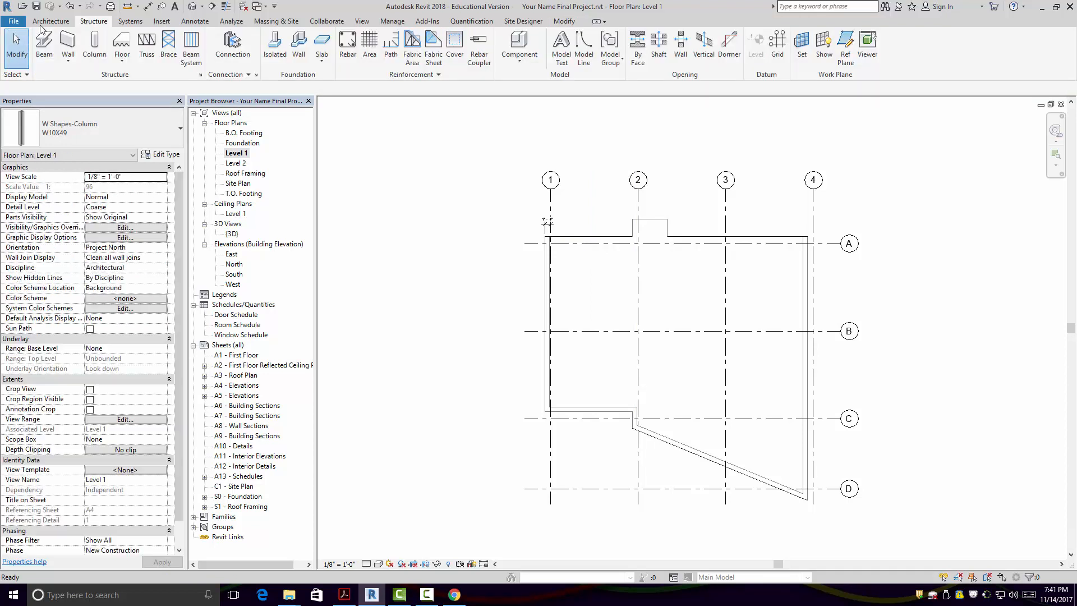
- Start a structural column and browse the US Imperial family library to Structural Columns > Steel
{"action": "left_click", "coordinate": [51, 21]}
{"action": "left_click", "coordinate": [135, 62]}
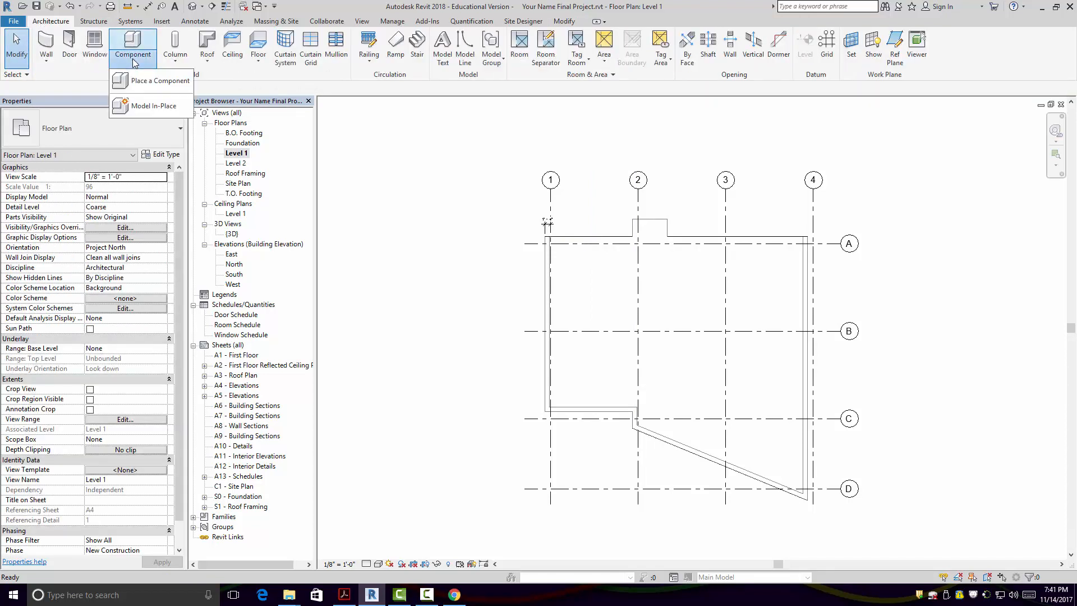
{"action": "left_click", "coordinate": [175, 61]}
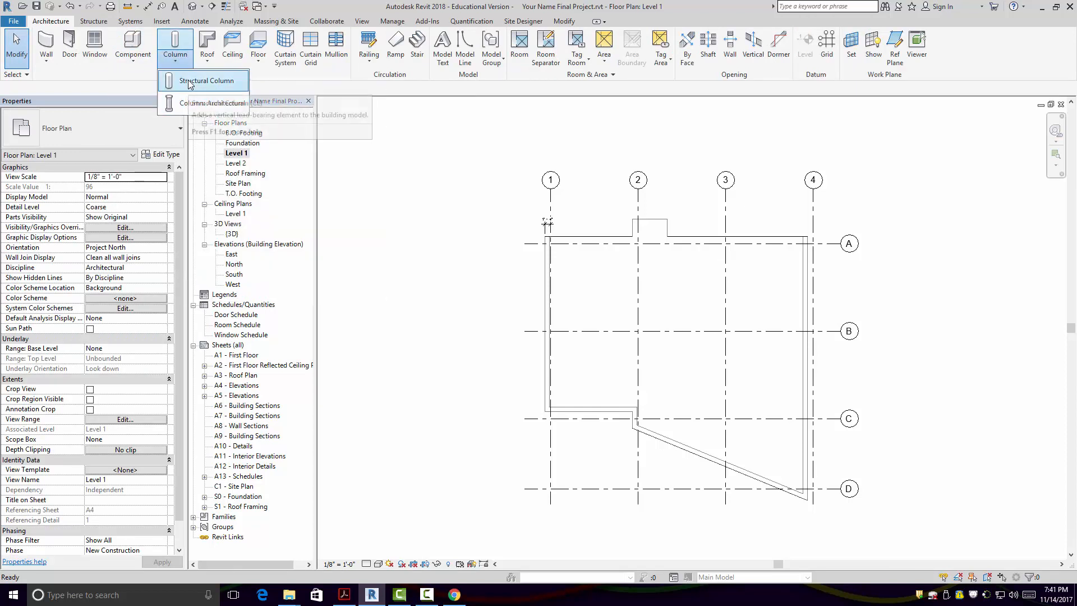
{"action": "left_click", "coordinate": [191, 85]}
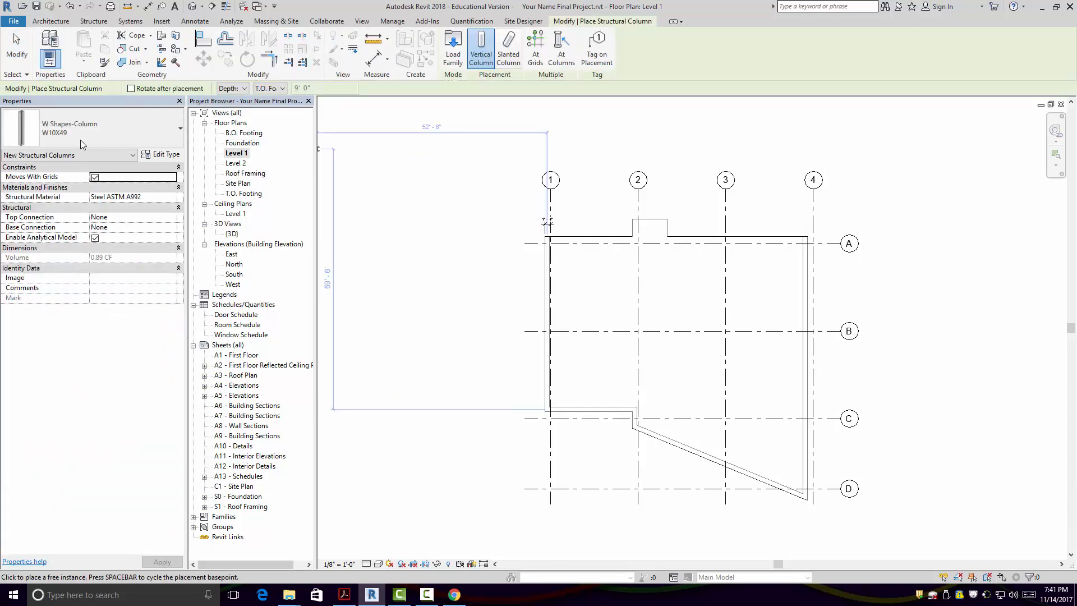
{"action": "left_click", "coordinate": [452, 55]}
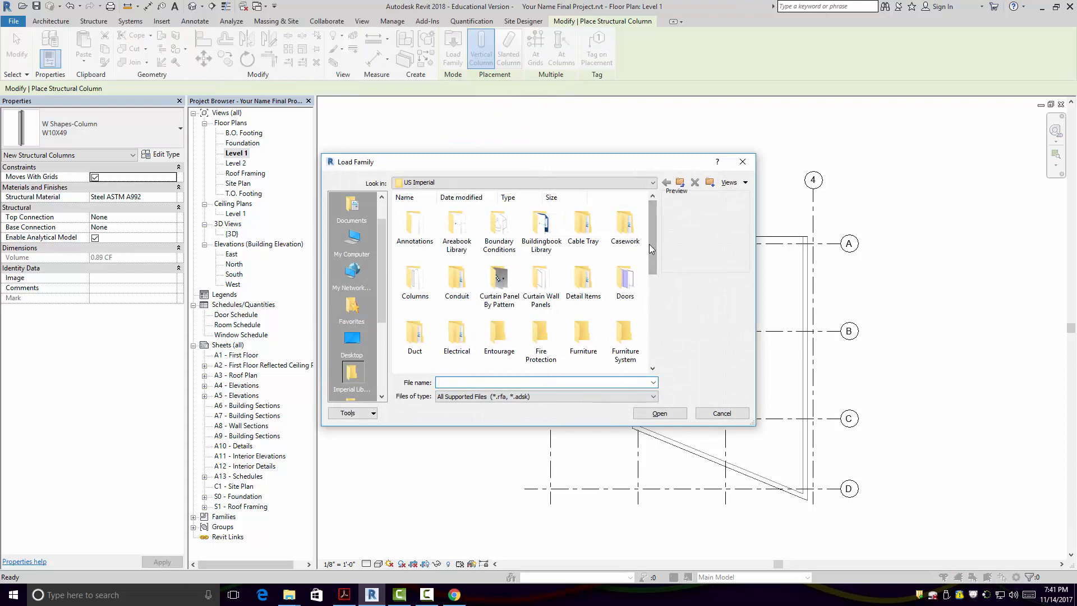
{"action": "left_click_drag", "start_coordinate": [650, 245], "coordinate": [667, 331]}
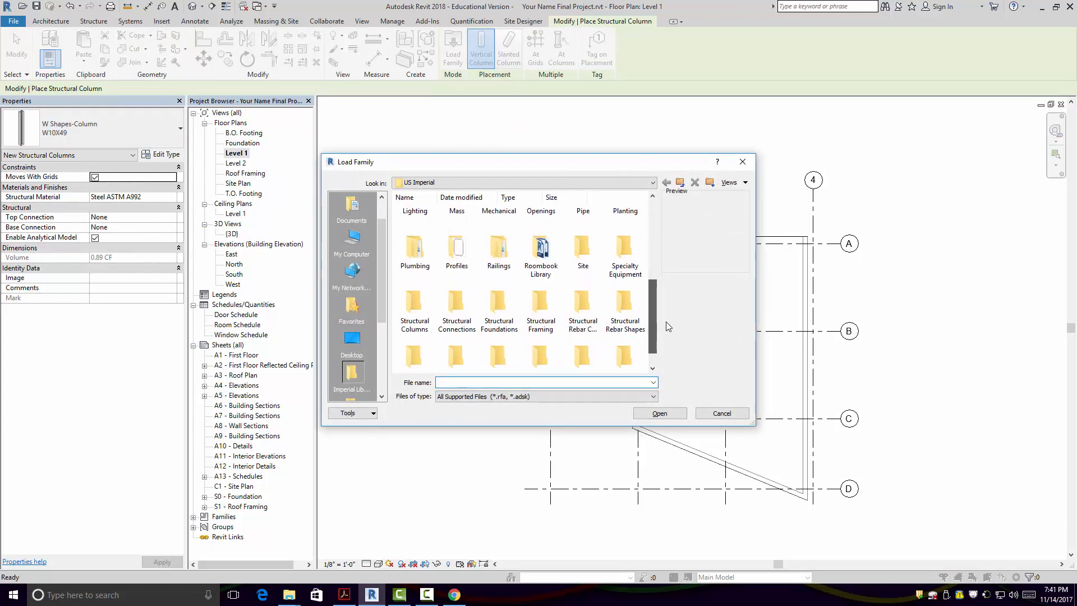
{"action": "double_click", "coordinate": [421, 314]}
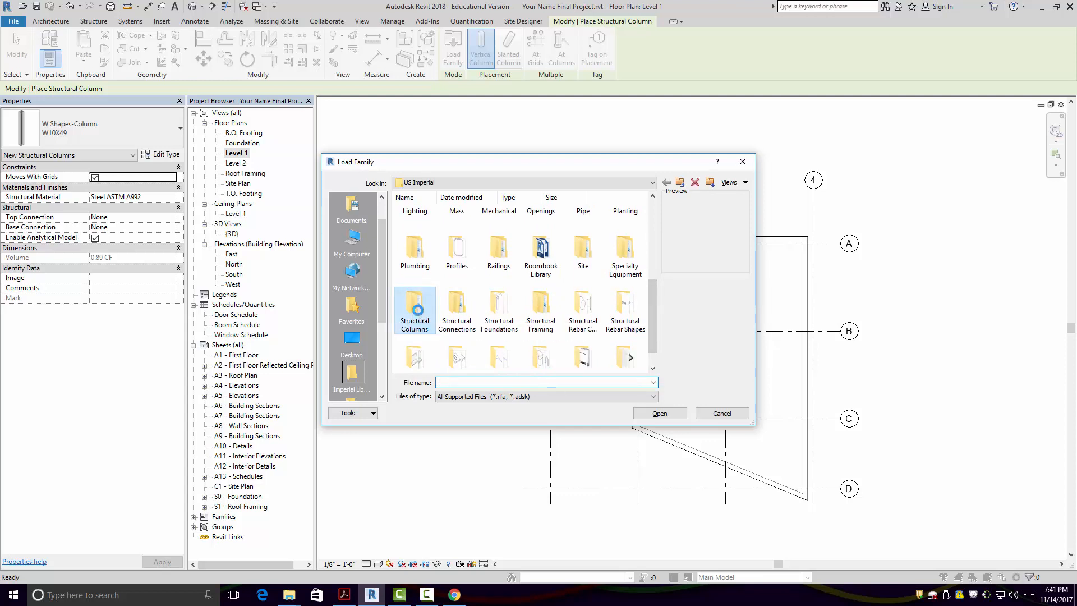
{"action": "double_click", "coordinate": [535, 227]}
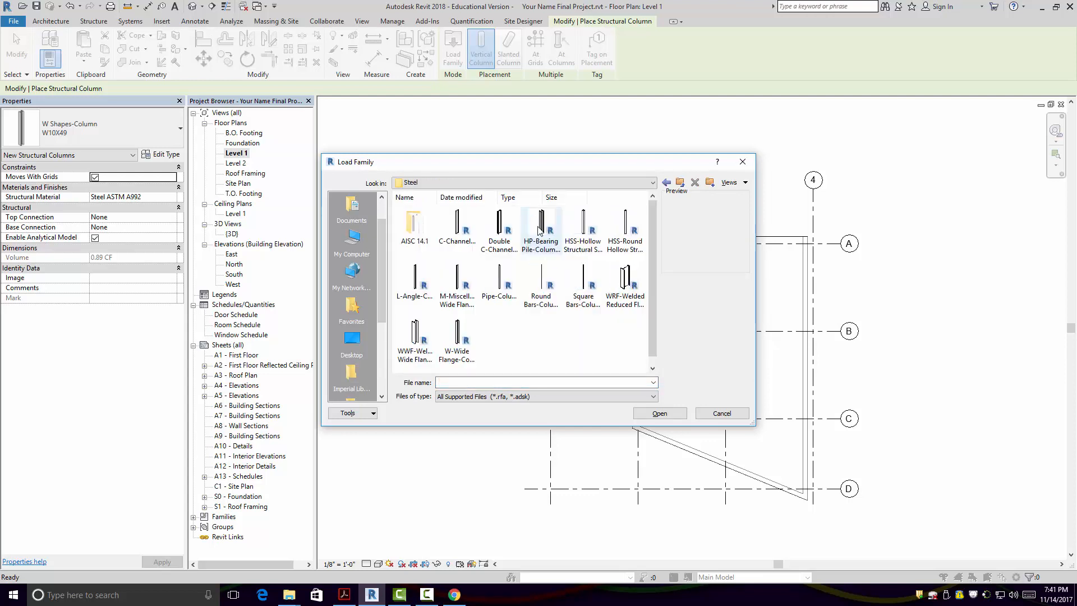
- Load the Pipe6STD type of the Pipe-Column.rfa family for the structural column command
{"action": "left_click", "coordinate": [501, 275]}
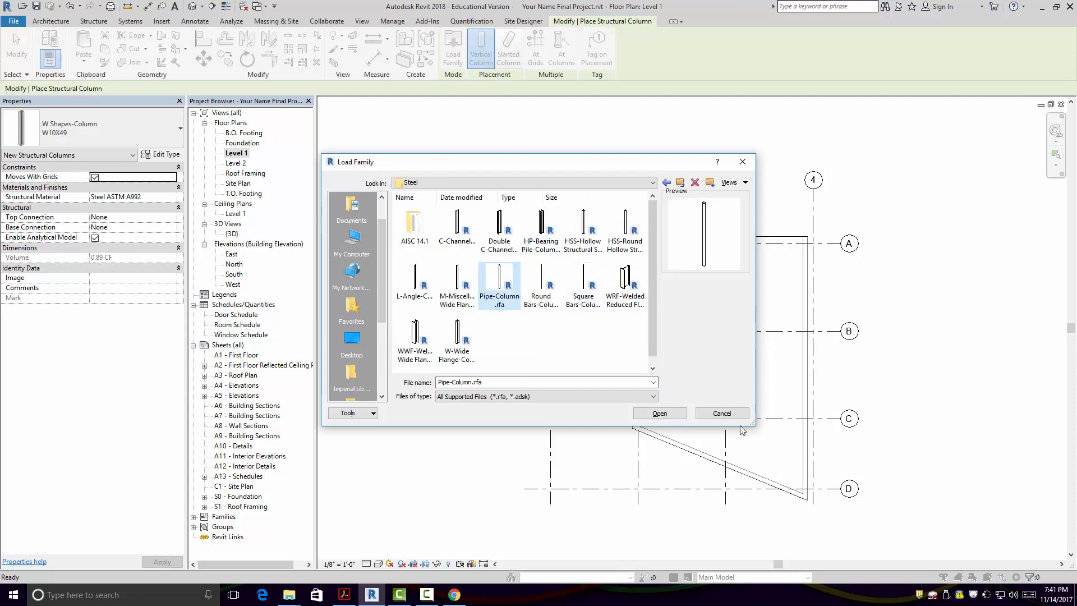
{"action": "left_click", "coordinate": [658, 414]}
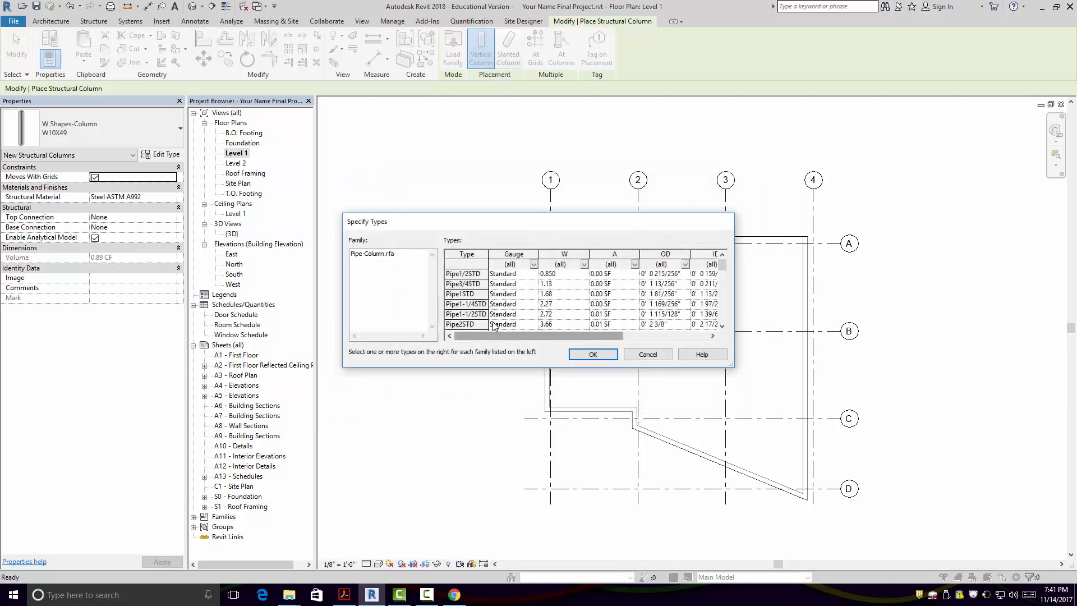
{"action": "left_click", "coordinate": [723, 327]}
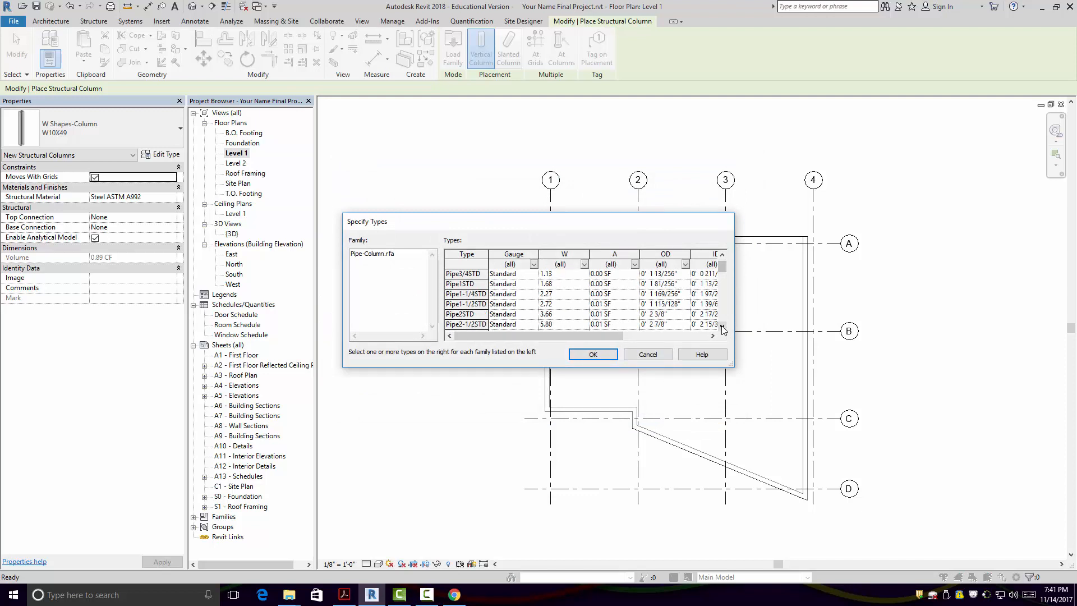
{"action": "left_click", "coordinate": [723, 327]}
{"action": "left_click", "coordinate": [723, 328]}
{"action": "left_click", "coordinate": [723, 327]}
{"action": "left_click", "coordinate": [723, 327]}
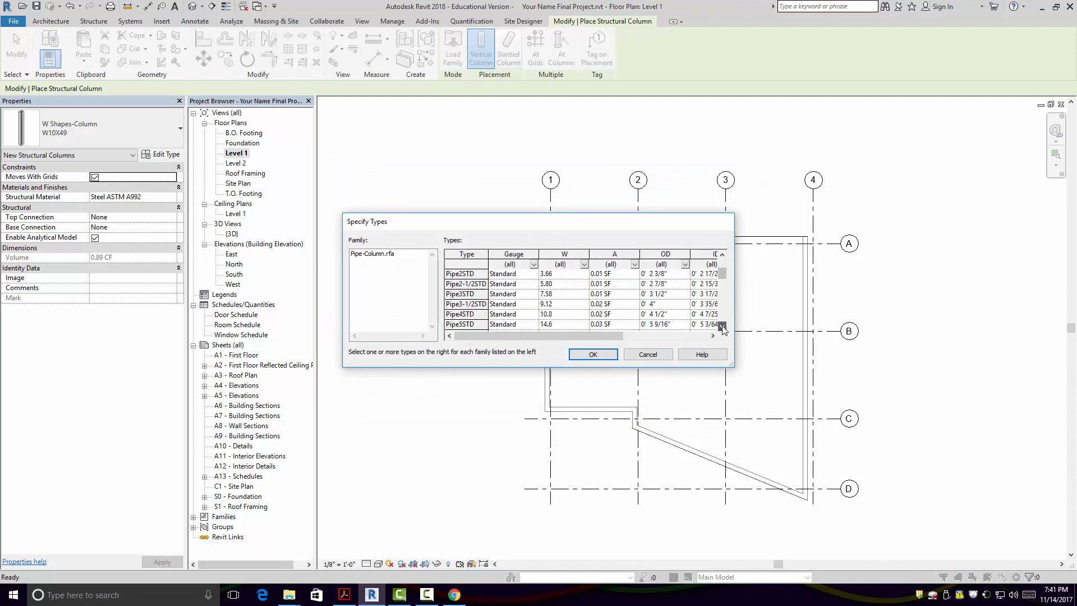
{"action": "left_click", "coordinate": [723, 327]}
{"action": "left_click", "coordinate": [723, 328]}
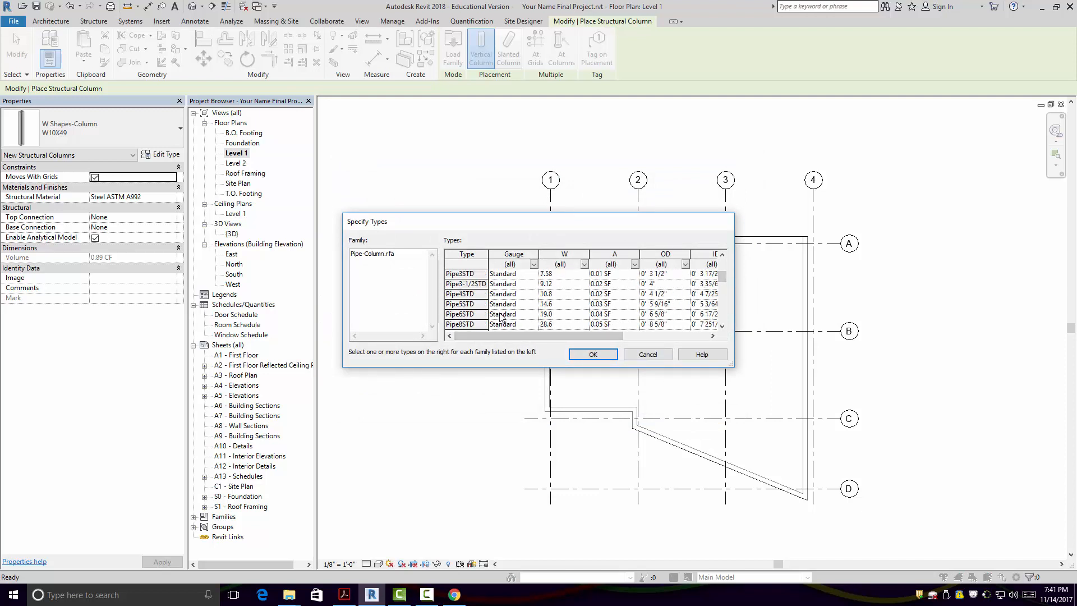
{"action": "left_click", "coordinate": [476, 314]}
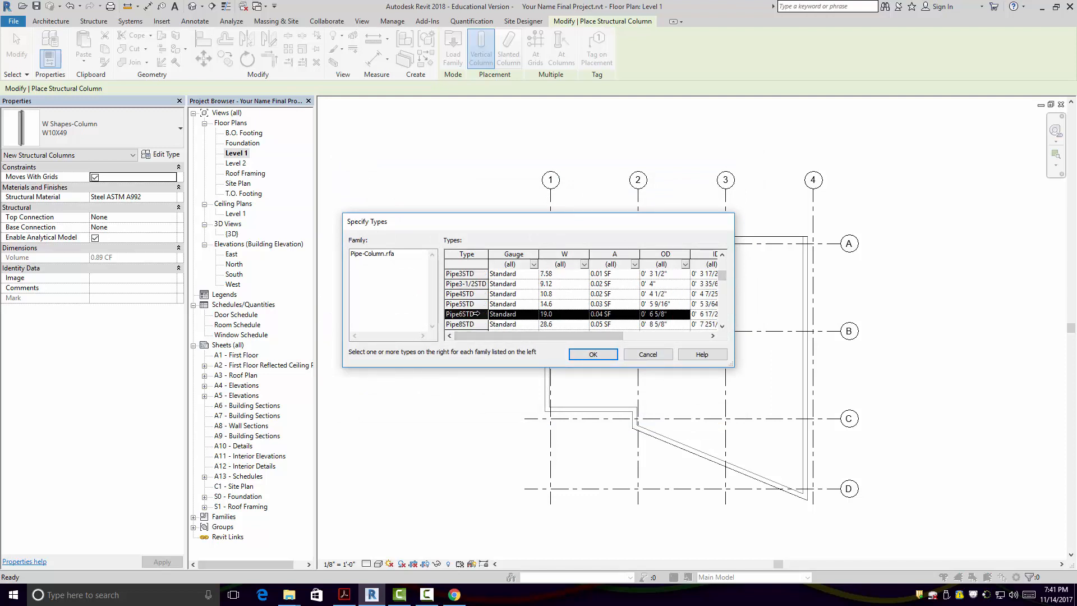
{"action": "left_click", "coordinate": [605, 357]}
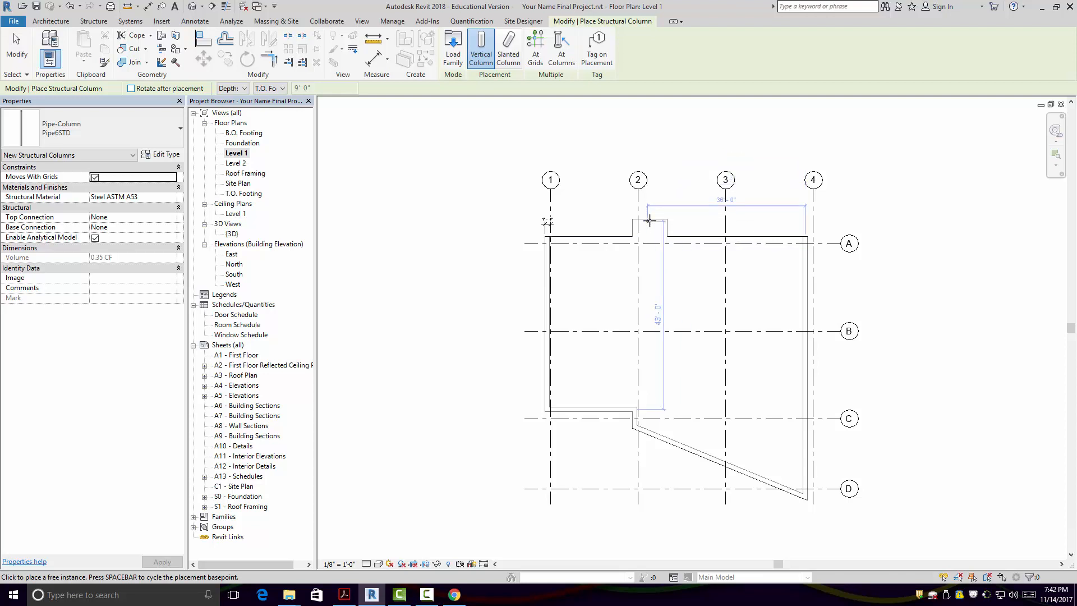
- Try to place Pipe6STD columns with the At Grids option, selecting grid line 1
{"action": "scroll", "coordinate": [653, 227], "scroll_direction": "up", "scroll_amount": 2}
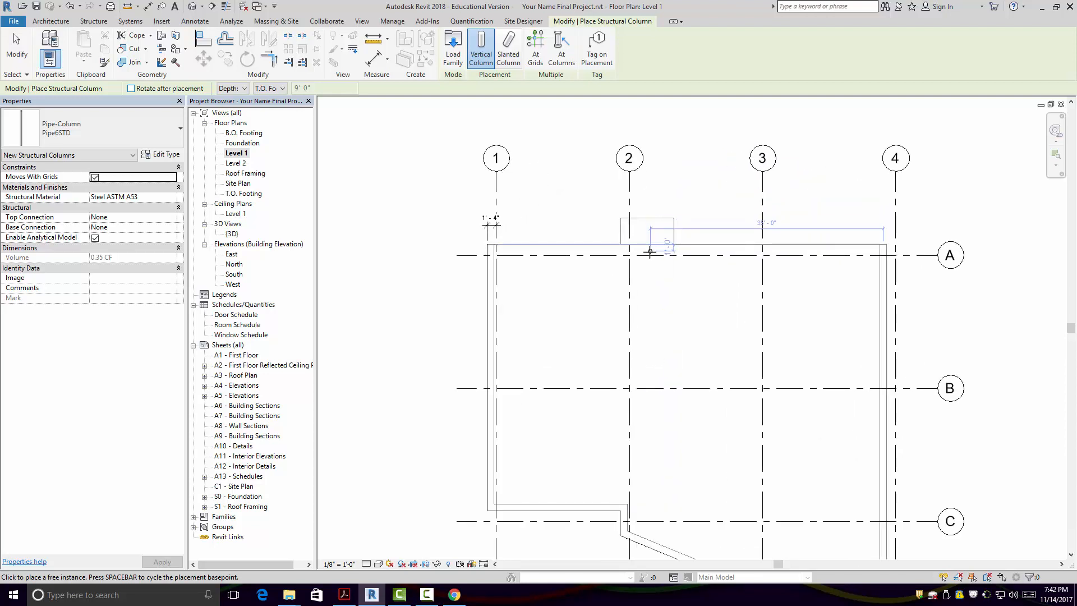
{"action": "scroll", "coordinate": [644, 241], "scroll_direction": "up", "scroll_amount": 2}
{"action": "middle_click_drag", "start_coordinate": [682, 233], "coordinate": [856, 218]}
{"action": "scroll", "coordinate": [697, 269], "scroll_direction": "up", "scroll_amount": 2}
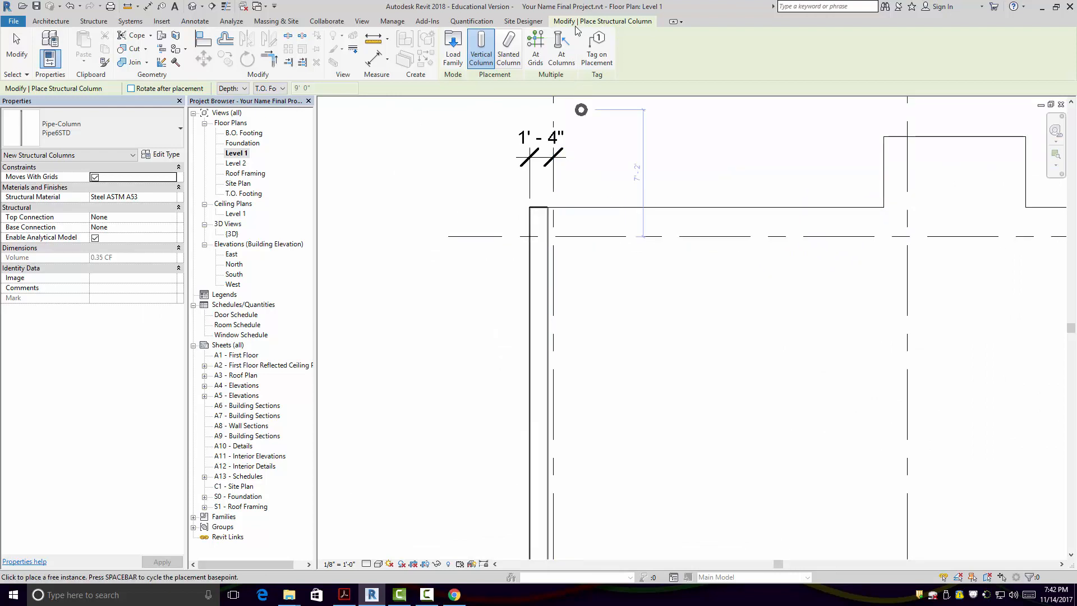
{"action": "left_click", "coordinate": [535, 52]}
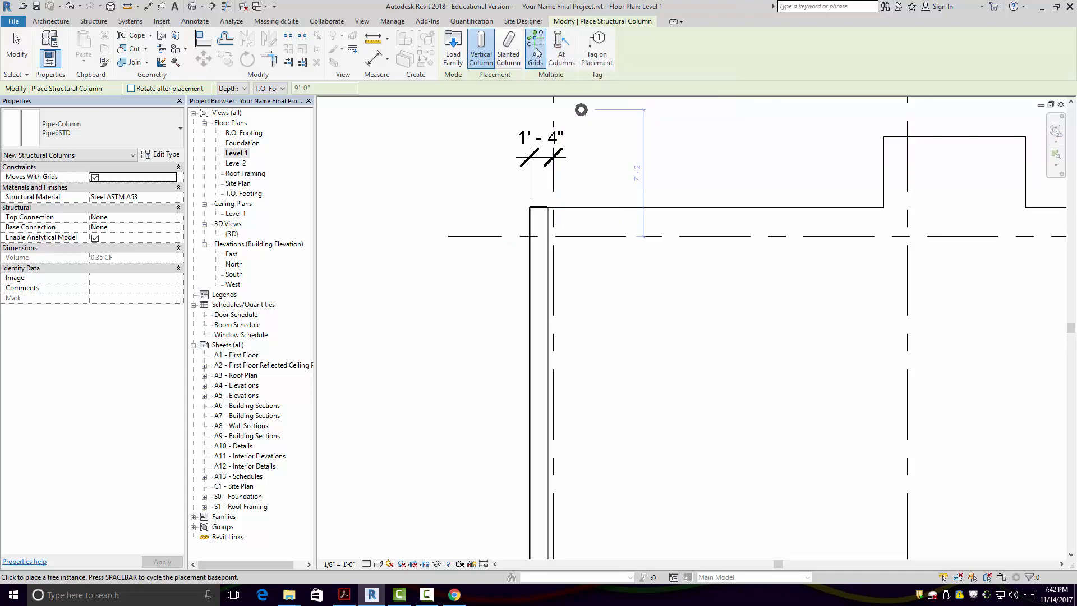
{"action": "left_click", "coordinate": [553, 237]}
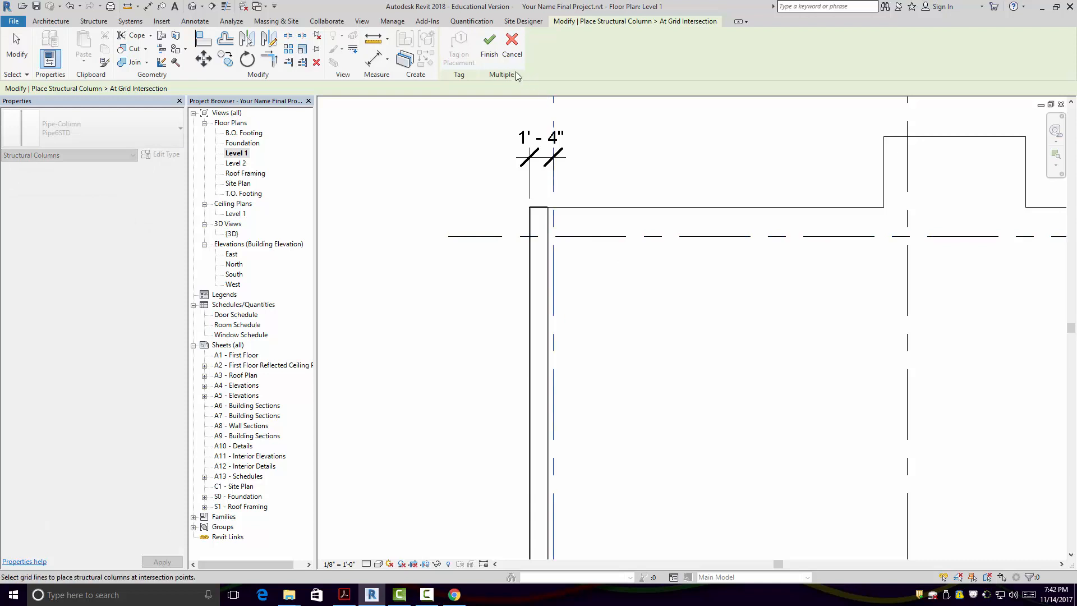
{"action": "left_click", "coordinate": [489, 52]}
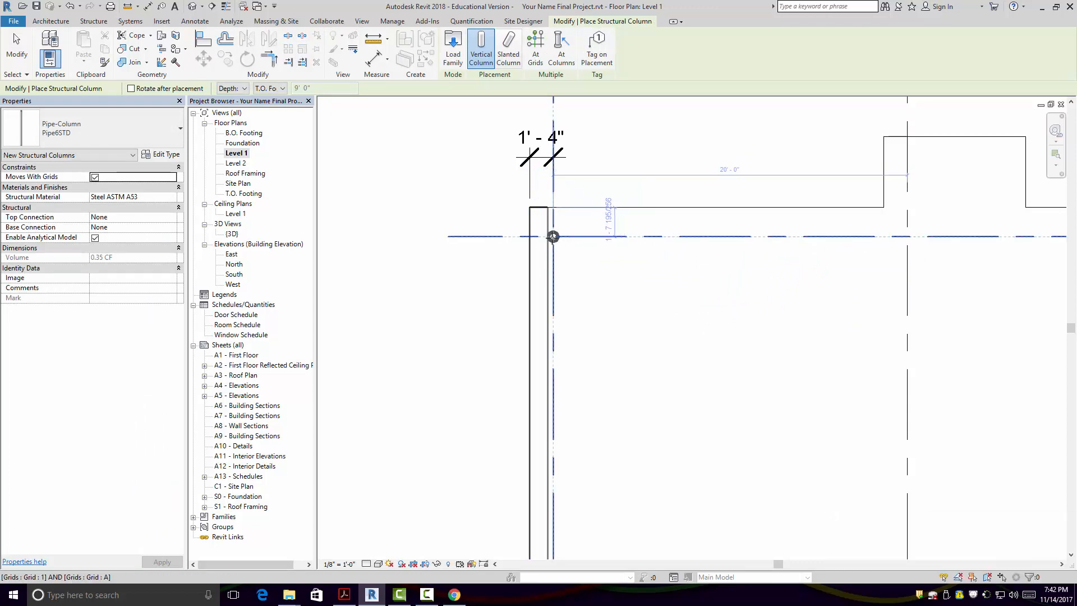
- Place a Pipe6STD column at the intersection of grid lines 1 and A, leave the command and dismiss the warning
{"action": "left_click", "coordinate": [586, 243]}
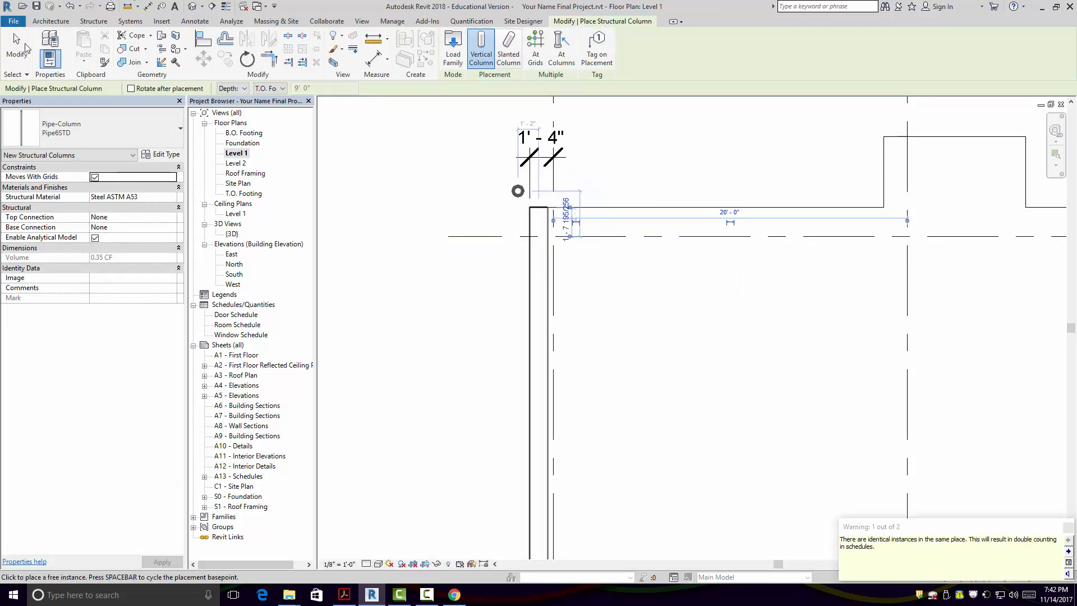
{"action": "left_click", "coordinate": [17, 47]}
{"action": "scroll", "coordinate": [588, 298], "scroll_direction": "down", "scroll_amount": 3}
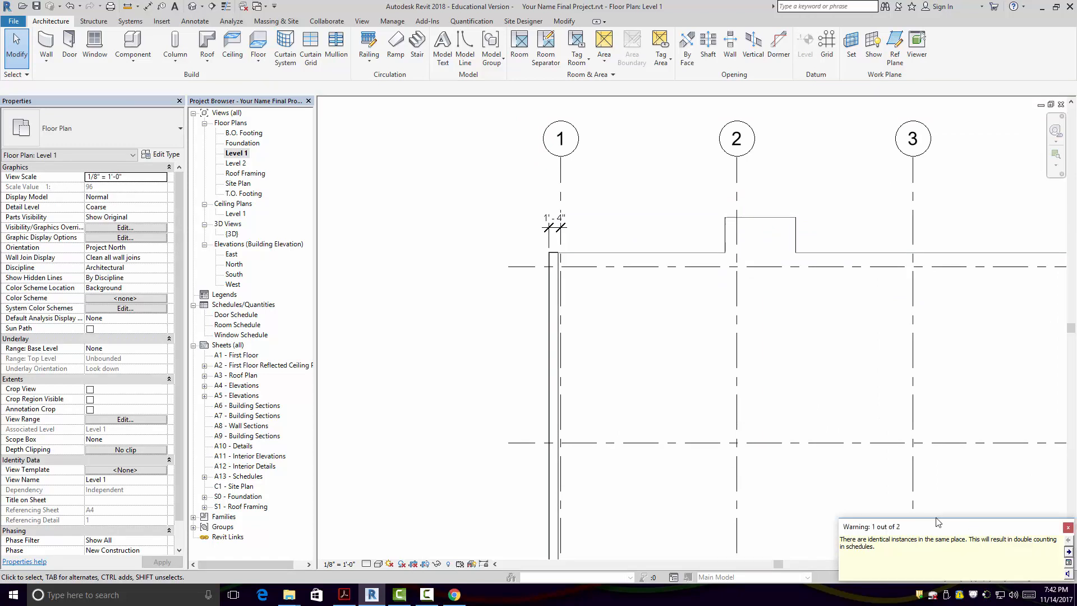
{"action": "scroll", "coordinate": [897, 502], "scroll_direction": "up", "scroll_amount": 1}
{"action": "left_click", "coordinate": [1067, 529]}
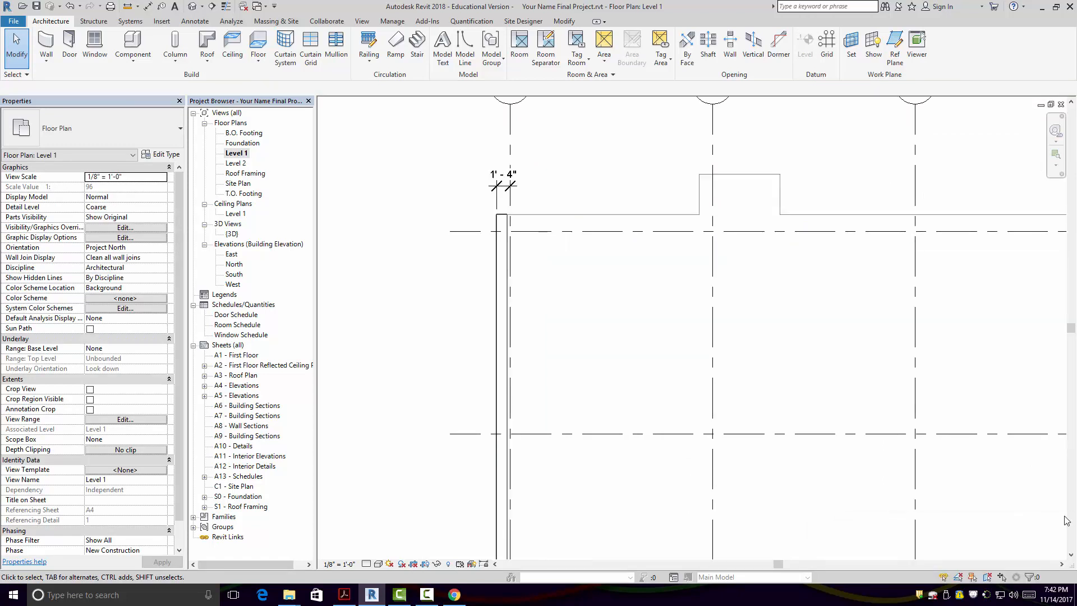
- Review the Structural Columns category in the Visibility/Graphic Overrides of the Level 1 floor plan
{"action": "middle_click_drag", "start_coordinate": [799, 364], "coordinate": [696, 289]}
{"action": "scroll", "coordinate": [571, 271], "scroll_direction": "down", "scroll_amount": 1}
{"action": "scroll", "coordinate": [697, 294], "scroll_direction": "down", "scroll_amount": 3}
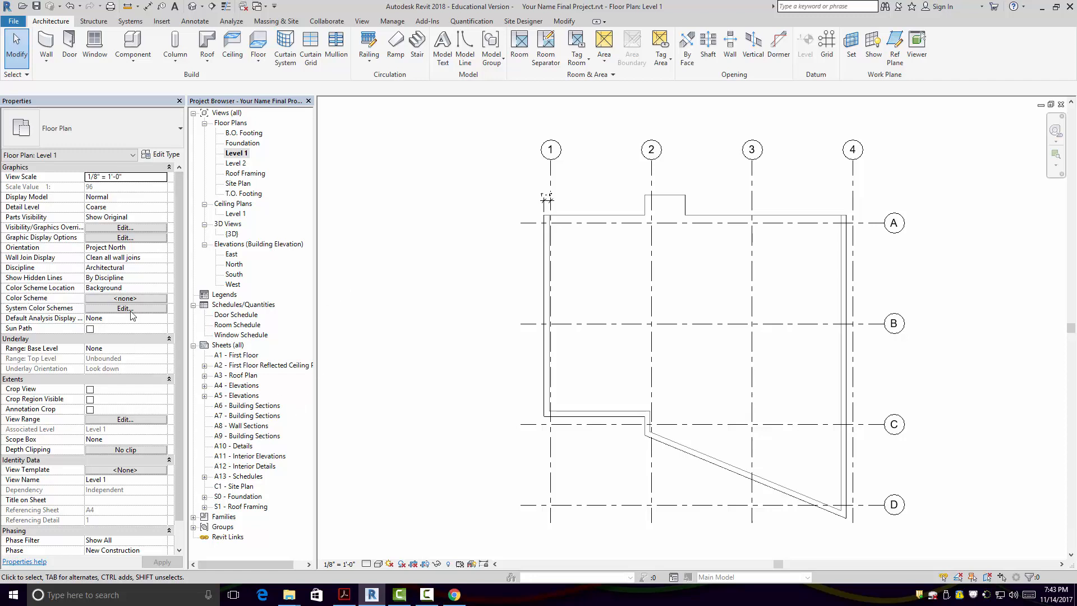
{"action": "left_click", "coordinate": [124, 227]}
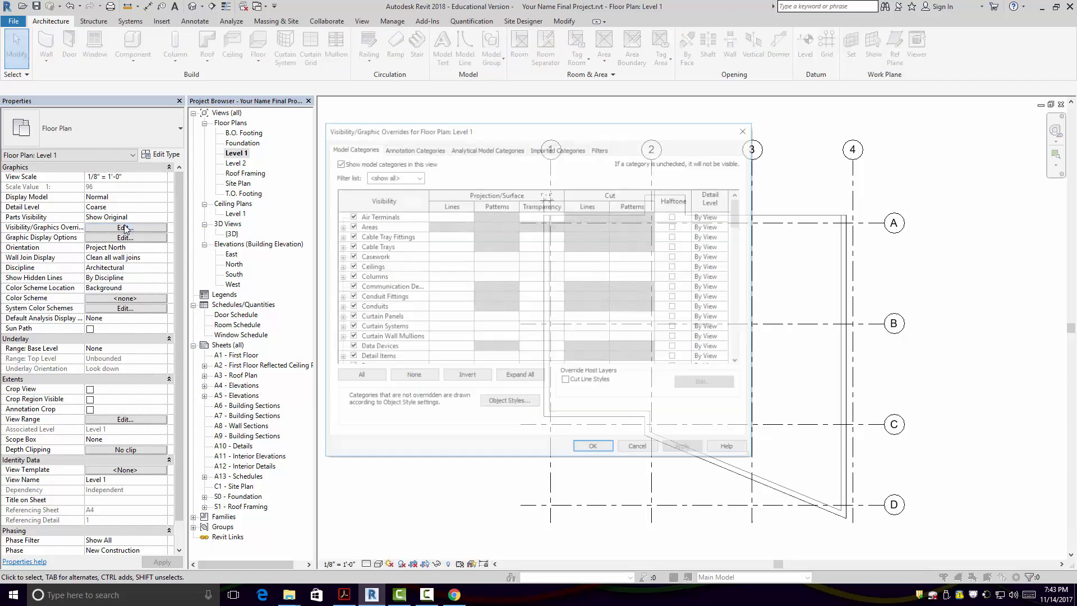
{"action": "left_click_drag", "start_coordinate": [738, 205], "coordinate": [737, 335]}
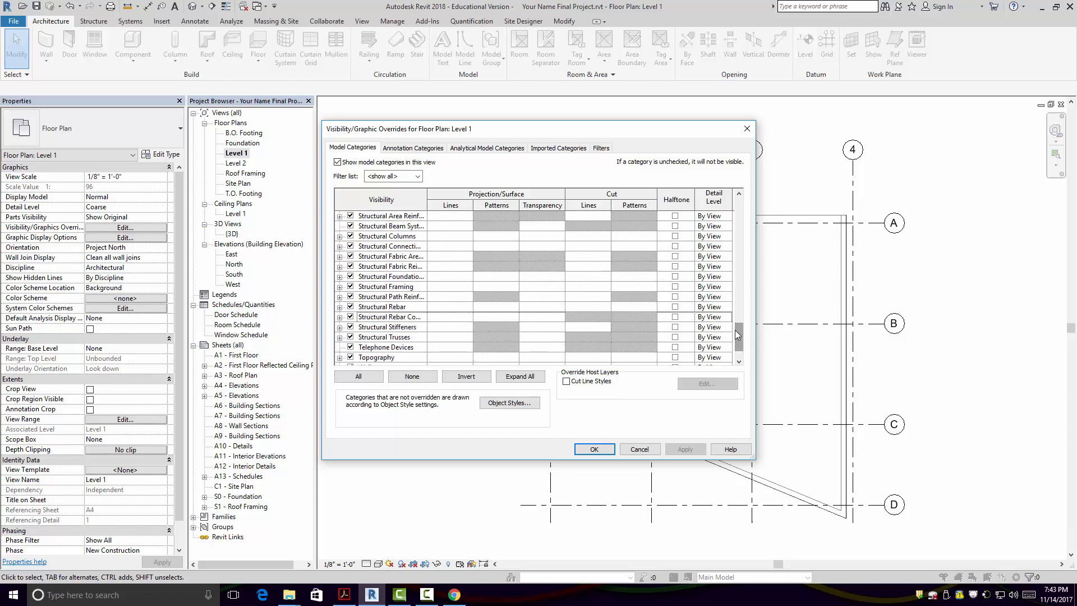
{"action": "left_click", "coordinate": [646, 453]}
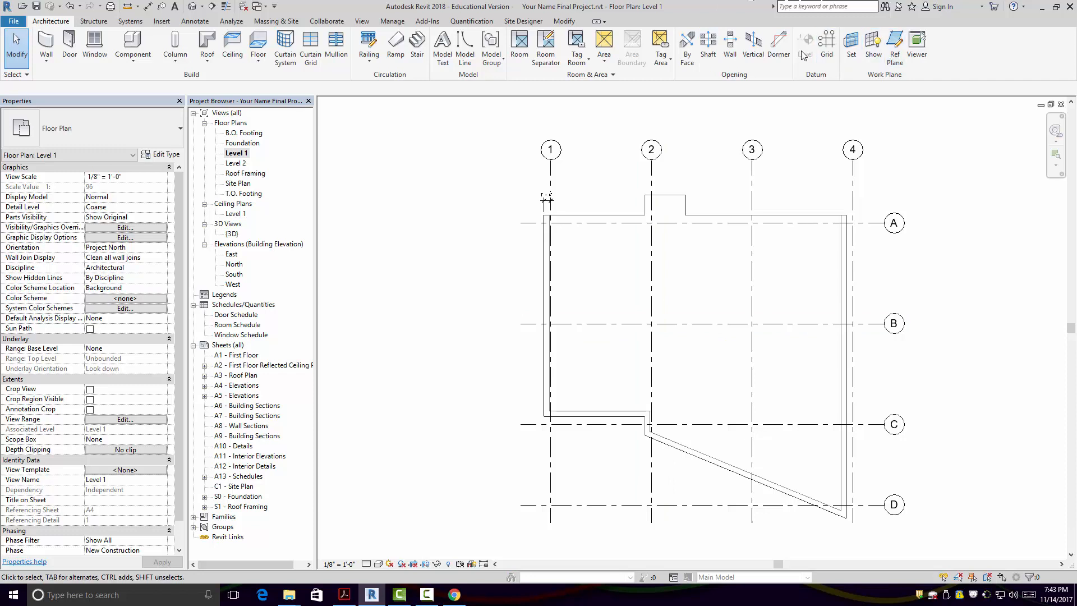
- Place a Pipe6STD structural column at the intersection of grid lines 1 and A in the Level 1 plan
{"action": "left_click", "coordinate": [174, 58]}
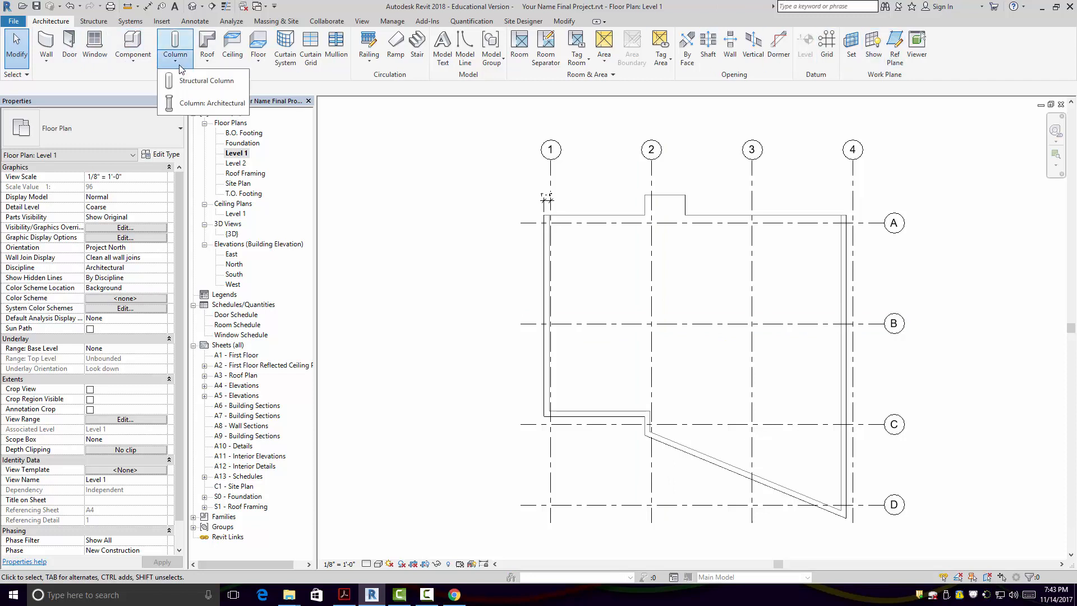
{"action": "left_click", "coordinate": [180, 84]}
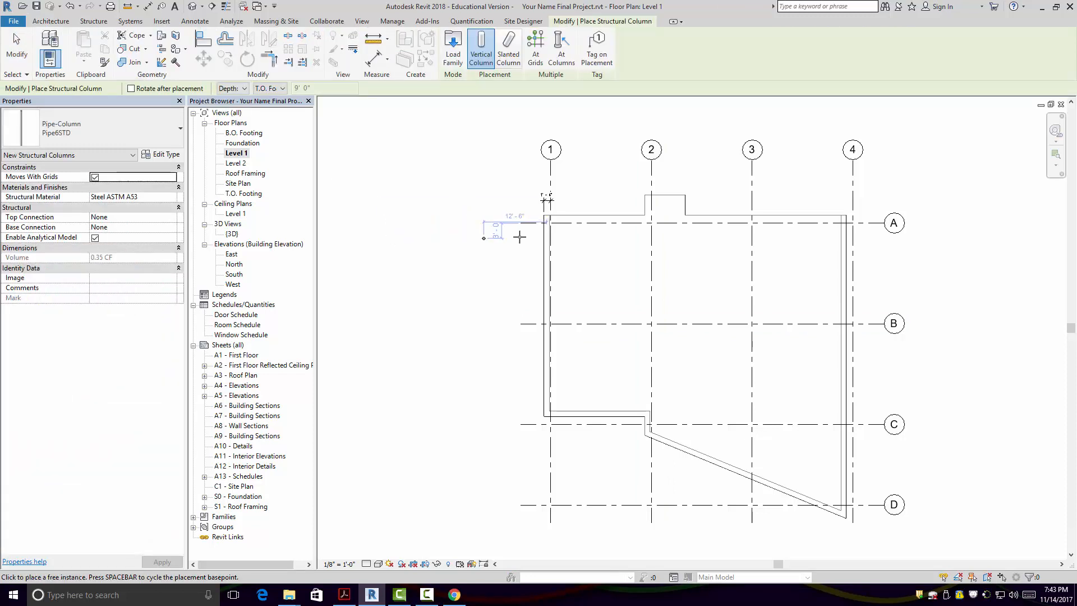
{"action": "scroll", "coordinate": [620, 233], "scroll_direction": "up", "scroll_amount": 3}
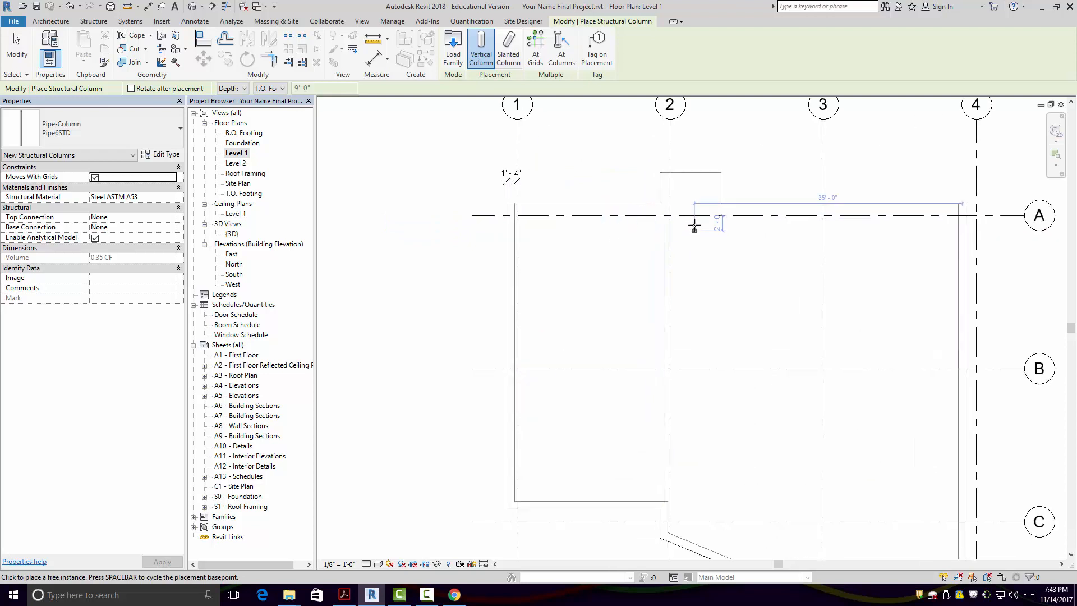
{"action": "scroll", "coordinate": [682, 216], "scroll_direction": "up", "scroll_amount": 1}
{"action": "scroll", "coordinate": [682, 216], "scroll_direction": "up", "scroll_amount": 1}
{"action": "middle_click_drag", "start_coordinate": [627, 231], "coordinate": [718, 284]}
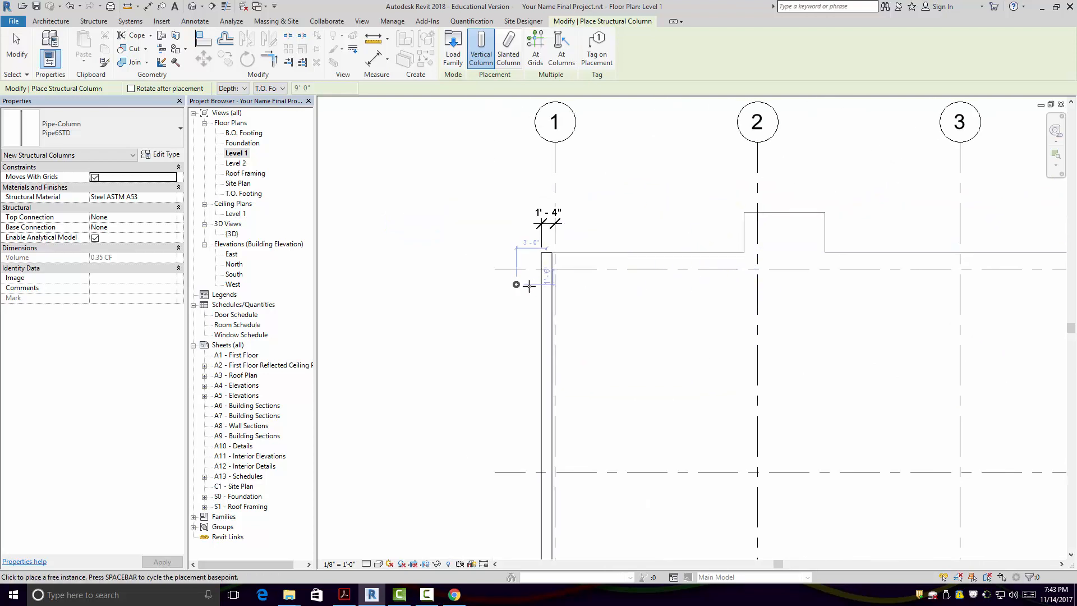
{"action": "scroll", "coordinate": [555, 269], "scroll_direction": "up", "scroll_amount": 3}
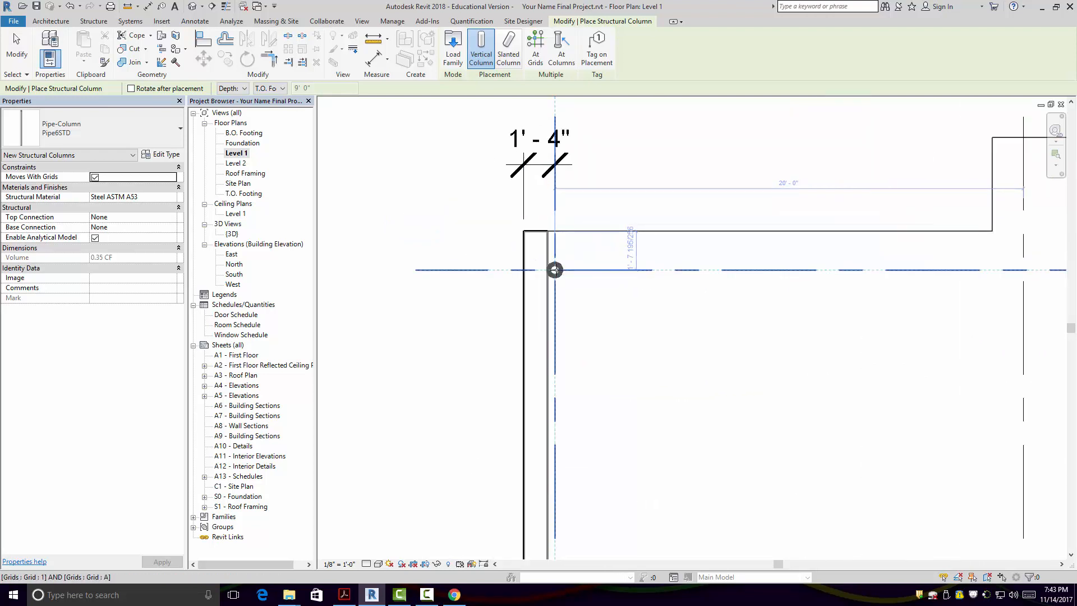
{"action": "left_click", "coordinate": [555, 270]}
- Place another Pipe6STD column at the intersection of grid lines 2 and A, leave the command and dismiss the warning
{"action": "middle_click_drag", "start_coordinate": [776, 286], "coordinate": [506, 285]}
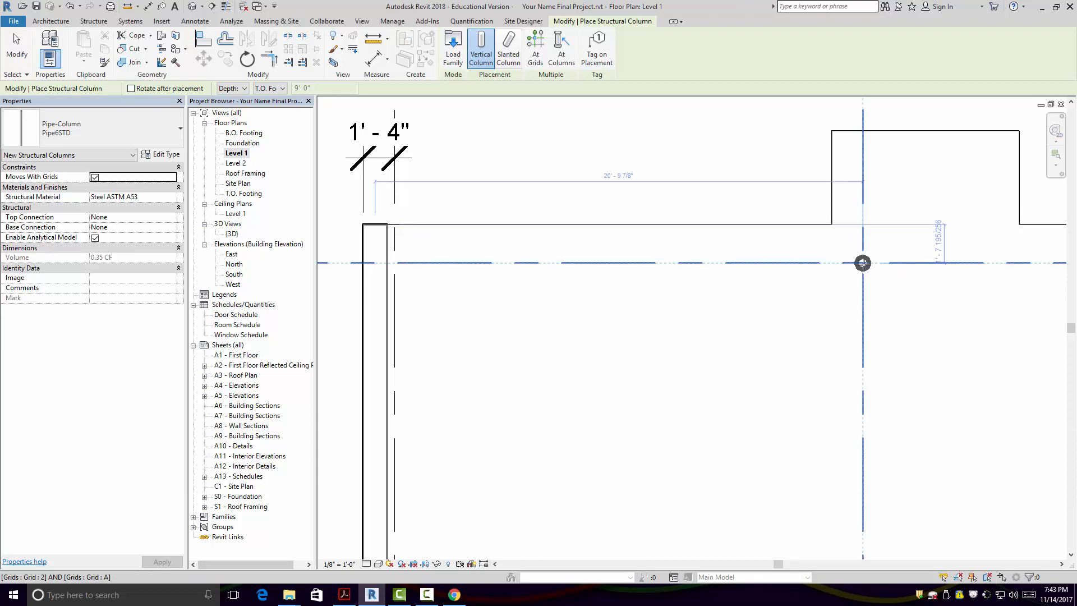
{"action": "left_click", "coordinate": [863, 262]}
{"action": "key", "text": "Escape"}
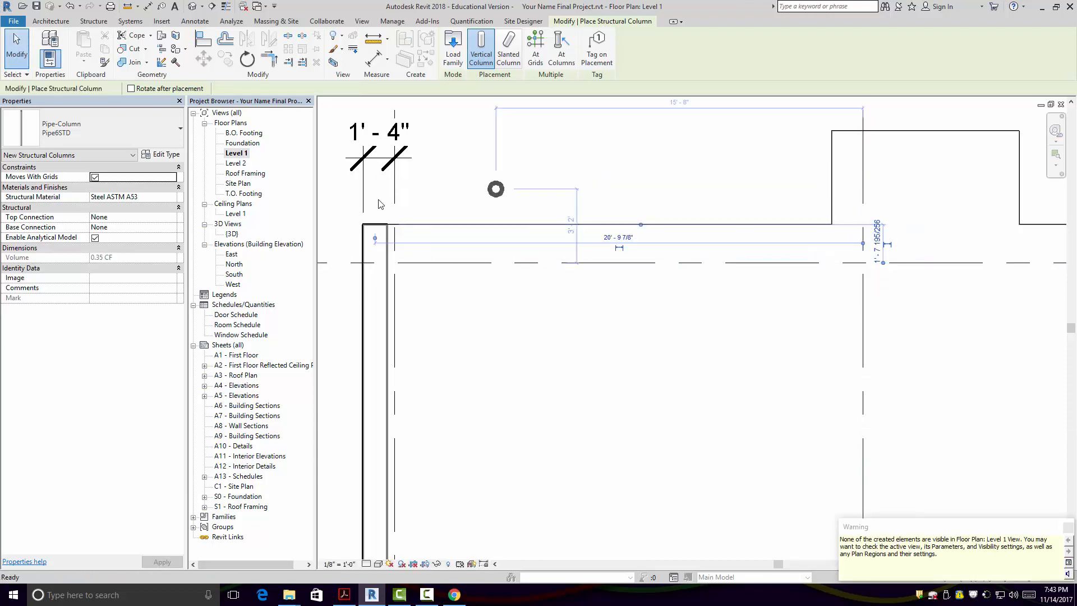
{"action": "scroll", "coordinate": [596, 208], "scroll_direction": "down", "scroll_amount": 4}
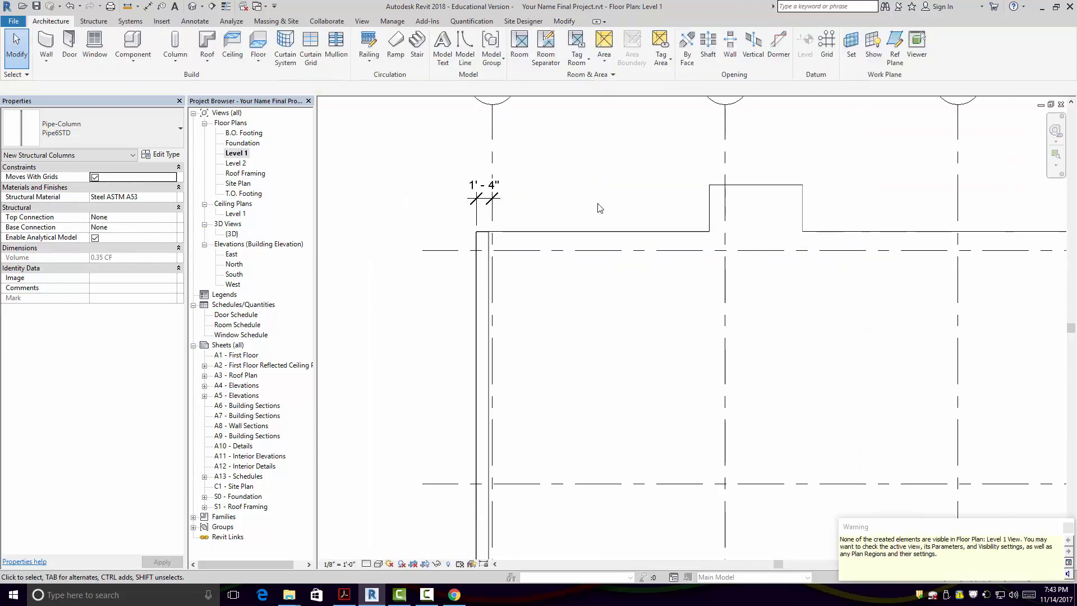
{"action": "left_click", "coordinate": [1068, 528]}
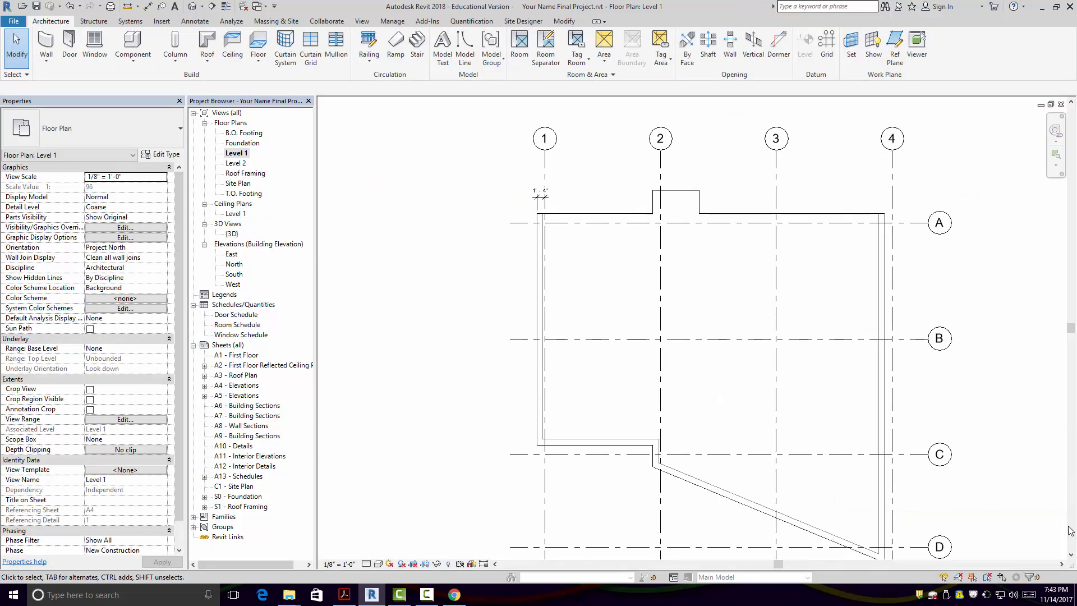
- Check the Level 1 plan for hidden elements and set the view's discipline to Structural
{"action": "left_click", "coordinate": [448, 564]}
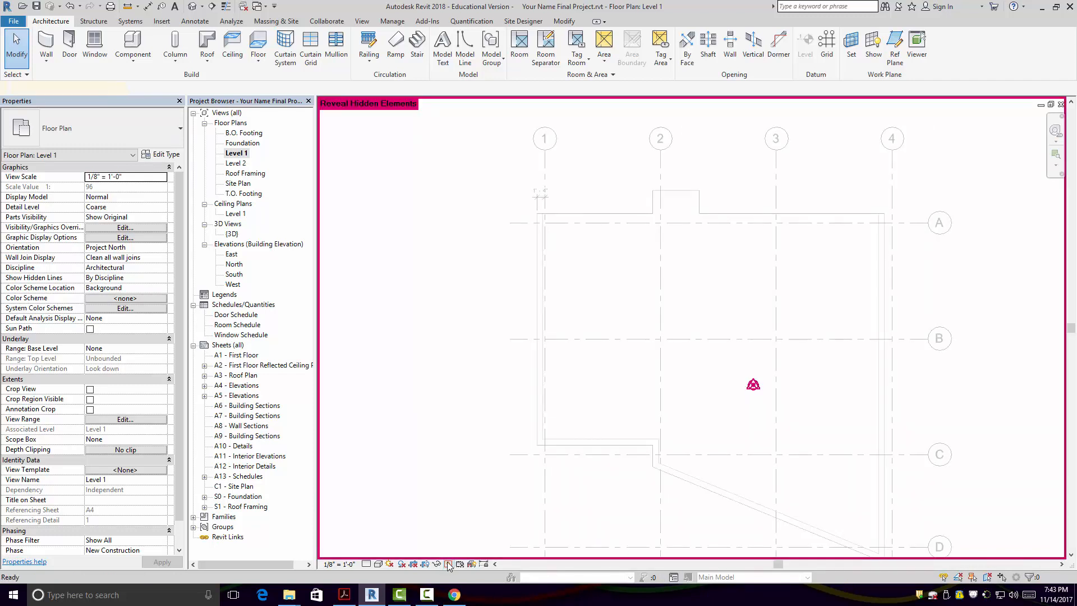
{"action": "left_click", "coordinate": [448, 565]}
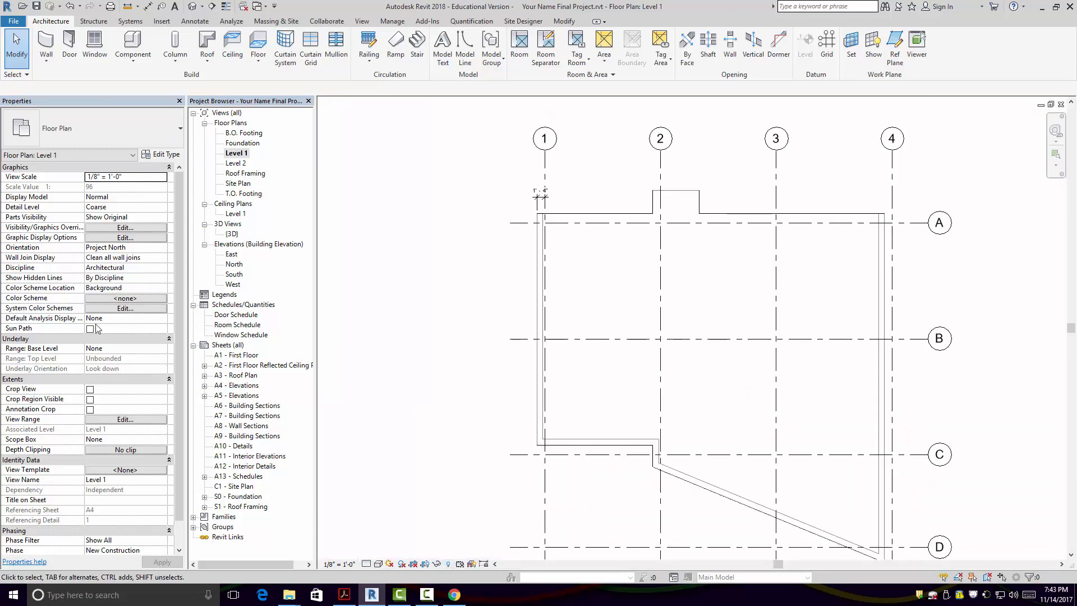
{"action": "left_click", "coordinate": [106, 269]}
{"action": "left_click", "coordinate": [162, 269]}
{"action": "left_click", "coordinate": [128, 288]}
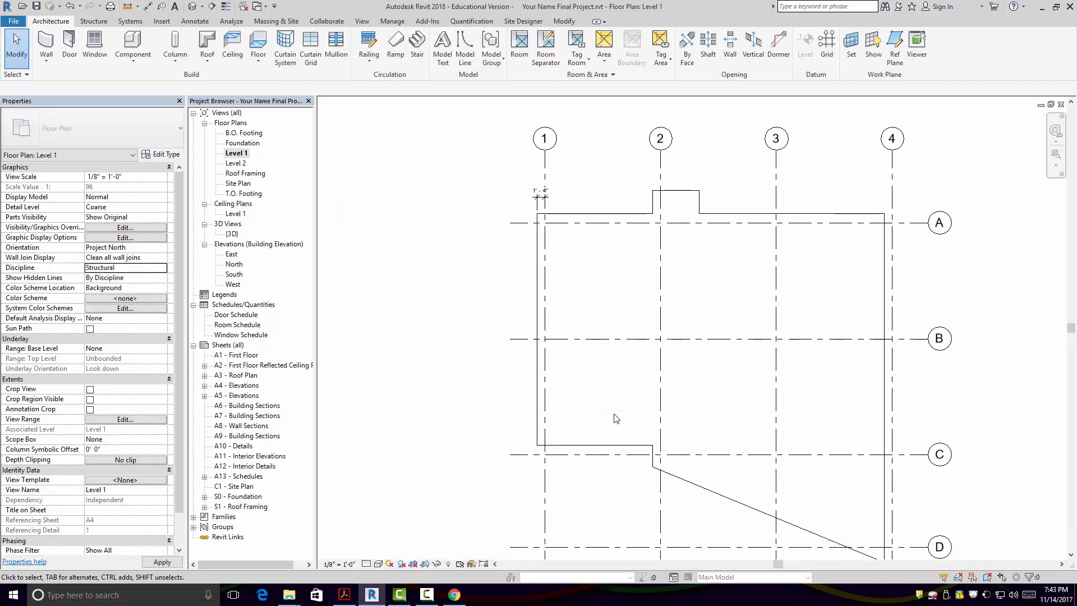
{"action": "scroll", "coordinate": [617, 378], "scroll_direction": "down", "scroll_amount": 3}
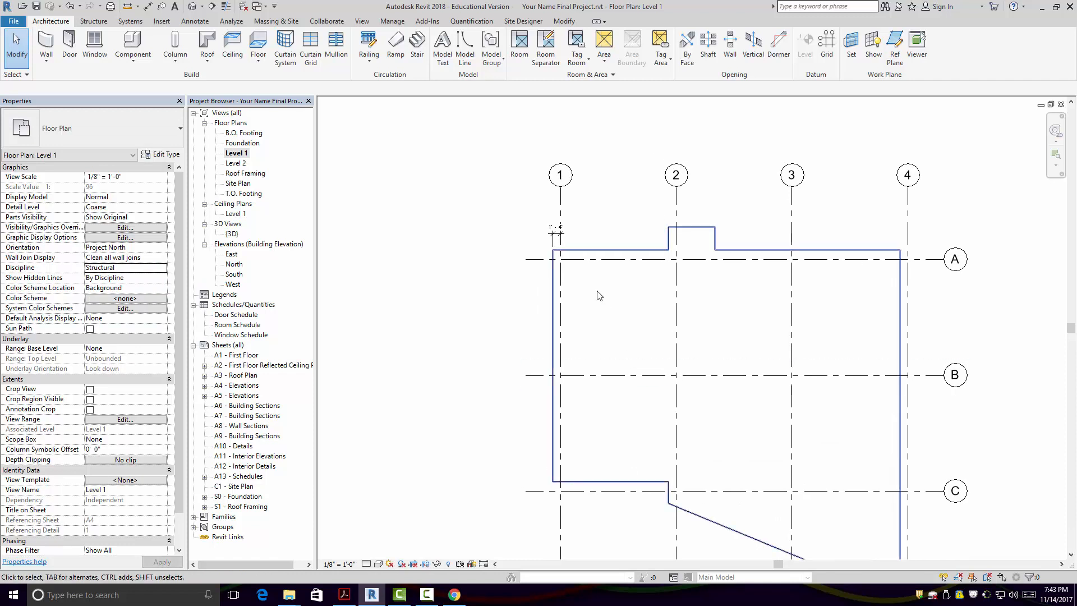
{"action": "scroll", "coordinate": [589, 283], "scroll_direction": "down", "scroll_amount": 2}
- Open the {3D} view and inspect the pipe columns beneath the building from the back
{"action": "double_click", "coordinate": [230, 235]}
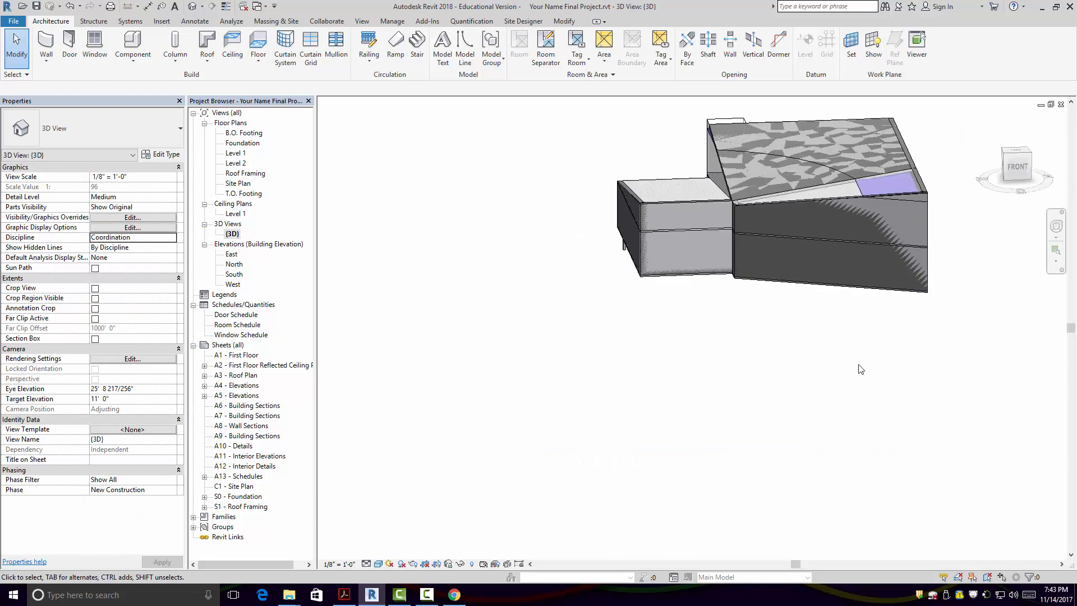
{"action": "middle_click_drag", "start_coordinate": [727, 314], "coordinate": [750, 320], "text": "shift"}
{"action": "scroll", "coordinate": [707, 282], "scroll_direction": "up", "scroll_amount": 2}
{"action": "middle_click_drag", "start_coordinate": [678, 253], "coordinate": [881, 322], "text": "shift"}
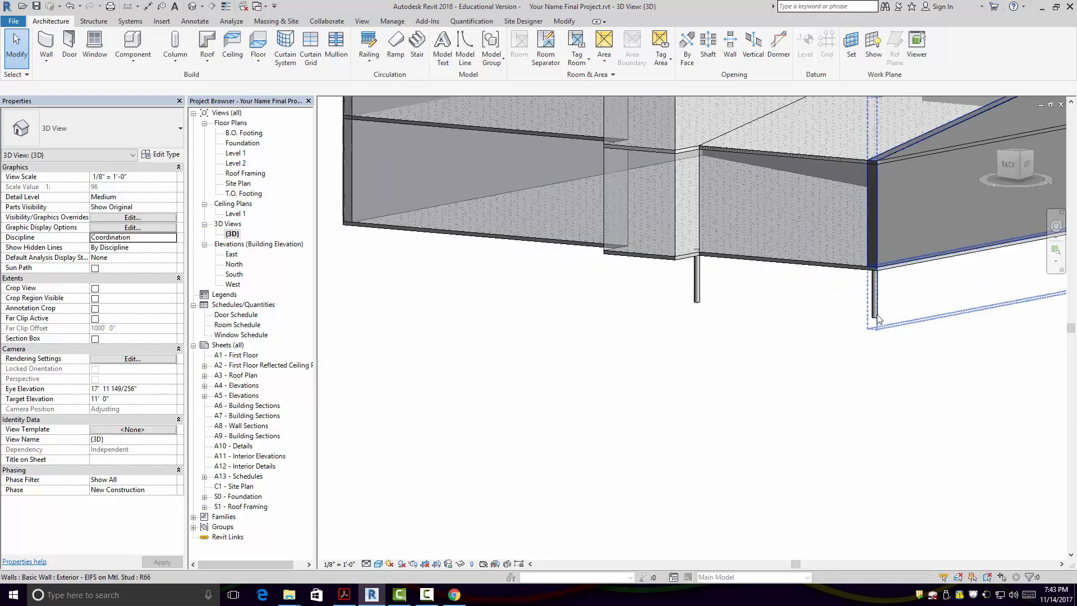
- Set the A-1 corner column's top level to Roof and its base level to Level 1
{"action": "left_click", "coordinate": [874, 313]}
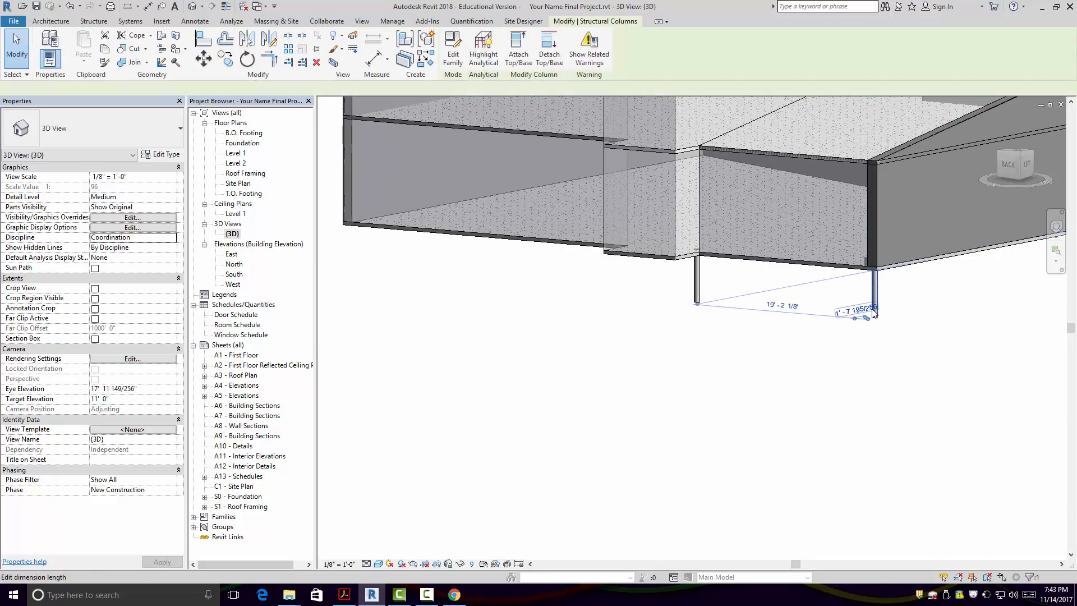
{"action": "middle_click_drag", "start_coordinate": [696, 325], "coordinate": [695, 368]}
{"action": "scroll", "coordinate": [695, 366], "scroll_direction": "up", "scroll_amount": 1}
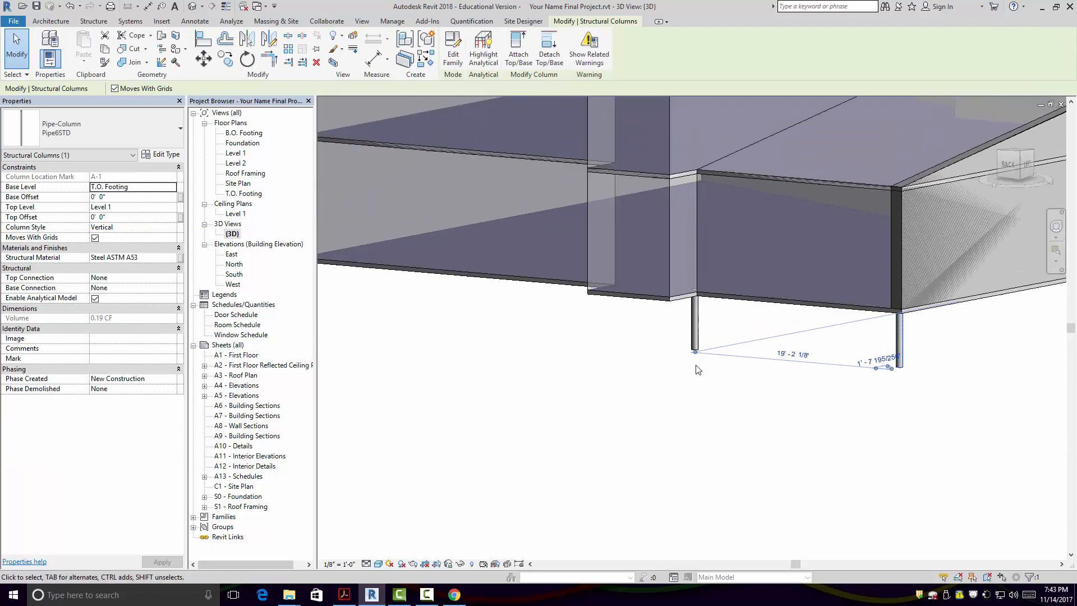
{"action": "left_click", "coordinate": [105, 191]}
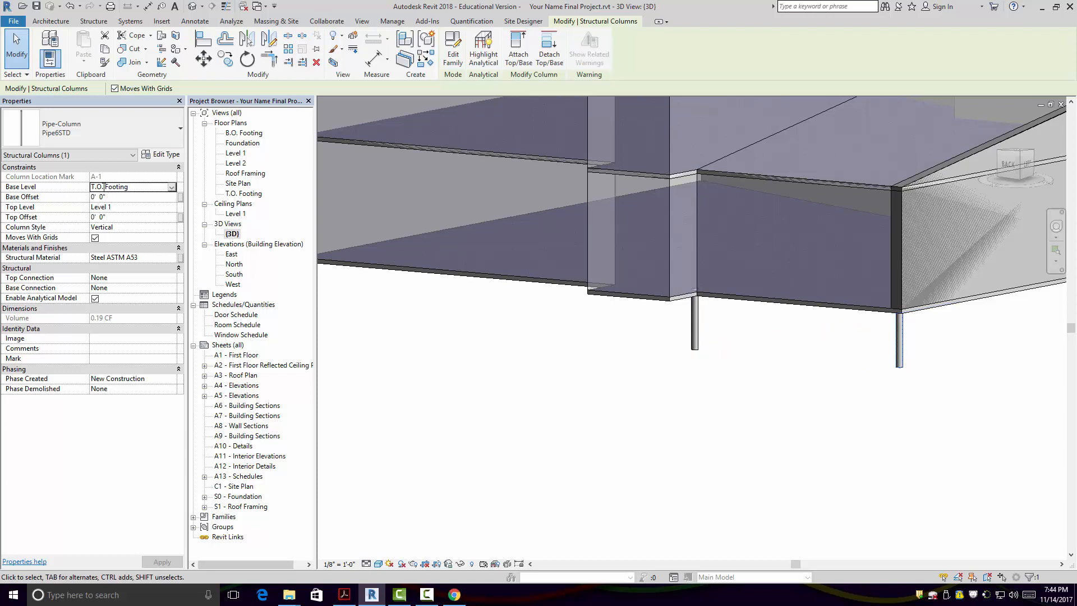
{"action": "left_click", "coordinate": [171, 188]}
{"action": "left_click", "coordinate": [145, 207]}
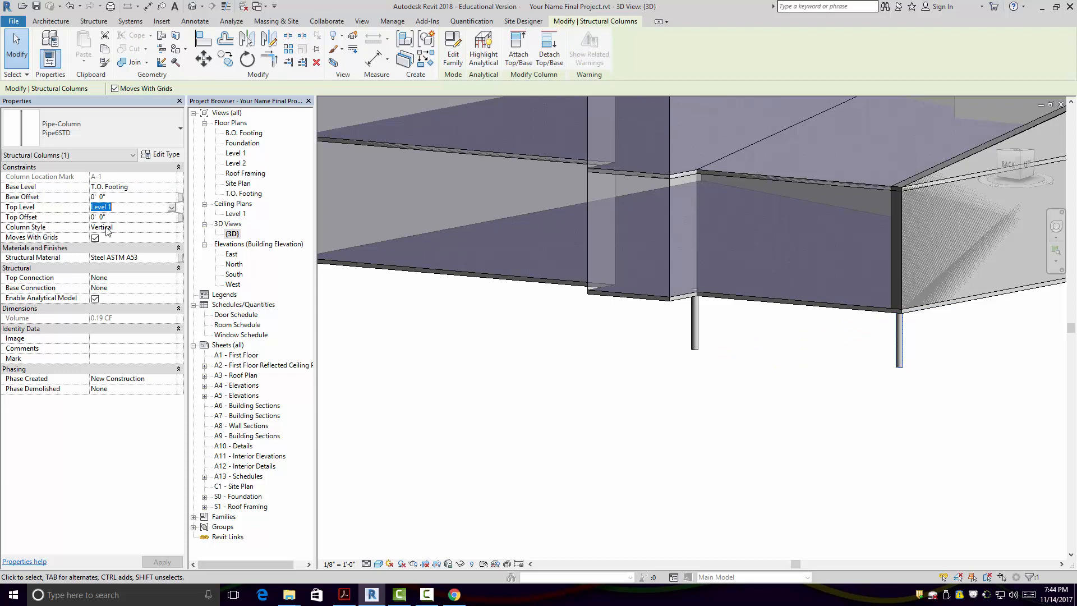
{"action": "left_click", "coordinate": [60, 217]}
{"action": "left_click", "coordinate": [150, 219]}
{"action": "left_click", "coordinate": [159, 207]}
{"action": "left_click", "coordinate": [171, 207]}
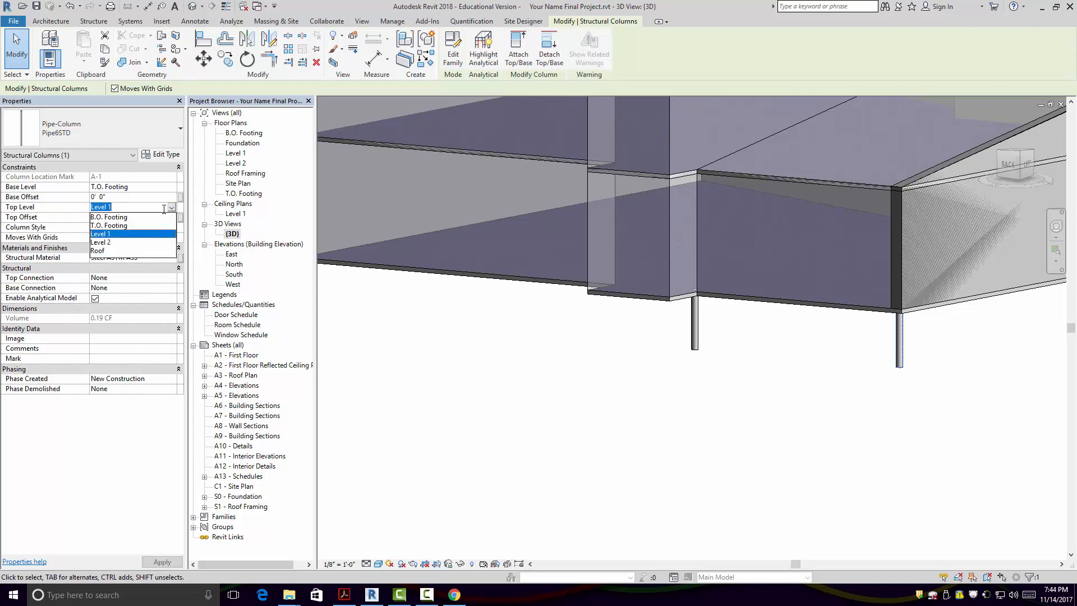
{"action": "left_click", "coordinate": [130, 251]}
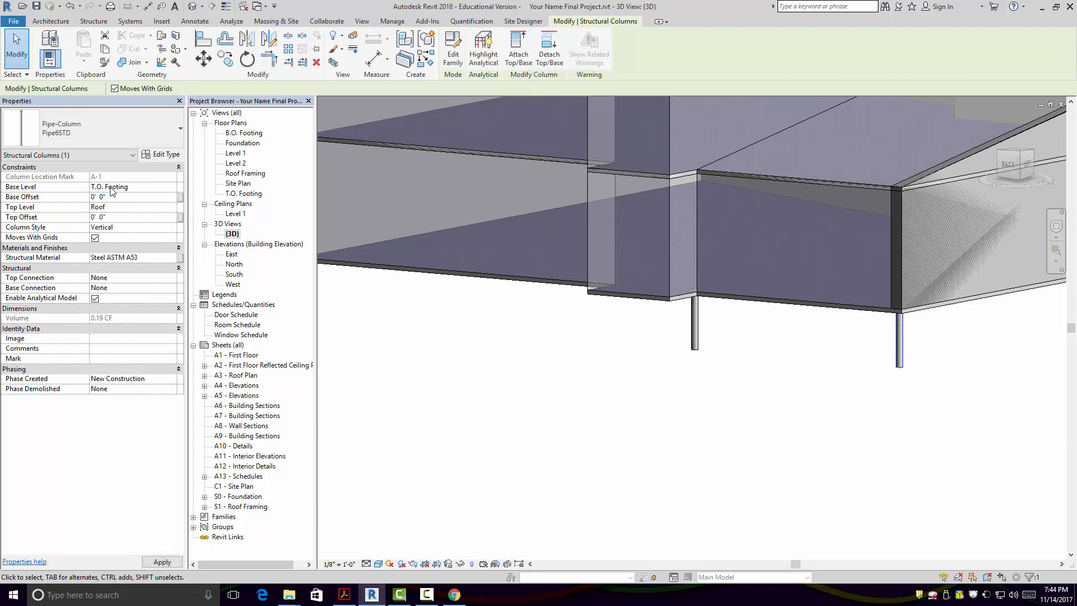
{"action": "left_click", "coordinate": [172, 187]}
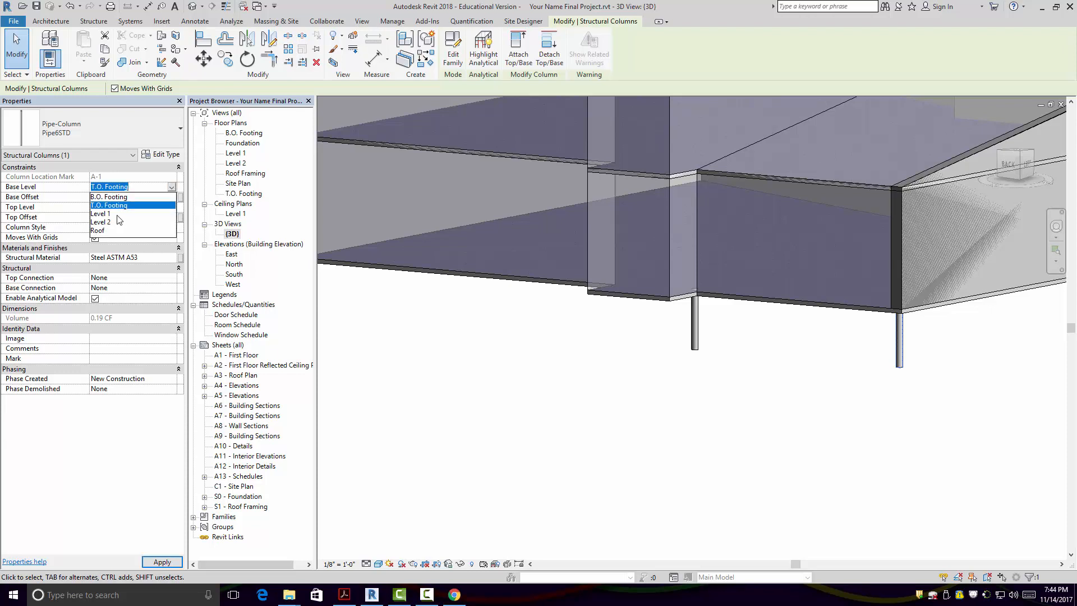
{"action": "left_click", "coordinate": [121, 214]}
{"action": "left_click", "coordinate": [933, 454]}
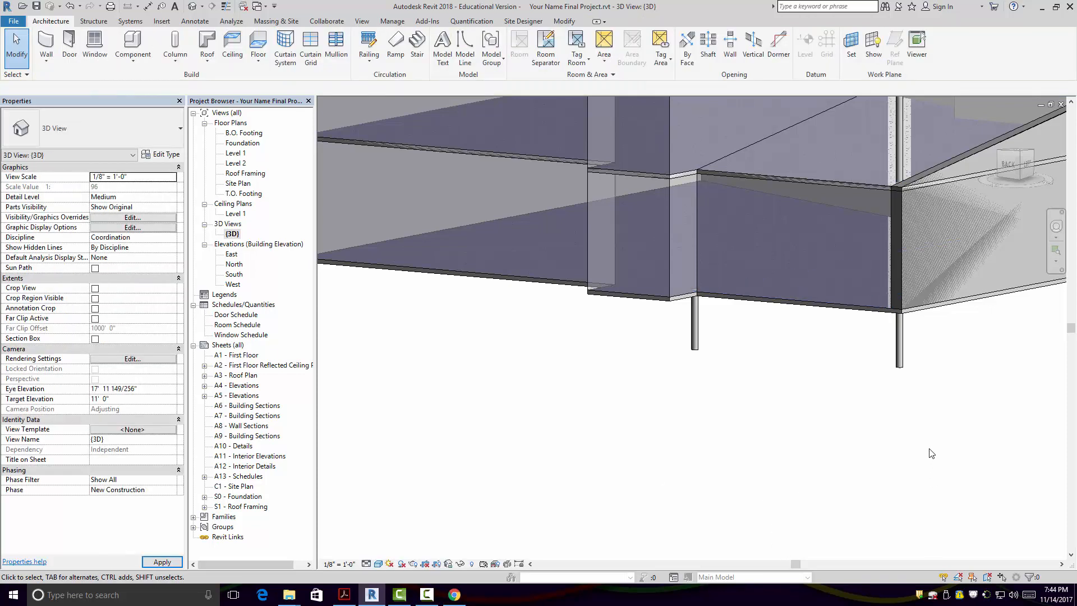
- Delete the duplicate Pipe6STD column that hangs below the floor slab at the A-1 building corner
{"action": "scroll", "coordinate": [923, 409], "scroll_direction": "down", "scroll_amount": 1}
{"action": "middle_click_drag", "start_coordinate": [935, 442], "coordinate": [932, 463]}
{"action": "scroll", "coordinate": [933, 469], "scroll_direction": "up", "scroll_amount": 1}
{"action": "scroll", "coordinate": [912, 430], "scroll_direction": "up", "scroll_amount": 1}
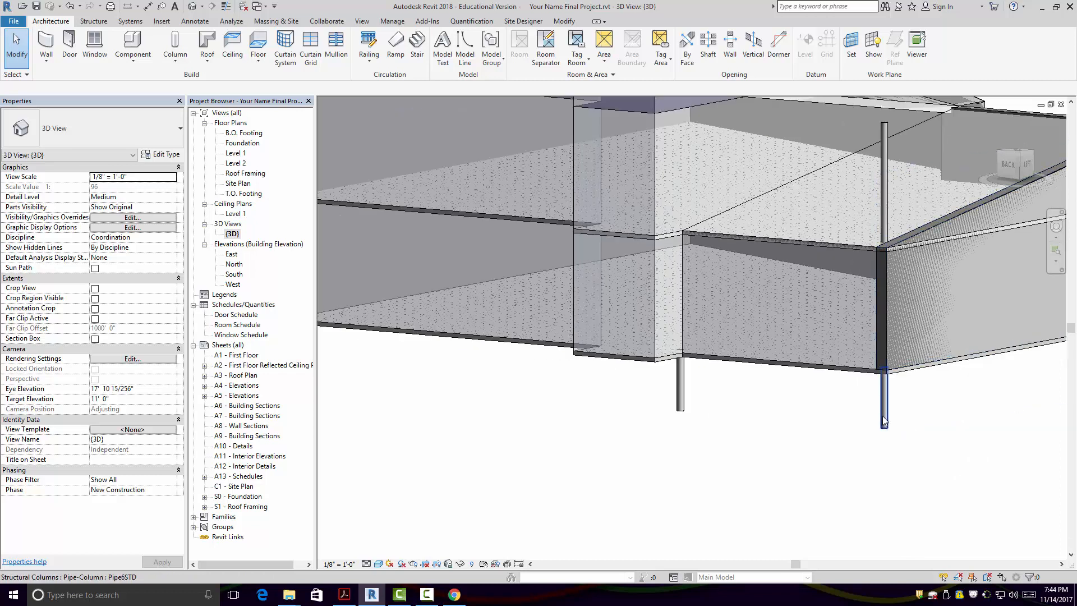
{"action": "left_click", "coordinate": [882, 417]}
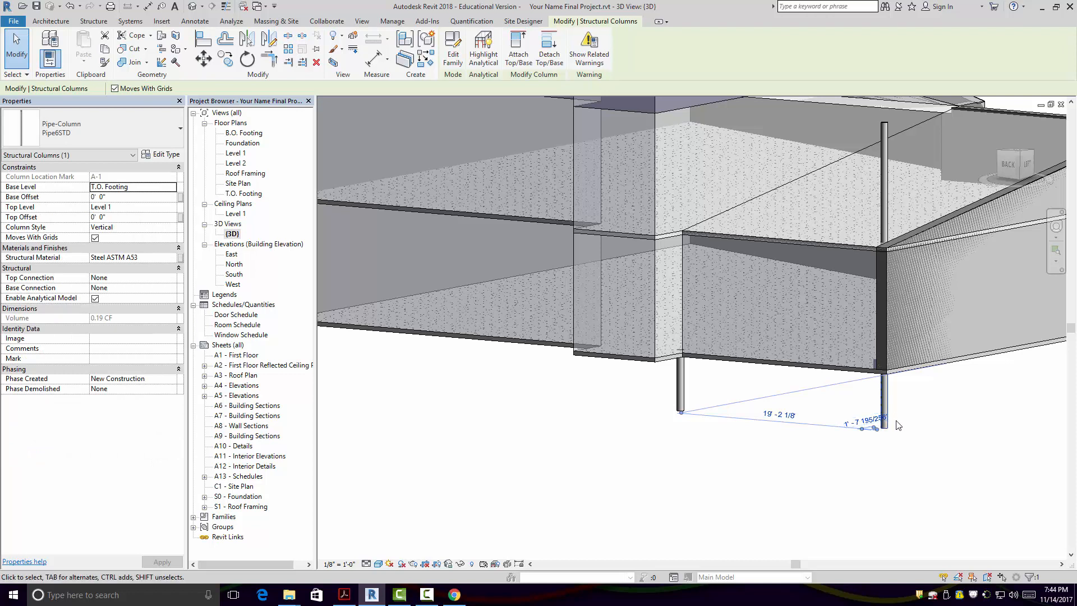
{"action": "scroll", "coordinate": [895, 426], "scroll_direction": "up", "scroll_amount": 2}
{"action": "left_click", "coordinate": [893, 428]}
{"action": "scroll", "coordinate": [892, 428], "scroll_direction": "up", "scroll_amount": 2}
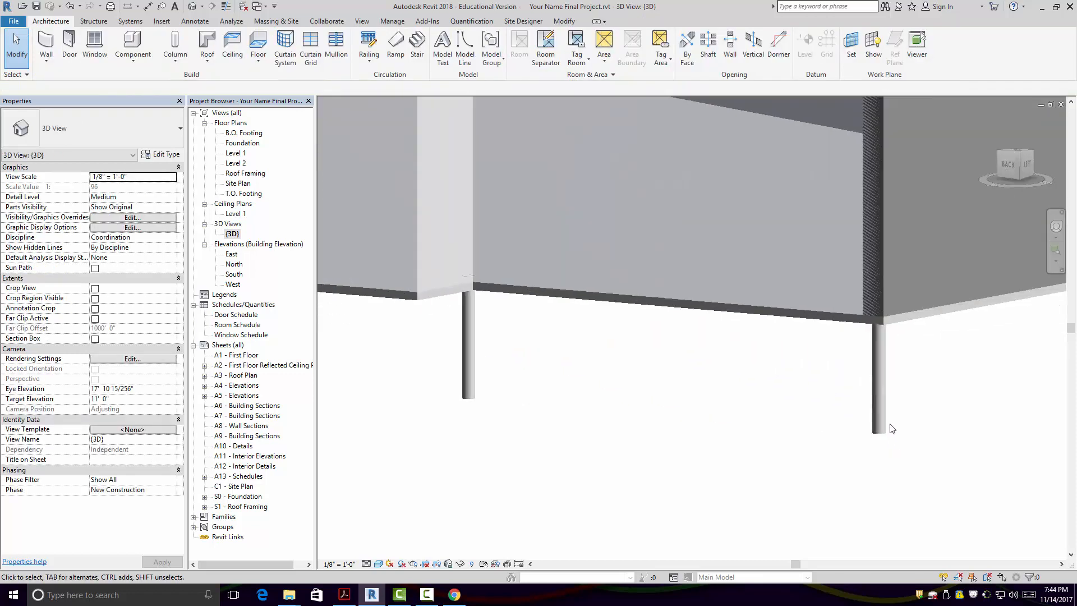
{"action": "scroll", "coordinate": [892, 429], "scroll_direction": "up", "scroll_amount": 2}
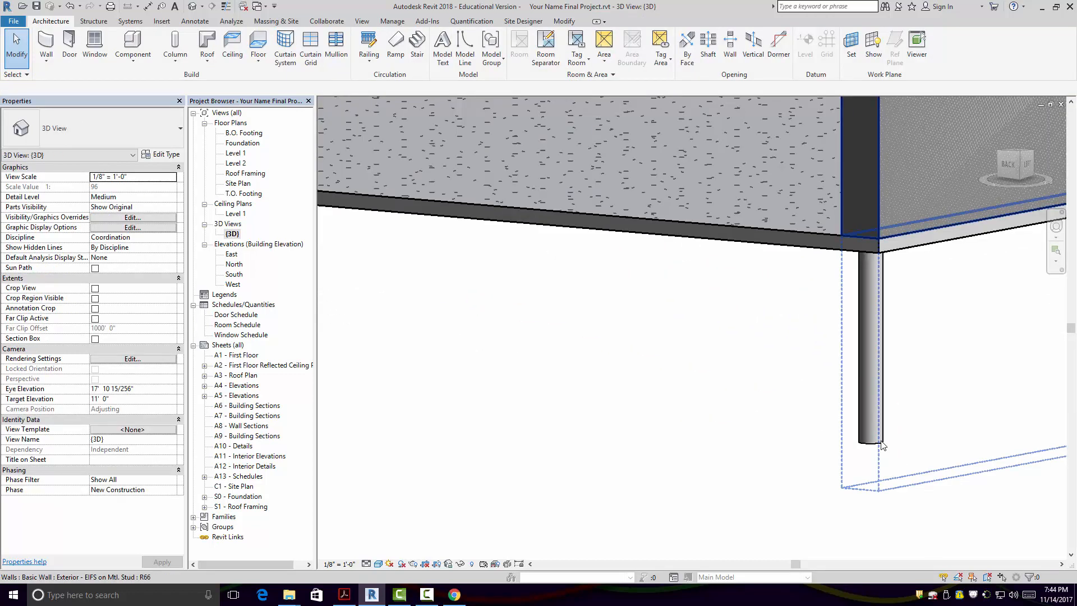
{"action": "left_click", "coordinate": [881, 445]}
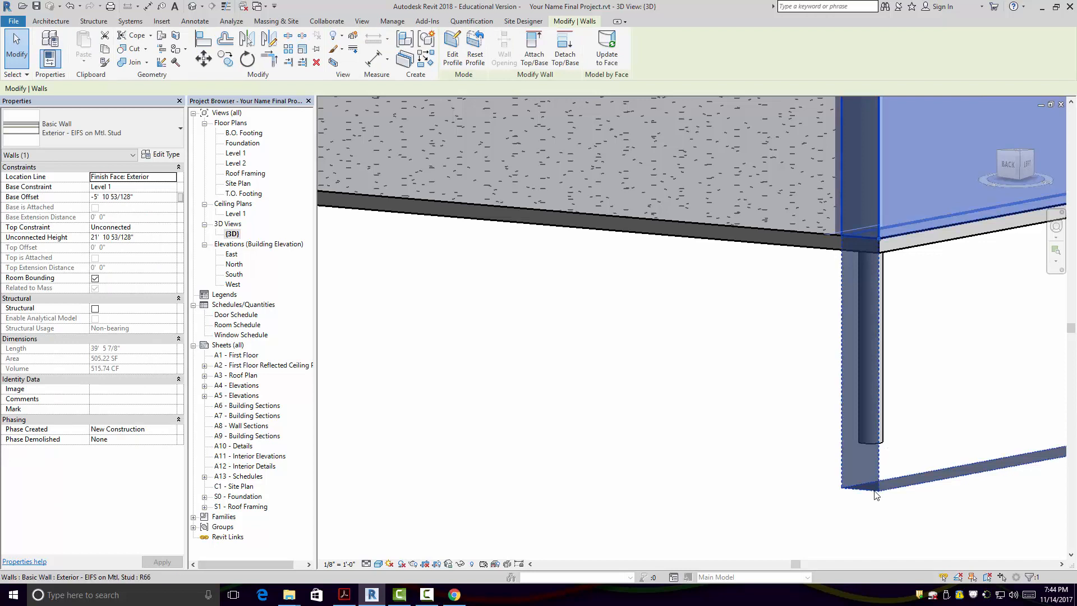
{"action": "left_click", "coordinate": [843, 509]}
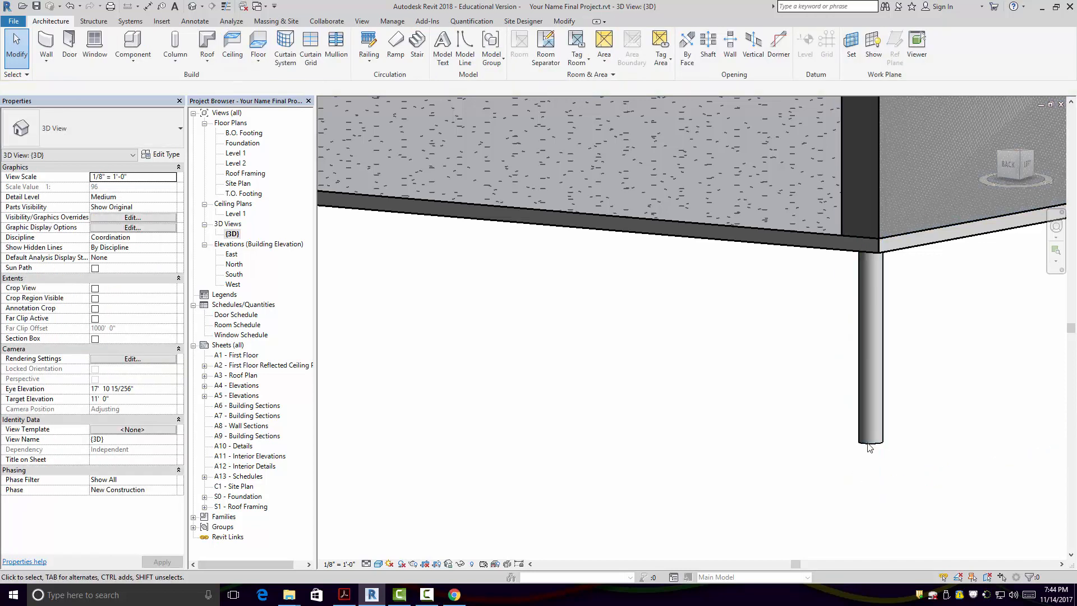
{"action": "left_click", "coordinate": [868, 444]}
{"action": "key", "text": "Delete"}
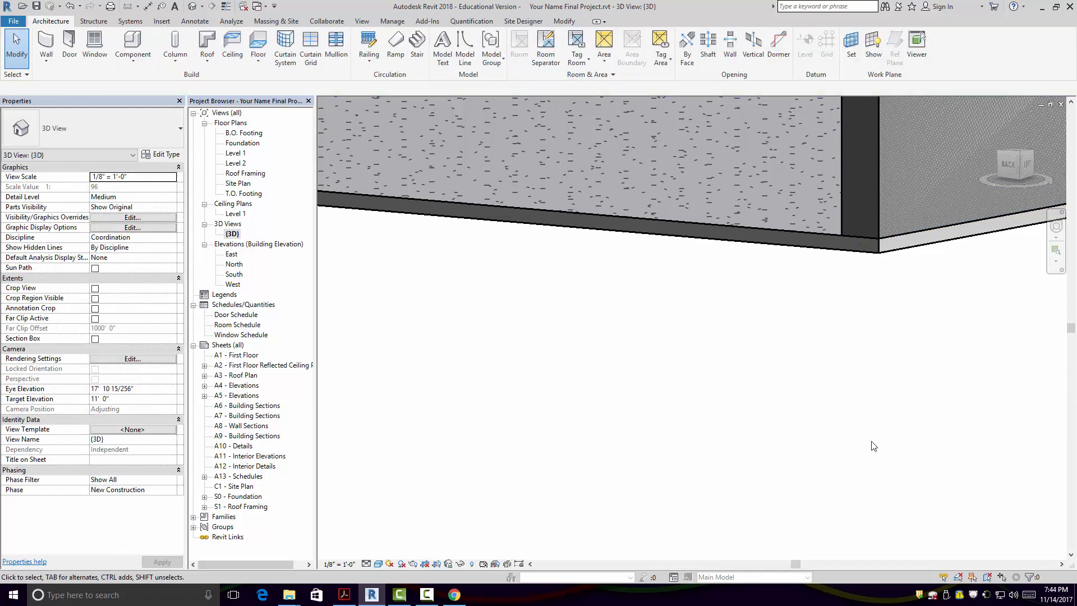
- Set the top level of the remaining A-1 corner column to Level 2
{"action": "scroll", "coordinate": [870, 443], "scroll_direction": "down", "scroll_amount": 3}
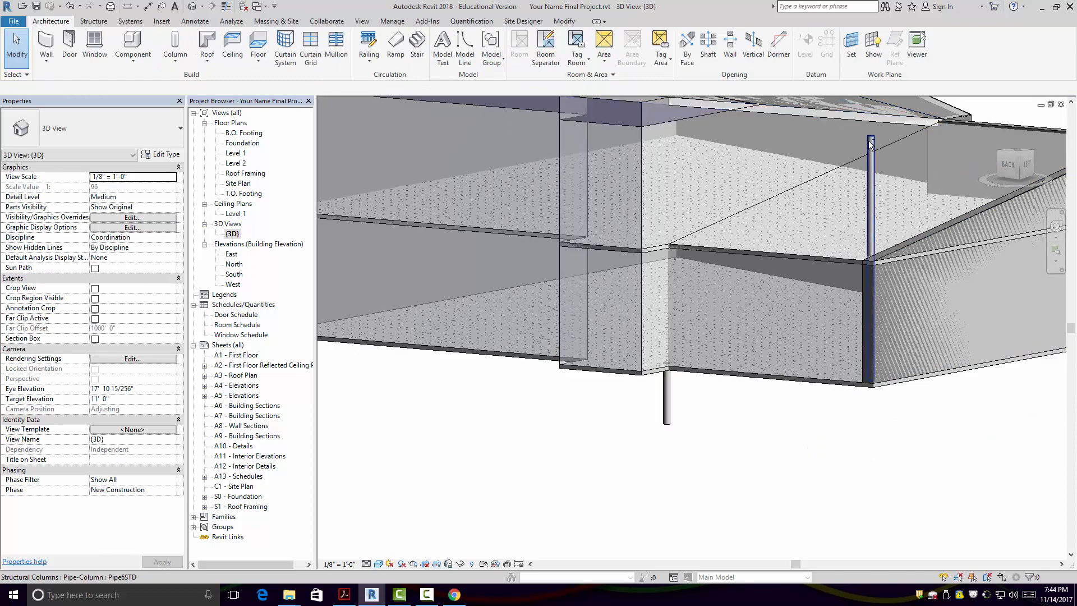
{"action": "middle_click_drag", "start_coordinate": [878, 158], "coordinate": [668, 192], "text": "shift"}
{"action": "left_click", "coordinate": [581, 213]}
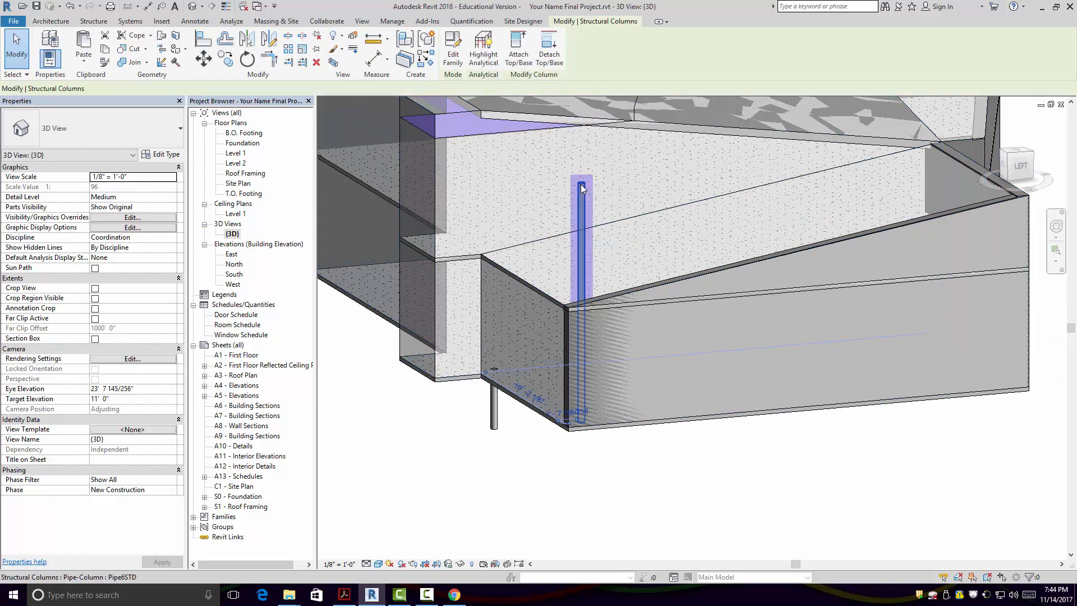
{"action": "middle_click_drag", "start_coordinate": [578, 284], "coordinate": [477, 292], "text": "shift"}
{"action": "middle_click_drag", "start_coordinate": [786, 404], "coordinate": [623, 404], "text": "shift"}
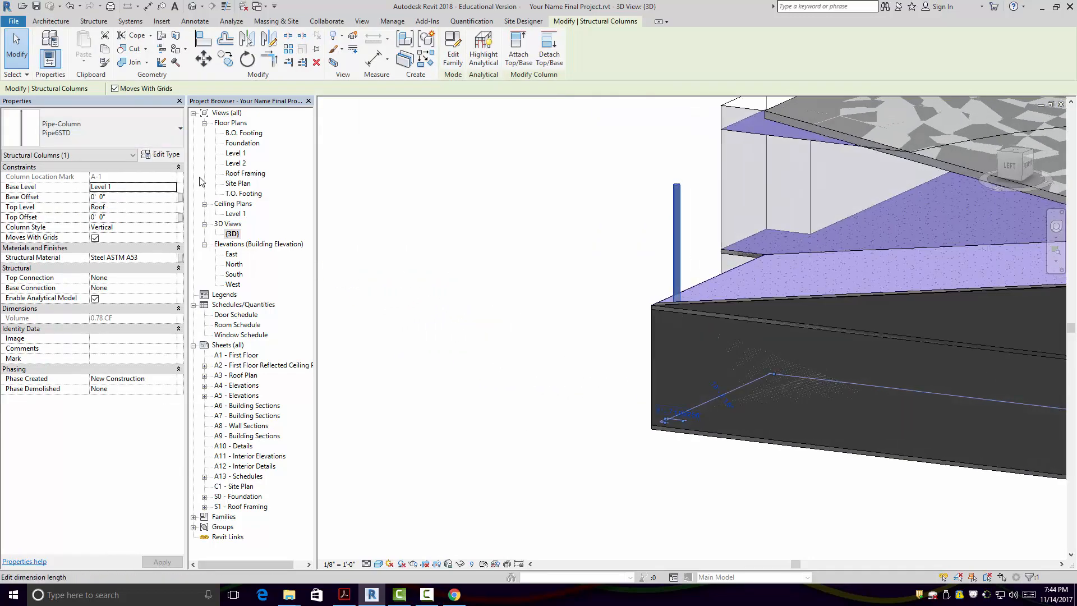
{"action": "left_click", "coordinate": [135, 208]}
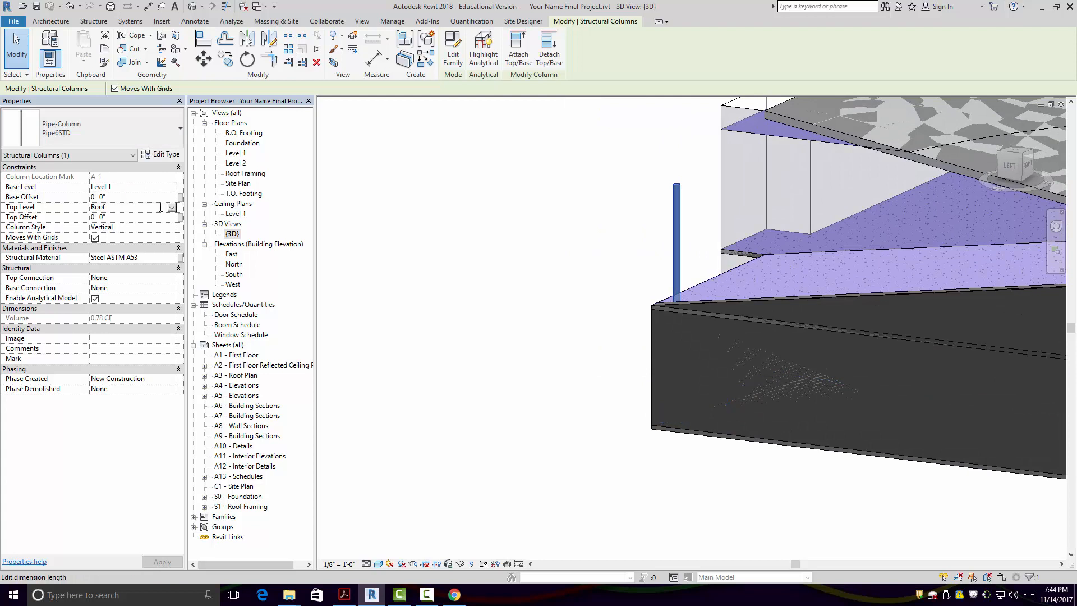
{"action": "left_click", "coordinate": [171, 208]}
{"action": "left_click", "coordinate": [114, 250]}
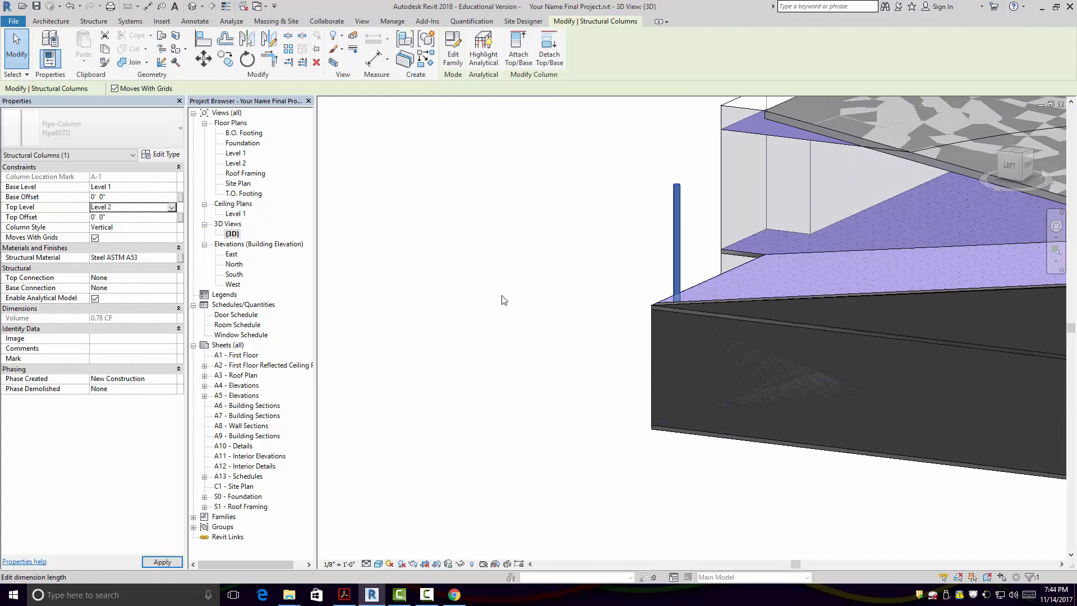
- Duplicate the {3D} view as a second 3D view of the building
{"action": "left_click", "coordinate": [589, 445]}
{"action": "middle_click_drag", "start_coordinate": [589, 445], "coordinate": [583, 360]}
{"action": "scroll", "coordinate": [578, 351], "scroll_direction": "down", "scroll_amount": 4}
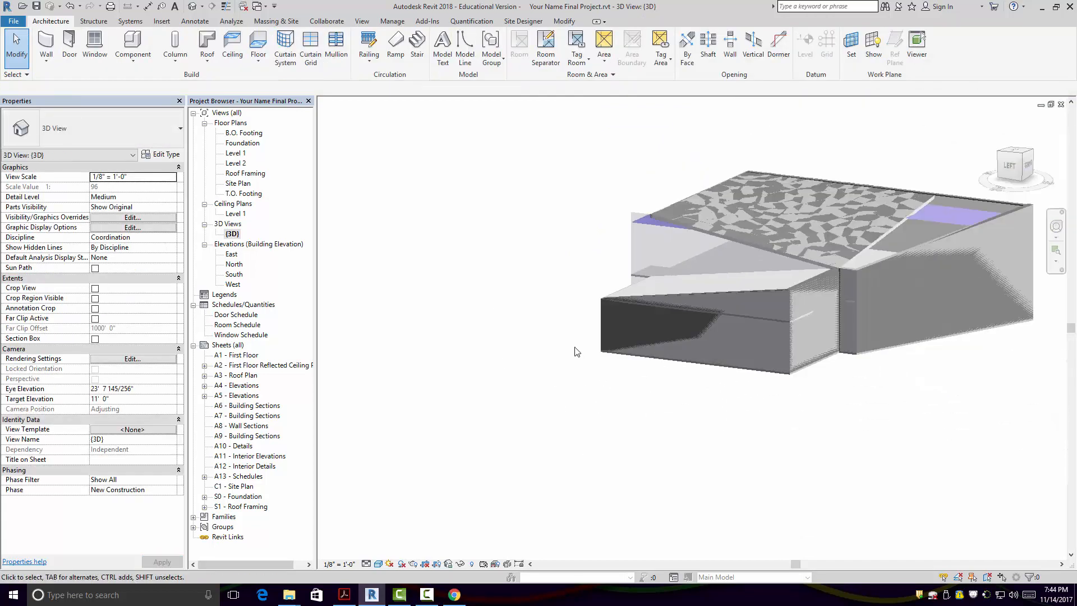
{"action": "middle_click_drag", "start_coordinate": [733, 413], "coordinate": [658, 429], "text": "shift"}
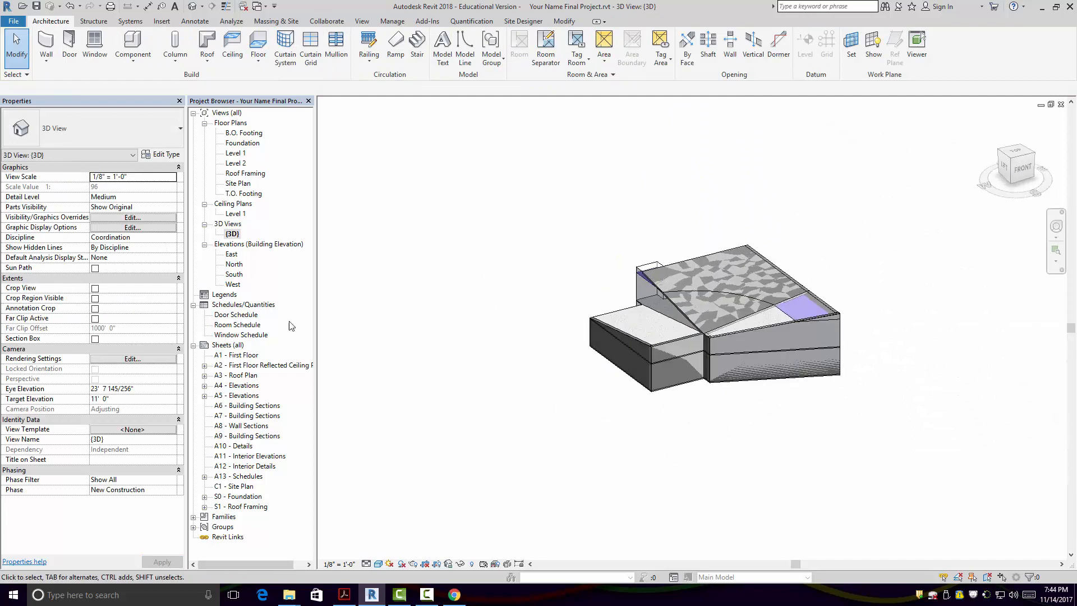
{"action": "right_click", "coordinate": [233, 234]}
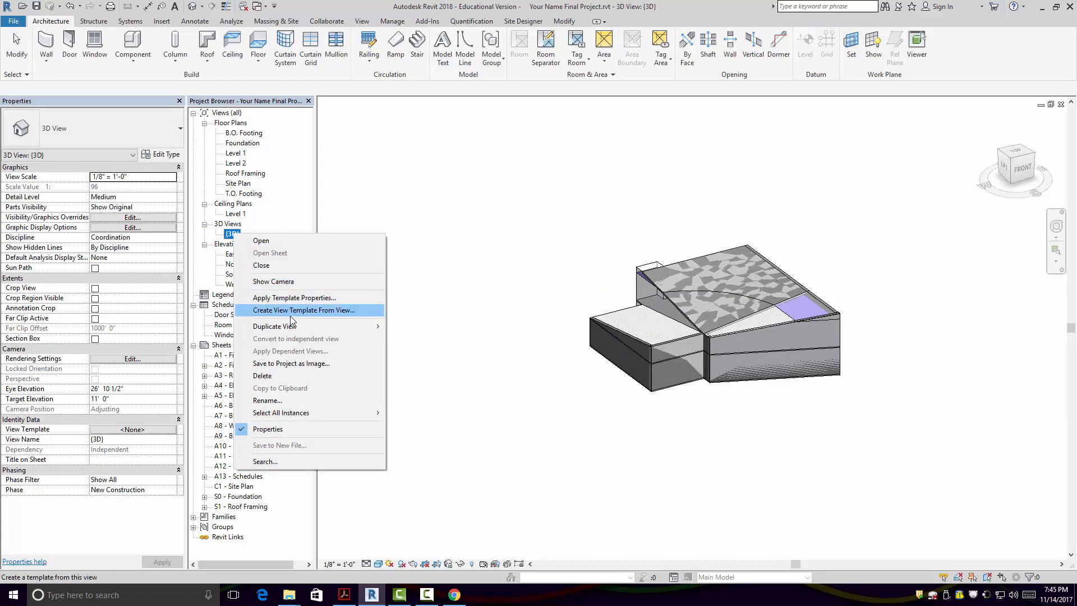
{"action": "mouse_move", "coordinate": [315, 326]}
{"action": "left_click", "coordinate": [488, 328]}
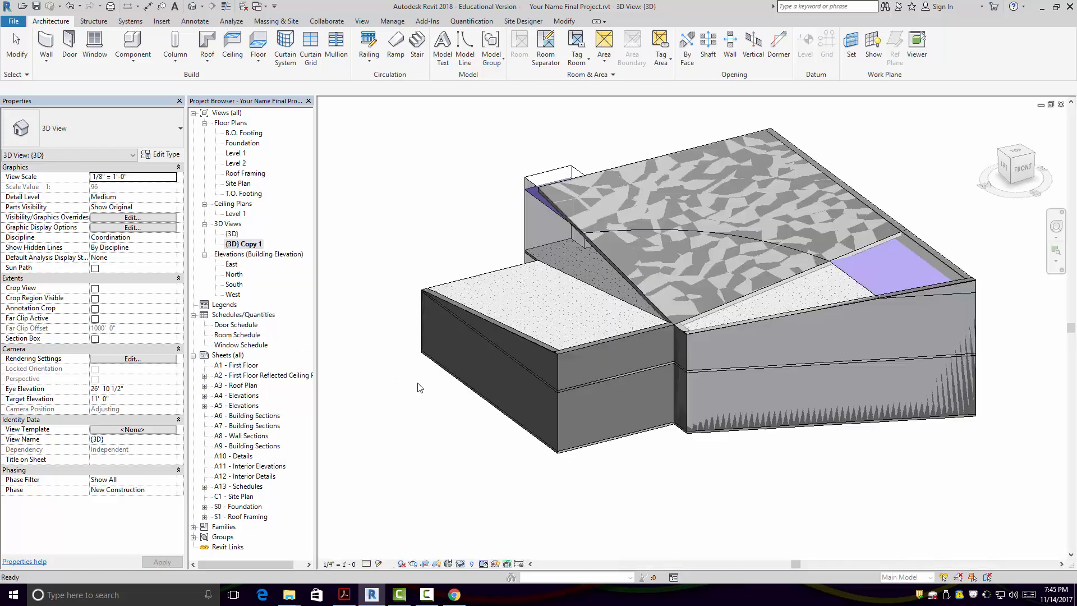
{"action": "middle_click_drag", "start_coordinate": [568, 486], "coordinate": [633, 489]}
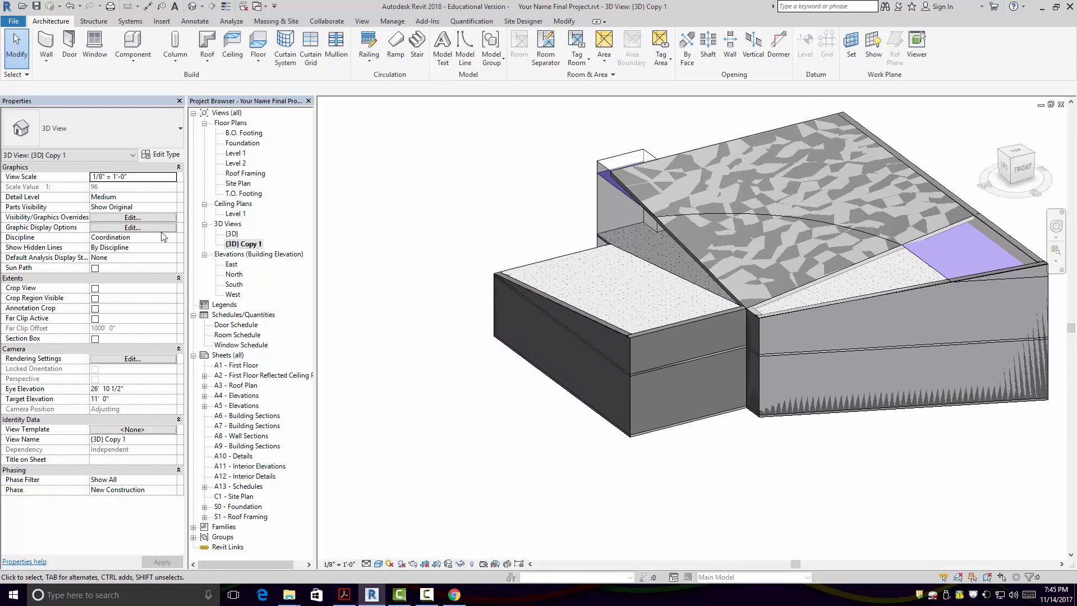
- Turn off the visibility of all model categories in the {3D} Copy 1 view
{"action": "left_click", "coordinate": [152, 219]}
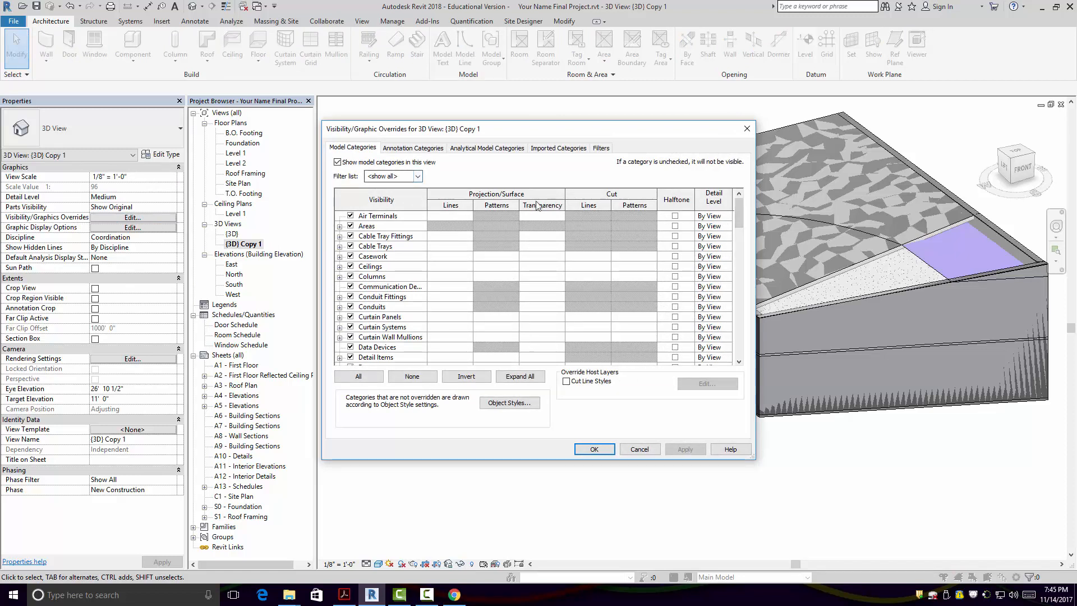
{"action": "left_click", "coordinate": [364, 376]}
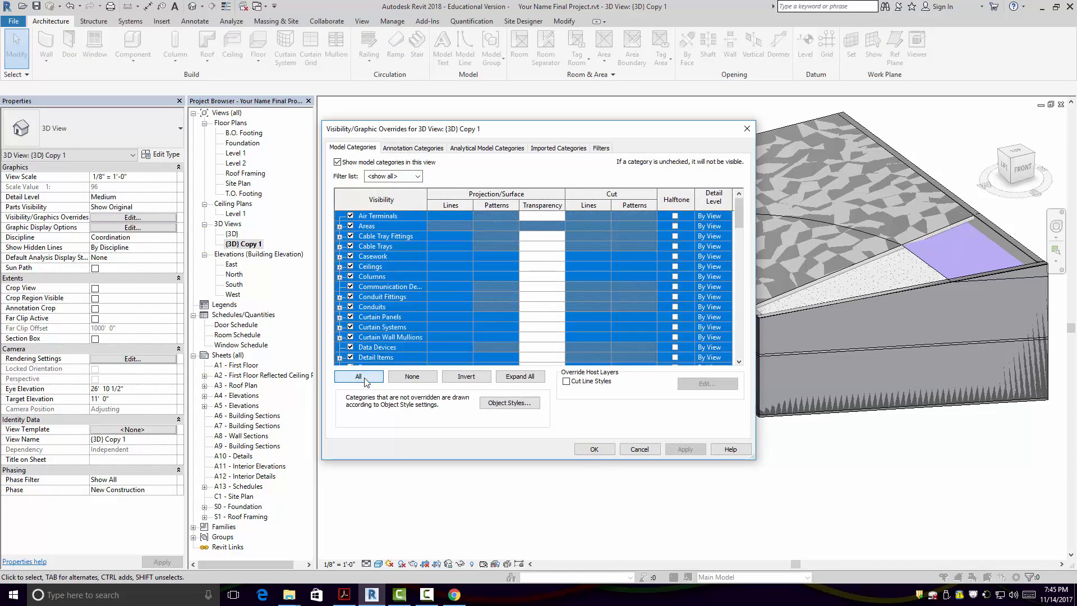
{"action": "left_click", "coordinate": [350, 215]}
{"action": "left_click_drag", "start_coordinate": [739, 216], "coordinate": [739, 335]}
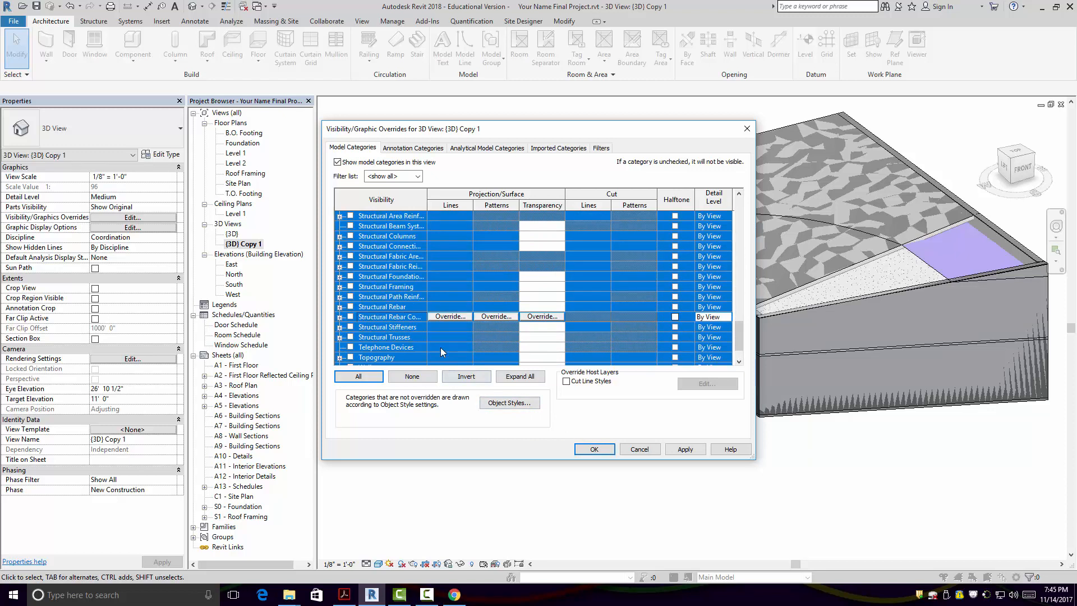
{"action": "scroll", "coordinate": [411, 323], "scroll_direction": "down", "scroll_amount": 3}
{"action": "scroll", "coordinate": [395, 308], "scroll_direction": "up", "scroll_amount": 4}
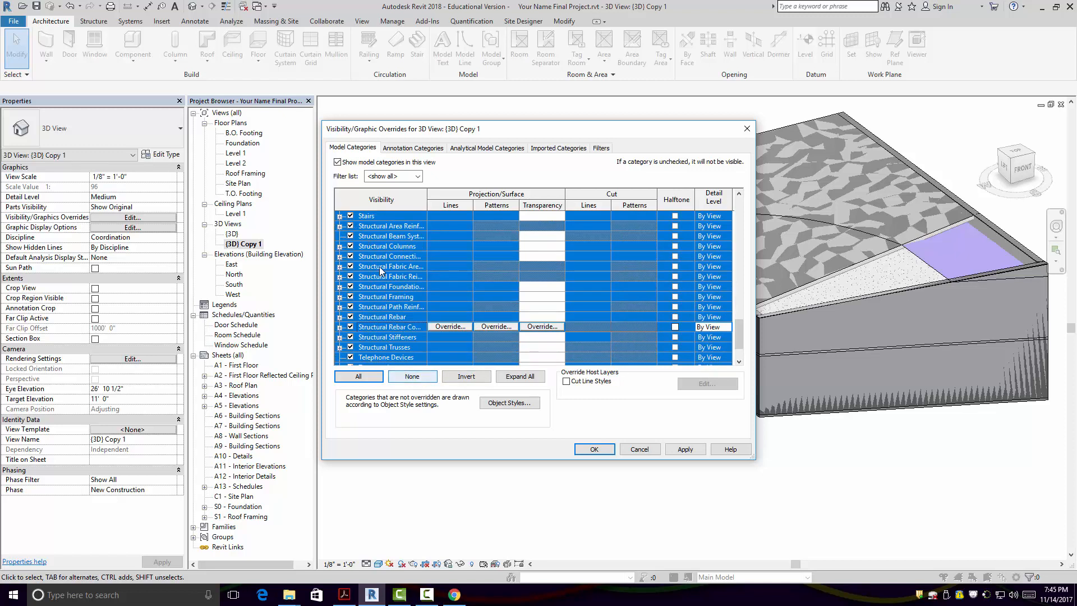
{"action": "left_click", "coordinate": [412, 376]}
- Make the structural categories from Structural Area Reinforcement through Structural Trusses visible in the {3D} Copy 1 view
{"action": "left_click", "coordinate": [351, 226]}
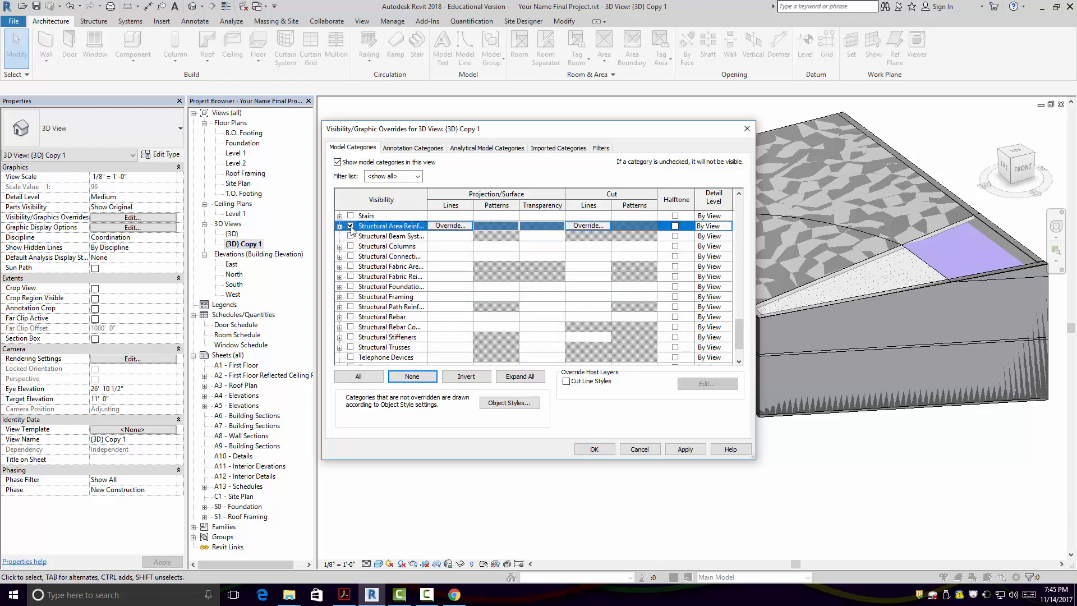
{"action": "left_click", "coordinate": [351, 347], "text": "shift"}
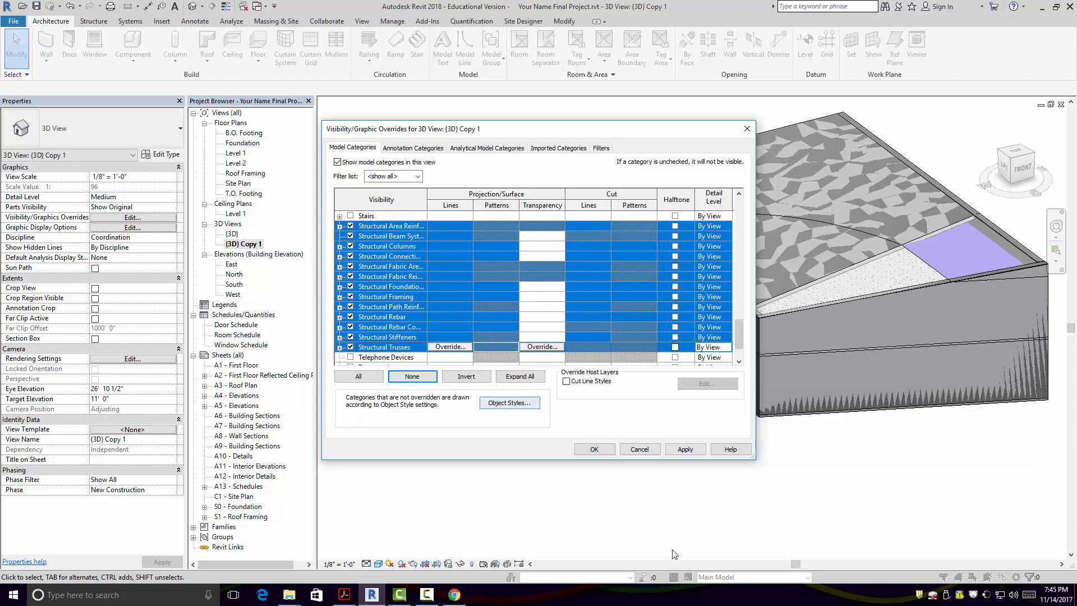
{"action": "left_click", "coordinate": [683, 454]}
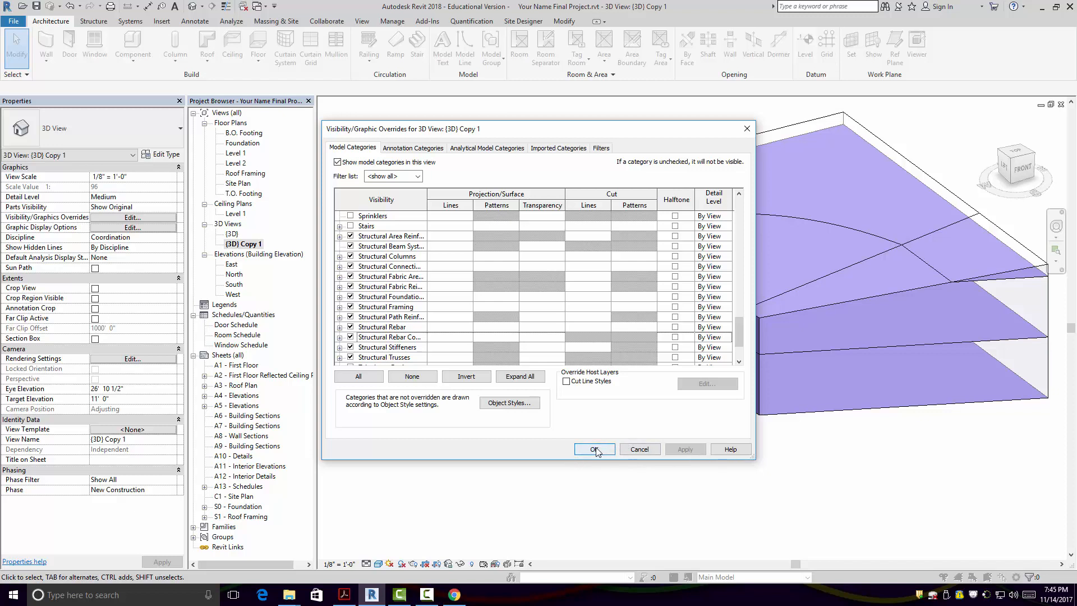
{"action": "left_click", "coordinate": [594, 449]}
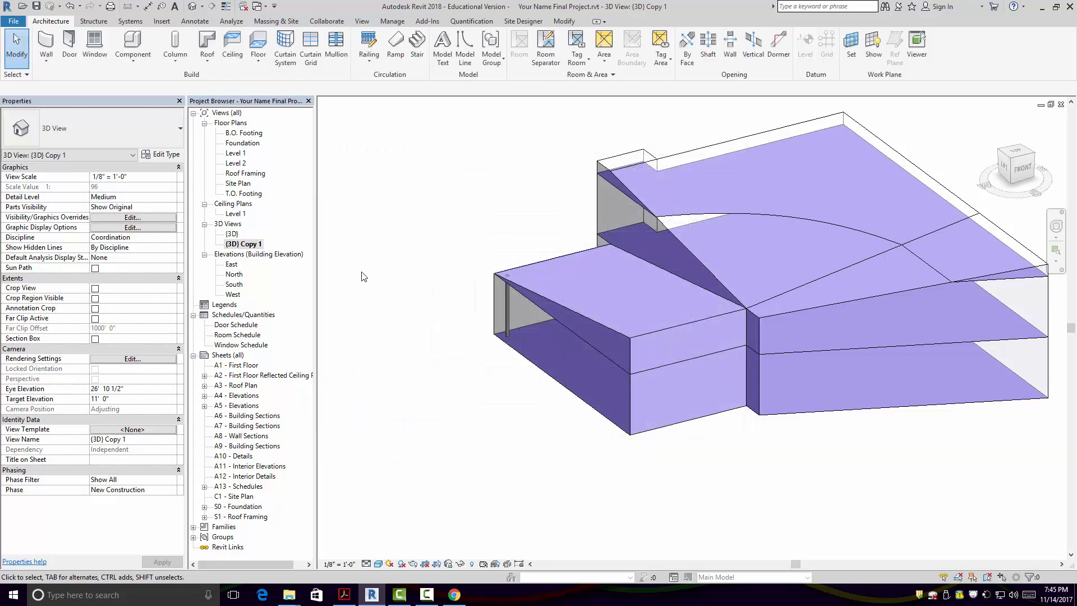
{"action": "left_click", "coordinate": [133, 218]}
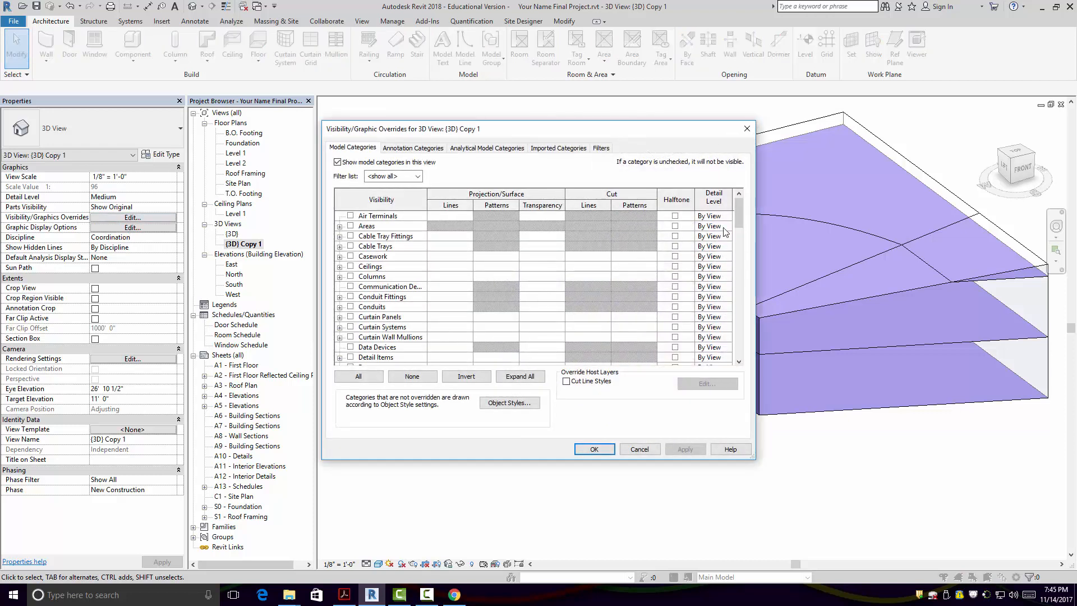
{"action": "left_click_drag", "start_coordinate": [735, 216], "coordinate": [749, 270]}
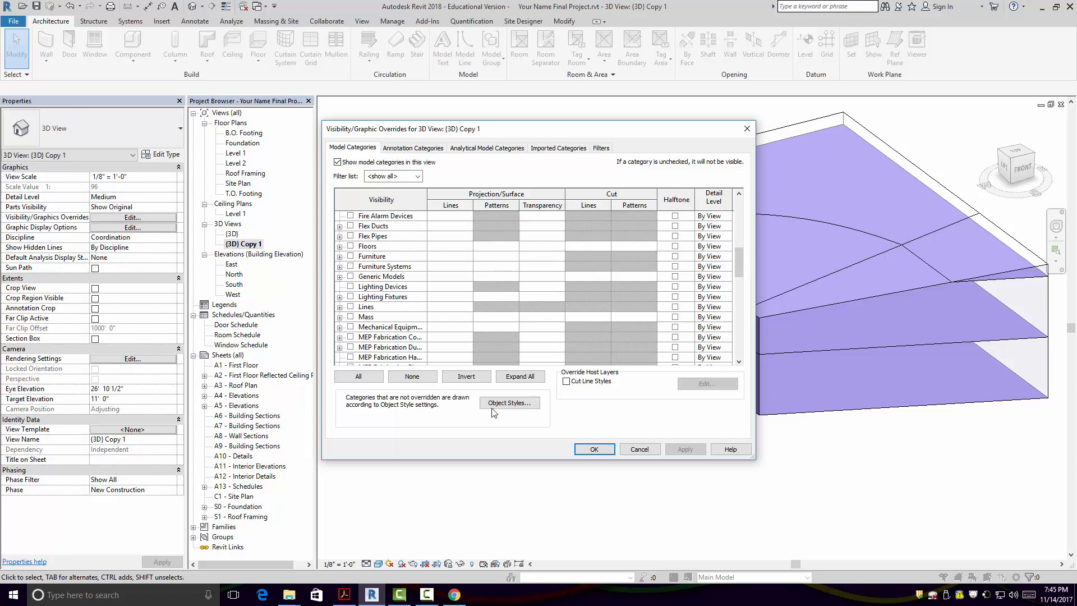
{"action": "left_click", "coordinate": [638, 449]}
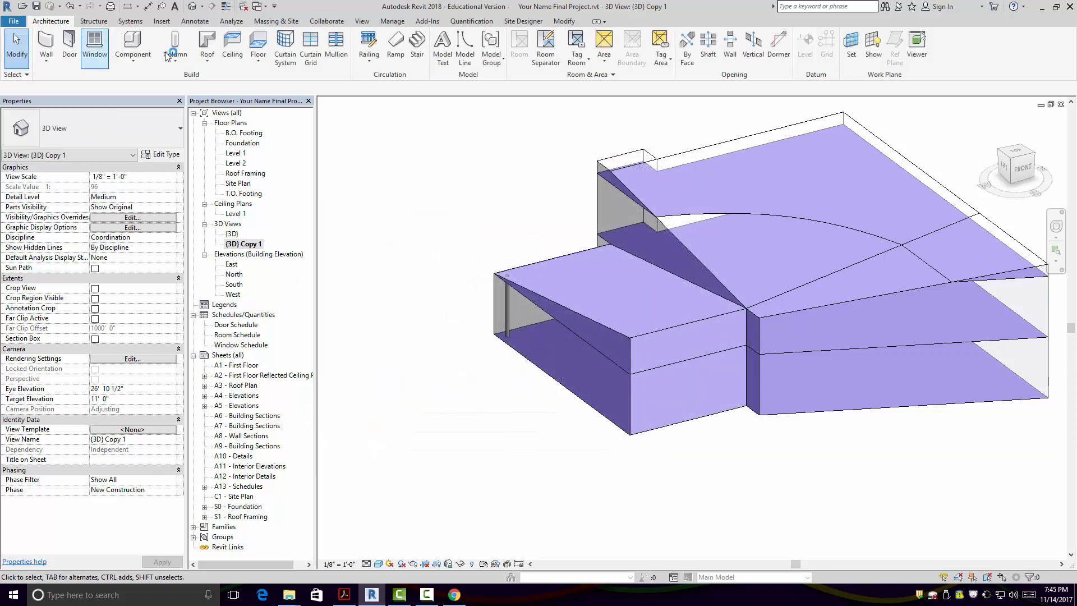
- Switch the mass display to Show Mass by View Settings so the mass forms and floors are hidden
{"action": "left_click", "coordinate": [287, 22]}
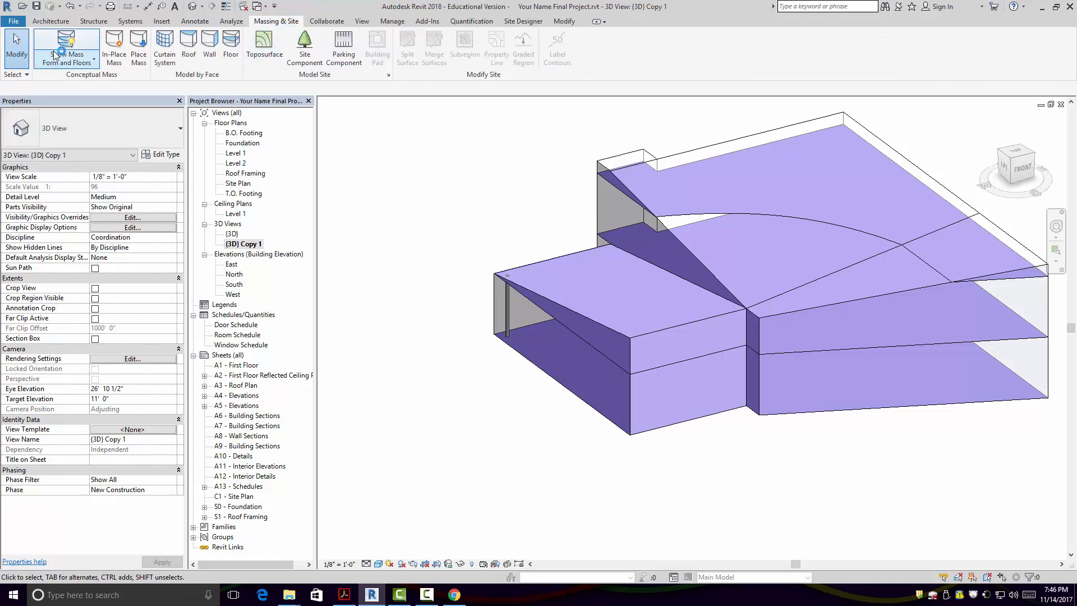
{"action": "left_click", "coordinate": [71, 38]}
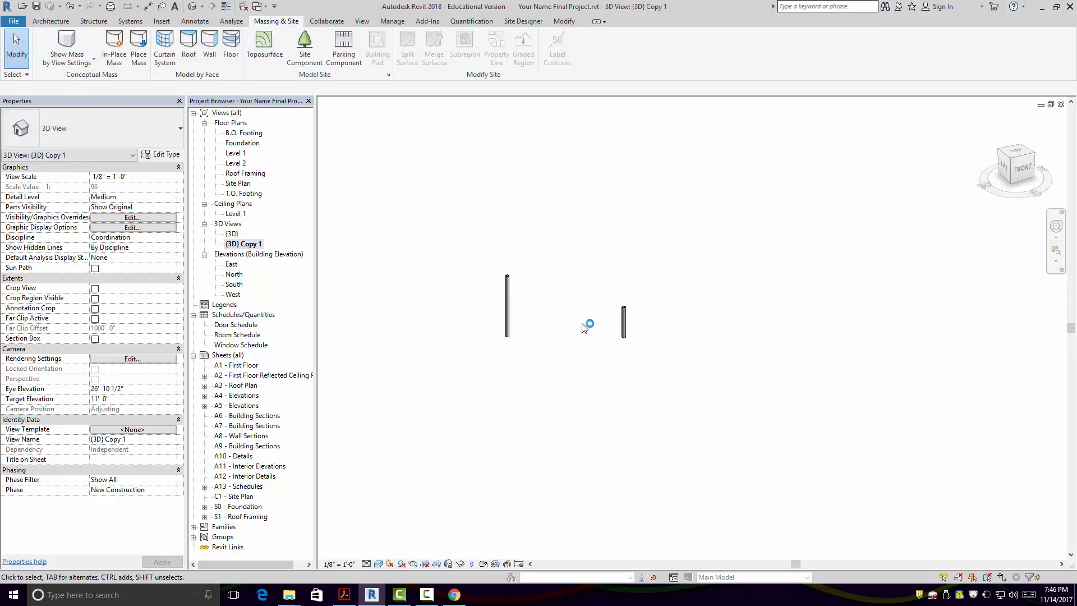
{"action": "middle_click_drag", "start_coordinate": [594, 379], "coordinate": [691, 359], "text": "shift"}
{"action": "scroll", "coordinate": [692, 359], "scroll_direction": "up", "scroll_amount": 3}
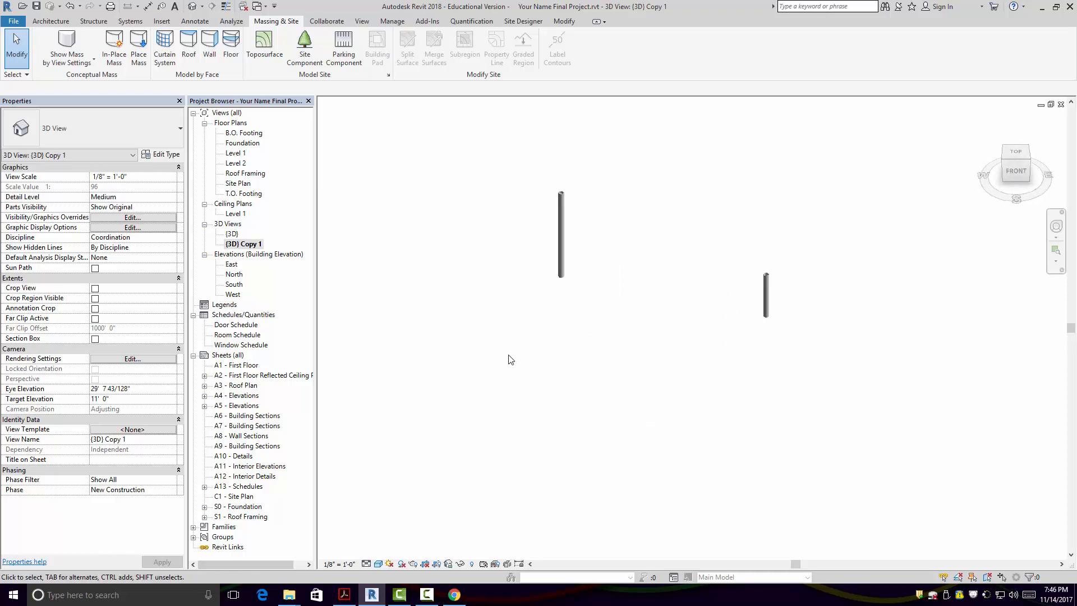
- Turn on the Floors category in the visibility overrides of the {3D} Copy 1 view
{"action": "left_click", "coordinate": [134, 217]}
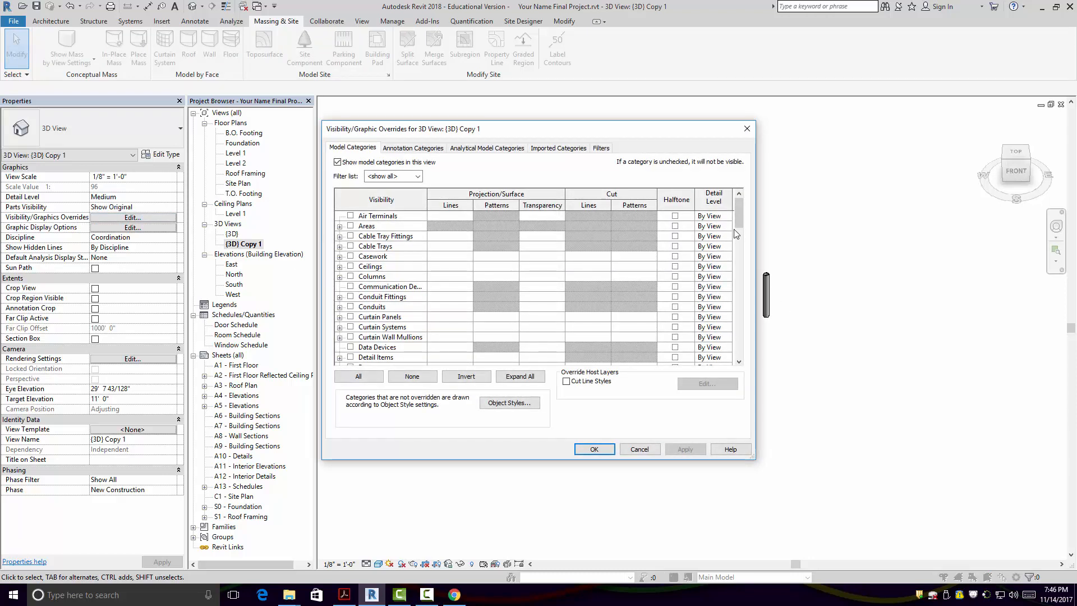
{"action": "scroll", "coordinate": [736, 233], "scroll_direction": "down", "scroll_amount": 6}
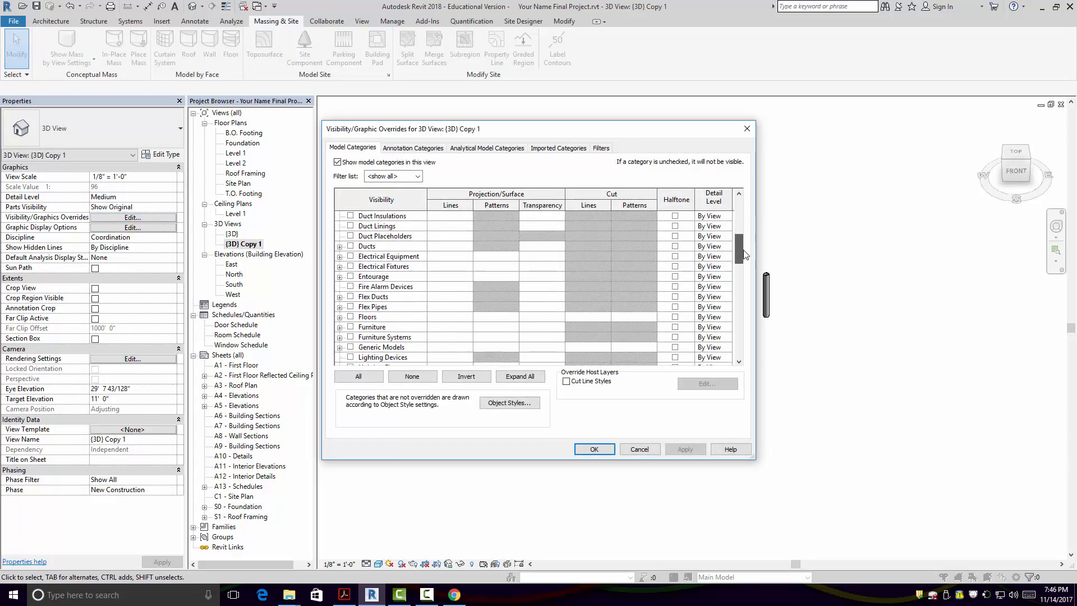
{"action": "left_click", "coordinate": [350, 317]}
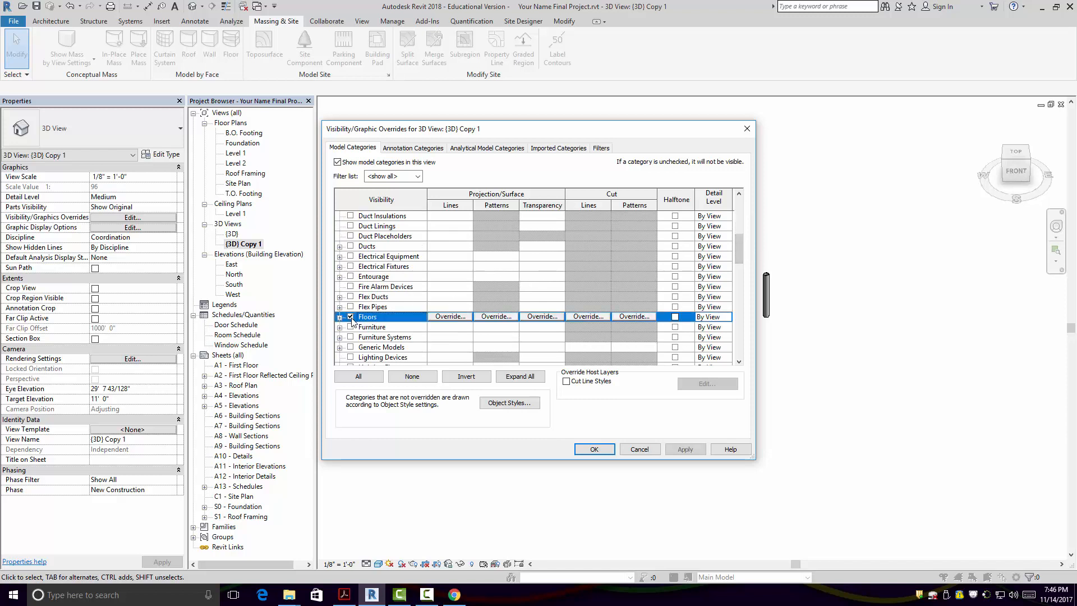
{"action": "left_click", "coordinate": [686, 449]}
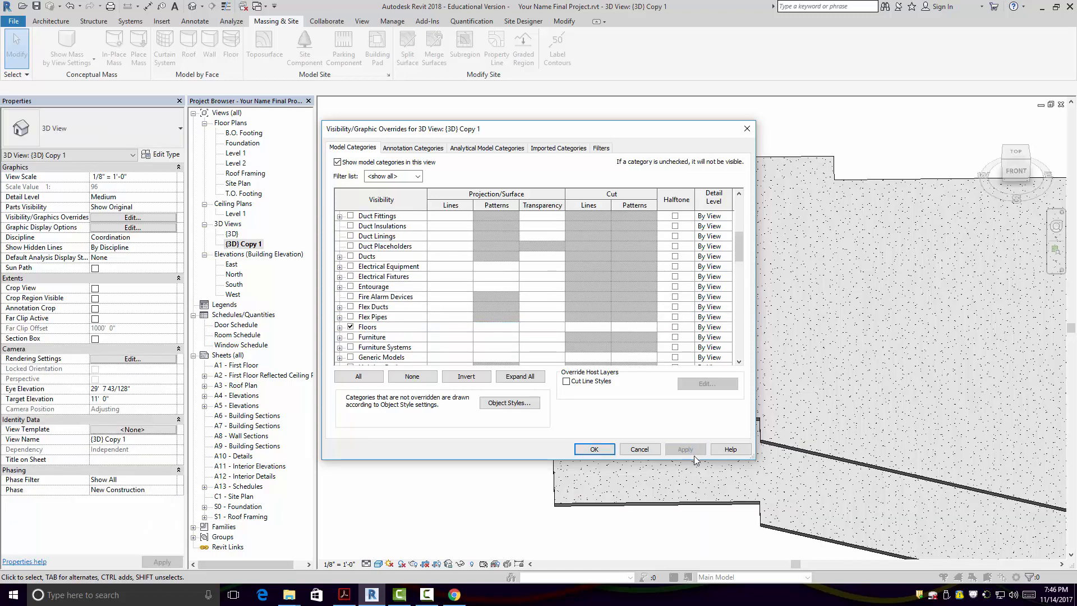
{"action": "left_click", "coordinate": [604, 452]}
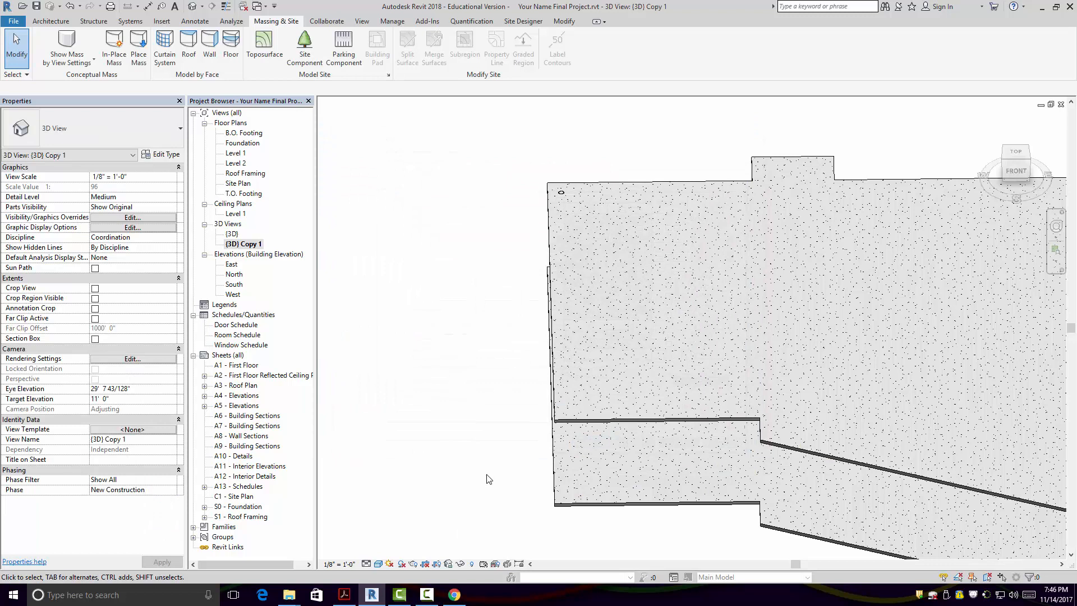
{"action": "middle_click_drag", "start_coordinate": [491, 479], "coordinate": [254, 166], "text": "shift"}
- Open the Level 1 floor plan and ungroup the array group containing grid line A
{"action": "double_click", "coordinate": [244, 155]}
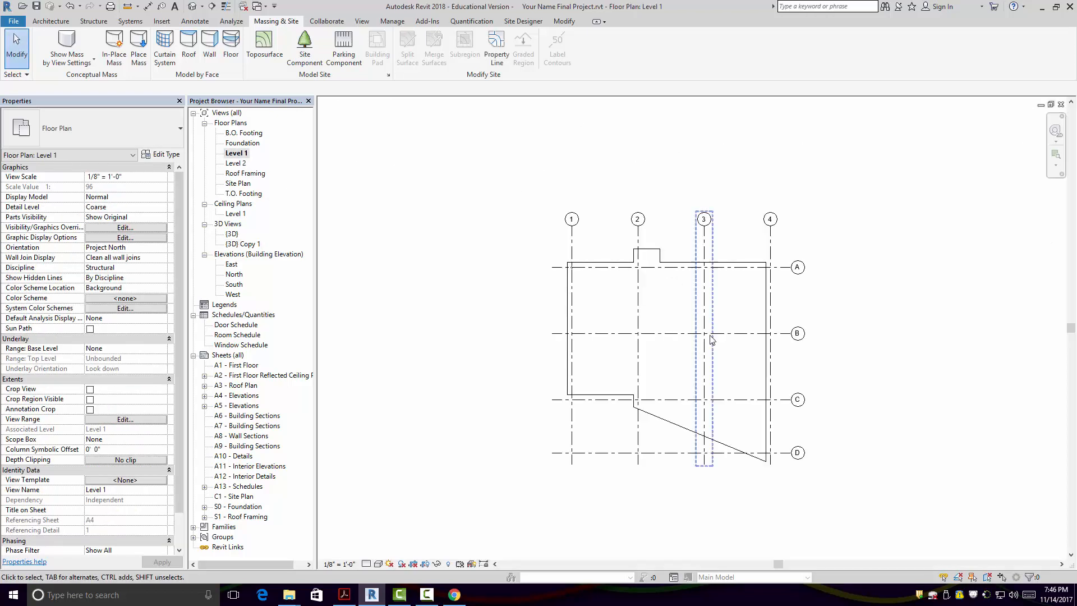
{"action": "scroll", "coordinate": [649, 264], "scroll_direction": "up", "scroll_amount": 3}
{"action": "mouse_move", "coordinate": [642, 298]}
{"action": "middle_mouse_down"}
{"action": "mouse_move", "coordinate": [680, 279]}
{"action": "mouse_move", "coordinate": [681, 310]}
{"action": "mouse_move", "coordinate": [655, 314]}
{"action": "middle_mouse_up"}
{"action": "scroll", "coordinate": [679, 331], "scroll_direction": "up", "scroll_amount": 1}
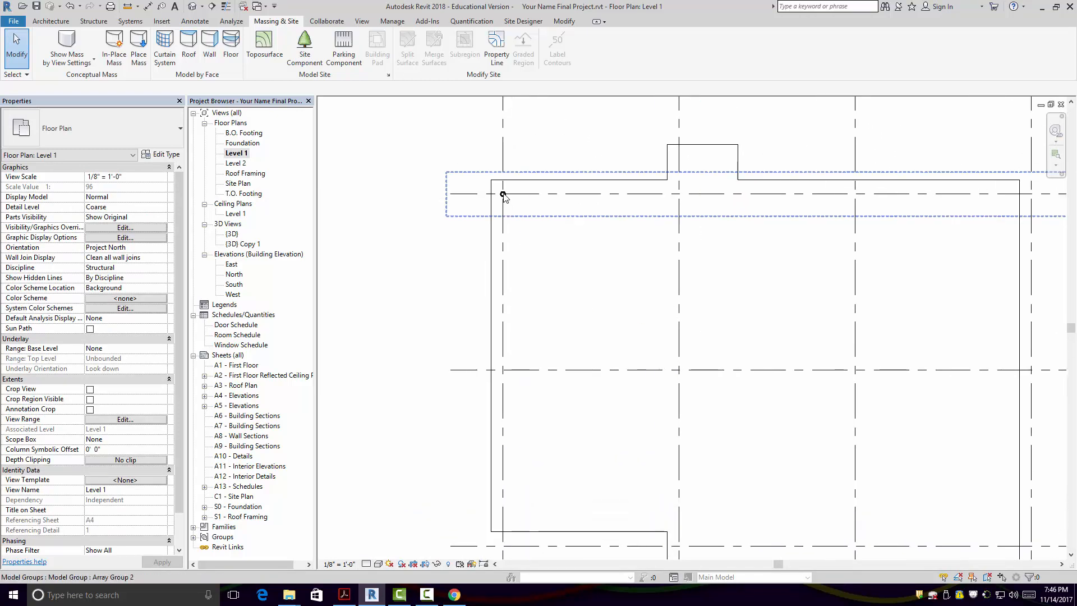
{"action": "left_click", "coordinate": [504, 197]}
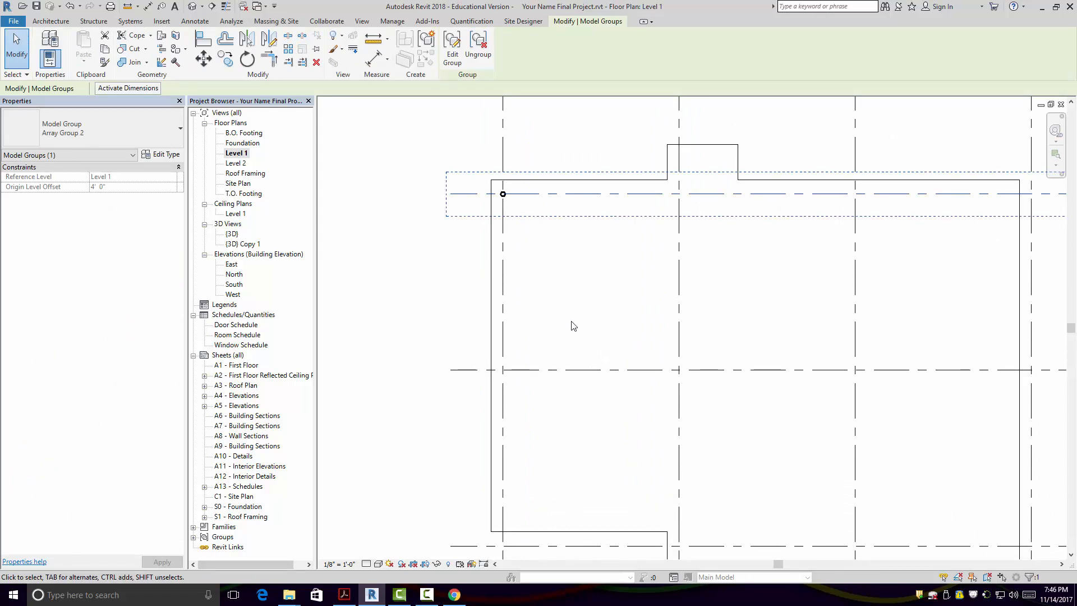
{"action": "left_click", "coordinate": [477, 46]}
{"action": "left_click", "coordinate": [488, 194]}
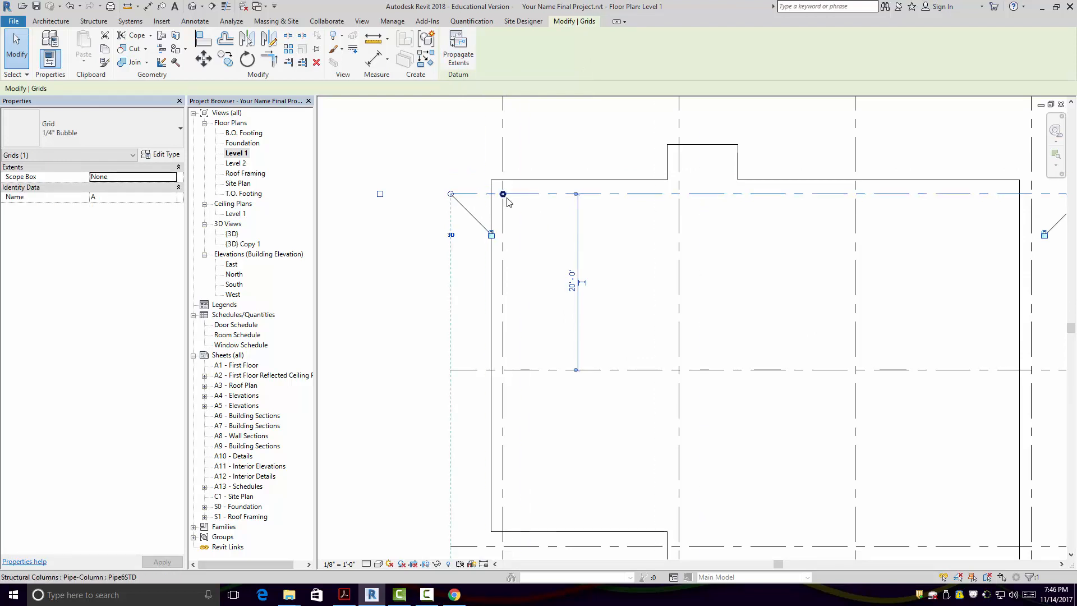
- Copy the Pipe6STD column from grid intersection A-1 to grid intersection A-2
{"action": "left_click", "coordinate": [506, 197]}
{"action": "scroll", "coordinate": [506, 199], "scroll_direction": "up", "scroll_amount": 2}
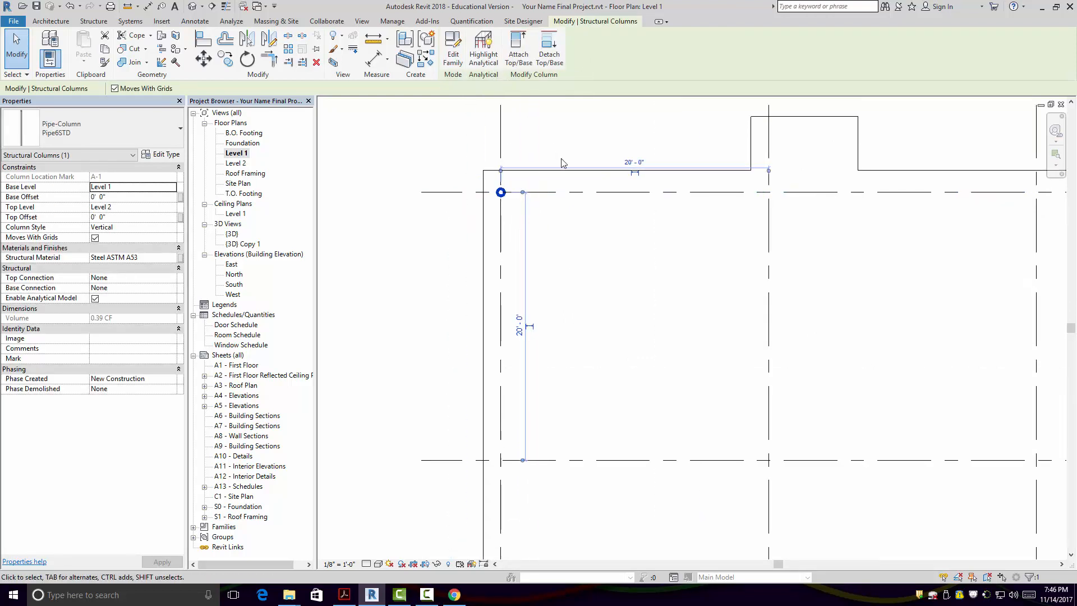
{"action": "scroll", "coordinate": [561, 146], "scroll_direction": "down", "scroll_amount": 3}
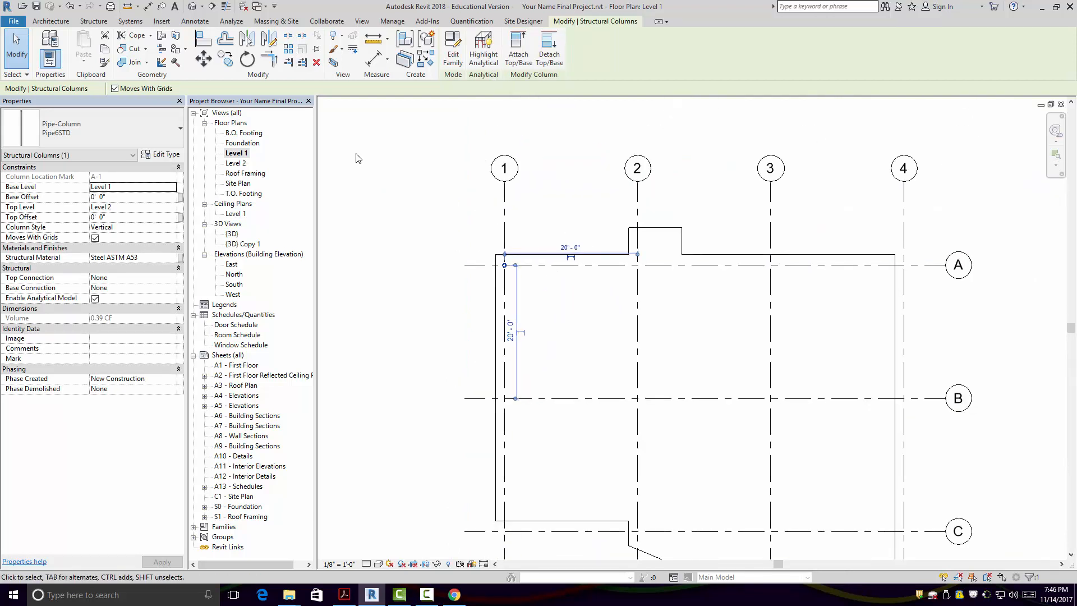
{"action": "left_click", "coordinate": [225, 60]}
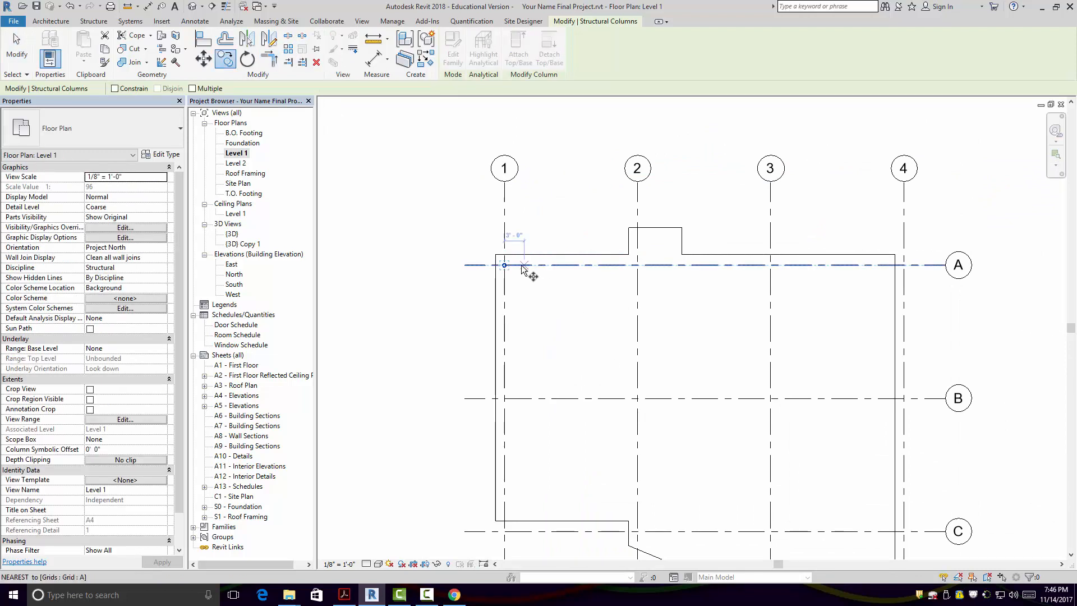
{"action": "left_click", "coordinate": [504, 264]}
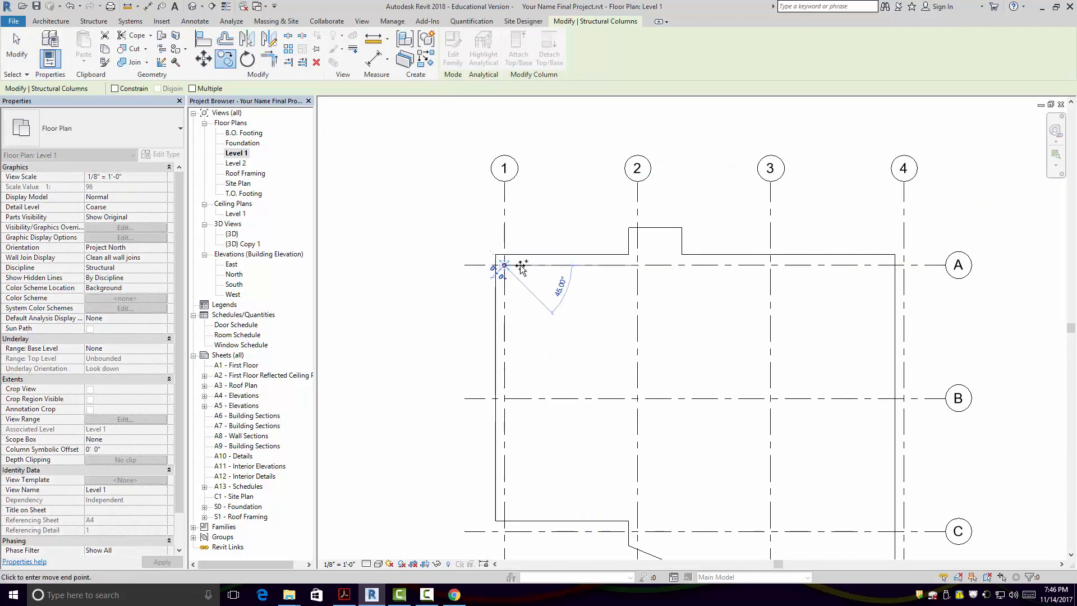
{"action": "left_click", "coordinate": [637, 264]}
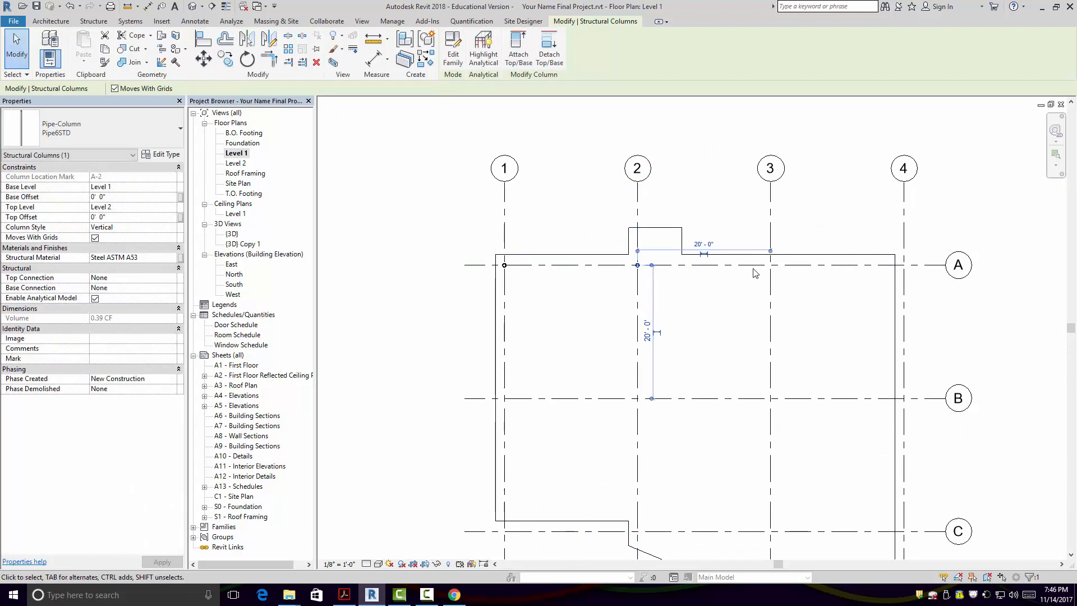
{"action": "left_click", "coordinate": [17, 53]}
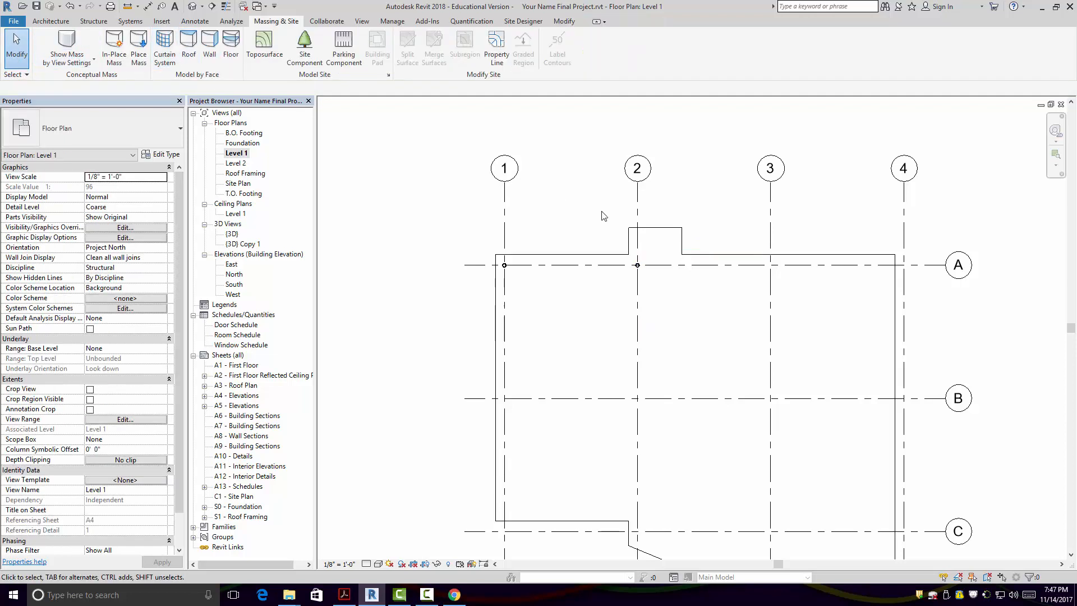
- Ungroup the array group containing grid line 1
{"action": "left_click", "coordinate": [505, 213]}
{"action": "left_click", "coordinate": [474, 63]}
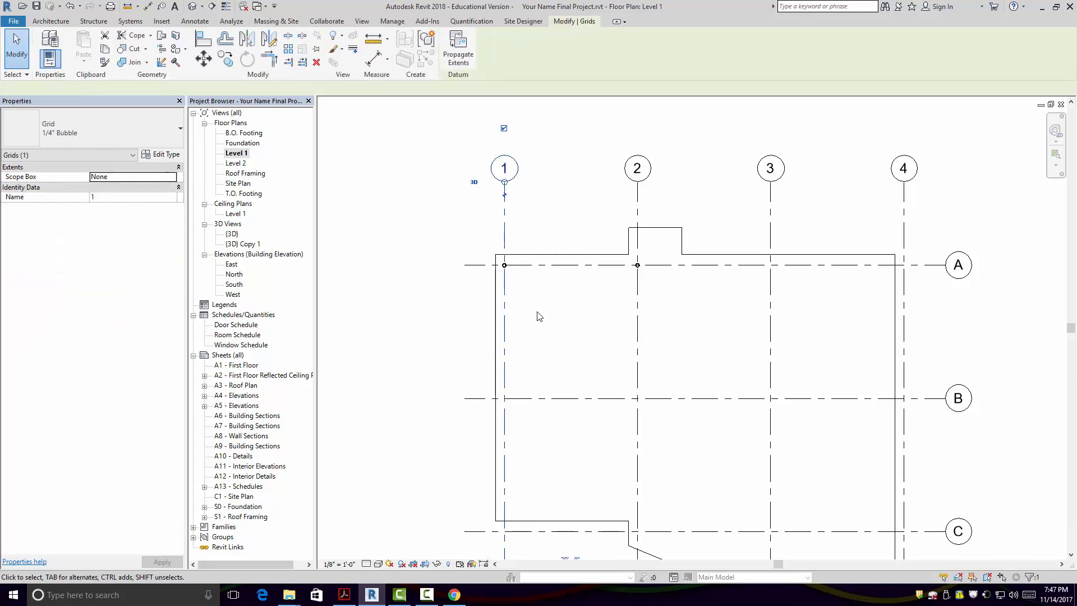
- Copy the Pipe6STD column from grid intersection A-1 to B-1 and to the slab's inside corner on grid line 1 near C
{"action": "scroll", "coordinate": [510, 284], "scroll_direction": "up", "scroll_amount": 5}
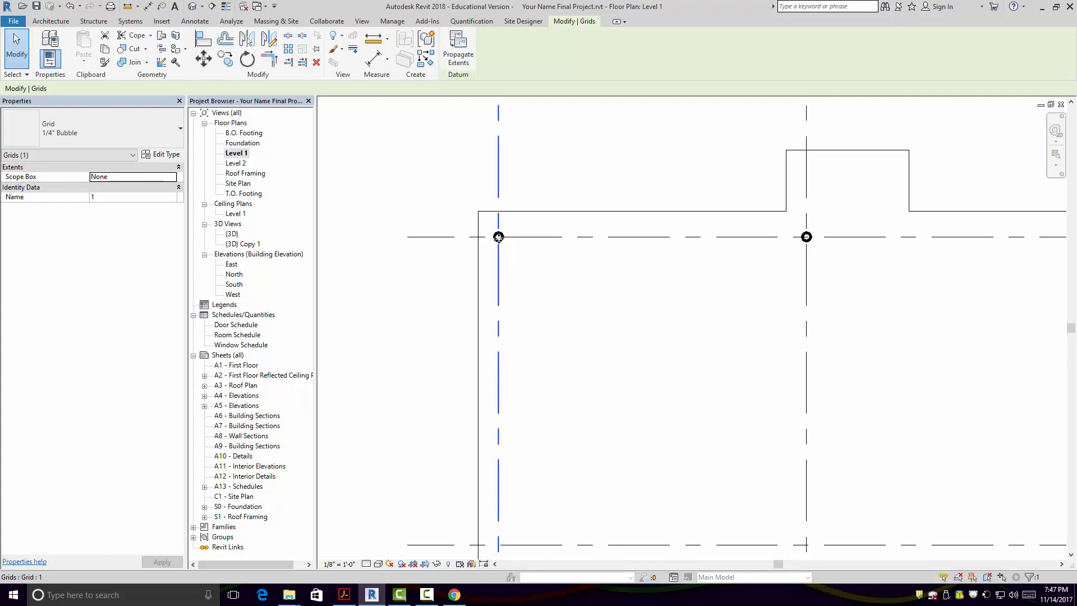
{"action": "key", "text": "Escape"}
{"action": "left_click", "coordinate": [502, 240]}
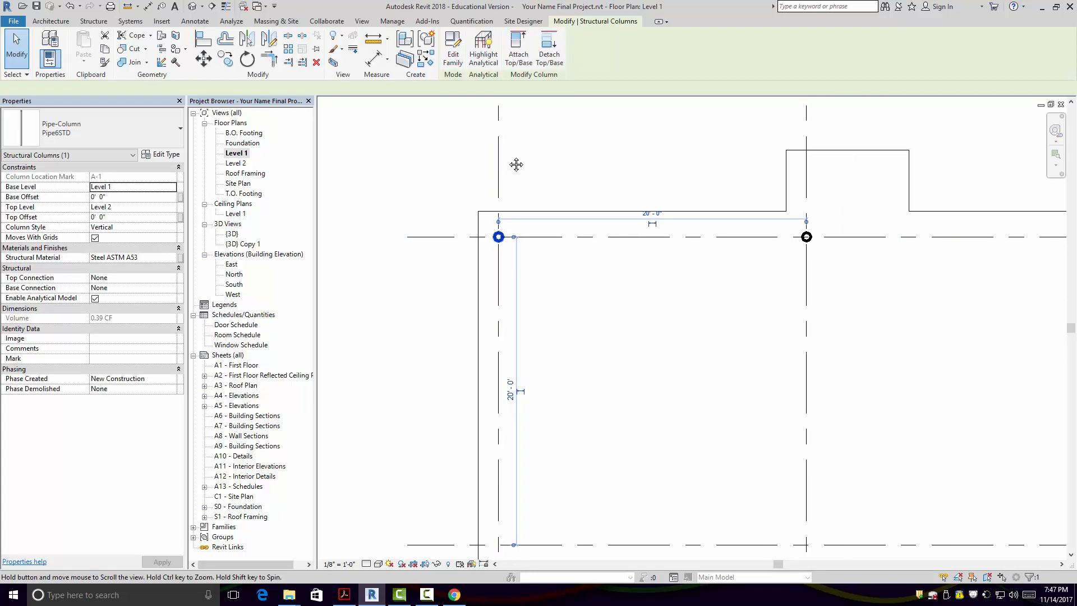
{"action": "scroll", "coordinate": [513, 160], "scroll_direction": "down", "scroll_amount": 5}
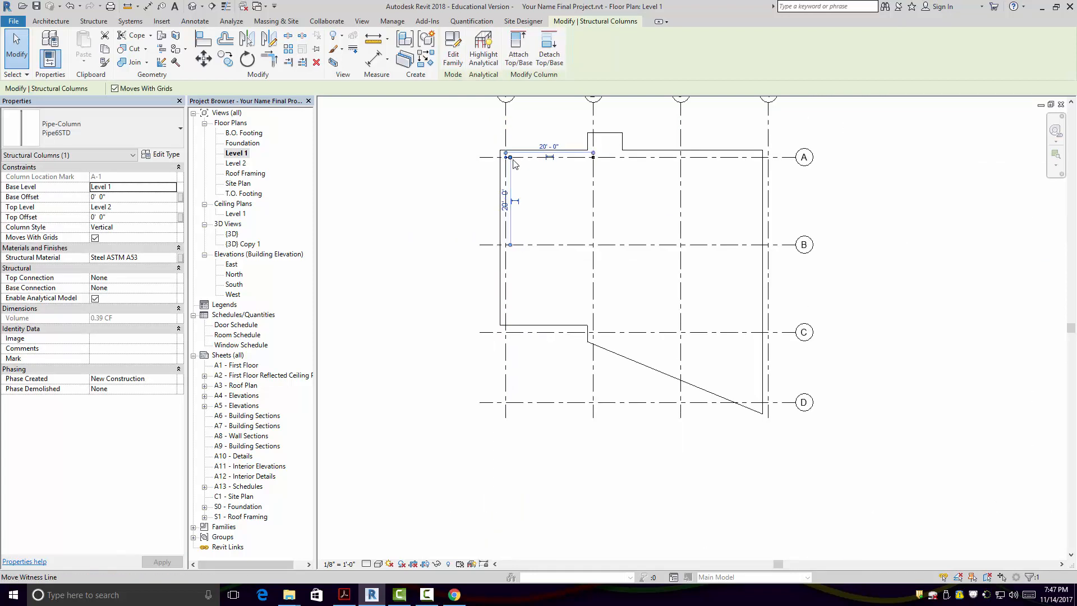
{"action": "left_click", "coordinate": [226, 59]}
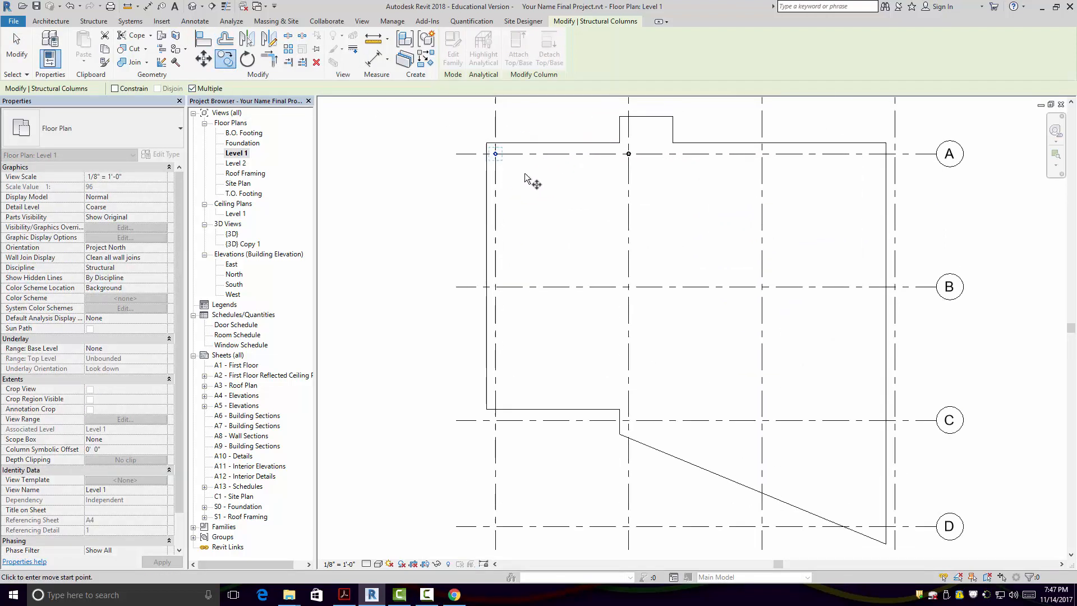
{"action": "scroll", "coordinate": [524, 173], "scroll_direction": "up", "scroll_amount": 3}
{"action": "left_click", "coordinate": [496, 148]}
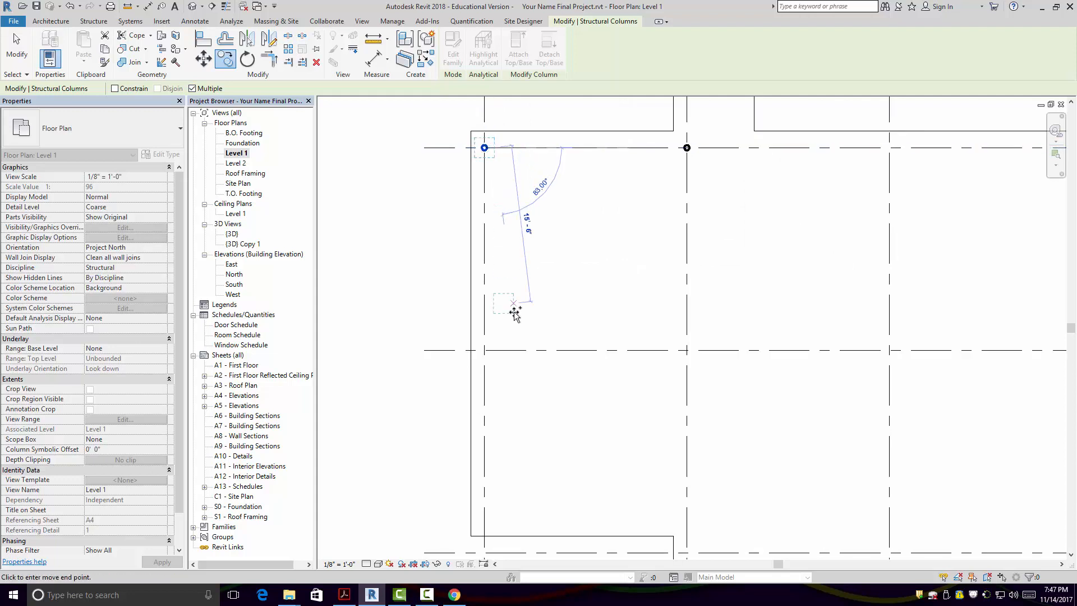
{"action": "left_click", "coordinate": [495, 351]}
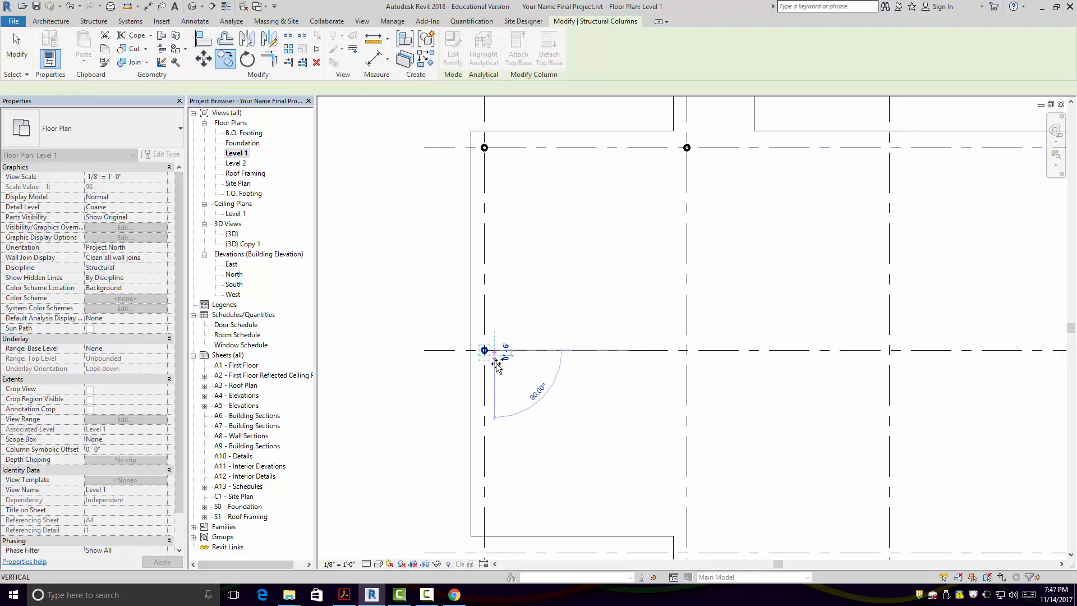
{"action": "left_click", "coordinate": [496, 528]}
- Place another copy of the column at grid intersection C-2 and end the multiple copying
{"action": "scroll", "coordinate": [597, 483], "scroll_direction": "down", "scroll_amount": 3}
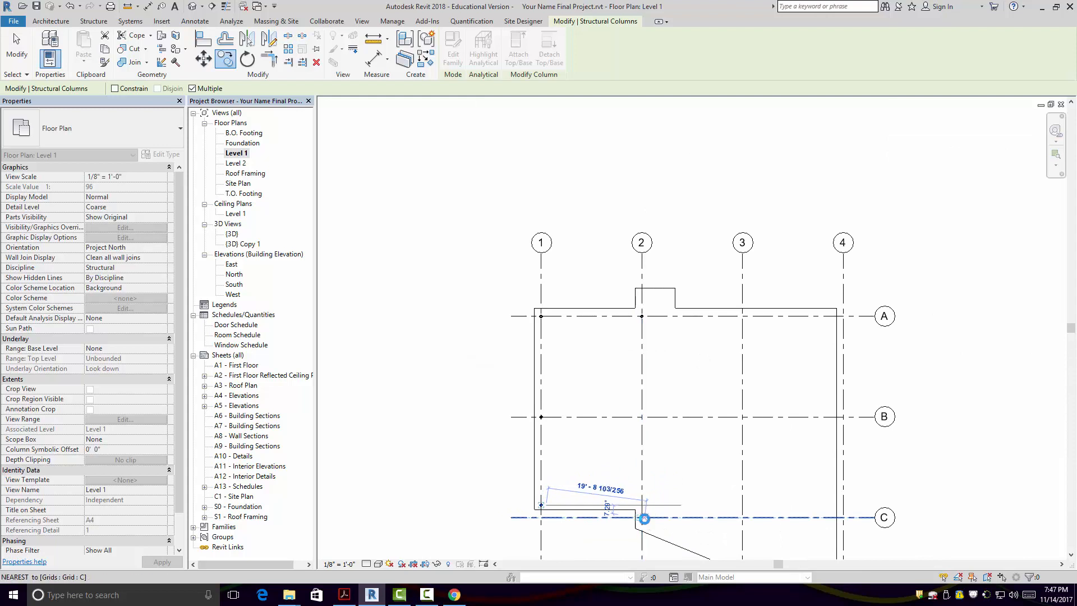
{"action": "left_click", "coordinate": [644, 518]}
{"action": "scroll", "coordinate": [643, 518], "scroll_direction": "up", "scroll_amount": 4}
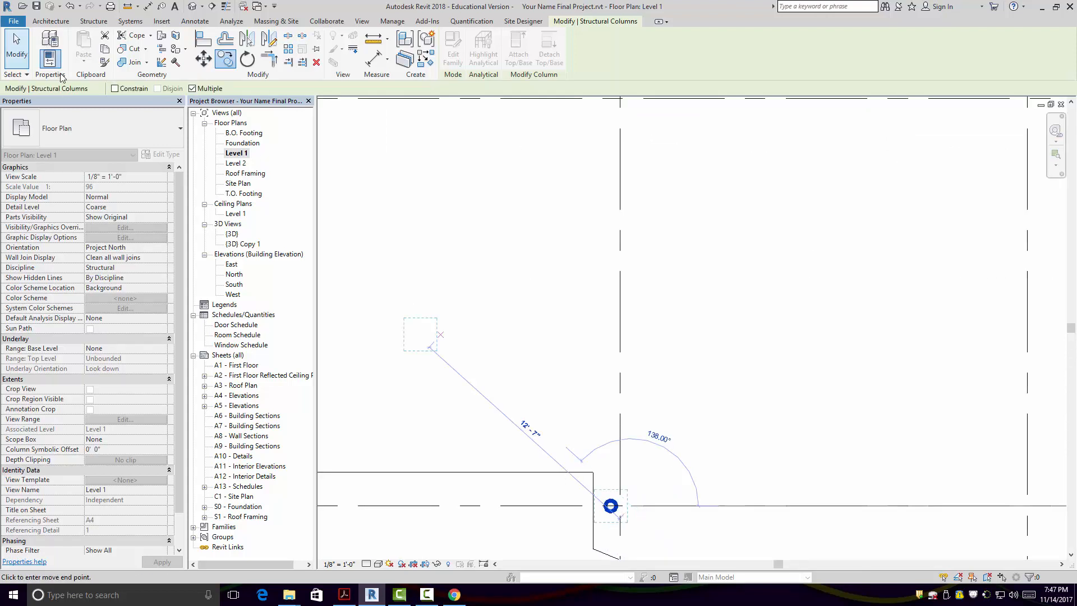
{"action": "left_click", "coordinate": [16, 48]}
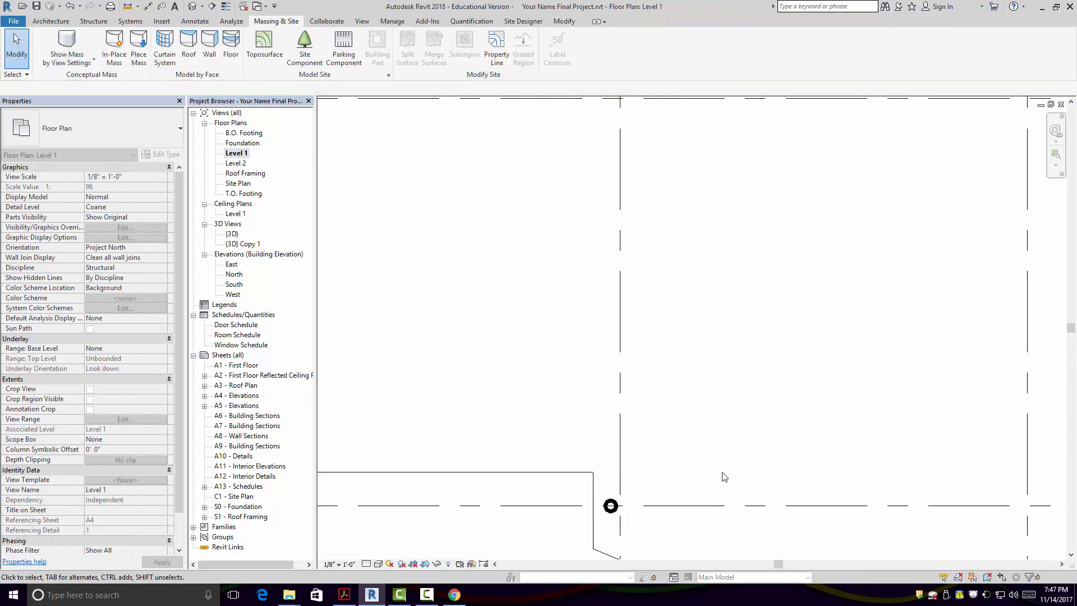
- Ungroup the array group containing grid line C and move the nearby column onto grid intersection C-2
{"action": "scroll", "coordinate": [724, 477], "scroll_direction": "down", "scroll_amount": 3}
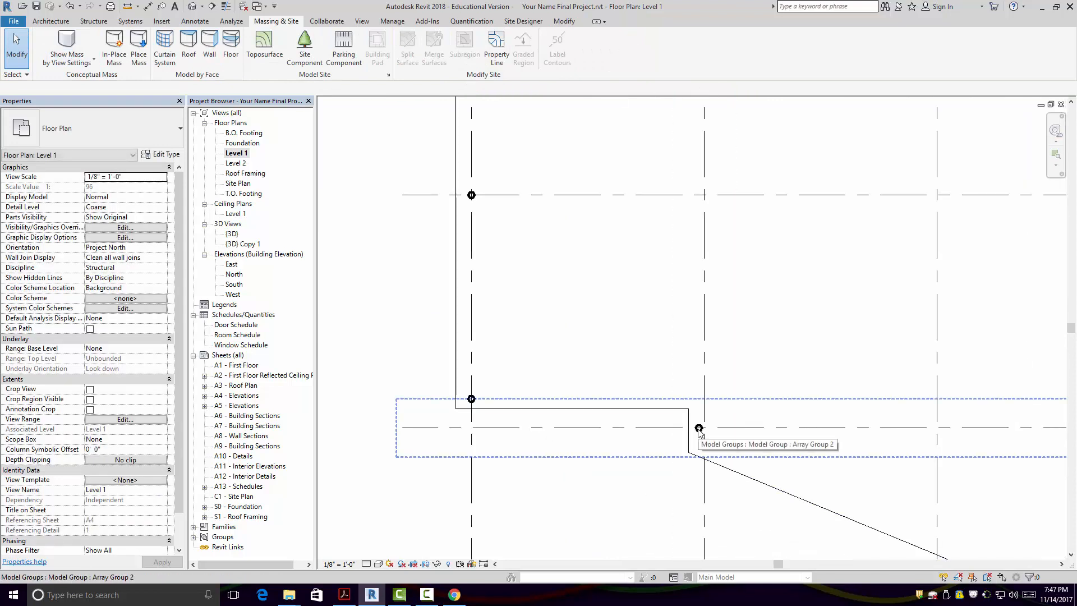
{"action": "left_click", "coordinate": [698, 429]}
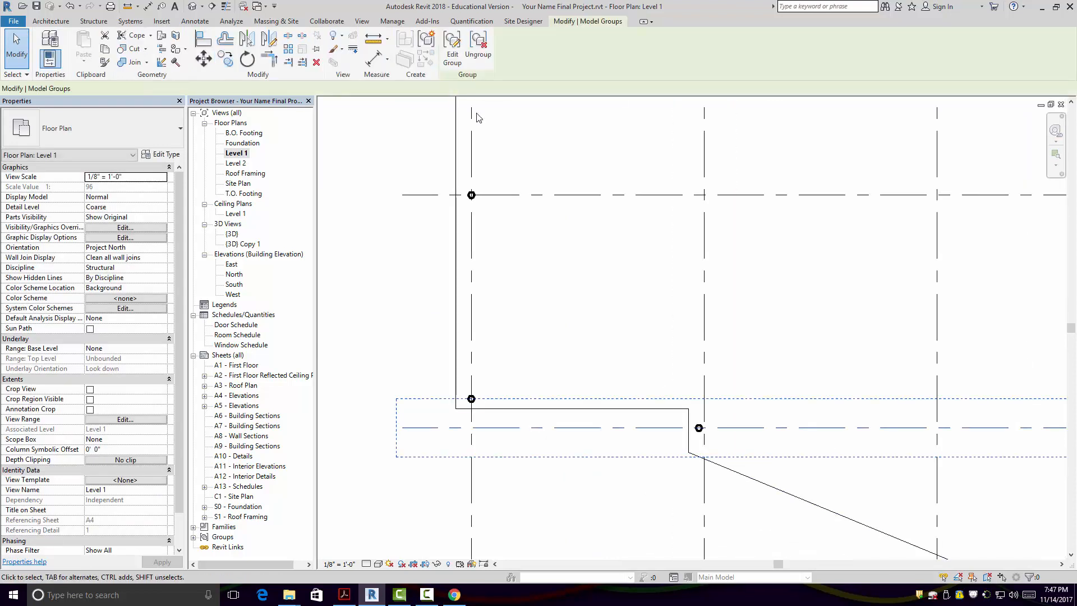
{"action": "left_click", "coordinate": [478, 54]}
{"action": "left_click", "coordinate": [698, 429]}
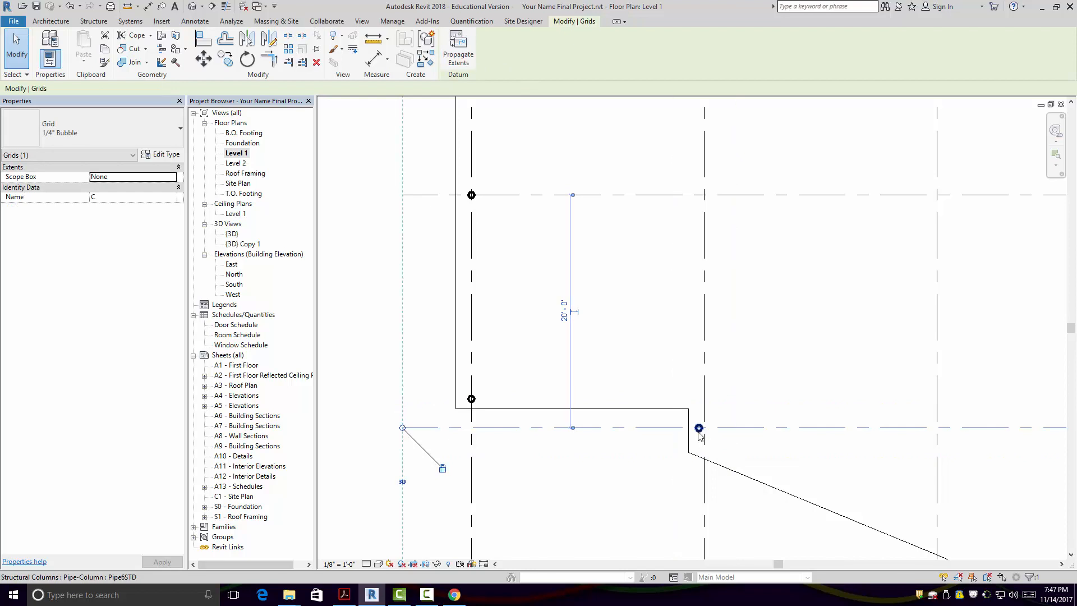
{"action": "left_click", "coordinate": [699, 432]}
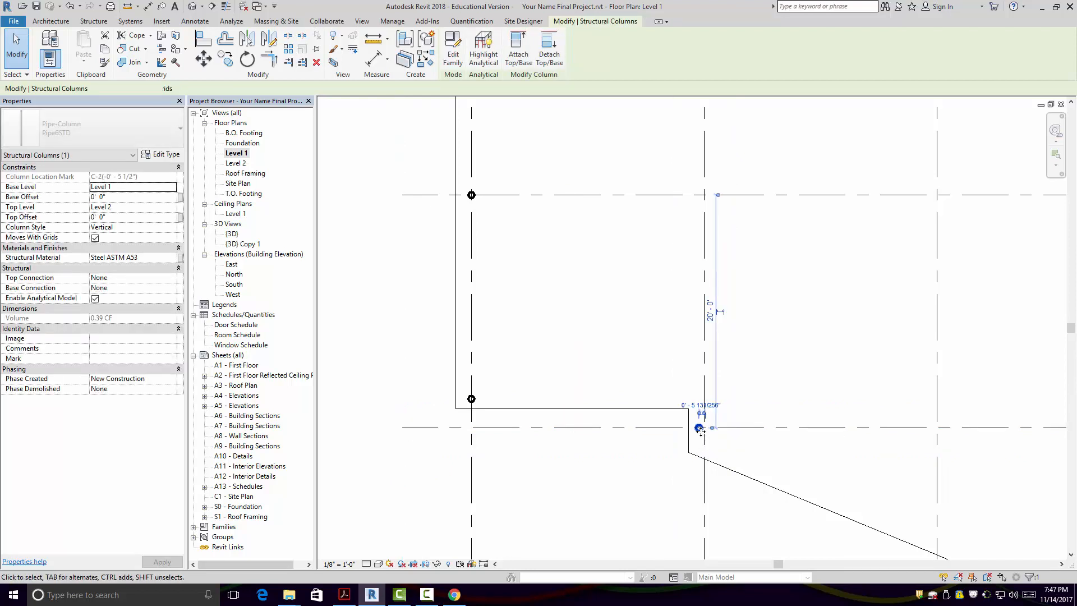
{"action": "left_click_drag", "start_coordinate": [700, 431], "coordinate": [706, 431]}
{"action": "left_click", "coordinate": [776, 358]}
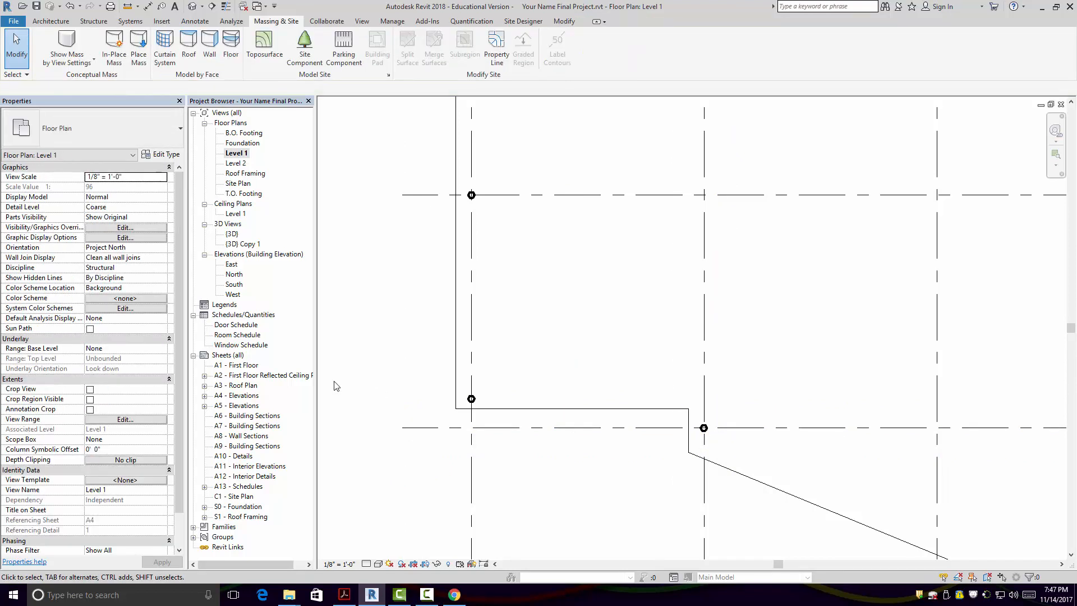
- Review the column positions on the Level 1 plan against grid lines 1 to 4 and A to D
{"action": "scroll", "coordinate": [496, 408], "scroll_direction": "down", "scroll_amount": 2}
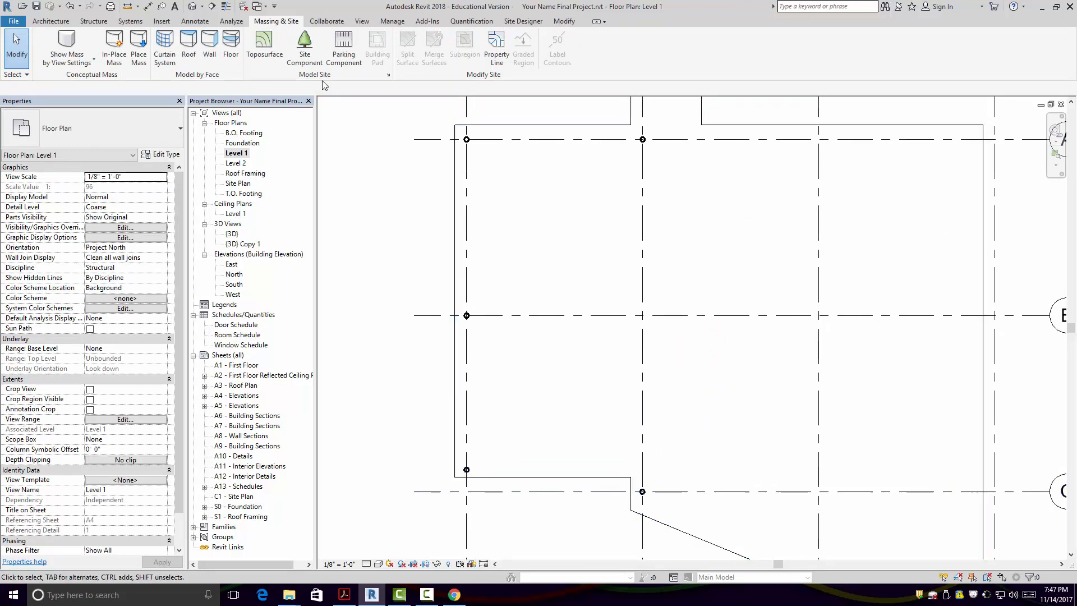
{"action": "scroll", "coordinate": [521, 455], "scroll_direction": "down", "scroll_amount": 2}
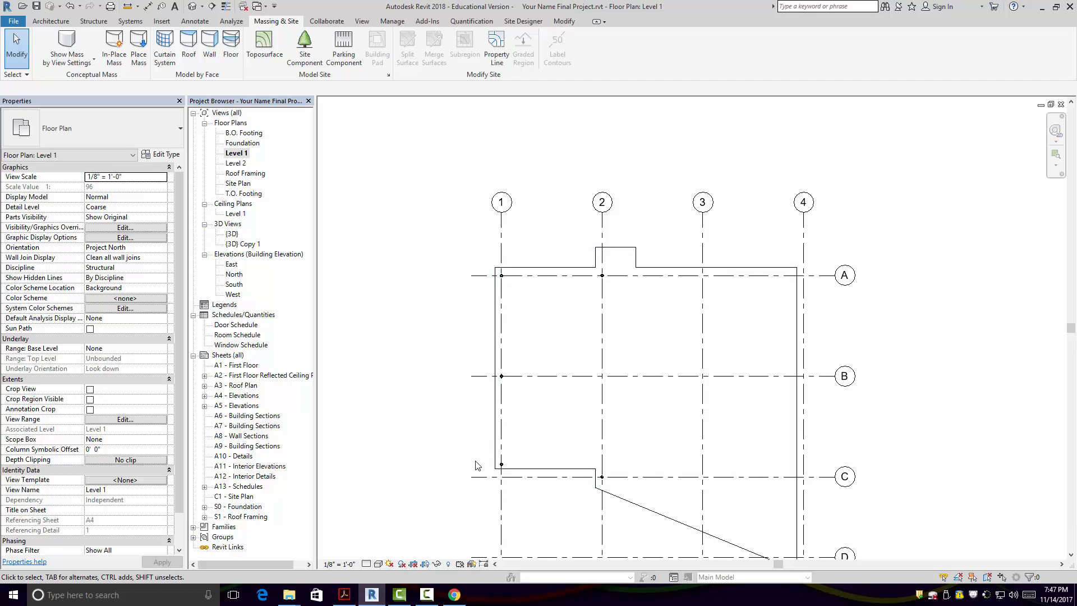
{"action": "scroll", "coordinate": [477, 465], "scroll_direction": "up", "scroll_amount": 1}
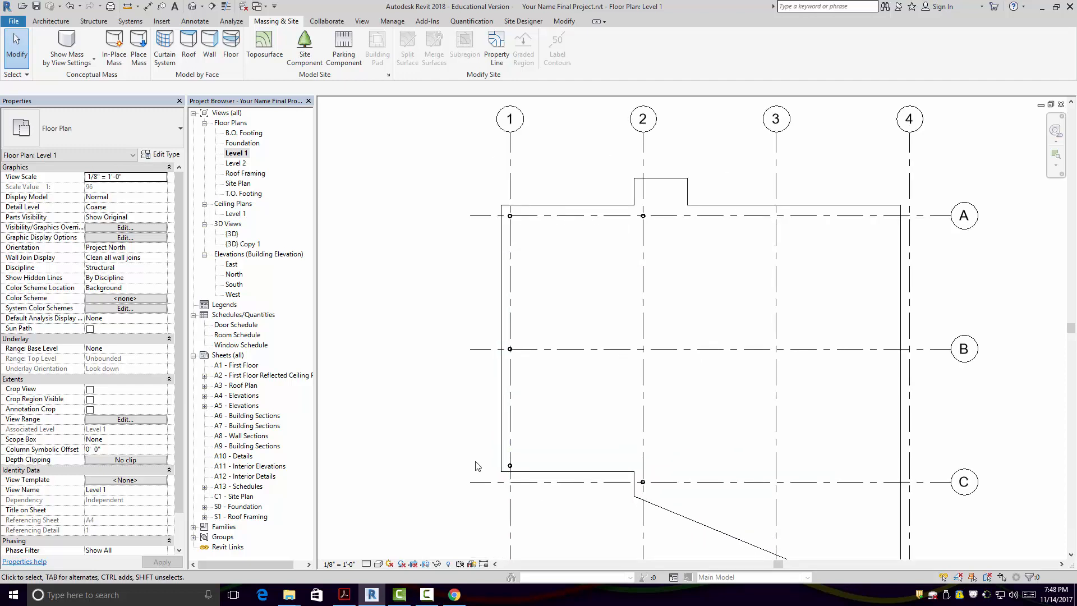
{"action": "middle_click_drag", "start_coordinate": [610, 498], "coordinate": [615, 456]}
{"action": "mouse_move", "coordinate": [844, 514]}
{"action": "middle_mouse_down"}
{"action": "mouse_move", "coordinate": [831, 478]}
{"action": "mouse_move", "coordinate": [863, 509]}
{"action": "middle_mouse_up"}
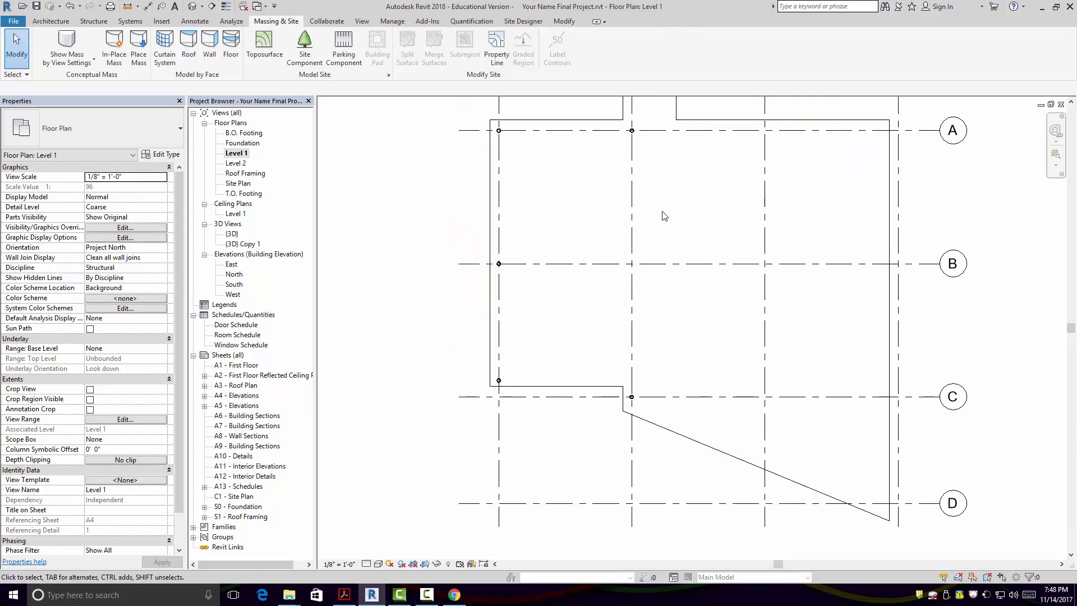
{"action": "middle_click_drag", "start_coordinate": [664, 216], "coordinate": [648, 337]}
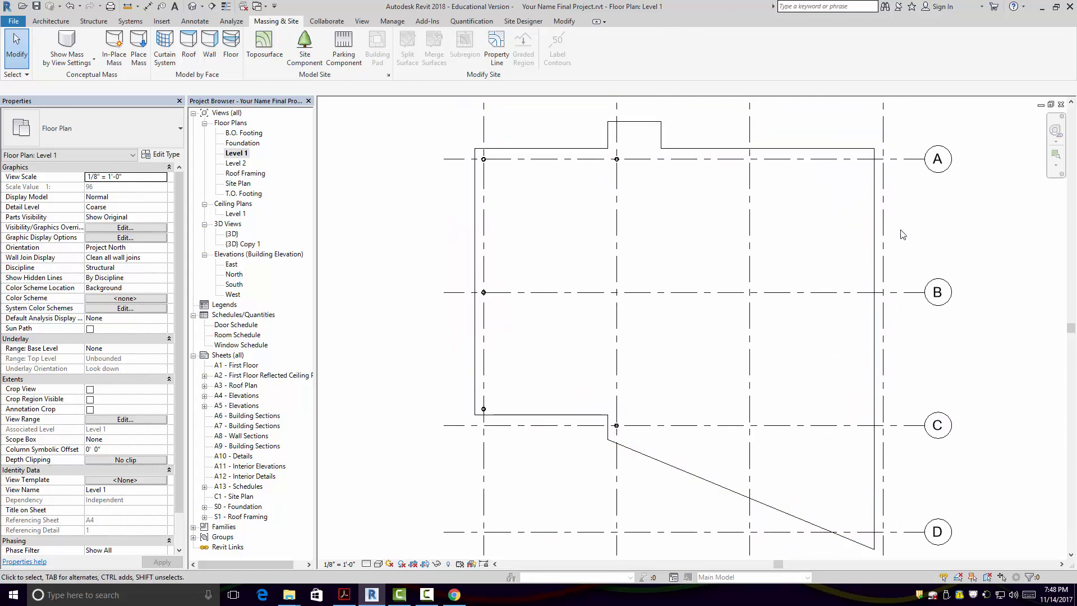
{"action": "scroll", "coordinate": [907, 274], "scroll_direction": "down", "scroll_amount": 3}
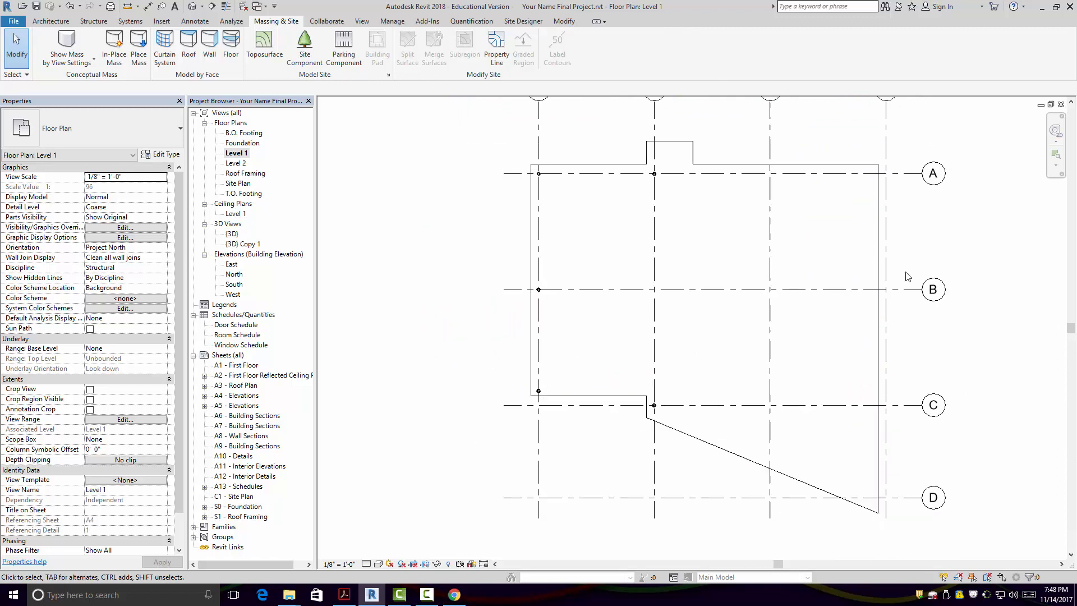
{"action": "scroll", "coordinate": [752, 229], "scroll_direction": "up", "scroll_amount": 3}
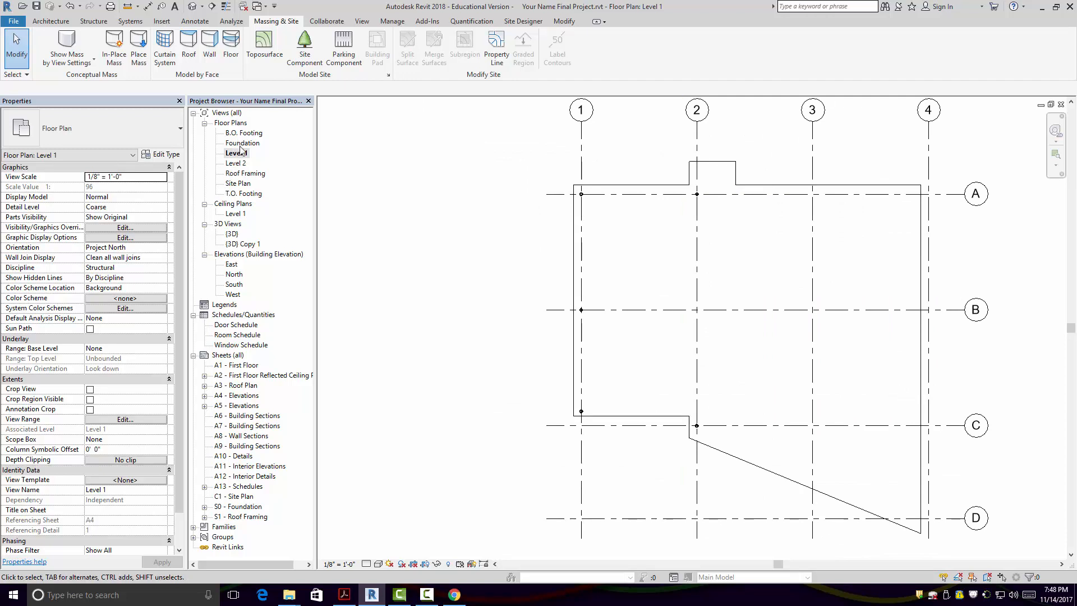
- Ungroup the array group containing grid line 2
{"action": "scroll", "coordinate": [707, 401], "scroll_direction": "up", "scroll_amount": 3}
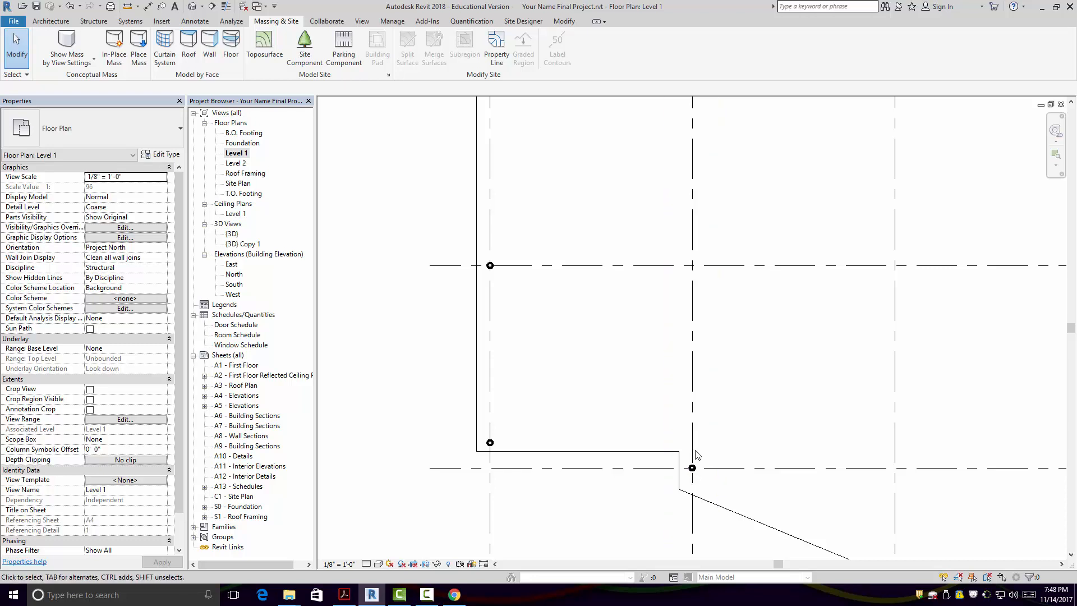
{"action": "left_click", "coordinate": [696, 447]}
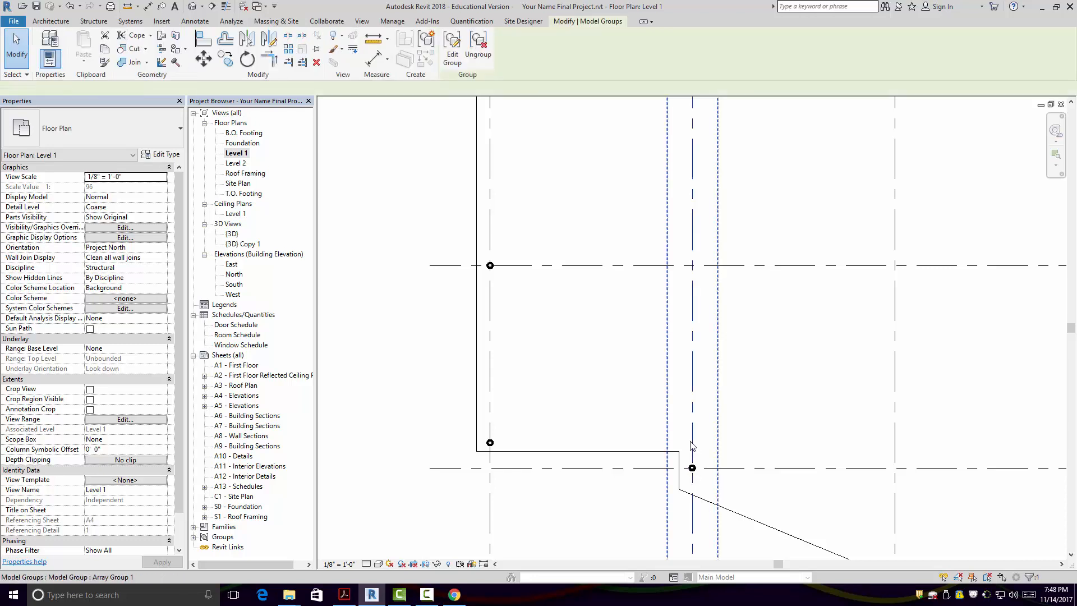
{"action": "left_click", "coordinate": [484, 49]}
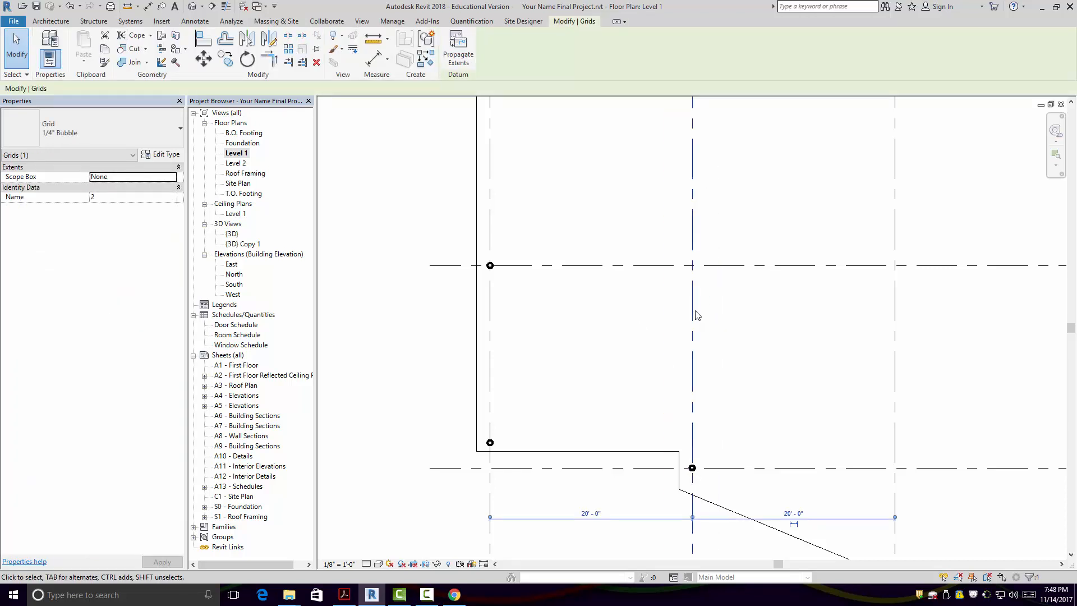
{"action": "middle_click_drag", "start_coordinate": [697, 312], "coordinate": [737, 380]}
{"action": "middle_click_drag", "start_coordinate": [625, 336], "coordinate": [564, 278]}
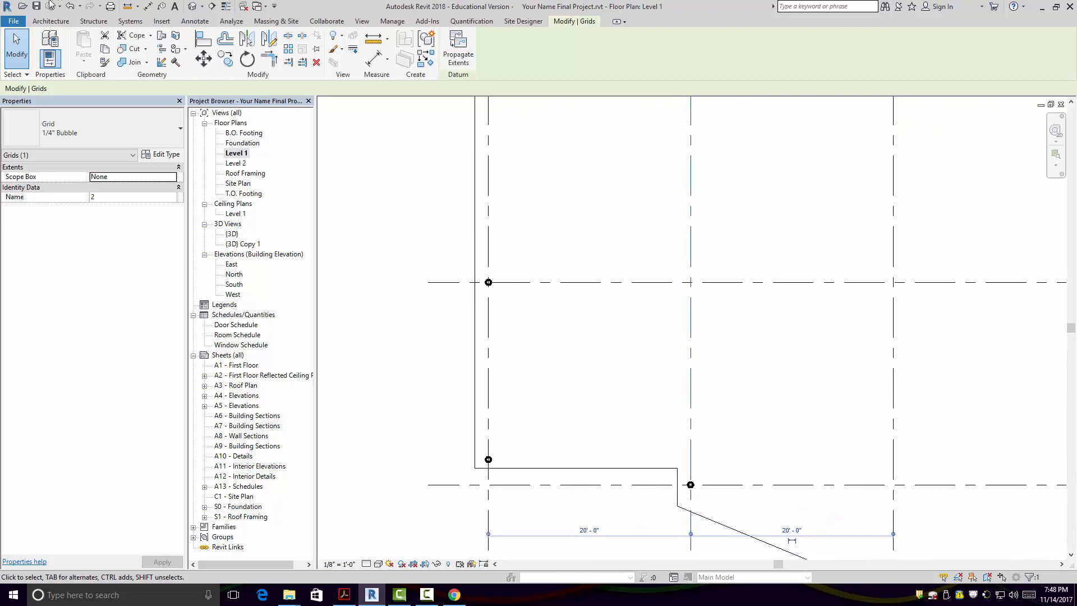
- Place a W12X26 structural beam on the Level 2 placement plane along grid line 1, from the B-1 column to the column near C
{"action": "left_click", "coordinate": [51, 21]}
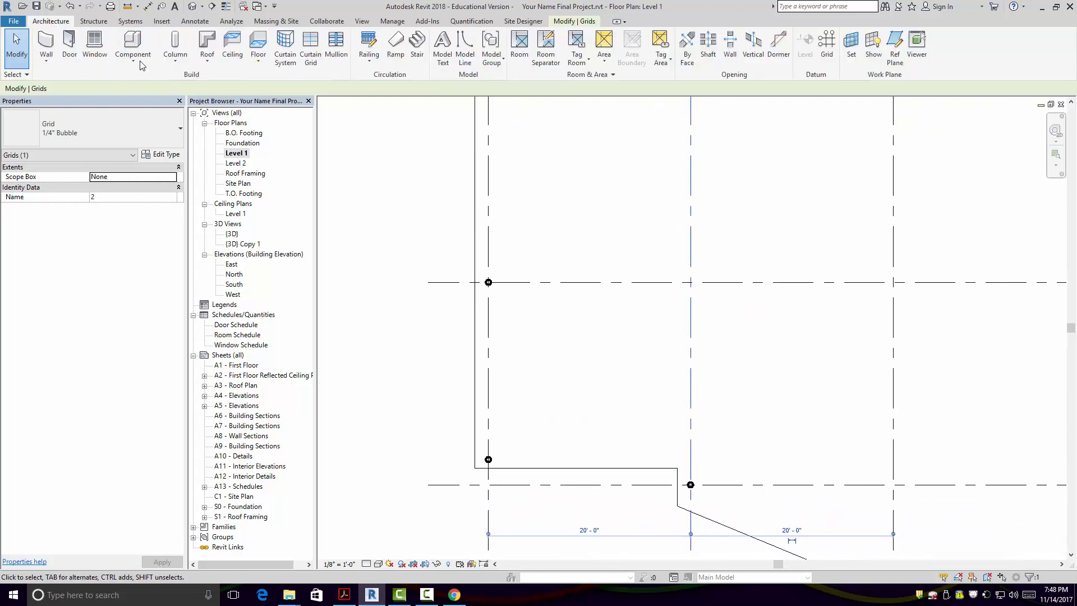
{"action": "left_click", "coordinate": [95, 21]}
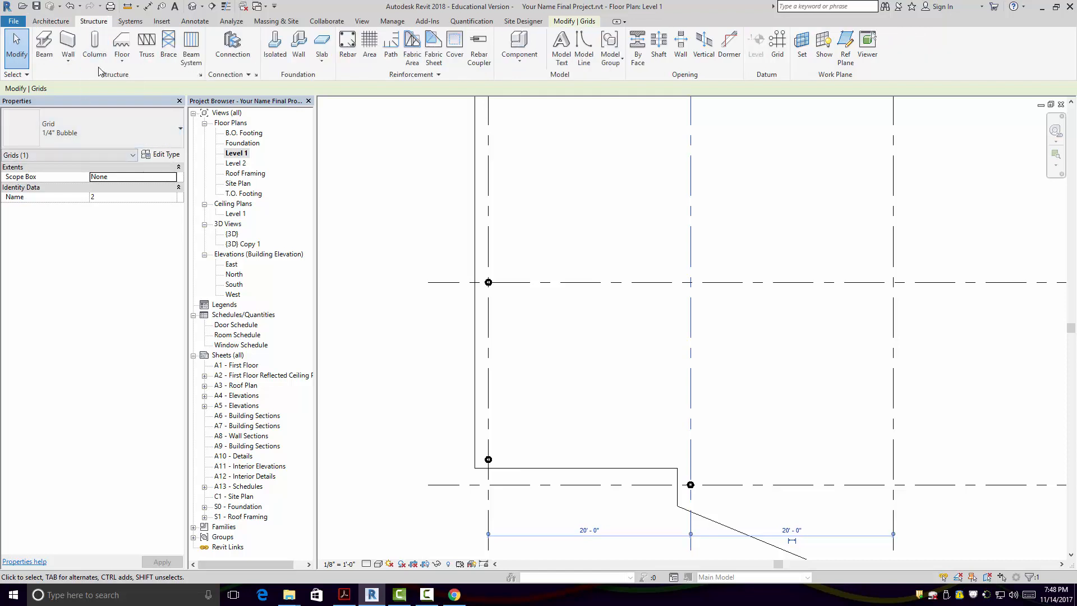
{"action": "left_click", "coordinate": [43, 56]}
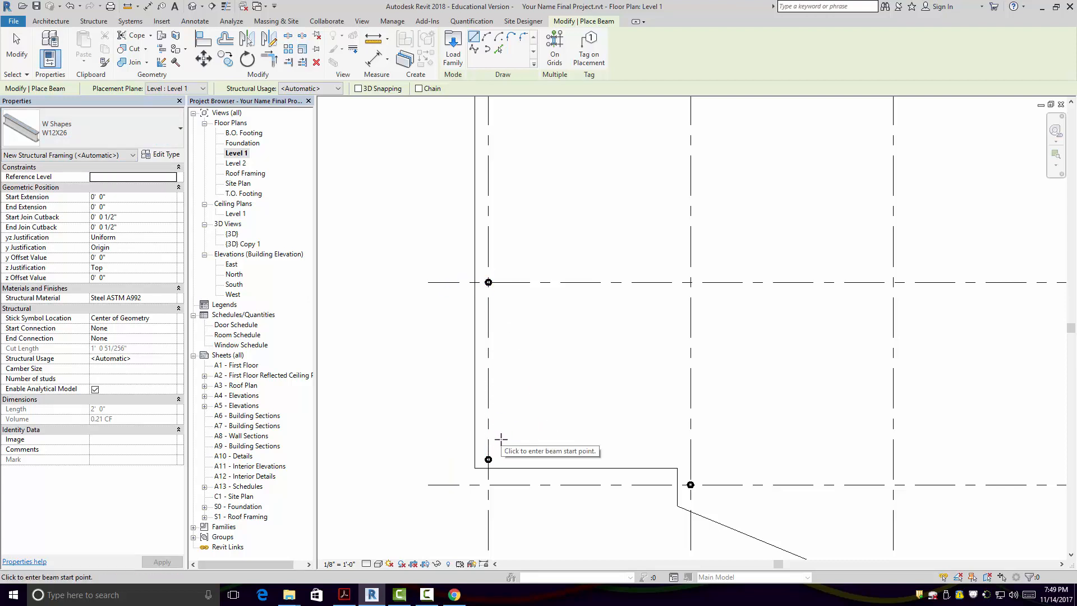
{"action": "middle_click_drag", "start_coordinate": [586, 404], "coordinate": [619, 387]}
{"action": "scroll", "coordinate": [619, 387], "scroll_direction": "down", "scroll_amount": 1}
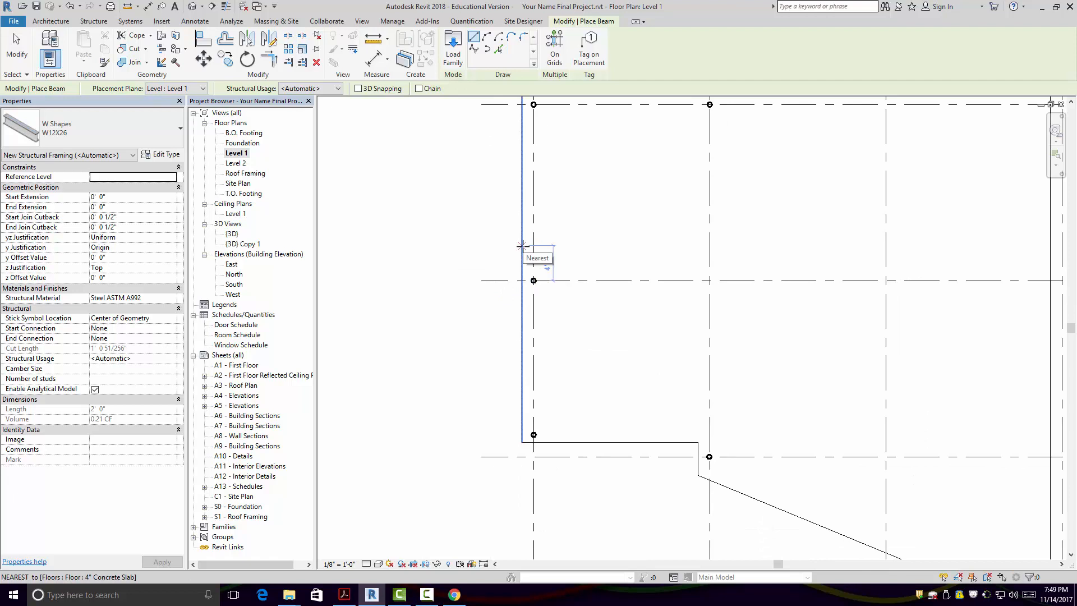
{"action": "scroll", "coordinate": [550, 286], "scroll_direction": "up", "scroll_amount": 1}
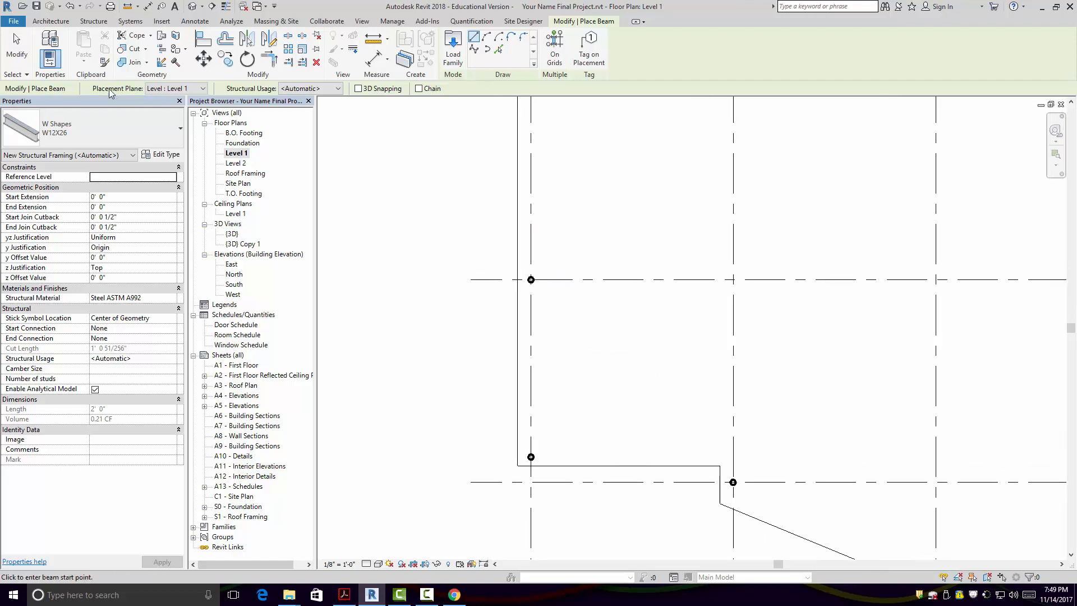
{"action": "left_click", "coordinate": [184, 92]}
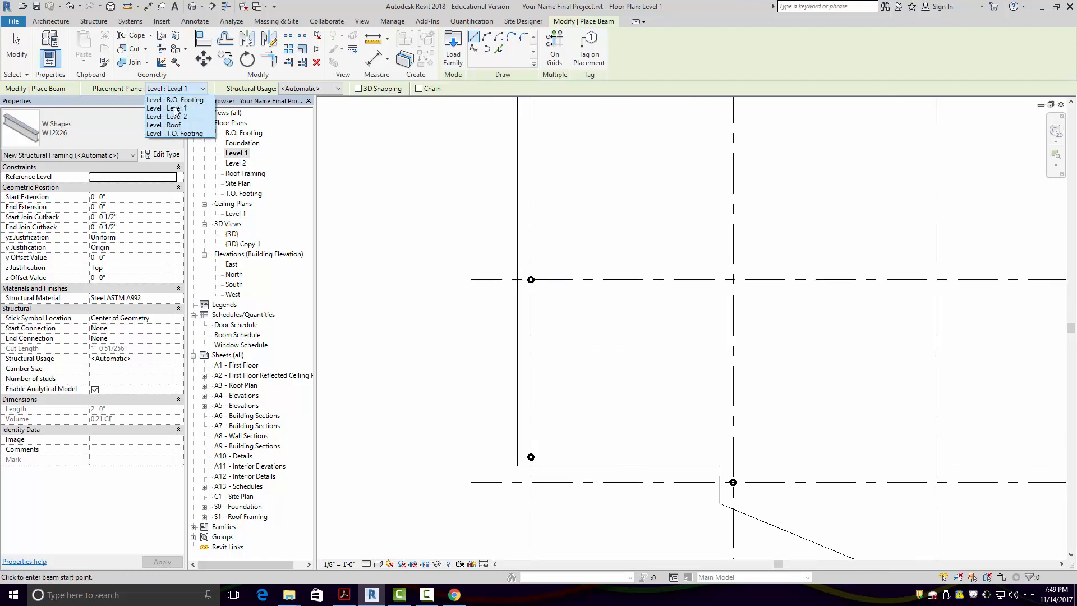
{"action": "left_click", "coordinate": [175, 116]}
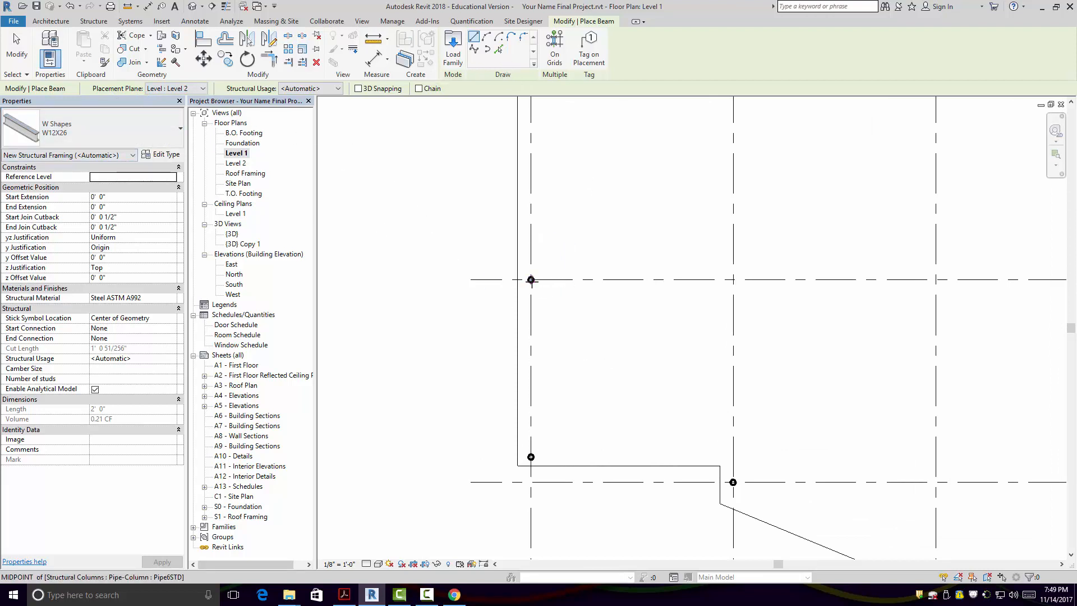
{"action": "left_click", "coordinate": [531, 279]}
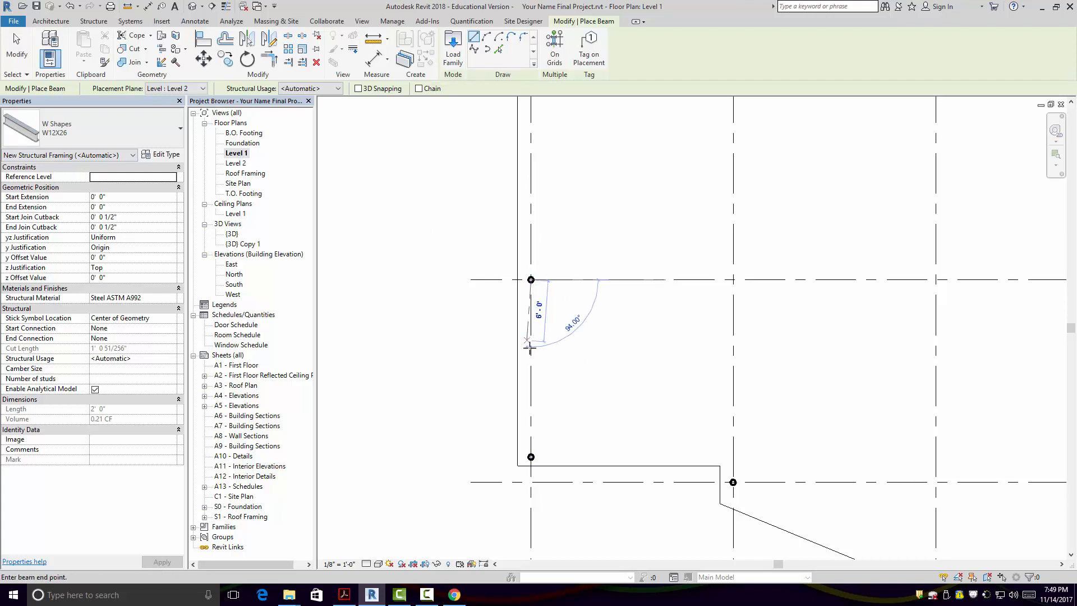
{"action": "left_click", "coordinate": [531, 453]}
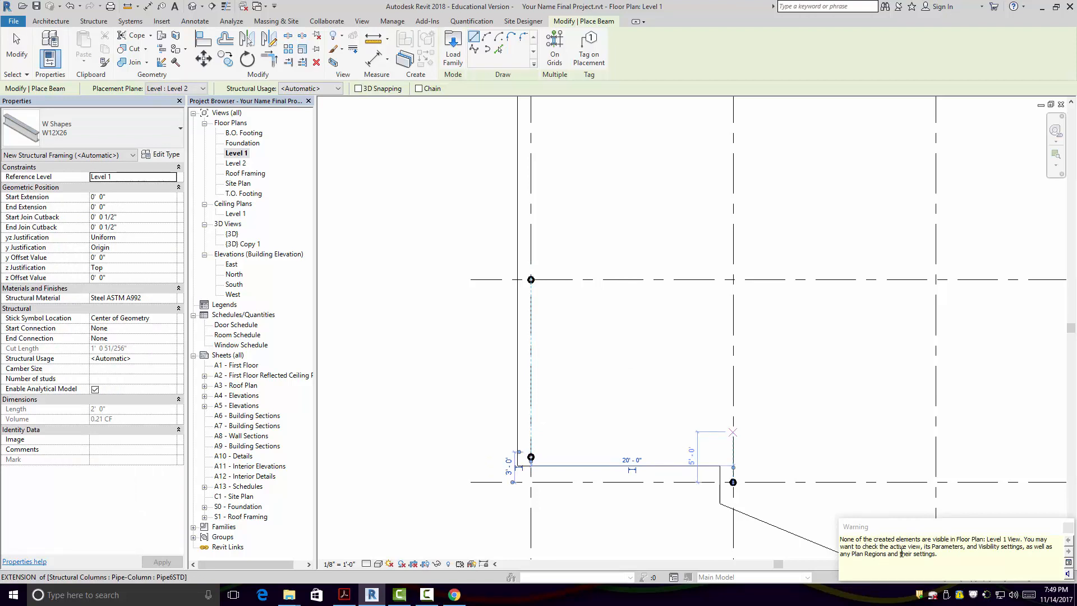
{"action": "left_click", "coordinate": [1067, 527]}
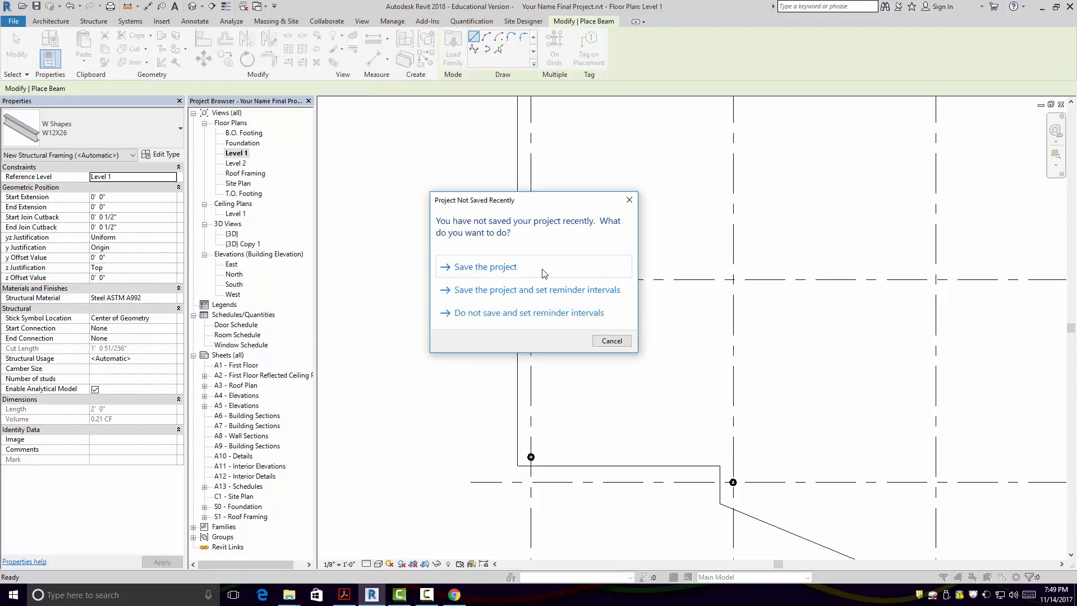
- Dismiss the save reminder without saving and open the {3D} Copy 1 view at the beam on grid line 1
{"action": "left_click", "coordinate": [611, 340]}
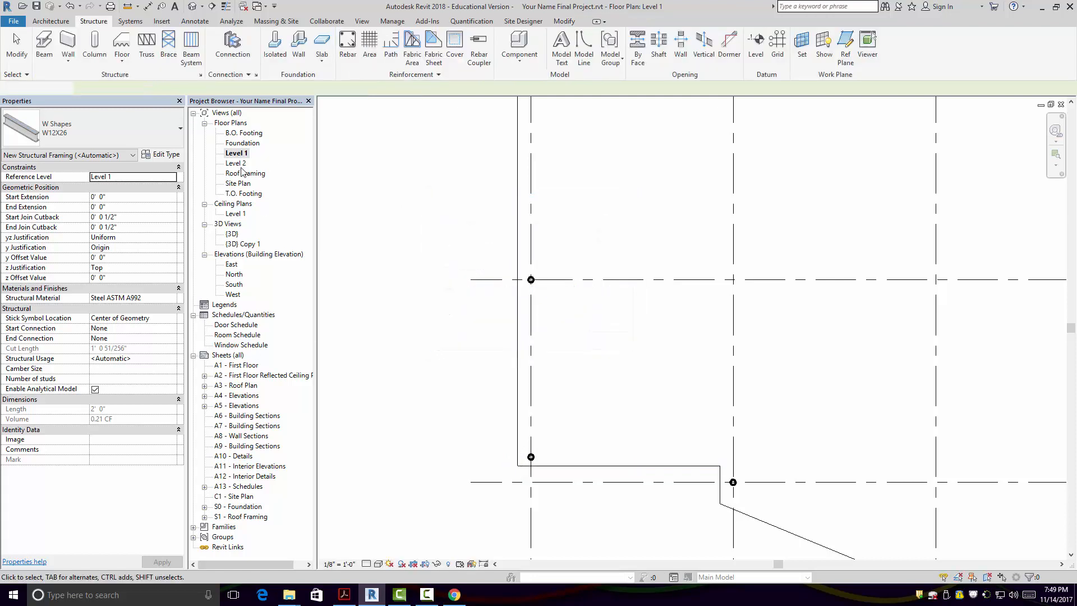
{"action": "left_click", "coordinate": [231, 234]}
{"action": "double_click", "coordinate": [231, 233]}
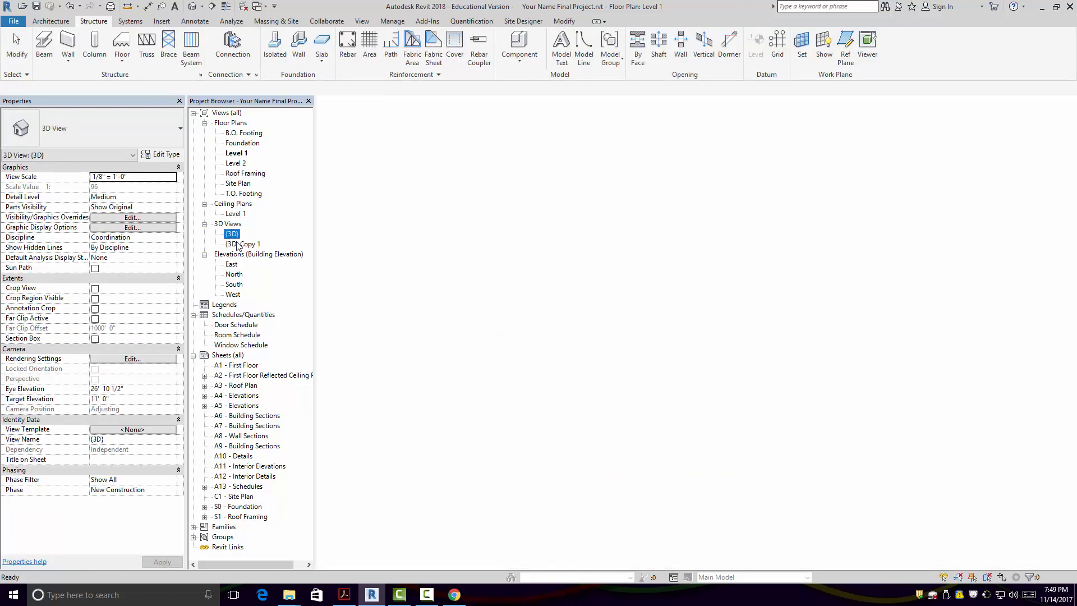
{"action": "double_click", "coordinate": [238, 245]}
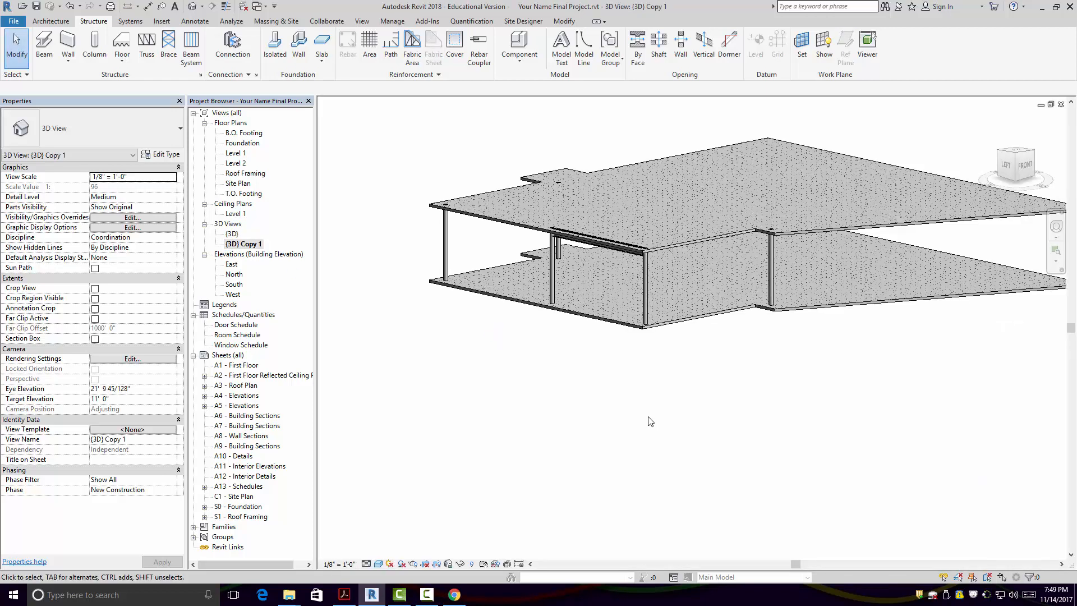
{"action": "scroll", "coordinate": [603, 359], "scroll_direction": "up", "scroll_amount": 3}
{"action": "middle_click_drag", "start_coordinate": [635, 379], "coordinate": [669, 498]}
{"action": "scroll", "coordinate": [668, 265], "scroll_direction": "up", "scroll_amount": 2}
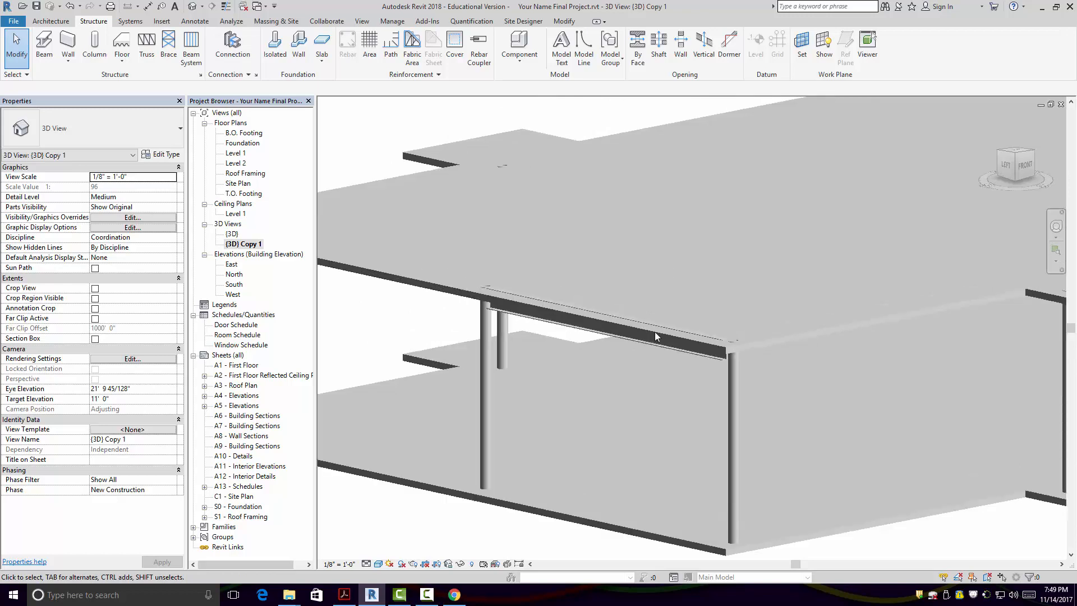
- Temporarily hide the Level 2 concrete slab in the 3D view
{"action": "left_click", "coordinate": [758, 349]}
{"action": "scroll", "coordinate": [785, 370], "scroll_direction": "up", "scroll_amount": 2}
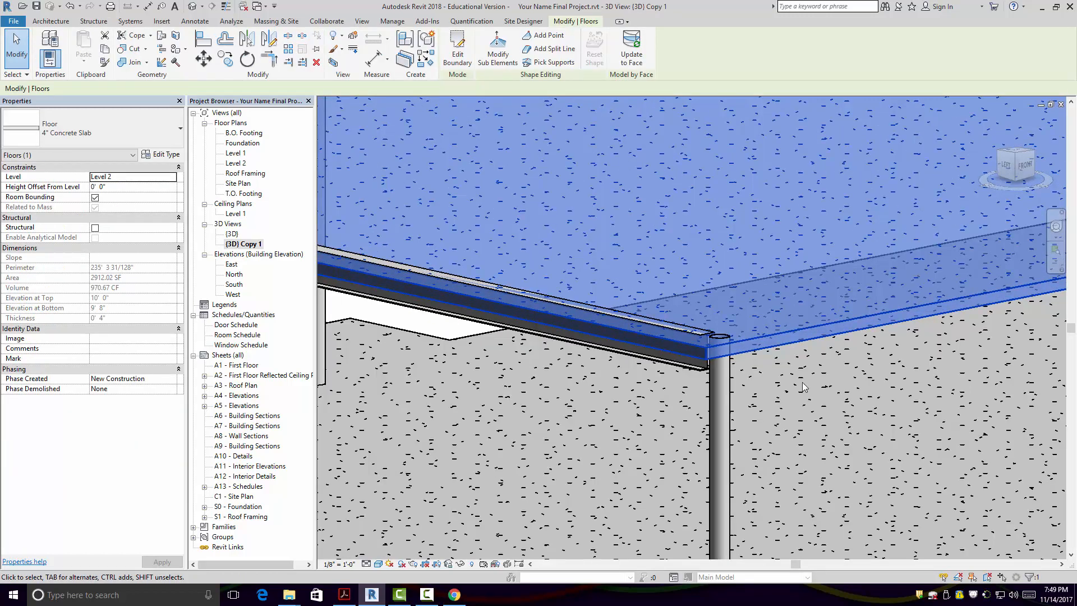
{"action": "scroll", "coordinate": [566, 436], "scroll_direction": "down", "scroll_amount": 2}
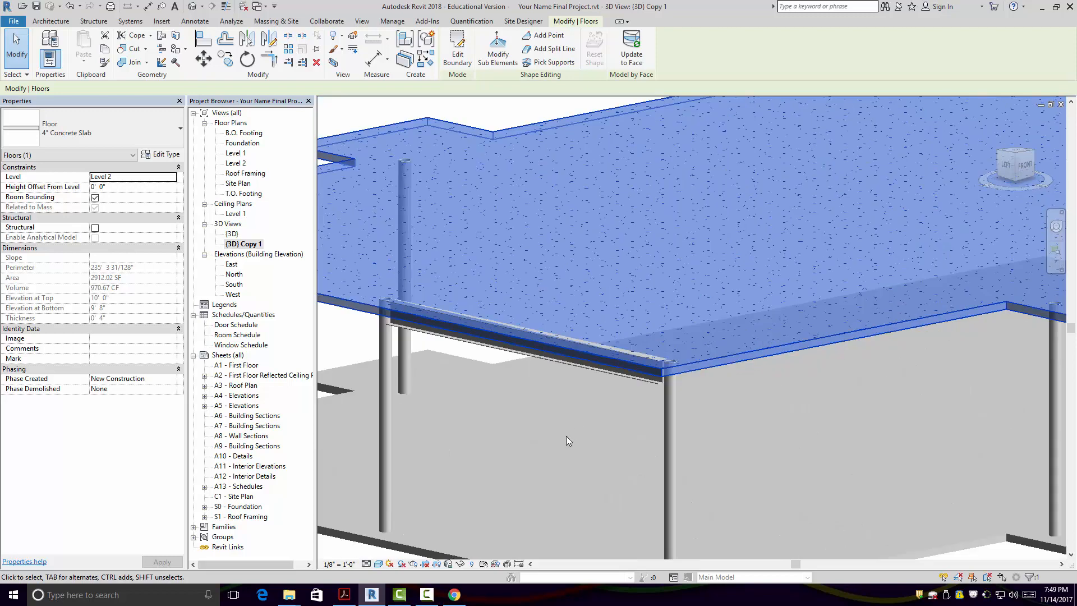
{"action": "right_click", "coordinate": [458, 563]}
{"action": "left_click", "coordinate": [476, 536]}
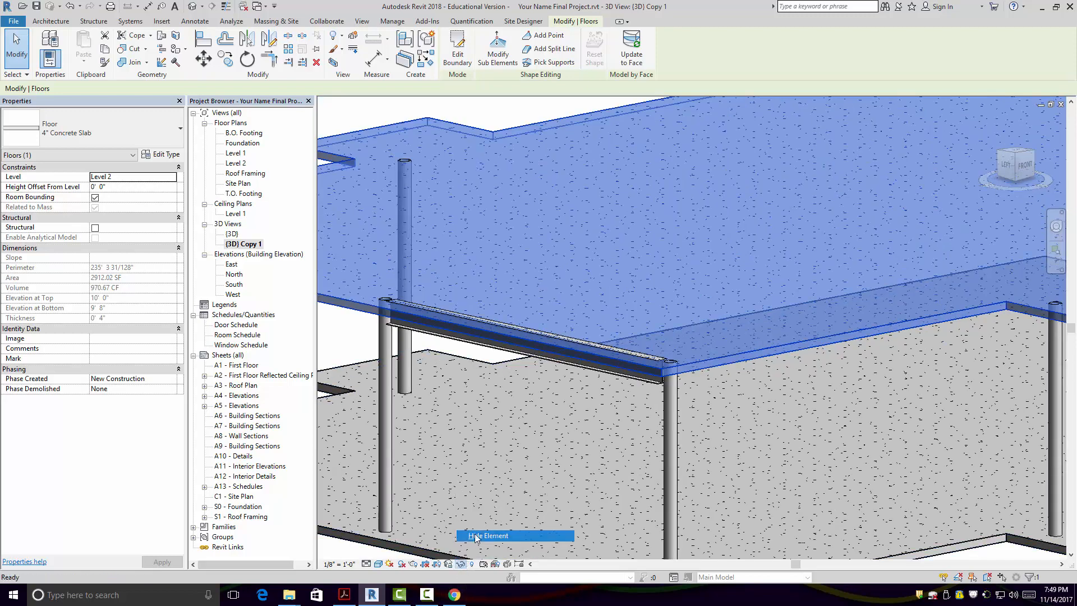
- Set the W12X26 beam's start and end level offsets to -0' 2 1/2"
{"action": "scroll", "coordinate": [698, 412], "scroll_direction": "up", "scroll_amount": 5}
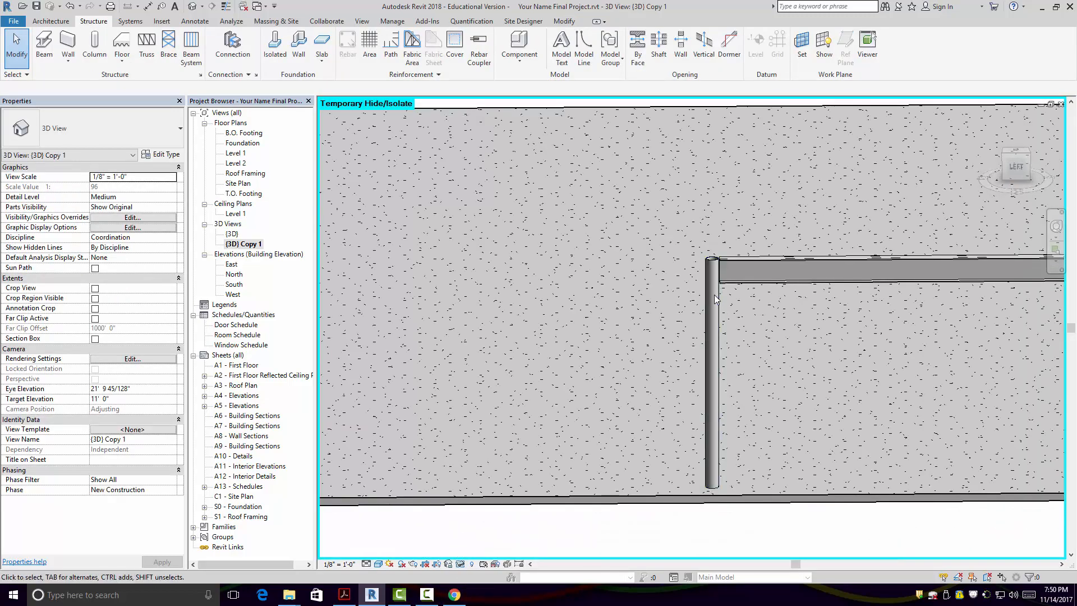
{"action": "middle_click_drag", "start_coordinate": [714, 295], "coordinate": [581, 334], "text": "shift"}
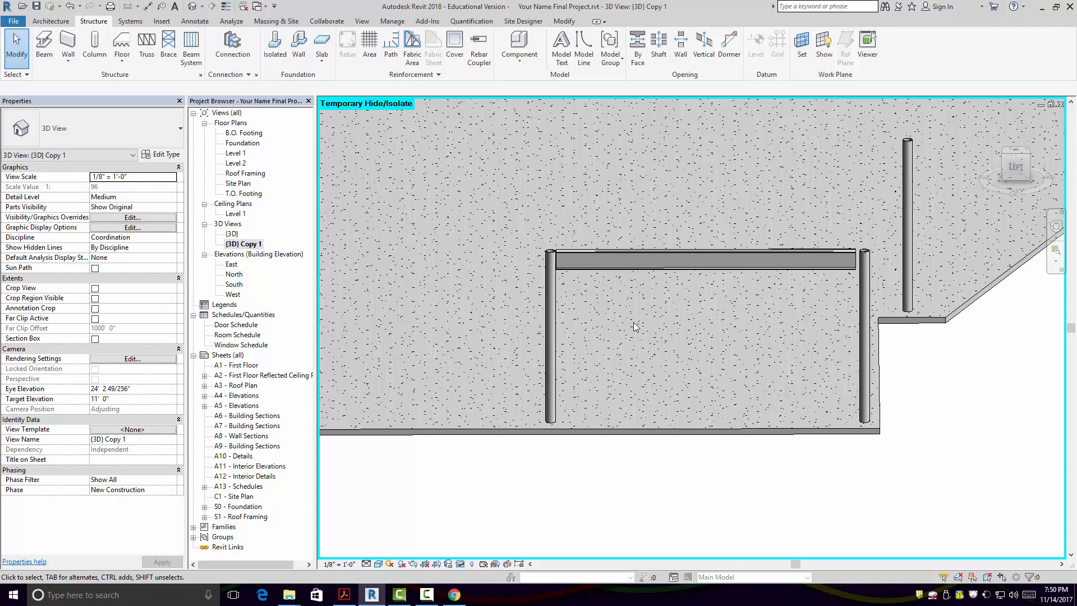
{"action": "left_click", "coordinate": [642, 250]}
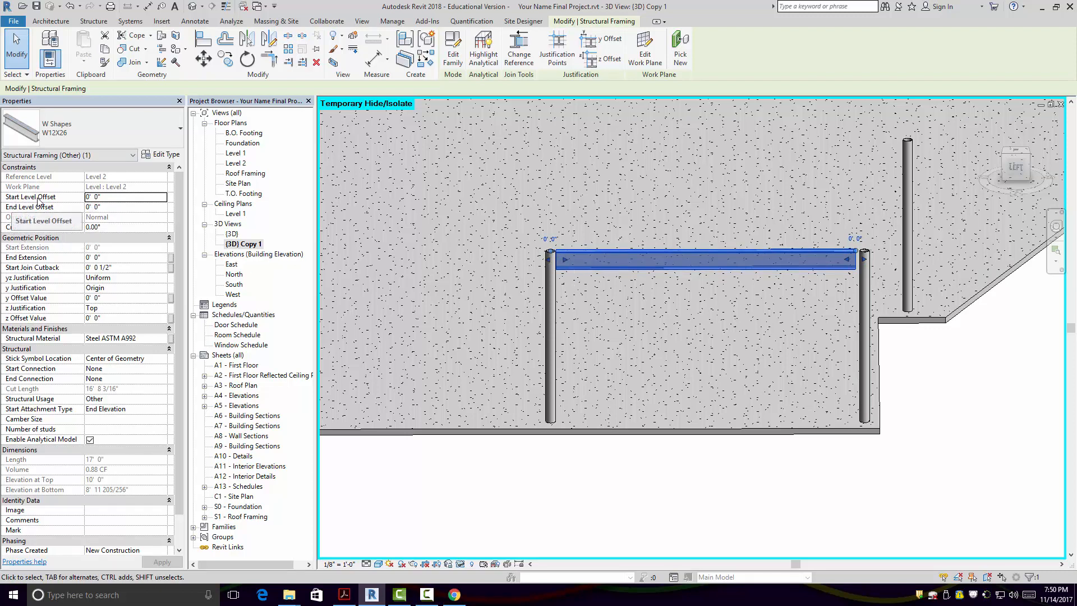
{"action": "left_click", "coordinate": [90, 200]}
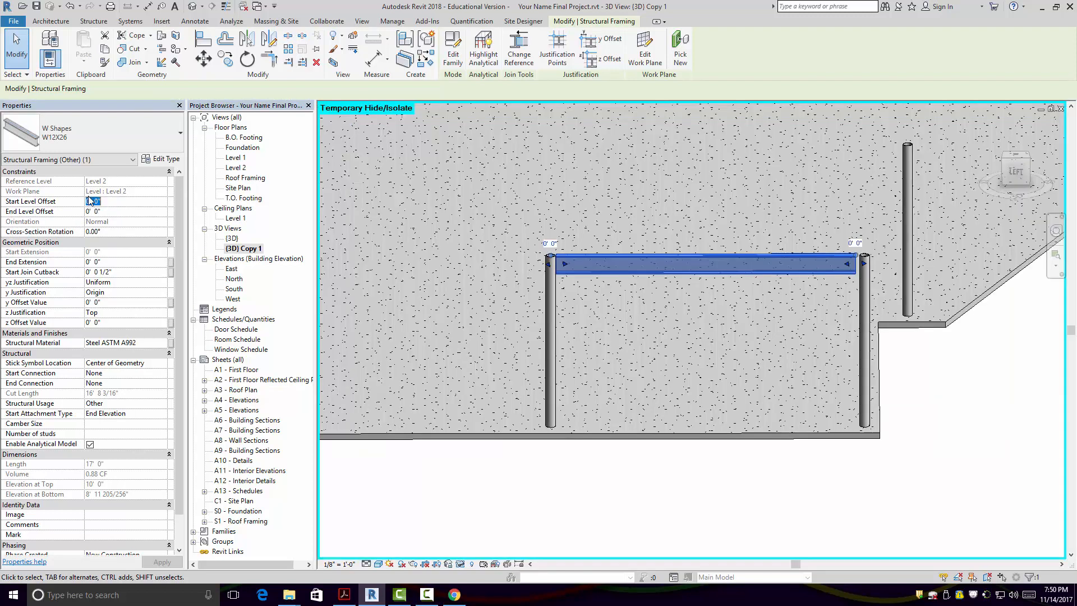
{"action": "left_click", "coordinate": [88, 202]}
{"action": "left_click_drag", "start_coordinate": [85, 203], "coordinate": [86, 204]}
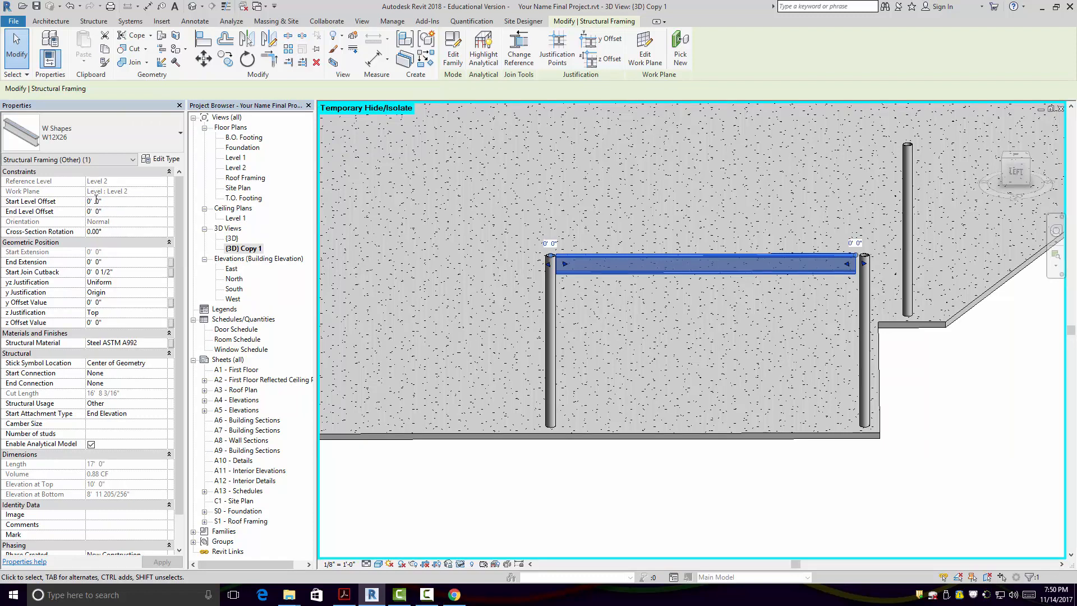
{"action": "type", "text": "-"}
{"action": "key", "text": "Tab"}
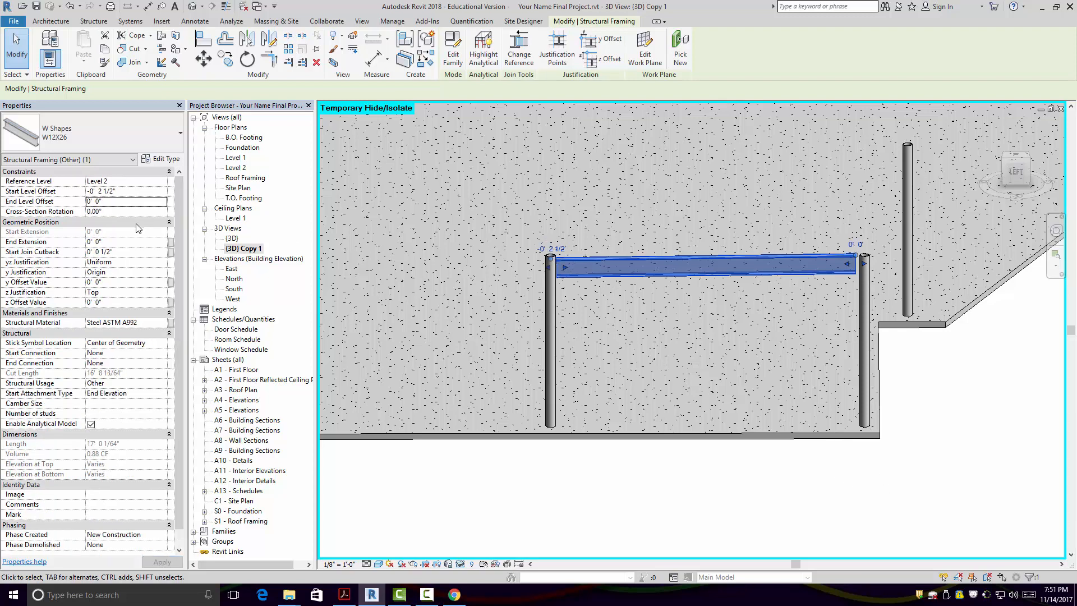
{"action": "left_click", "coordinate": [90, 201]}
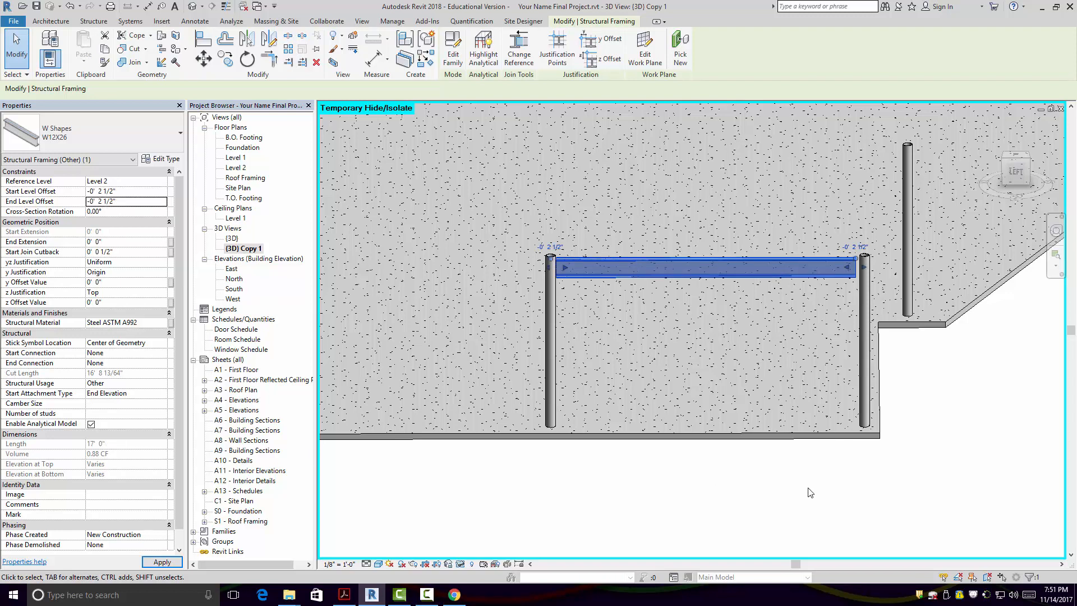
{"action": "left_click", "coordinate": [880, 501]}
- Stretch the end of the W12X26 beam into the corner column near grid line C, an end extension of about 4 1/2"
{"action": "scroll", "coordinate": [872, 374], "scroll_direction": "up", "scroll_amount": 1}
{"action": "scroll", "coordinate": [813, 222], "scroll_direction": "up", "scroll_amount": 1}
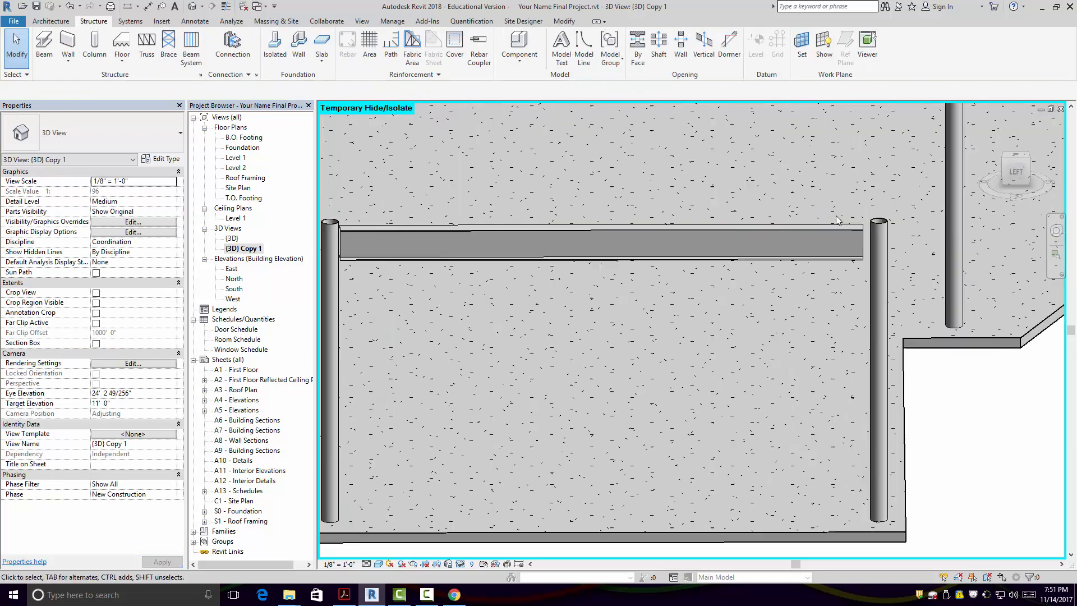
{"action": "scroll", "coordinate": [805, 216], "scroll_direction": "down", "scroll_amount": 1}
{"action": "scroll", "coordinate": [852, 227], "scroll_direction": "up", "scroll_amount": 2}
{"action": "left_click", "coordinate": [838, 218]}
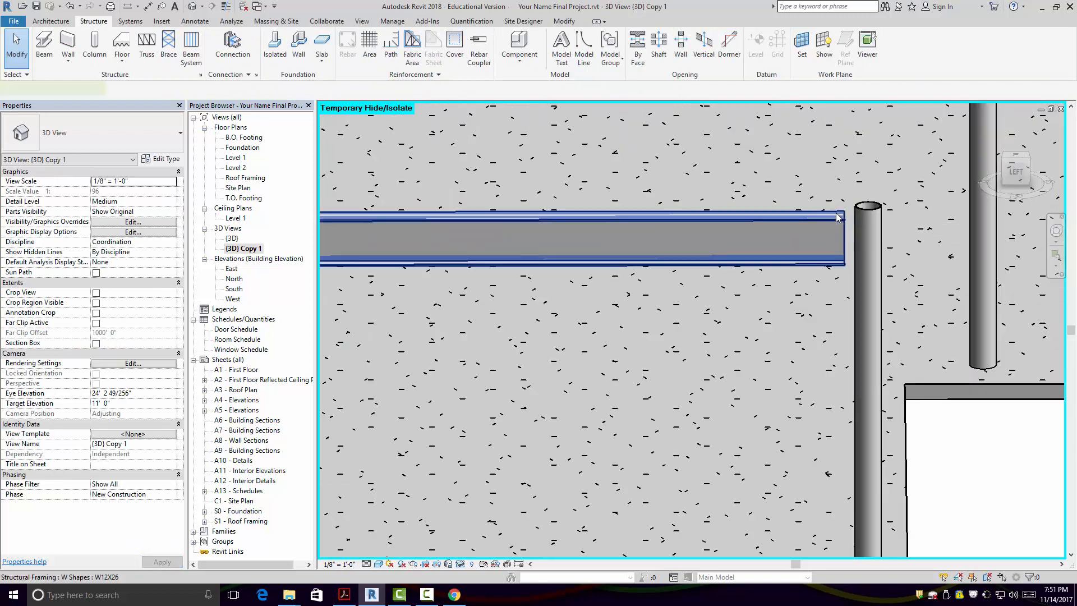
{"action": "left_click_drag", "start_coordinate": [853, 237], "coordinate": [863, 240]}
{"action": "left_click", "coordinate": [465, 298]}
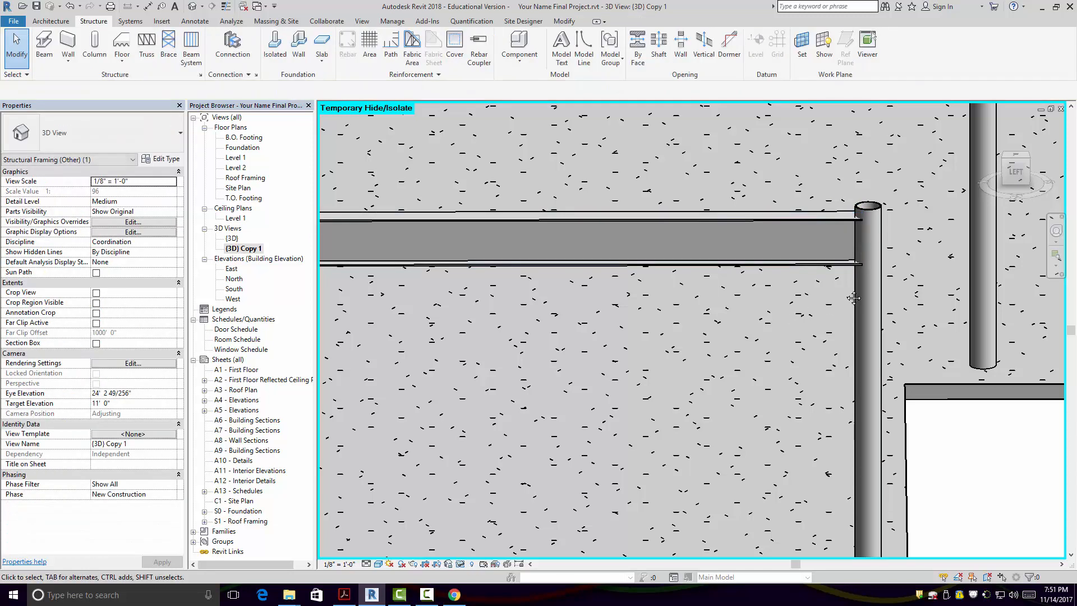
- Stretch the opposite end of the W12X26 beam into the B-1 column
{"action": "middle_click_drag", "start_coordinate": [441, 283], "coordinate": [700, 272]}
{"action": "scroll", "coordinate": [699, 271], "scroll_direction": "down", "scroll_amount": 1}
{"action": "scroll", "coordinate": [658, 270], "scroll_direction": "down", "scroll_amount": 1}
{"action": "middle_click_drag", "start_coordinate": [502, 268], "coordinate": [670, 281]}
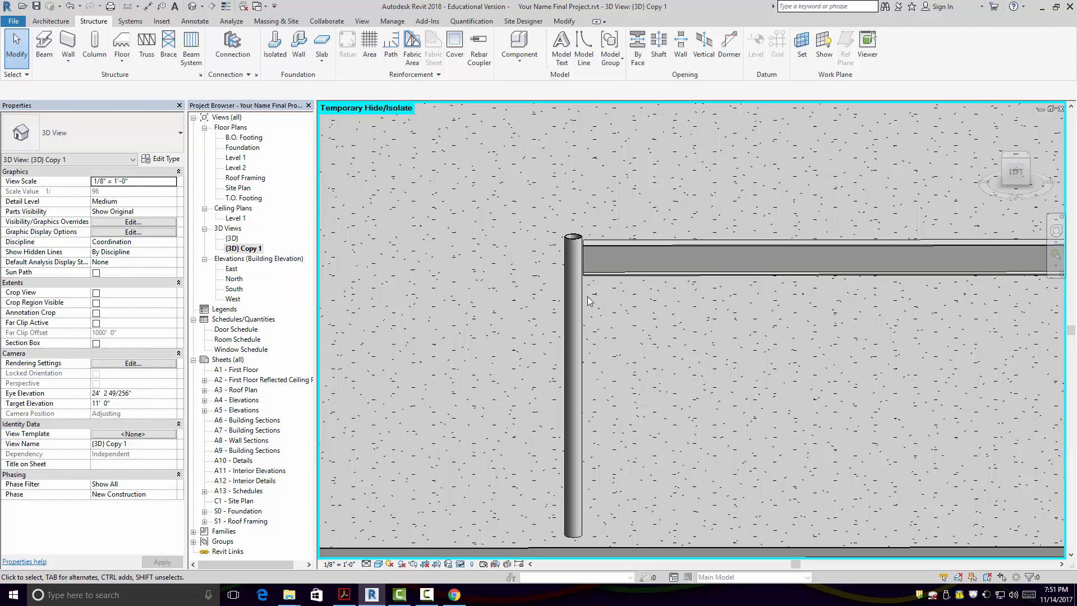
{"action": "scroll", "coordinate": [563, 227], "scroll_direction": "up", "scroll_amount": 2}
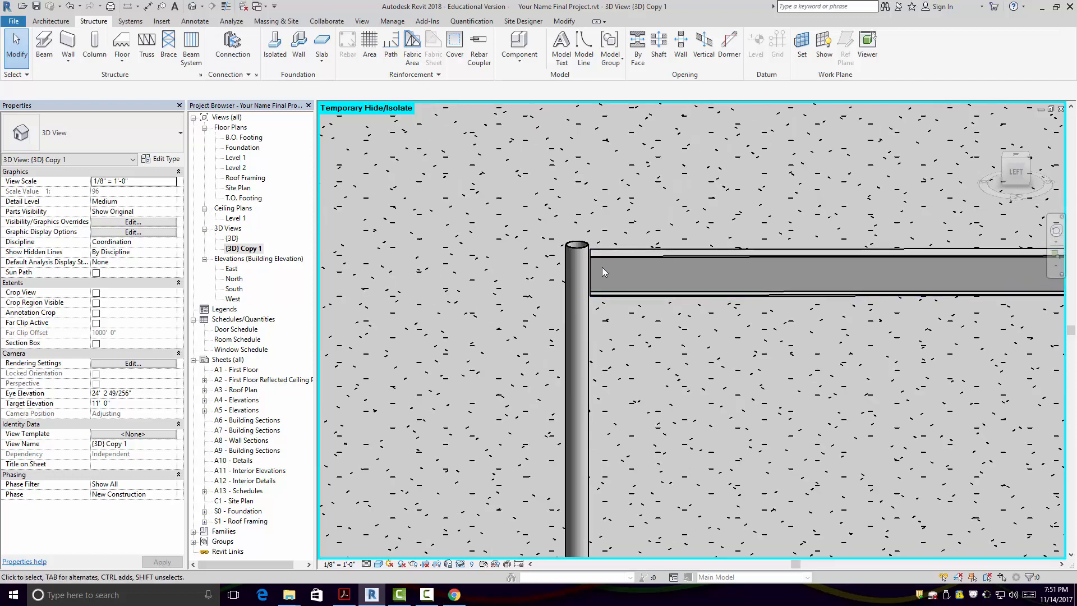
{"action": "left_click", "coordinate": [600, 259]}
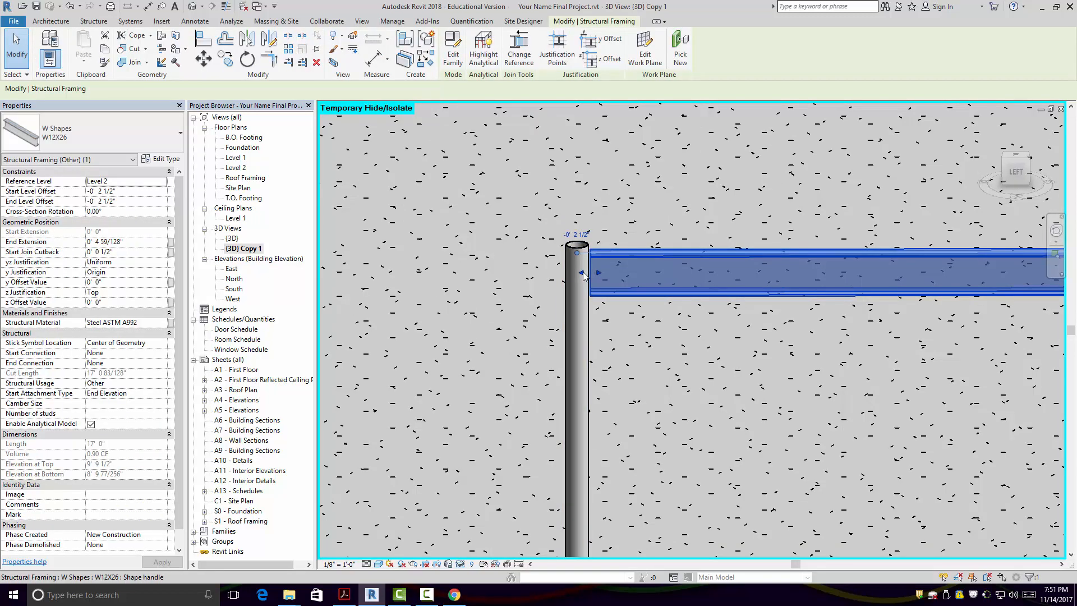
{"action": "left_click", "coordinate": [636, 322]}
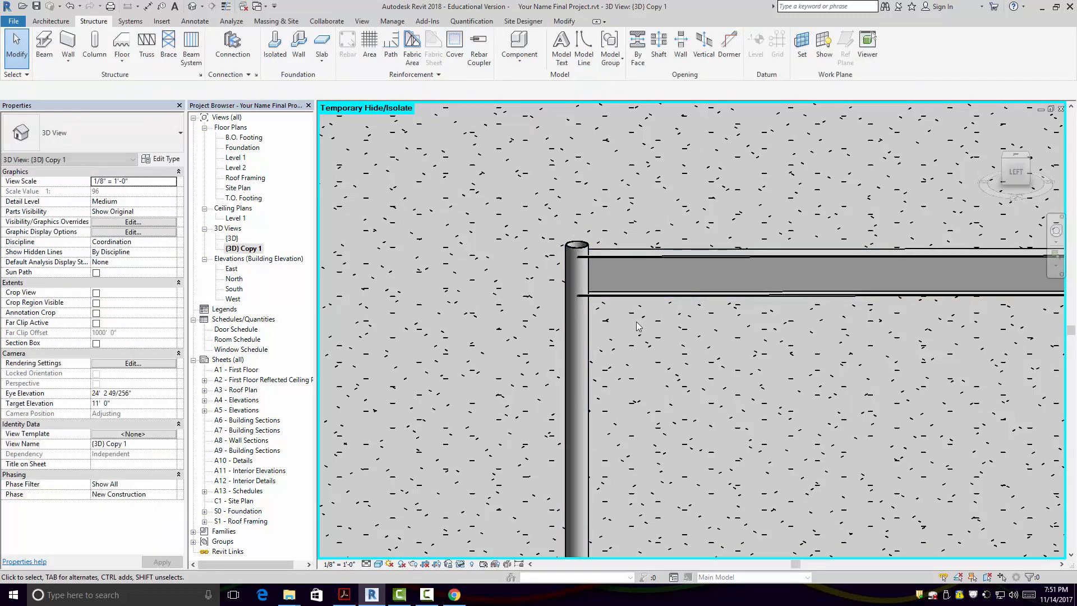
- Reset the temporary hide in the 3D view to restore the Level 2 slab
{"action": "scroll", "coordinate": [636, 321], "scroll_direction": "down", "scroll_amount": 4}
{"action": "middle_click_drag", "start_coordinate": [636, 321], "coordinate": [363, 225], "text": "shift"}
{"action": "left_click", "coordinate": [166, 135]}
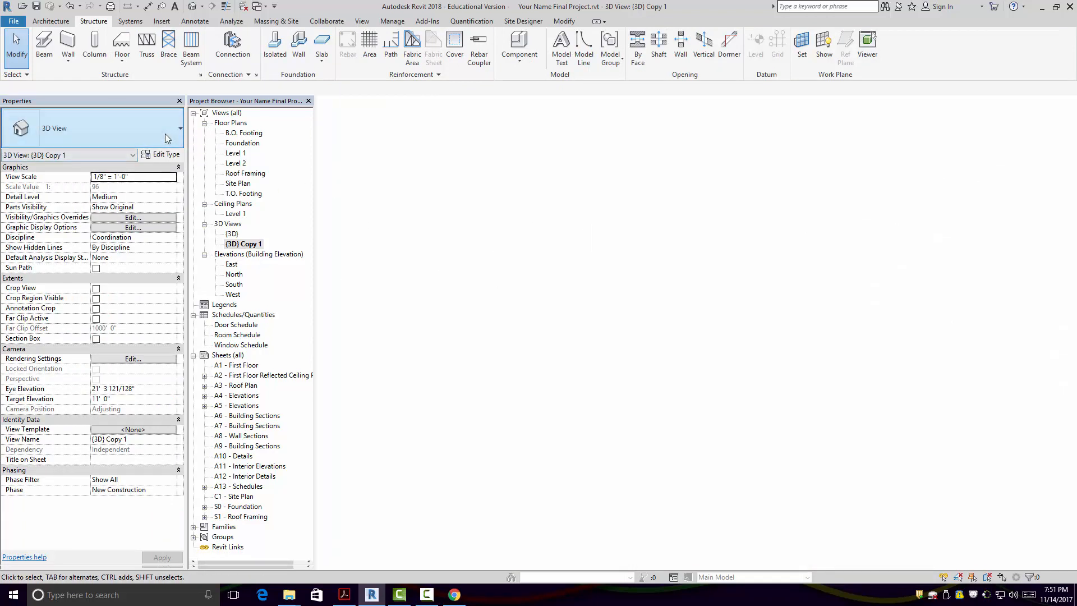
{"action": "left_click", "coordinate": [155, 133]}
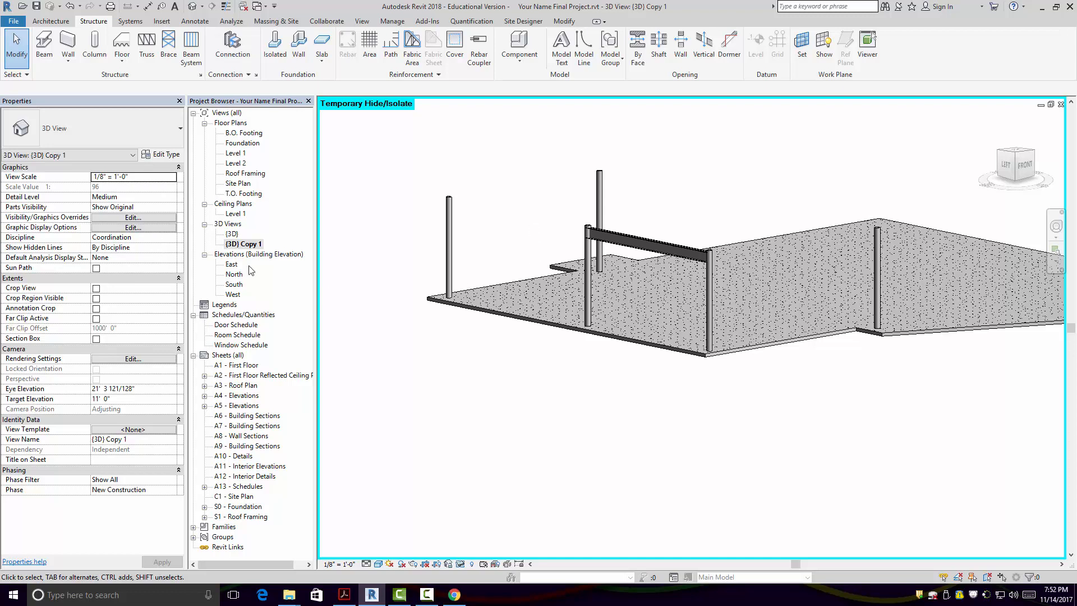
{"action": "left_click", "coordinate": [460, 564]}
{"action": "left_click", "coordinate": [507, 552]}
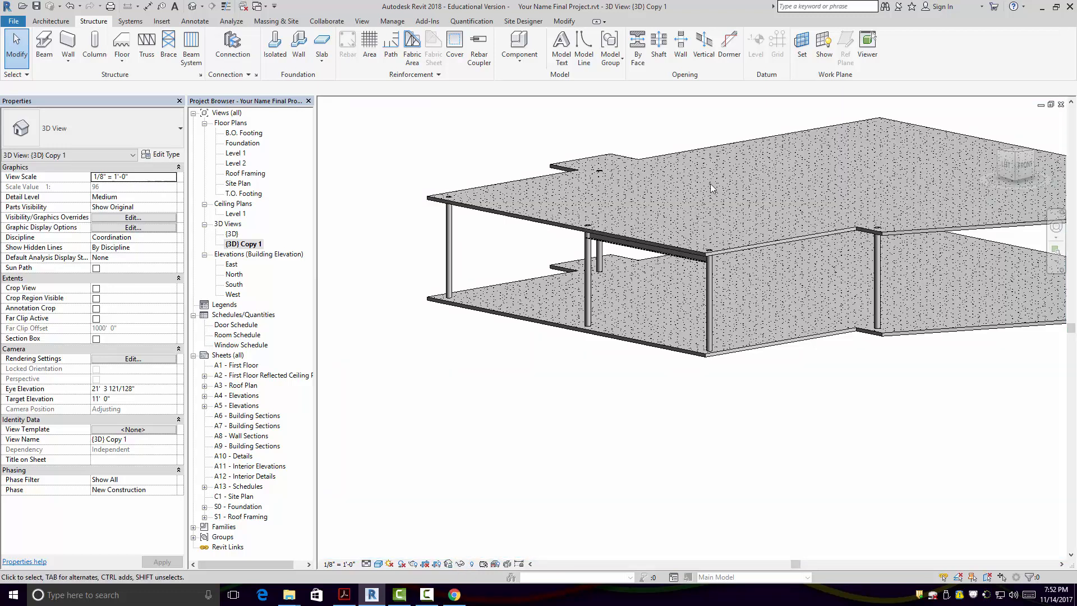
- Change the Level 2 floor's type to 3" LW Concrete on 2" Metal Deck
{"action": "left_click", "coordinate": [732, 247]}
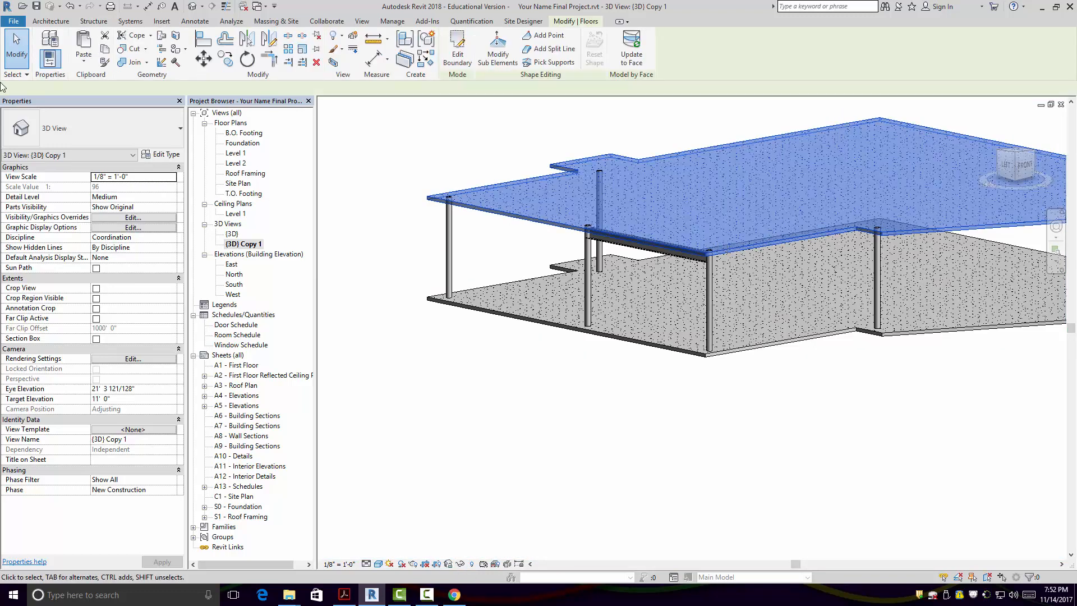
{"action": "left_click", "coordinate": [147, 139]}
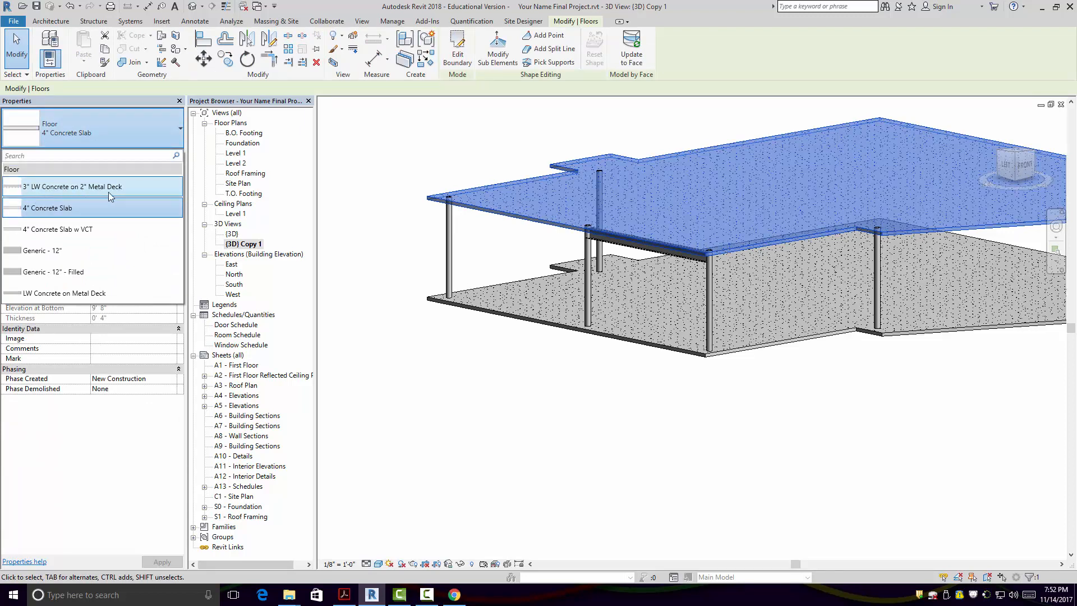
{"action": "mouse_move", "coordinate": [113, 189]}
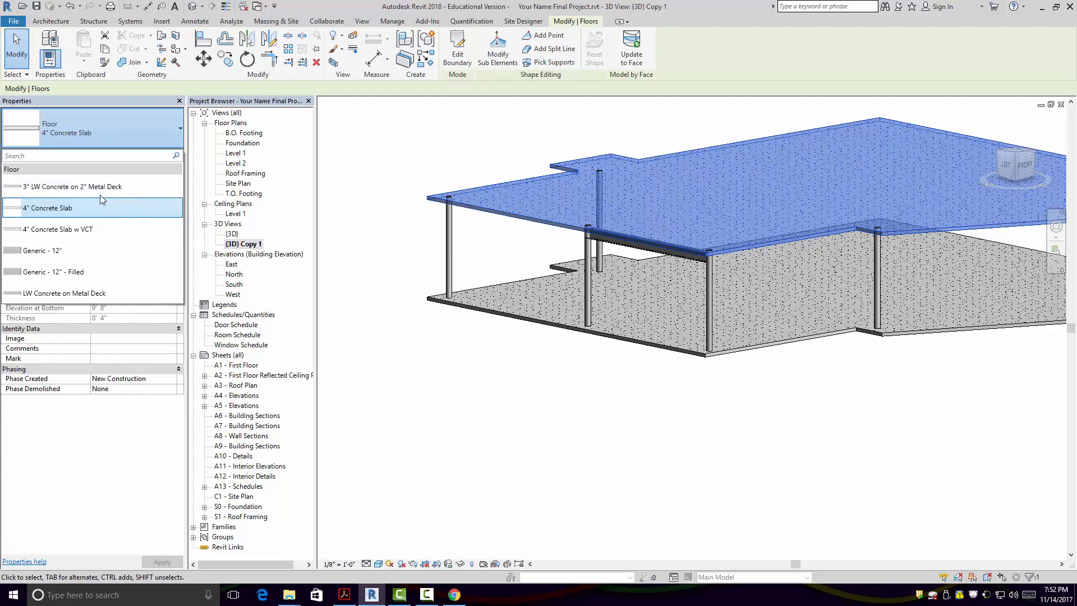
{"action": "left_click", "coordinate": [97, 188]}
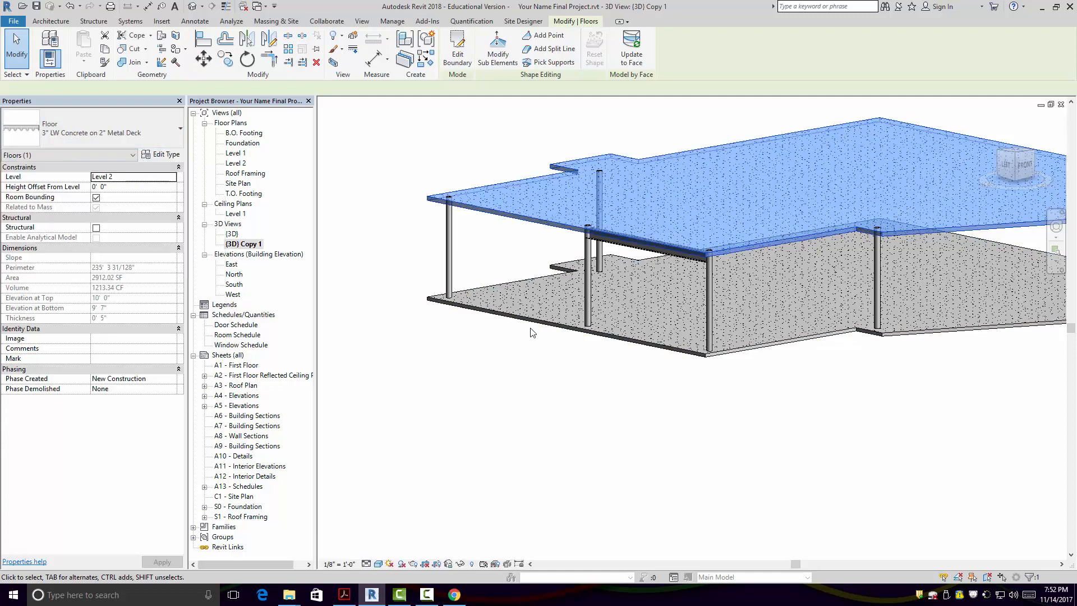
{"action": "key", "text": "Escape"}
{"action": "scroll", "coordinate": [710, 224], "scroll_direction": "up", "scroll_amount": 3}
{"action": "scroll", "coordinate": [738, 300], "scroll_direction": "up", "scroll_amount": 2}
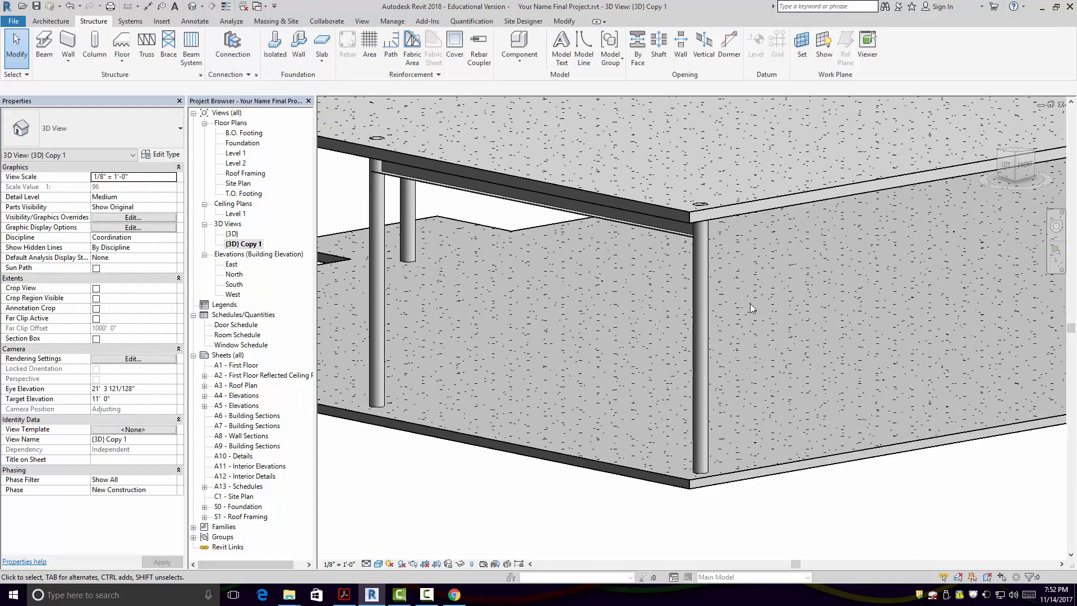
{"action": "mouse_move", "coordinate": [789, 344]}
{"action": "middle_mouse_down", "text": "shift"}
{"action": "mouse_move", "coordinate": [692, 276]}
{"action": "mouse_move", "coordinate": [757, 313]}
{"action": "mouse_move", "coordinate": [680, 241]}
{"action": "mouse_move", "coordinate": [694, 283]}
{"action": "mouse_move", "coordinate": [669, 257]}
{"action": "mouse_move", "coordinate": [694, 281]}
{"action": "mouse_move", "coordinate": [698, 257]}
{"action": "middle_mouse_up", "text": "shift"}
{"action": "scroll", "coordinate": [698, 257], "scroll_direction": "down", "scroll_amount": 3}
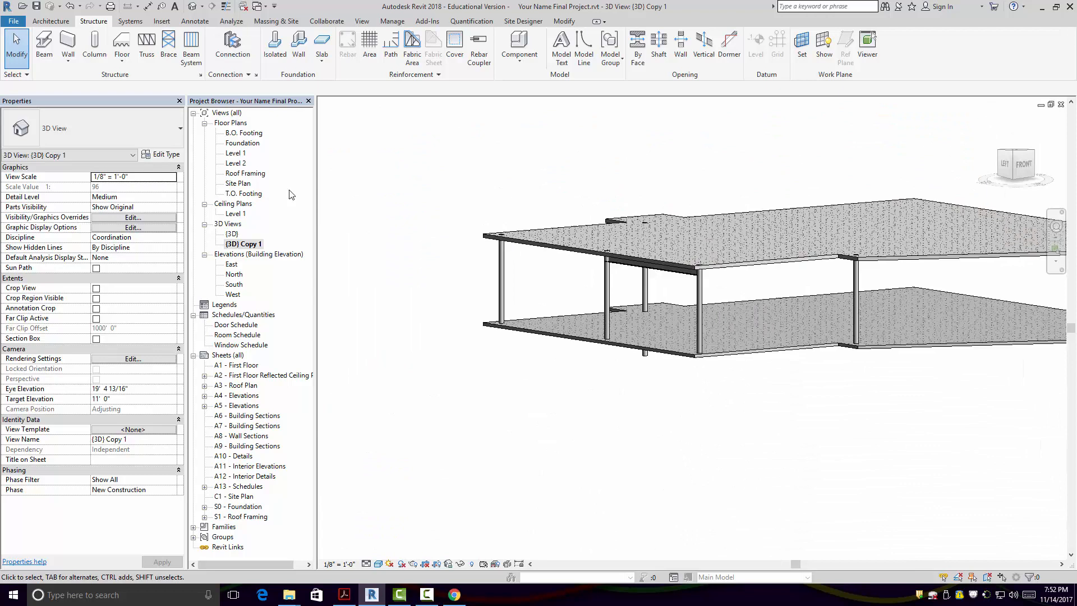
- In the Level 2 floor plan, draw a building section across the wall at grid line 1, between grid lines A and B
{"action": "double_click", "coordinate": [235, 154]}
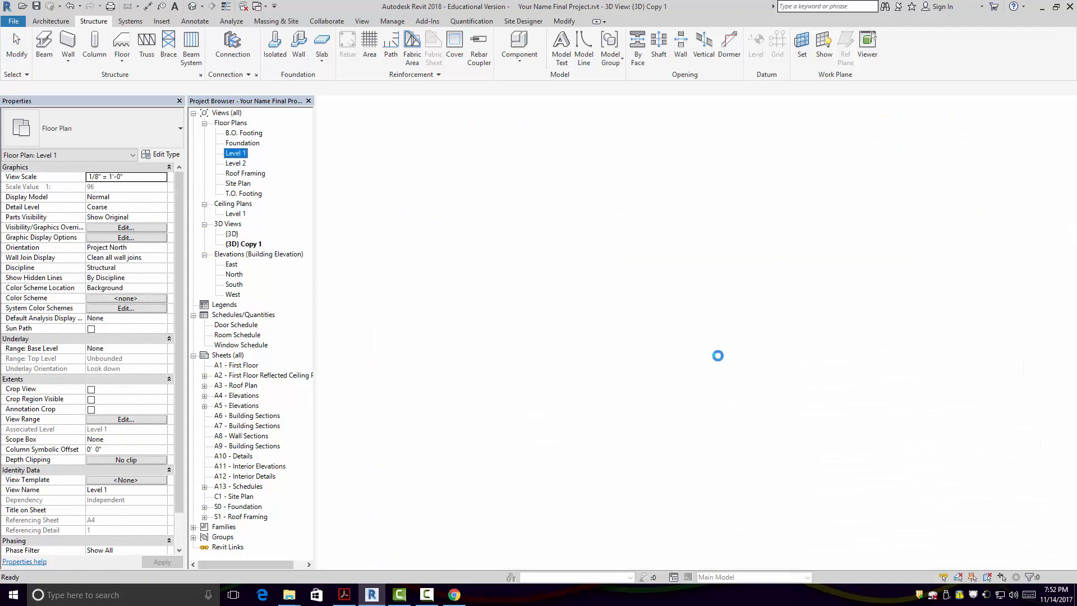
{"action": "double_click", "coordinate": [235, 163]}
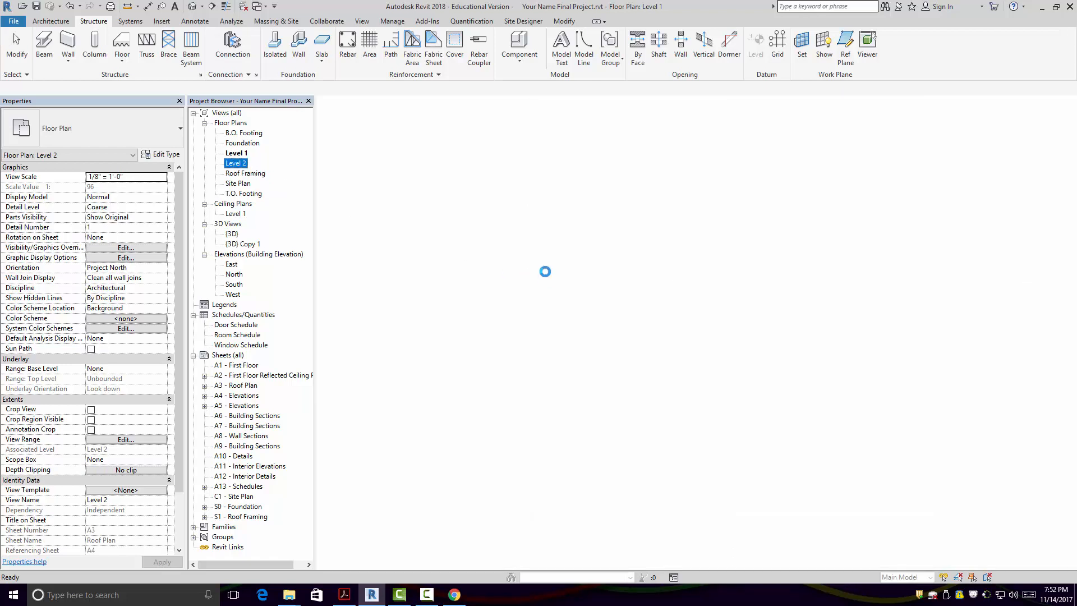
{"action": "scroll", "coordinate": [611, 283], "scroll_direction": "down", "scroll_amount": 4}
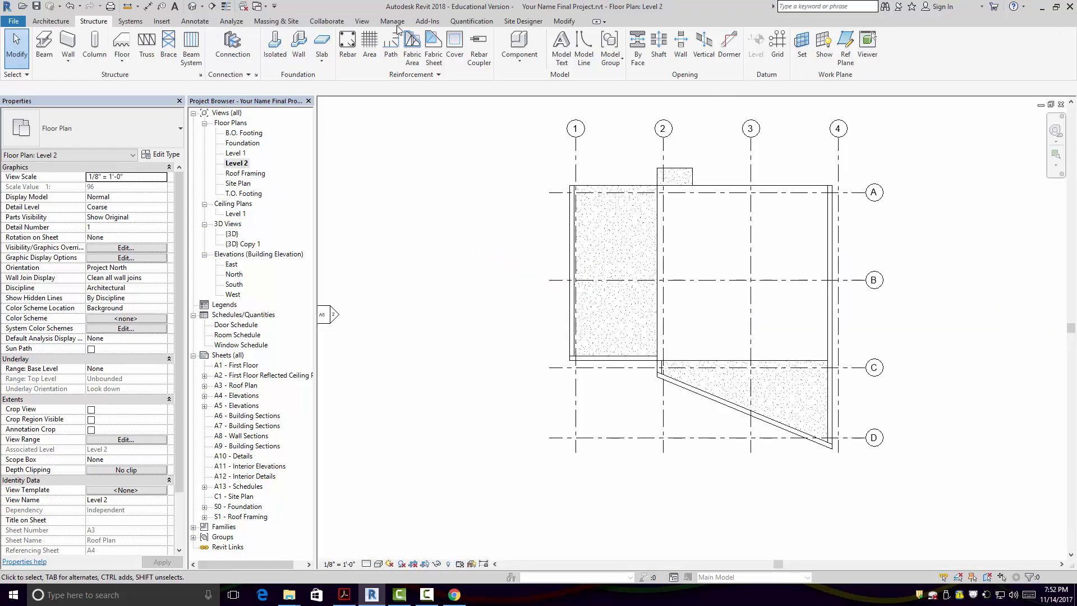
{"action": "left_click", "coordinate": [212, 7]}
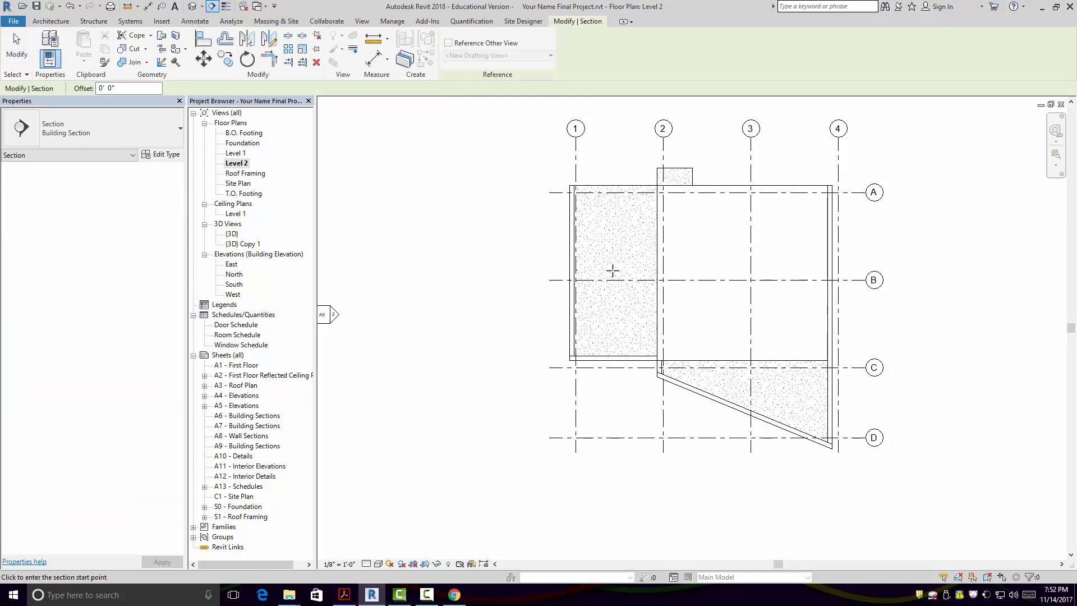
{"action": "left_click", "coordinate": [602, 250]}
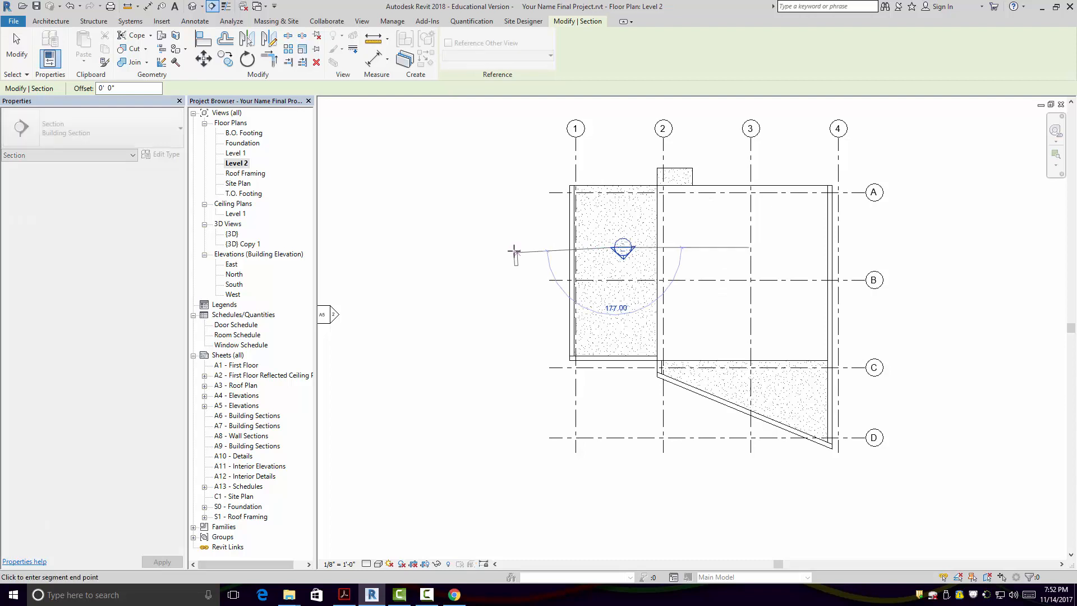
{"action": "left_click", "coordinate": [514, 245]}
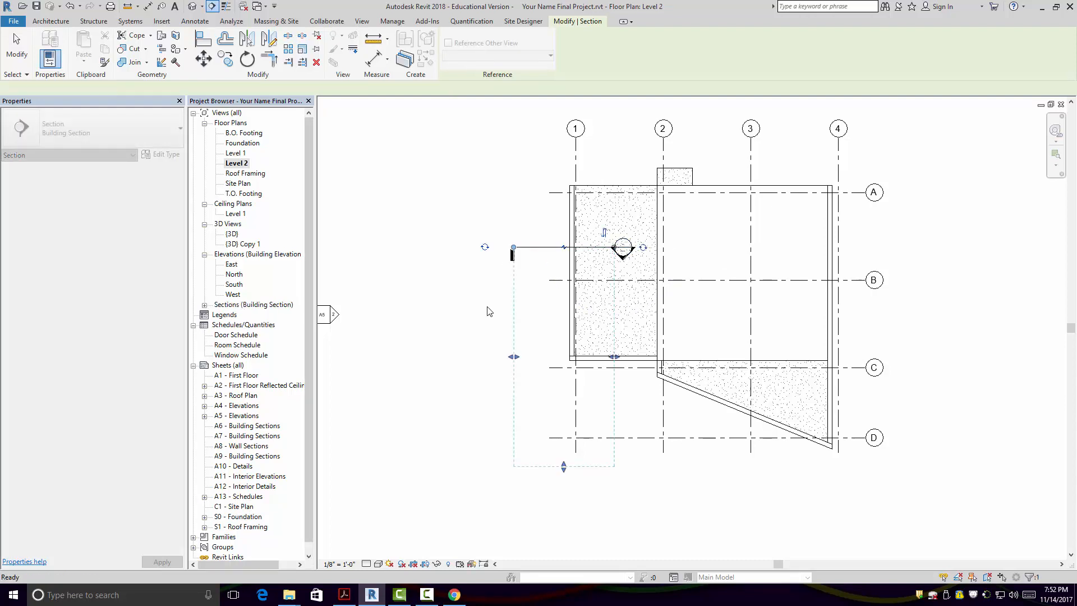
{"action": "key", "text": "Escape"}
{"action": "key", "text": "Escape"}
- Open the new building section view and set its detail level to Fine
{"action": "double_click", "coordinate": [625, 255]}
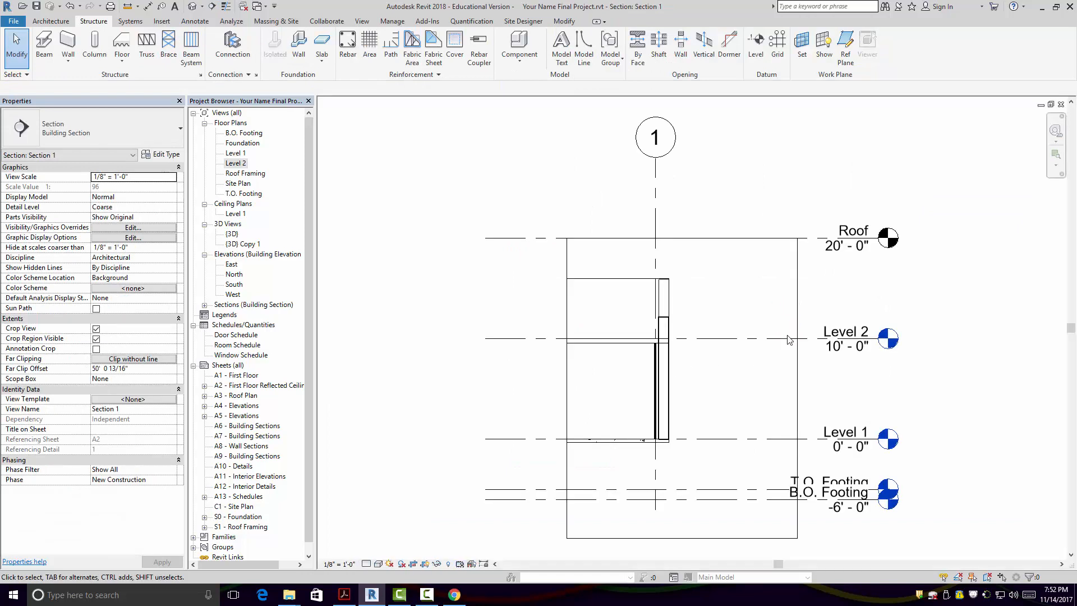
{"action": "scroll", "coordinate": [711, 391], "scroll_direction": "up", "scroll_amount": 2}
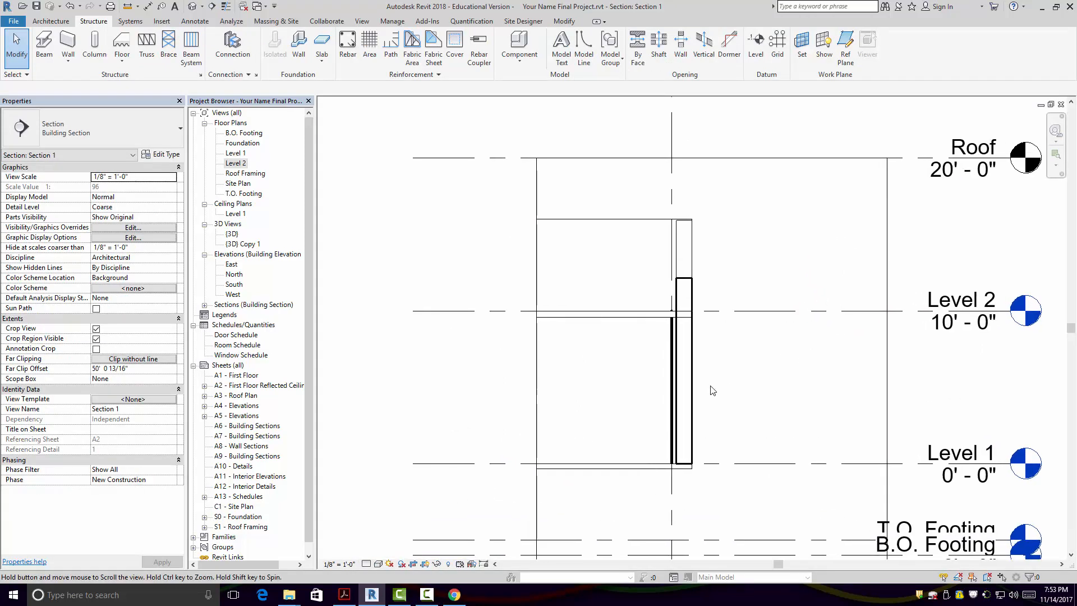
{"action": "left_click", "coordinate": [366, 564]}
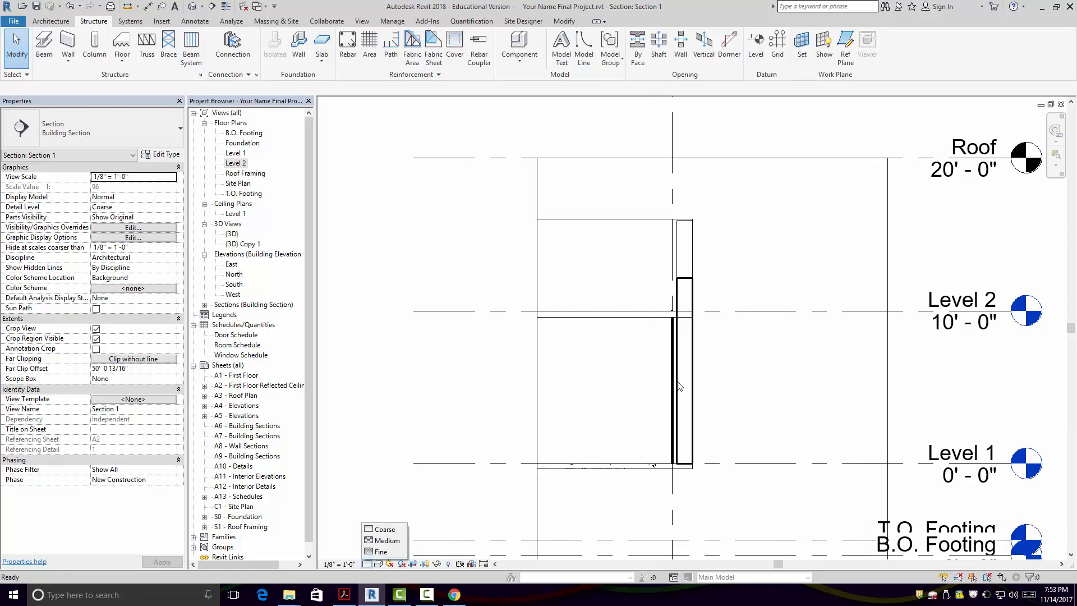
{"action": "left_click", "coordinate": [384, 552]}
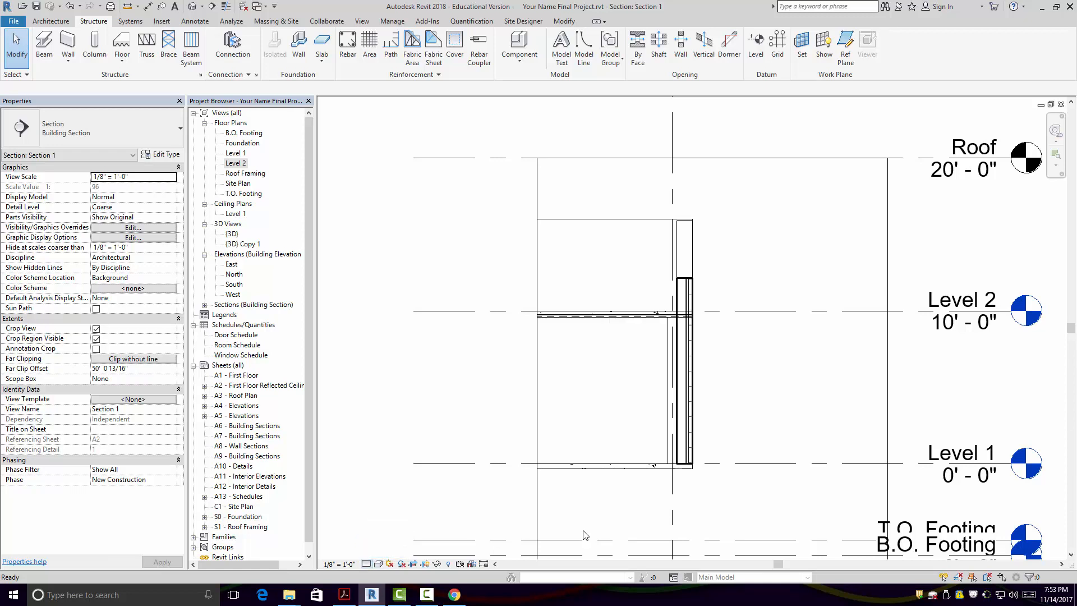
- Temporarily hide the Pipe6STD column at B-1 in the section view
{"action": "middle_click_drag", "start_coordinate": [743, 415], "coordinate": [819, 430]}
{"action": "scroll", "coordinate": [724, 365], "scroll_direction": "up", "scroll_amount": 5}
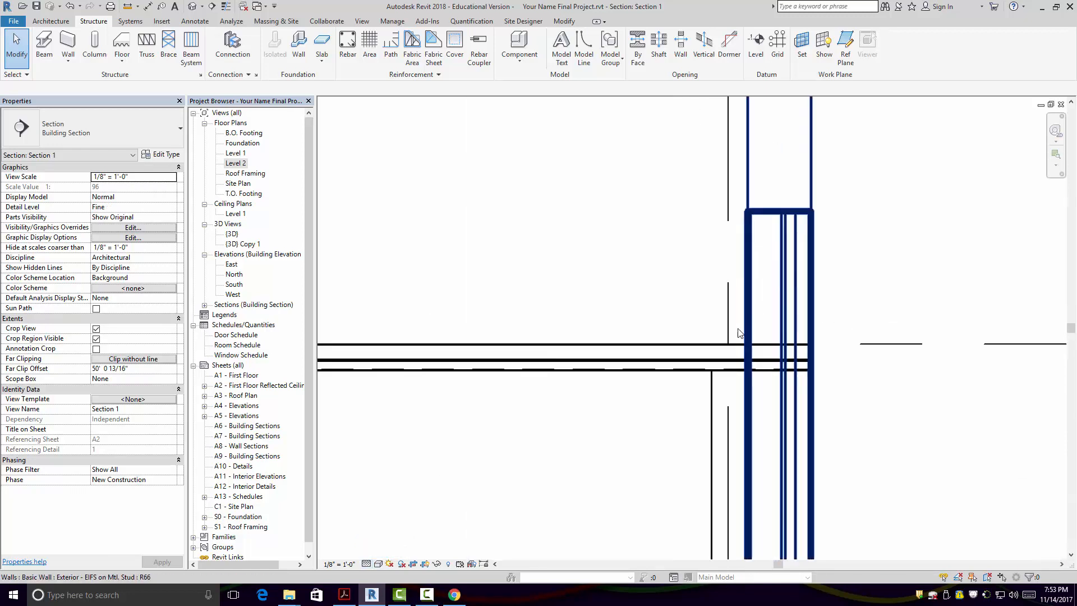
{"action": "scroll", "coordinate": [718, 368], "scroll_direction": "down", "scroll_amount": 5}
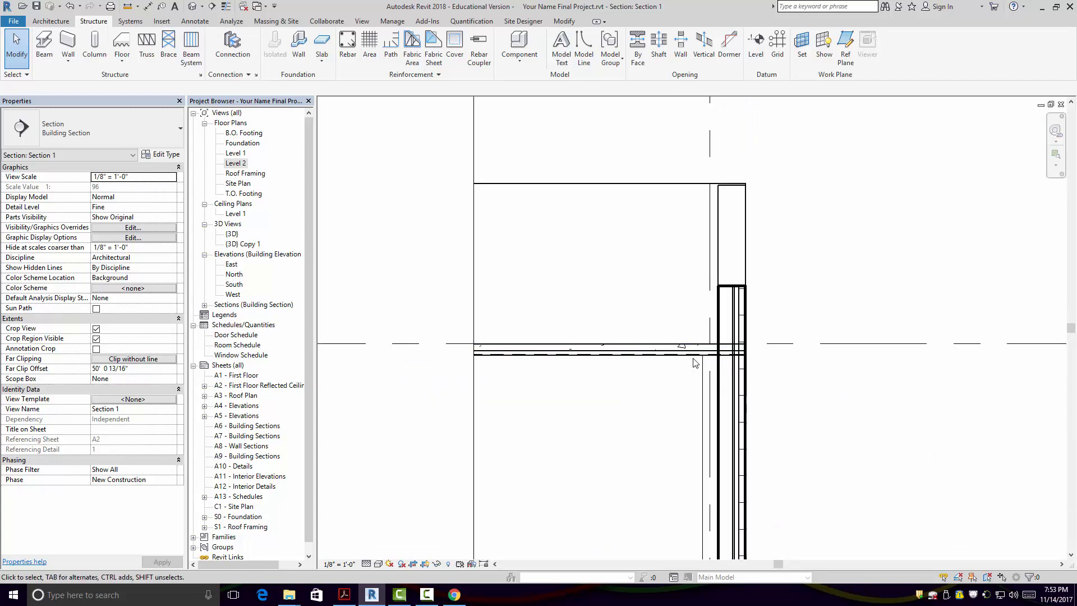
{"action": "scroll", "coordinate": [699, 363], "scroll_direction": "up", "scroll_amount": 5}
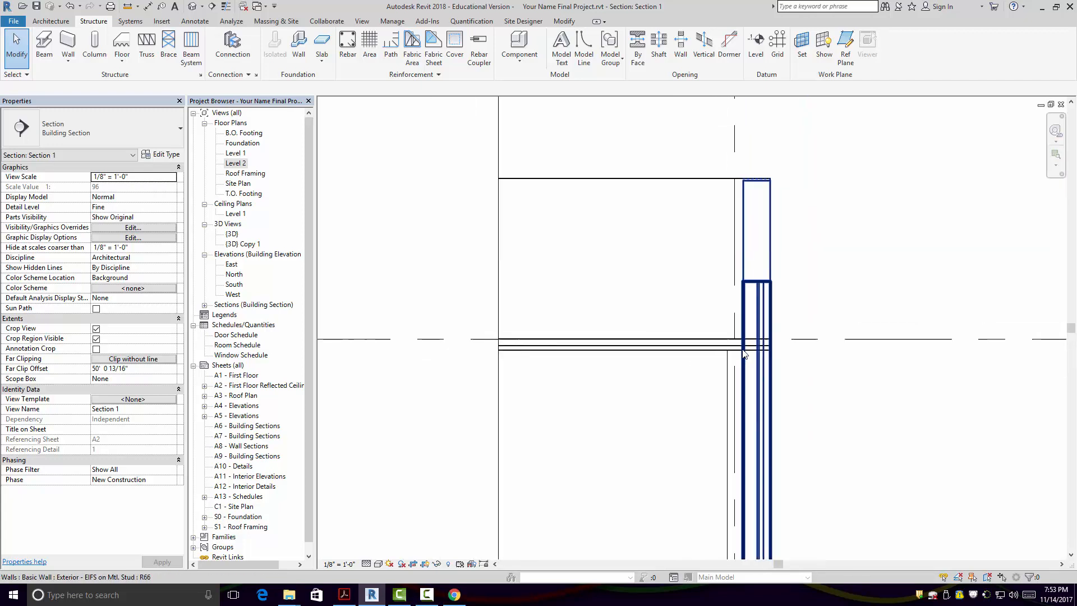
{"action": "scroll", "coordinate": [755, 291], "scroll_direction": "down", "scroll_amount": 3}
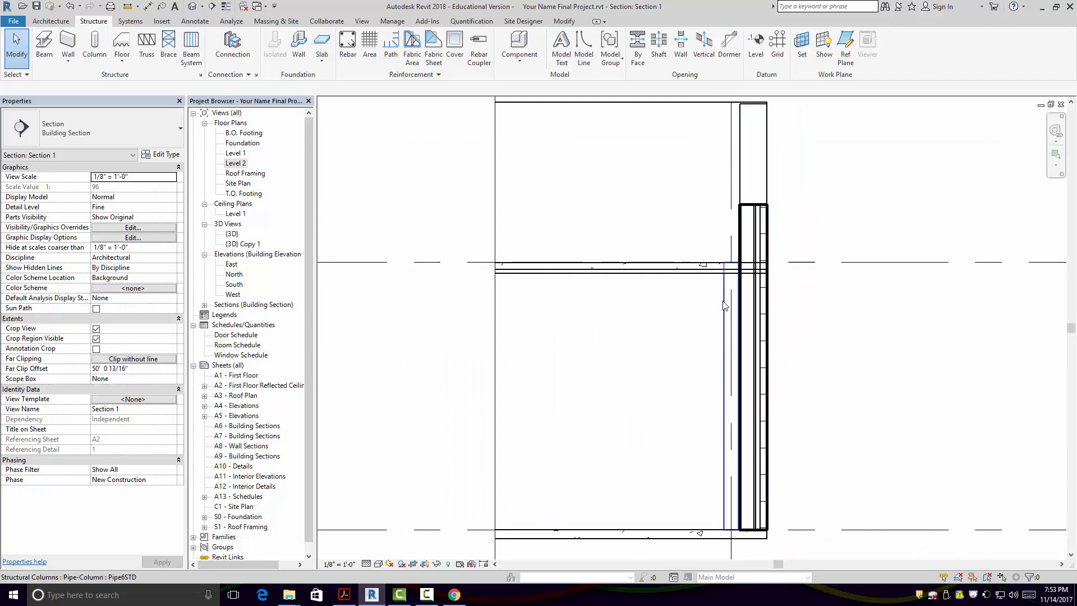
{"action": "left_click", "coordinate": [725, 306]}
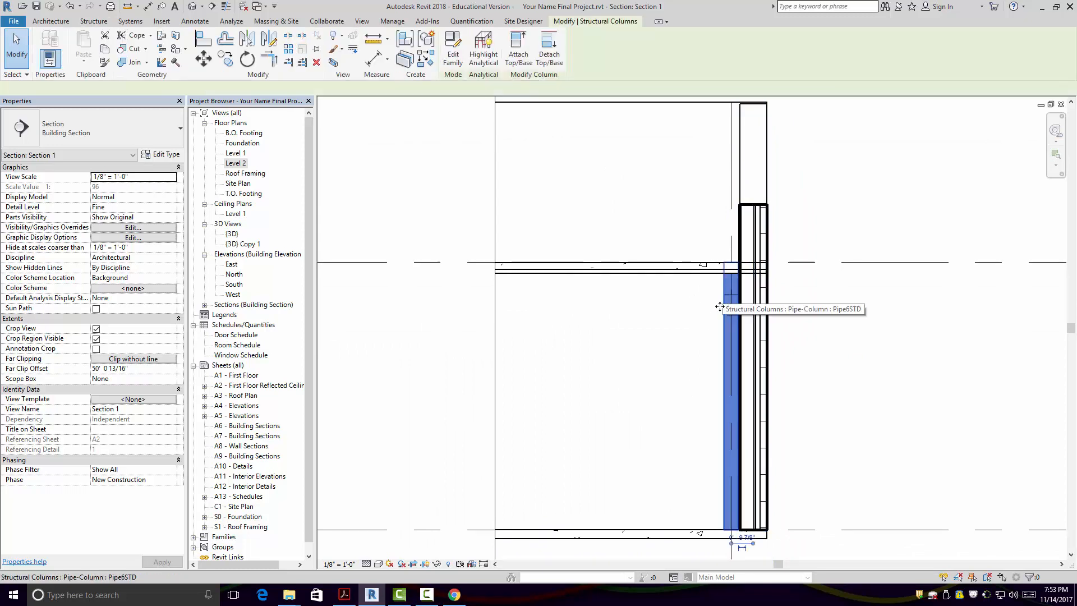
{"action": "left_click", "coordinate": [437, 564]}
{"action": "left_click", "coordinate": [460, 533]}
- Select the W12X26 beam in the section and examine its position relative to the Level 2 metal deck floor
{"action": "scroll", "coordinate": [746, 274], "scroll_direction": "up", "scroll_amount": 5}
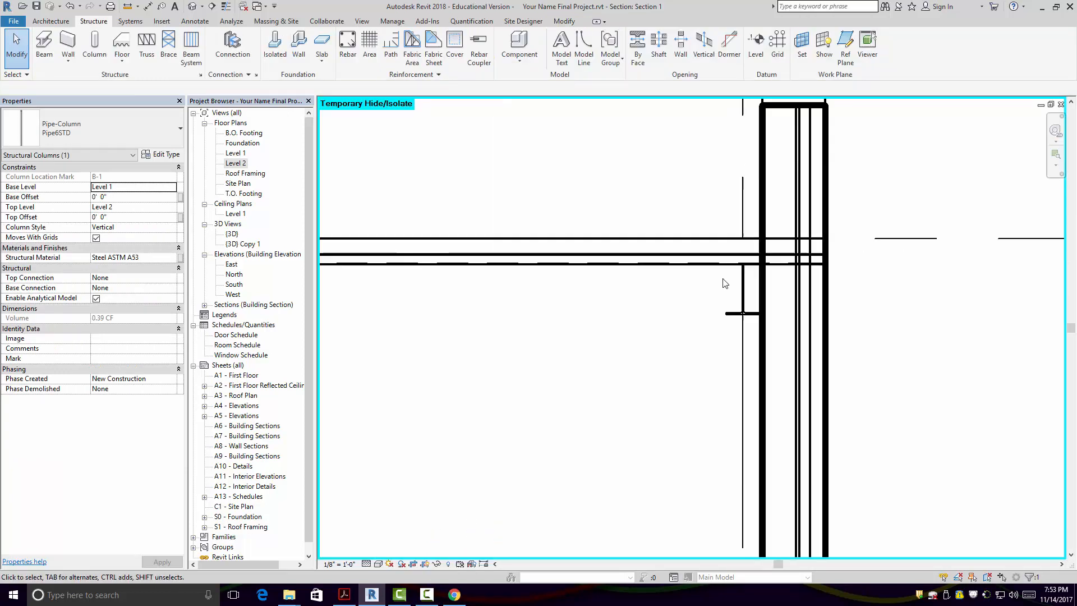
{"action": "scroll", "coordinate": [758, 293], "scroll_direction": "down", "scroll_amount": 4}
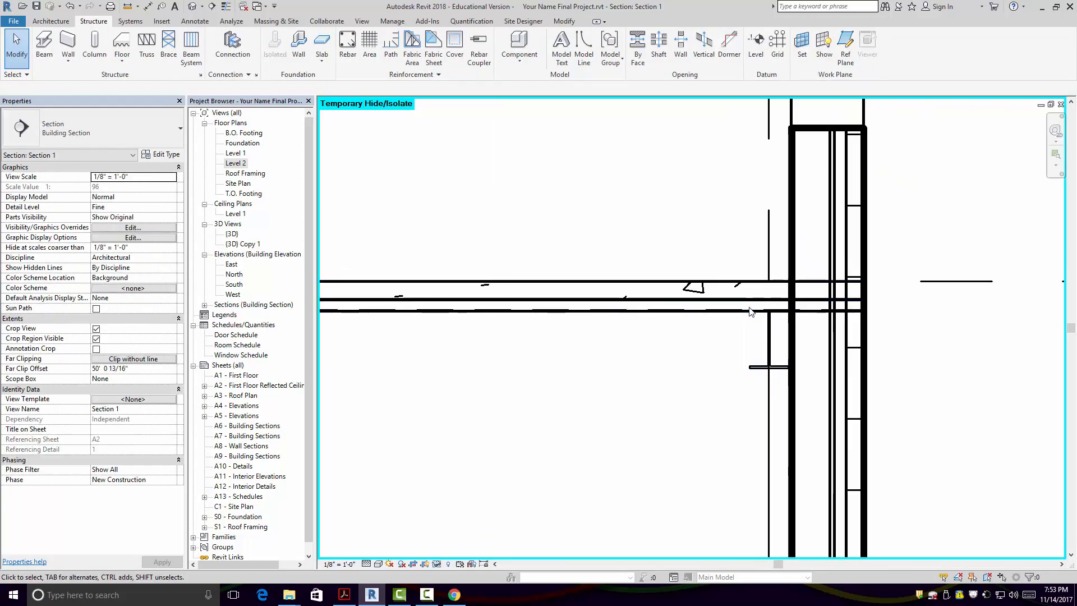
{"action": "left_click", "coordinate": [768, 337]}
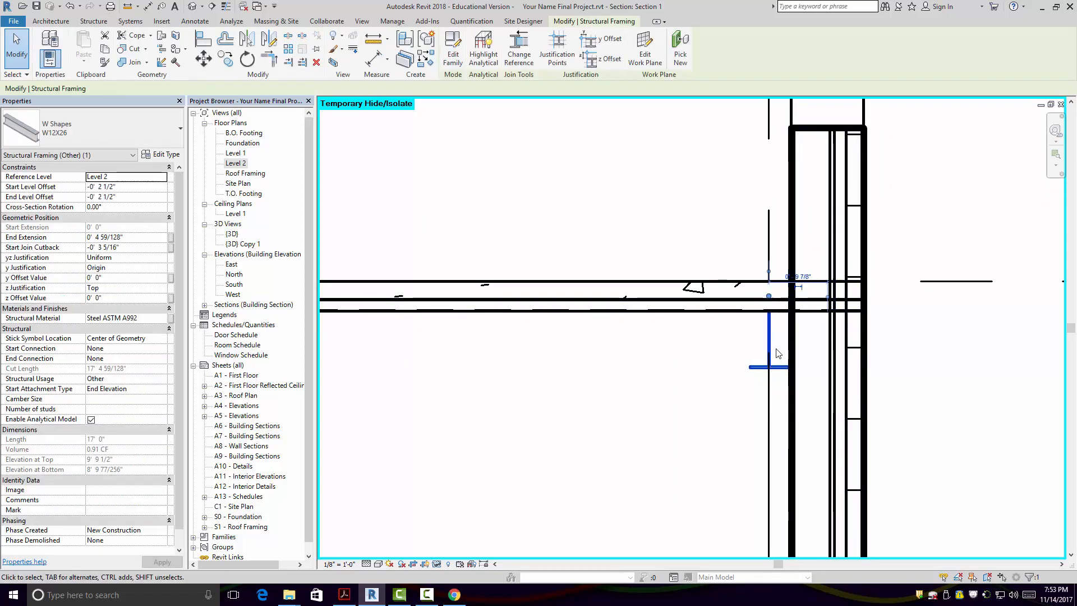
{"action": "scroll", "coordinate": [791, 359], "scroll_direction": "down", "scroll_amount": 2}
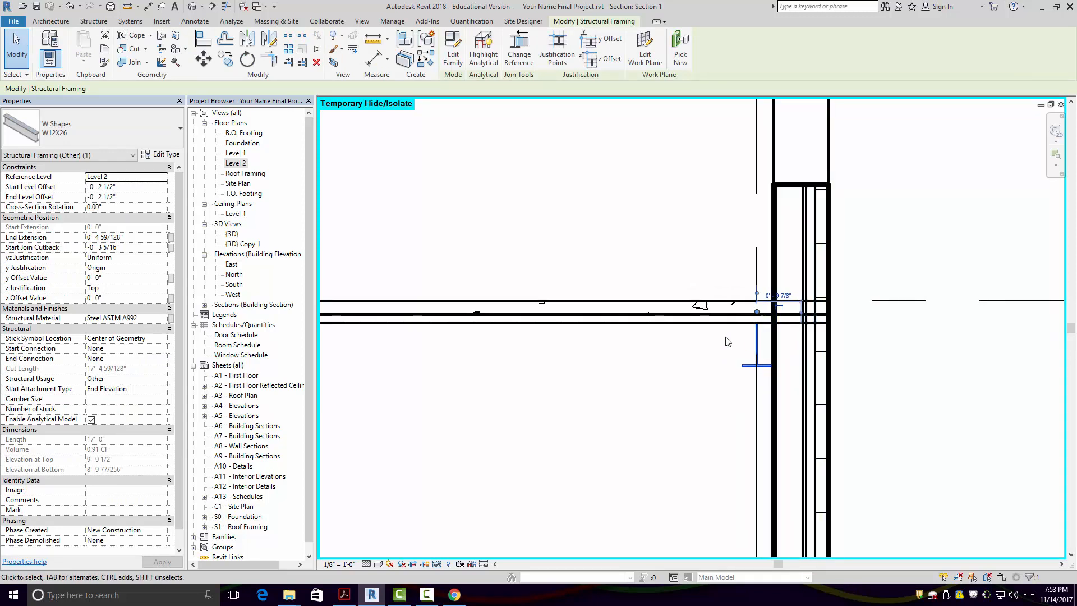
{"action": "scroll", "coordinate": [733, 278], "scroll_direction": "down", "scroll_amount": 3}
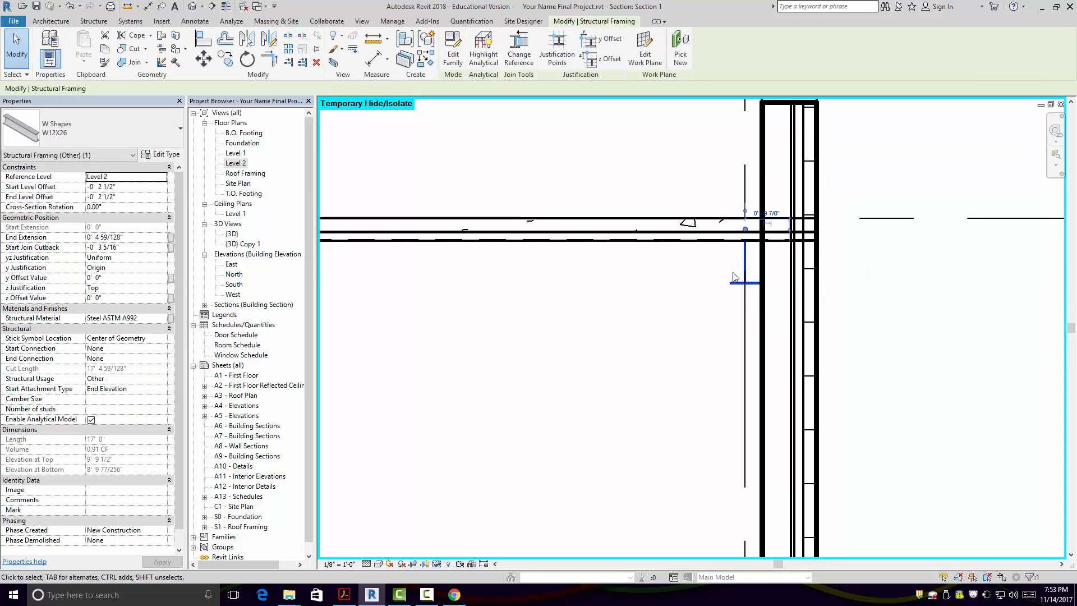
{"action": "middle_click_drag", "start_coordinate": [734, 277], "coordinate": [781, 296]}
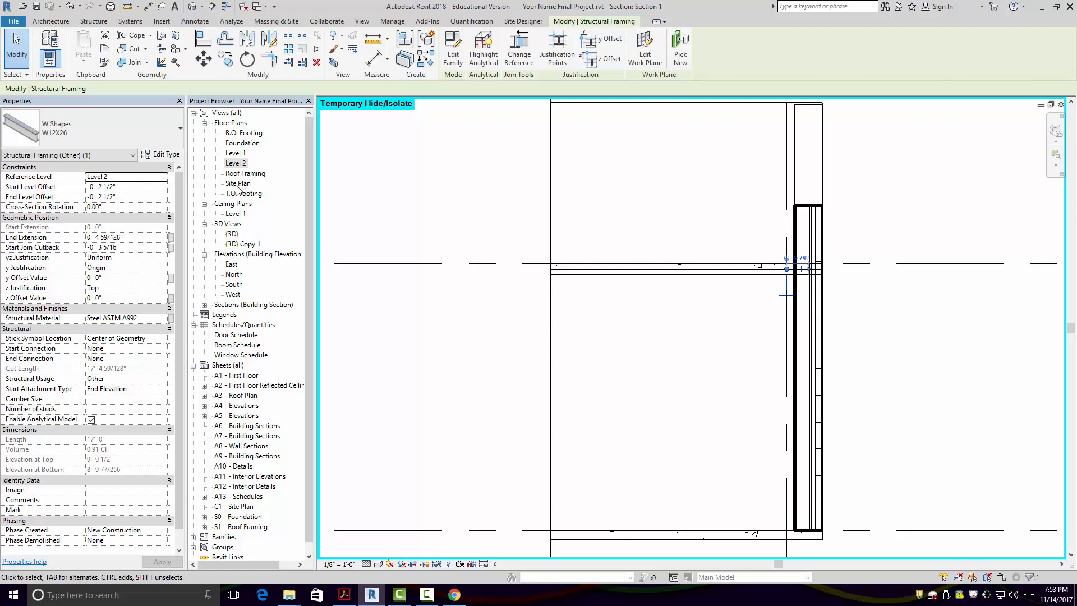
- In the {3D} Copy 1 view, set the W12X26 beam's start and end level offsets to -0' 5"
{"action": "left_click", "coordinate": [235, 157]}
{"action": "double_click", "coordinate": [236, 158]}
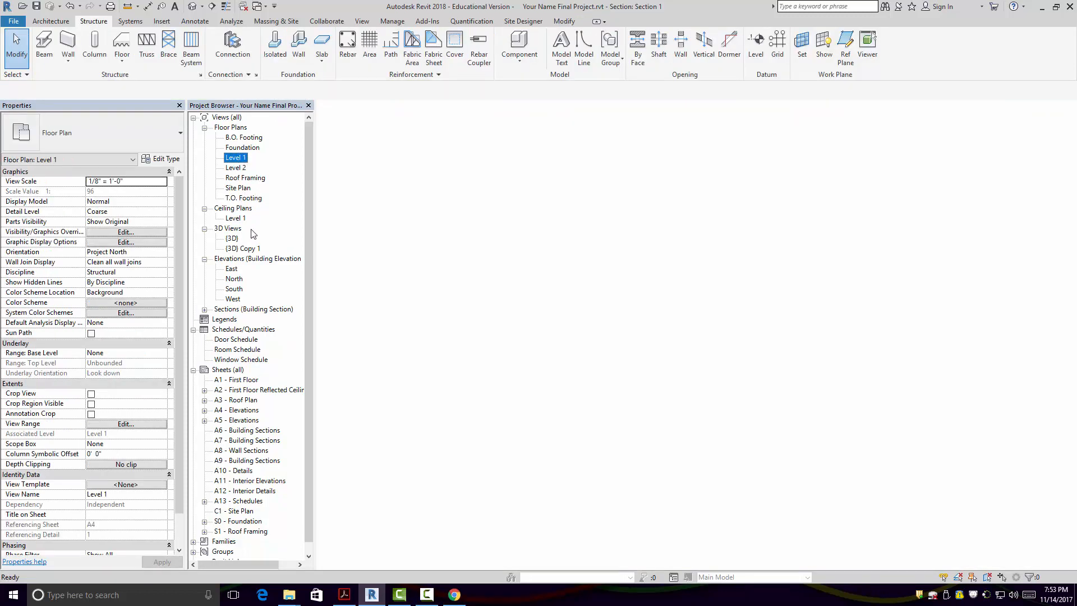
{"action": "double_click", "coordinate": [248, 249]}
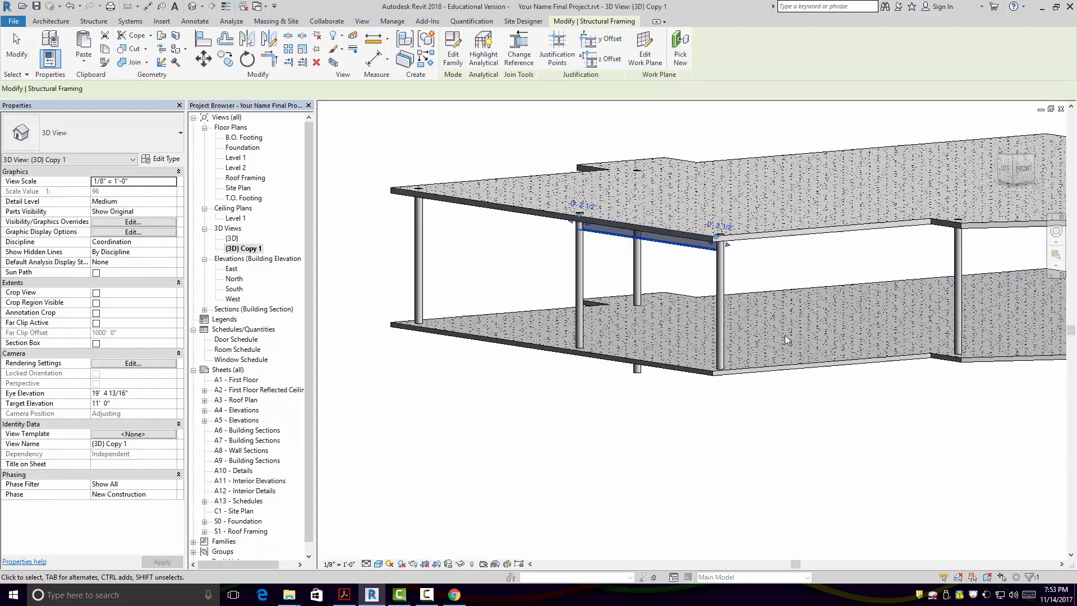
{"action": "middle_click_drag", "start_coordinate": [745, 309], "coordinate": [651, 319], "text": "shift"}
{"action": "middle_click_drag", "start_coordinate": [653, 237], "coordinate": [776, 237], "text": "shift"}
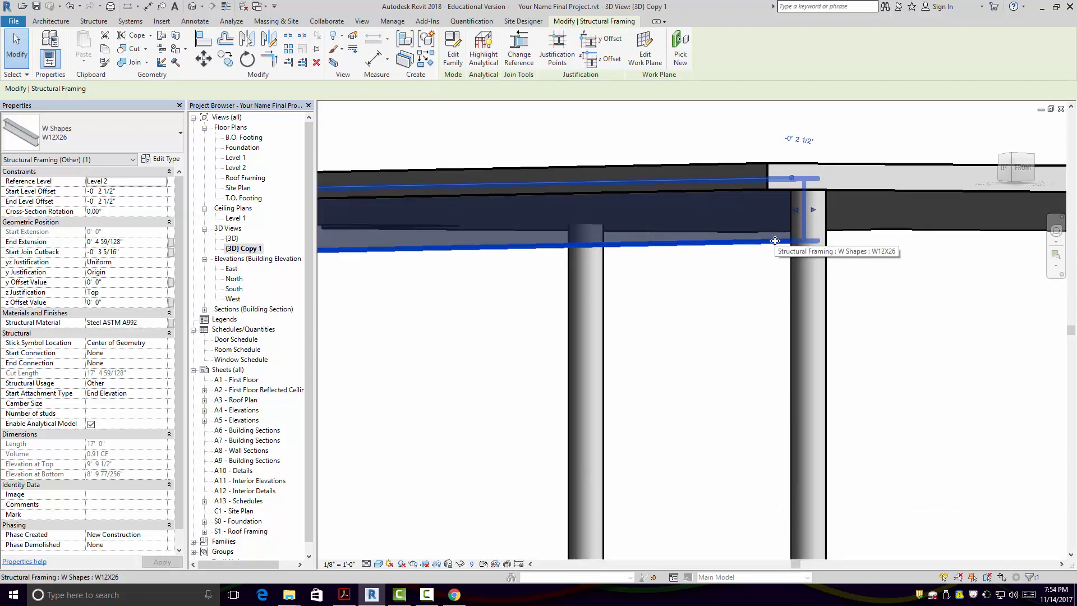
{"action": "left_click", "coordinate": [89, 192]}
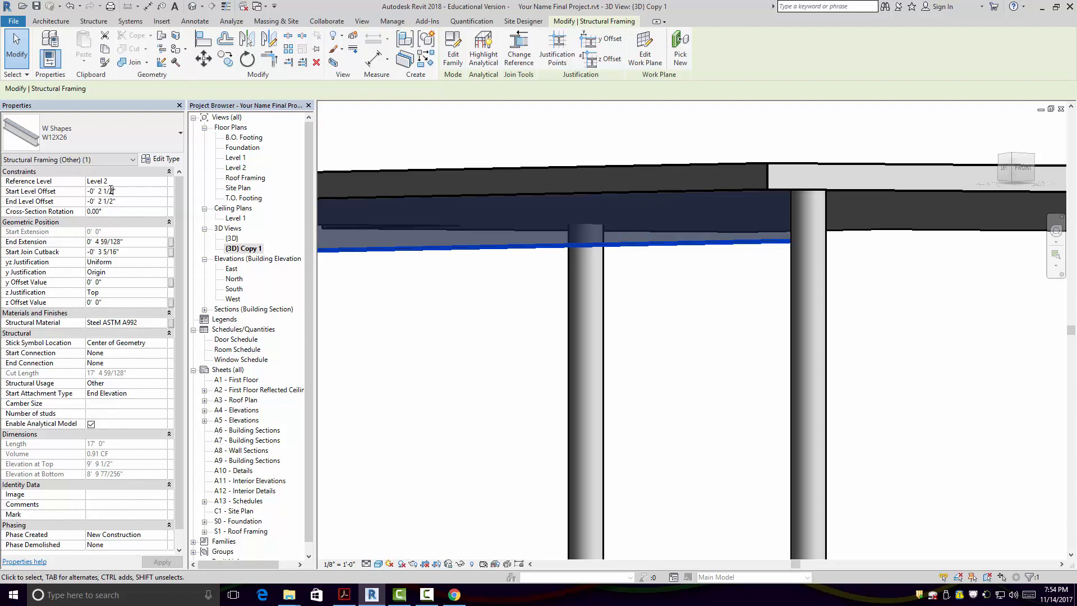
{"action": "left_click_drag", "start_coordinate": [112, 191], "coordinate": [100, 192]}
{"action": "type", "text": "5"}
{"action": "left_click", "coordinate": [112, 202]}
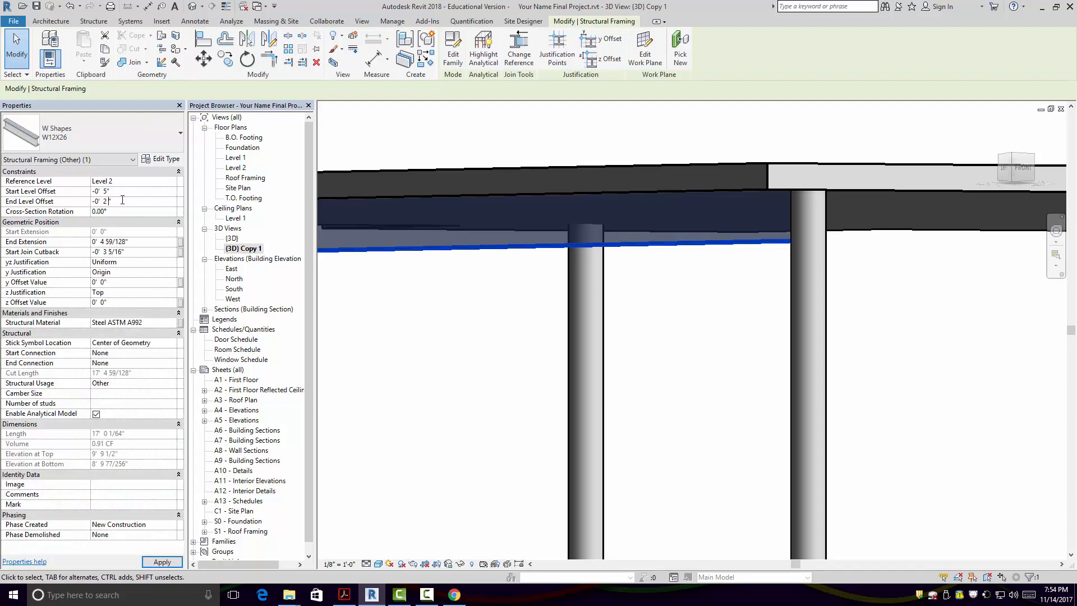
{"action": "type", "text": "5"}
{"action": "key", "text": "Return"}
{"action": "left_click", "coordinate": [754, 132]}
- Inspect the lowered beam's fit against the Level 2 slab and its columns from several angles in the 3D view
{"action": "scroll", "coordinate": [804, 233], "scroll_direction": "up", "scroll_amount": 2}
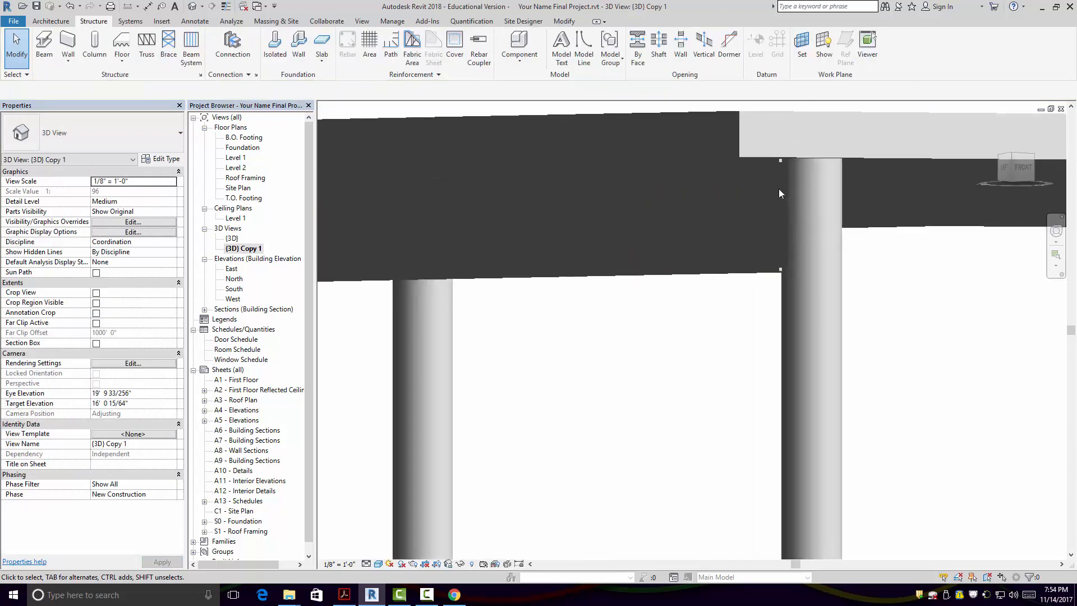
{"action": "scroll", "coordinate": [783, 200], "scroll_direction": "down", "scroll_amount": 3}
{"action": "middle_click_drag", "start_coordinate": [649, 229], "coordinate": [731, 229], "text": "shift"}
{"action": "scroll", "coordinate": [704, 216], "scroll_direction": "down", "scroll_amount": 4}
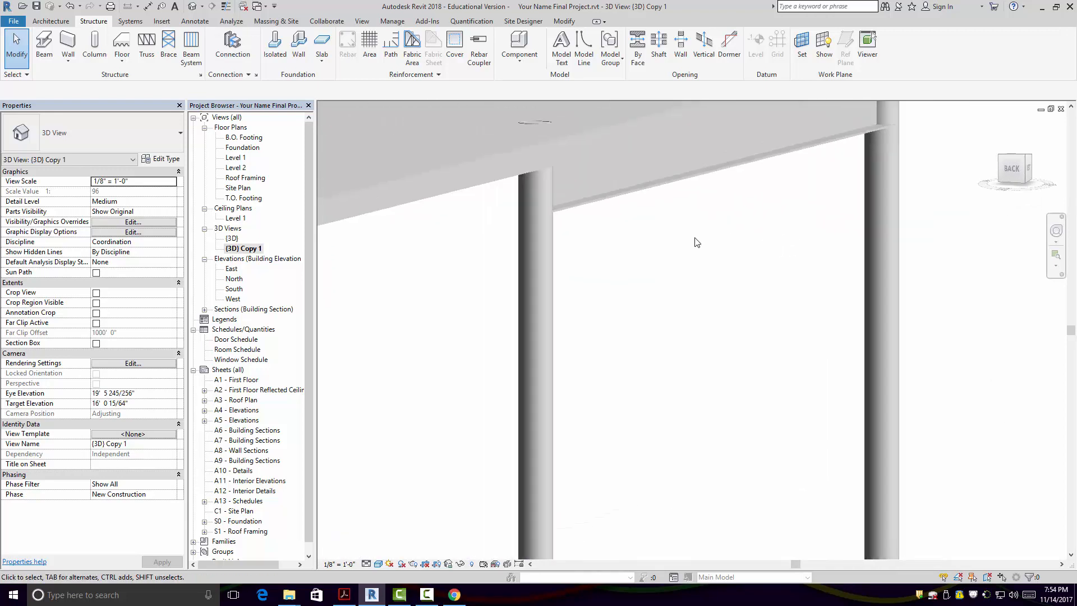
{"action": "scroll", "coordinate": [628, 217], "scroll_direction": "up", "scroll_amount": 2}
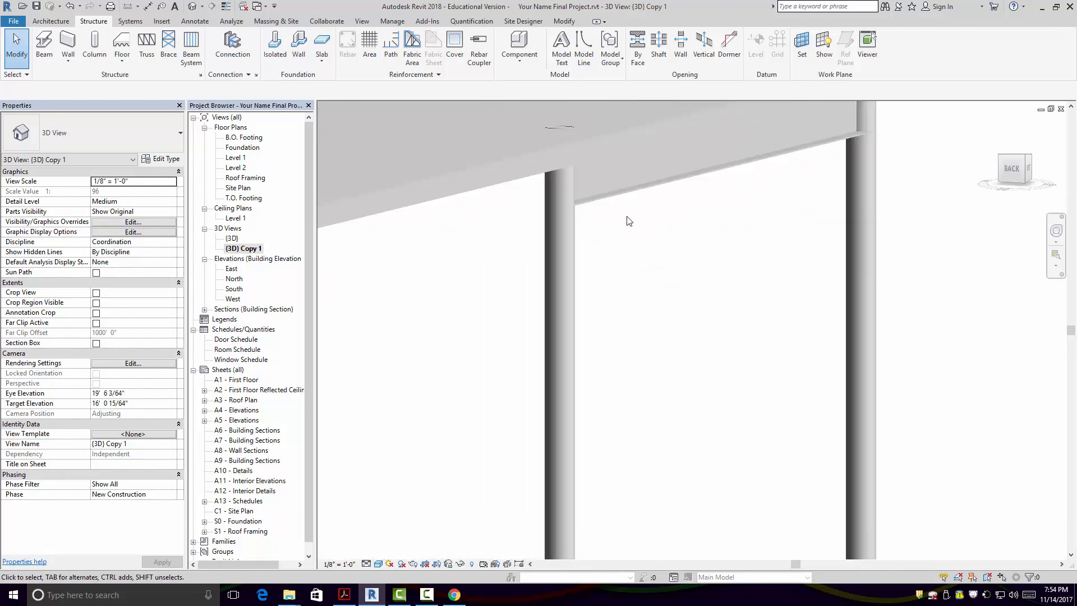
{"action": "mouse_move", "coordinate": [628, 217]}
{"action": "middle_mouse_down", "text": "shift"}
{"action": "mouse_move", "coordinate": [644, 240]}
{"action": "mouse_move", "coordinate": [628, 229]}
{"action": "middle_mouse_up", "text": "shift"}
{"action": "scroll", "coordinate": [630, 234], "scroll_direction": "down", "scroll_amount": 4}
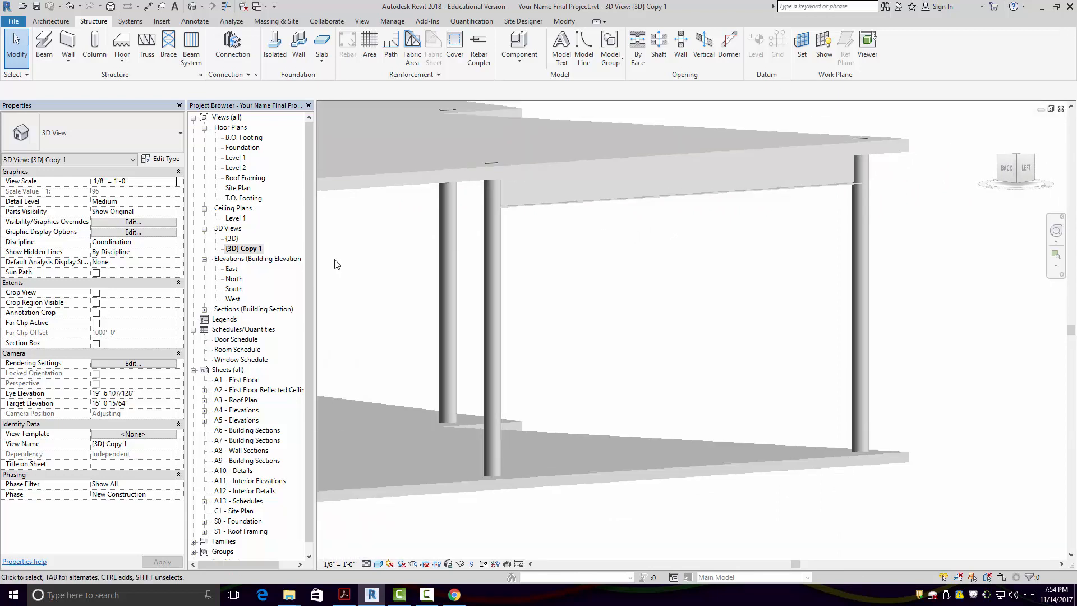
- Review the layer assembly of the Level 2 floor's 3" LW Concrete on 2" Metal Deck type without changing it
{"action": "left_click", "coordinate": [392, 173]}
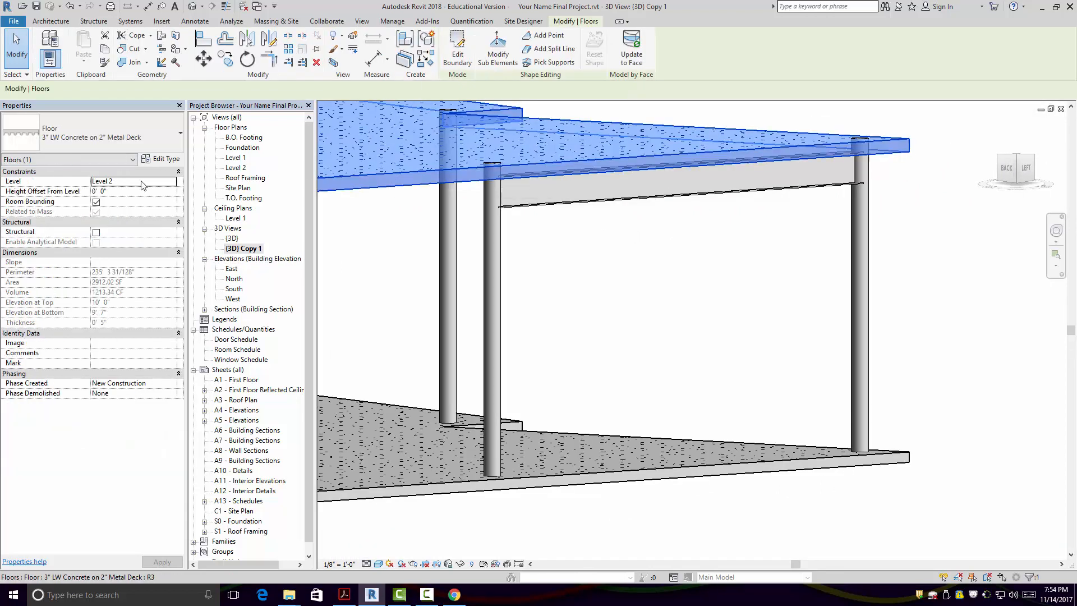
{"action": "left_click", "coordinate": [164, 160]}
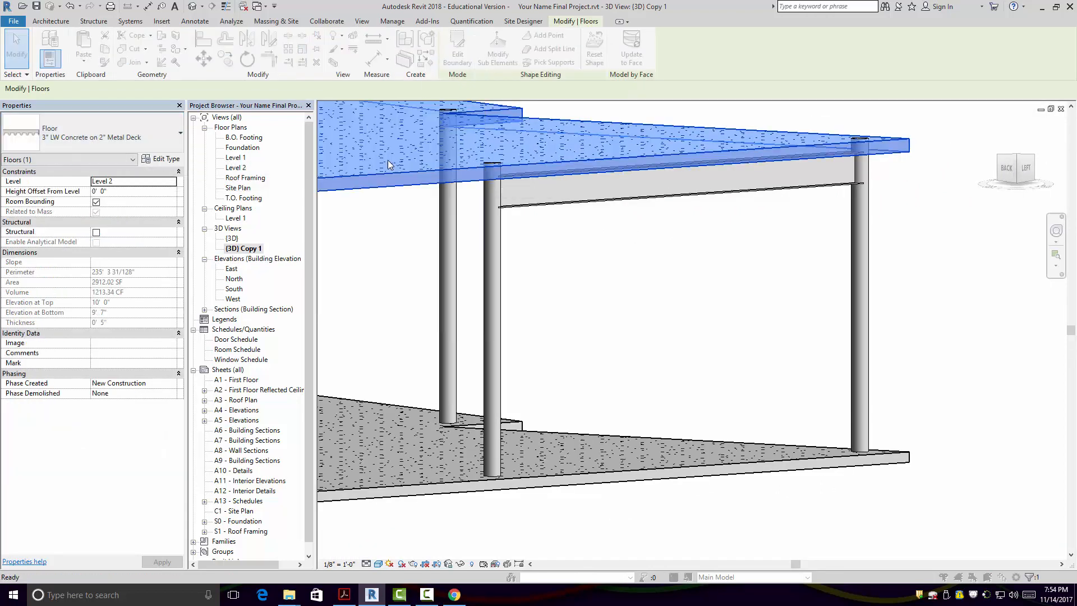
{"action": "left_click", "coordinate": [592, 242]}
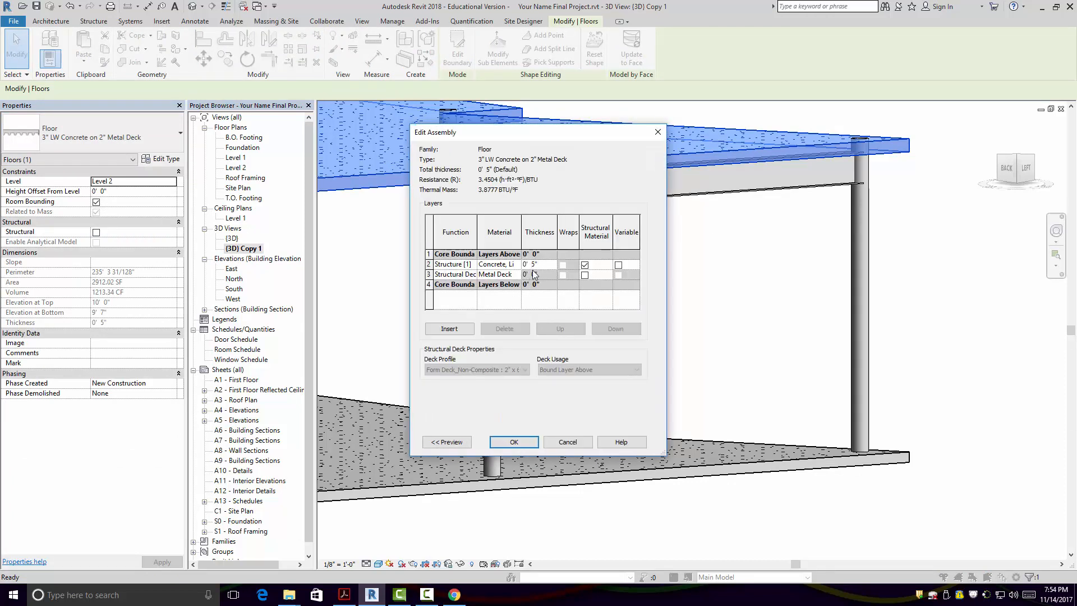
{"action": "left_click", "coordinate": [567, 443]}
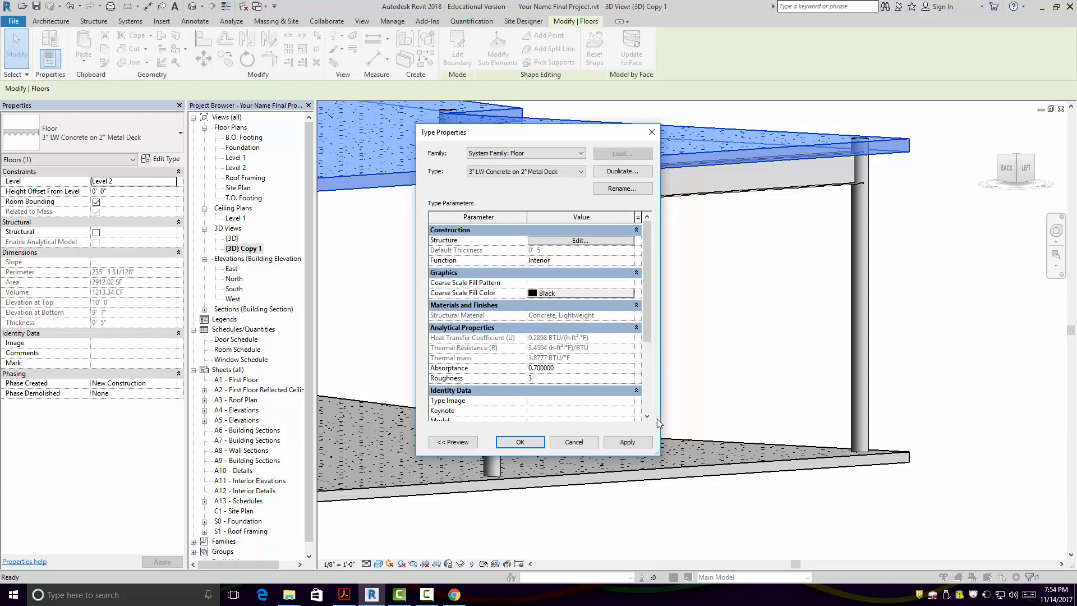
{"action": "left_click", "coordinate": [585, 443]}
{"action": "key", "text": "Escape"}
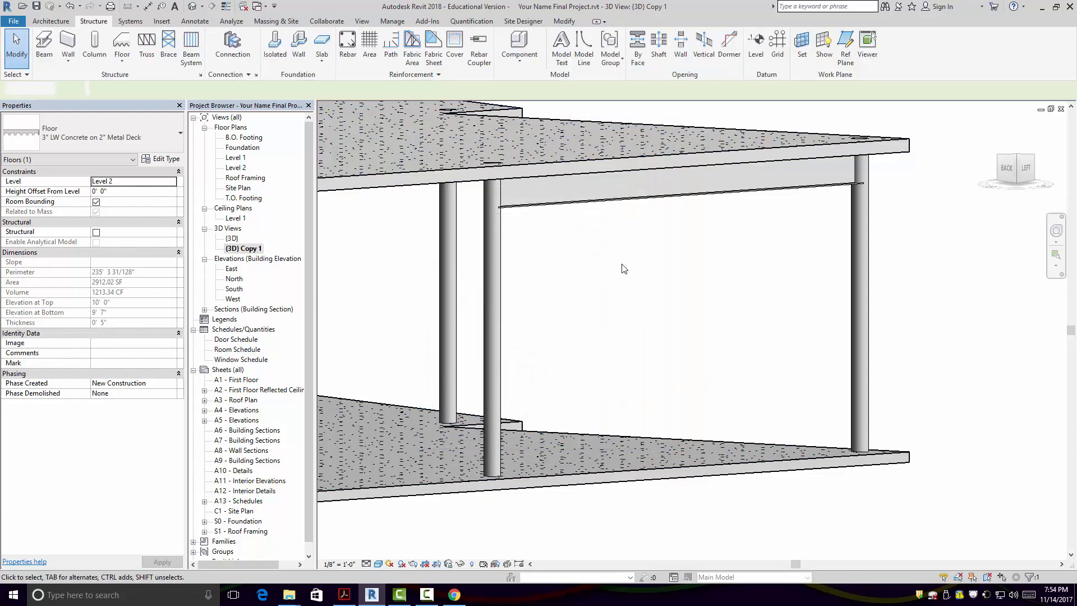
- Select the W12X26 beam beneath the Level 2 slab
{"action": "left_click", "coordinate": [604, 204]}
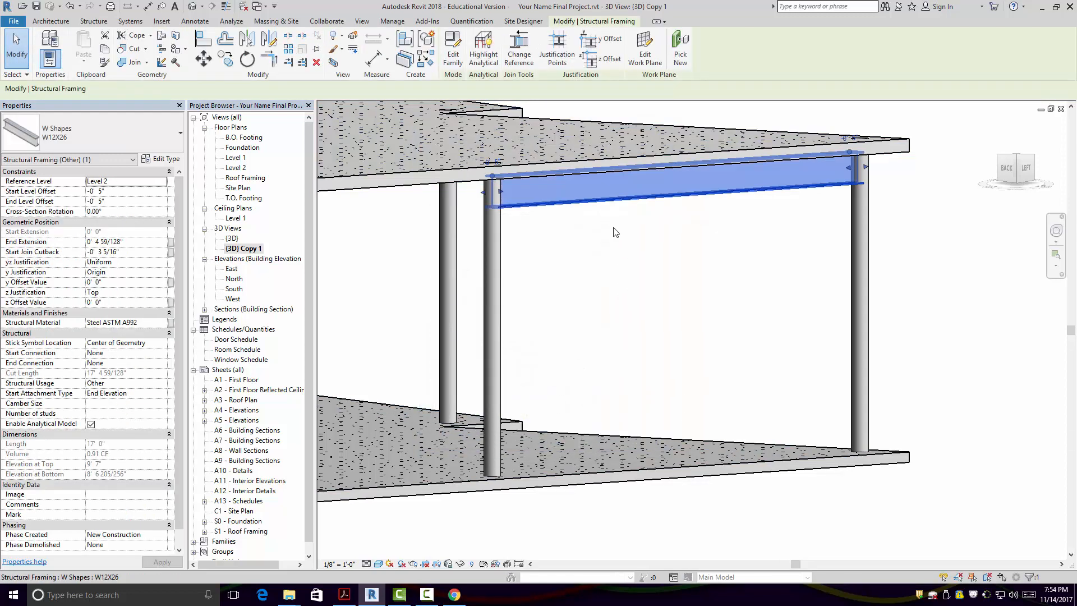
- Set the start and end level offsets of the W12X26 beam between the edge columns to -0' 8"
{"action": "left_click", "coordinate": [678, 317]}
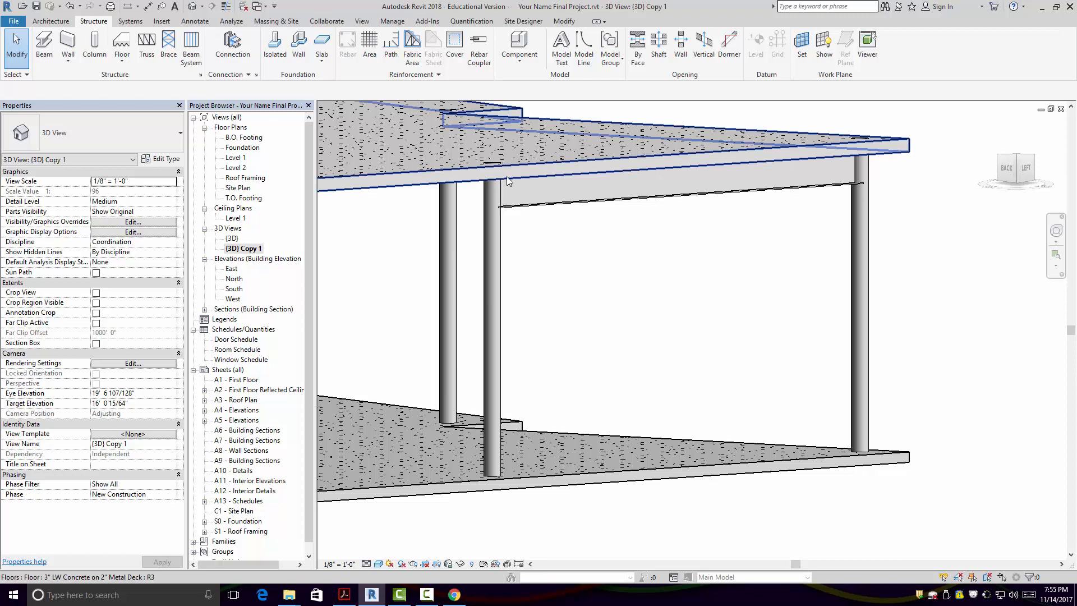
{"action": "left_click", "coordinate": [524, 208]}
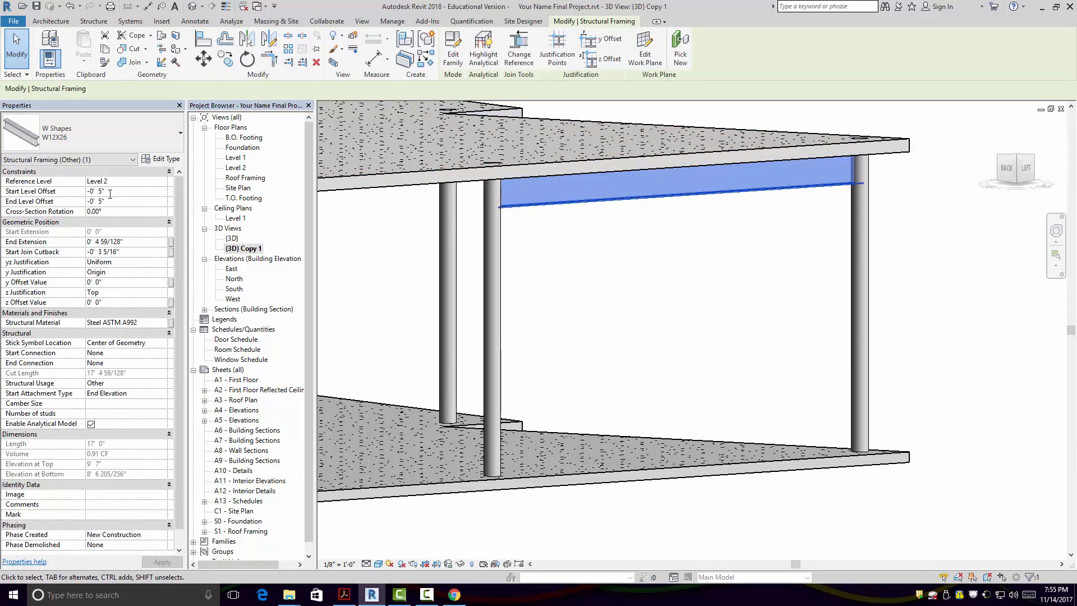
{"action": "key", "text": "BackSpace"}
{"action": "type", "text": "8"}
{"action": "left_click", "coordinate": [104, 201]}
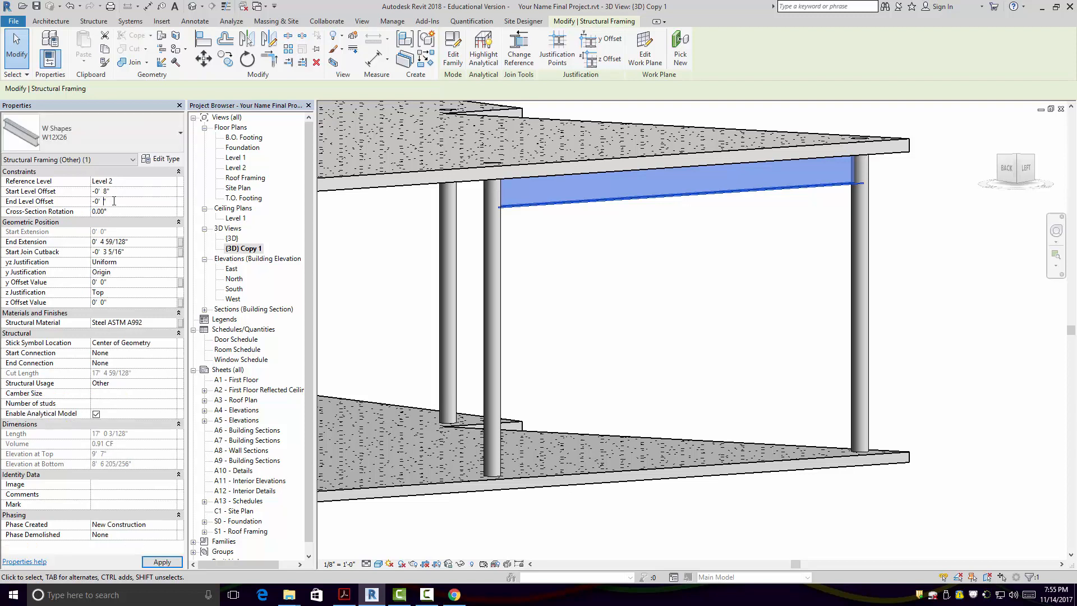
{"action": "type", "text": "8"}
{"action": "left_click", "coordinate": [657, 337]}
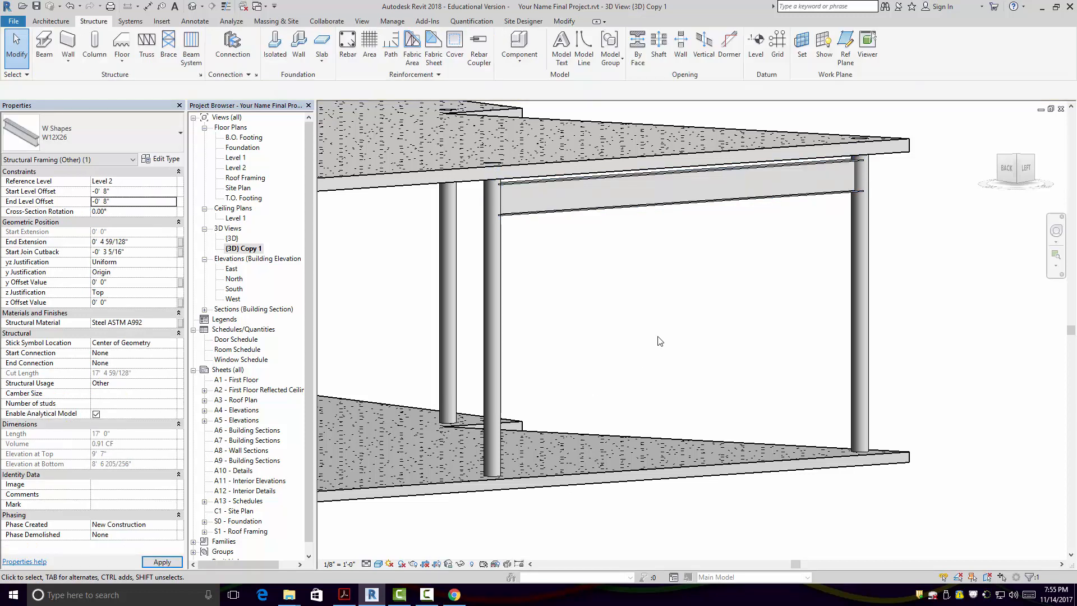
- Inspect the Level 2 floor and its properties from the side, above the lowered beam
{"action": "scroll", "coordinate": [577, 216], "scroll_direction": "down", "scroll_amount": 2}
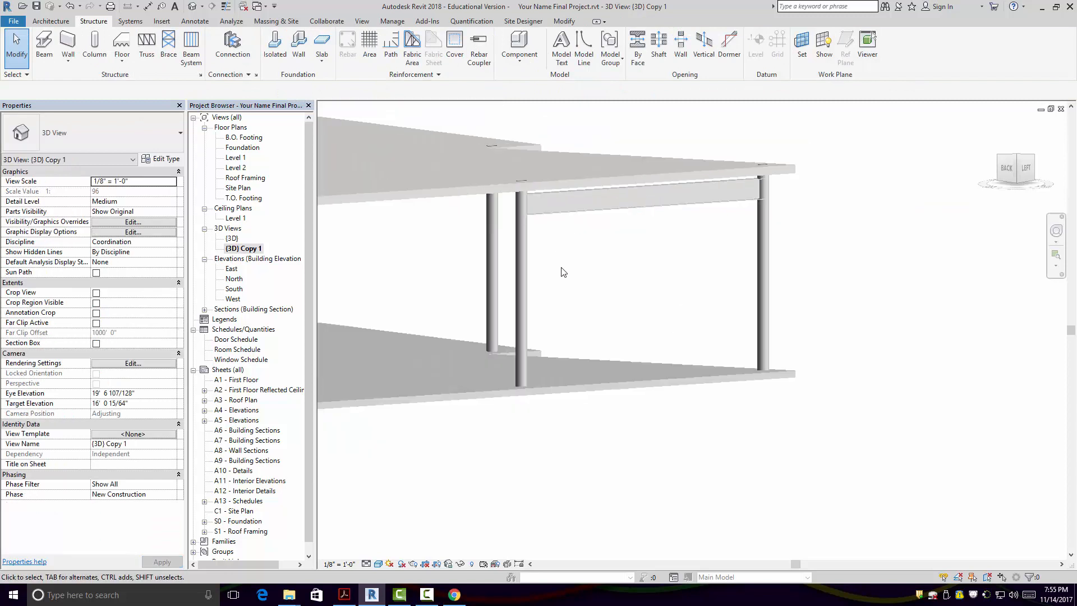
{"action": "mouse_move", "coordinate": [603, 374]}
{"action": "middle_mouse_down", "text": "shift"}
{"action": "mouse_move", "coordinate": [505, 365]}
{"action": "mouse_move", "coordinate": [555, 362]}
{"action": "middle_mouse_up", "text": "shift"}
{"action": "scroll", "coordinate": [550, 240], "scroll_direction": "up", "scroll_amount": 3}
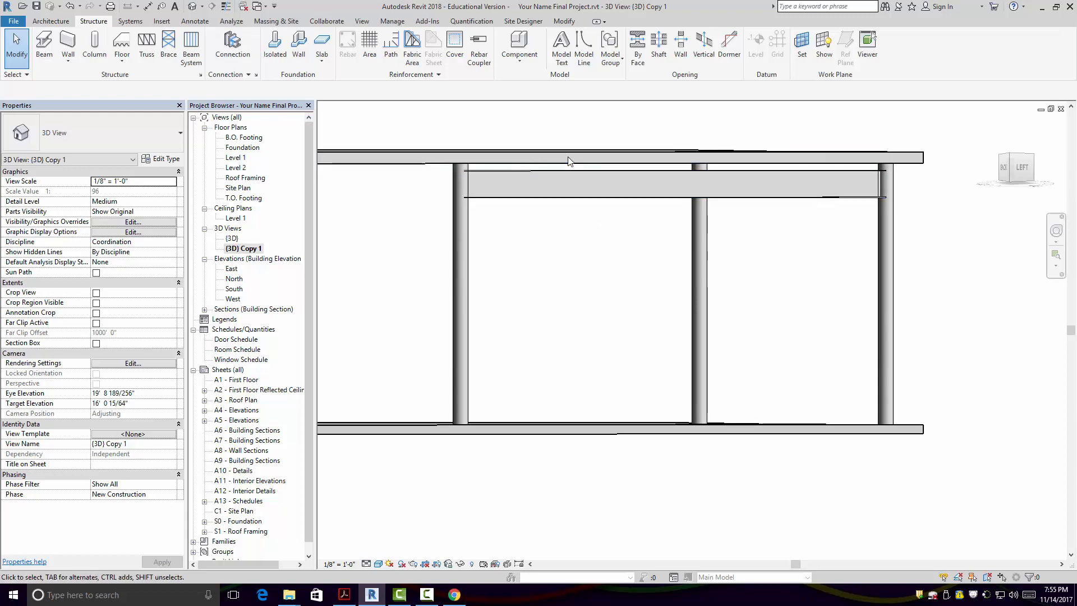
{"action": "left_click", "coordinate": [568, 161]}
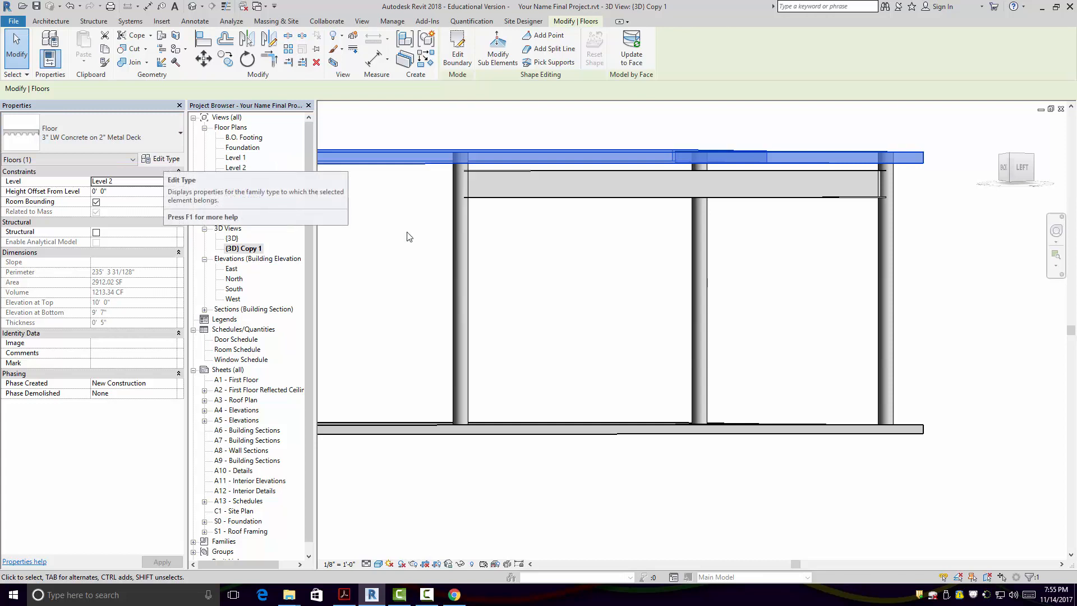
{"action": "left_click", "coordinate": [536, 281]}
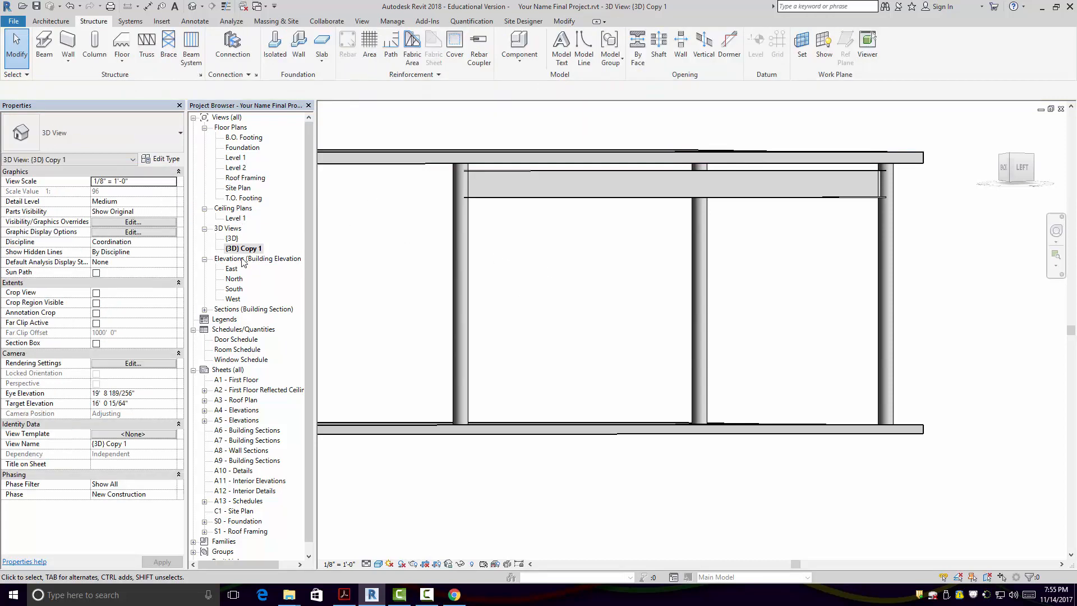
- Open the Level 2 floor plan and duplicate the view without detailing
{"action": "left_click", "coordinate": [237, 160]}
{"action": "double_click", "coordinate": [237, 160]}
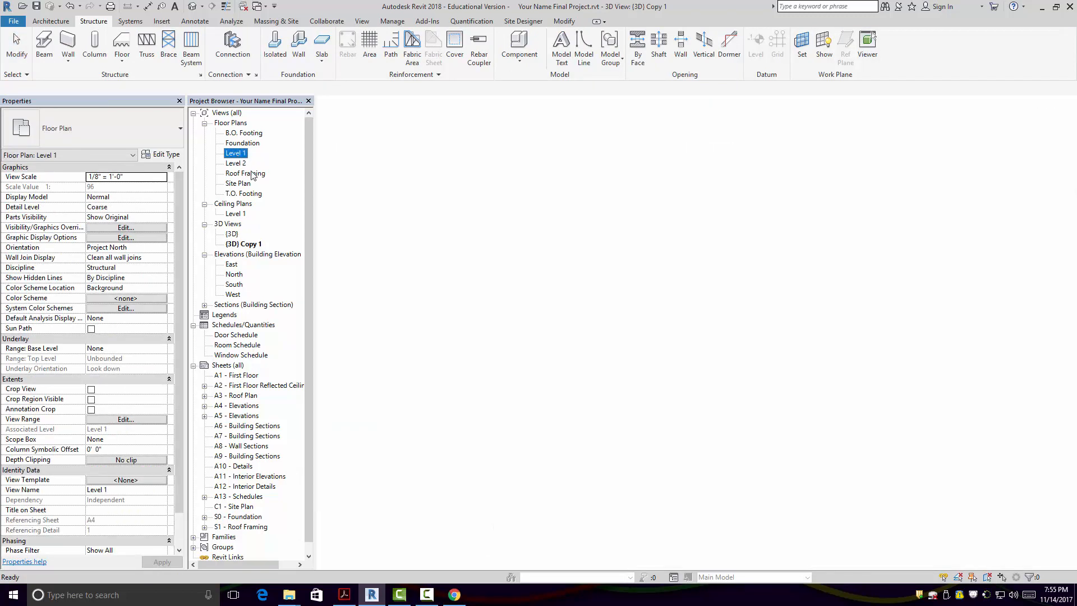
{"action": "double_click", "coordinate": [236, 164]}
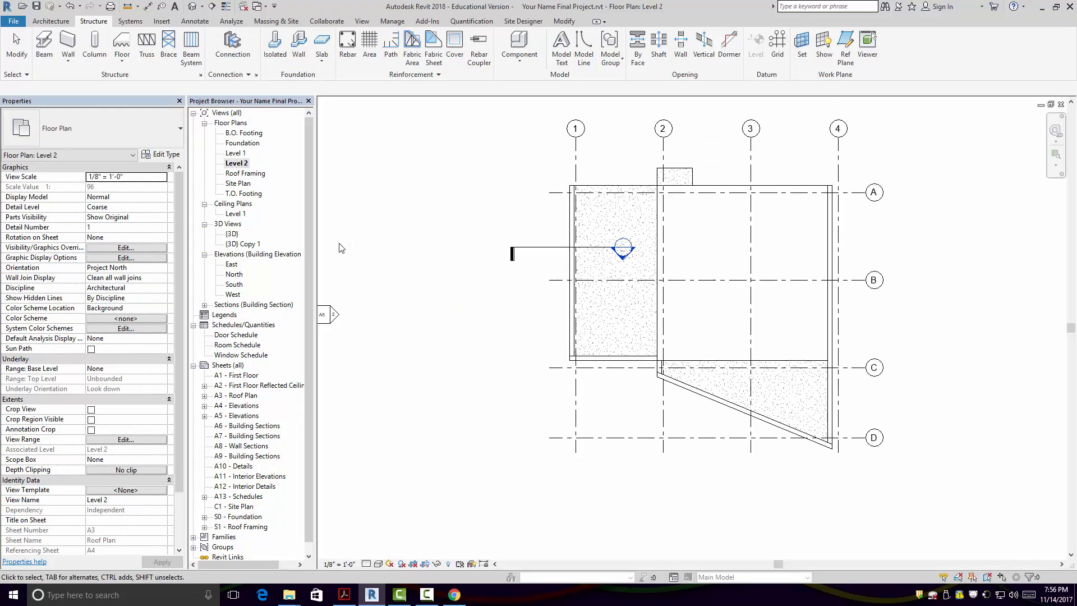
{"action": "scroll", "coordinate": [605, 258], "scroll_direction": "up", "scroll_amount": 5}
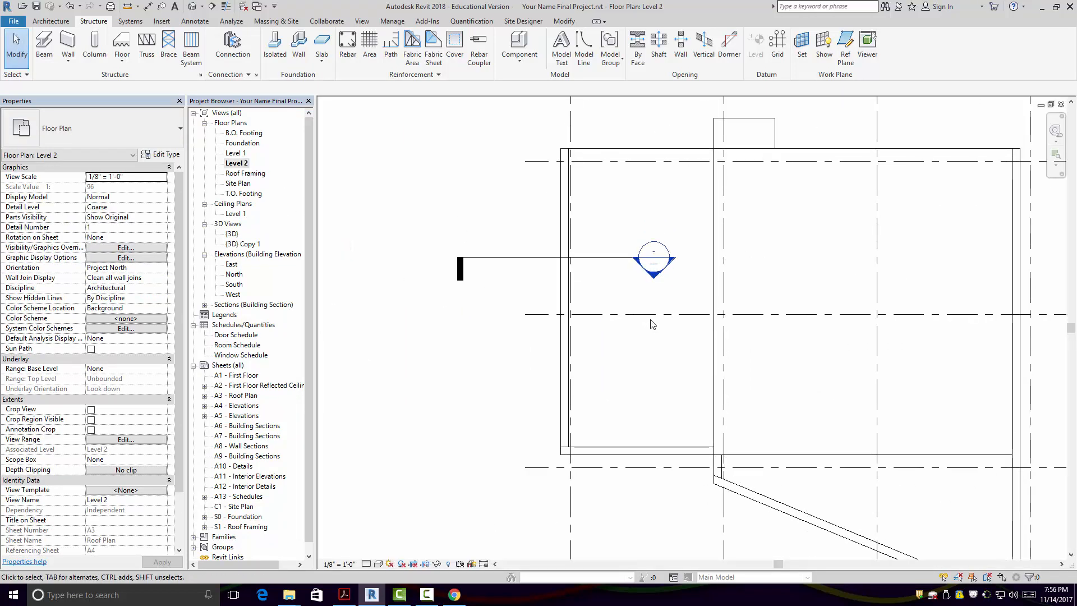
{"action": "scroll", "coordinate": [695, 379], "scroll_direction": "down", "scroll_amount": 2}
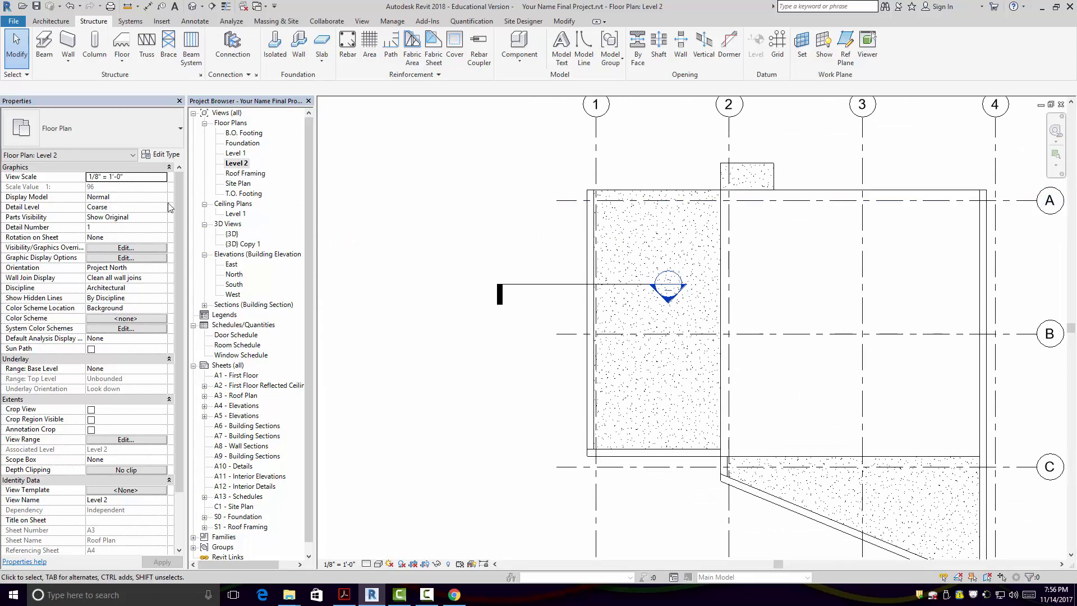
{"action": "right_click", "coordinate": [232, 165]}
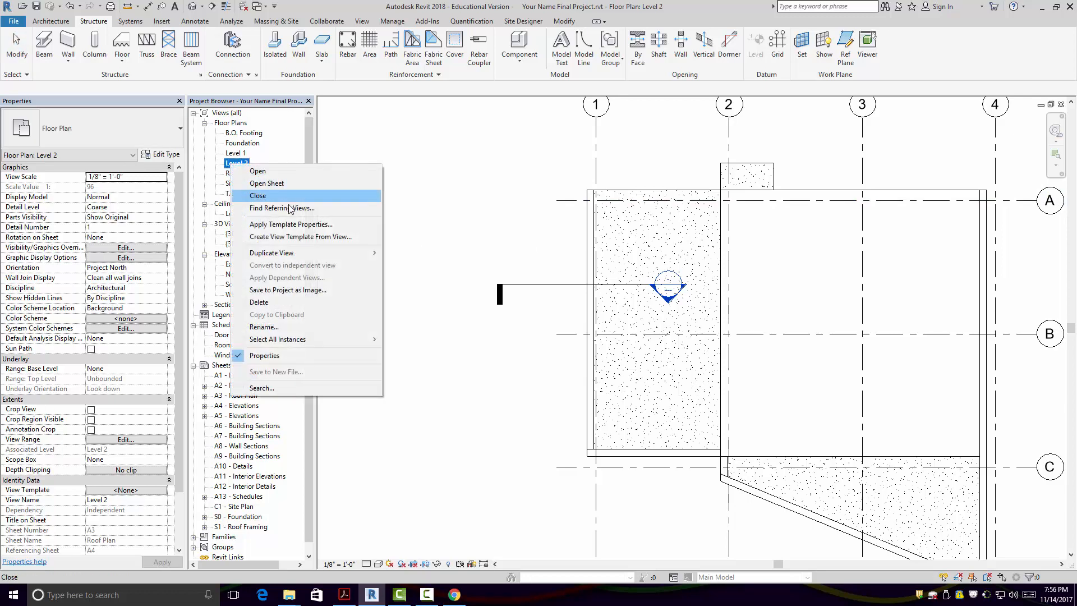
{"action": "mouse_move", "coordinate": [302, 256]}
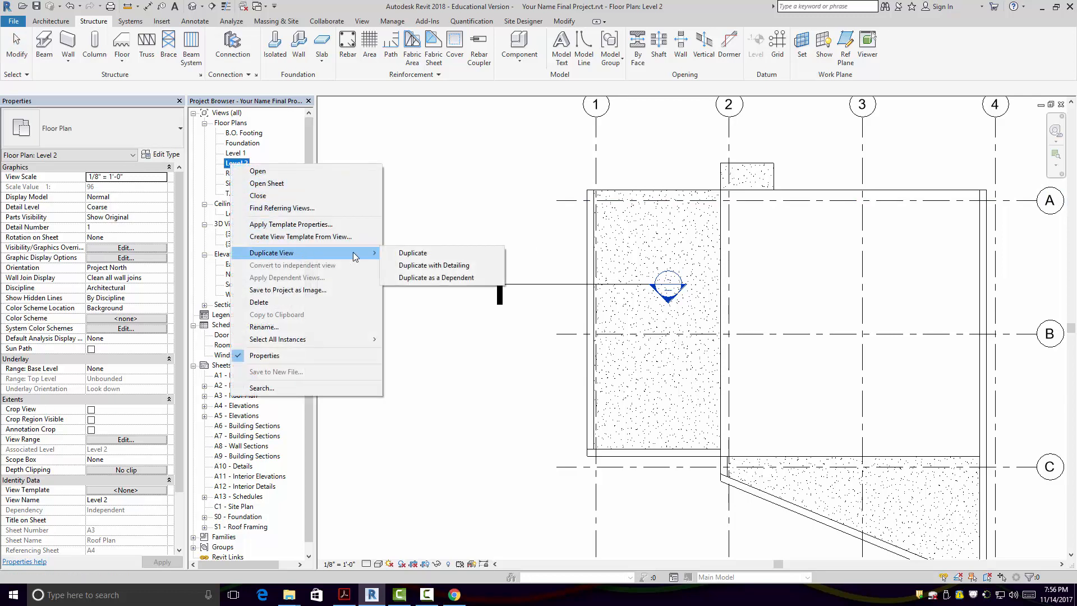
{"action": "left_click", "coordinate": [411, 253]}
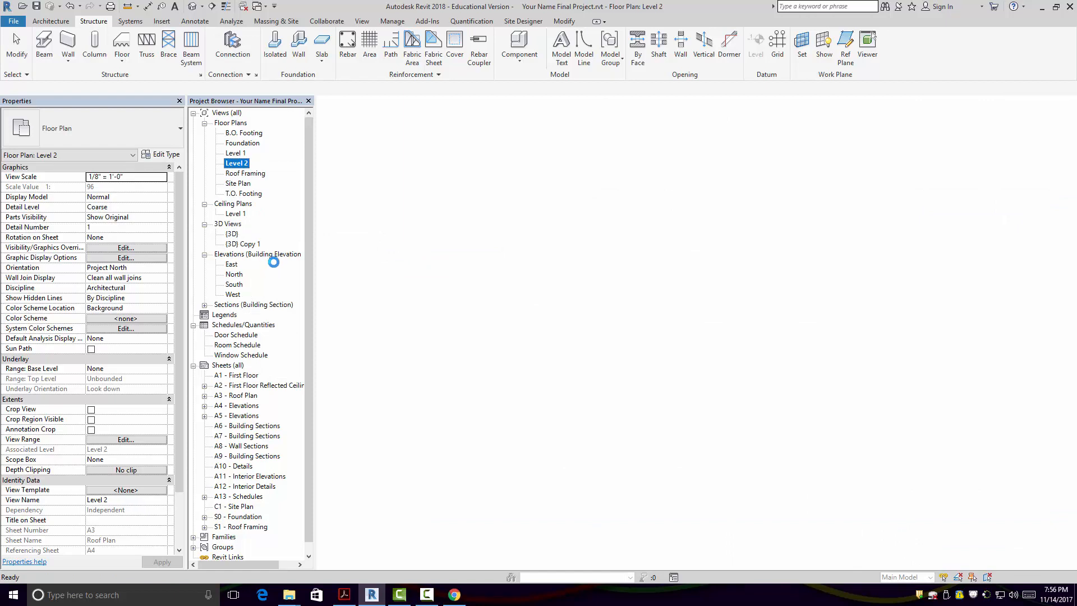
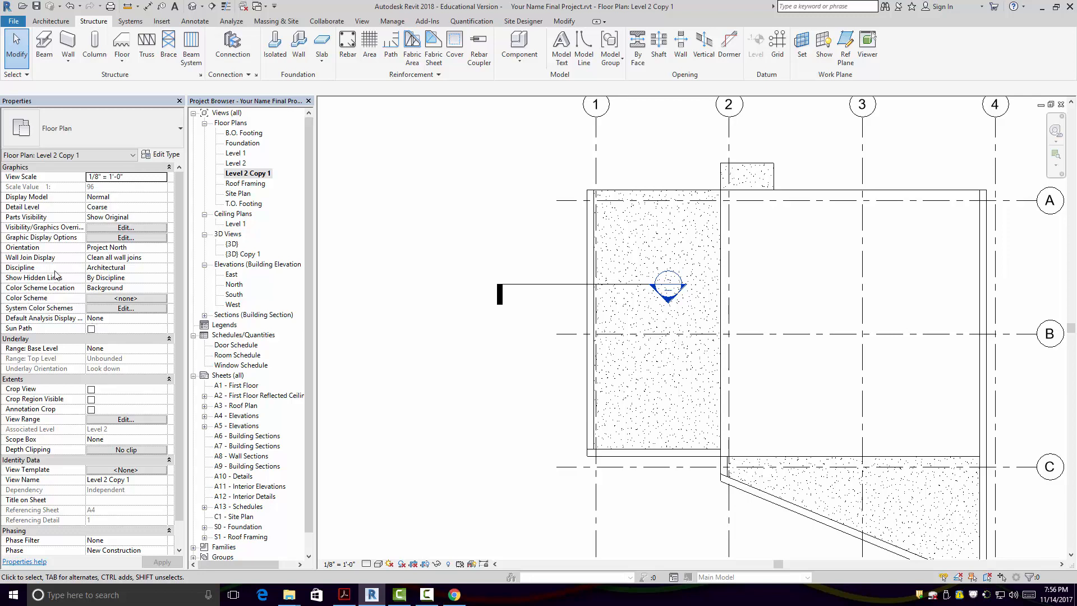
- Try the Structural discipline on the duplicated Level 2 plan and undo the change
{"action": "left_click", "coordinate": [112, 267]}
{"action": "left_click", "coordinate": [161, 268]}
{"action": "left_click", "coordinate": [135, 287]}
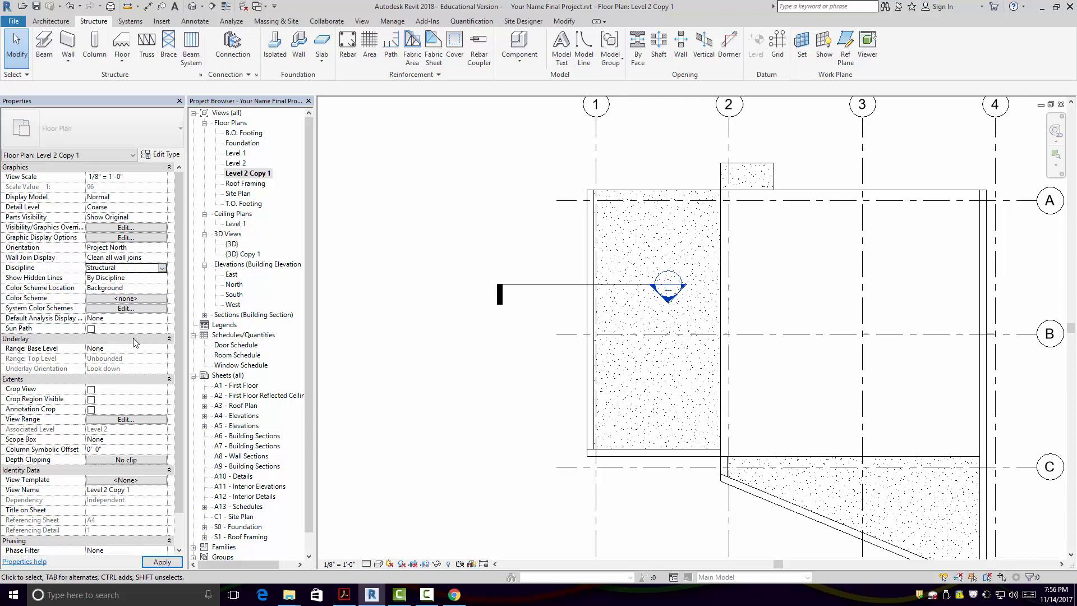
{"action": "left_click", "coordinate": [179, 561]}
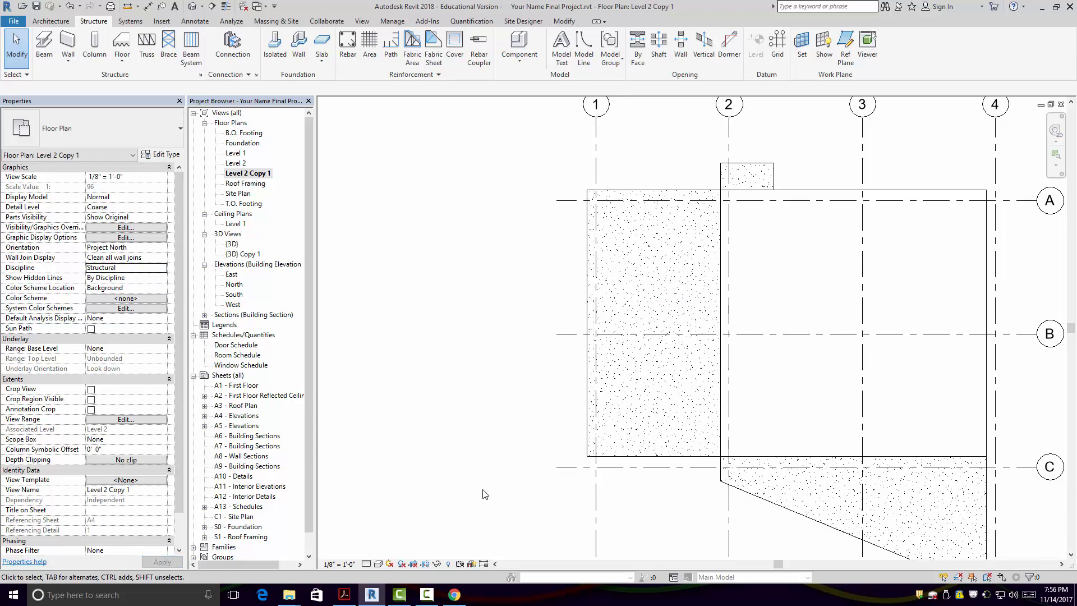
{"action": "left_click", "coordinate": [596, 423]}
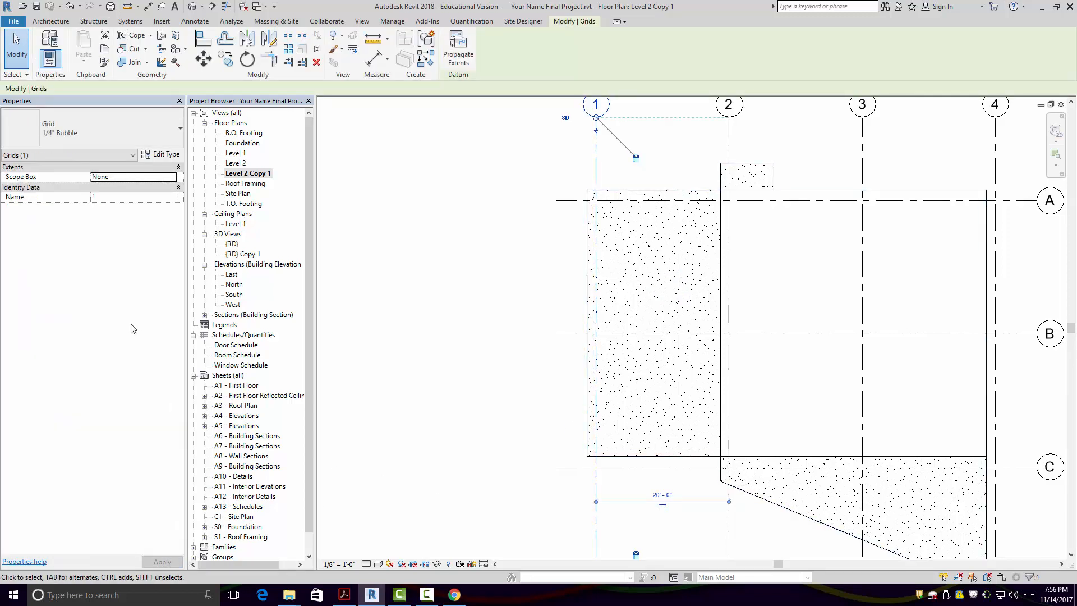
{"action": "left_click", "coordinate": [16, 42]}
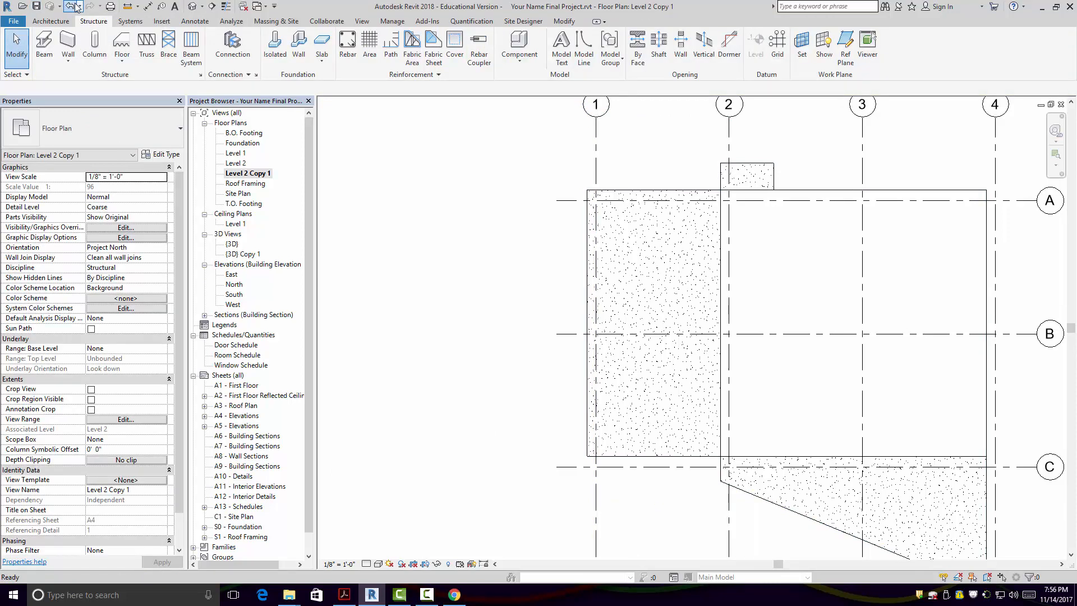
{"action": "left_click", "coordinate": [72, 6]}
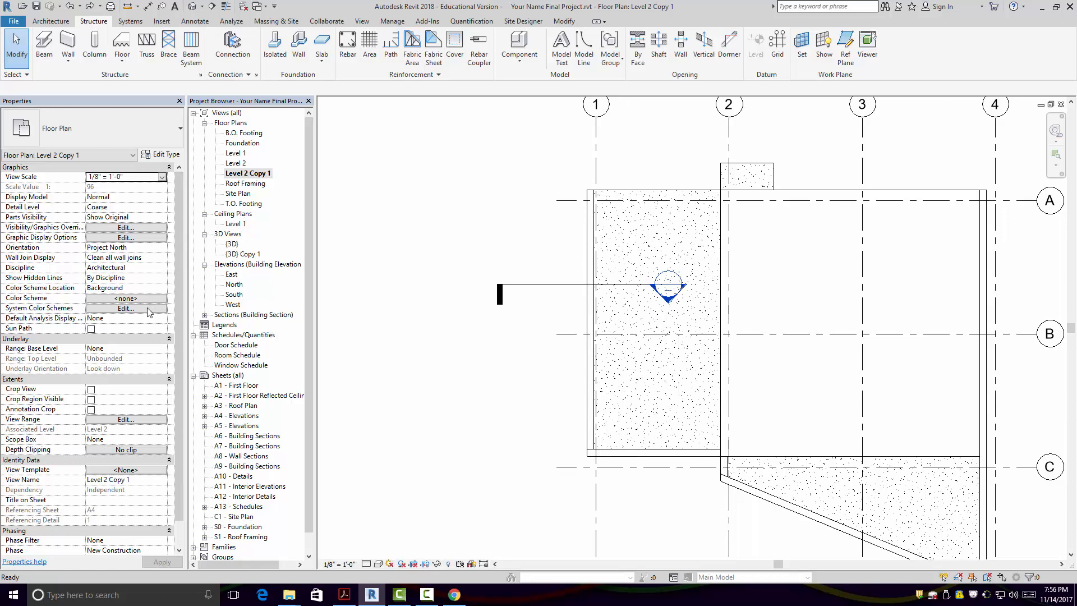
- Set the duplicated plan's view range with a 1' 0" cut plane offset and both bottom and view depth at Level Below (Level 1)
{"action": "left_click", "coordinate": [129, 419]}
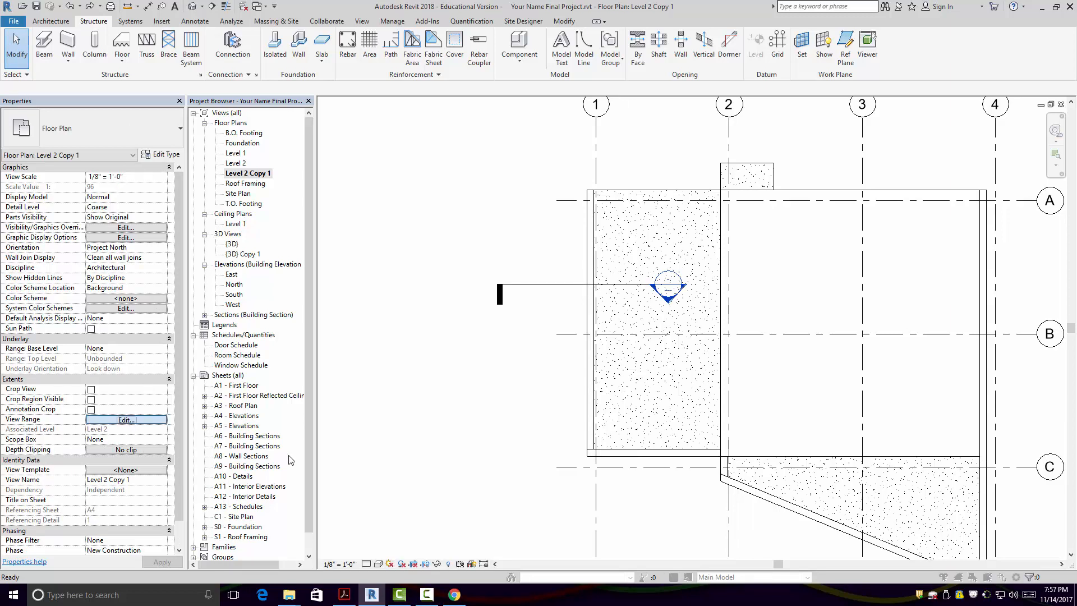
{"action": "left_click", "coordinate": [713, 286]}
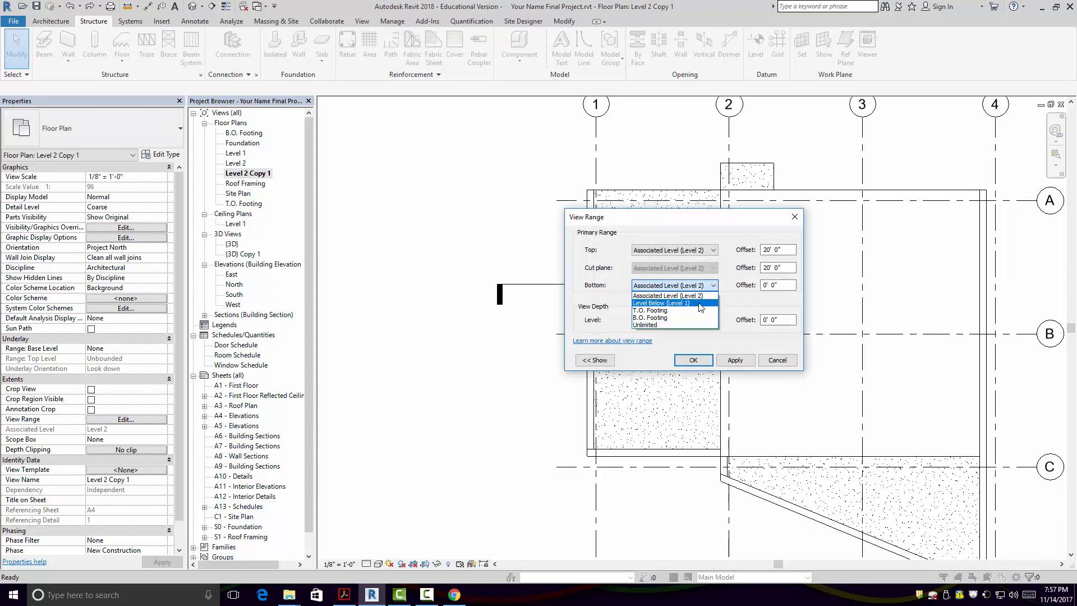
{"action": "left_click", "coordinate": [690, 303]}
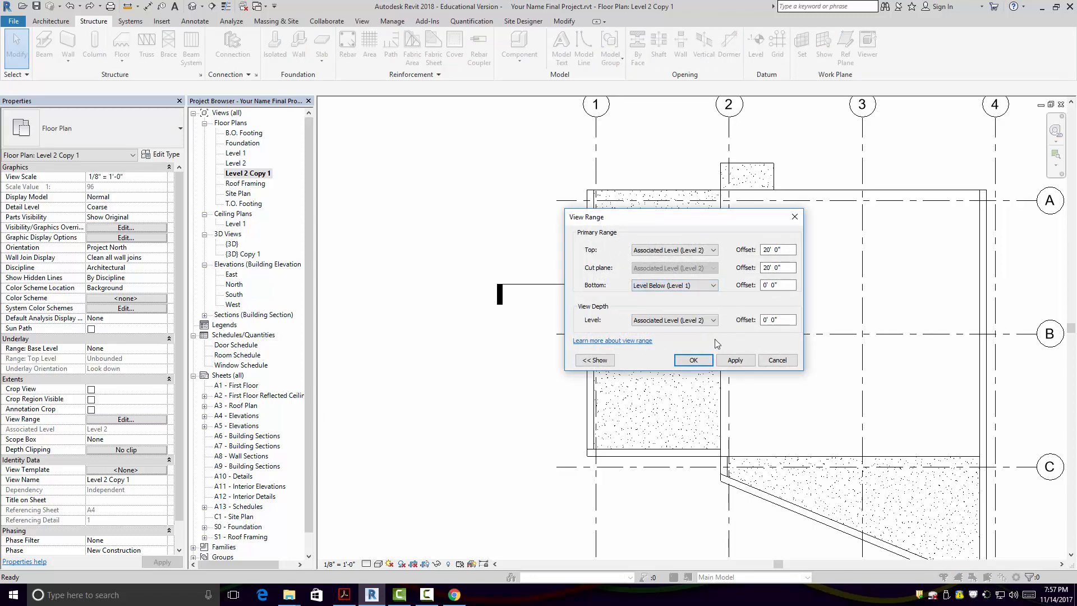
{"action": "left_click", "coordinate": [774, 269]}
{"action": "left_click", "coordinate": [693, 360]}
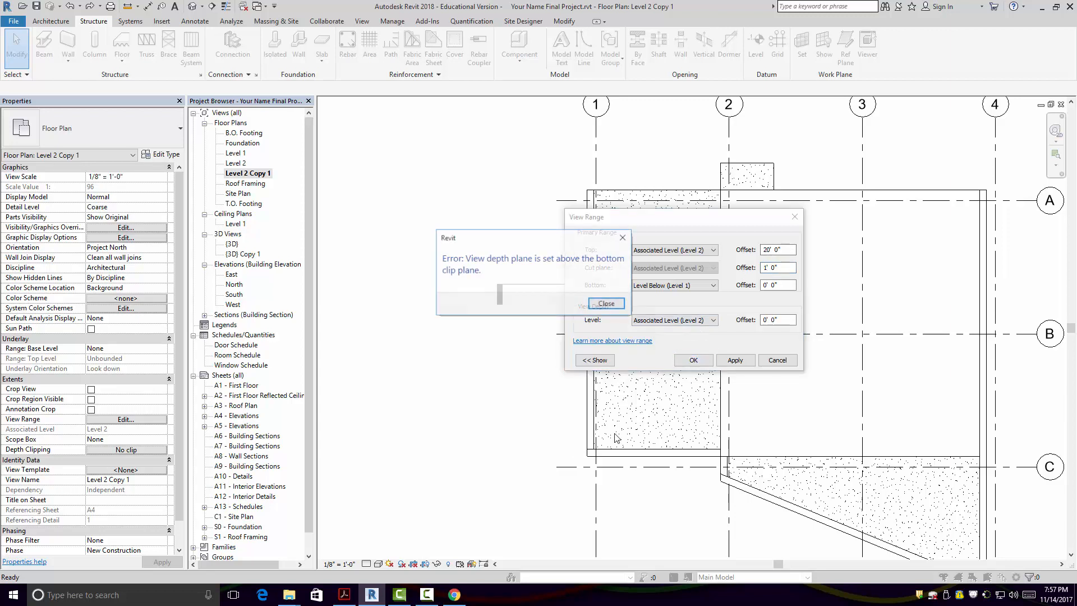
{"action": "left_click", "coordinate": [607, 303]}
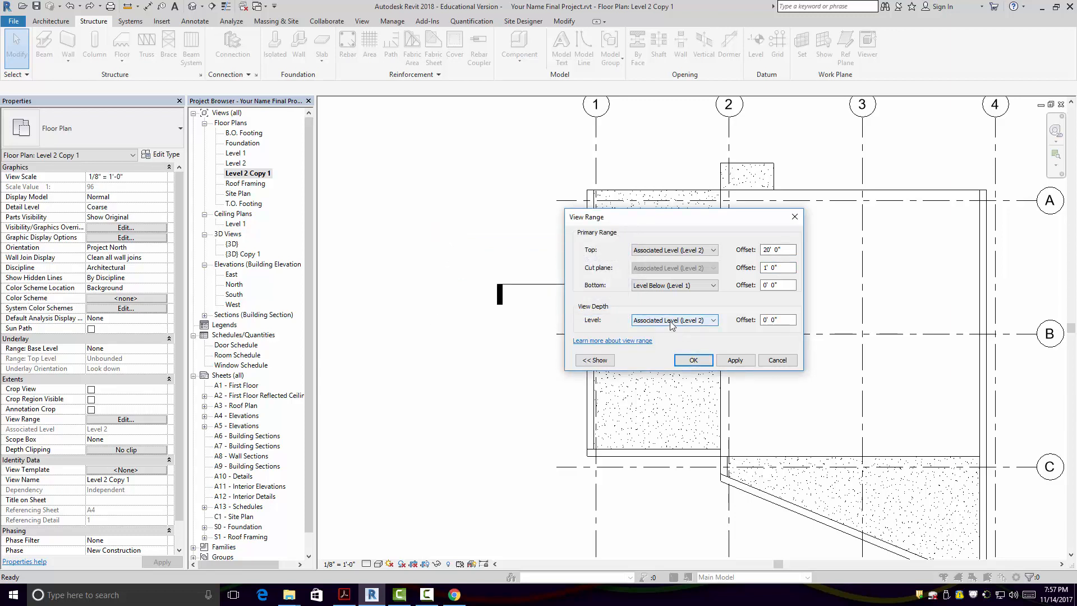
{"action": "left_click", "coordinate": [671, 324]}
{"action": "left_click", "coordinate": [673, 341]}
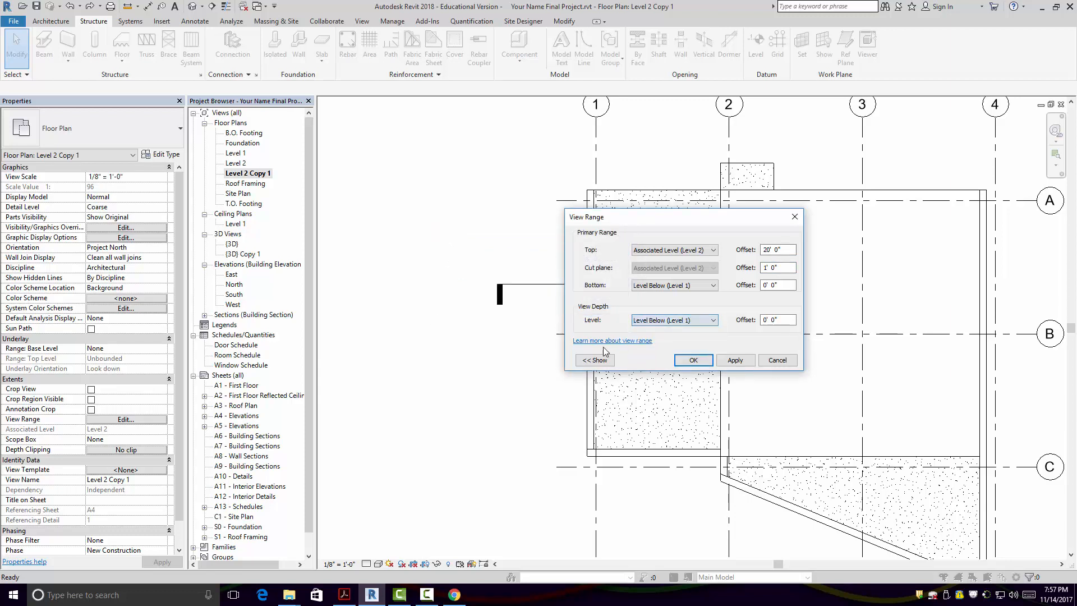
{"action": "left_click", "coordinate": [731, 363]}
{"action": "left_click", "coordinate": [693, 361]}
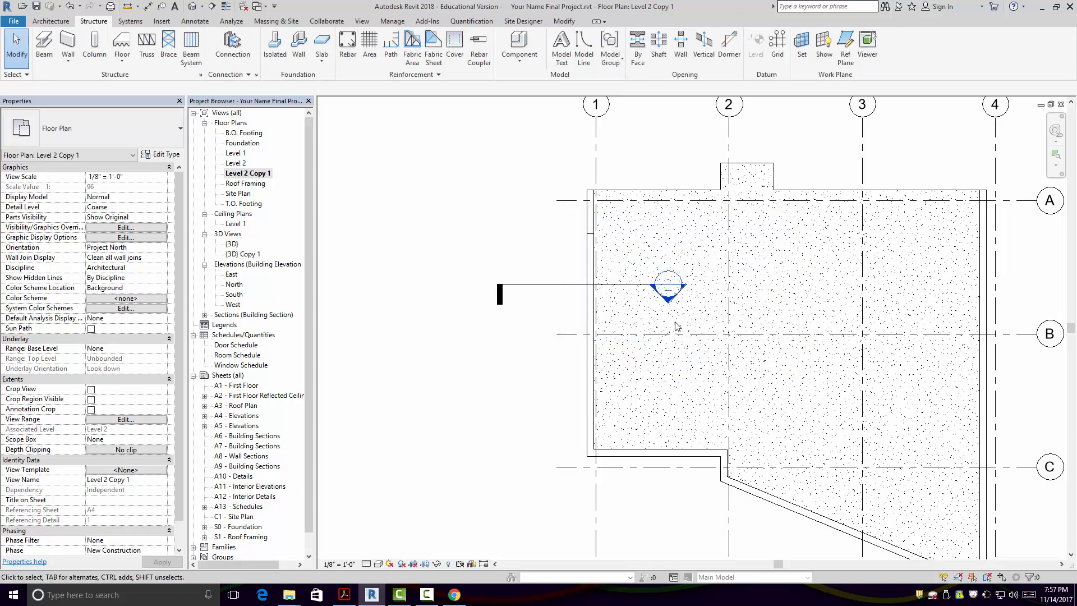
- Temporarily hide the 3" LW Concrete on 2" Metal Deck floor in the duplicated Level 2 plan
{"action": "middle_click_drag", "start_coordinate": [695, 345], "coordinate": [717, 371]}
{"action": "scroll", "coordinate": [690, 336], "scroll_direction": "up", "scroll_amount": 1}
{"action": "scroll", "coordinate": [666, 240], "scroll_direction": "up", "scroll_amount": 3}
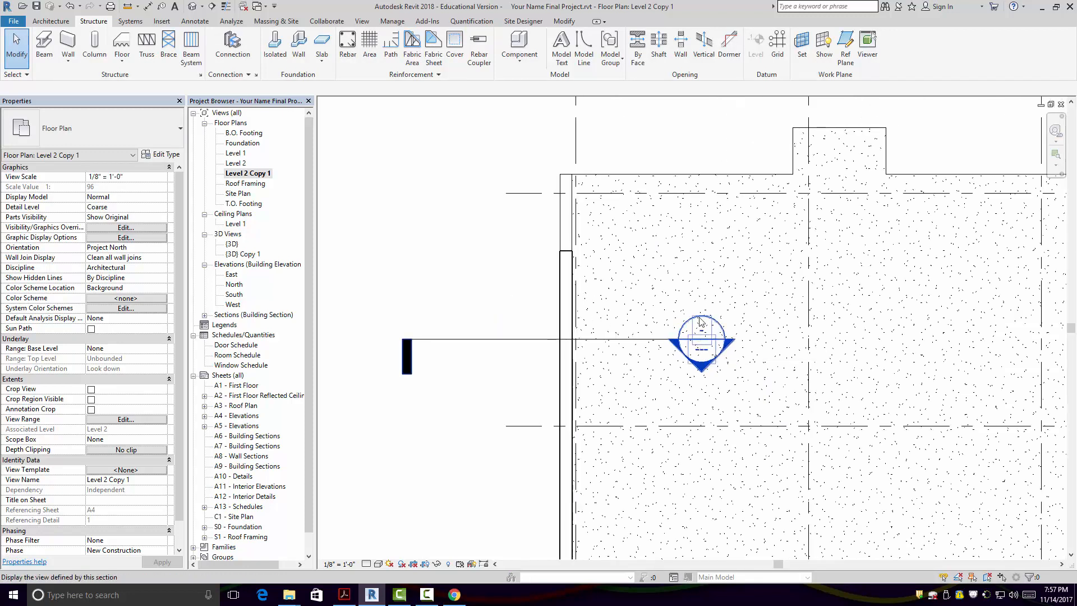
{"action": "left_click", "coordinate": [661, 178]}
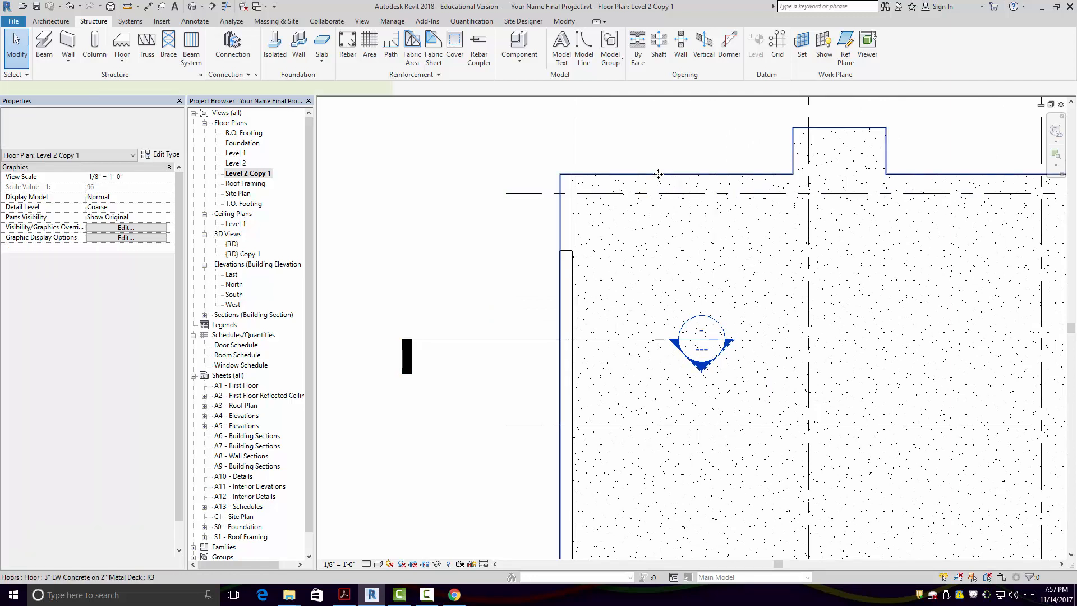
{"action": "scroll", "coordinate": [653, 185], "scroll_direction": "down", "scroll_amount": 1}
{"action": "mouse_move", "coordinate": [640, 225]}
{"action": "middle_mouse_down"}
{"action": "mouse_move", "coordinate": [635, 186]}
{"action": "mouse_move", "coordinate": [623, 212]}
{"action": "middle_mouse_up"}
{"action": "middle_click_drag", "start_coordinate": [626, 289], "coordinate": [562, 278]}
{"action": "scroll", "coordinate": [634, 258], "scroll_direction": "down", "scroll_amount": 2}
{"action": "scroll", "coordinate": [633, 258], "scroll_direction": "up", "scroll_amount": 3}
{"action": "scroll", "coordinate": [633, 256], "scroll_direction": "down", "scroll_amount": 1}
{"action": "left_click", "coordinate": [581, 166]}
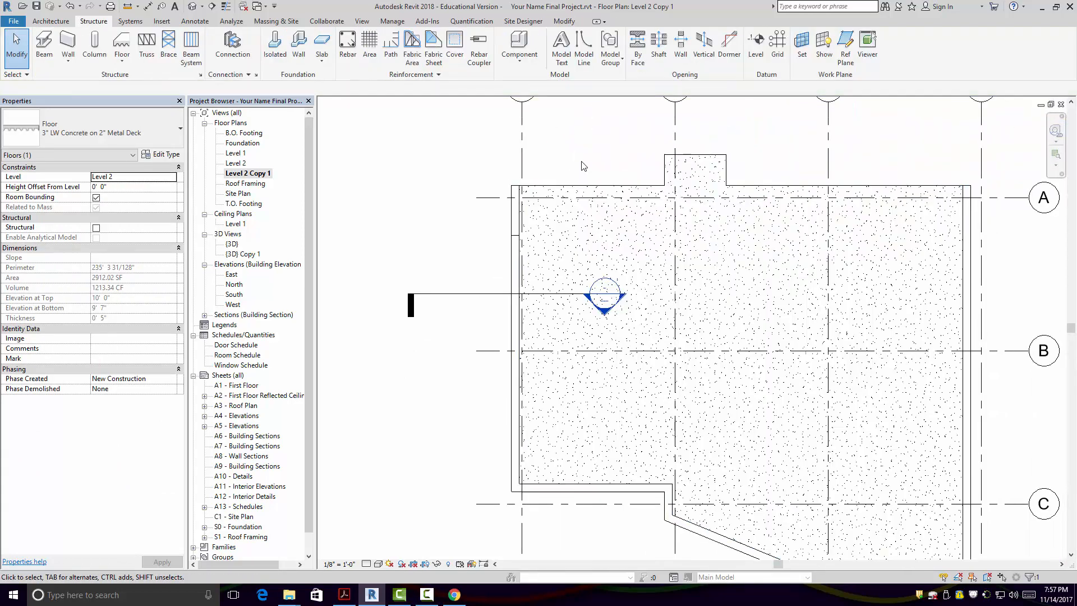
{"action": "left_click", "coordinate": [564, 209]}
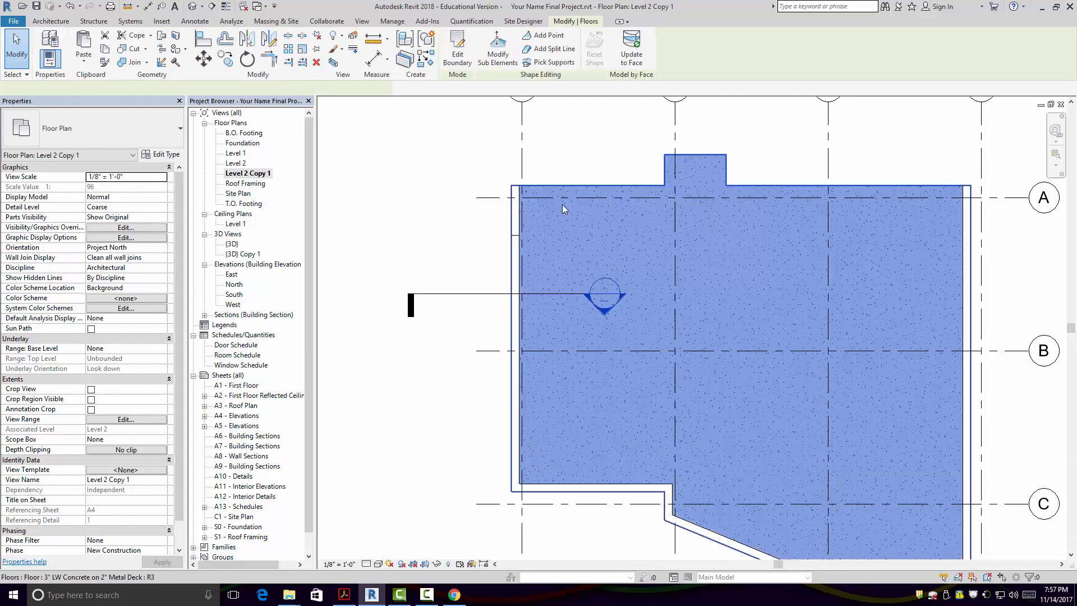
{"action": "left_click", "coordinate": [438, 563]}
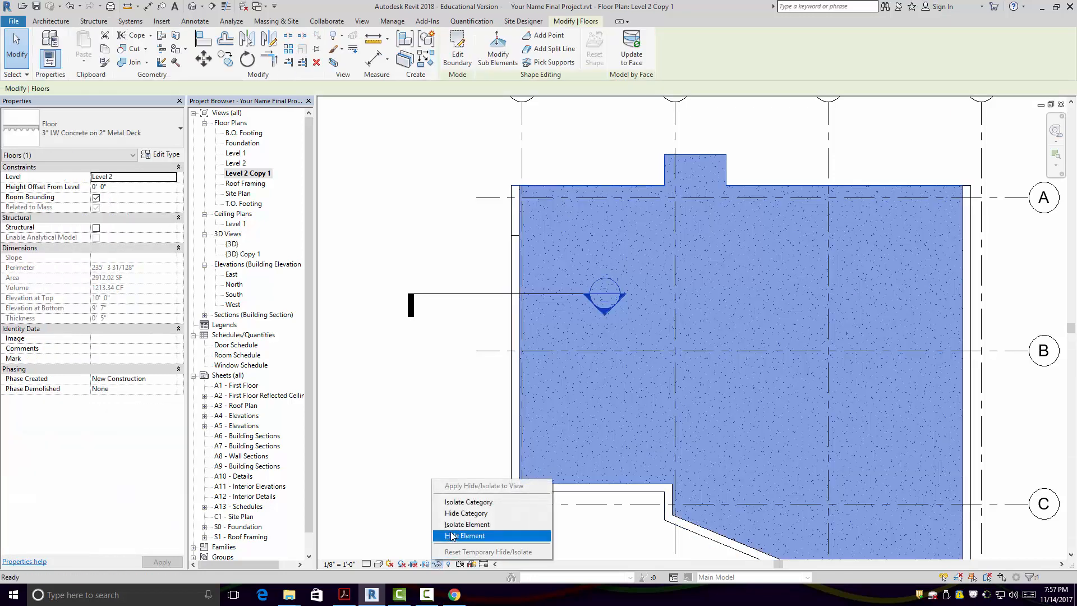
{"action": "left_click", "coordinate": [455, 534]}
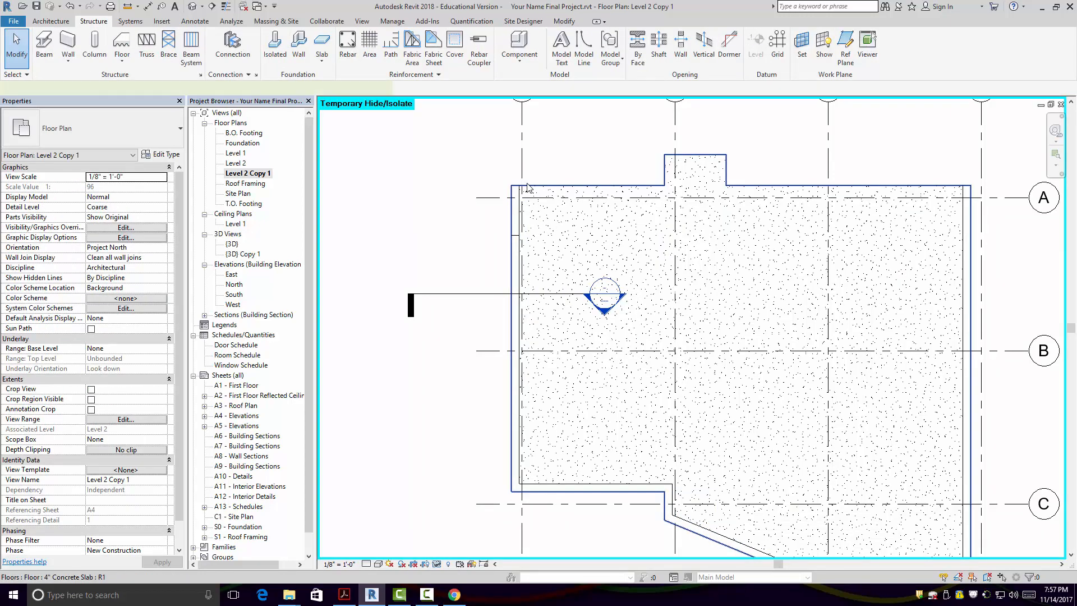
- Temporarily hide the 4" Concrete Slab floor in the duplicated Level 2 plan
{"action": "left_click", "coordinate": [530, 189]}
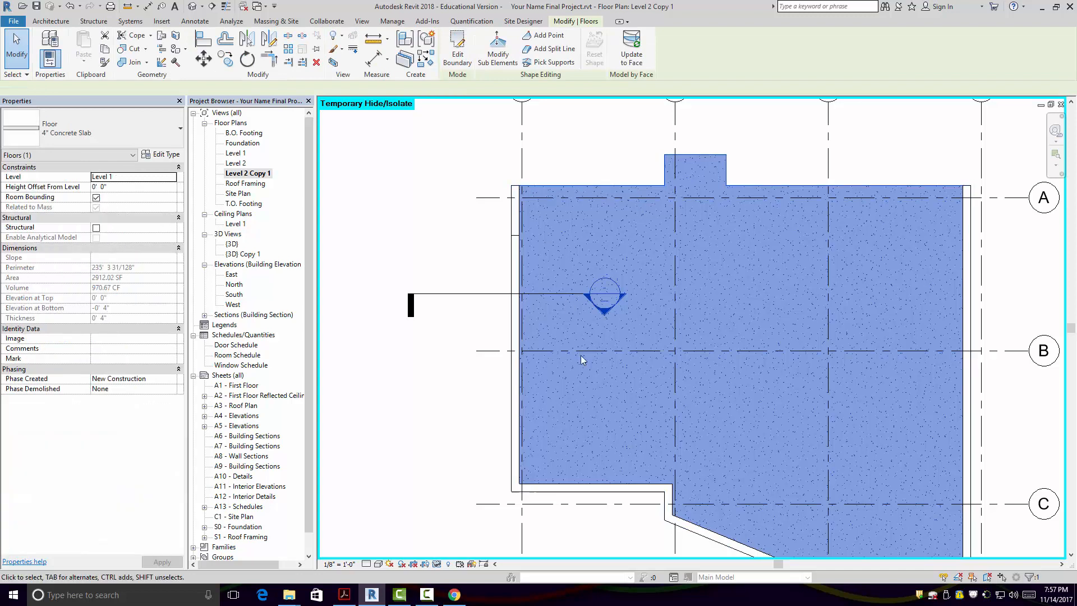
{"action": "left_click", "coordinate": [438, 564]}
{"action": "left_click", "coordinate": [471, 533]}
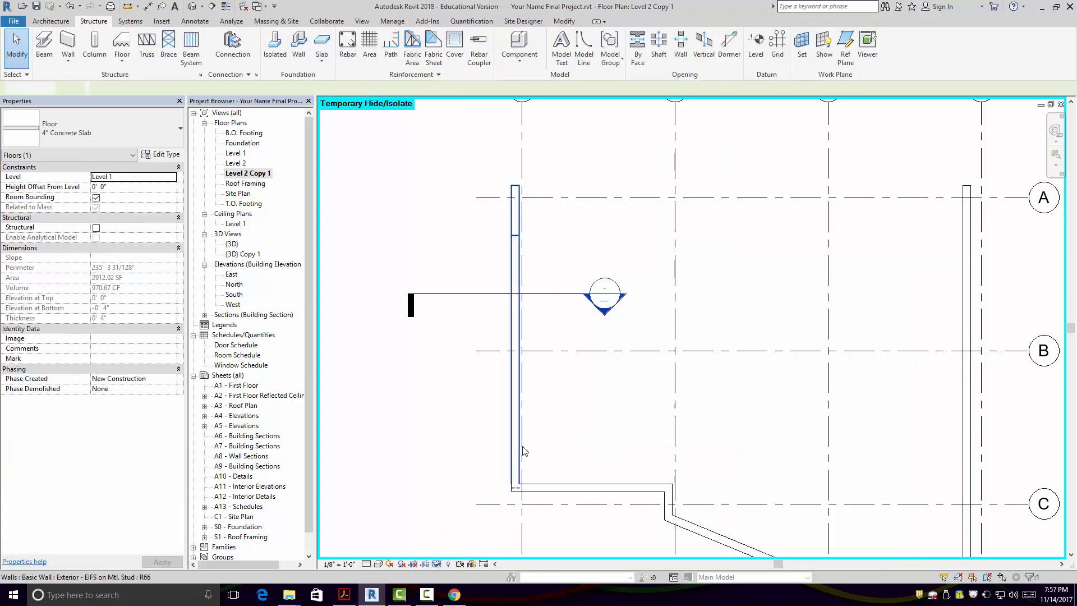
{"action": "middle_click_drag", "start_coordinate": [545, 321], "coordinate": [582, 378]}
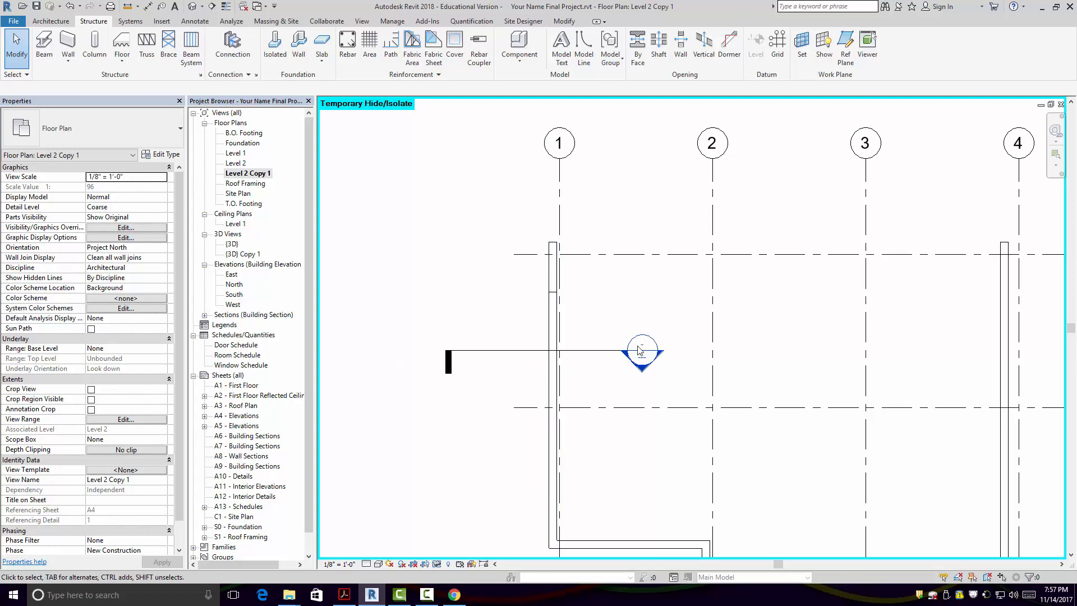
{"action": "scroll", "coordinate": [610, 279], "scroll_direction": "up", "scroll_amount": 1}
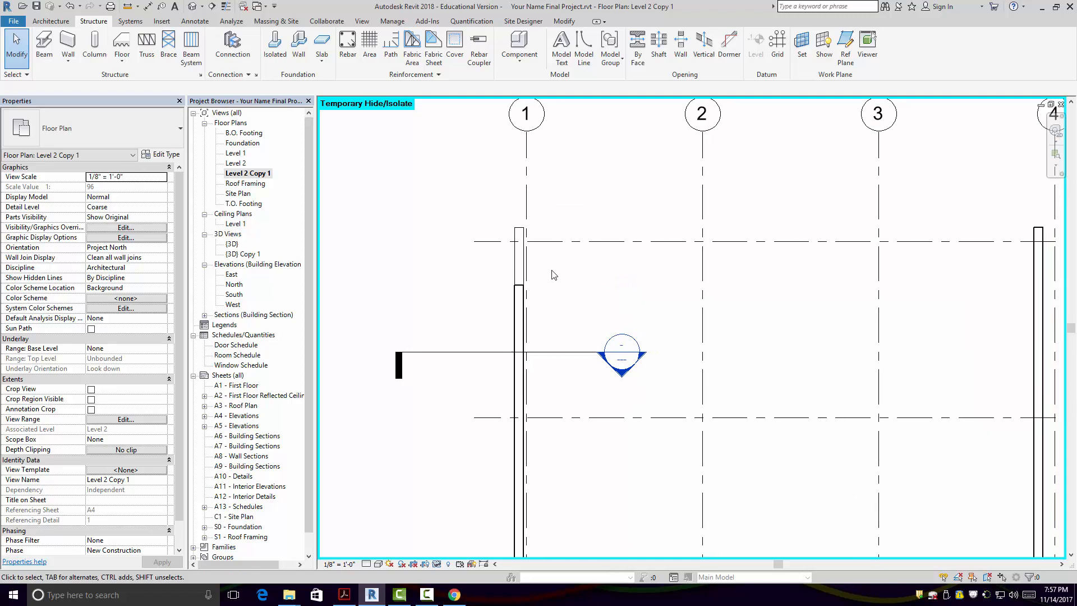
- Assign the JWB 1 Framing Plan view template to the duplicated Level 2 plan
{"action": "left_click", "coordinate": [254, 174]}
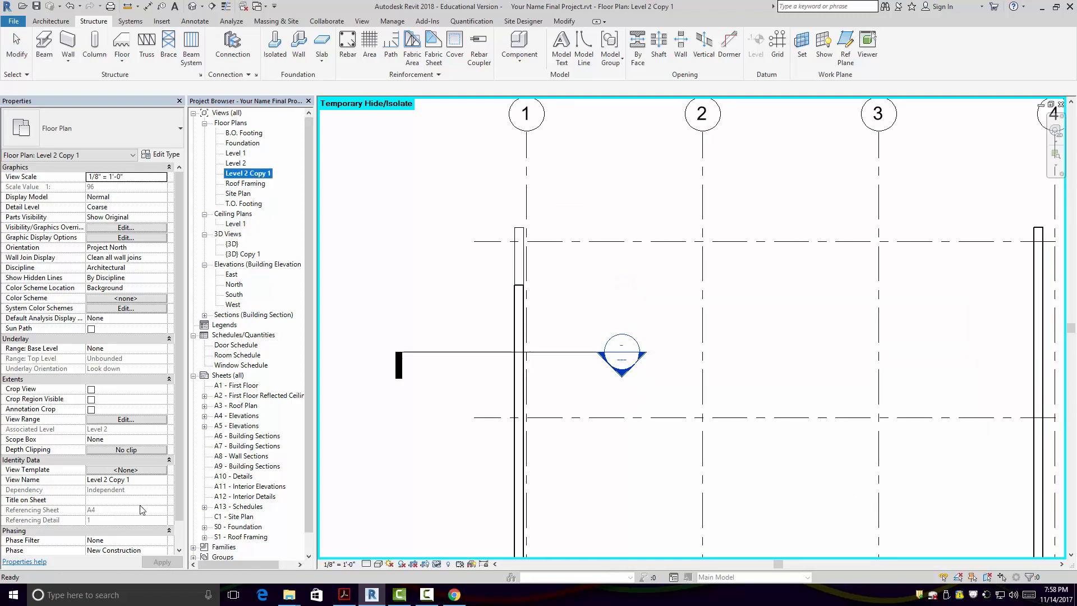
{"action": "left_click_drag", "start_coordinate": [180, 491], "coordinate": [137, 452]}
{"action": "left_click", "coordinate": [345, 315]}
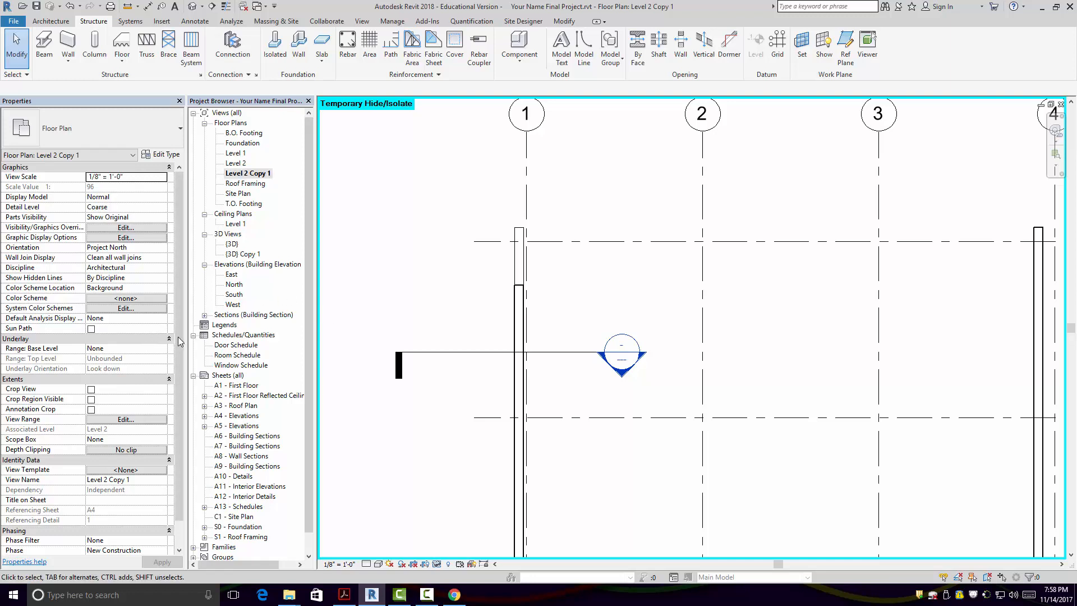
{"action": "left_click_drag", "start_coordinate": [180, 341], "coordinate": [179, 410]}
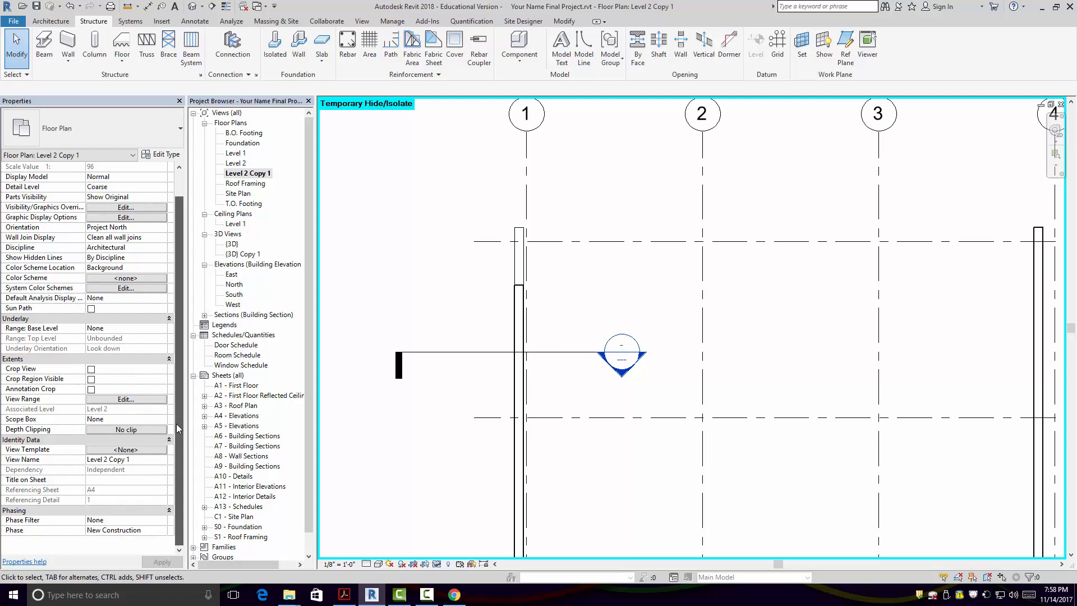
{"action": "left_click_drag", "start_coordinate": [181, 424], "coordinate": [185, 332]}
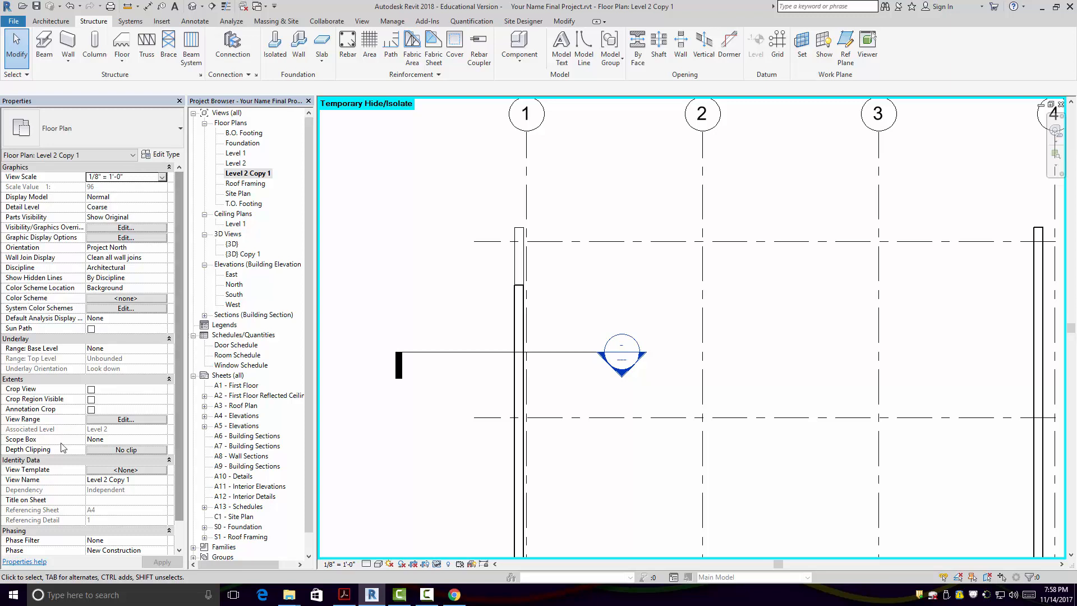
{"action": "left_click", "coordinate": [121, 470]}
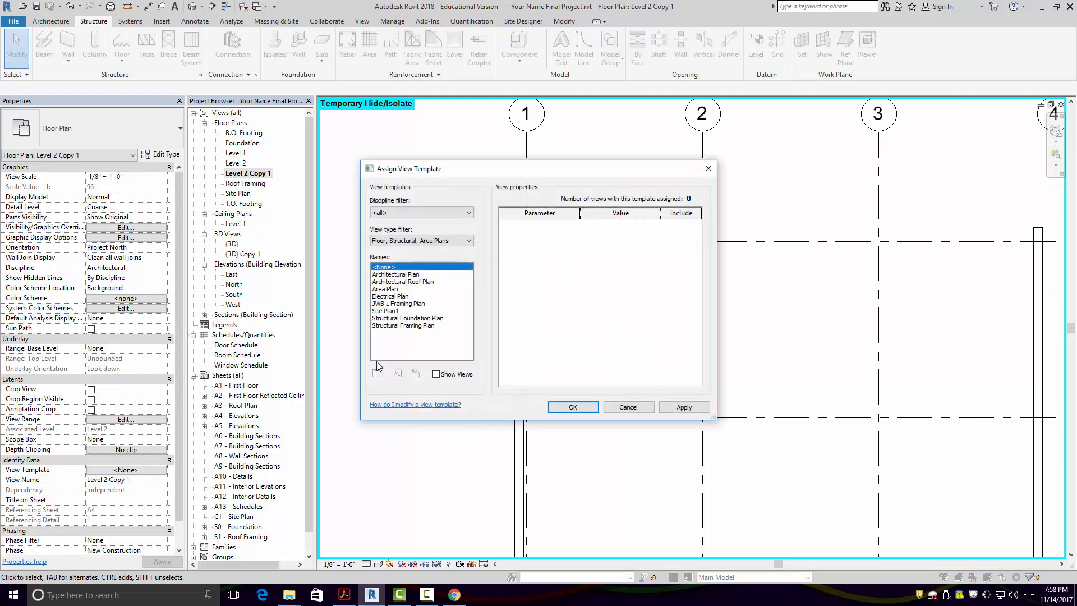
{"action": "left_click", "coordinate": [418, 304]}
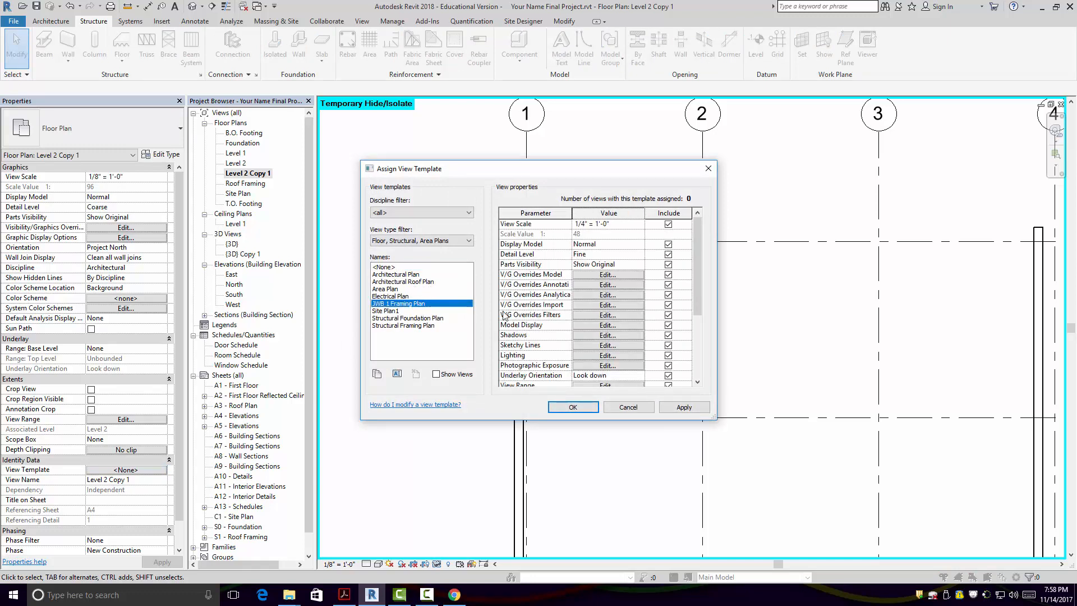
{"action": "left_click", "coordinate": [662, 408]}
{"action": "left_click", "coordinate": [573, 408]}
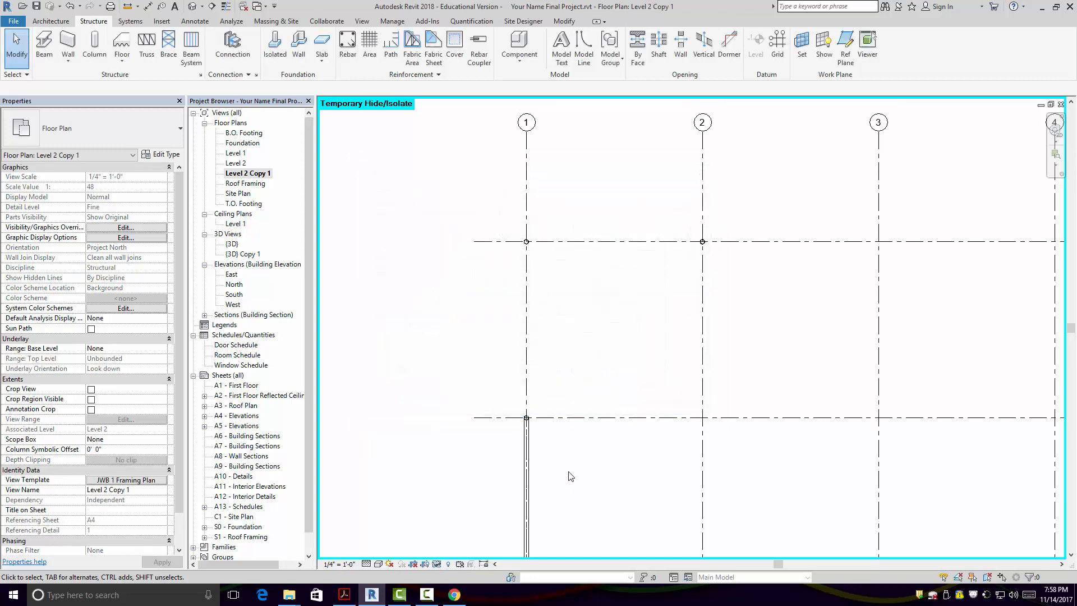
- Reset the temporary hide/isolate in the duplicated Level 2 plan to bring back the hidden floors
{"action": "scroll", "coordinate": [589, 473], "scroll_direction": "down", "scroll_amount": 3}
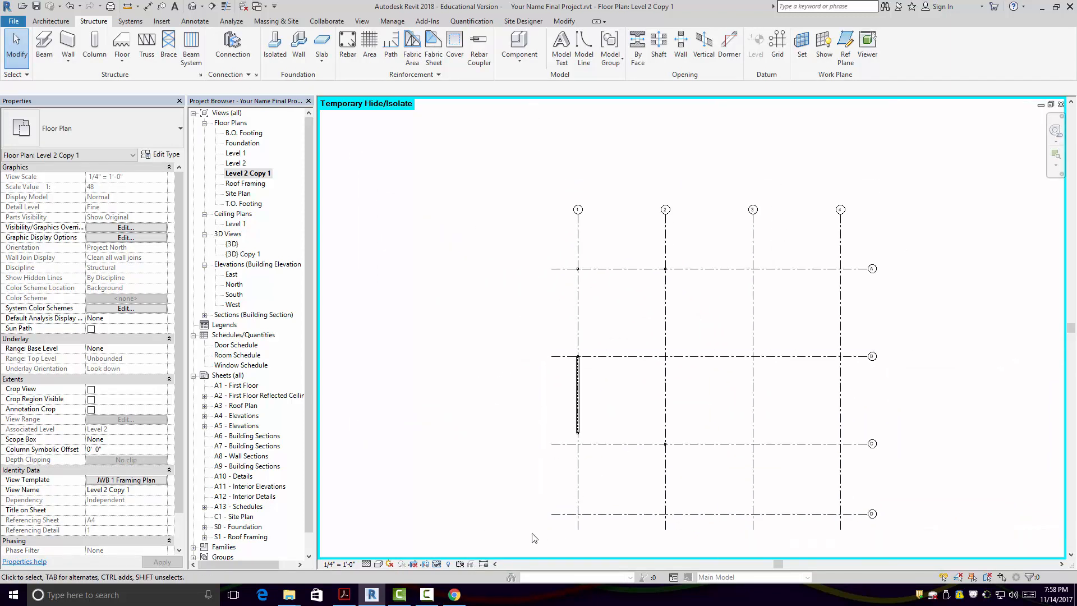
{"action": "left_click", "coordinate": [436, 564]}
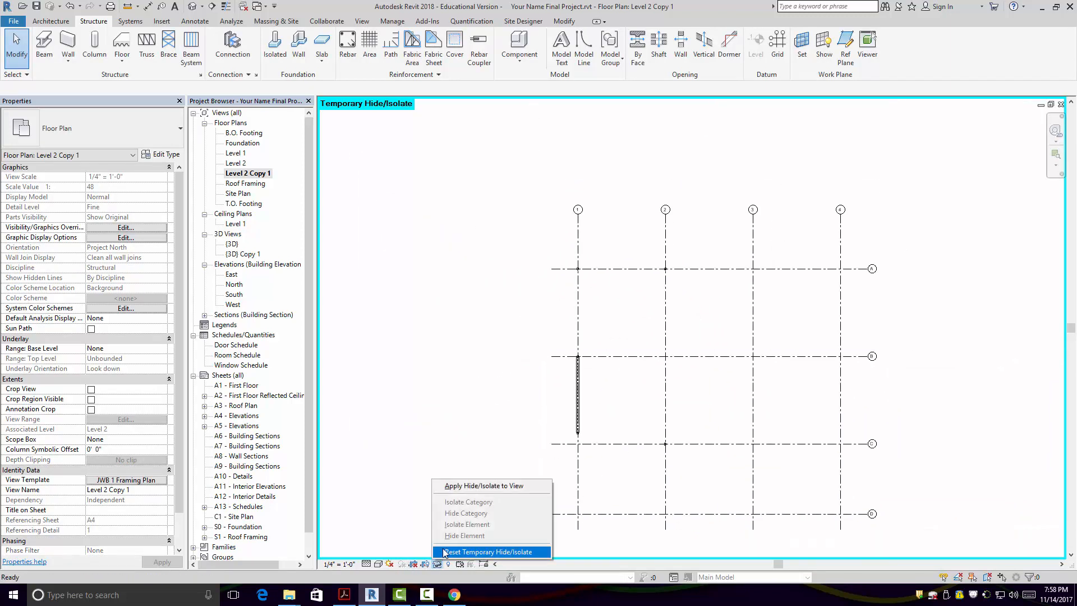
{"action": "left_click", "coordinate": [445, 552]}
{"action": "scroll", "coordinate": [652, 477], "scroll_direction": "up", "scroll_amount": 3}
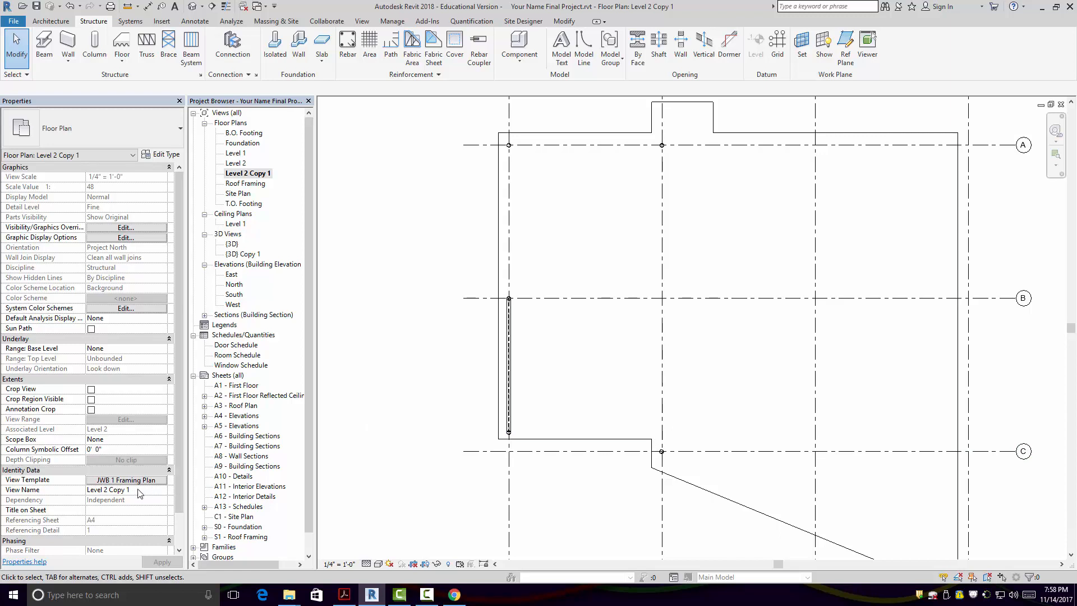
- Select the W12X26 beam along grid 1 between grids B and C and examine its properties
{"action": "scroll", "coordinate": [537, 323], "scroll_direction": "up", "scroll_amount": 3}
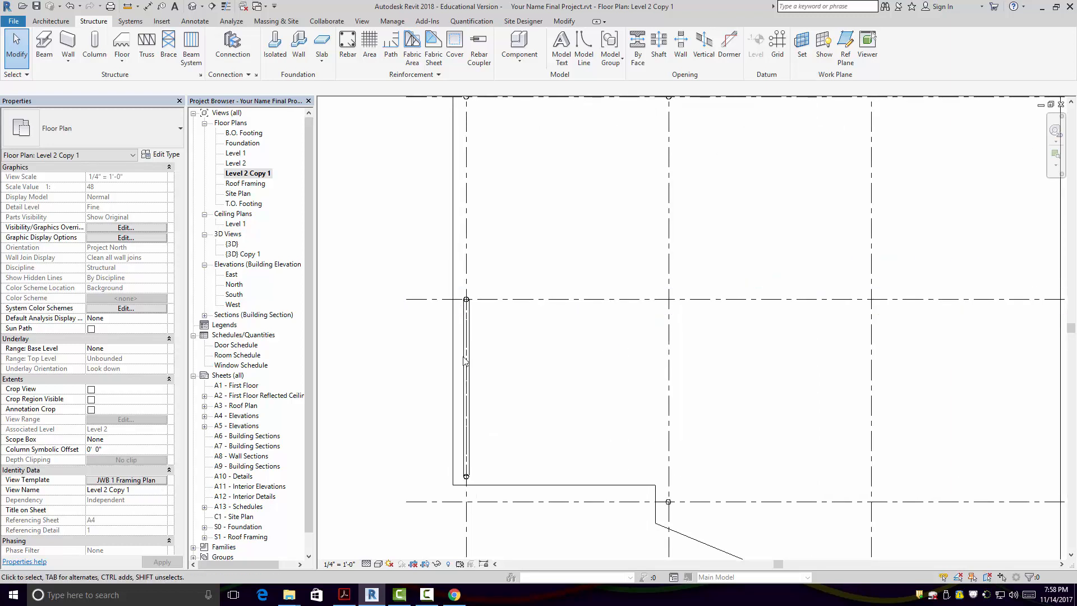
{"action": "middle_click_drag", "start_coordinate": [464, 348], "coordinate": [577, 233]}
{"action": "middle_click_drag", "start_coordinate": [577, 272], "coordinate": [590, 327]}
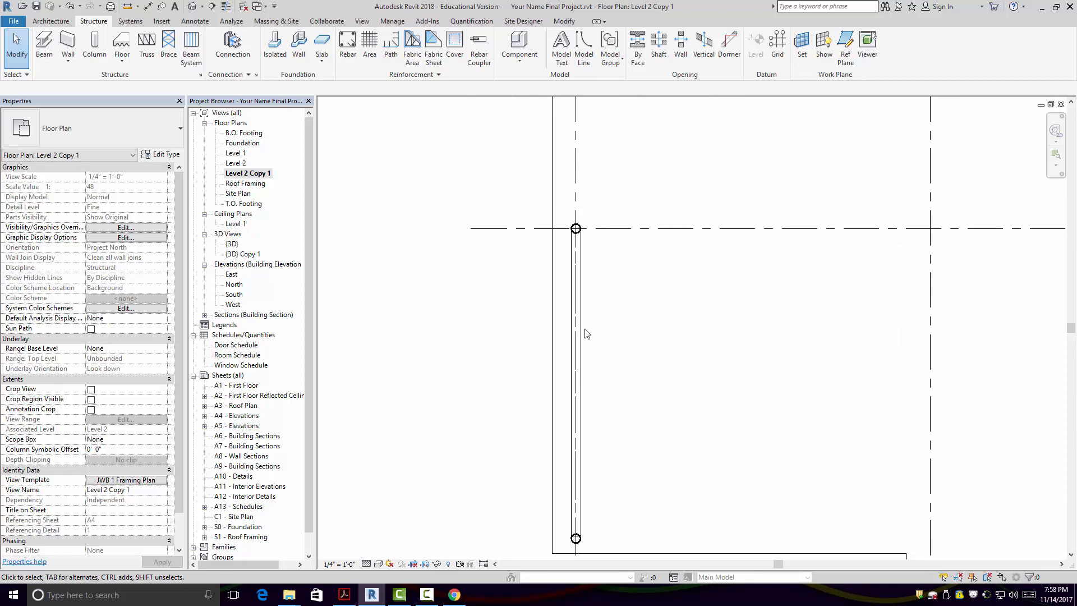
{"action": "left_click", "coordinate": [582, 330]}
{"action": "middle_click_drag", "start_coordinate": [603, 331], "coordinate": [621, 408]}
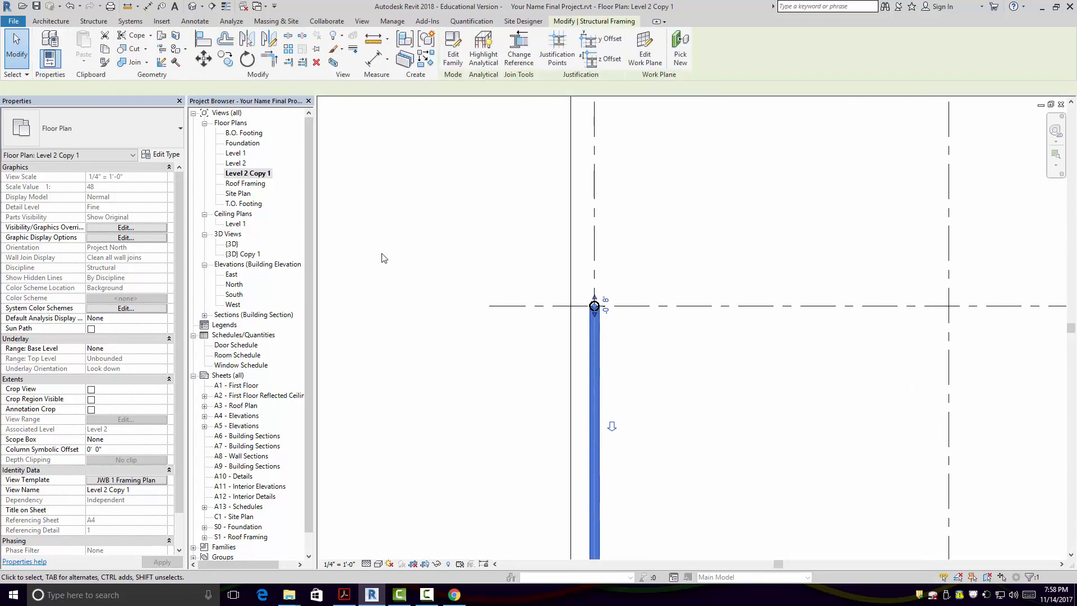
{"action": "middle_click_drag", "start_coordinate": [664, 262], "coordinate": [639, 336]}
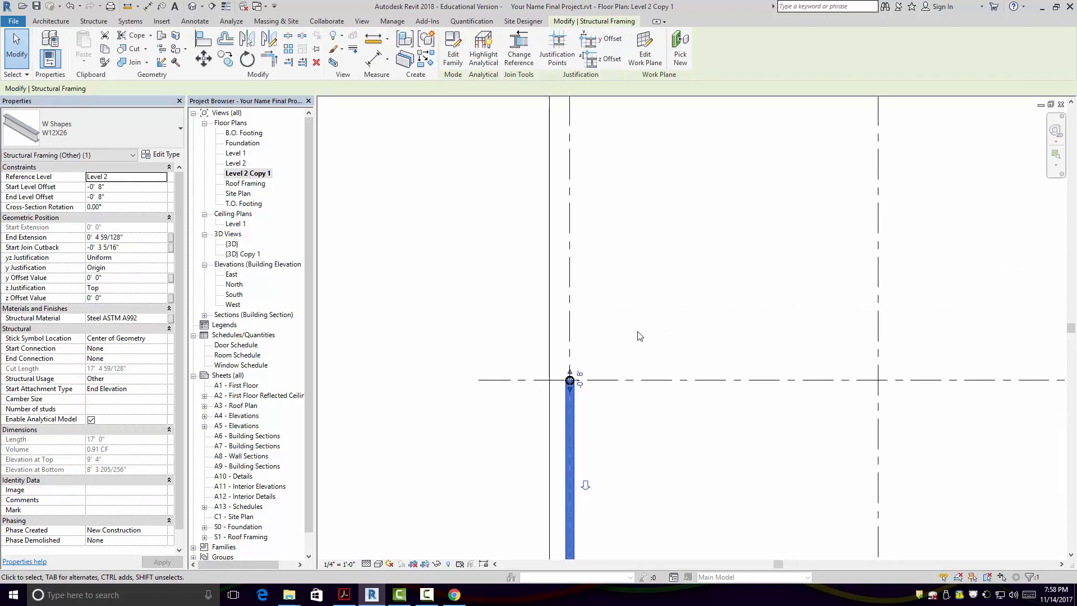
{"action": "scroll", "coordinate": [640, 335], "scroll_direction": "down", "scroll_amount": 2}
{"action": "middle_click_drag", "start_coordinate": [797, 390], "coordinate": [664, 319]}
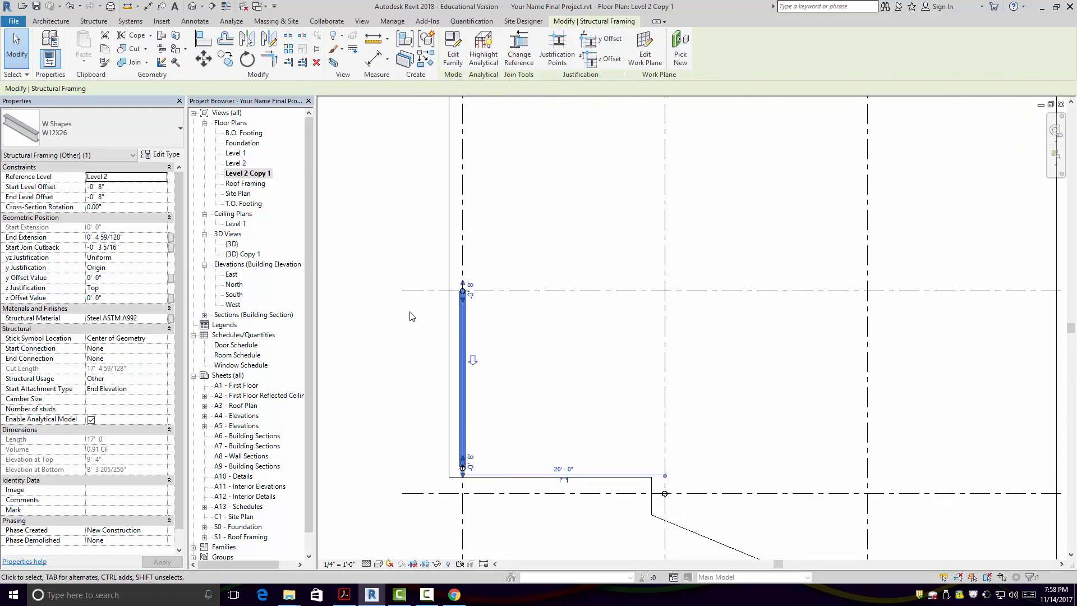
- Examine the properties of the two Pipe6STD columns at the ends of the grid 1 beam
{"action": "scroll", "coordinate": [410, 312], "scroll_direction": "up", "scroll_amount": 2}
{"action": "left_click", "coordinate": [544, 300]}
{"action": "scroll", "coordinate": [532, 300], "scroll_direction": "up", "scroll_amount": 2}
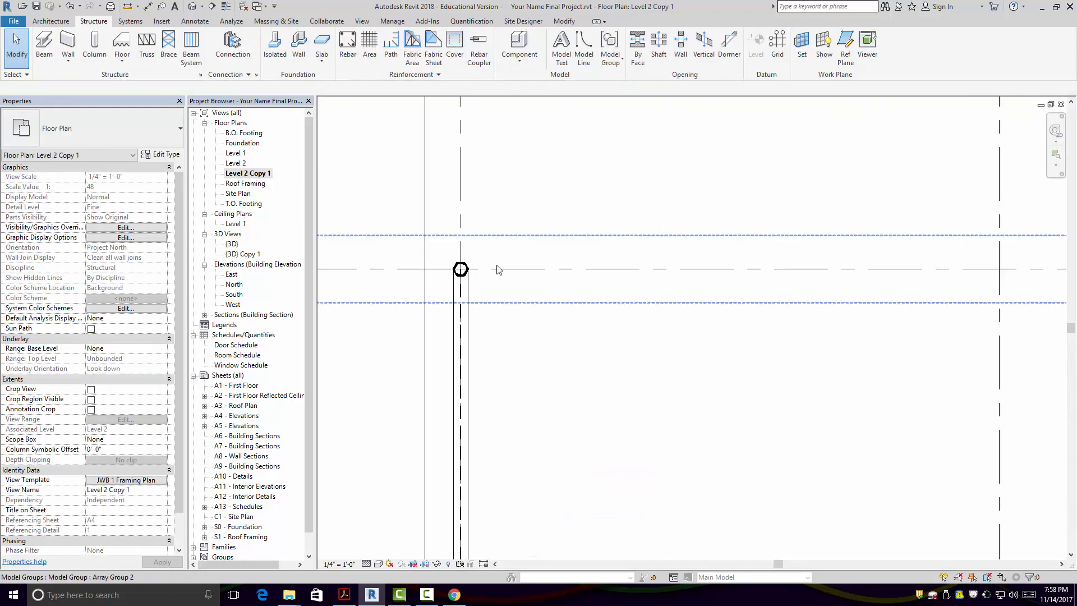
{"action": "left_click", "coordinate": [461, 269]}
{"action": "scroll", "coordinate": [520, 294], "scroll_direction": "down", "scroll_amount": 4}
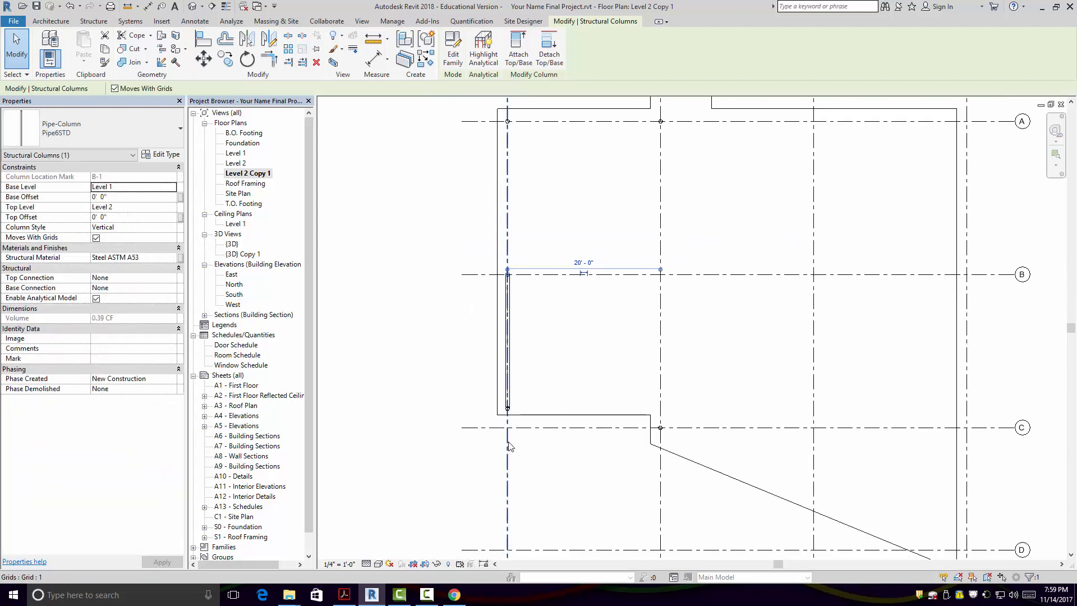
{"action": "scroll", "coordinate": [508, 415], "scroll_direction": "up", "scroll_amount": 3}
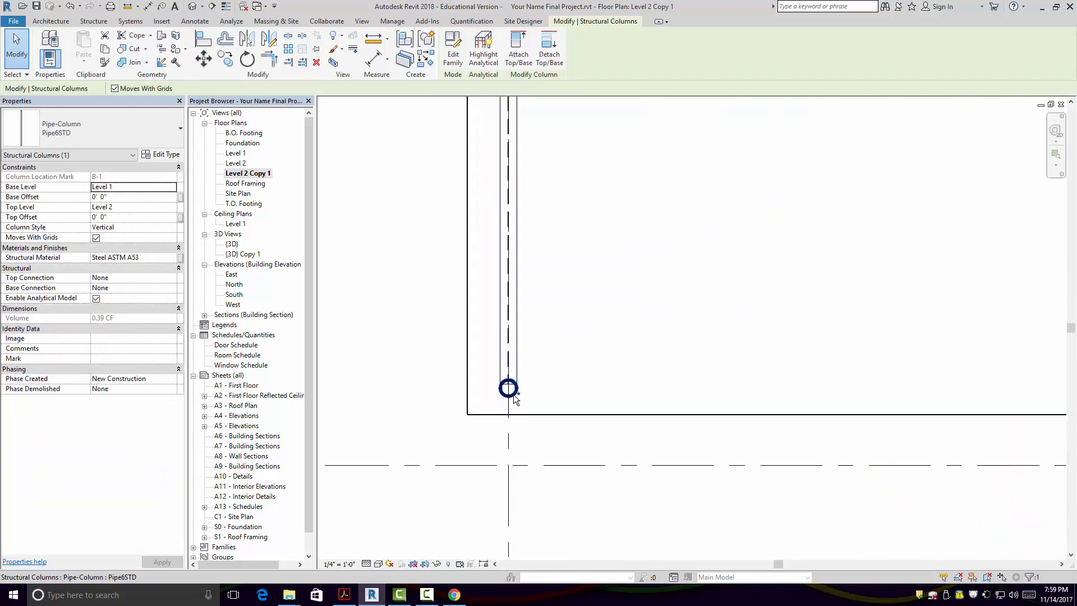
{"action": "left_click", "coordinate": [510, 397], "text": "ctrl"}
{"action": "scroll", "coordinate": [603, 405], "scroll_direction": "down", "scroll_amount": 2}
{"action": "scroll", "coordinate": [632, 389], "scroll_direction": "down", "scroll_amount": 1}
{"action": "middle_click_drag", "start_coordinate": [632, 389], "coordinate": [600, 450]}
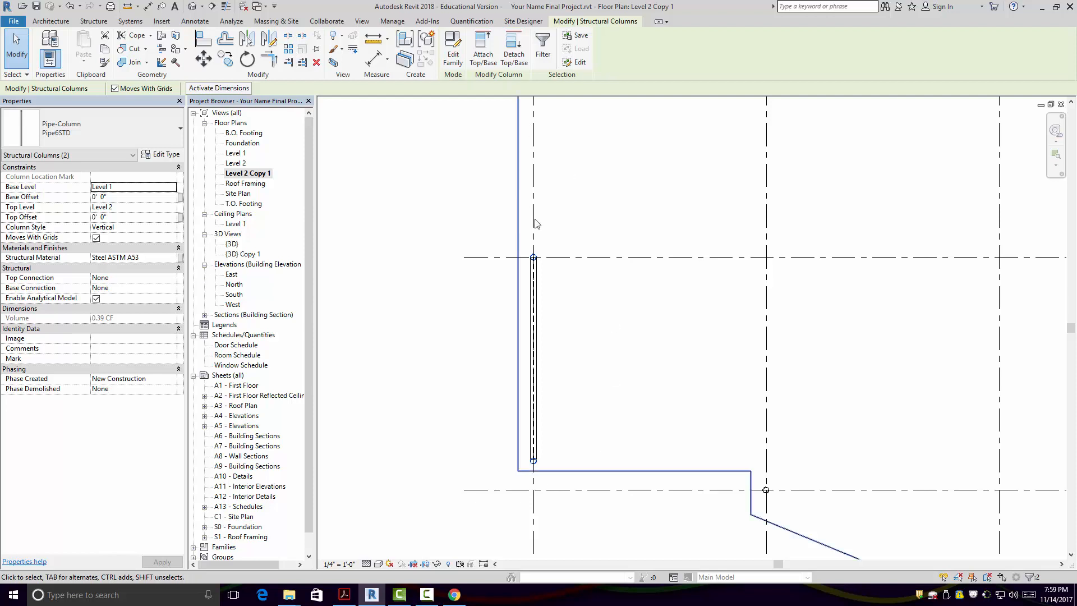
{"action": "left_click", "coordinate": [577, 289]}
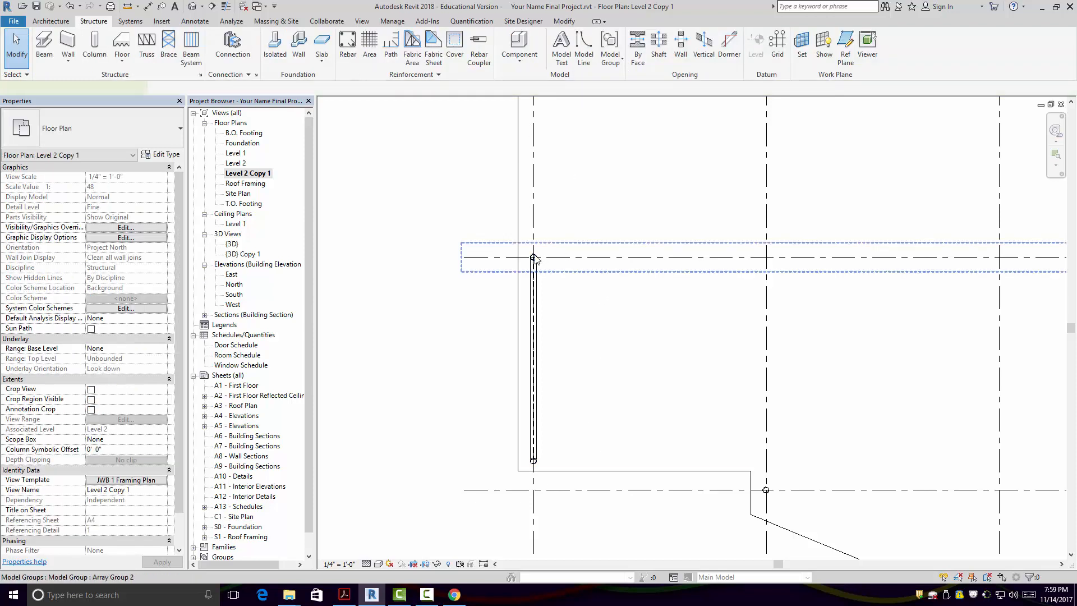
{"action": "left_click", "coordinate": [534, 258]}
{"action": "left_click", "coordinate": [574, 280]}
- Ungroup the model group that contains grid line B
{"action": "scroll", "coordinate": [574, 280], "scroll_direction": "up", "scroll_amount": 2}
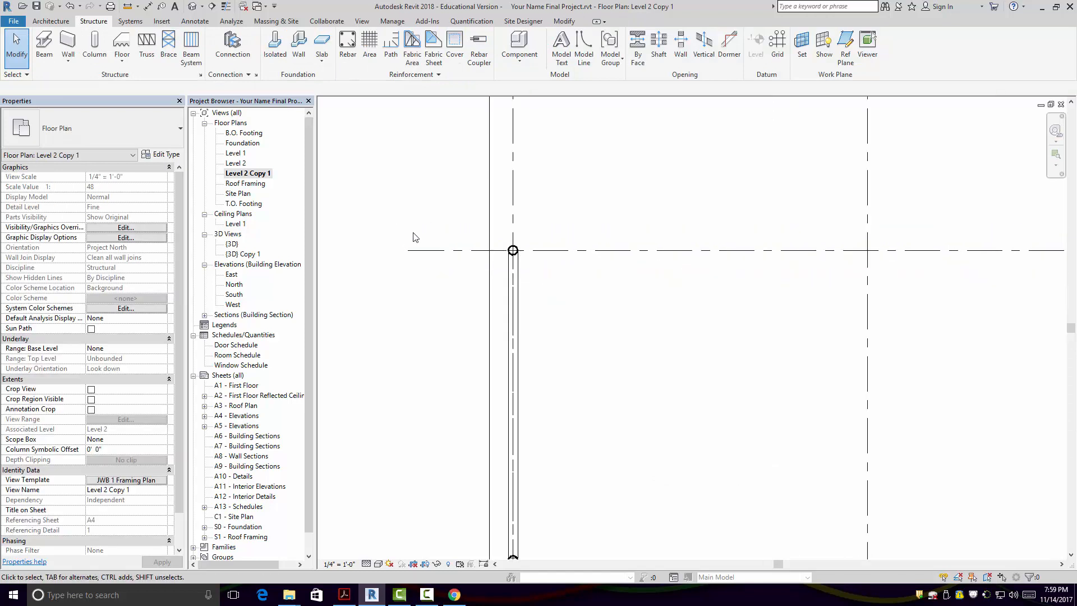
{"action": "left_click", "coordinate": [434, 246]}
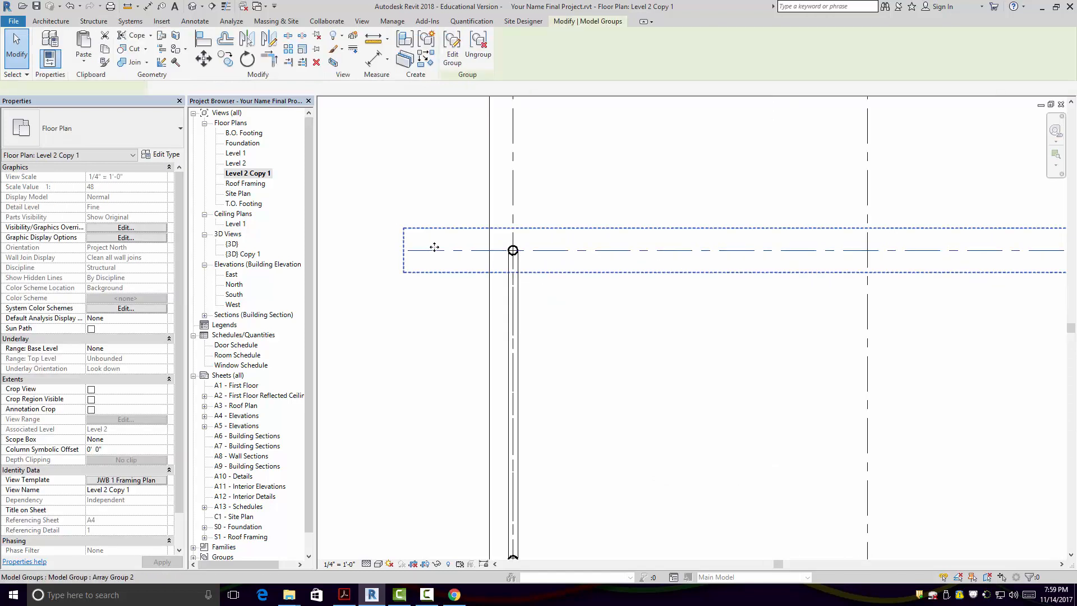
{"action": "left_click", "coordinate": [477, 49]}
{"action": "left_click", "coordinate": [556, 360]}
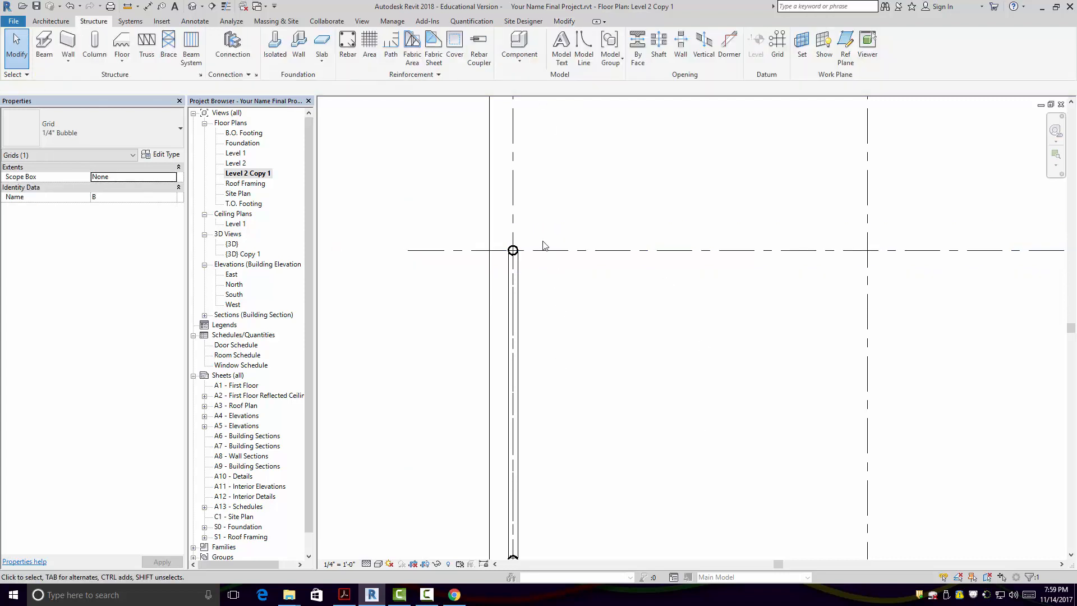
- Copy the Pipe6STD column at grids 1 and B to the intersection with grid 2, and delete the stray extra copy
{"action": "left_click", "coordinate": [517, 247]}
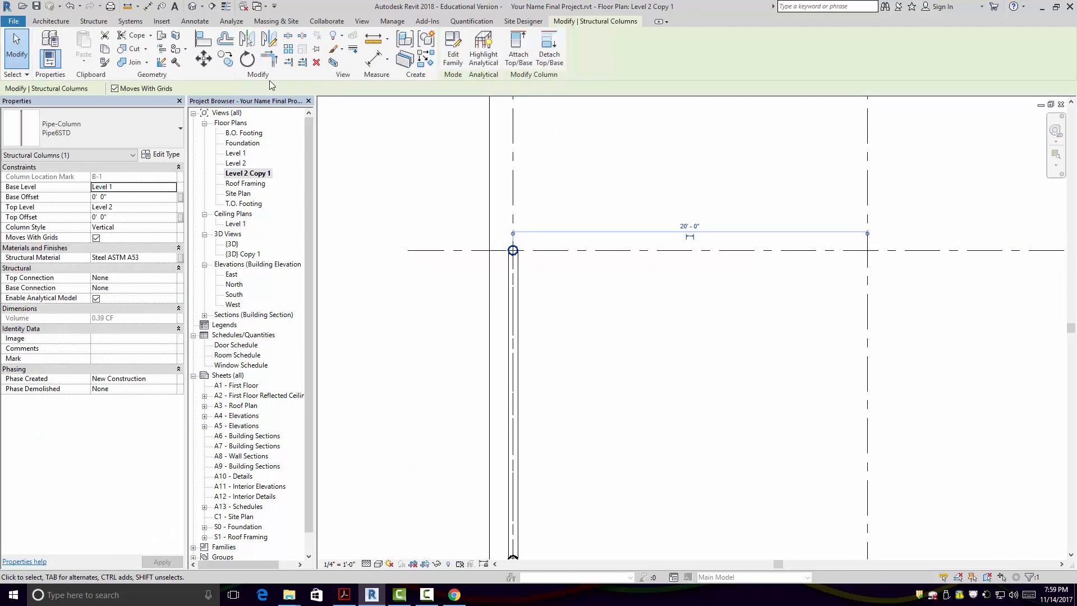
{"action": "left_click", "coordinate": [513, 250]}
{"action": "left_click", "coordinate": [868, 250]}
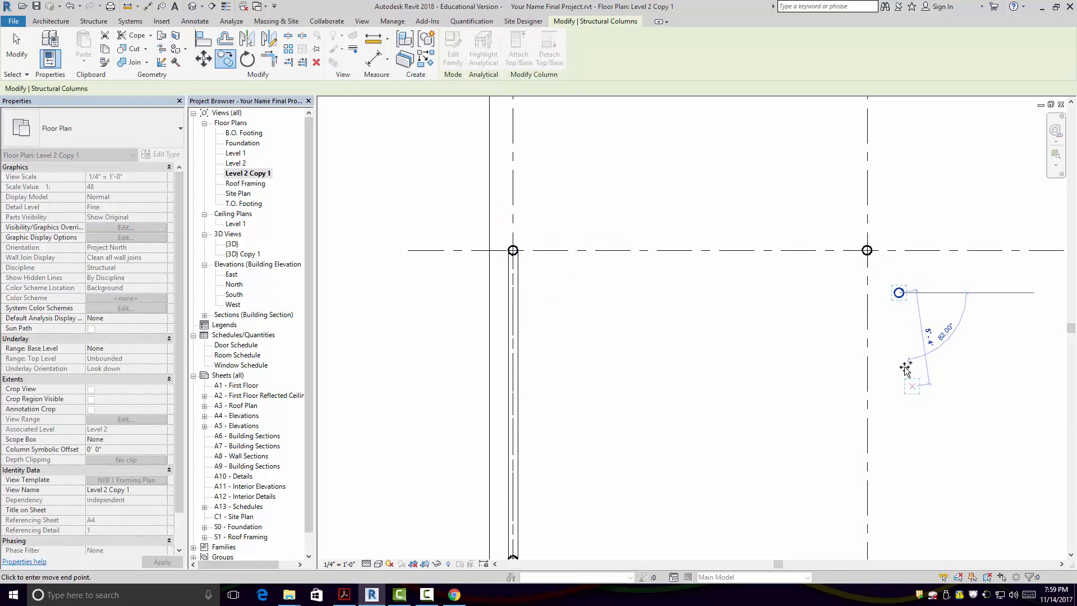
{"action": "scroll", "coordinate": [783, 234], "scroll_direction": "down", "scroll_amount": 2}
{"action": "left_click", "coordinate": [20, 52]}
{"action": "scroll", "coordinate": [817, 231], "scroll_direction": "up", "scroll_amount": 2}
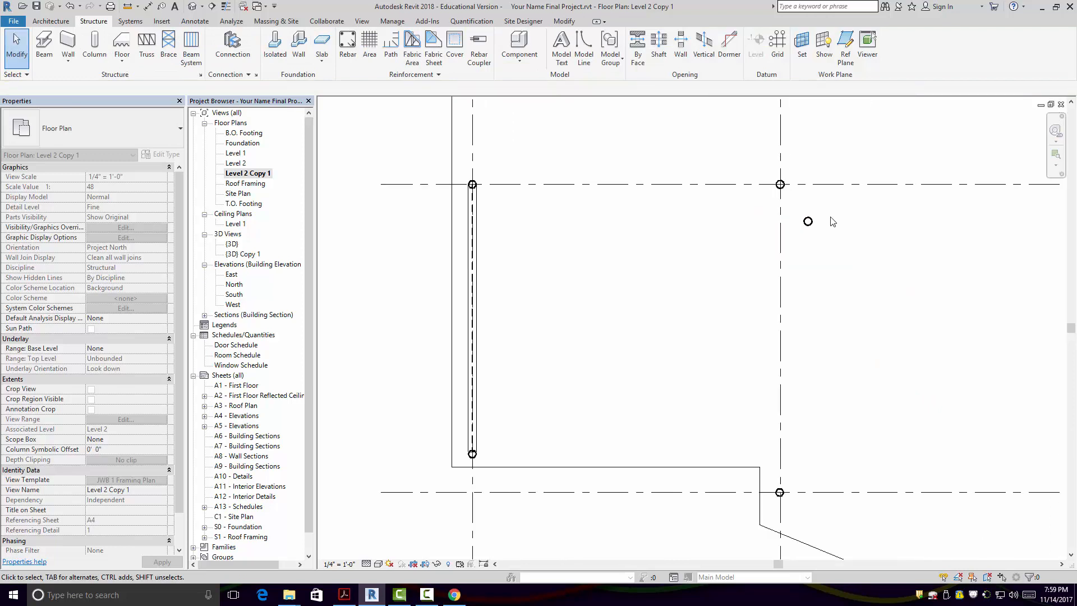
{"action": "key", "text": "Delete"}
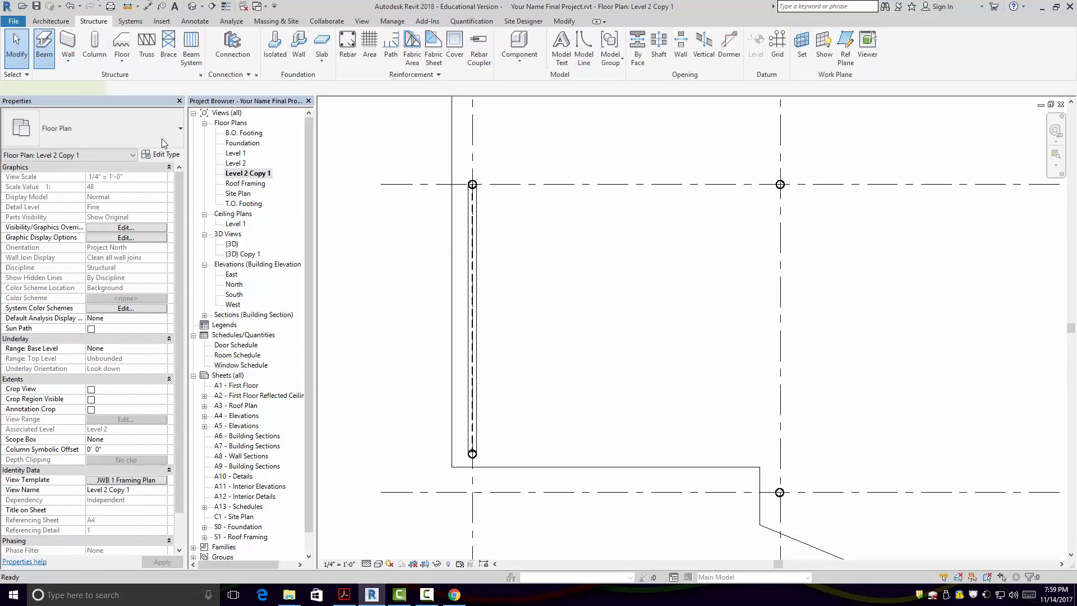
- Start a structural beam and open the W-Wide Flange.rfa family for loading from the US Imperial Structural Framing Steel library
{"action": "left_click", "coordinate": [45, 46]}
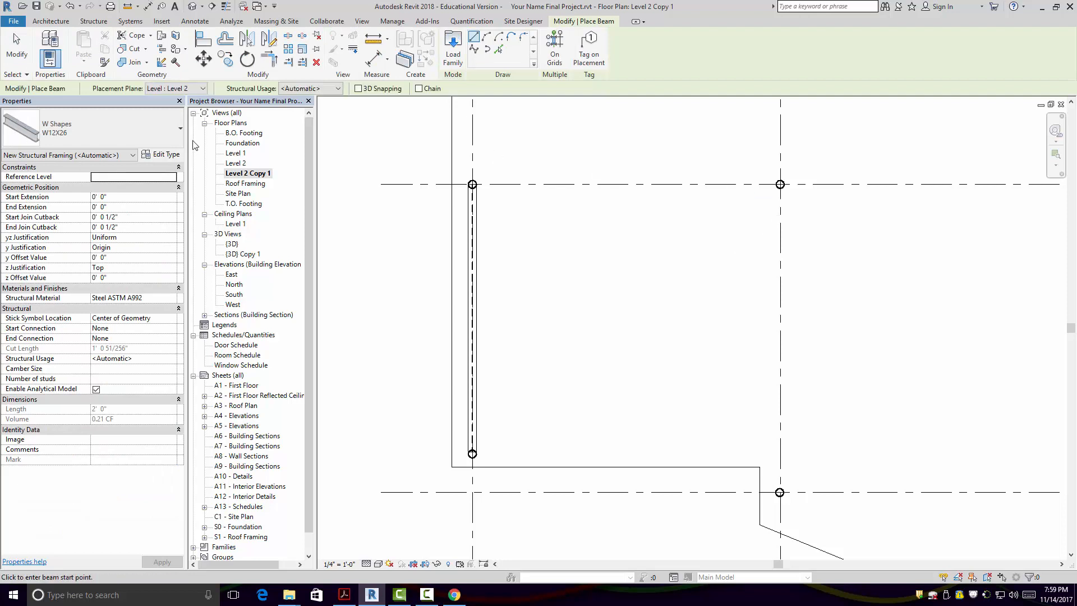
{"action": "left_click", "coordinate": [161, 126]}
{"action": "left_click", "coordinate": [161, 125]}
{"action": "left_click", "coordinate": [453, 48]}
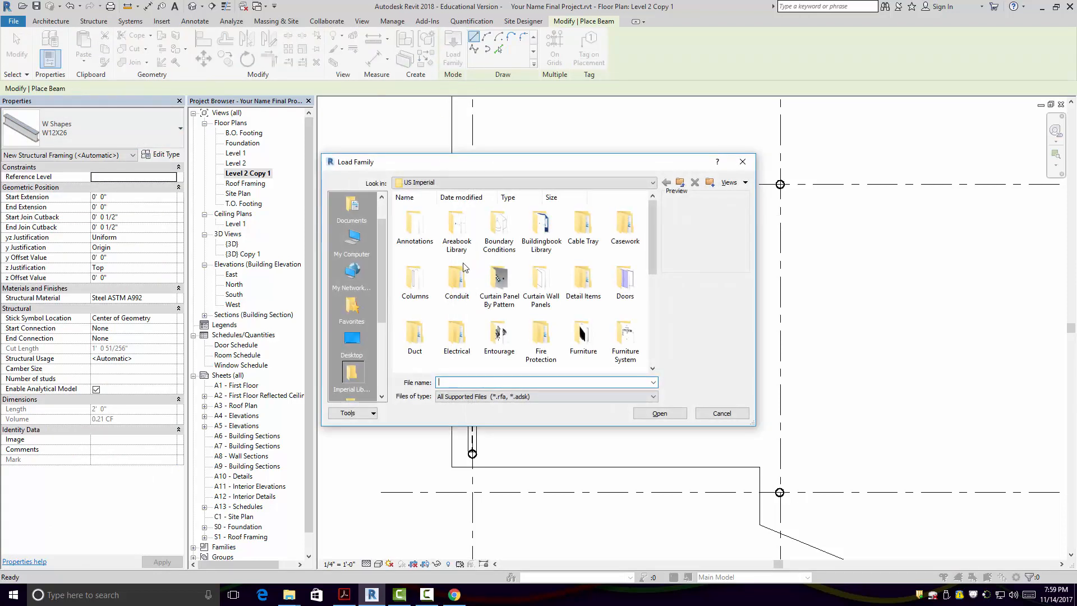
{"action": "left_click_drag", "start_coordinate": [654, 243], "coordinate": [655, 335]}
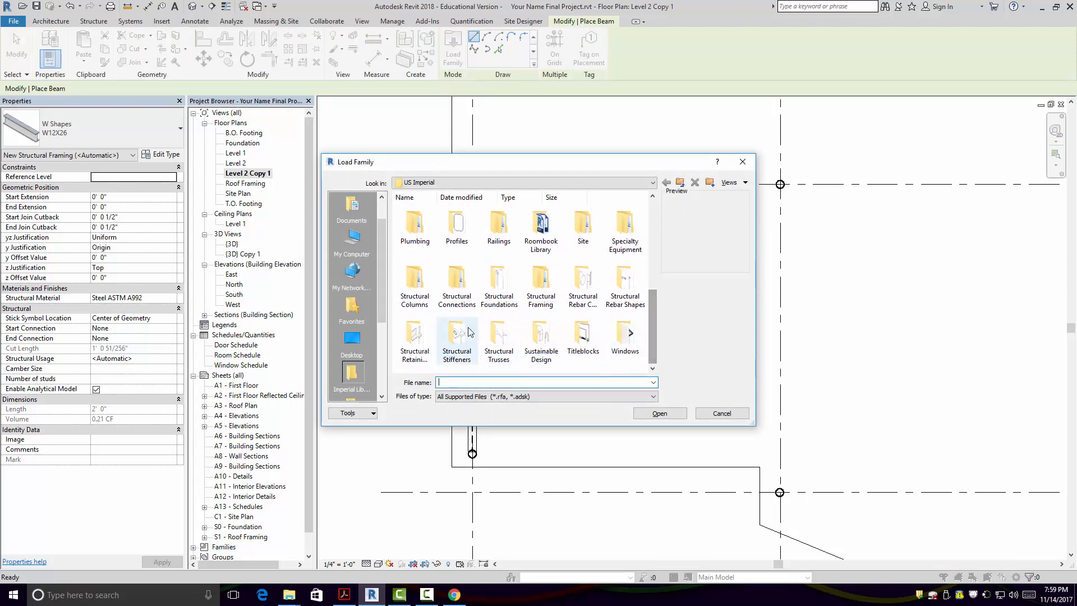
{"action": "double_click", "coordinate": [540, 283]}
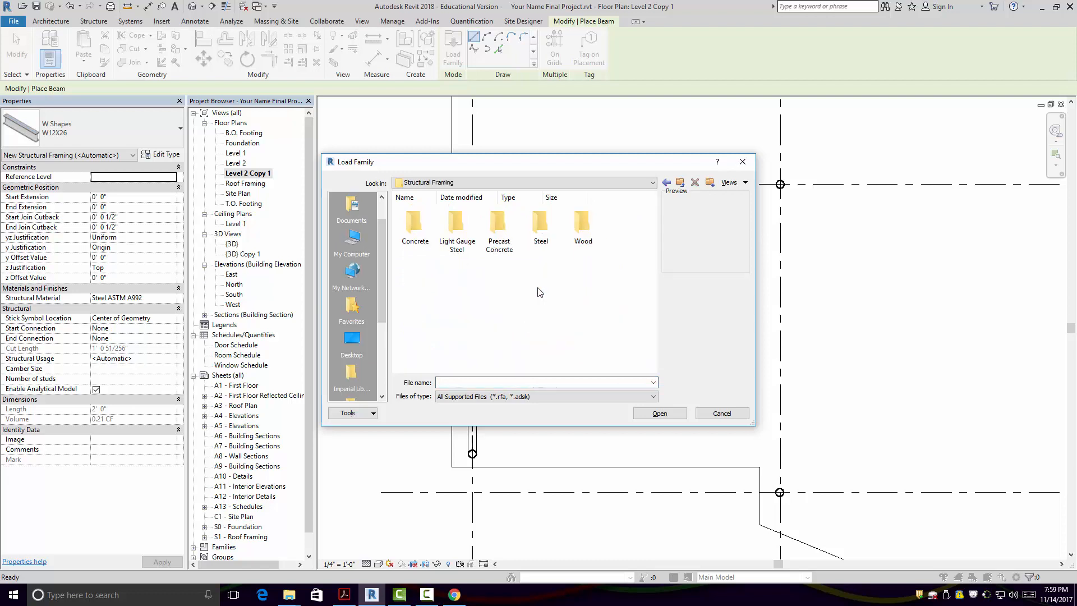
{"action": "double_click", "coordinate": [539, 224]}
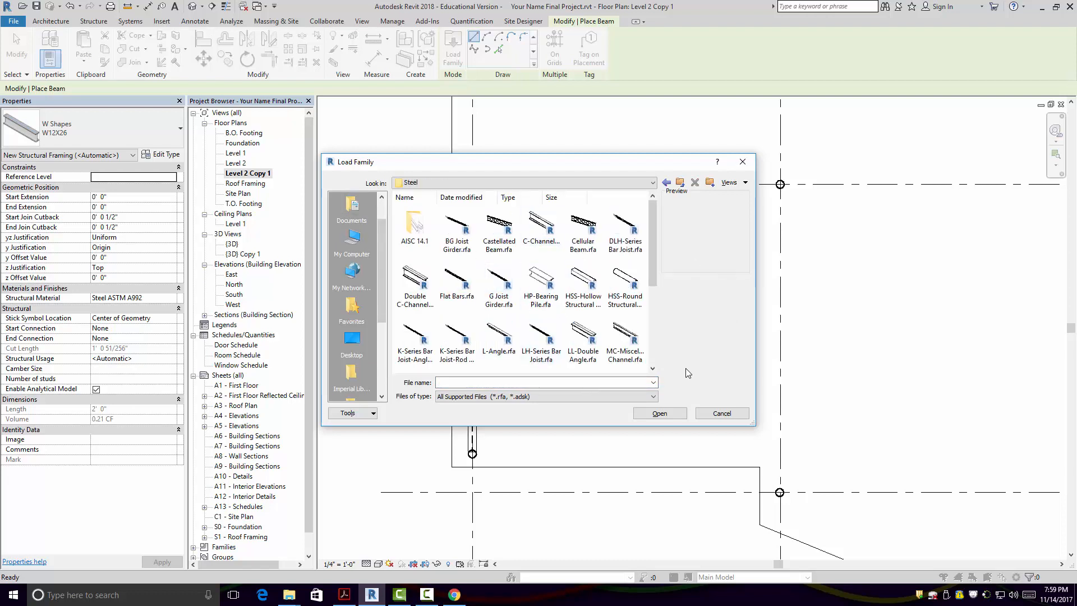
{"action": "left_click_drag", "start_coordinate": [651, 264], "coordinate": [659, 351]}
{"action": "left_click", "coordinate": [542, 341]}
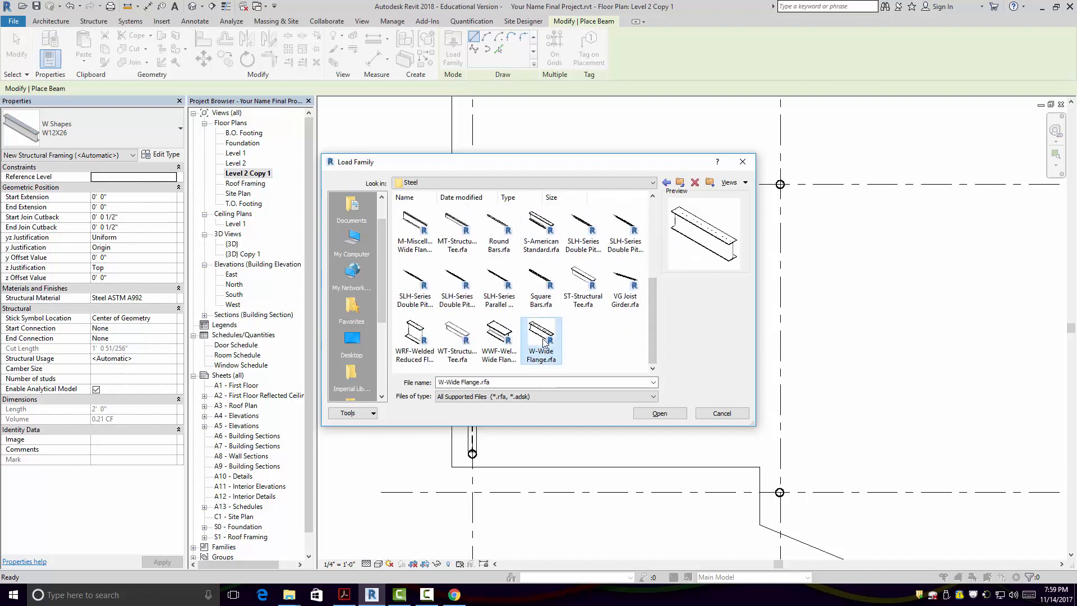
{"action": "left_click", "coordinate": [659, 413]}
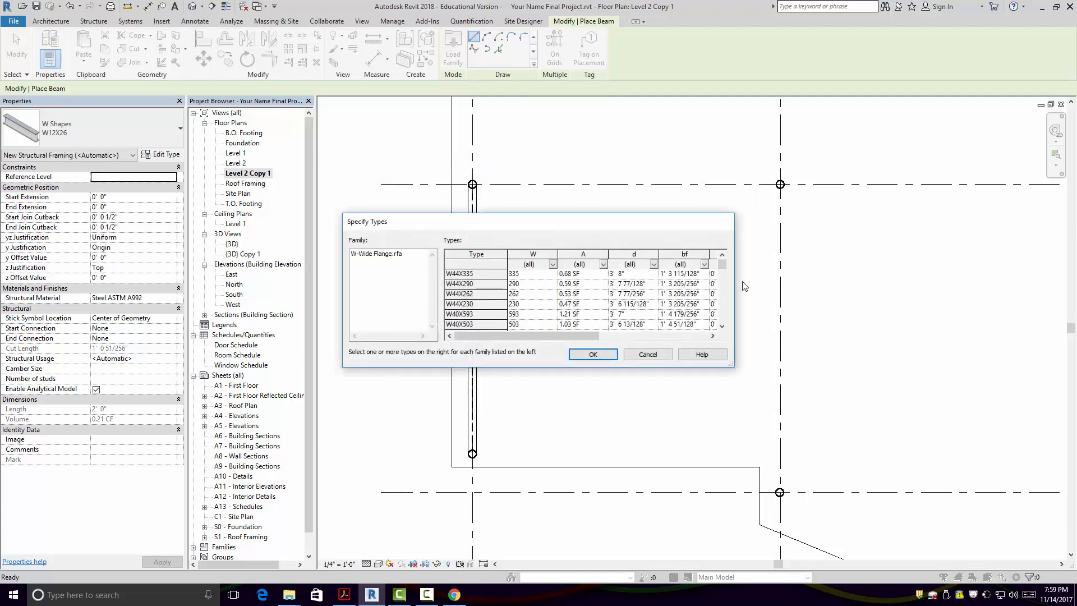
- Load the W18X35 type of the W-Wide Flange family into the project
{"action": "mouse_move", "coordinate": [722, 267]}
{"action": "left_mouse_down"}
{"action": "mouse_move", "coordinate": [729, 301]}
{"action": "mouse_move", "coordinate": [726, 286]}
{"action": "left_mouse_up"}
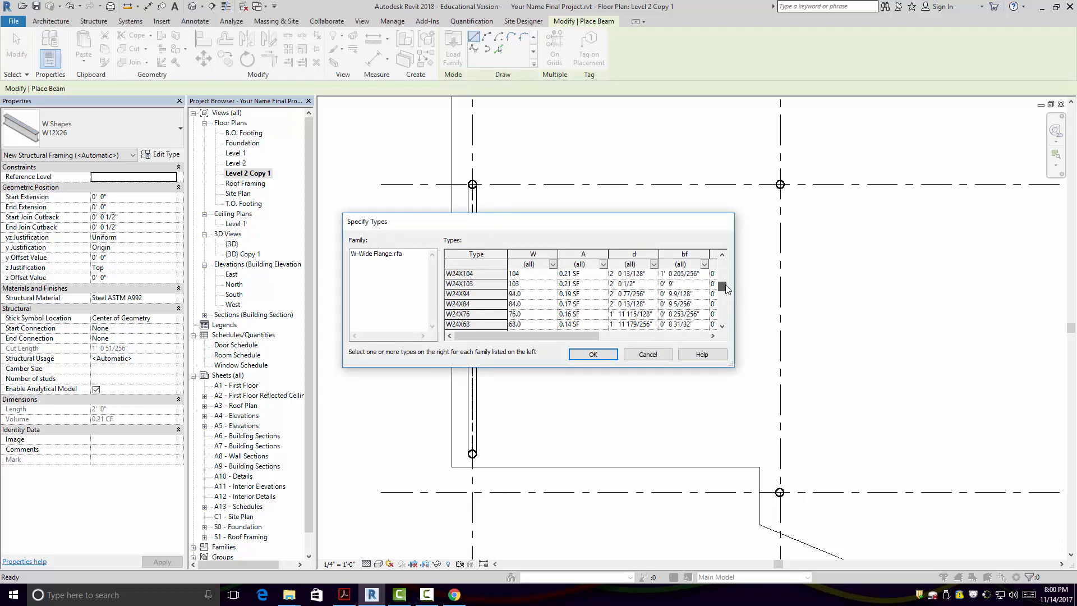
{"action": "scroll", "coordinate": [726, 286], "scroll_direction": "up", "scroll_amount": 2}
{"action": "scroll", "coordinate": [726, 287], "scroll_direction": "up", "scroll_amount": 4}
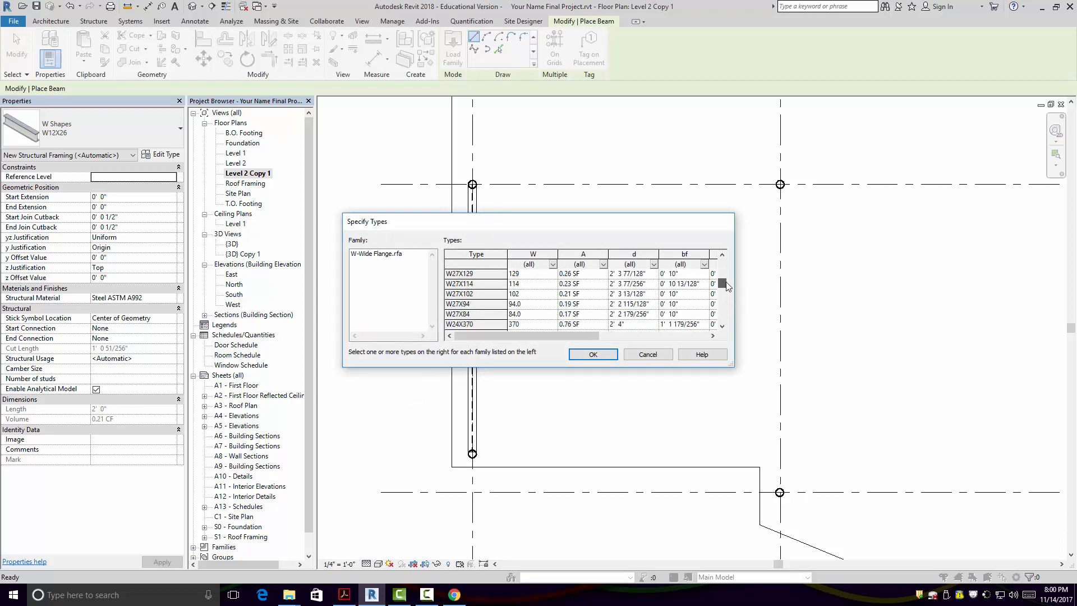
{"action": "scroll", "coordinate": [726, 282], "scroll_direction": "up", "scroll_amount": 1}
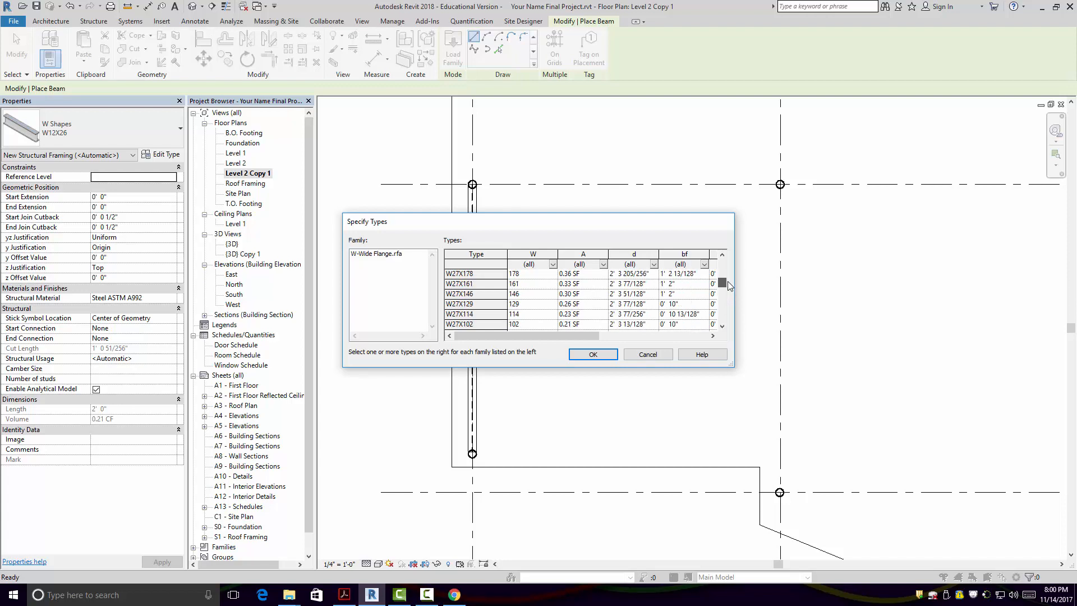
{"action": "scroll", "coordinate": [727, 283], "scroll_direction": "up", "scroll_amount": 3}
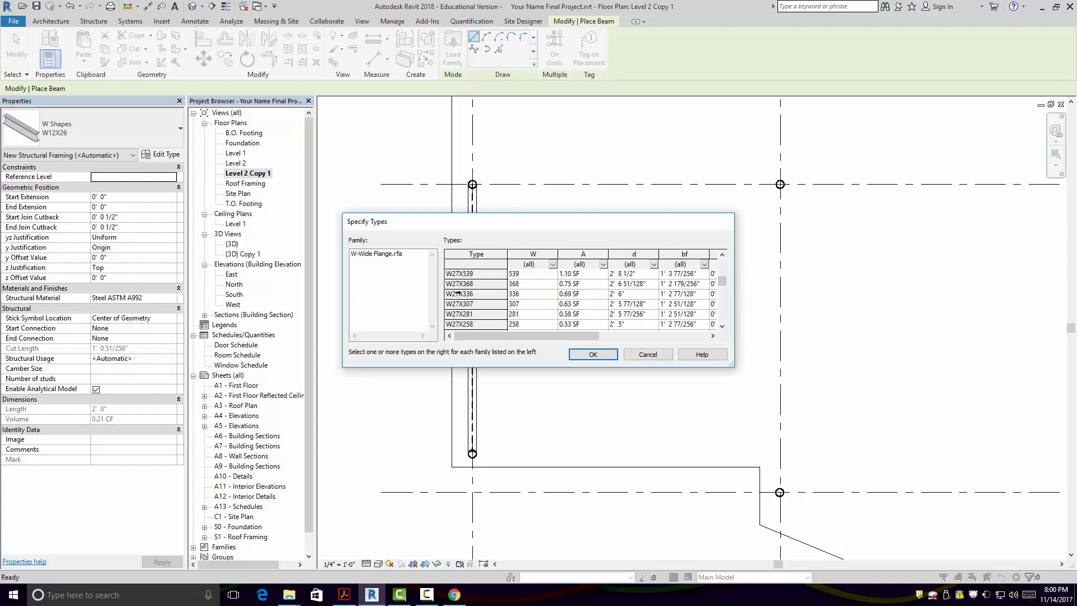
{"action": "left_click_drag", "start_coordinate": [722, 281], "coordinate": [726, 291]}
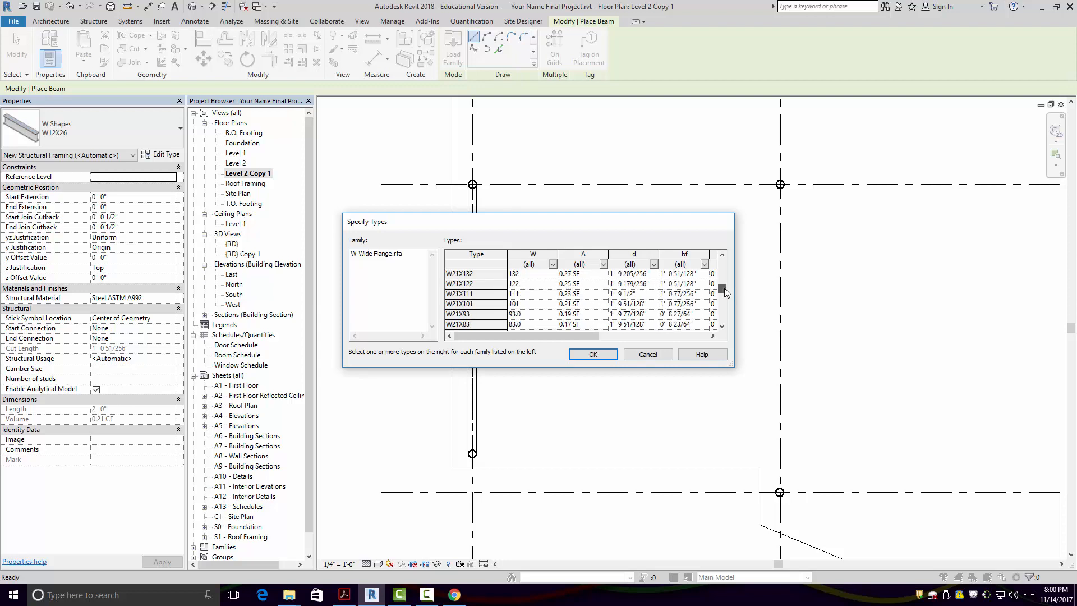
{"action": "scroll", "coordinate": [726, 291], "scroll_direction": "up", "scroll_amount": 3}
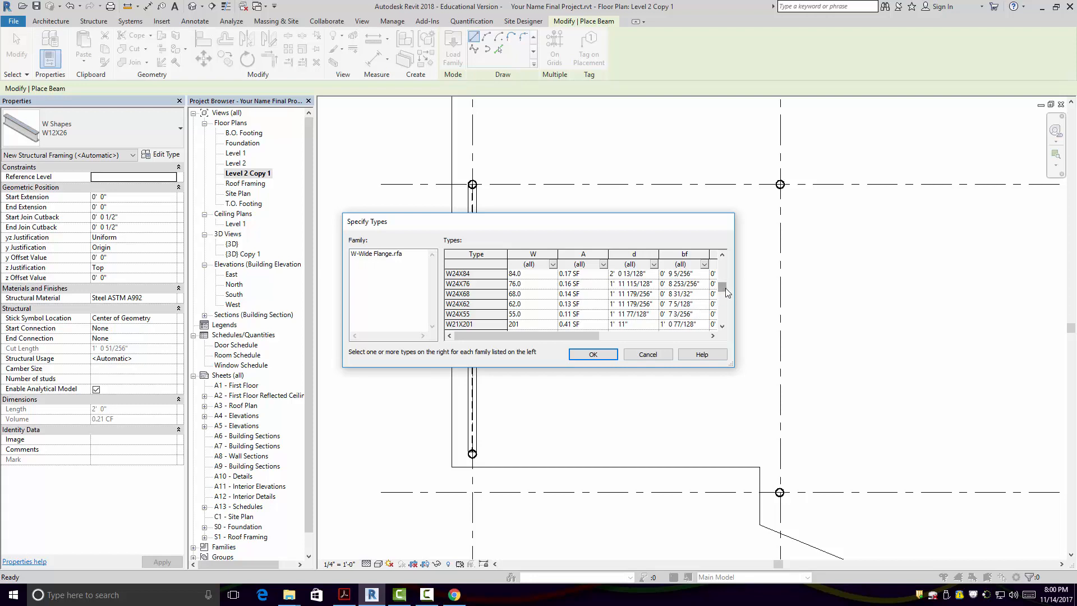
{"action": "mouse_move", "coordinate": [727, 290]}
{"action": "left_mouse_down"}
{"action": "mouse_move", "coordinate": [730, 300]}
{"action": "mouse_move", "coordinate": [726, 286]}
{"action": "left_mouse_up"}
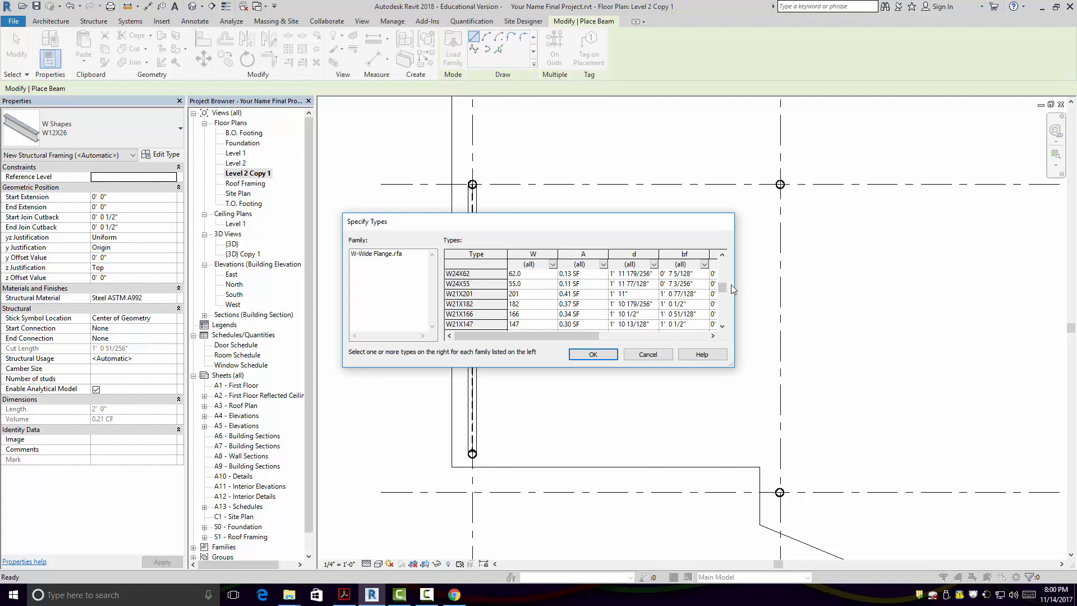
{"action": "left_click_drag", "start_coordinate": [722, 283], "coordinate": [723, 293]}
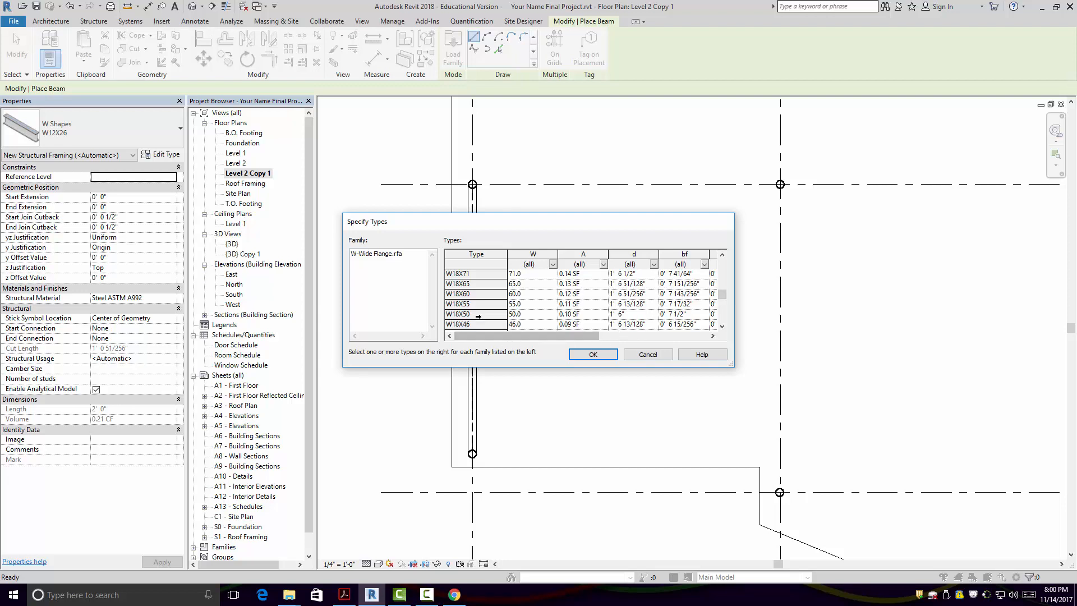
{"action": "left_click", "coordinate": [581, 324]}
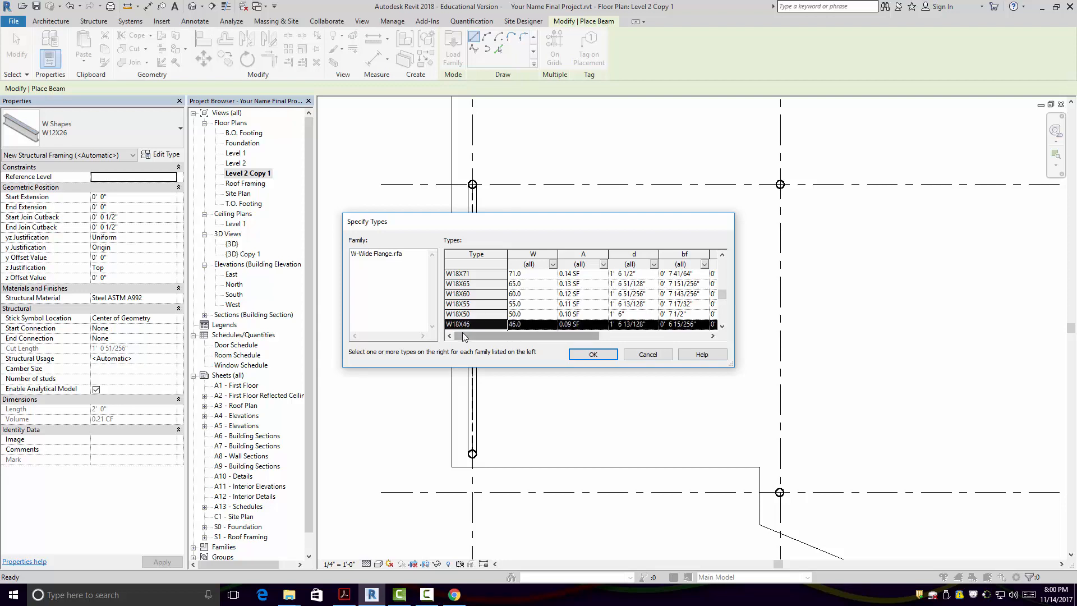
{"action": "left_click", "coordinate": [723, 327]}
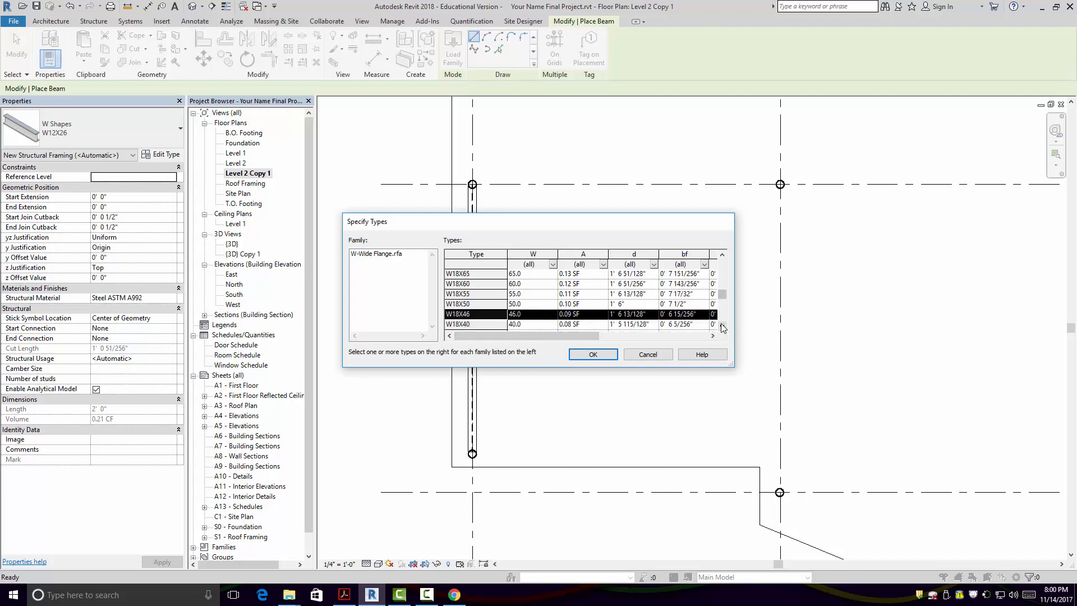
{"action": "left_click", "coordinate": [723, 327]}
{"action": "left_click", "coordinate": [724, 326]}
{"action": "left_click", "coordinate": [723, 327]}
{"action": "left_click", "coordinate": [483, 304]}
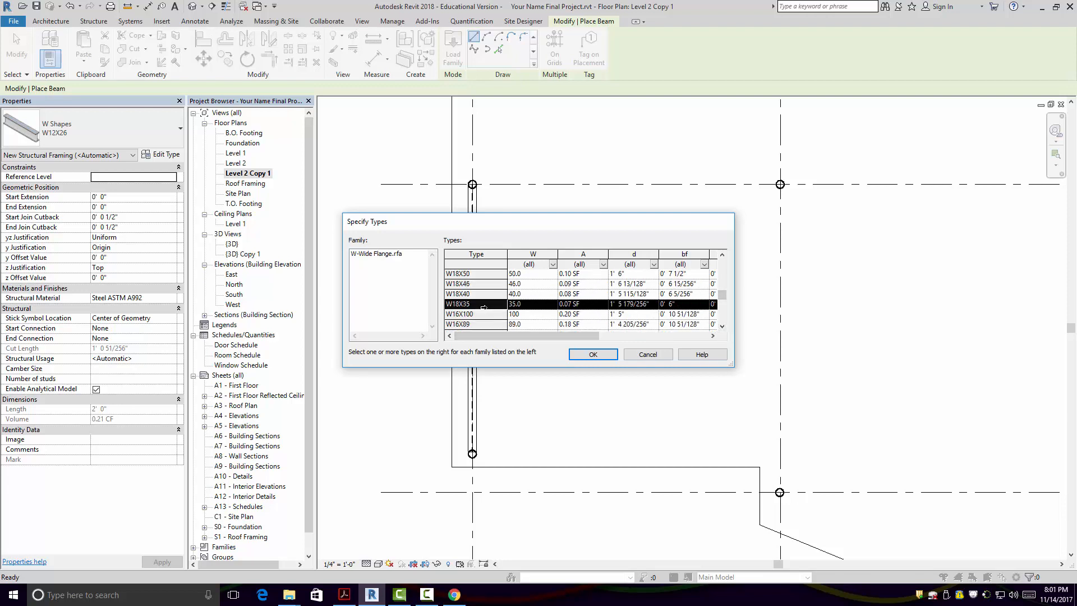
{"action": "left_click", "coordinate": [598, 359]}
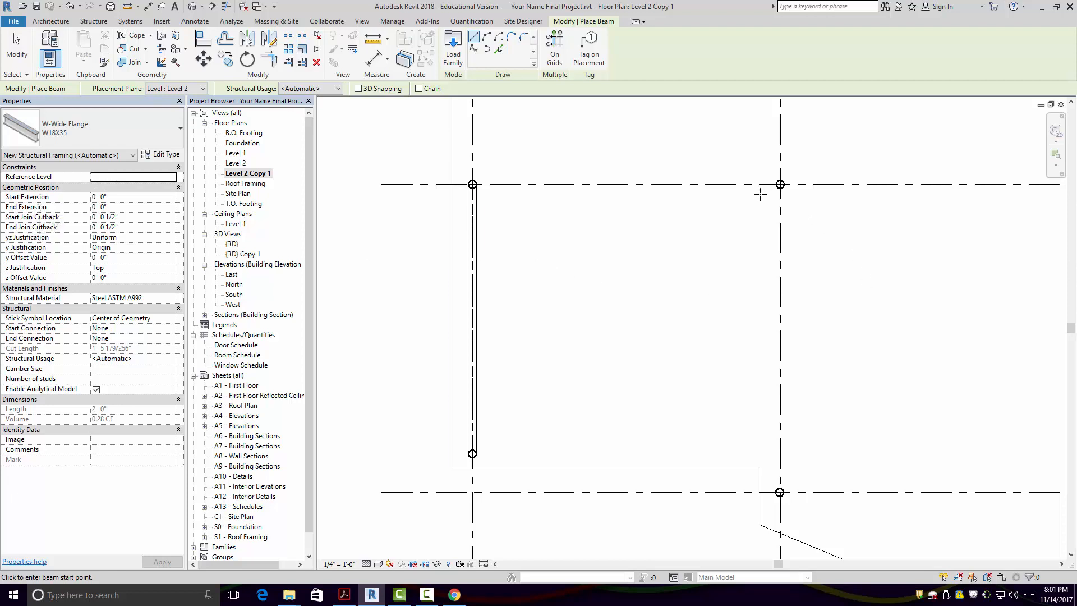
- Place a W18X35 beam along grid 2 between the columns at grids B and C
{"action": "left_click", "coordinate": [779, 184]}
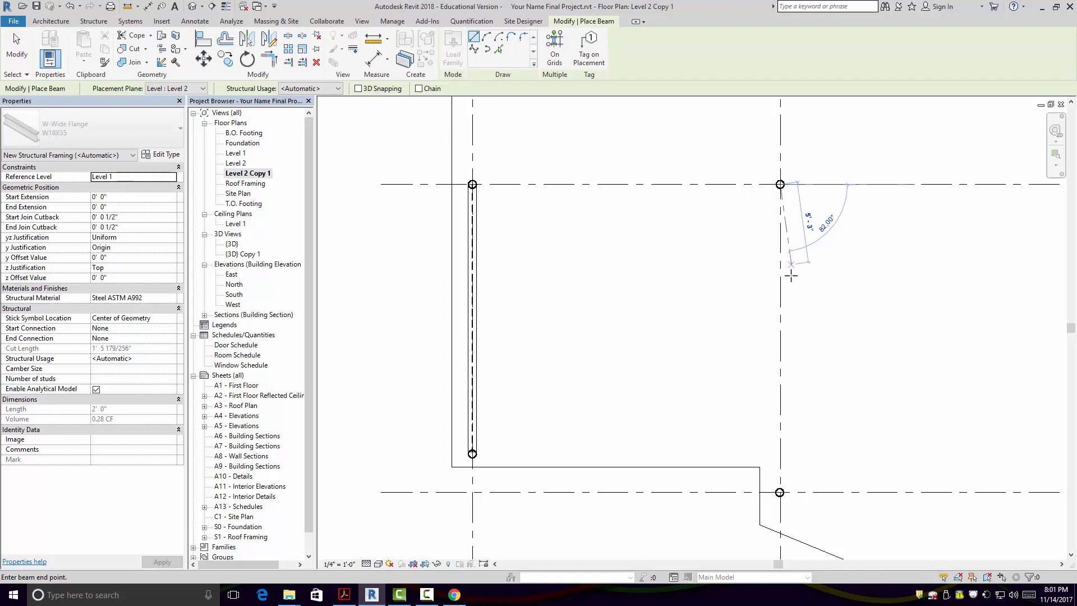
{"action": "left_click", "coordinate": [779, 492]}
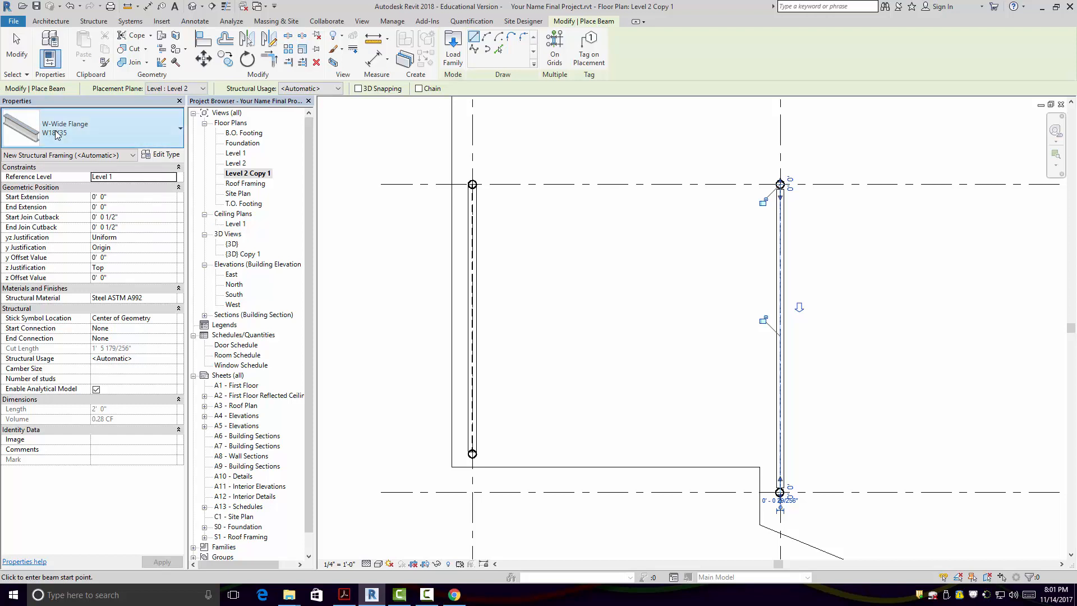
{"action": "left_click", "coordinate": [16, 49]}
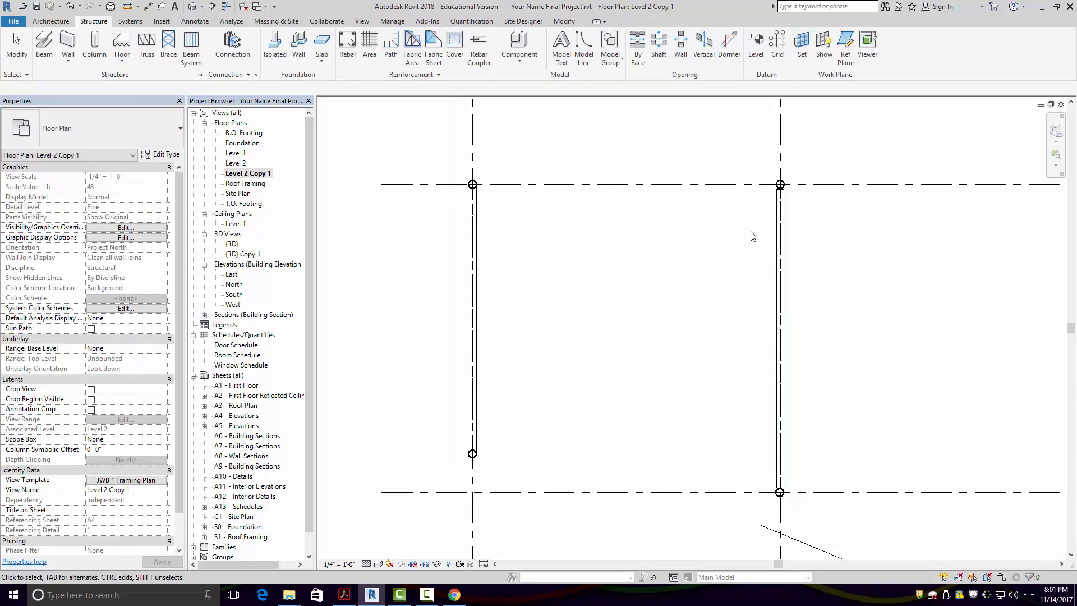
- Set the grid 2 beam's start level offset to -0' 8" and enter a negative end level offset
{"action": "left_click", "coordinate": [781, 225]}
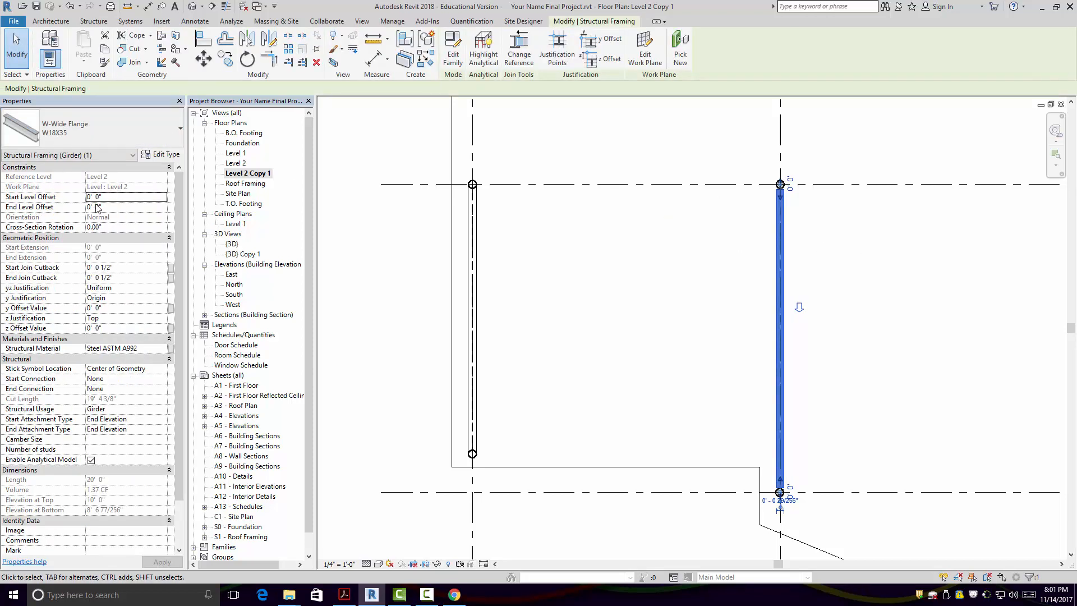
{"action": "left_click", "coordinate": [89, 197]}
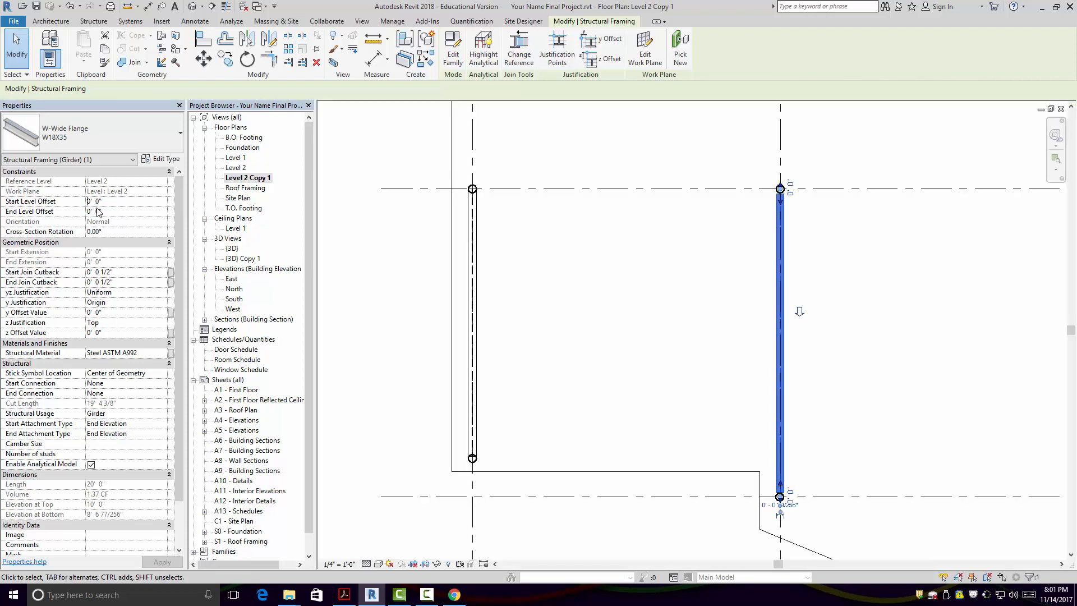
{"action": "type", "text": "-0' "}
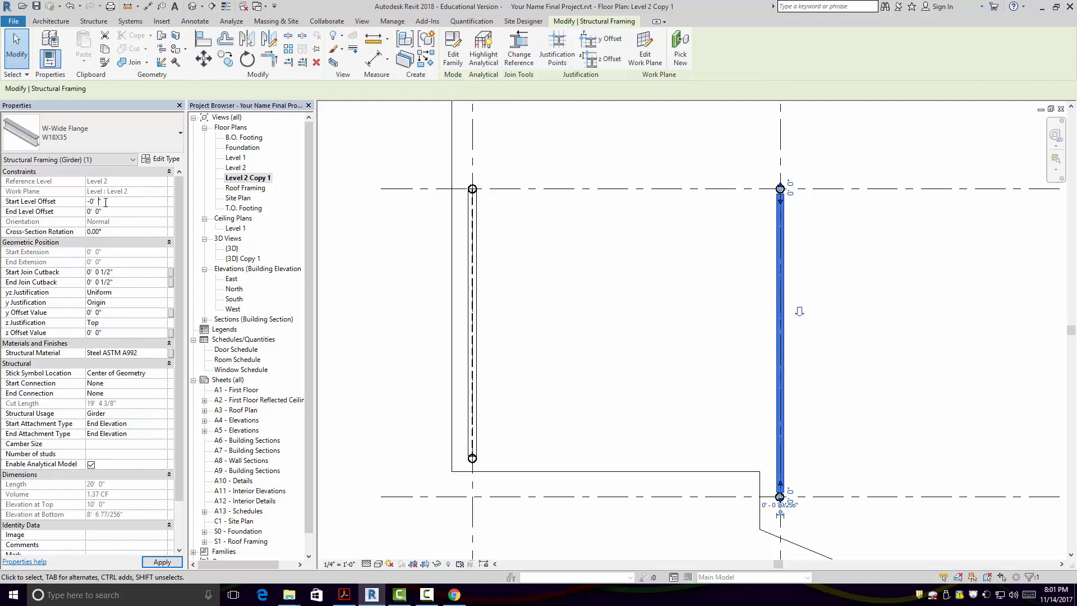
{"action": "type", "text": "8"}
{"action": "left_click", "coordinate": [90, 213]}
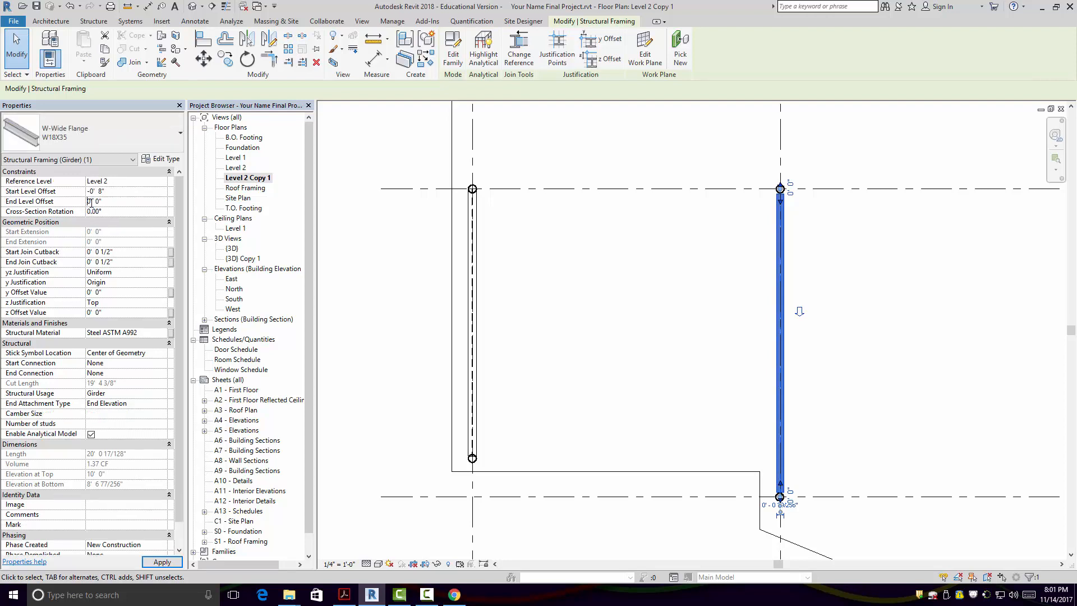
{"action": "type", "text": "-"}
{"action": "left_click", "coordinate": [721, 319]}
- Place a W12X26 beam along the upper horizontal grid line between the columns on grids 1 and 2
{"action": "scroll", "coordinate": [724, 313], "scroll_direction": "down", "scroll_amount": 1}
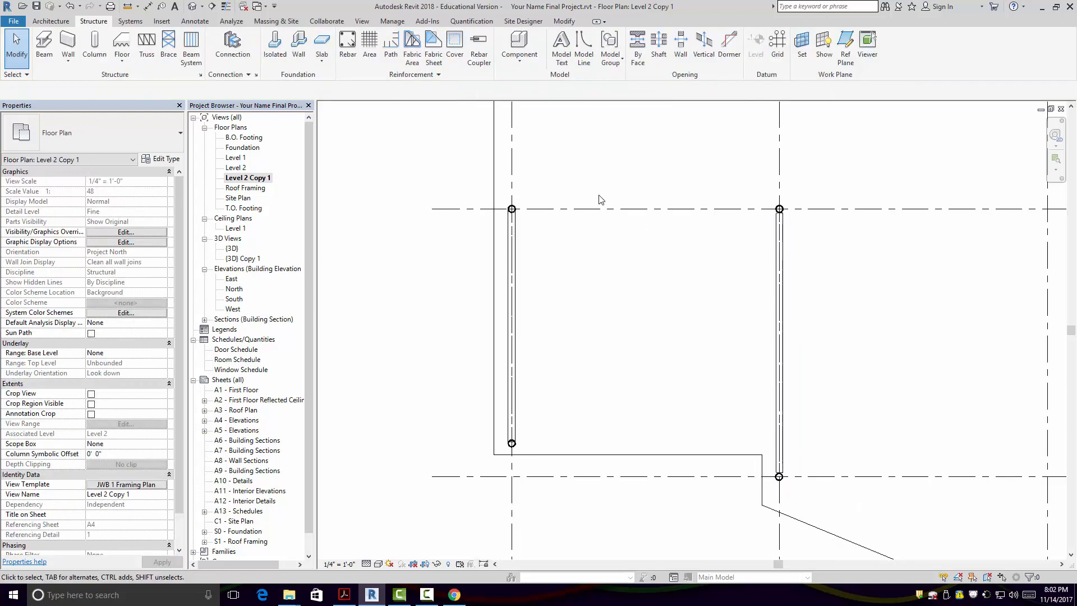
{"action": "left_click", "coordinate": [44, 48]}
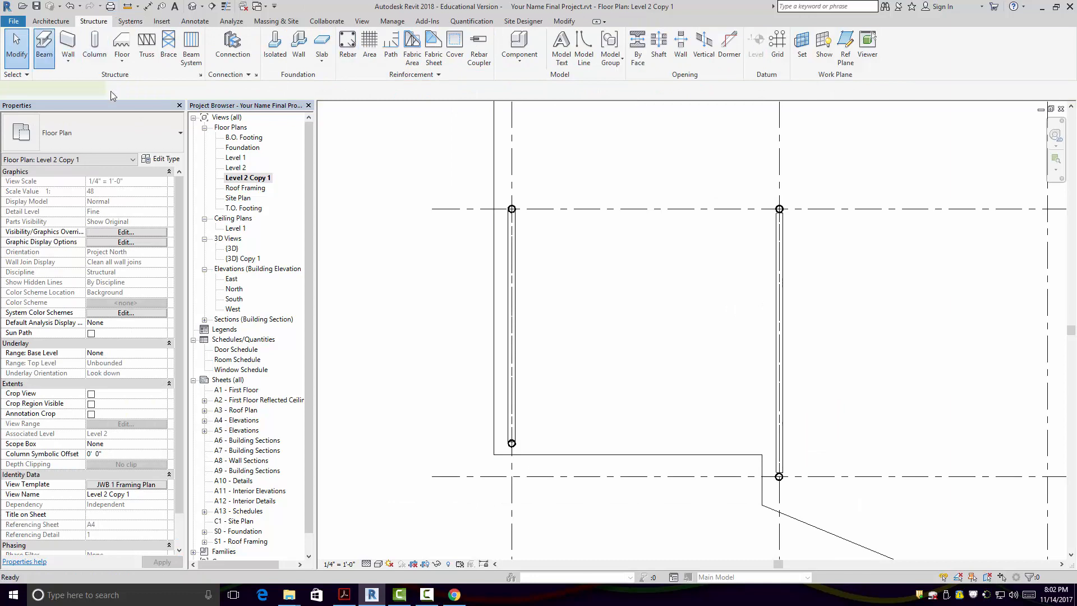
{"action": "left_click", "coordinate": [136, 145]}
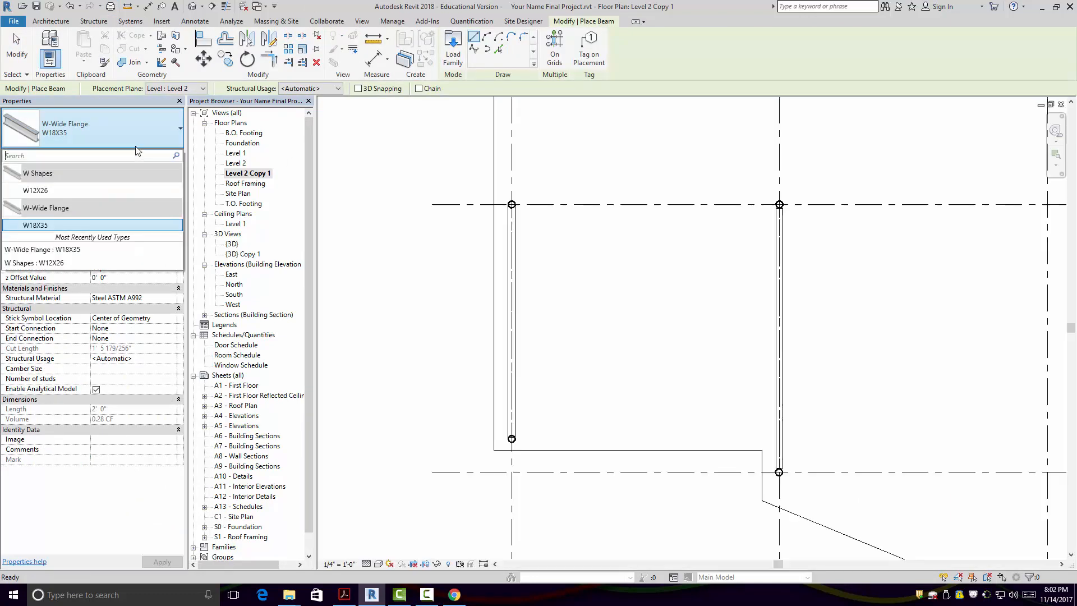
{"action": "left_click", "coordinate": [111, 190]}
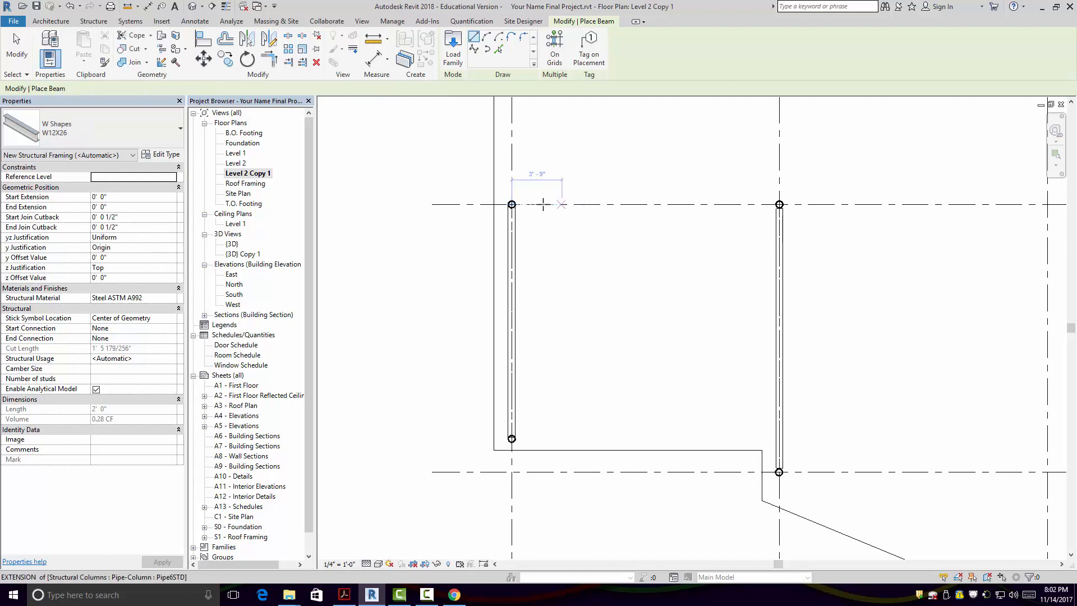
{"action": "left_click", "coordinate": [513, 205]}
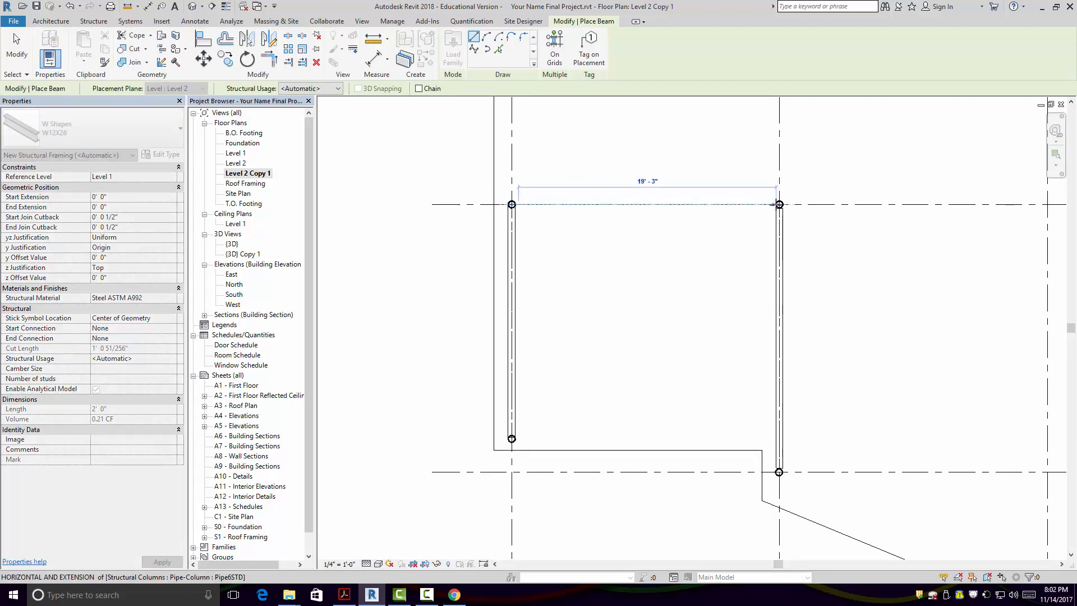
{"action": "left_click", "coordinate": [777, 205]}
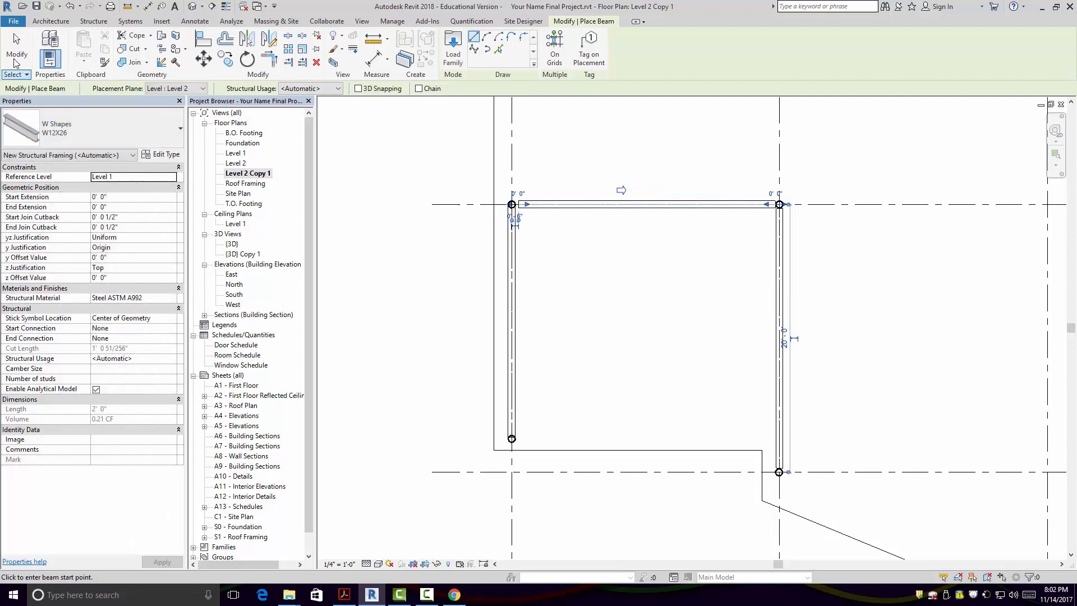
{"action": "left_click", "coordinate": [15, 56]}
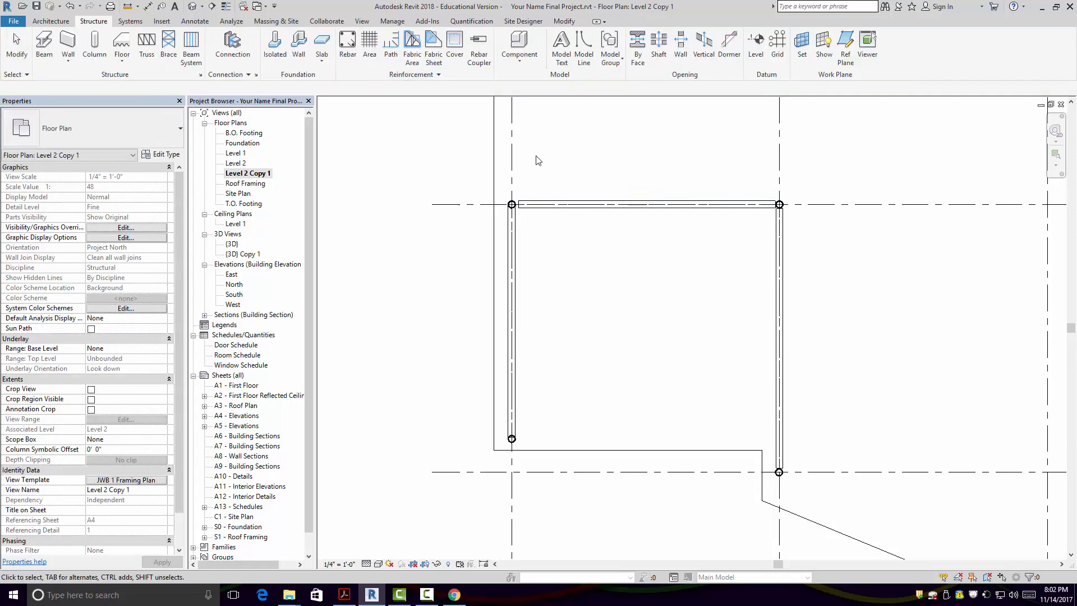
- Set the W12X26 beam on the upper horizontal grid line to a start level offset of -0' 8" and enter a negative end level offset
{"action": "left_click", "coordinate": [525, 205]}
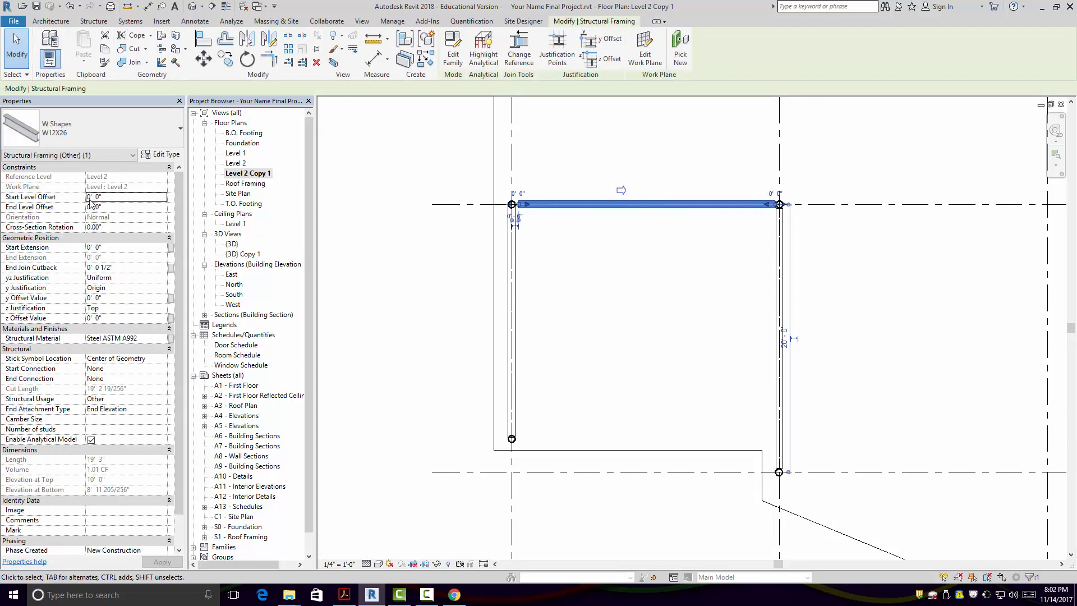
{"action": "left_click", "coordinate": [90, 199]}
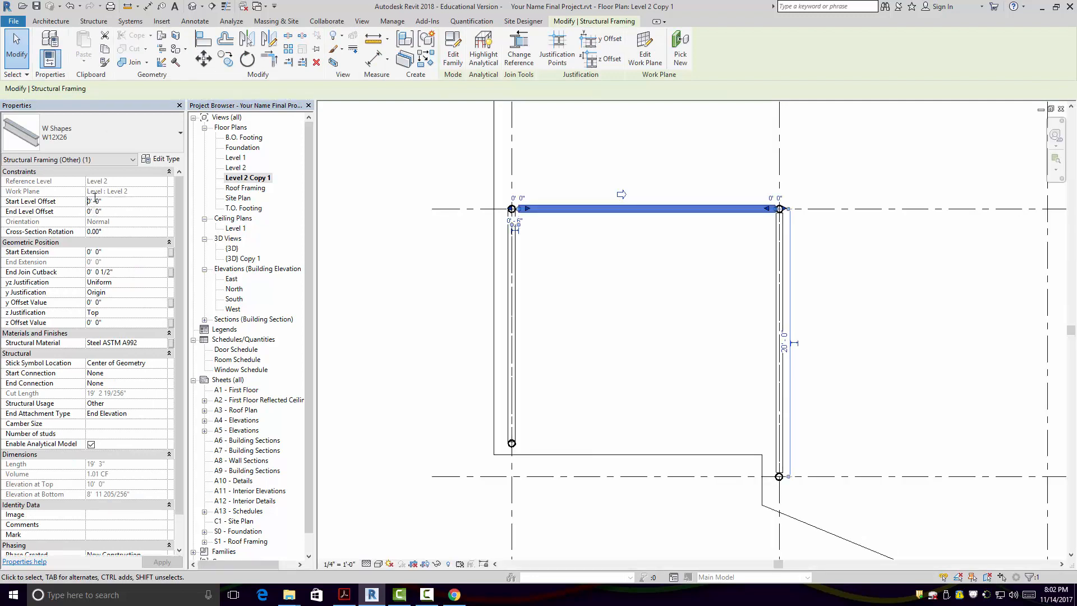
{"action": "type", "text": "-"}
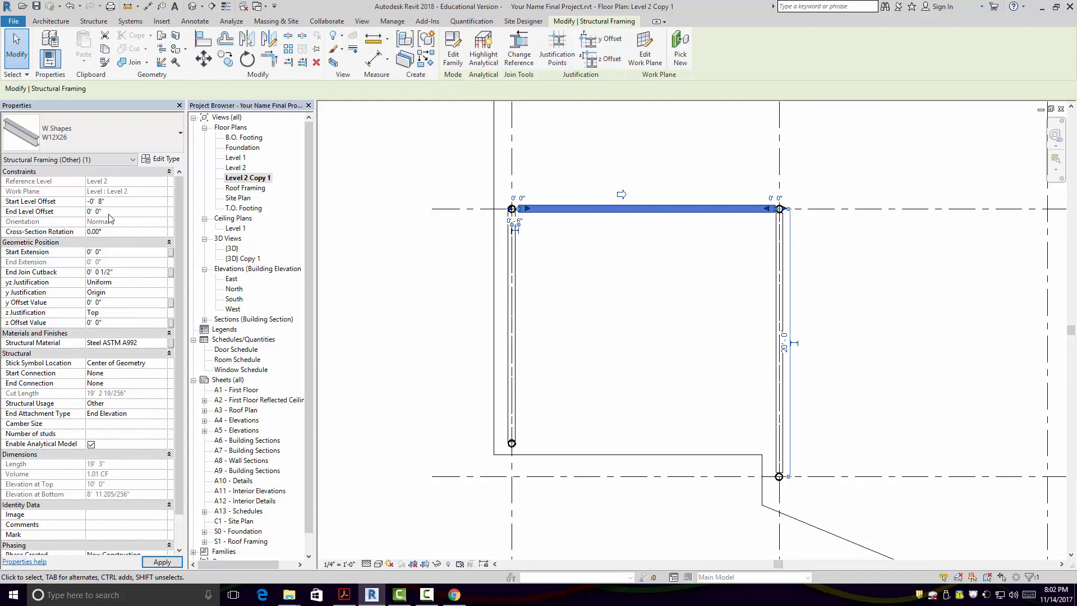
{"action": "left_click", "coordinate": [92, 212]}
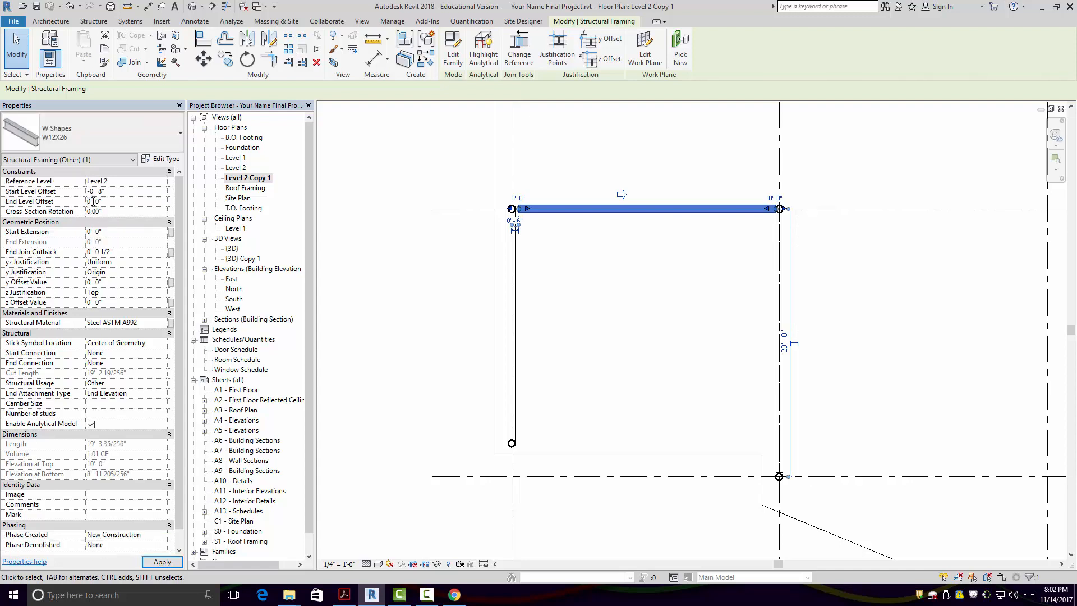
{"action": "type", "text": "-"}
{"action": "left_click", "coordinate": [717, 313]}
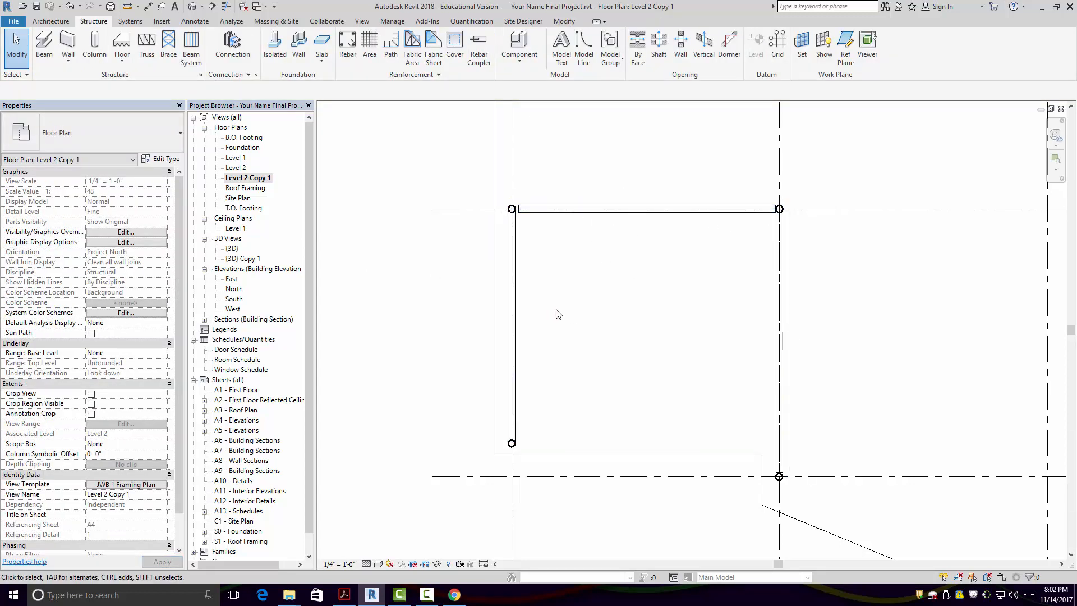
- Open the {3D} Copy 1 view, temporarily hide the Level 2 floor slab, and inspect the beams and columns beneath it
{"action": "double_click", "coordinate": [235, 261]}
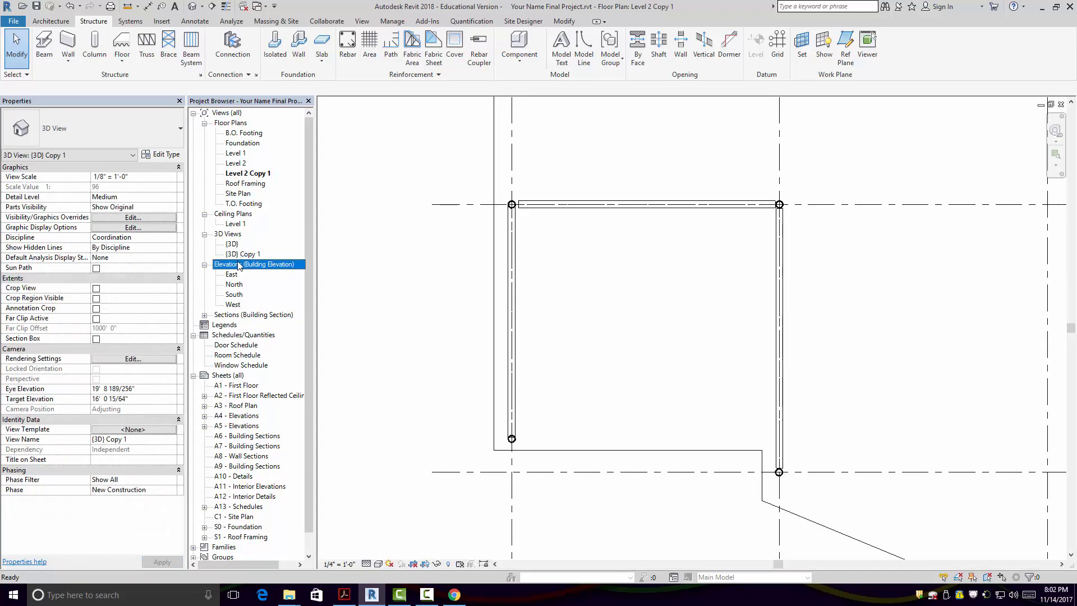
{"action": "double_click", "coordinate": [239, 256]}
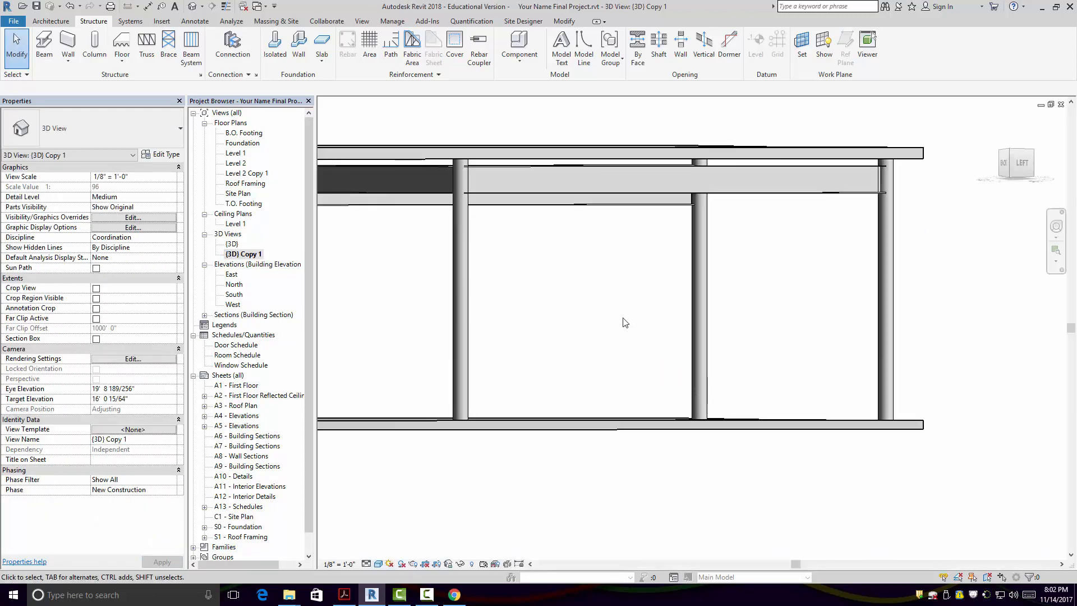
{"action": "middle_click_drag", "start_coordinate": [693, 318], "coordinate": [577, 220], "text": "shift"}
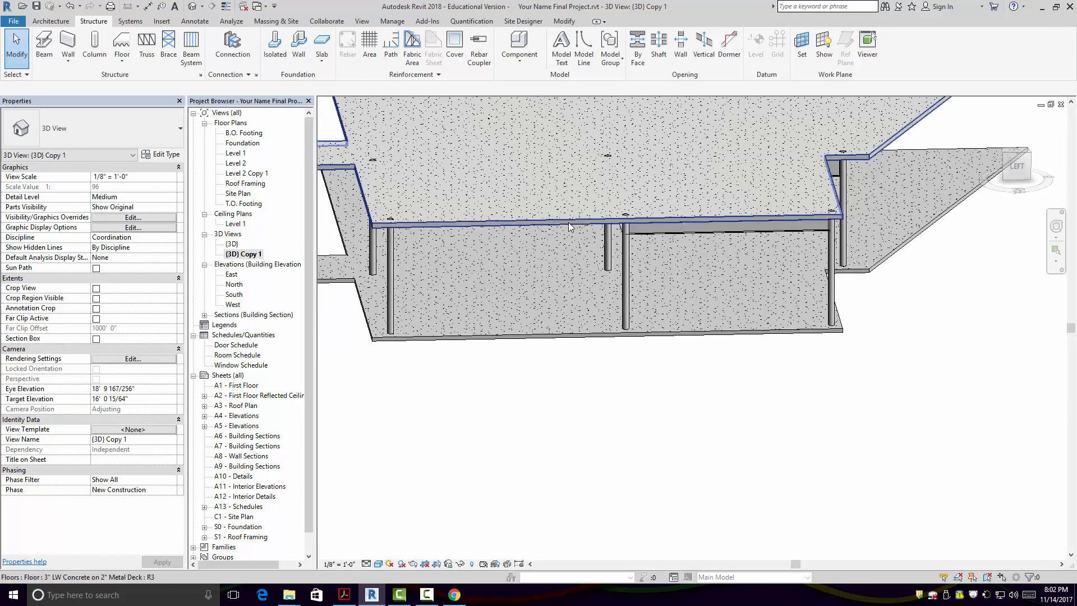
{"action": "left_click", "coordinate": [563, 227]}
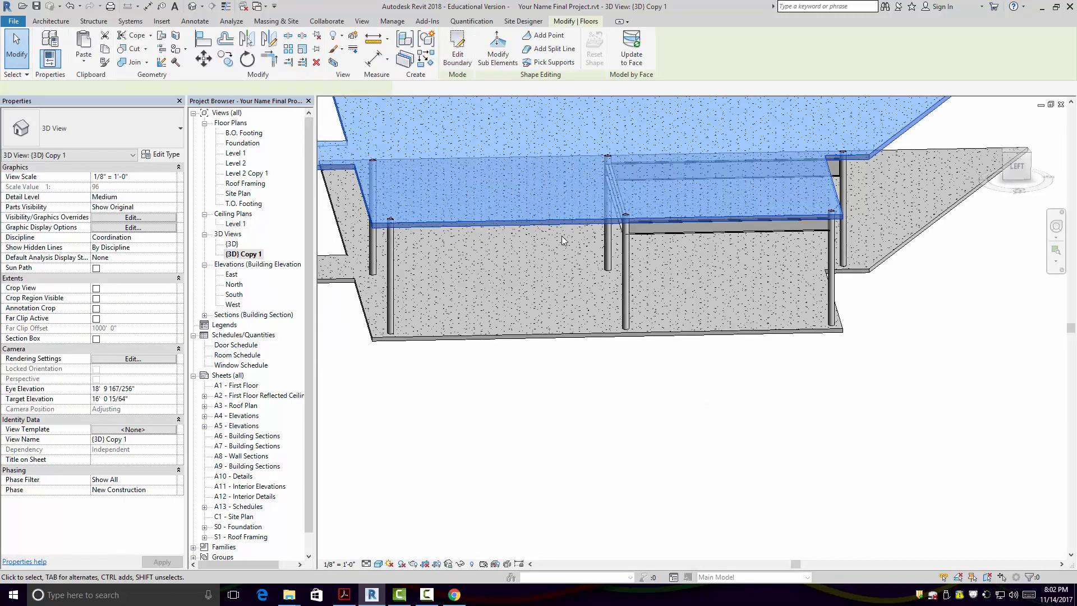
{"action": "left_click", "coordinate": [461, 563]}
{"action": "left_click", "coordinate": [488, 537]}
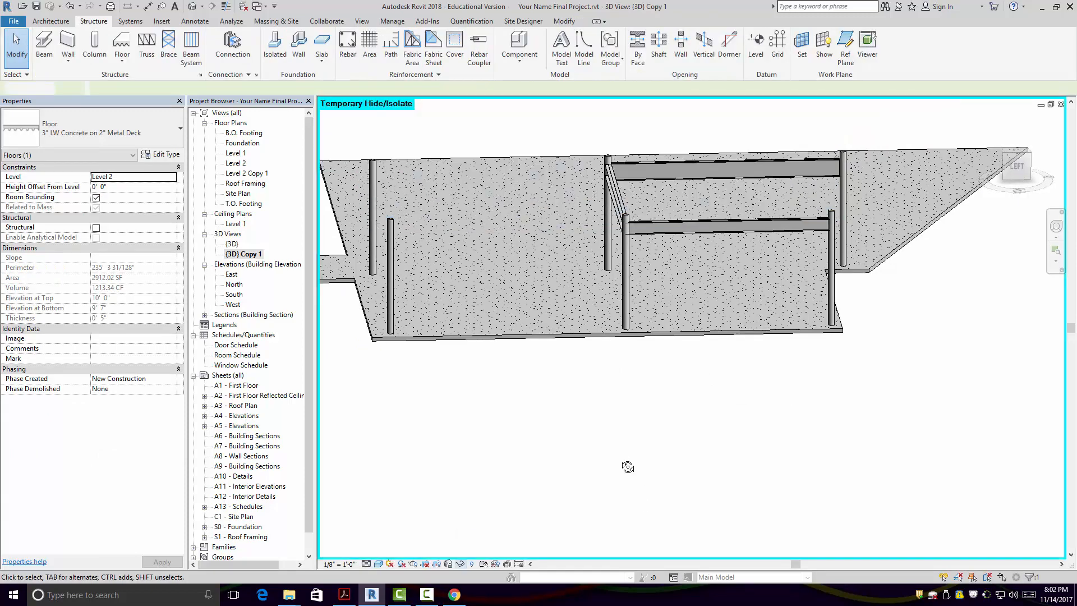
{"action": "middle_click_drag", "start_coordinate": [625, 468], "coordinate": [706, 510], "text": "shift"}
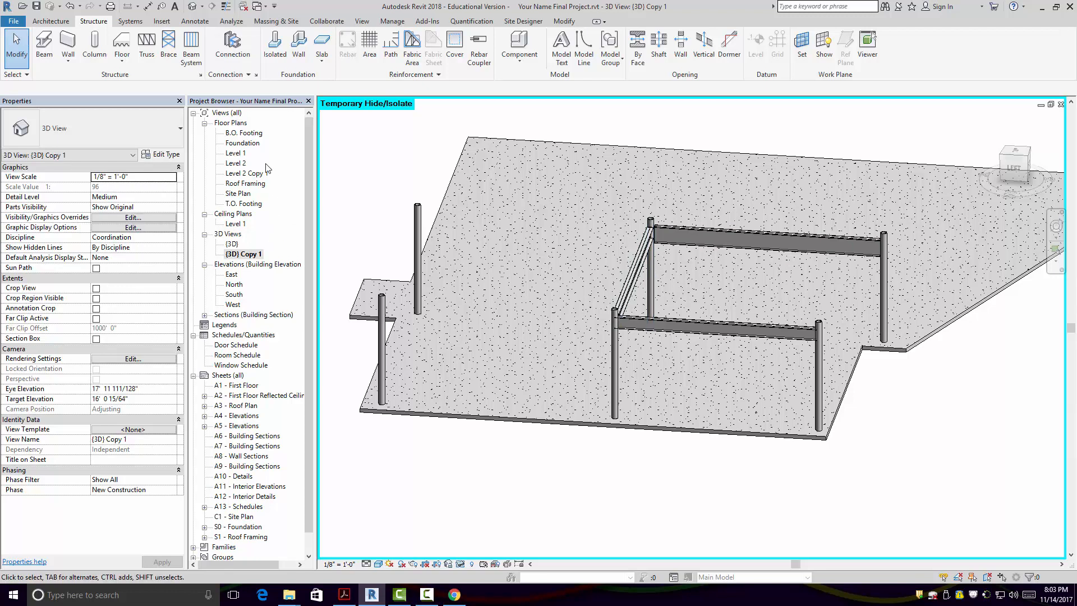
- Return to the Level 2 Copy 1 floor plan and start a structural beam system
{"action": "double_click", "coordinate": [236, 163]}
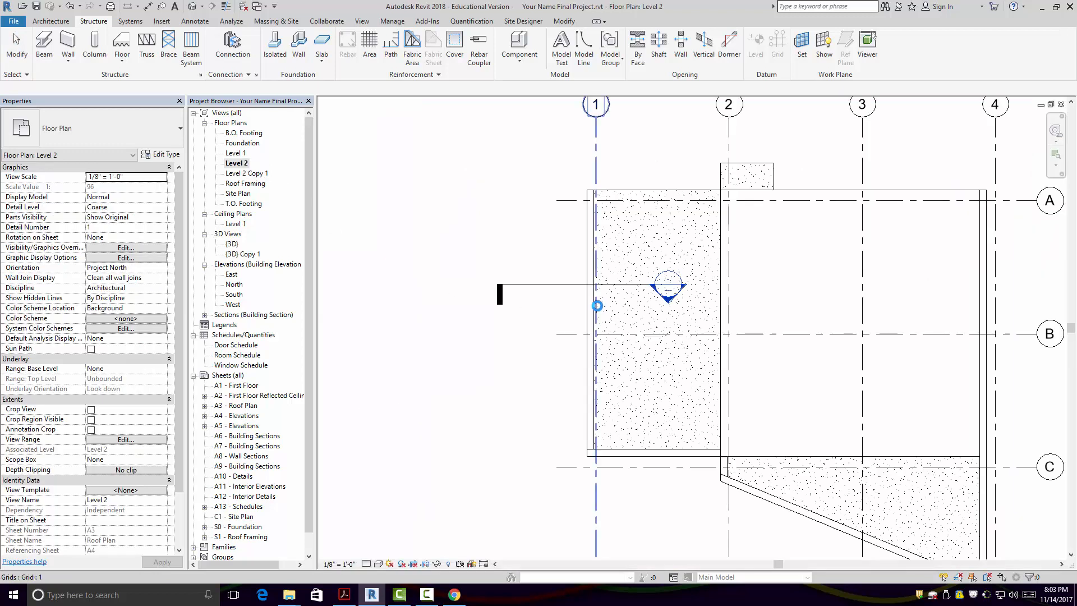
{"action": "double_click", "coordinate": [255, 174]}
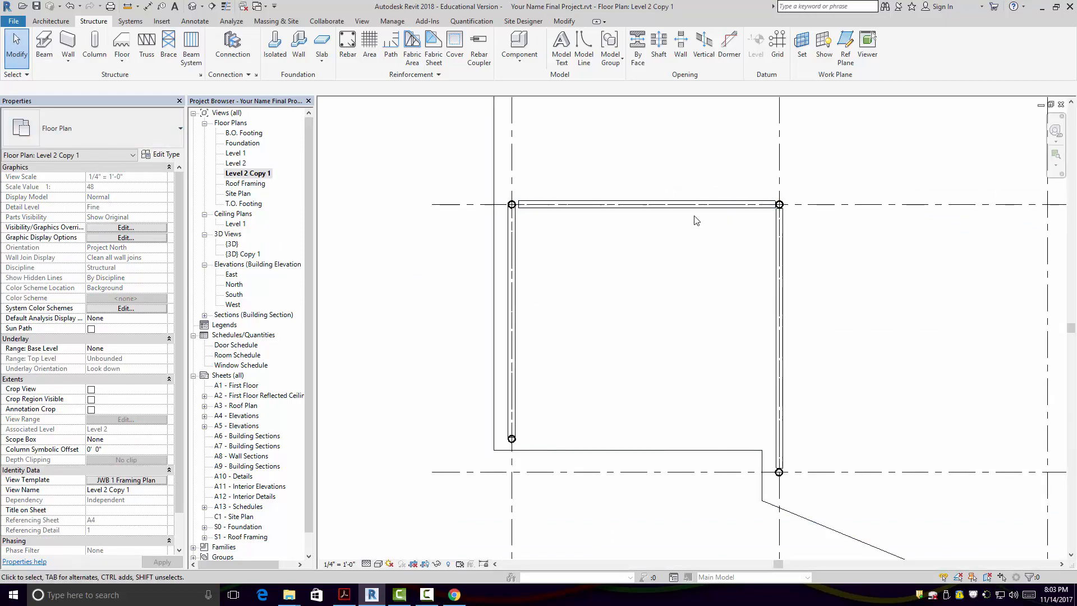
{"action": "left_click", "coordinate": [194, 55]}
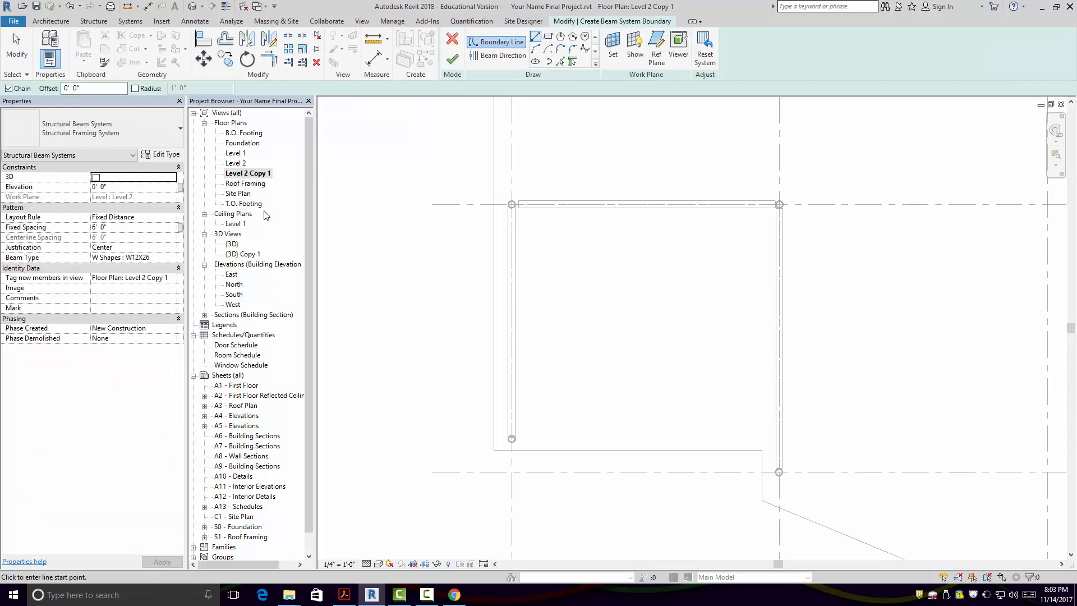
{"action": "left_click", "coordinate": [138, 128]}
{"action": "left_click", "coordinate": [140, 138]}
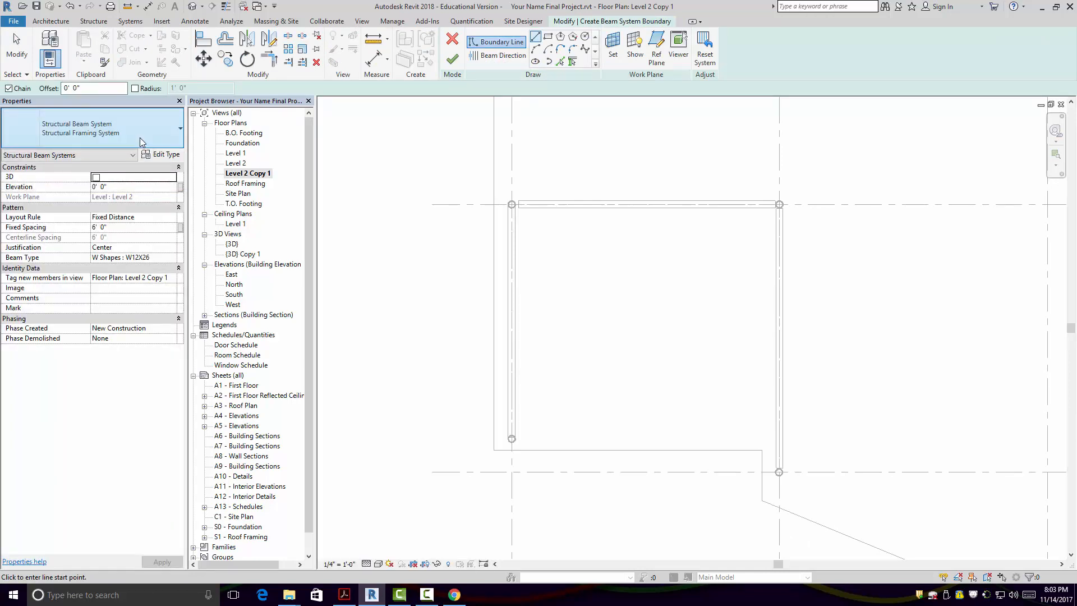
{"action": "left_click", "coordinate": [139, 137]}
{"action": "left_click", "coordinate": [142, 130]}
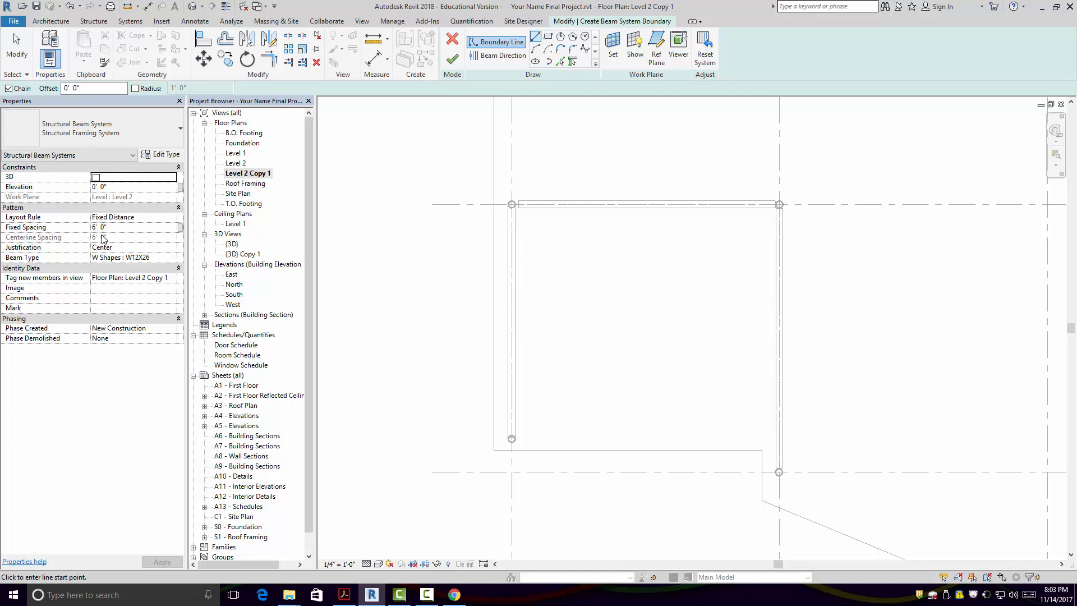
- Duplicate the beam system type as Structural Framing System 2 and keep W Shapes : W12X26 as its beam type
{"action": "left_click", "coordinate": [166, 155]}
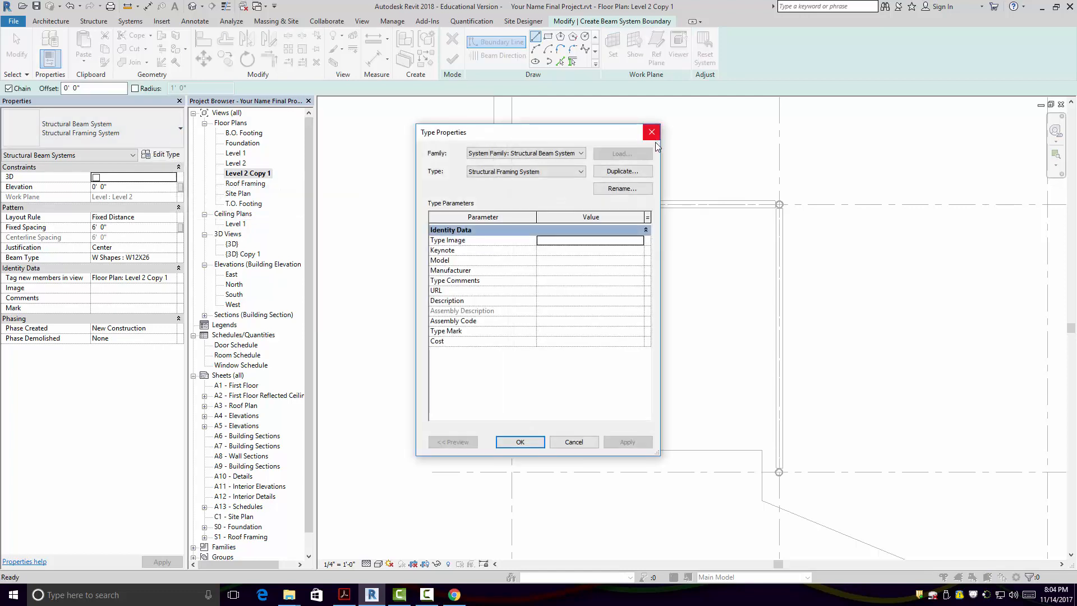
{"action": "left_click", "coordinate": [634, 171]}
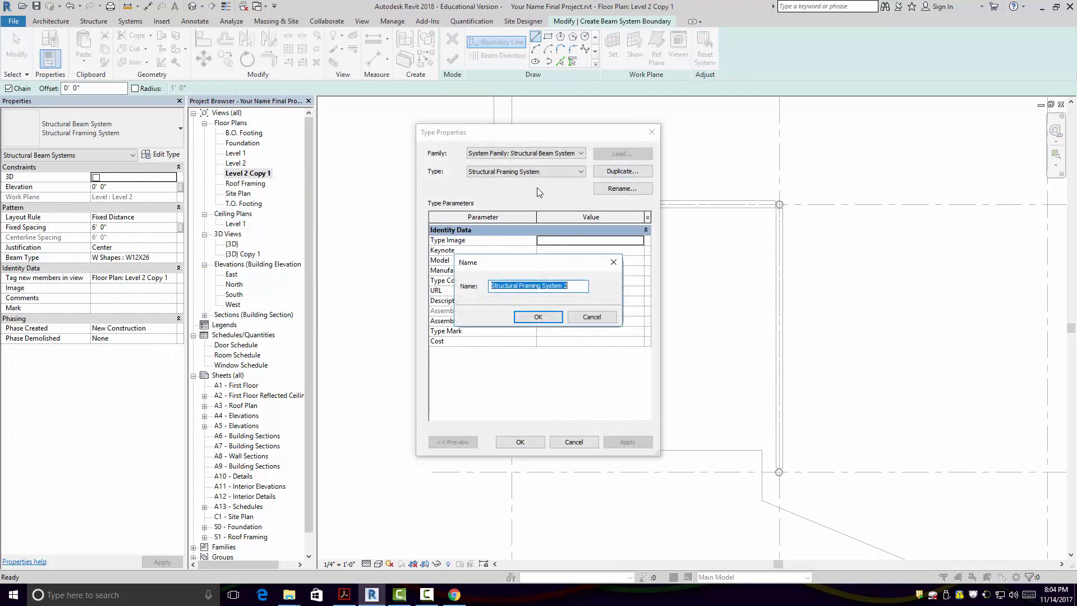
{"action": "left_click", "coordinate": [555, 319]}
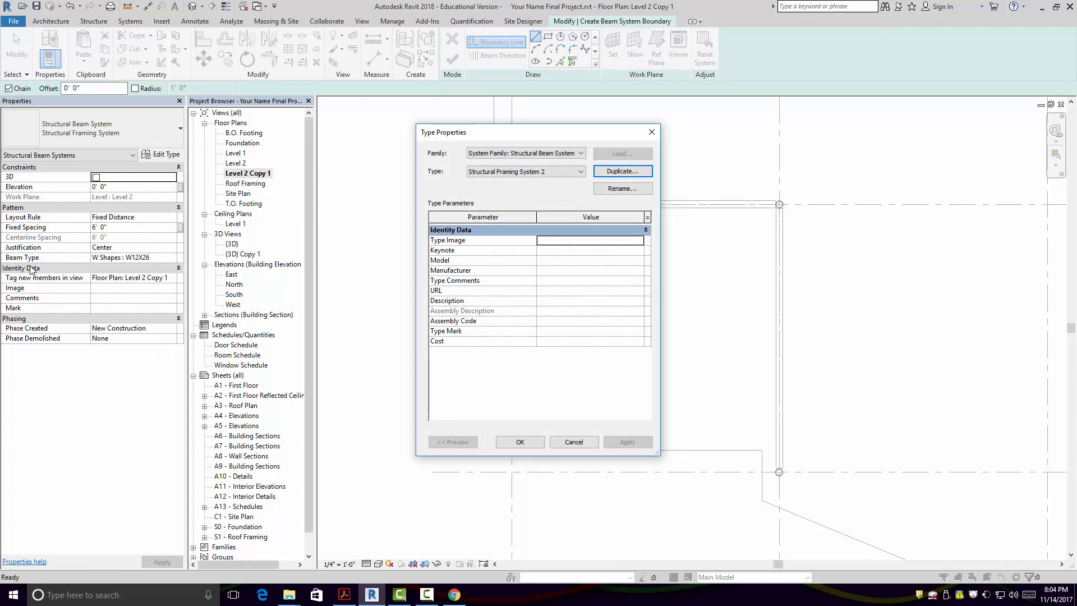
{"action": "left_click", "coordinate": [517, 441]}
{"action": "left_click", "coordinate": [120, 262]}
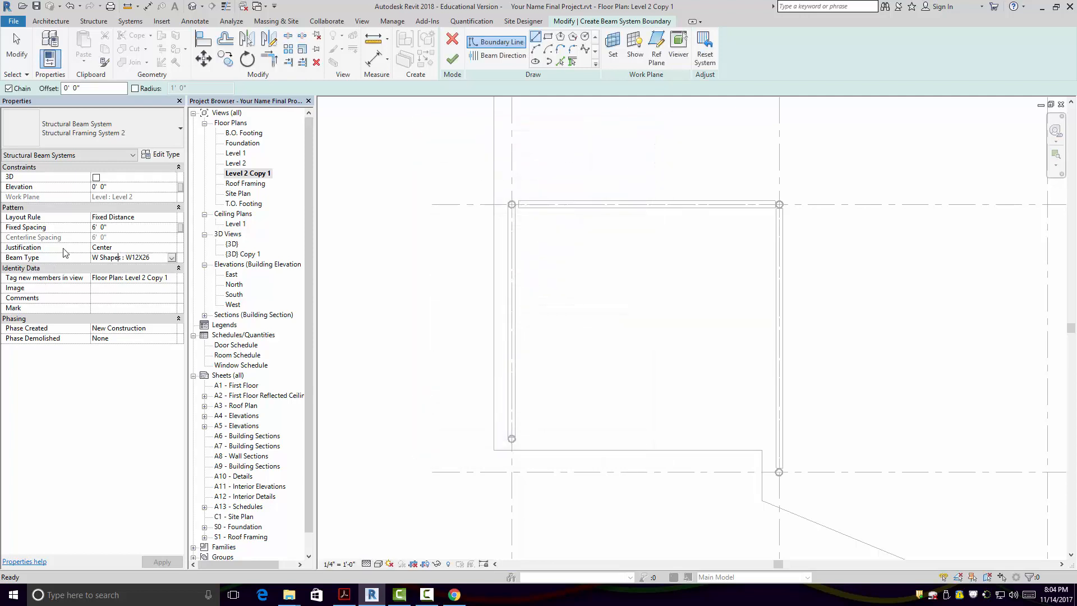
{"action": "left_click", "coordinate": [171, 257]}
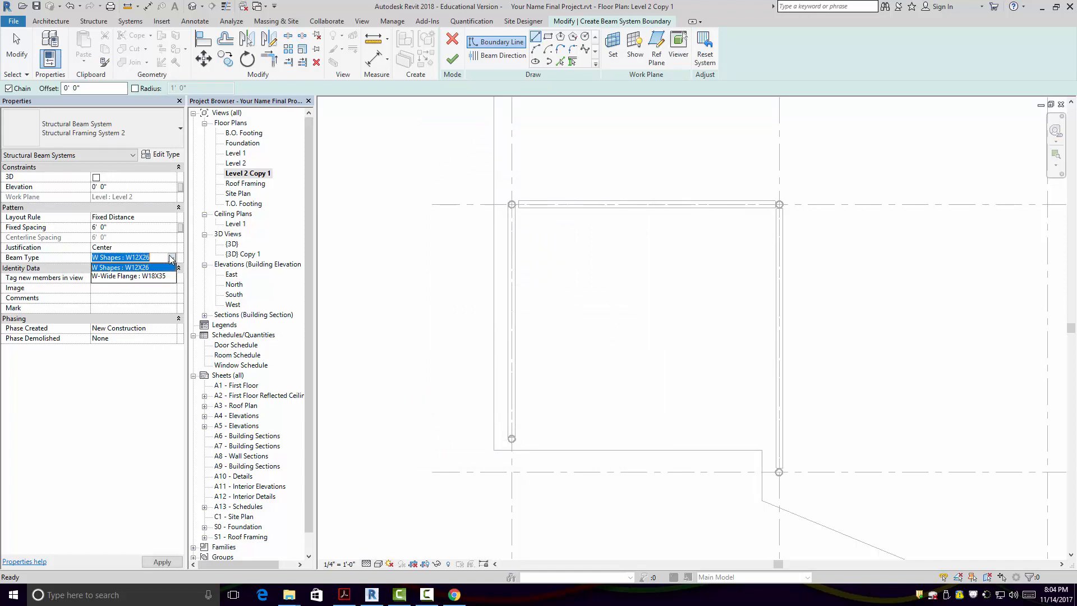
{"action": "left_click", "coordinate": [172, 259]}
{"action": "left_click", "coordinate": [171, 258]}
{"action": "left_click", "coordinate": [172, 259]}
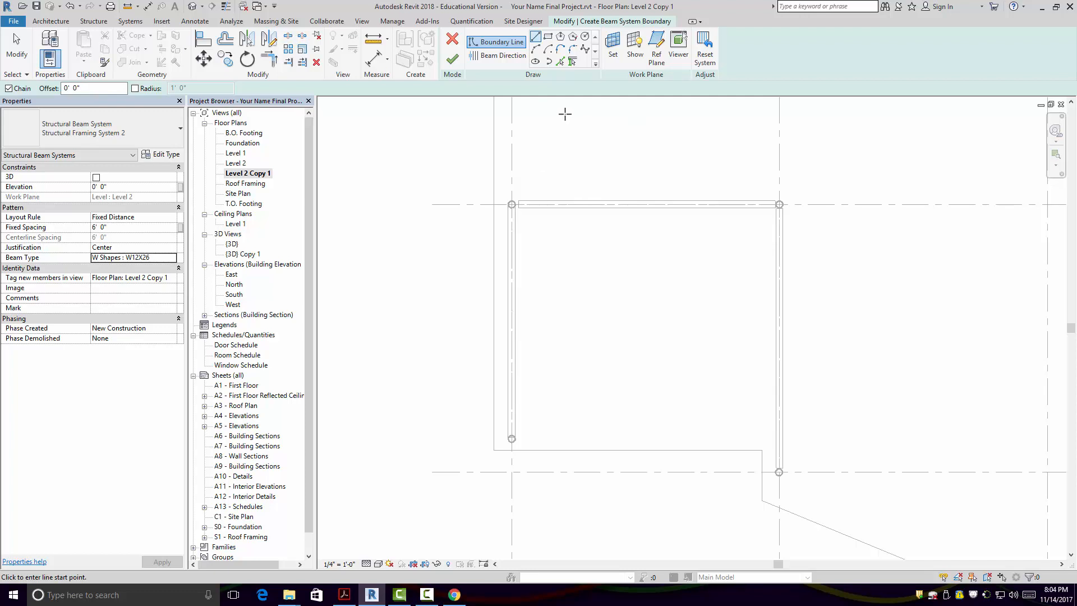
- Create beam system boundary lines from the two existing vertical beams along grids 1 and 2
{"action": "left_click", "coordinate": [572, 61]}
{"action": "left_click", "coordinate": [512, 314]}
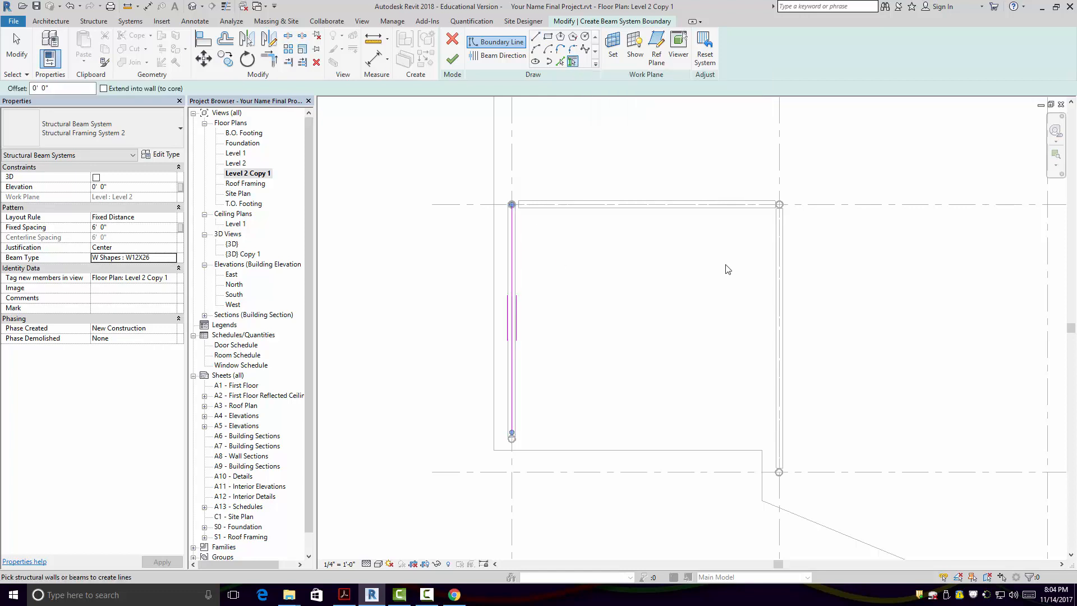
{"action": "left_click", "coordinate": [783, 275]}
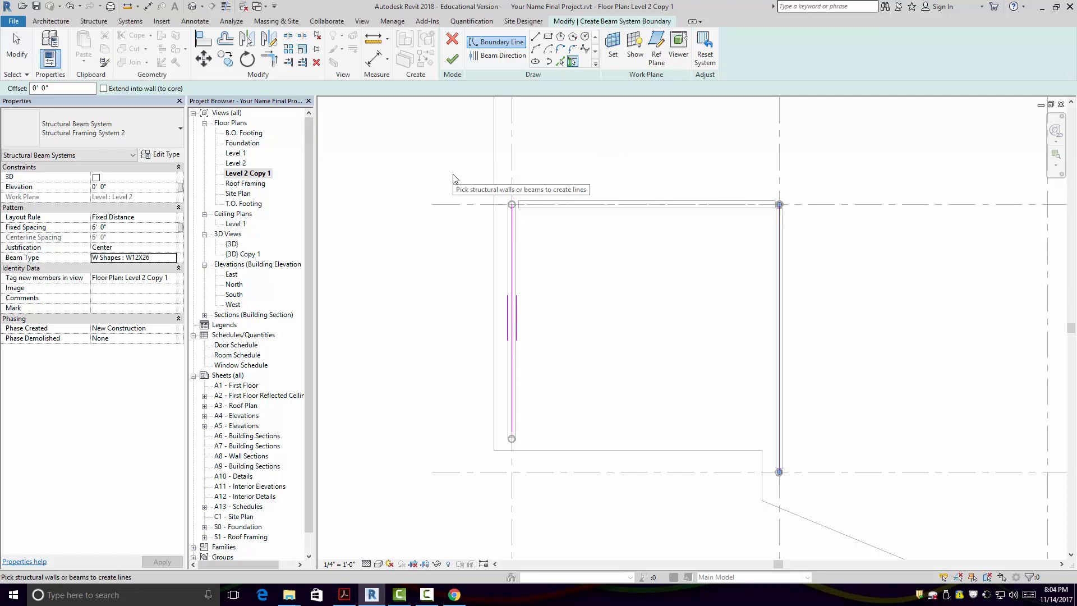
- Draw the upper boundary line between the column centres and a horizontal lower one from the lower grid 1 column to the grid 2 beam
{"action": "left_click", "coordinate": [535, 37]}
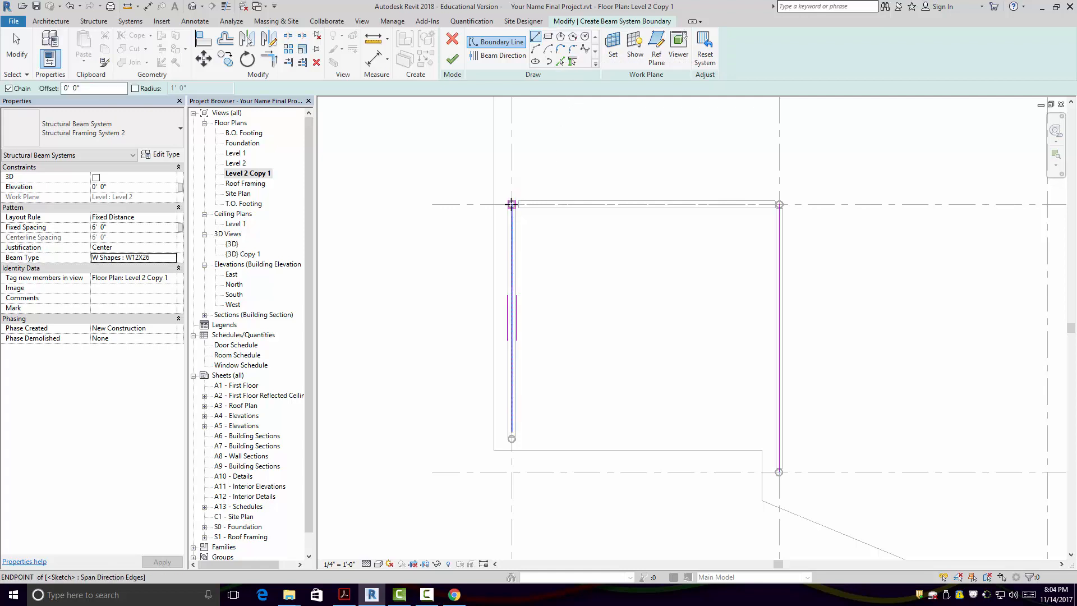
{"action": "left_click", "coordinate": [511, 204]}
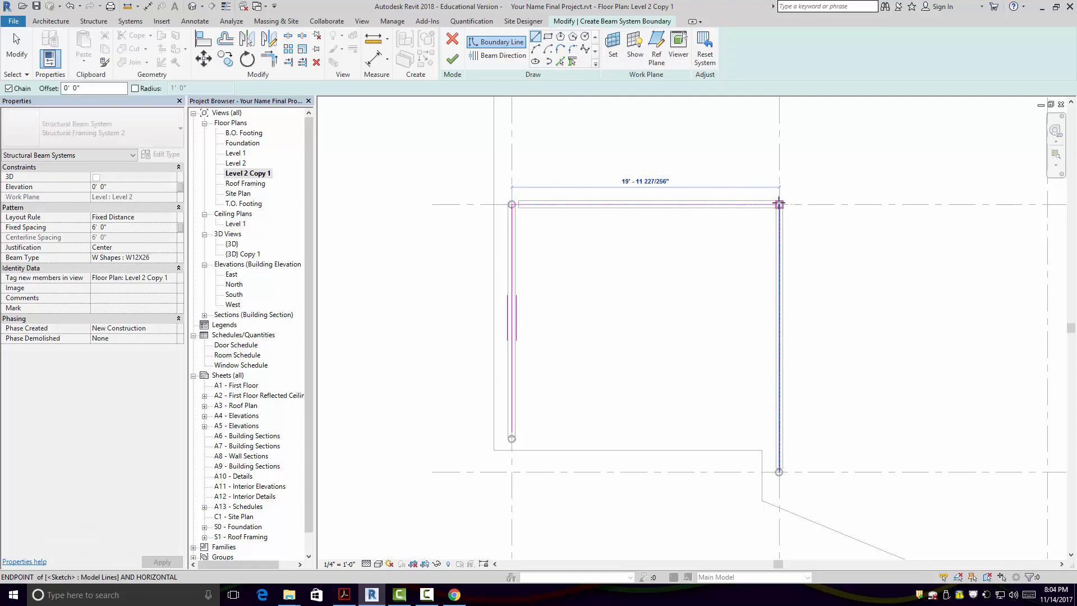
{"action": "left_click", "coordinate": [779, 204]}
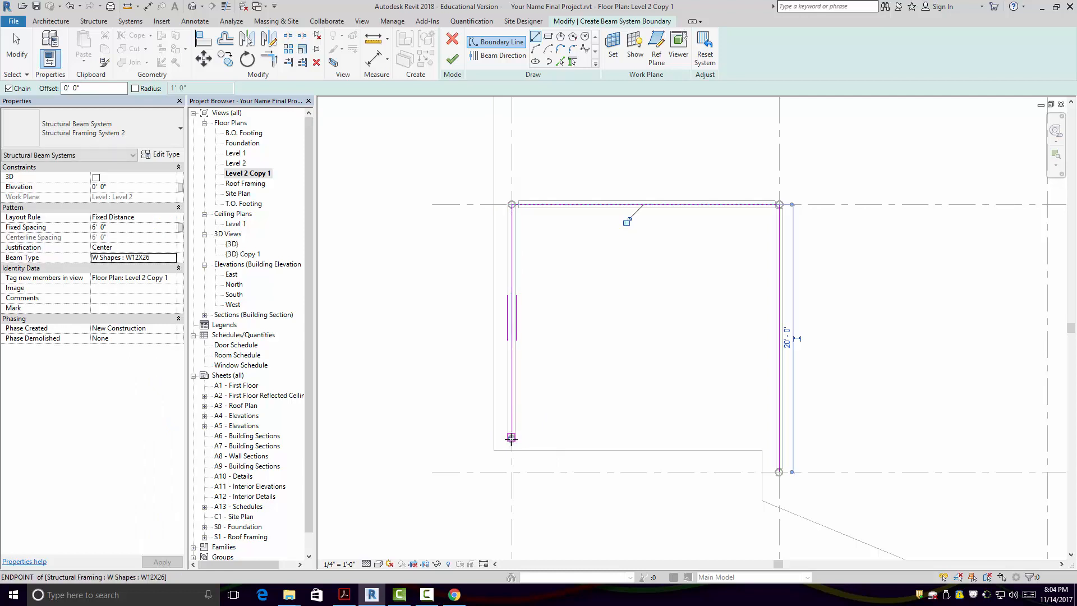
{"action": "left_click", "coordinate": [511, 438]}
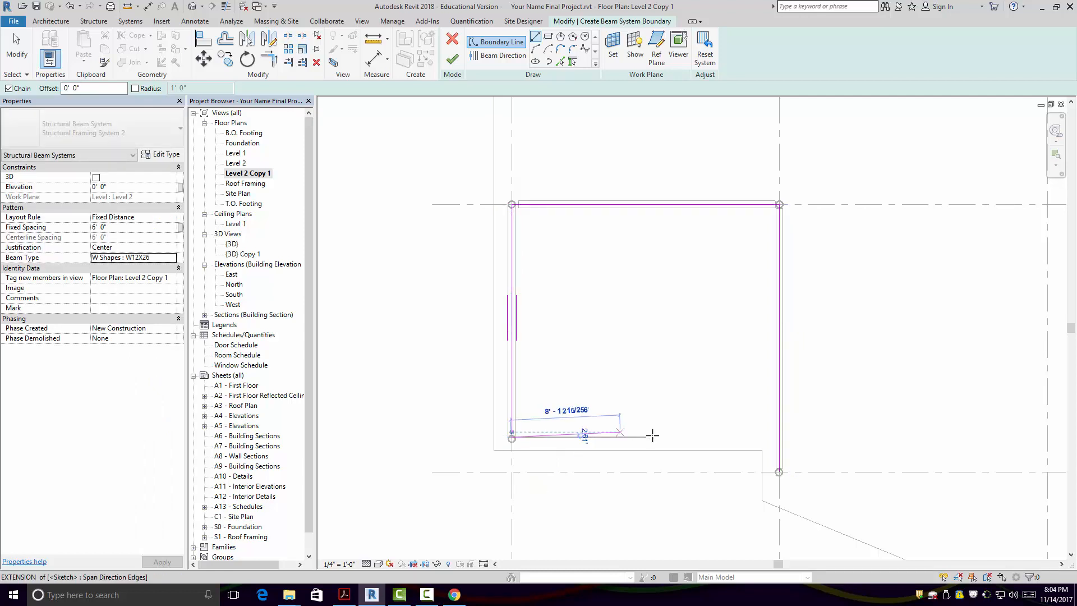
{"action": "left_click", "coordinate": [779, 439]}
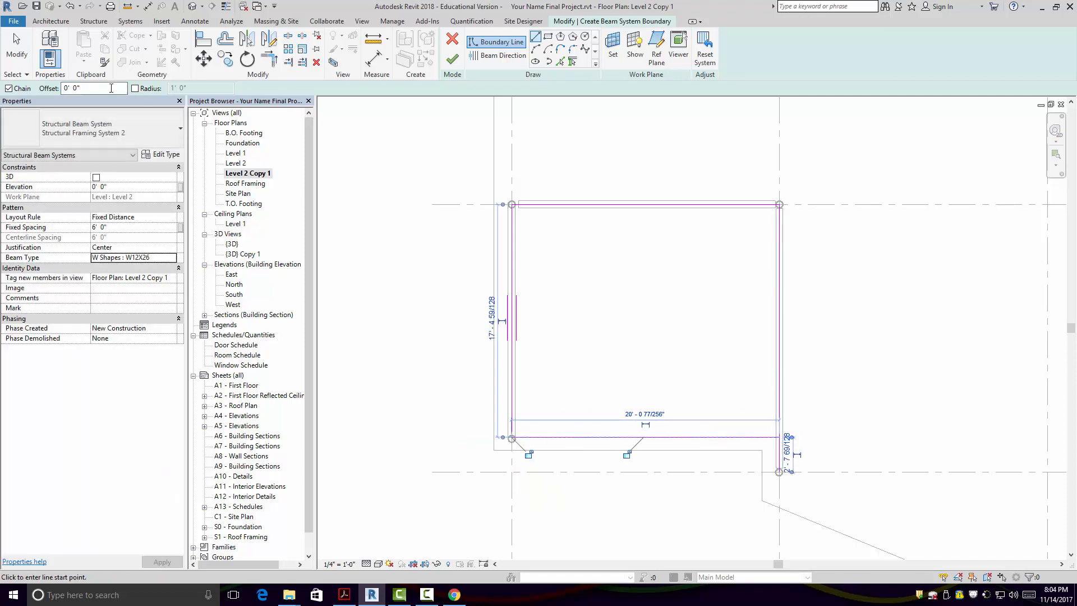
{"action": "left_click", "coordinate": [16, 49]}
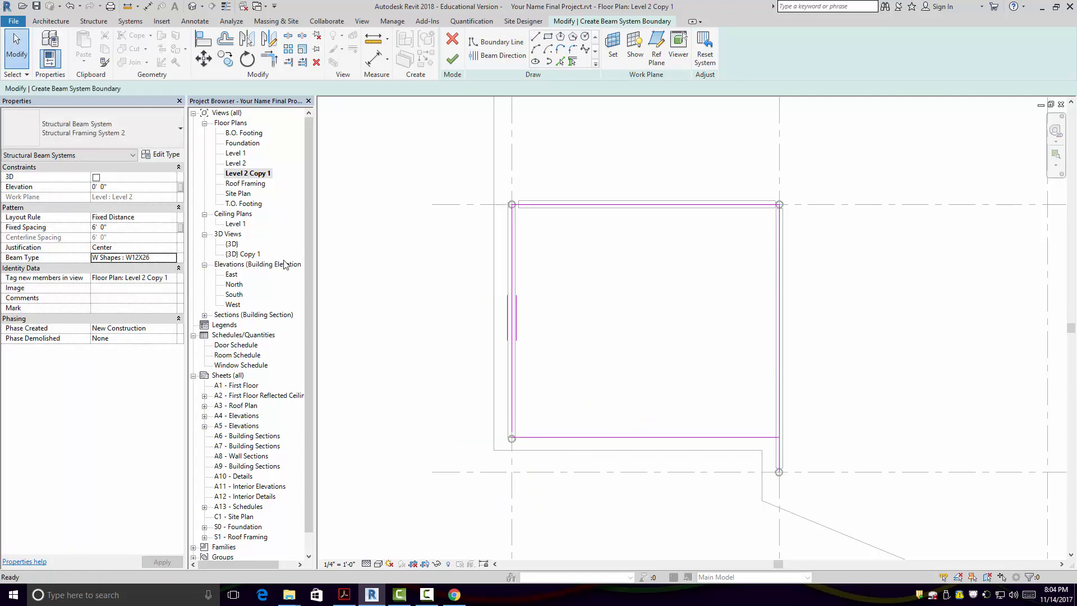
- Shorten the grid 2 boundary line so its lower end meets the lower horizontal boundary line
{"action": "left_click", "coordinate": [452, 58]}
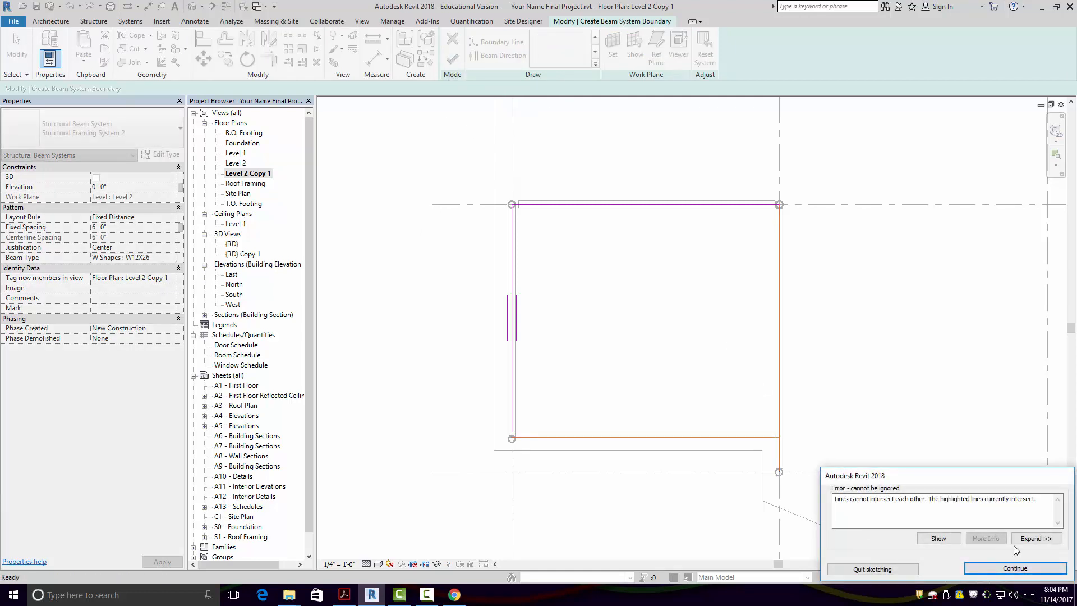
{"action": "left_click", "coordinate": [1016, 568]}
{"action": "left_click", "coordinate": [779, 457]}
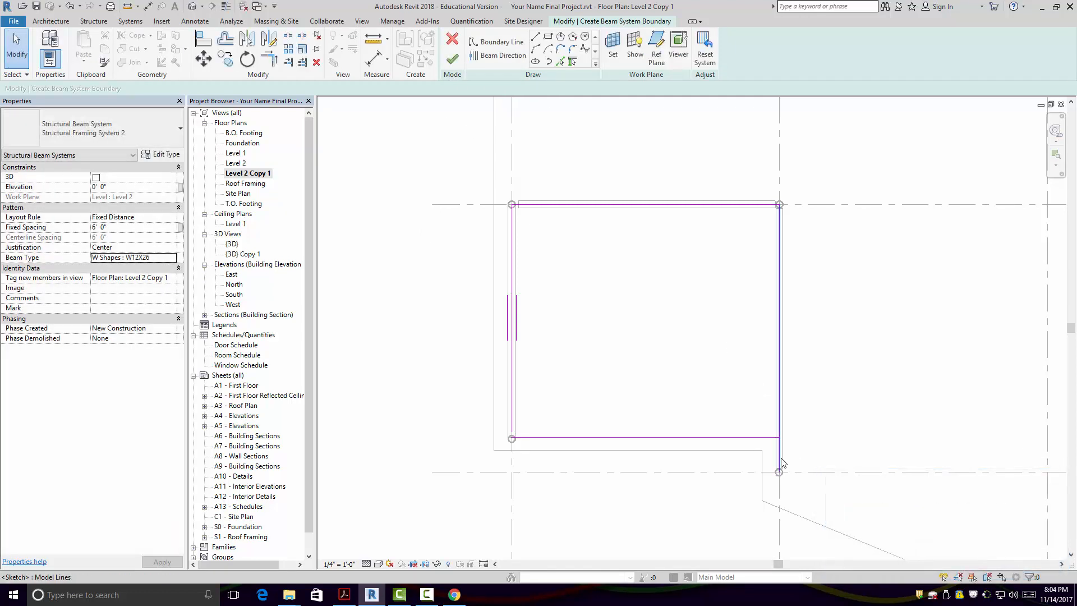
{"action": "left_click_drag", "start_coordinate": [779, 472], "coordinate": [779, 437]}
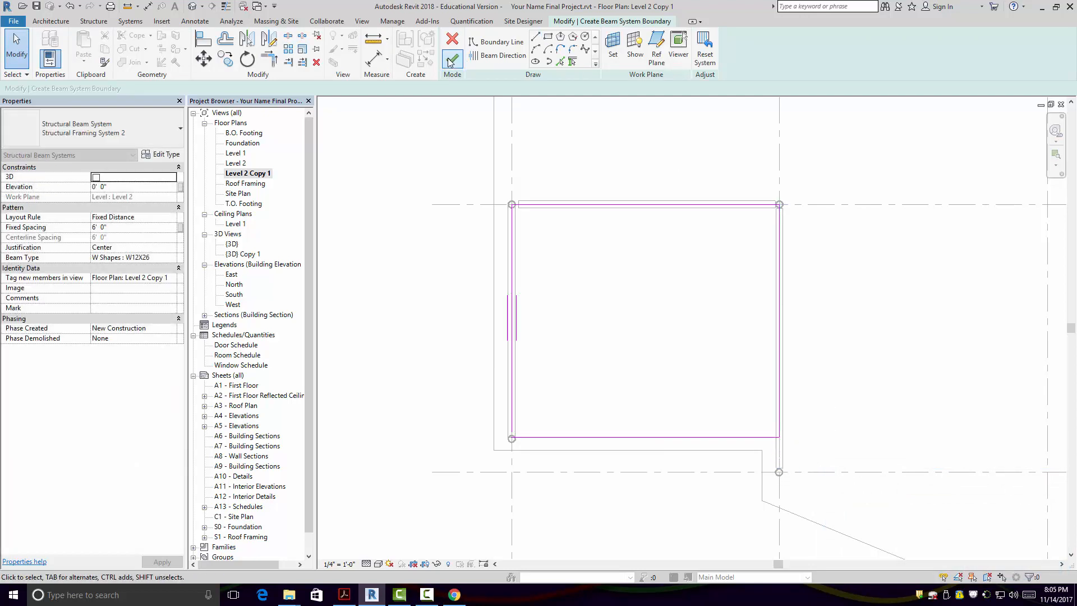
- Extend the grid 1 boundary line down to the lower horizontal boundary line and finish the beam system sketch
{"action": "left_click", "coordinate": [452, 58]}
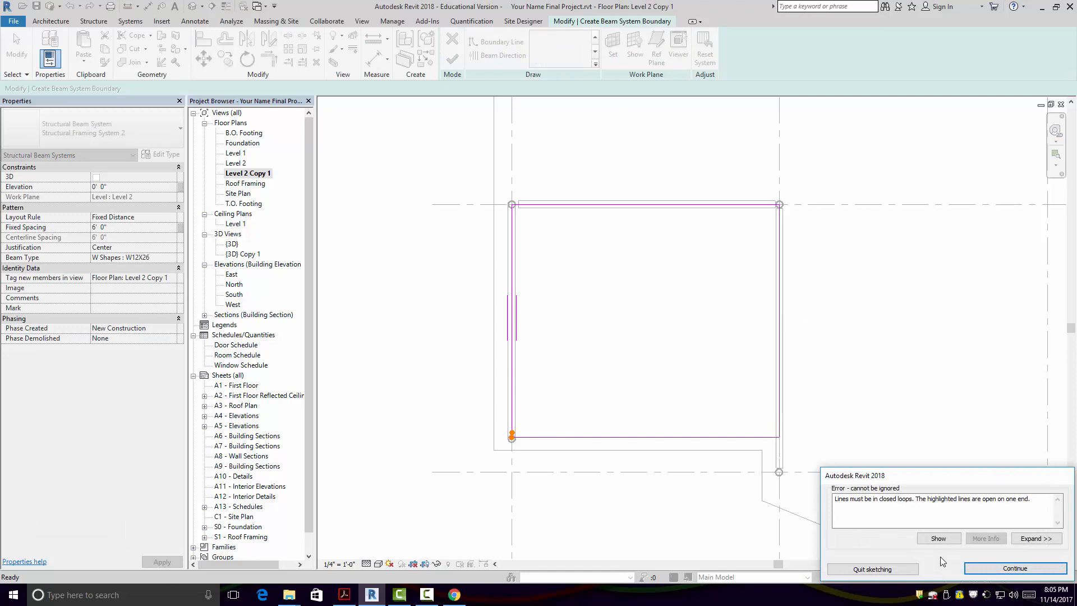
{"action": "left_click", "coordinate": [1006, 569]}
{"action": "scroll", "coordinate": [466, 497], "scroll_direction": "up", "scroll_amount": 2}
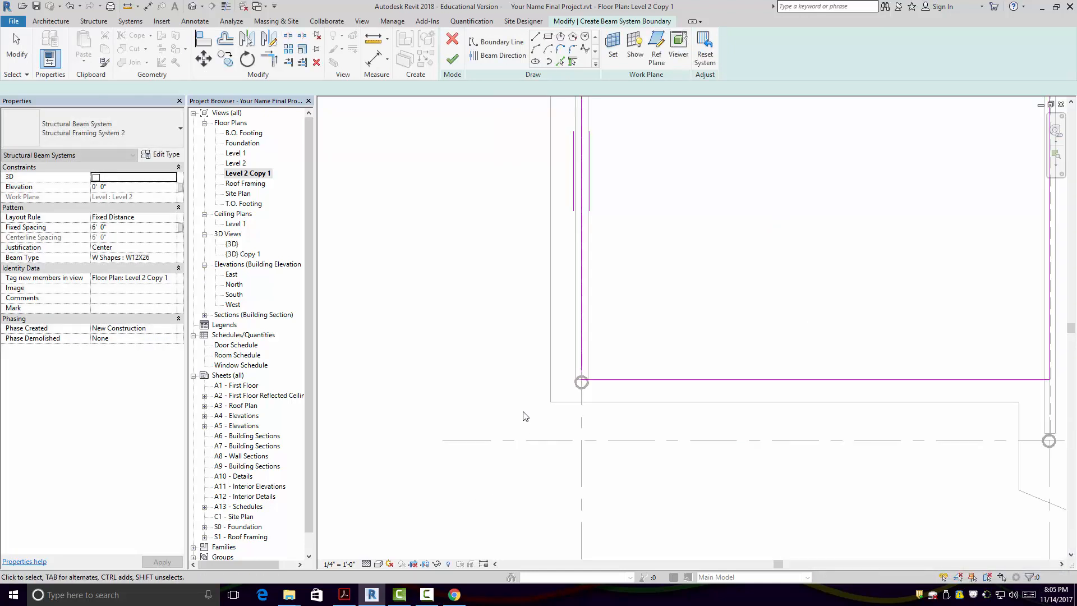
{"action": "scroll", "coordinate": [525, 416], "scroll_direction": "up", "scroll_amount": 2}
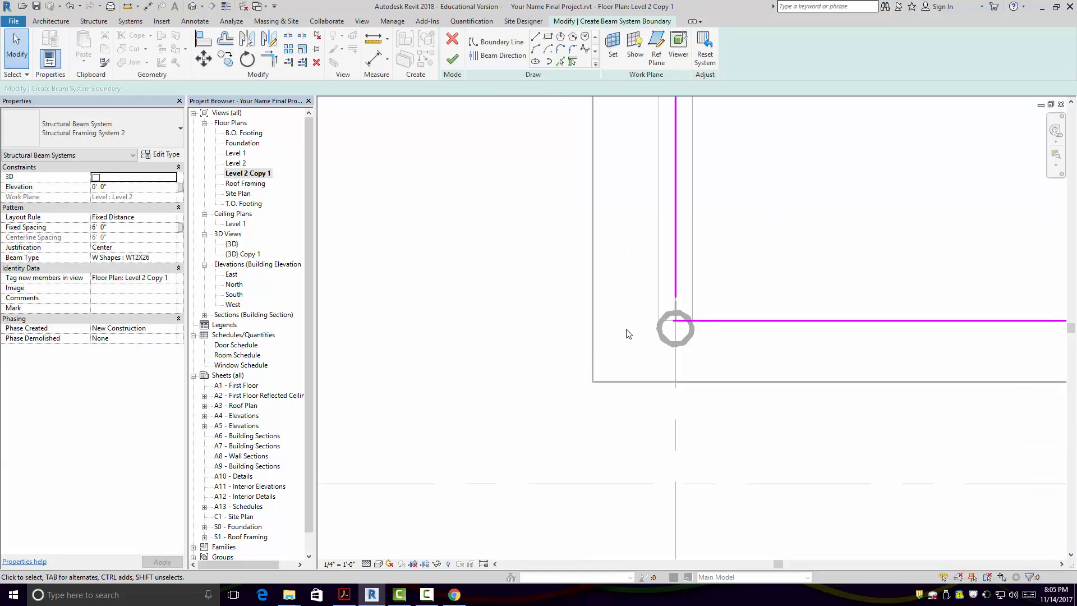
{"action": "left_click", "coordinate": [675, 278]}
{"action": "left_click_drag", "start_coordinate": [675, 297], "coordinate": [675, 320]}
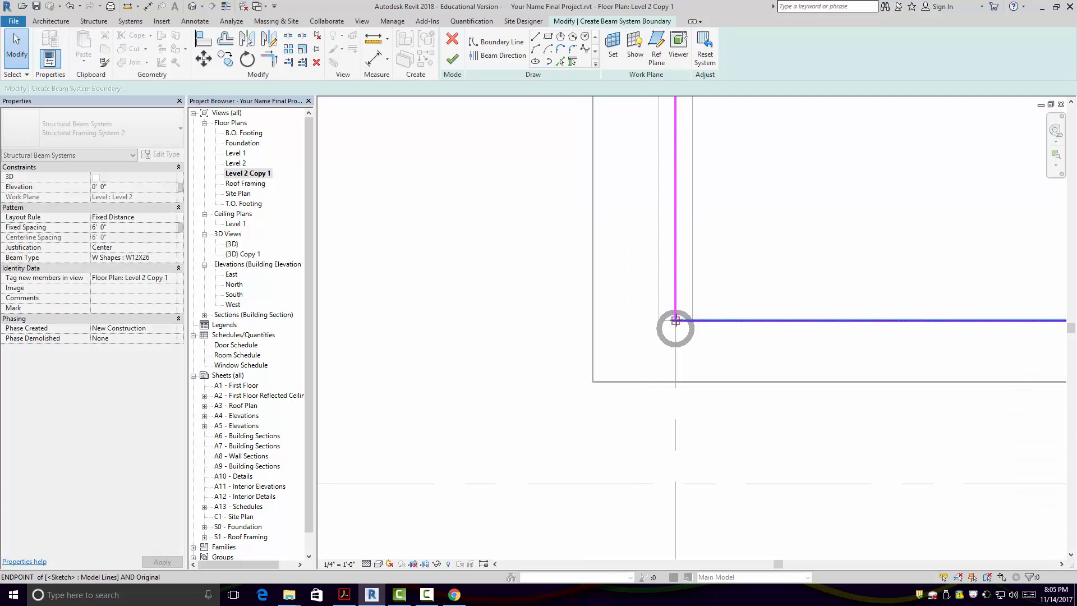
{"action": "left_click", "coordinate": [765, 370]}
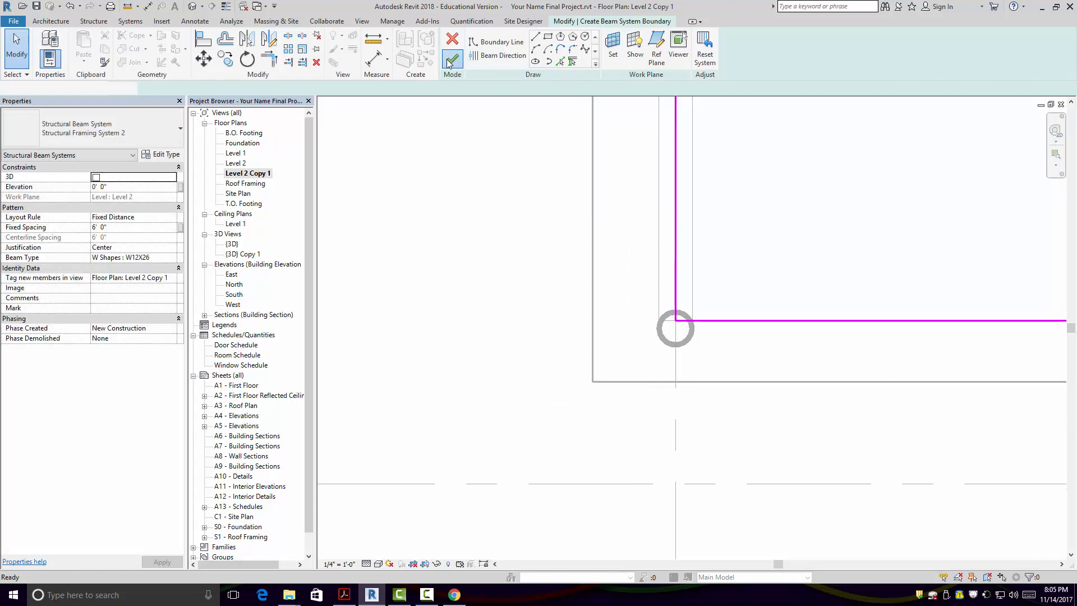
{"action": "left_click", "coordinate": [452, 59]}
- Examine the new beam system in plan and in the {3D} Copy 1 view, checking how the beam ends are supported
{"action": "scroll", "coordinate": [626, 289], "scroll_direction": "down", "scroll_amount": 3}
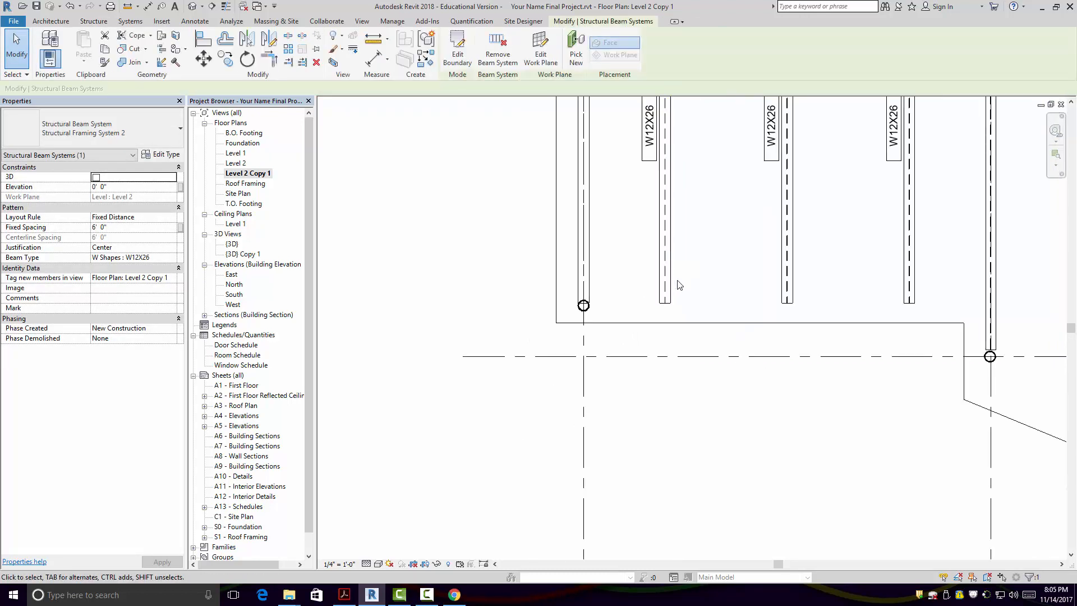
{"action": "middle_click_drag", "start_coordinate": [701, 258], "coordinate": [692, 370]}
{"action": "scroll", "coordinate": [729, 364], "scroll_direction": "down", "scroll_amount": 2}
{"action": "scroll", "coordinate": [778, 298], "scroll_direction": "up", "scroll_amount": 1}
{"action": "middle_click_drag", "start_coordinate": [780, 307], "coordinate": [766, 351]}
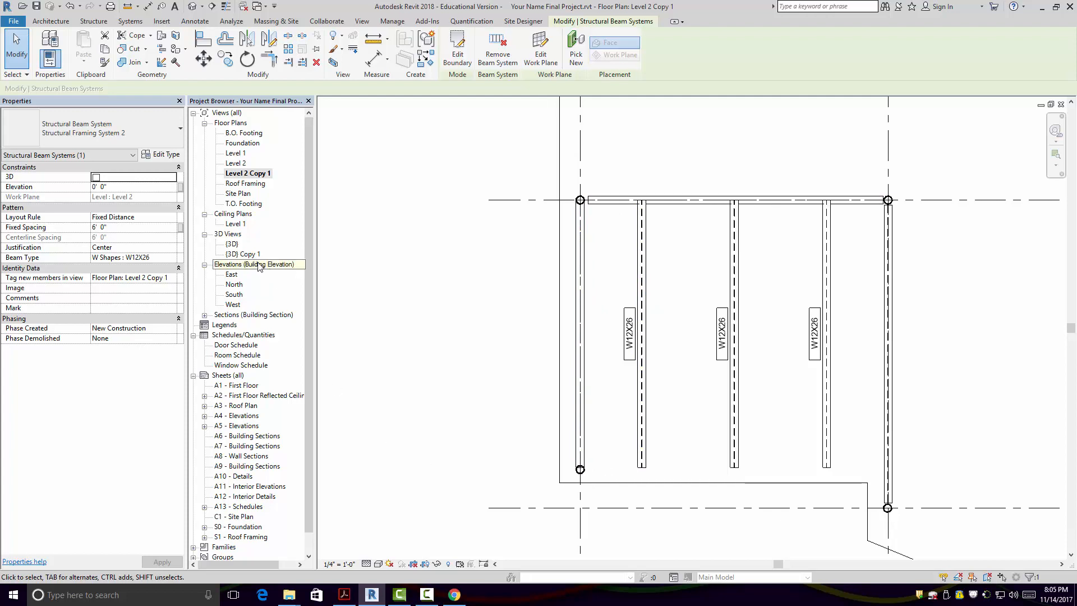
{"action": "scroll", "coordinate": [530, 335], "scroll_direction": "down", "scroll_amount": 2}
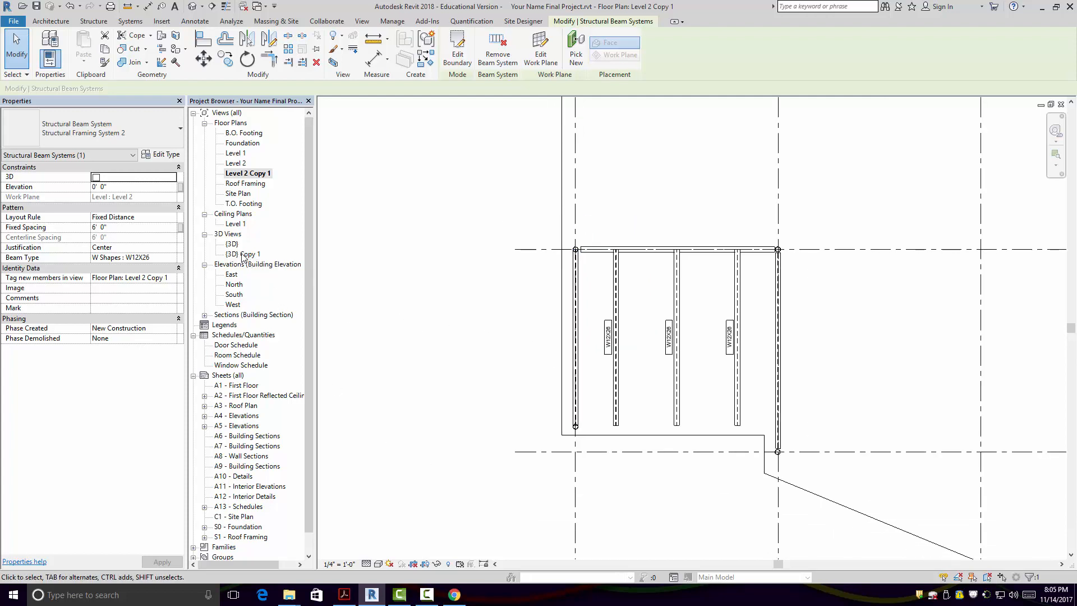
{"action": "double_click", "coordinate": [243, 254]}
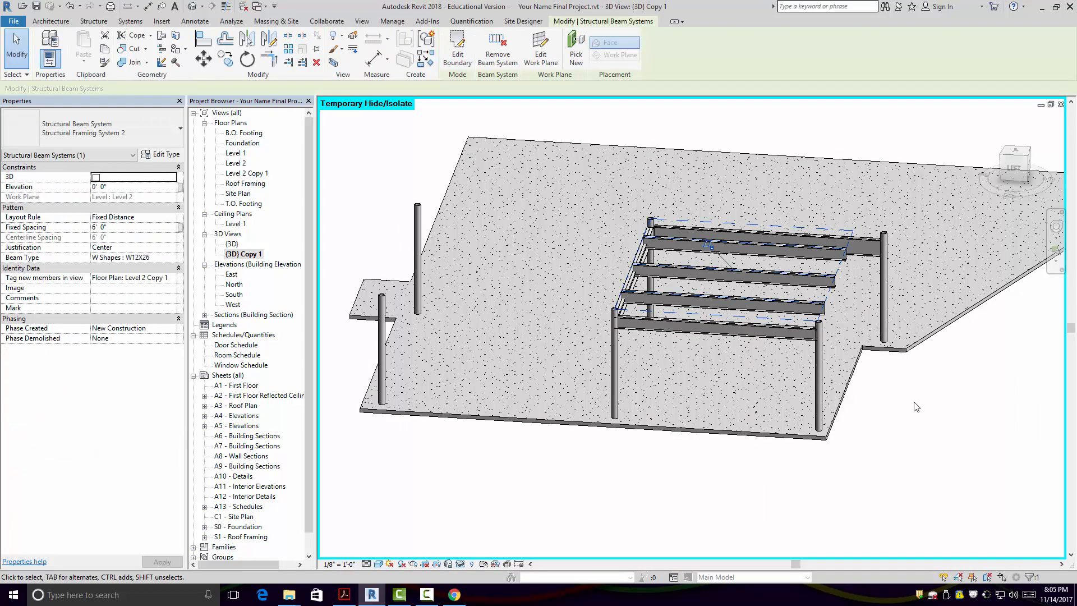
{"action": "scroll", "coordinate": [915, 406], "scroll_direction": "up", "scroll_amount": 2}
{"action": "left_click", "coordinate": [935, 450]}
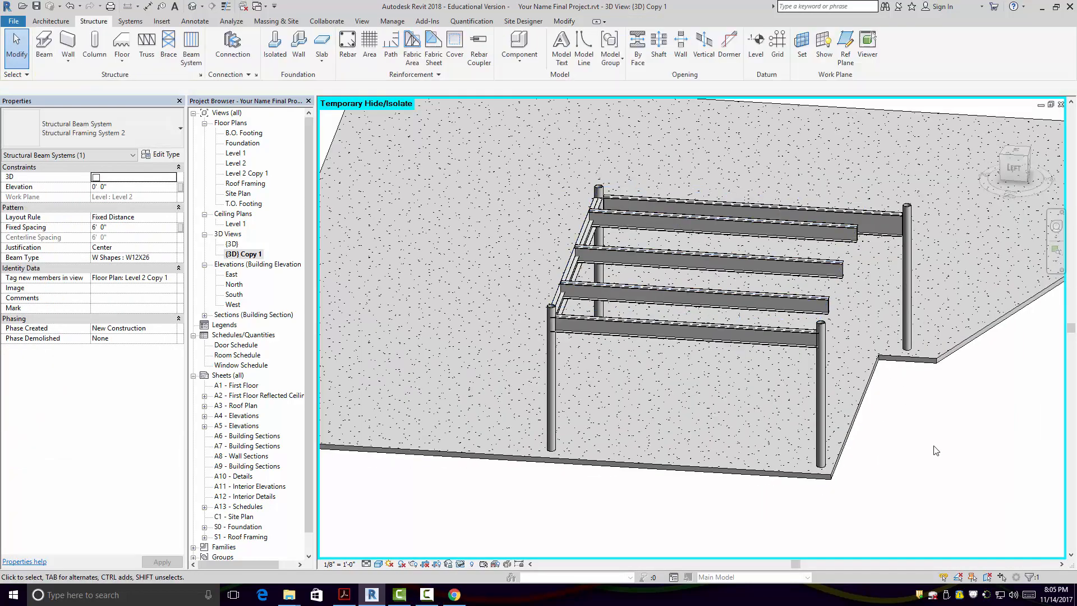
{"action": "scroll", "coordinate": [792, 297], "scroll_direction": "up", "scroll_amount": 4}
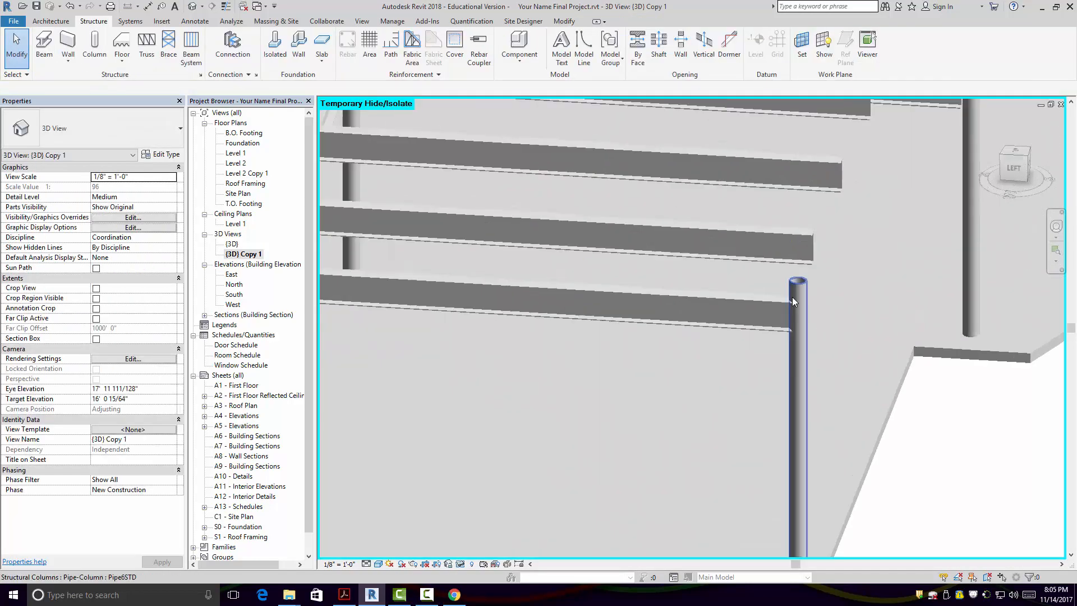
- Edit the beam system's boundary in the Level 2 Copy 1 plan so the beams run parallel to the upper horizontal boundary line
{"action": "left_click", "coordinate": [766, 282]}
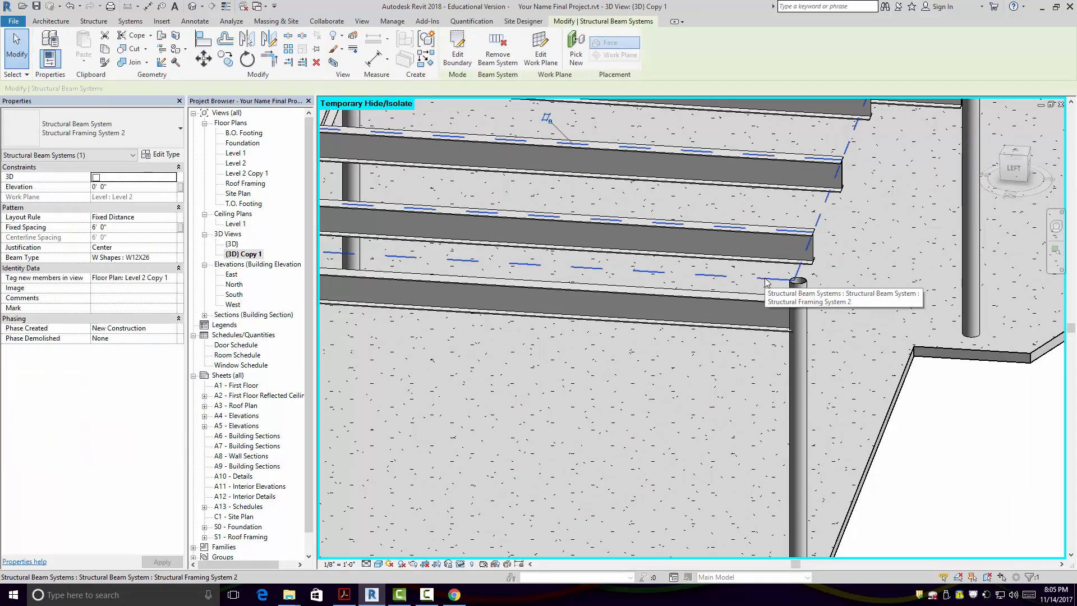
{"action": "scroll", "coordinate": [766, 282], "scroll_direction": "down", "scroll_amount": 5}
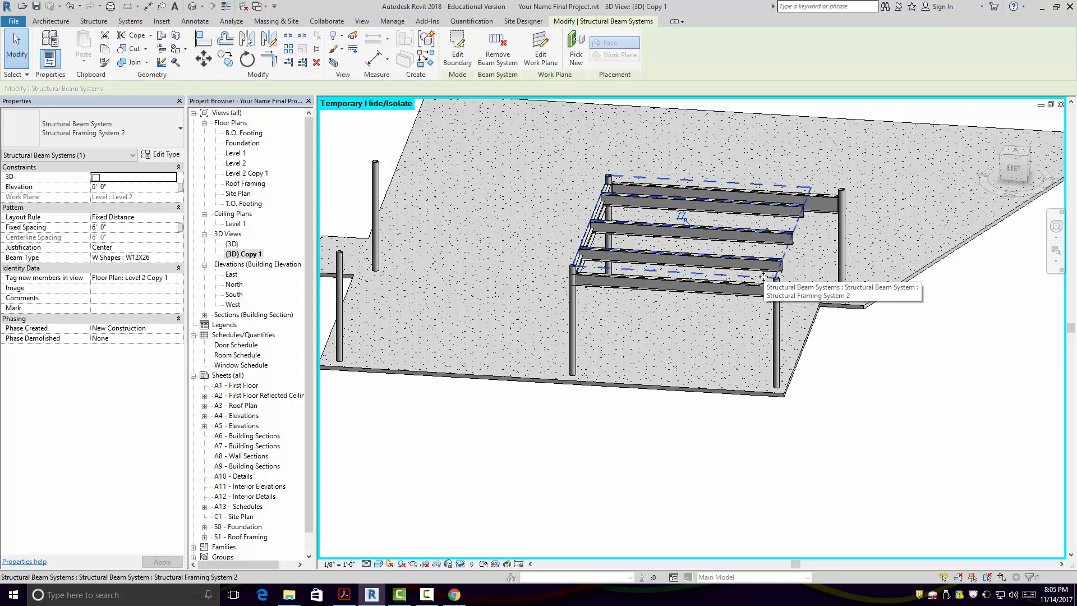
{"action": "left_click", "coordinate": [456, 56]}
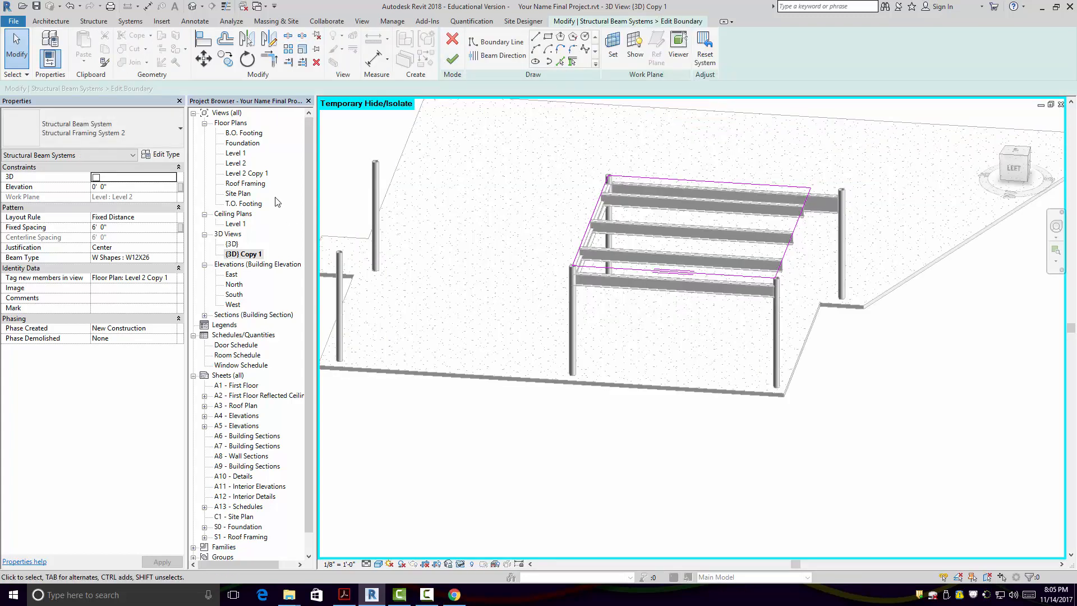
{"action": "double_click", "coordinate": [236, 173]}
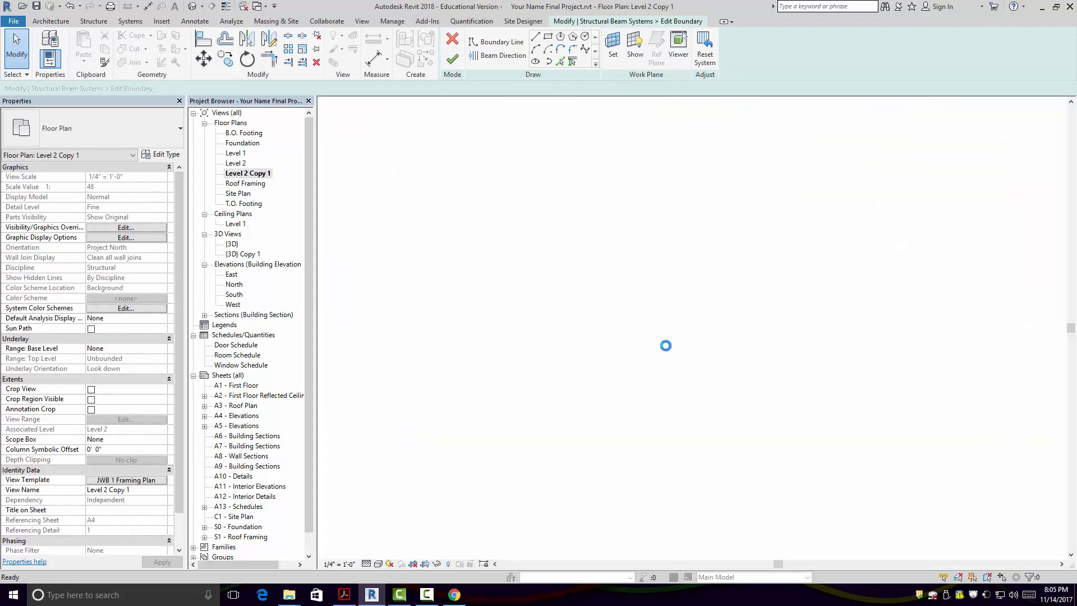
{"action": "left_click", "coordinate": [494, 58]}
{"action": "left_click", "coordinate": [666, 250]}
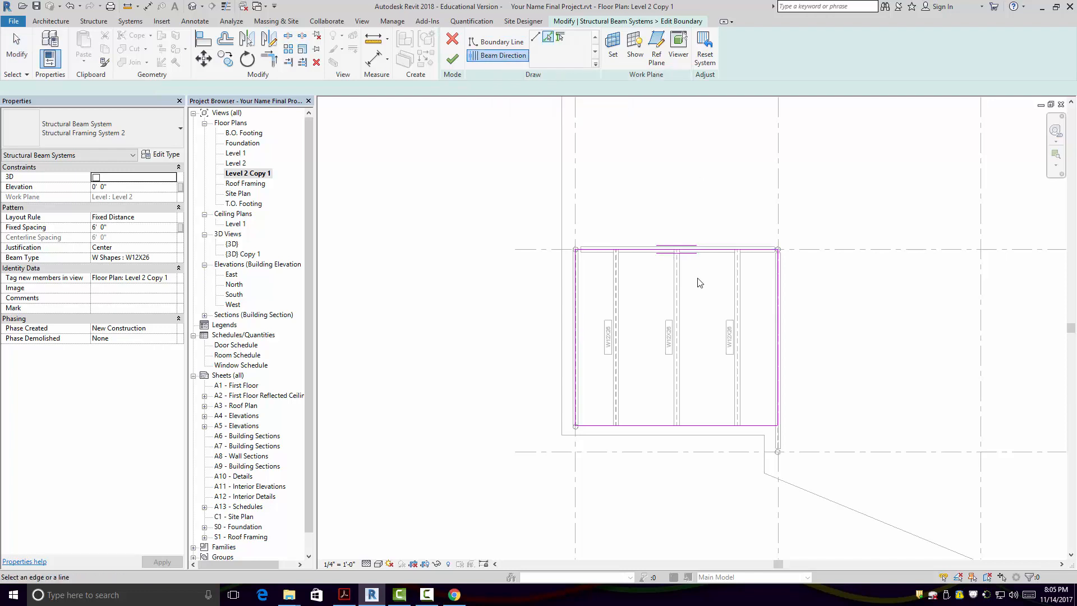
{"action": "left_click", "coordinate": [453, 60]}
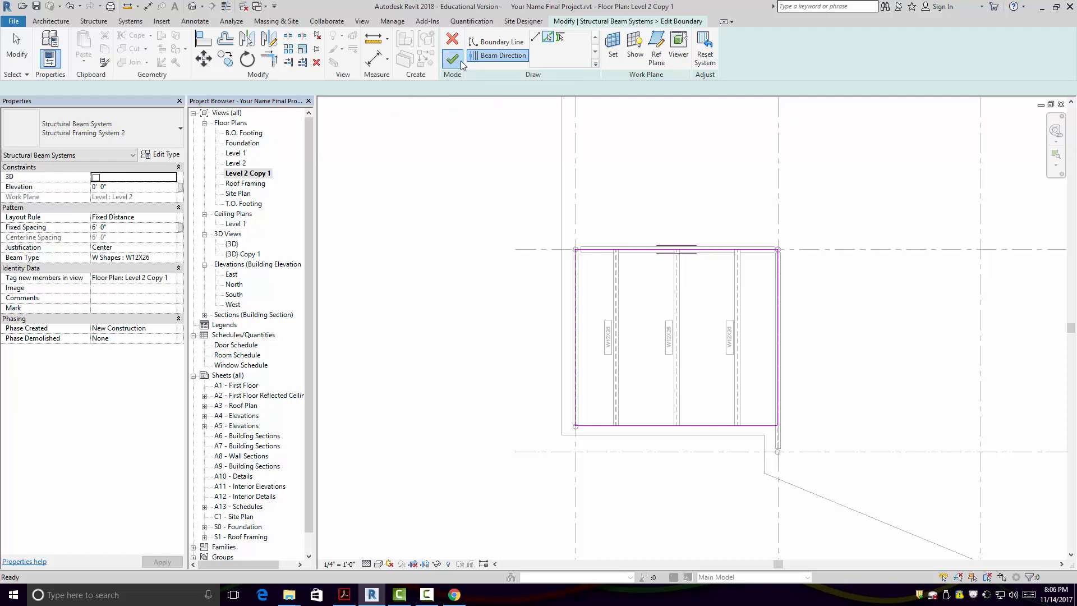
{"action": "left_click", "coordinate": [834, 346]}
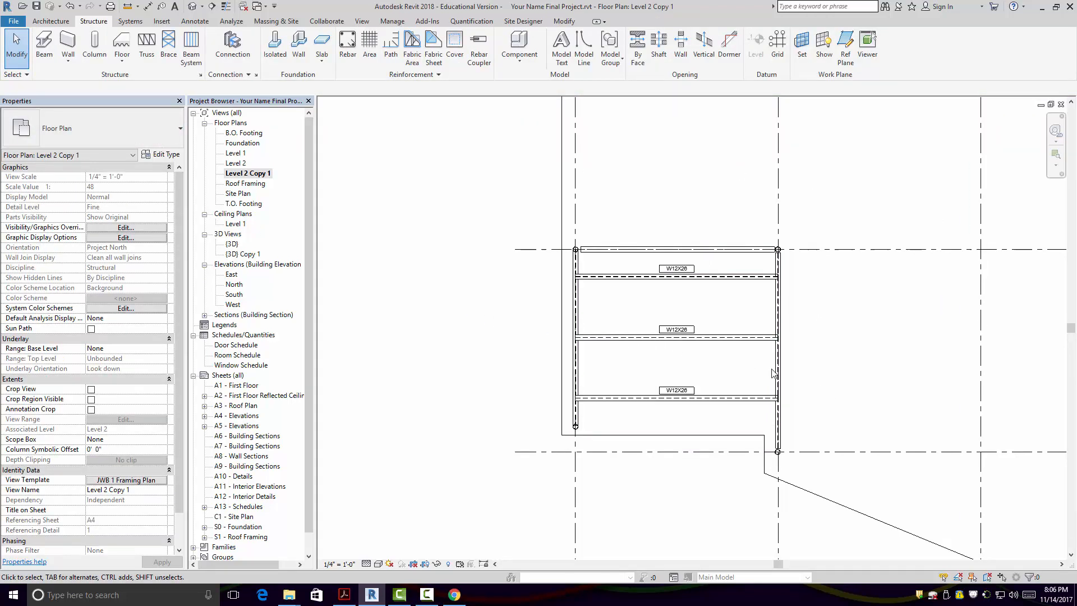
- Start the Beam command and browse the US Imperial family library to the Steel folder under Structural Framing
{"action": "middle_click_drag", "start_coordinate": [769, 396], "coordinate": [754, 422]}
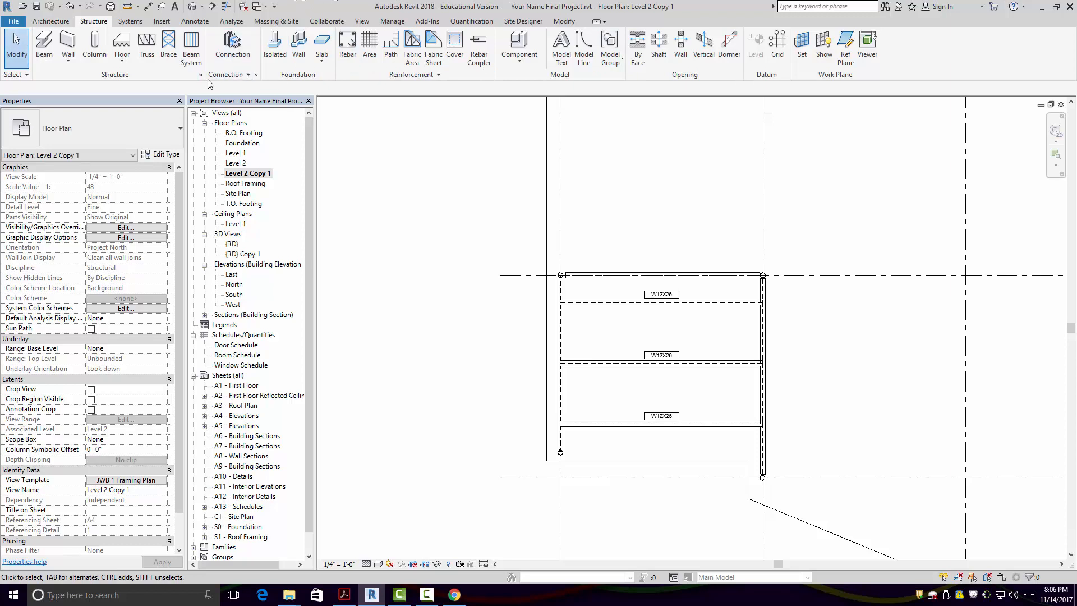
{"action": "left_click", "coordinate": [44, 45]}
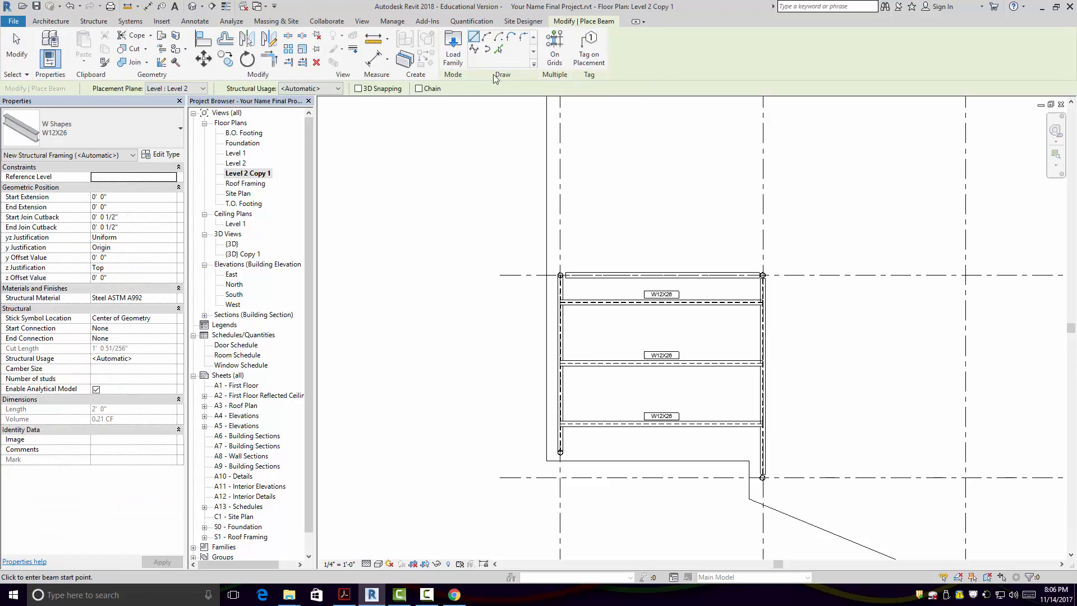
{"action": "left_click", "coordinate": [458, 55]}
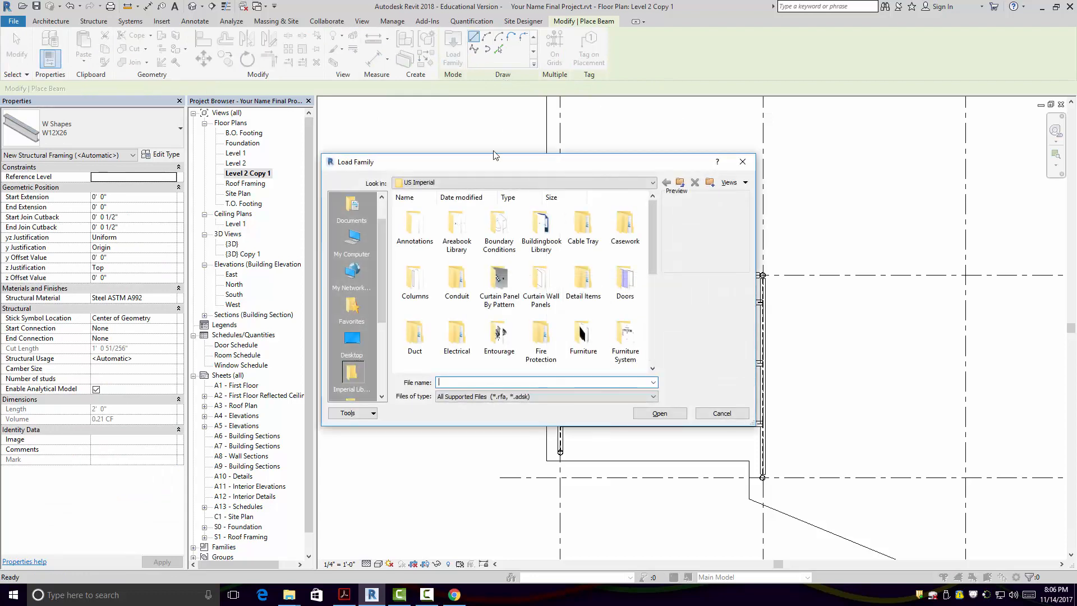
{"action": "scroll", "coordinate": [654, 291], "scroll_direction": "down", "scroll_amount": 5}
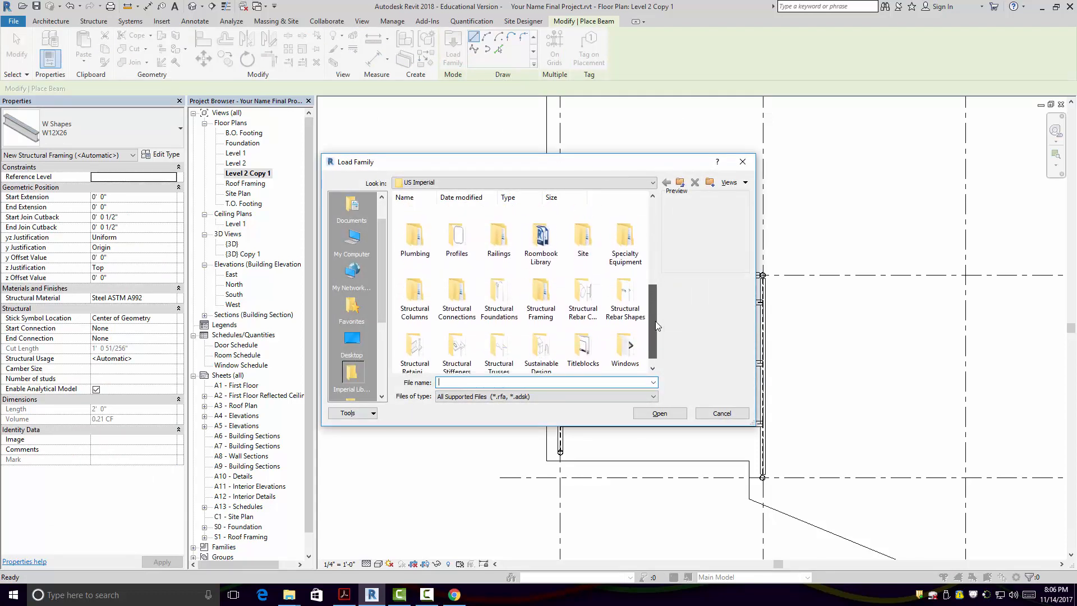
{"action": "left_click", "coordinate": [542, 299]}
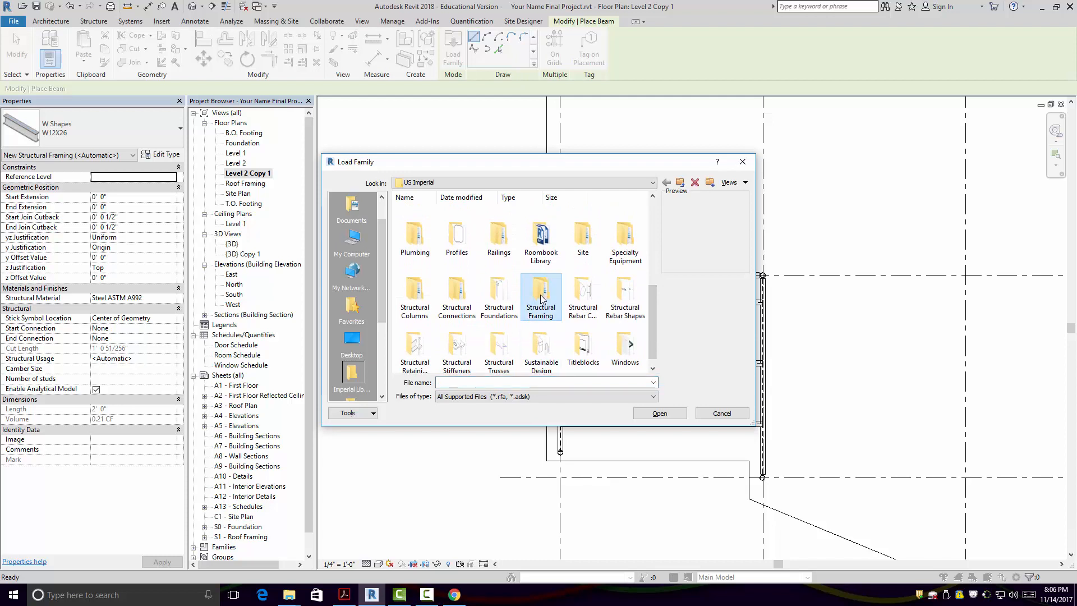
{"action": "double_click", "coordinate": [541, 297]}
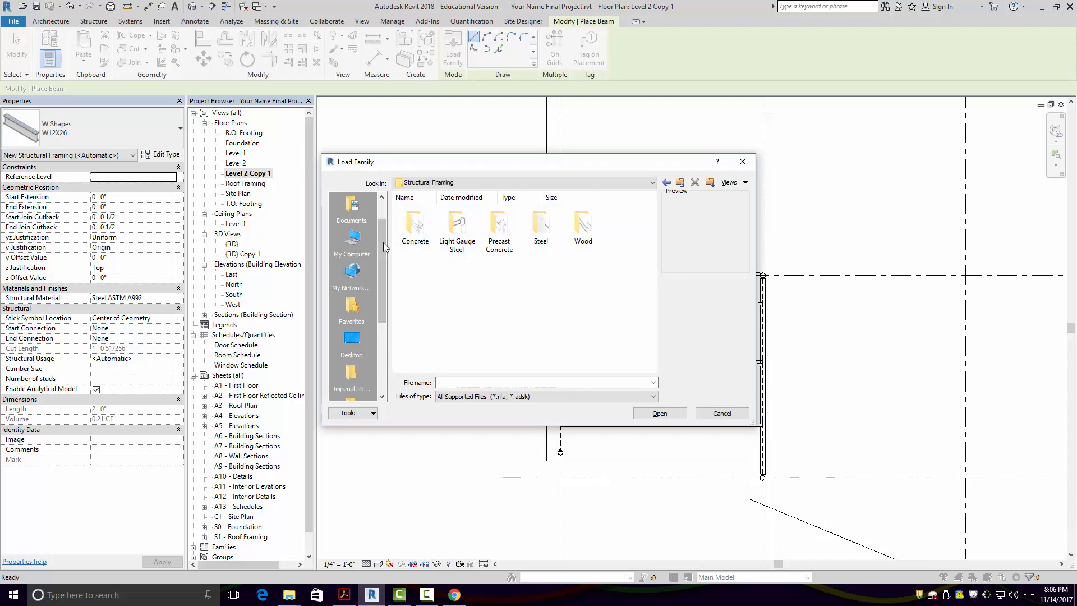
{"action": "double_click", "coordinate": [541, 240]}
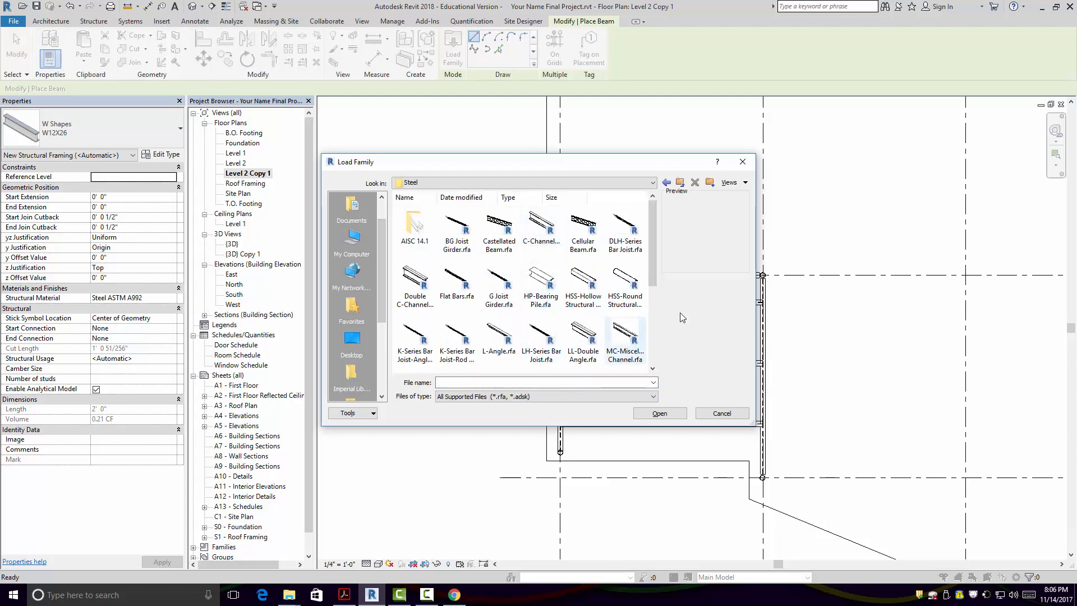
- Compare the K-Series bar joist families with rod and angle webs, and open K-Series Bar Joist-Angle Web.rfa for loading
{"action": "left_click_drag", "start_coordinate": [650, 241], "coordinate": [658, 260]}
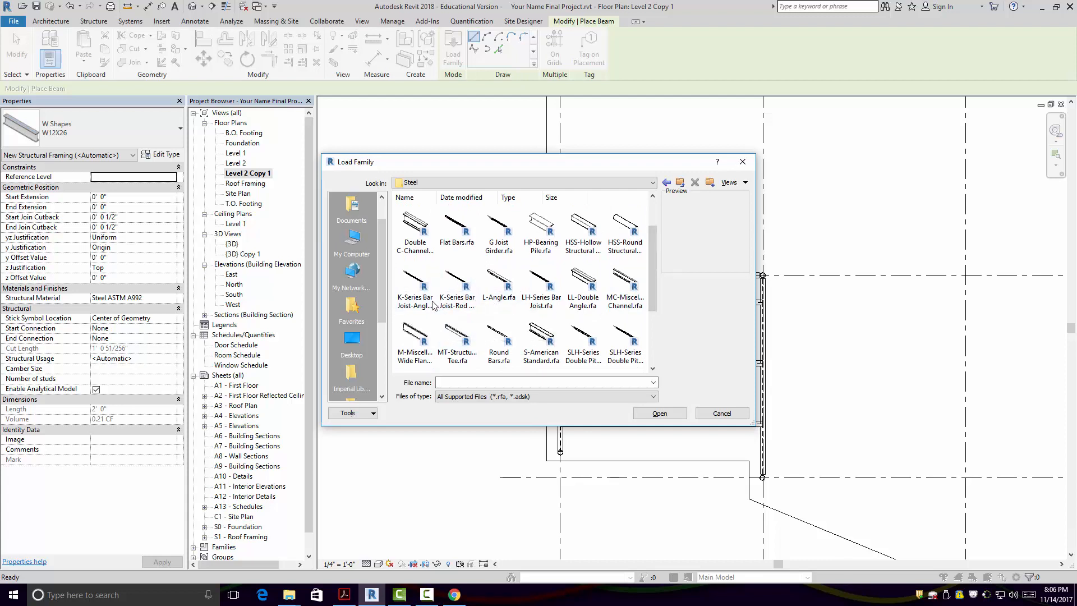
{"action": "left_click", "coordinate": [456, 296]}
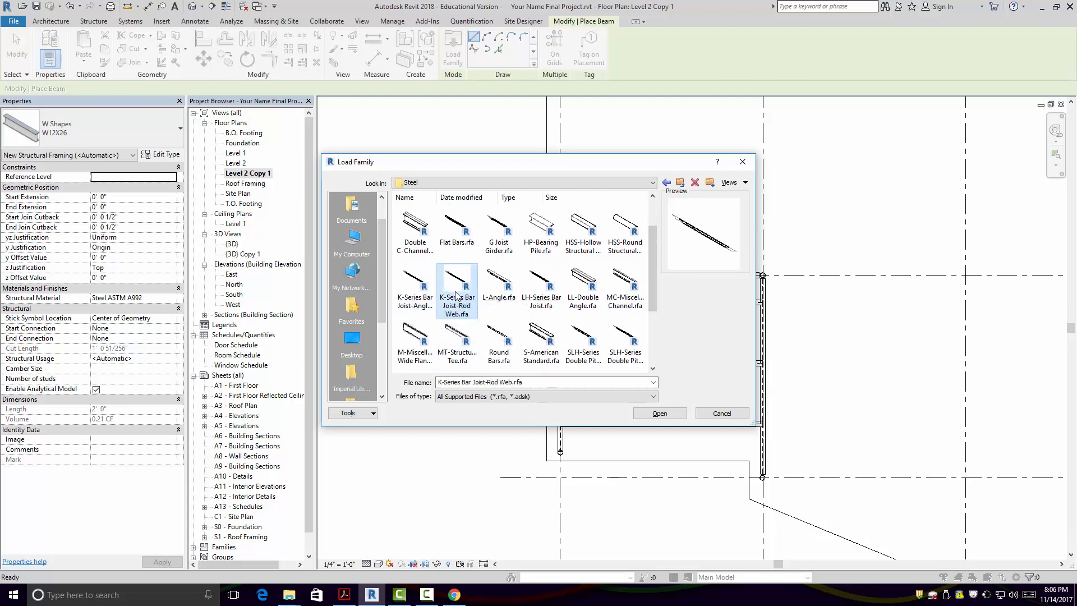
{"action": "left_click", "coordinate": [411, 302]}
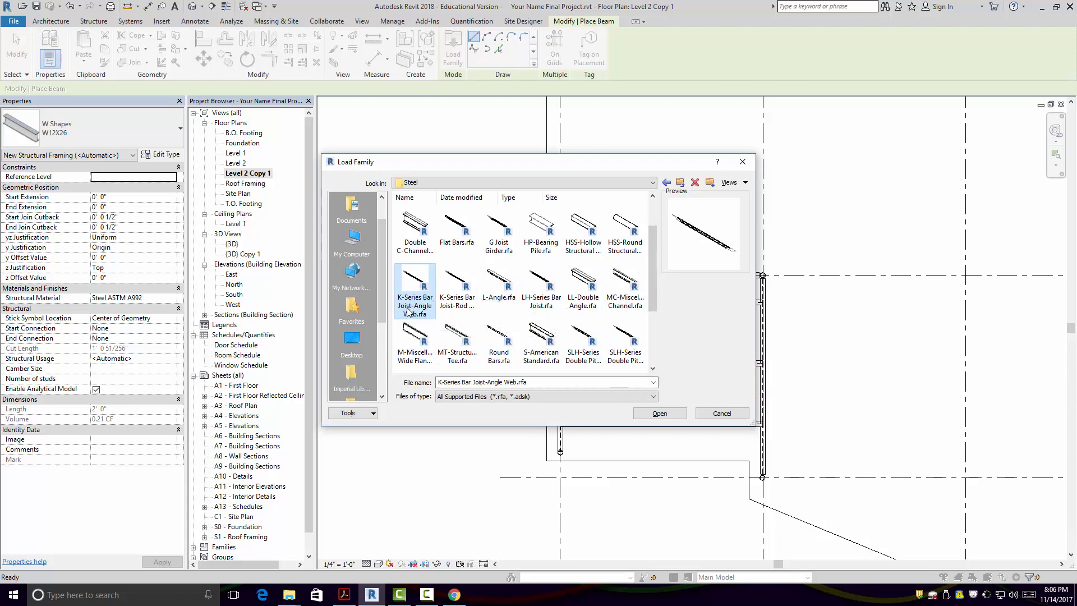
{"action": "left_click", "coordinate": [461, 307]}
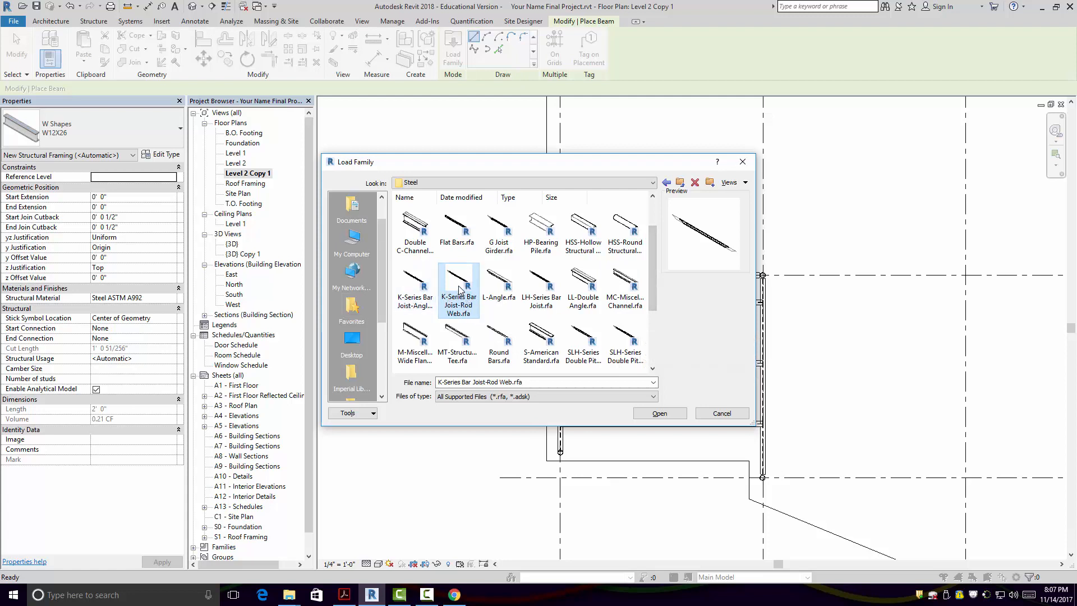
{"action": "left_click", "coordinate": [426, 282]}
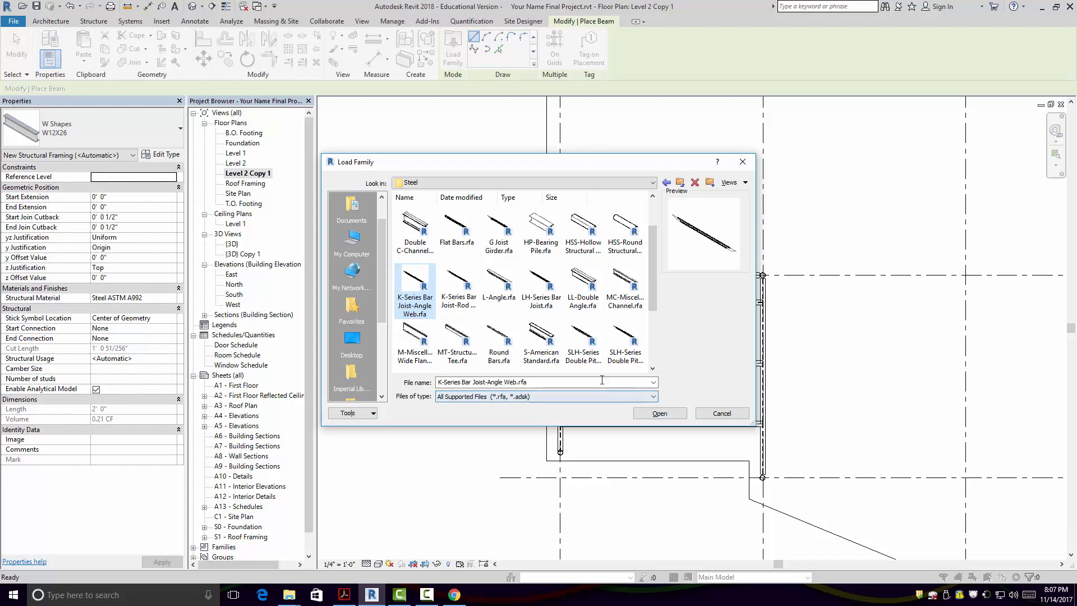
{"action": "left_click", "coordinate": [670, 413]}
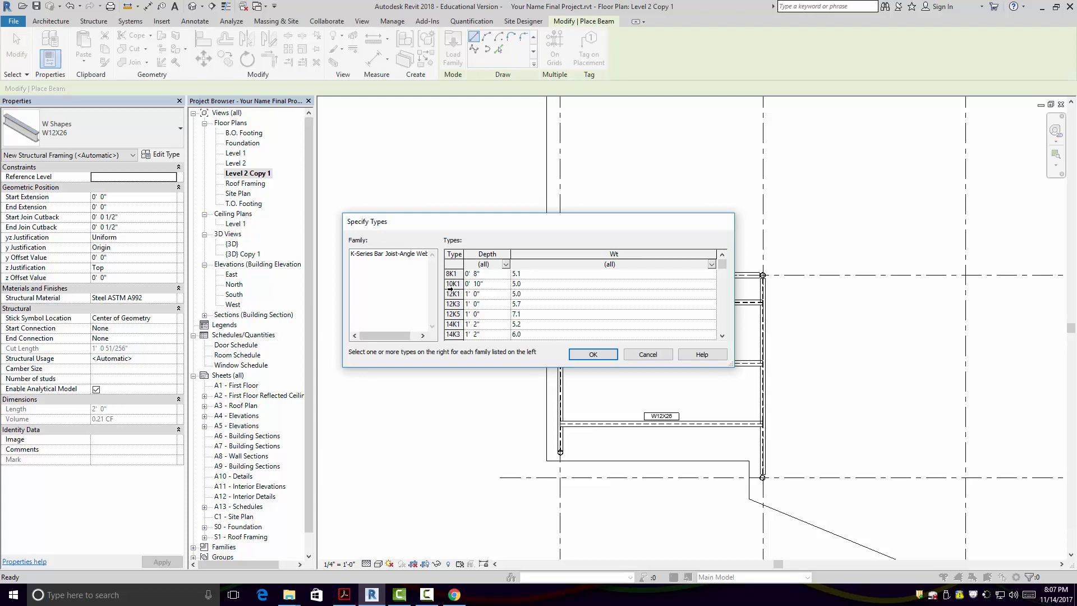
- Load the 10K1, 12K1 and 14K3 types of the K-Series Bar Joist-Angle Web family
{"action": "left_click", "coordinate": [452, 283]}
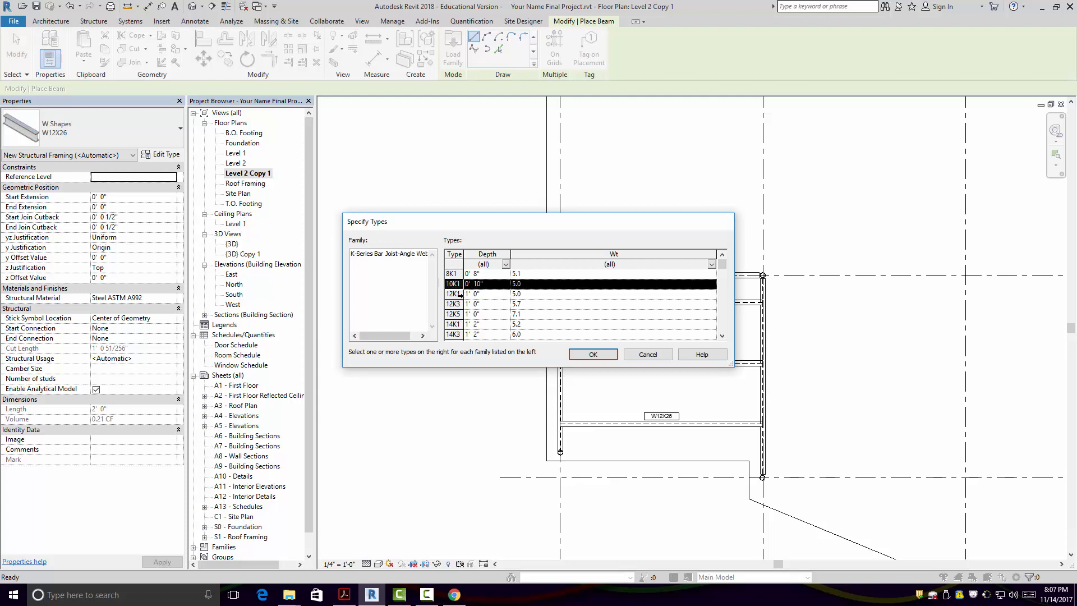
{"action": "left_click", "coordinate": [459, 294], "text": "ctrl"}
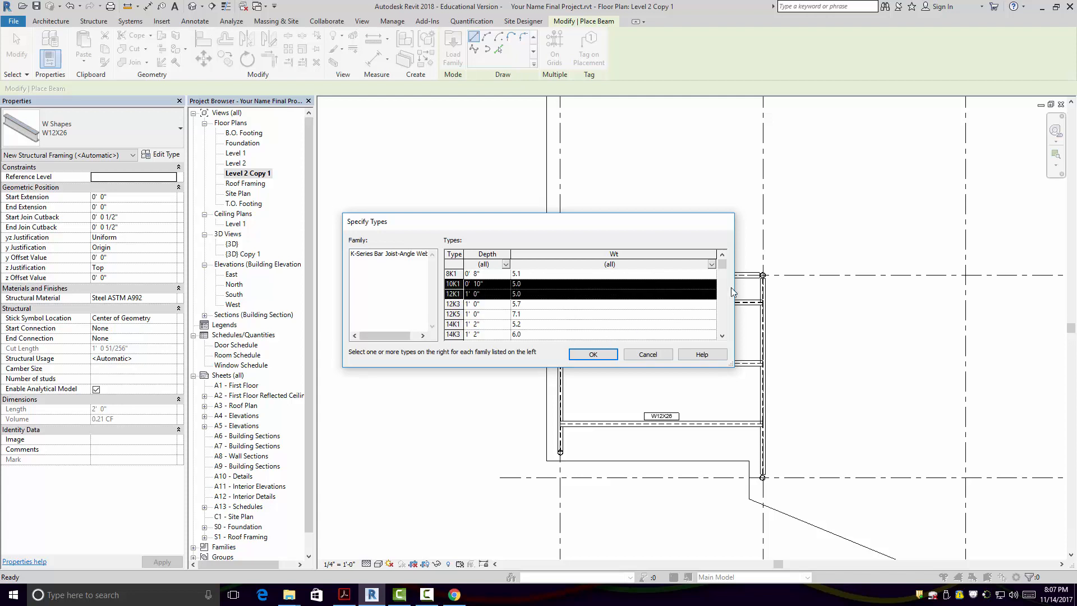
{"action": "left_click", "coordinate": [454, 334], "text": "ctrl"}
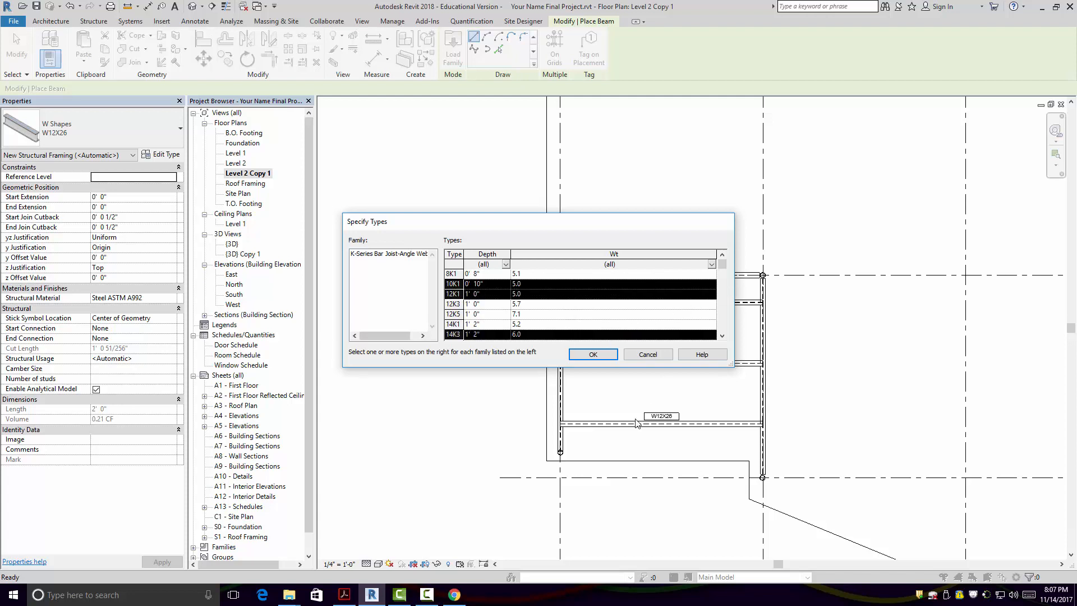
{"action": "left_click", "coordinate": [609, 357]}
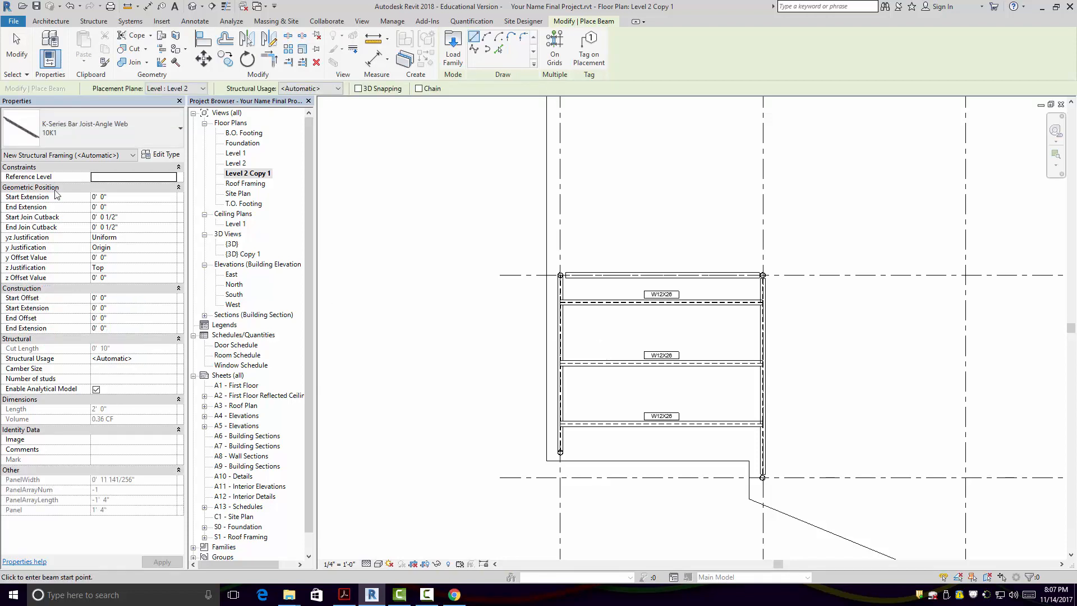
- In the {3D} Copy 1 view, set the beam system's beam type to K-Series Bar Joist-Angle Web : 10K1 and its fixed spacing to 2' 0"
{"action": "left_click", "coordinate": [17, 48]}
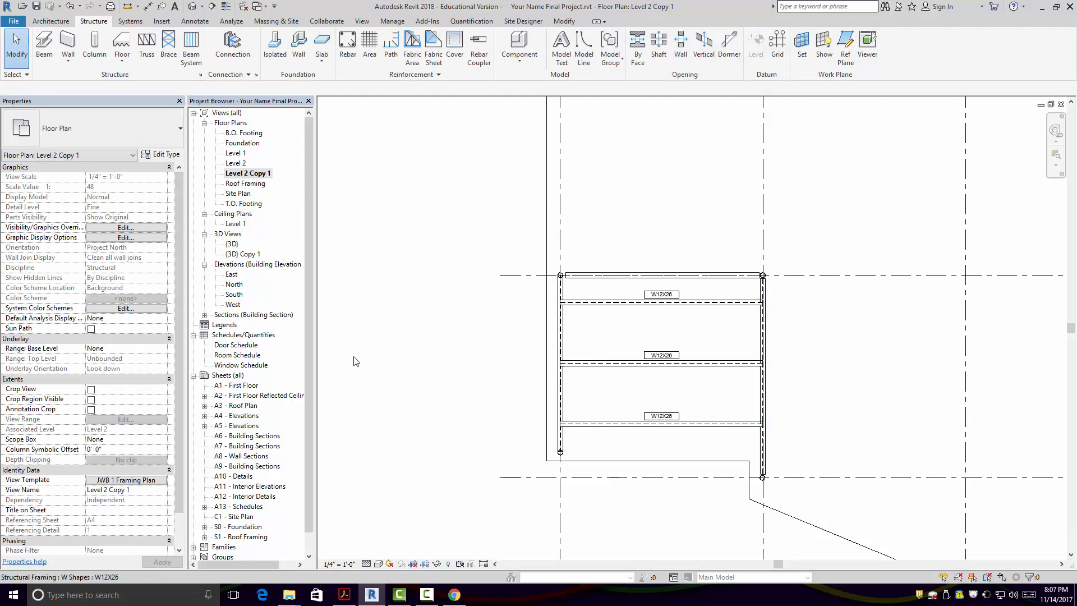
{"action": "double_click", "coordinate": [243, 254]}
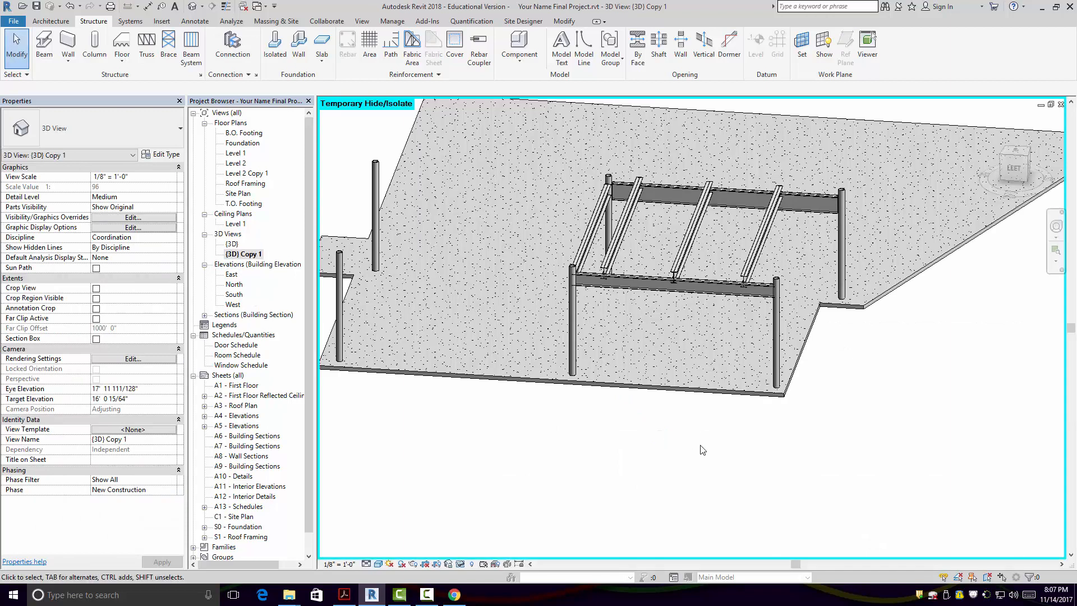
{"action": "left_click", "coordinate": [735, 280]}
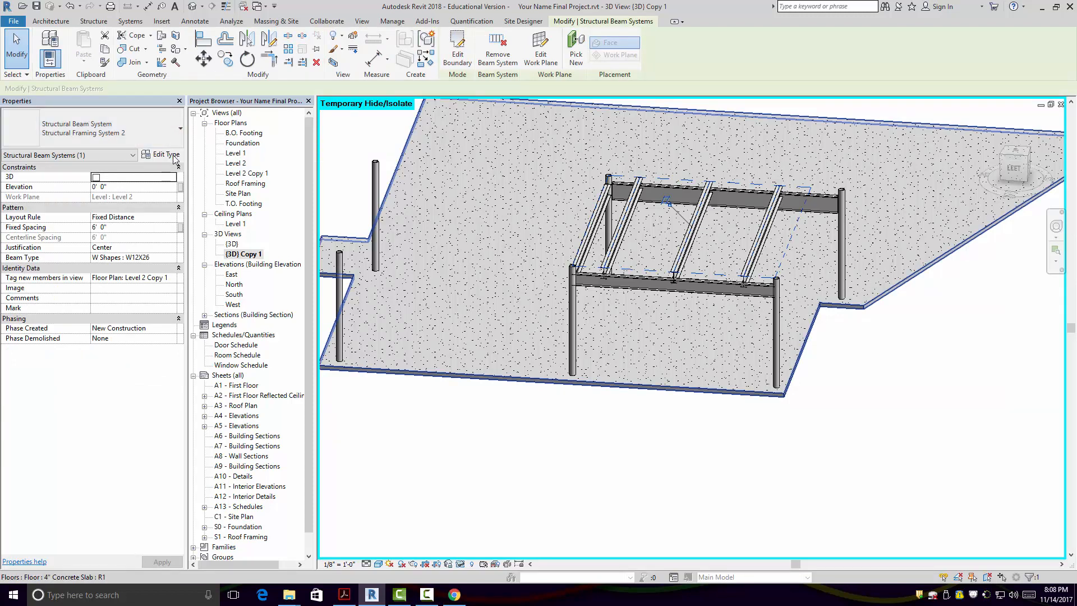
{"action": "left_click", "coordinate": [152, 260]}
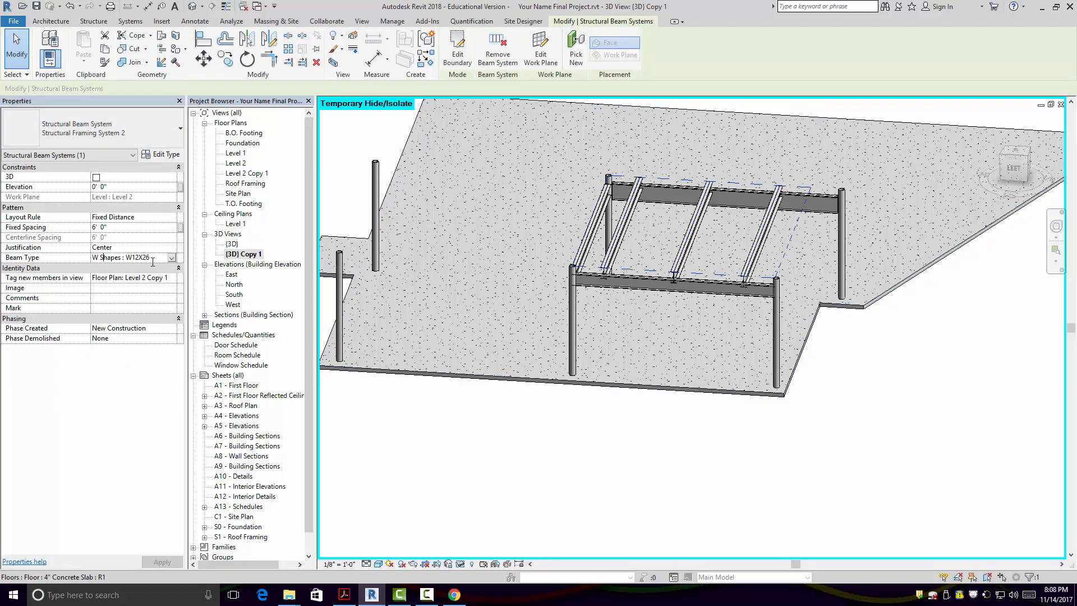
{"action": "left_click", "coordinate": [172, 258]}
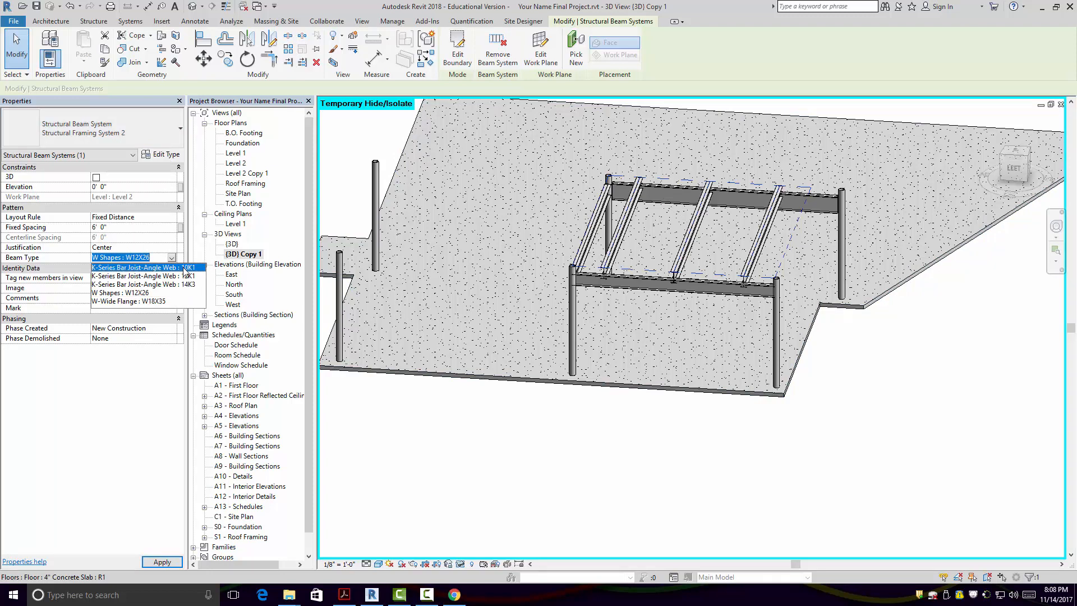
{"action": "left_click", "coordinate": [185, 268]}
{"action": "left_click", "coordinate": [98, 227]}
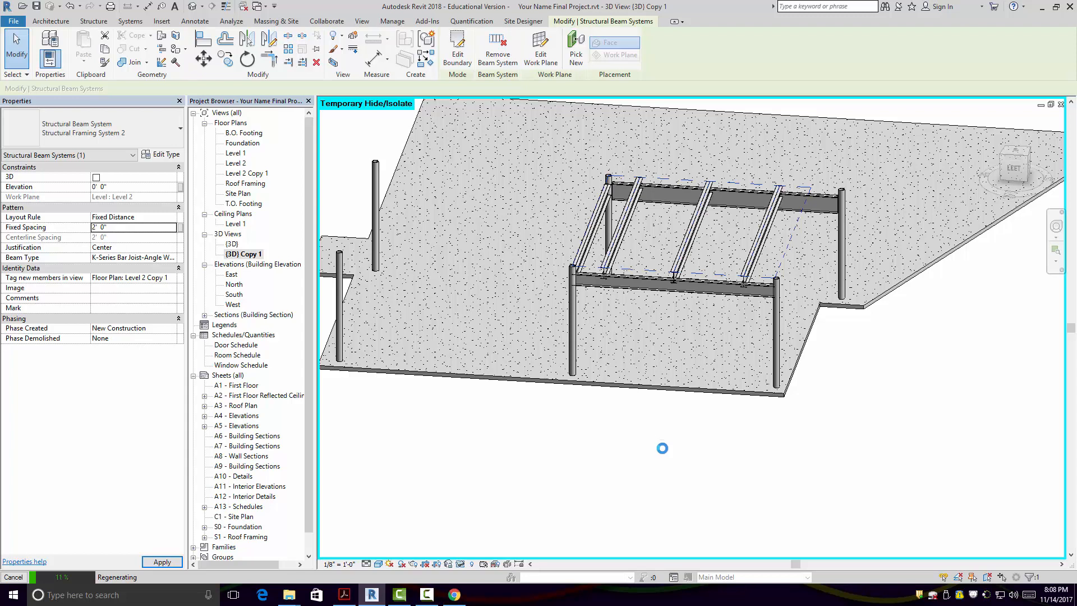
{"action": "left_click", "coordinate": [706, 429]}
- Lower the joist beam system by setting its elevation to -0' 5 1/2"
{"action": "scroll", "coordinate": [706, 428], "scroll_direction": "up", "scroll_amount": 2}
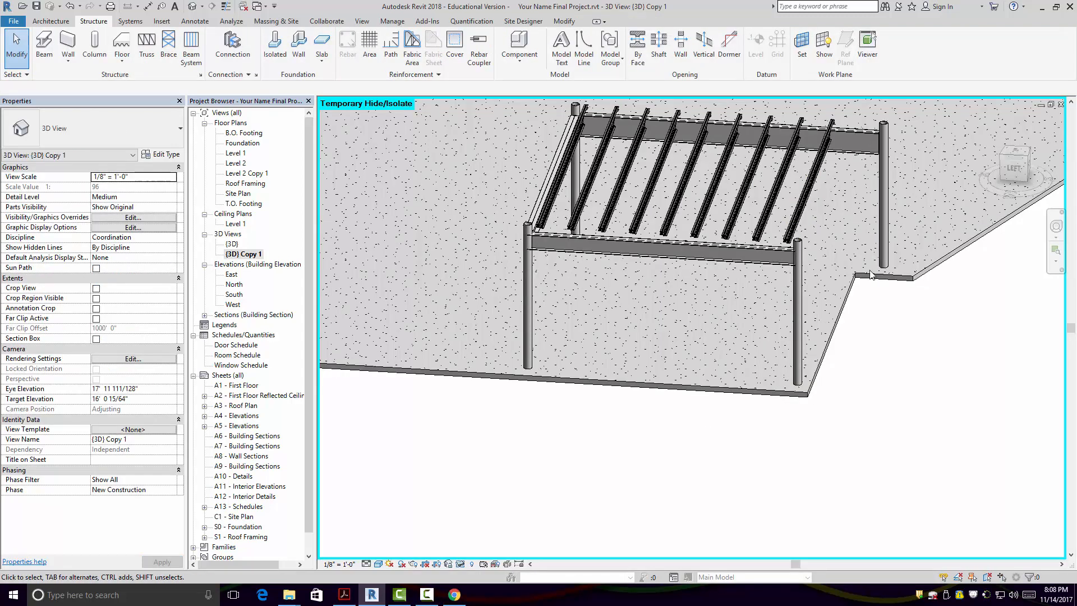
{"action": "middle_click_drag", "start_coordinate": [876, 285], "coordinate": [768, 283], "text": "shift"}
{"action": "scroll", "coordinate": [764, 277], "scroll_direction": "up", "scroll_amount": 6}
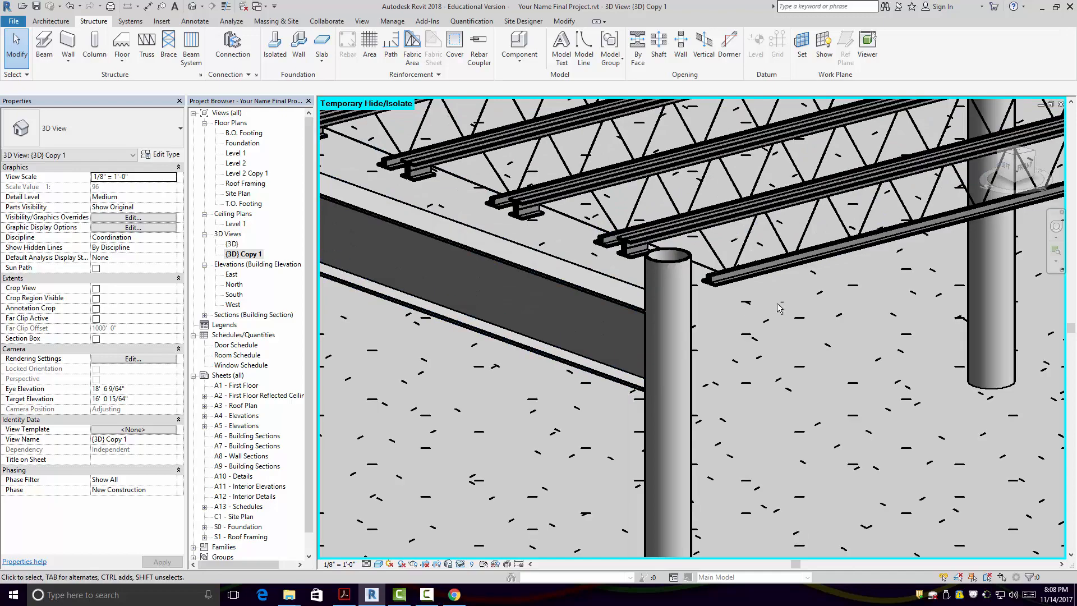
{"action": "middle_click_drag", "start_coordinate": [779, 323], "coordinate": [743, 325], "text": "shift"}
{"action": "middle_click_drag", "start_coordinate": [749, 308], "coordinate": [853, 241]}
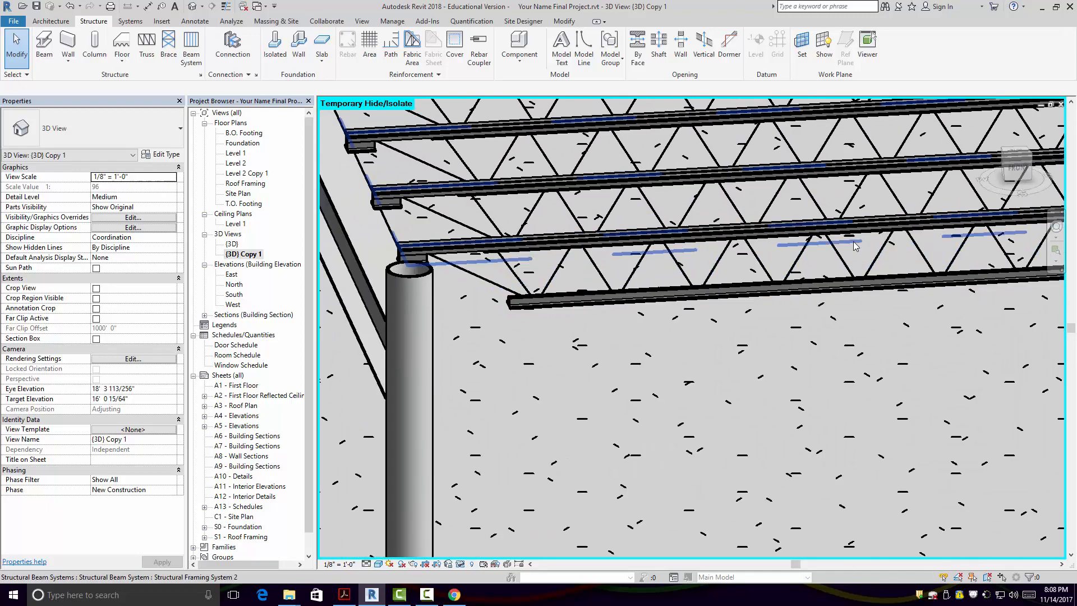
{"action": "scroll", "coordinate": [853, 241], "scroll_direction": "down", "scroll_amount": 2}
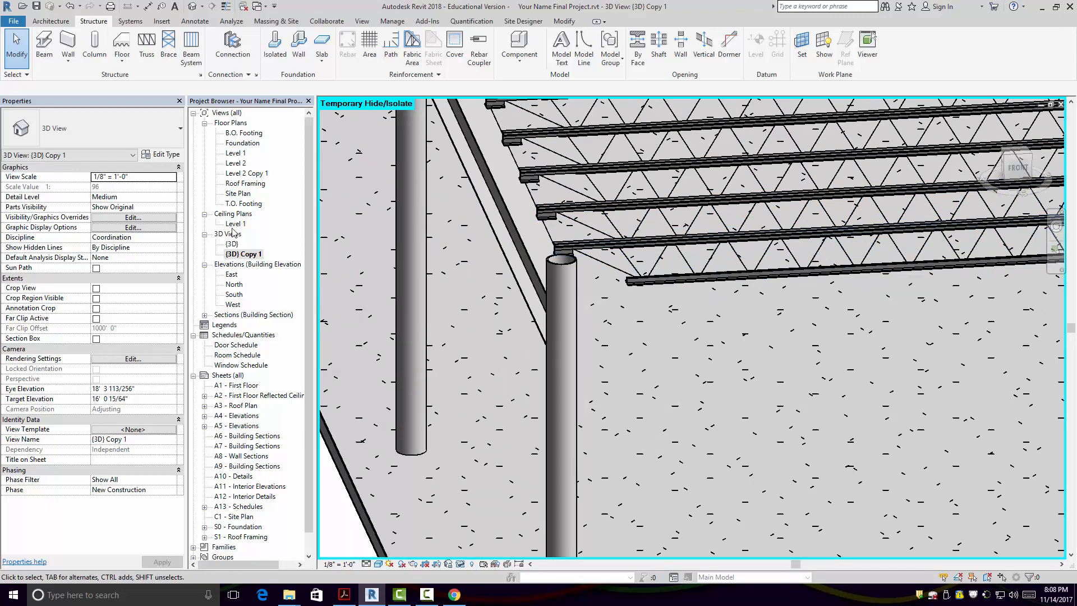
{"action": "left_click", "coordinate": [547, 230]}
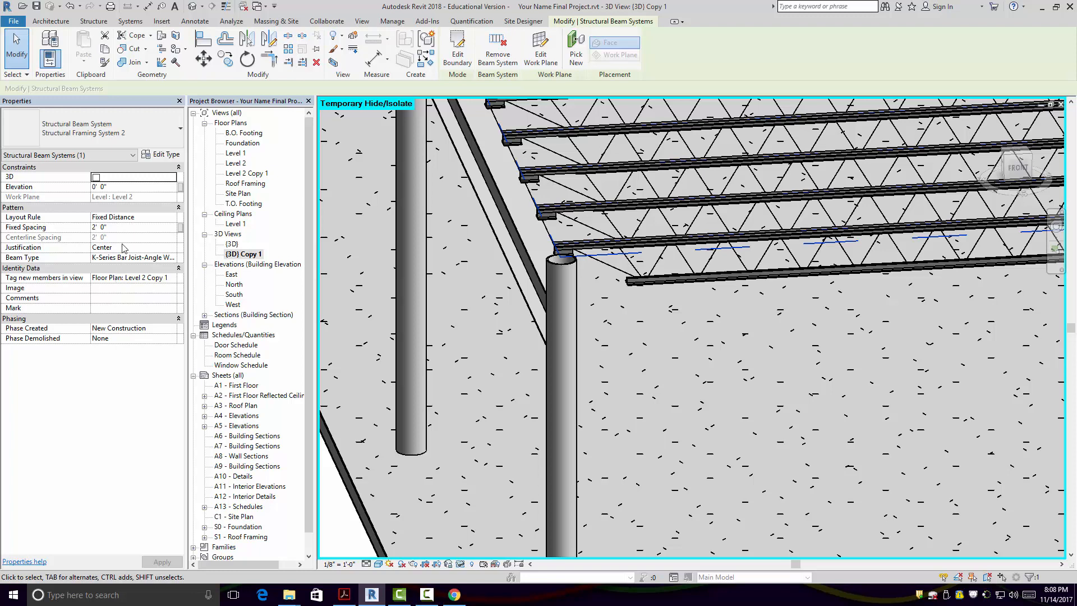
{"action": "left_click", "coordinate": [101, 188]}
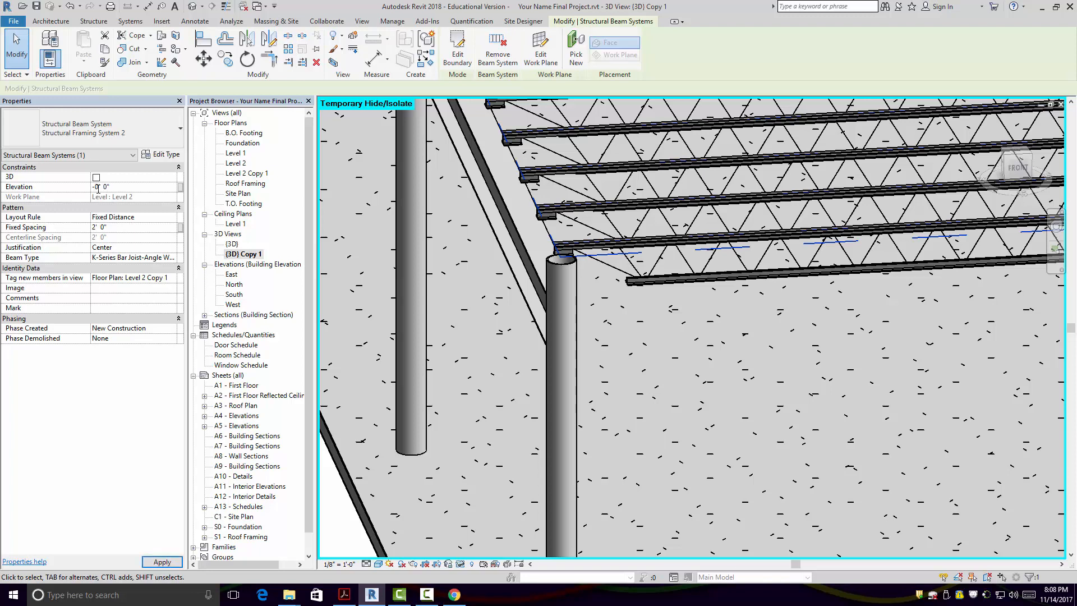
{"action": "type", "text": "-5.5"}
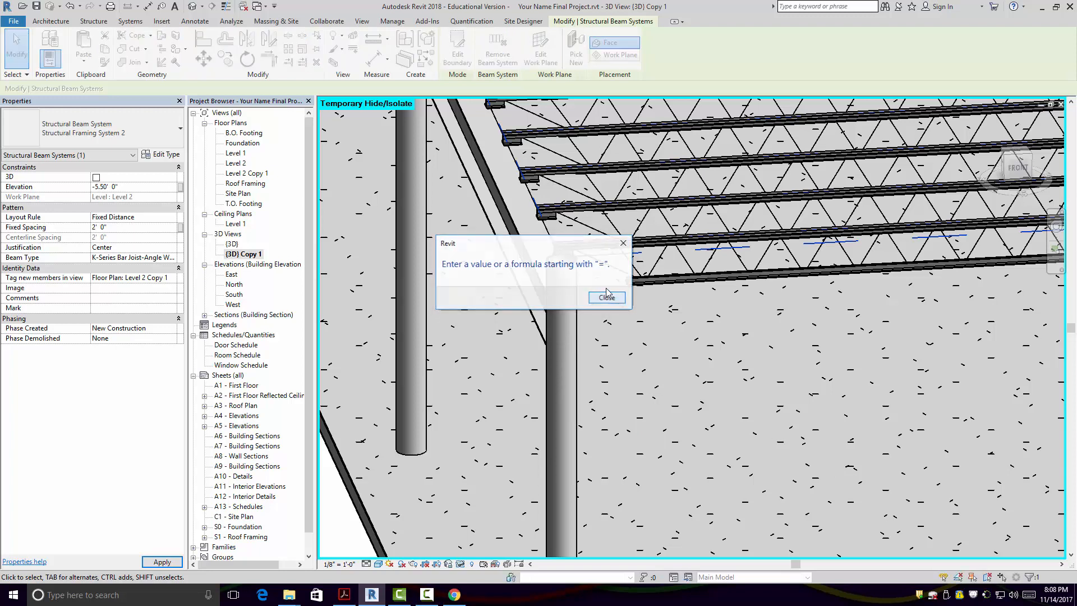
{"action": "left_click", "coordinate": [608, 298]}
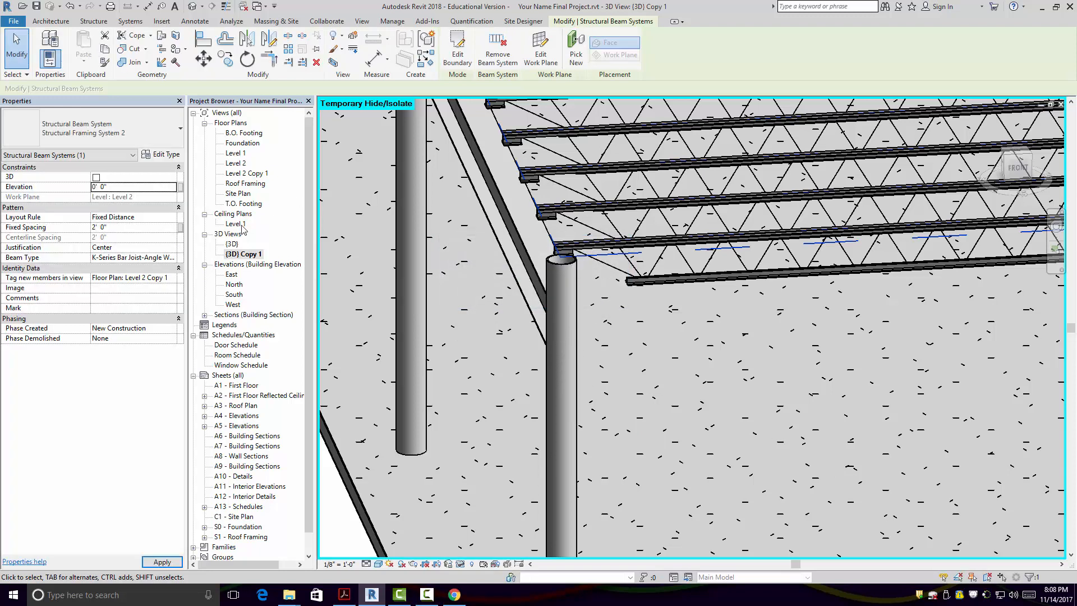
{"action": "left_click", "coordinate": [94, 187]}
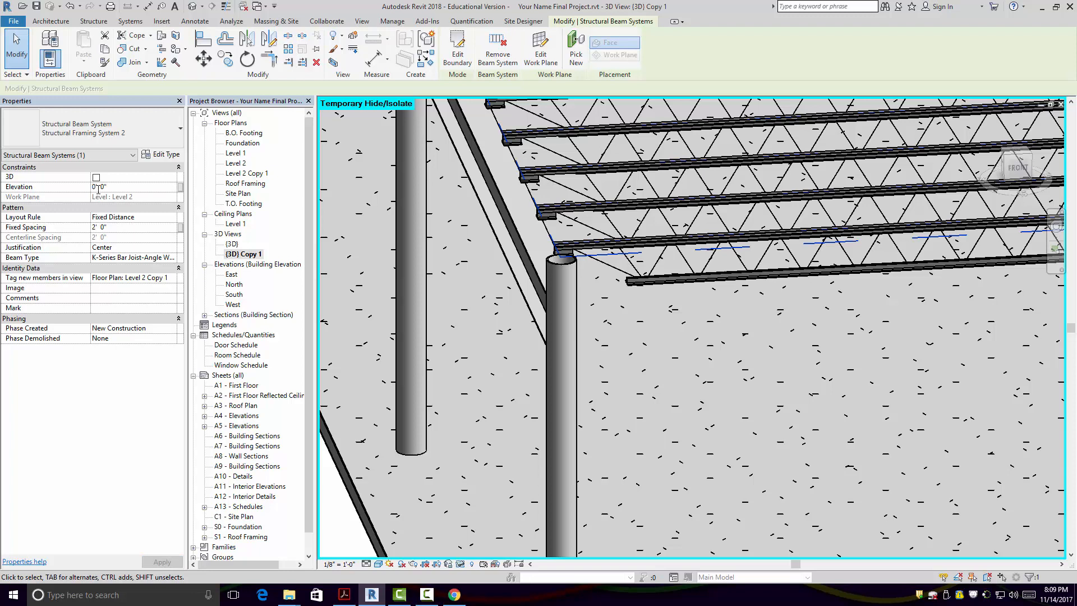
{"action": "type", "text": "-"}
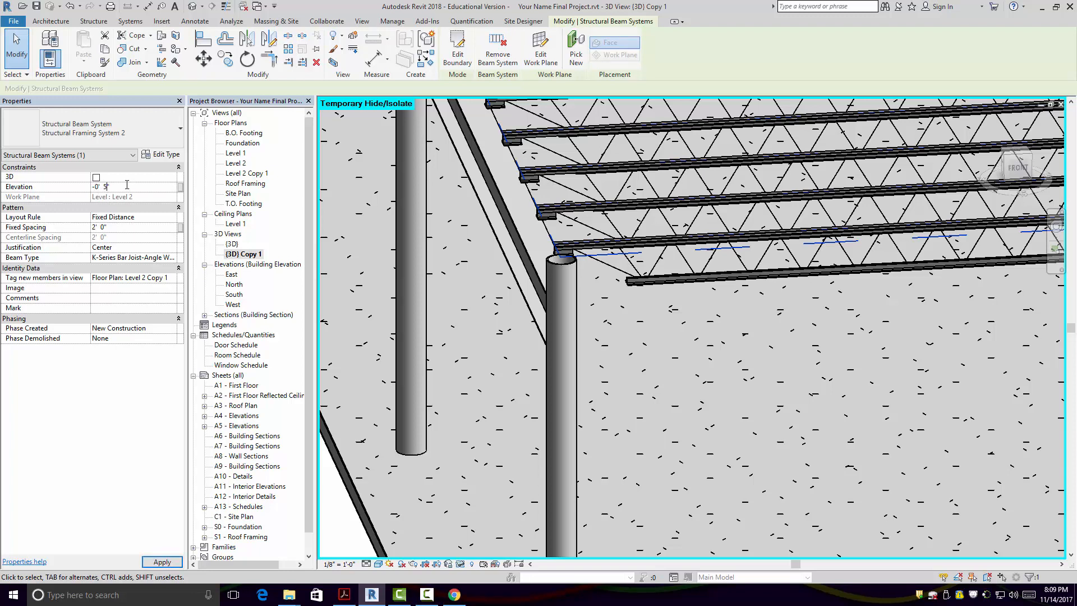
{"action": "type", "text": "5.5"}
{"action": "key", "text": "Return"}
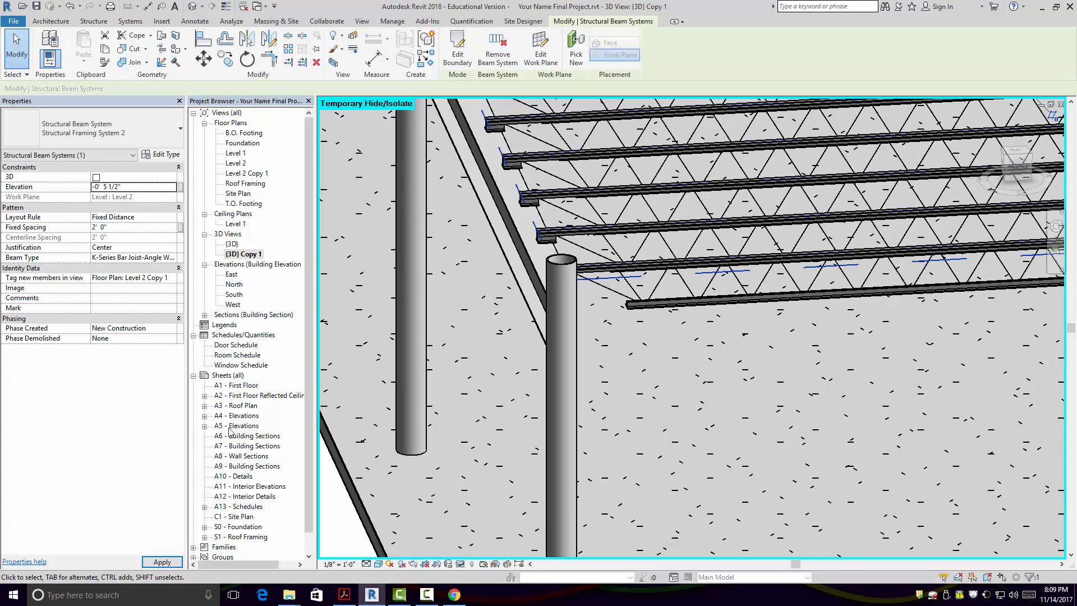
- Examine from several angles how the joist ends sit on the supporting steel beam and meet the corner column
{"action": "middle_click_drag", "start_coordinate": [664, 459], "coordinate": [661, 422]}
{"action": "scroll", "coordinate": [634, 411], "scroll_direction": "up", "scroll_amount": 2}
{"action": "scroll", "coordinate": [635, 411], "scroll_direction": "down", "scroll_amount": 2}
{"action": "middle_click_drag", "start_coordinate": [492, 321], "coordinate": [551, 307], "text": "shift"}
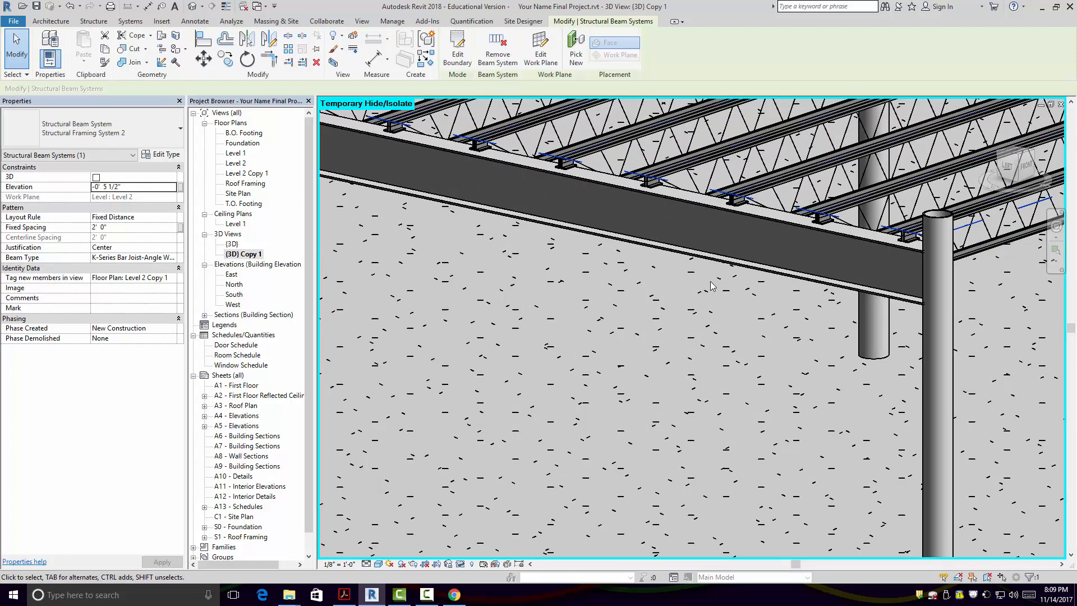
{"action": "middle_click_drag", "start_coordinate": [711, 281], "coordinate": [692, 245], "text": "shift"}
{"action": "scroll", "coordinate": [782, 115], "scroll_direction": "up", "scroll_amount": 2}
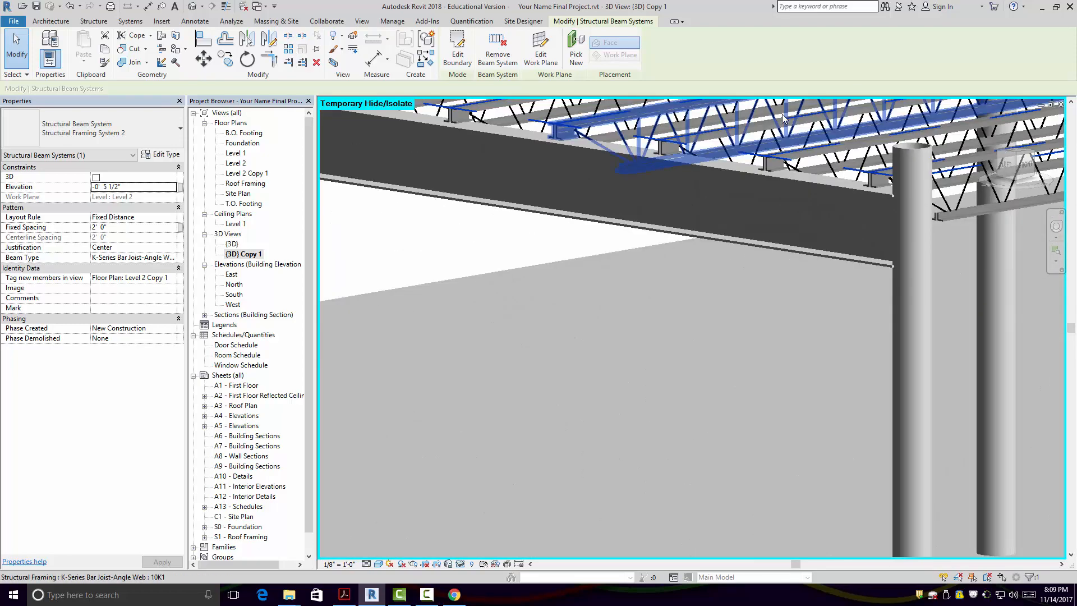
{"action": "scroll", "coordinate": [782, 114], "scroll_direction": "up", "scroll_amount": 2}
{"action": "scroll", "coordinate": [975, 231], "scroll_direction": "up", "scroll_amount": 4}
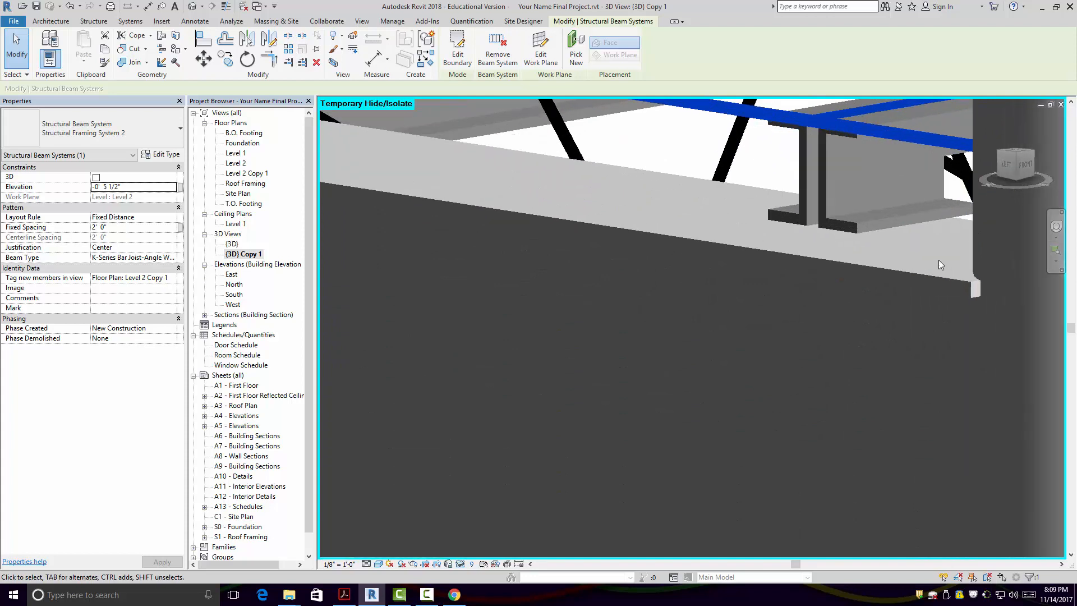
{"action": "middle_click_drag", "start_coordinate": [941, 264], "coordinate": [747, 340], "text": "shift"}
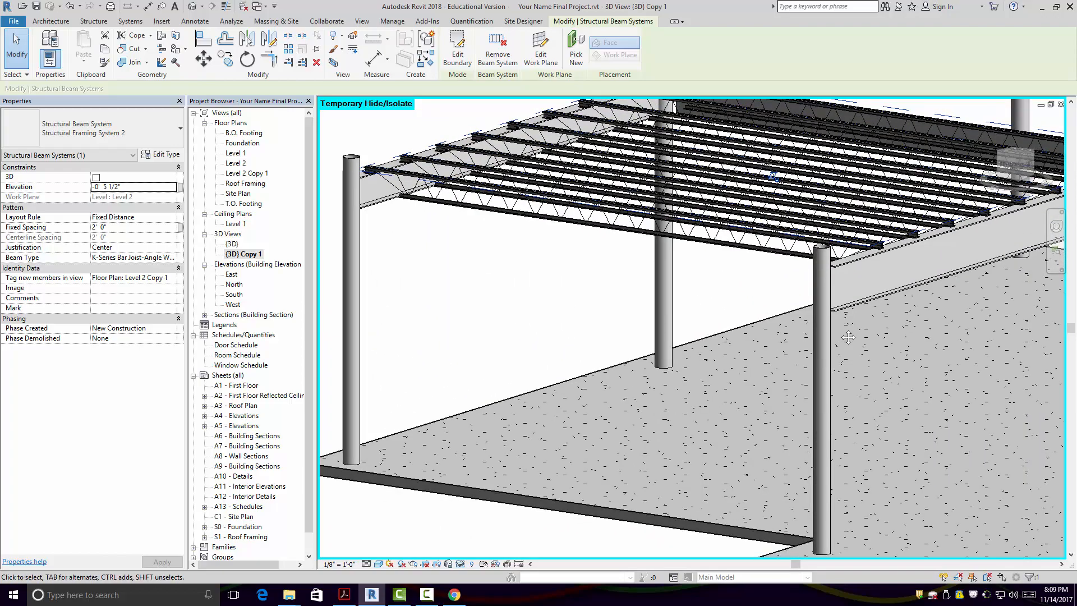
{"action": "middle_click_drag", "start_coordinate": [848, 337], "coordinate": [790, 239], "text": "shift"}
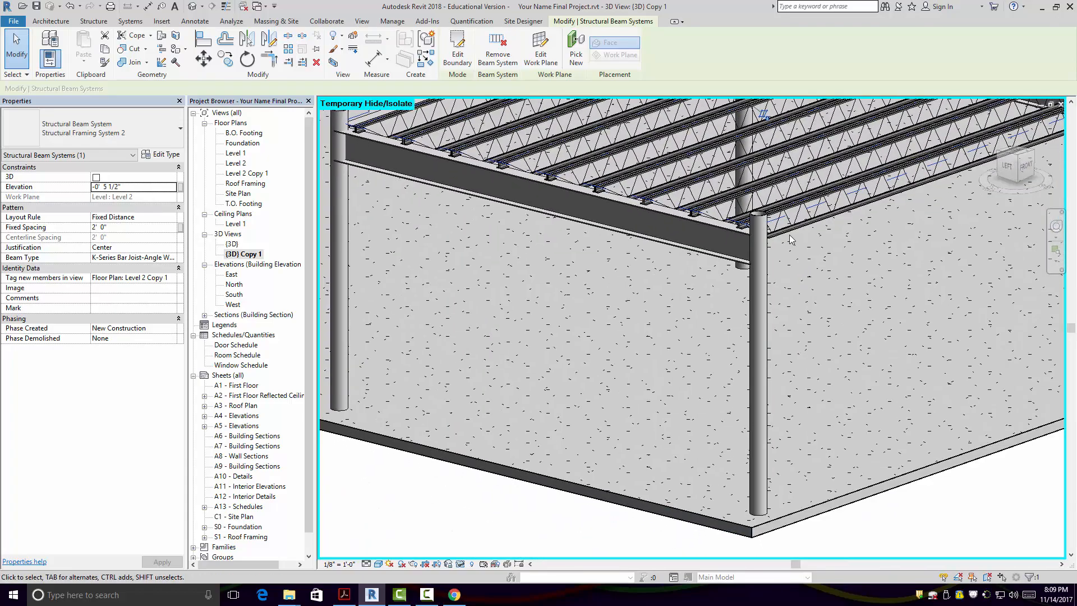
- Set the top offset of the pipe column at the slab's outer corner to -0' 5"
{"action": "left_click", "coordinate": [760, 216]}
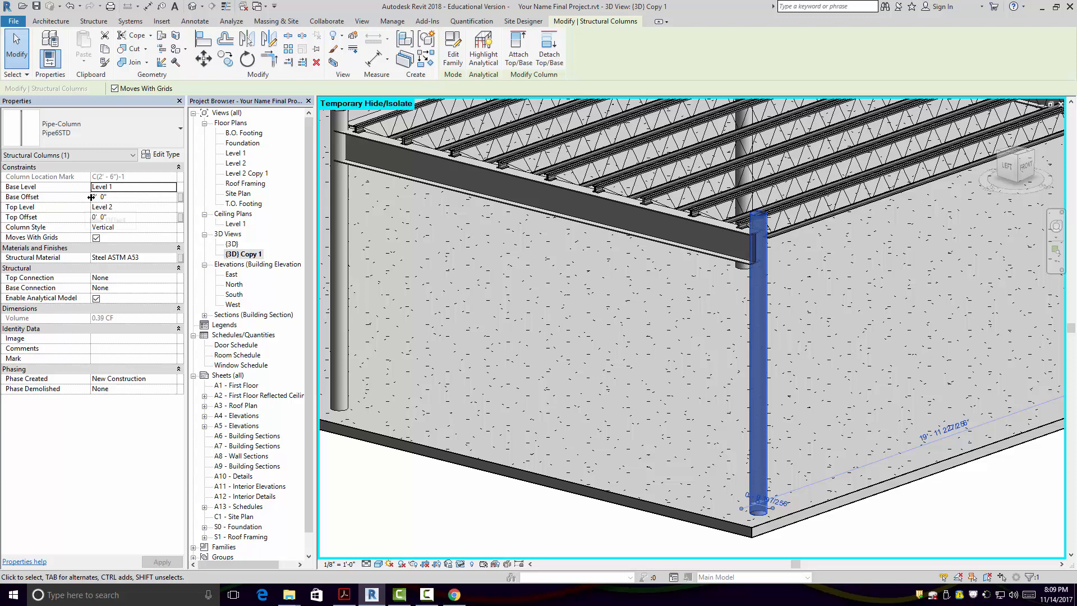
{"action": "left_click", "coordinate": [99, 218]}
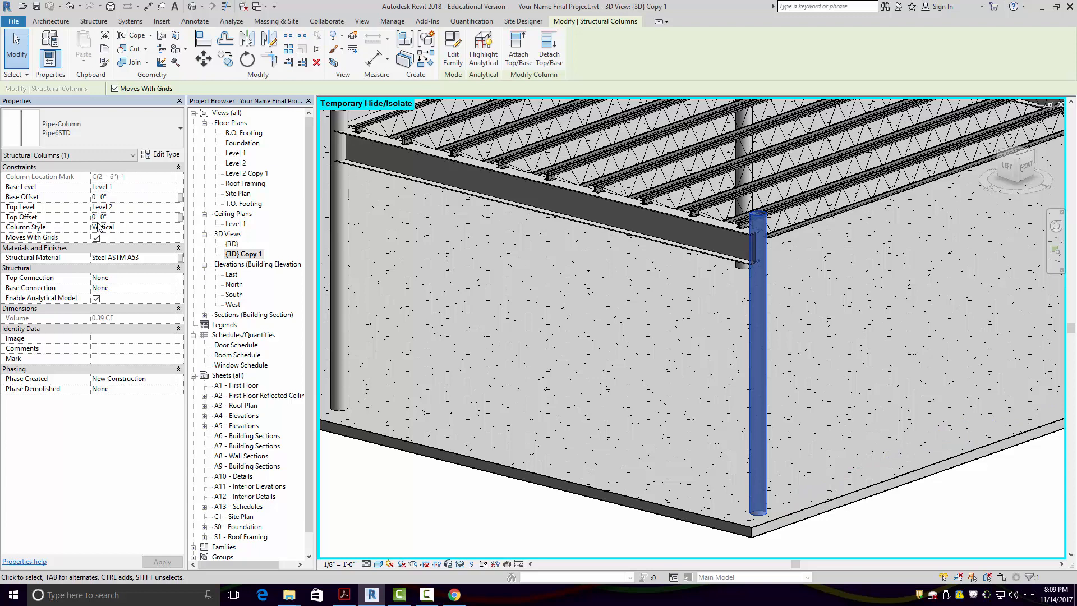
{"action": "type", "text": "-0' "}
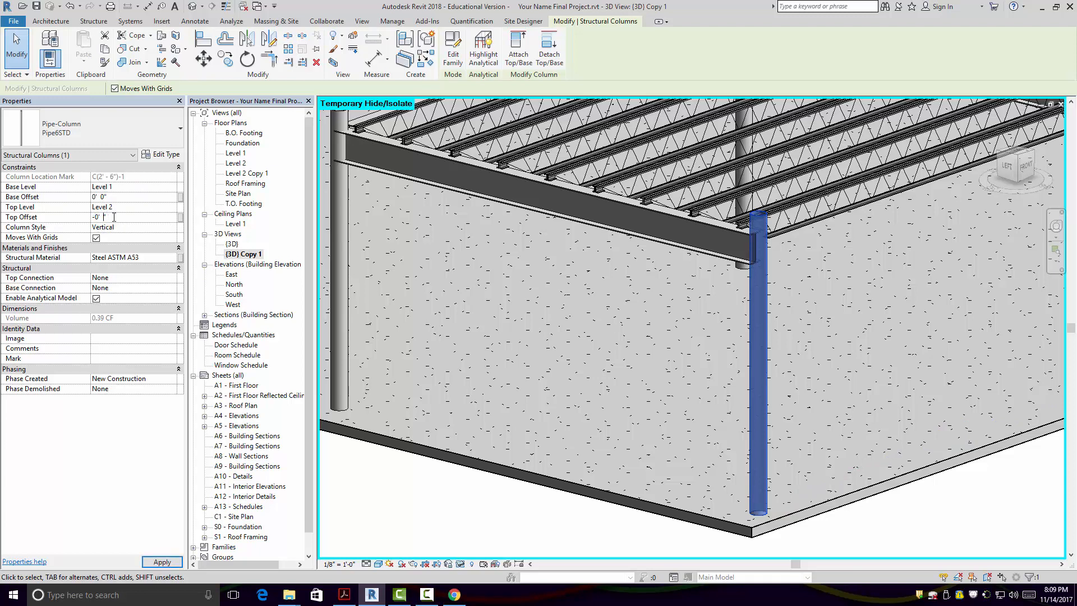
{"action": "type", "text": "5"}
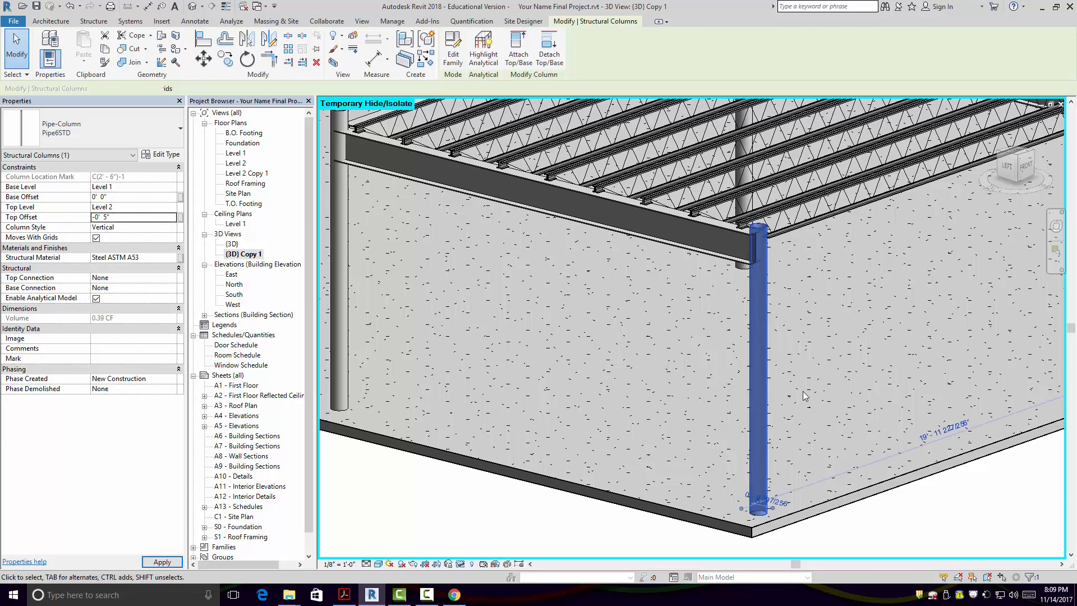
{"action": "key", "text": "Escape"}
- Select the corner column together with the column at the other end of its beam and set their base offset to -0' 5"
{"action": "middle_click_drag", "start_coordinate": [756, 260], "coordinate": [789, 259]}
{"action": "scroll", "coordinate": [792, 259], "scroll_direction": "down", "scroll_amount": 4}
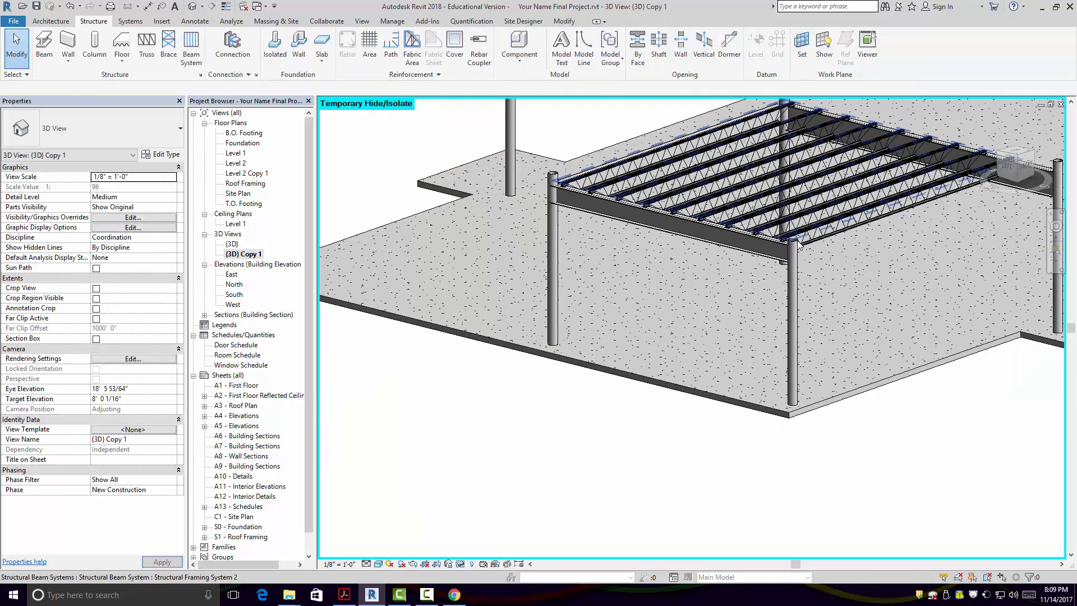
{"action": "left_click", "coordinate": [795, 247]}
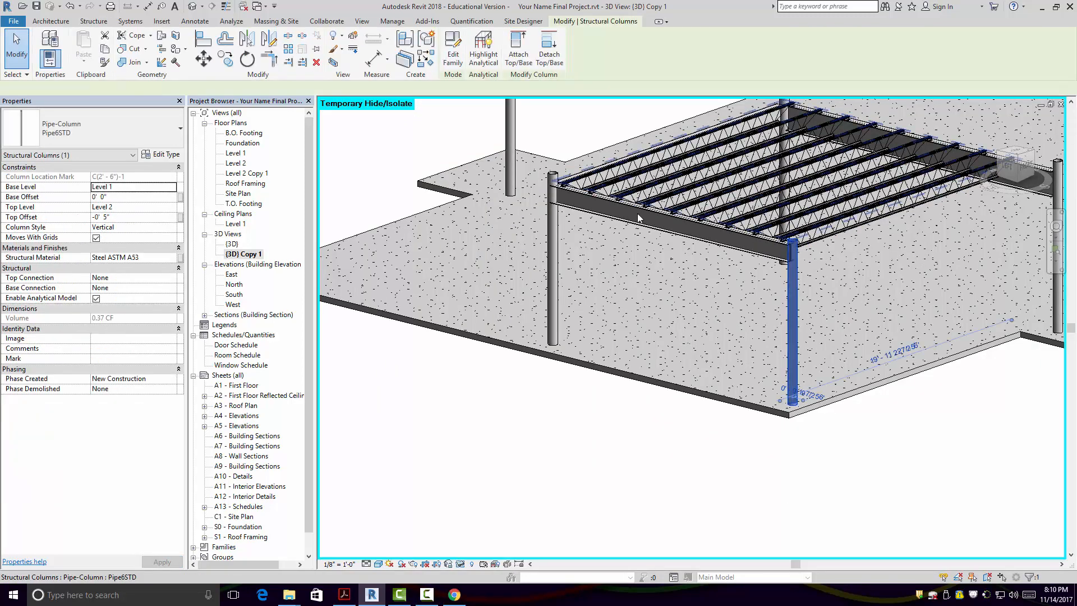
{"action": "left_click", "coordinate": [550, 179], "text": "ctrl"}
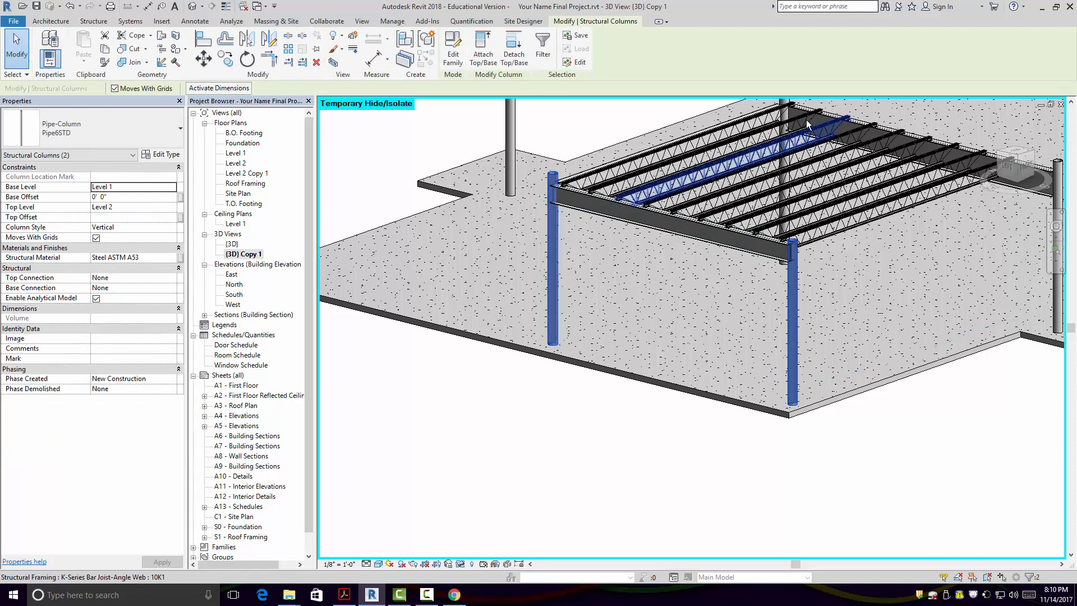
{"action": "left_click", "coordinate": [98, 197]}
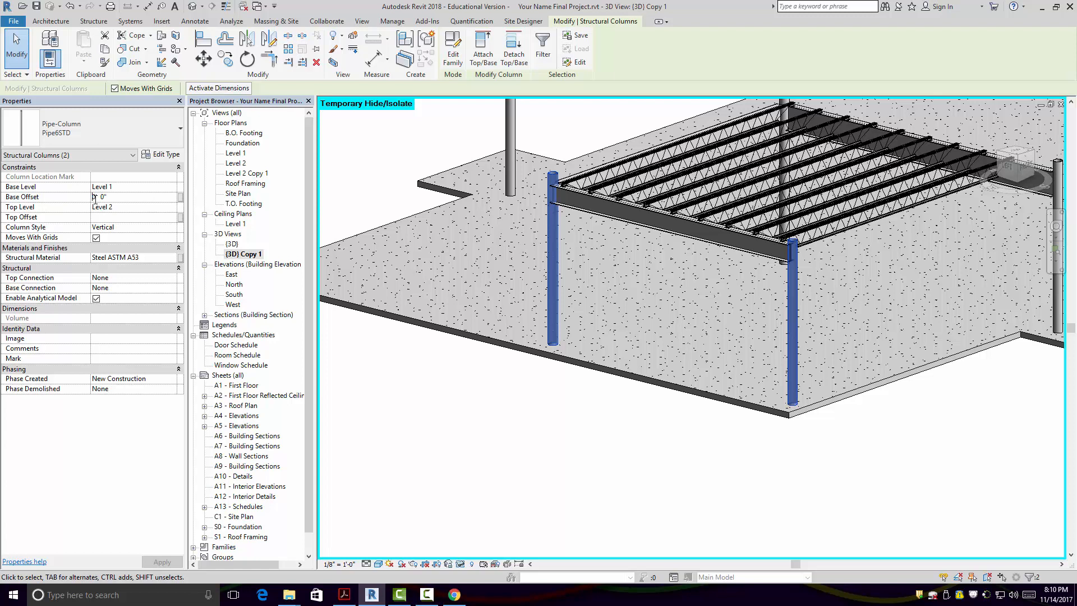
{"action": "type", "text": "-0' "}
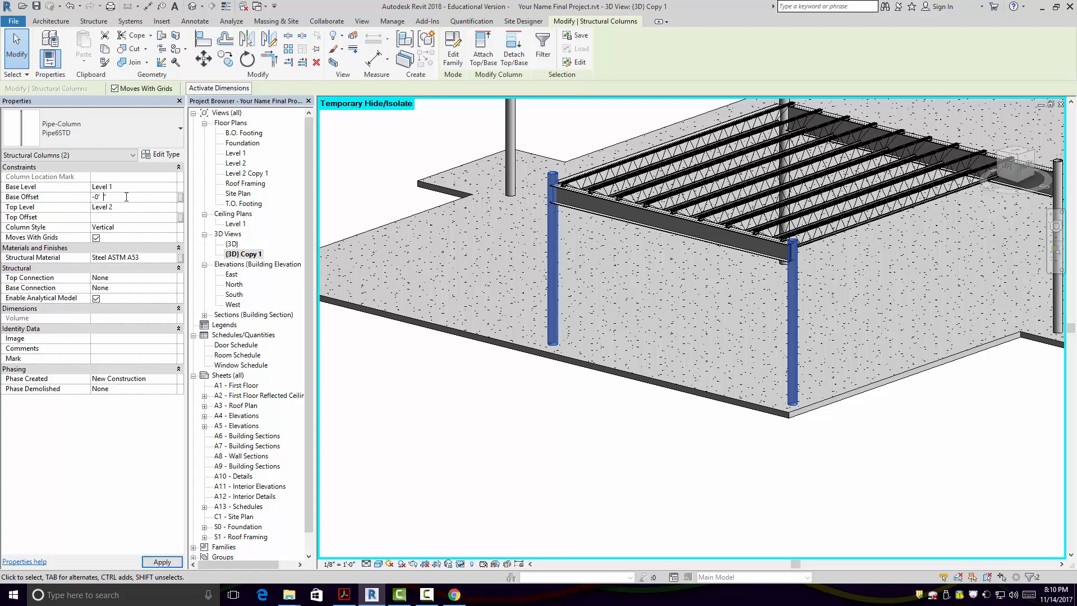
{"action": "type", "text": "5"}
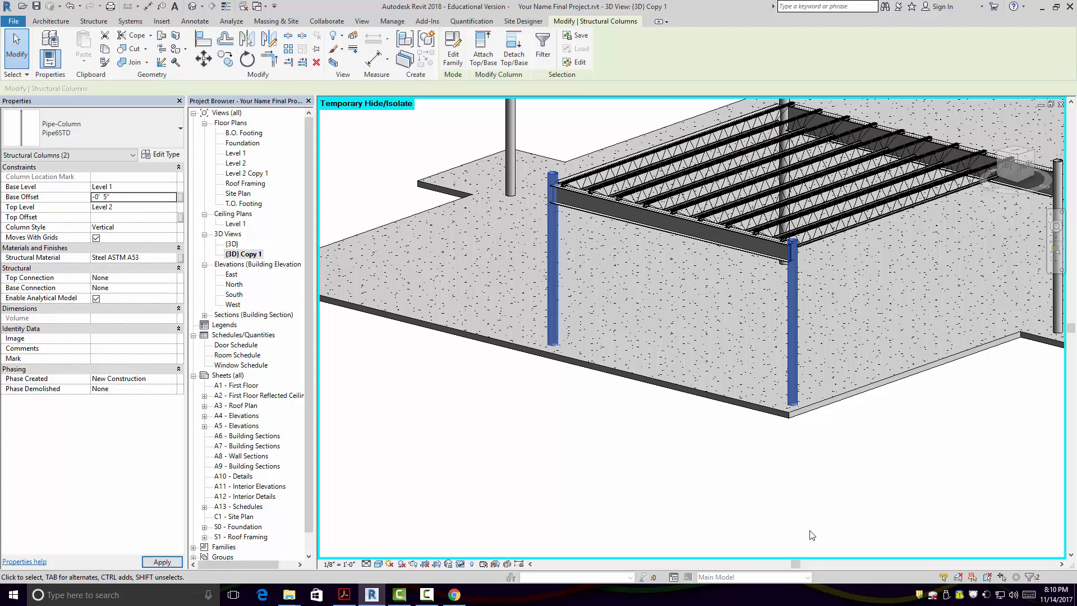
{"action": "left_click", "coordinate": [808, 520]}
{"action": "middle_click_drag", "start_coordinate": [808, 520], "coordinate": [813, 532]}
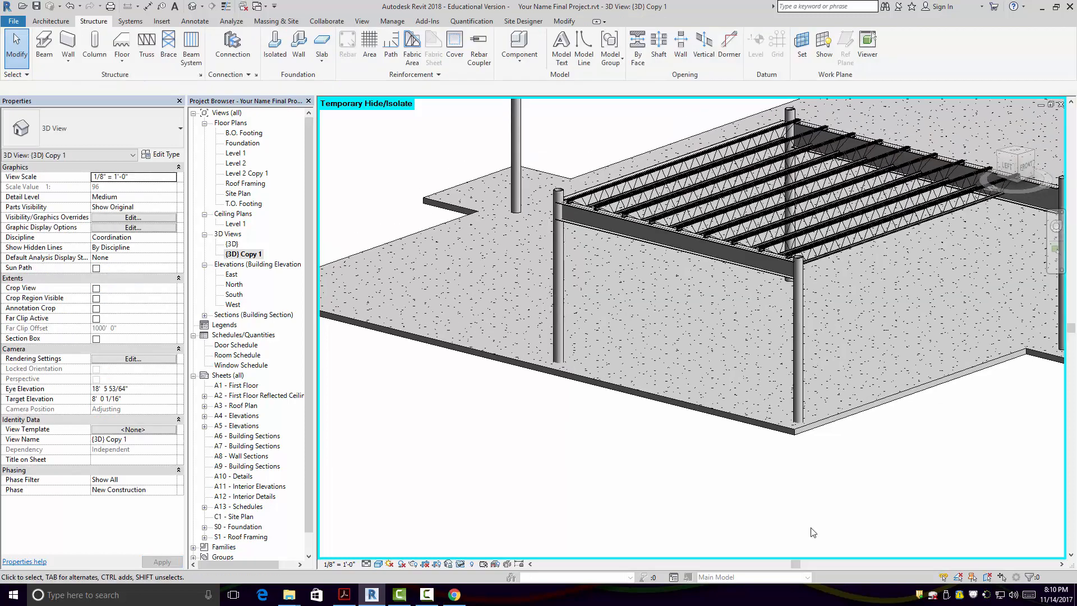
{"action": "scroll", "coordinate": [802, 505], "scroll_direction": "down", "scroll_amount": 2}
{"action": "scroll", "coordinate": [900, 387], "scroll_direction": "down", "scroll_amount": 2}
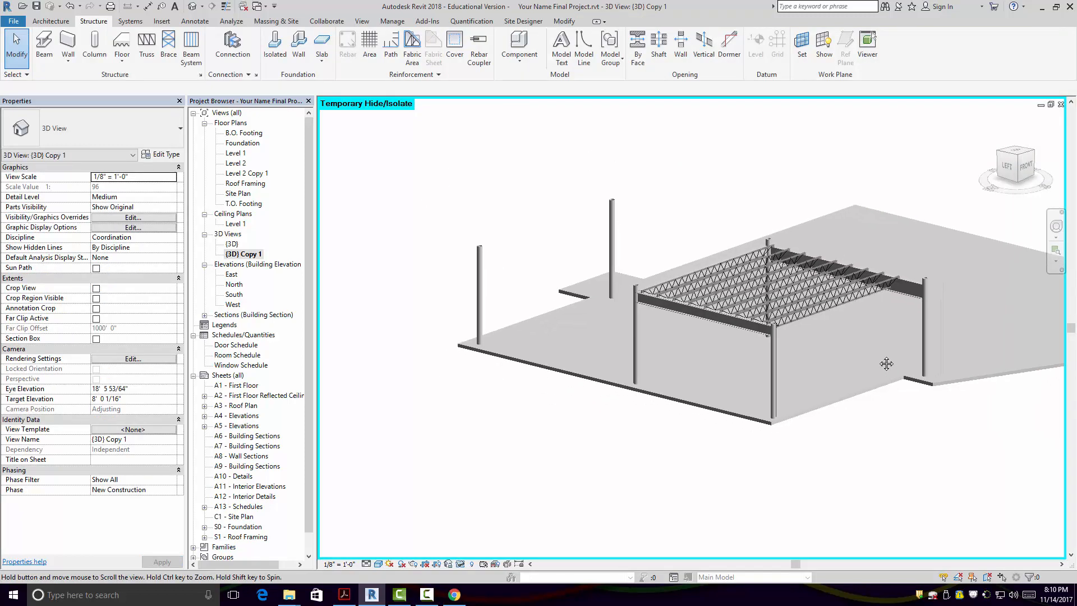
{"action": "middle_click_drag", "start_coordinate": [940, 448], "coordinate": [1026, 507], "text": "shift"}
{"action": "scroll", "coordinate": [929, 440], "scroll_direction": "up", "scroll_amount": 2}
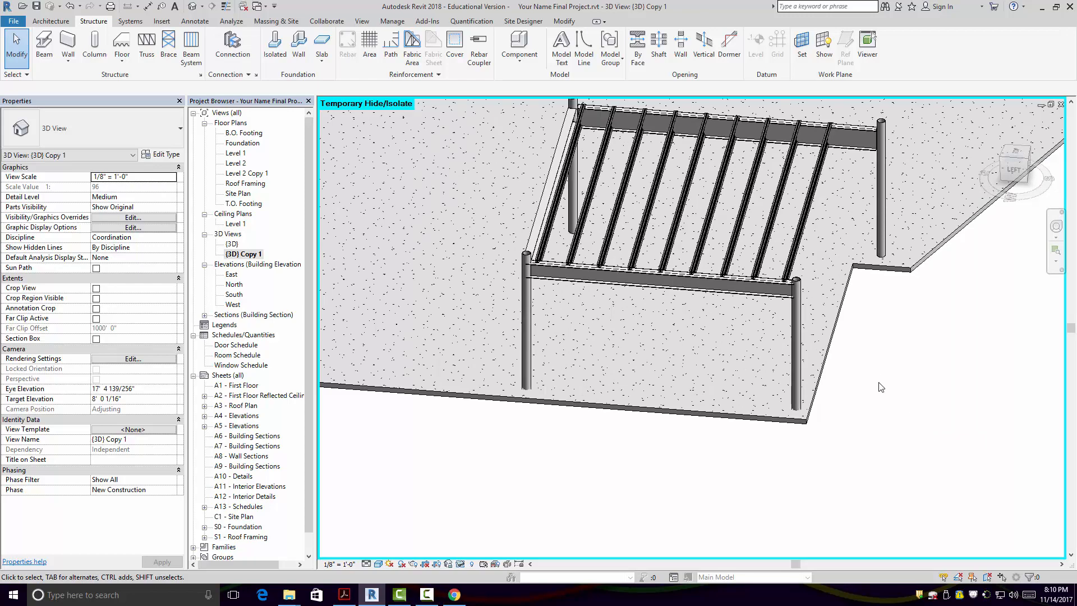
- Start placing an isolated structural foundation and check which foundation types are already loaded
{"action": "scroll", "coordinate": [848, 352], "scroll_direction": "up", "scroll_amount": 2}
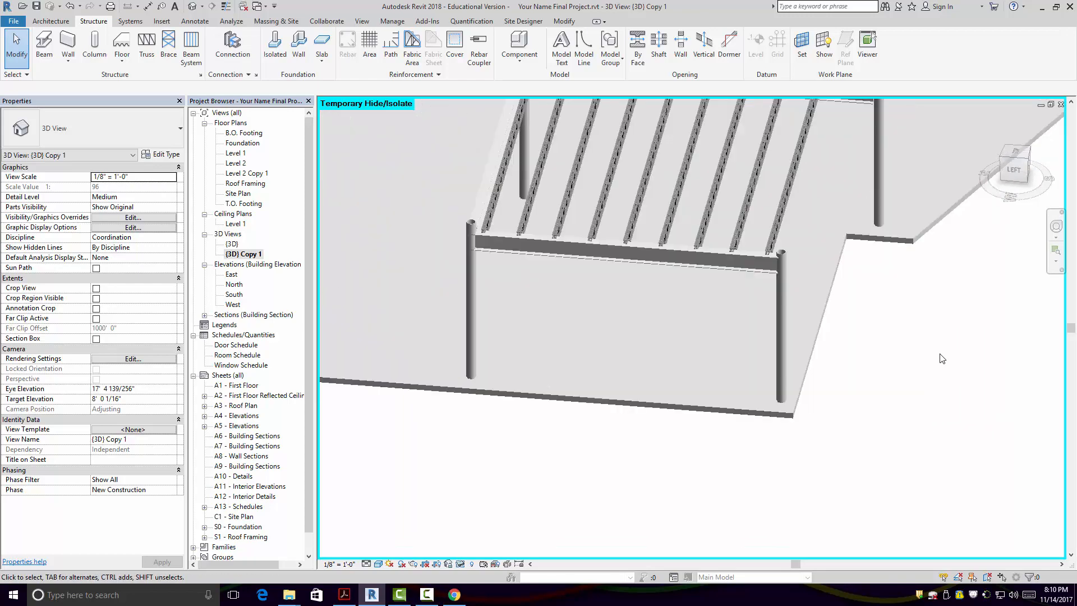
{"action": "scroll", "coordinate": [841, 403], "scroll_direction": "up", "scroll_amount": 2}
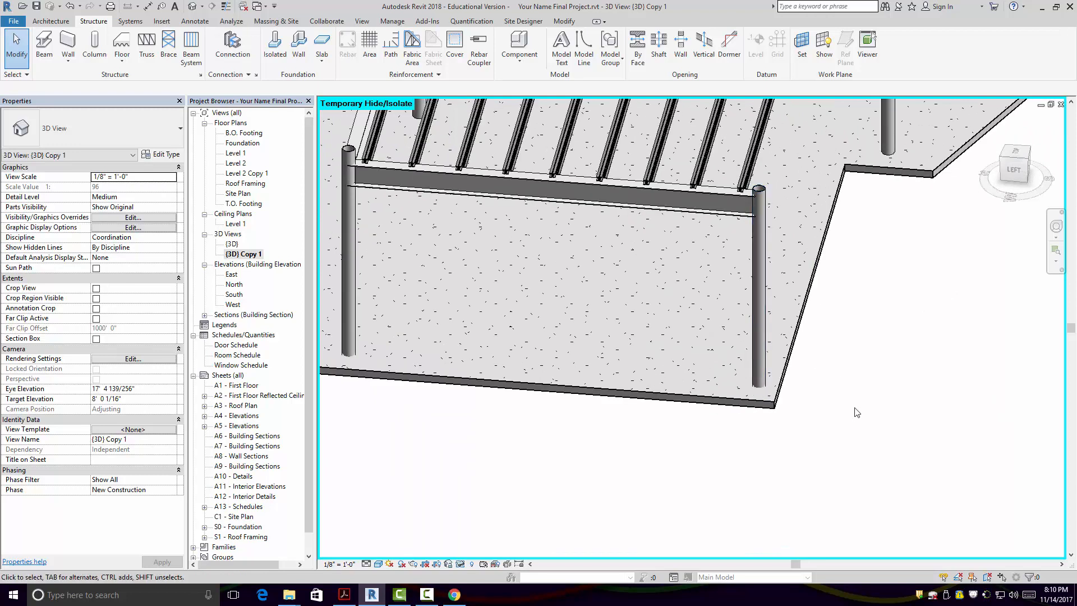
{"action": "middle_click_drag", "start_coordinate": [874, 430], "coordinate": [862, 384], "text": "shift"}
{"action": "middle_click_drag", "start_coordinate": [886, 377], "coordinate": [881, 393], "text": "shift"}
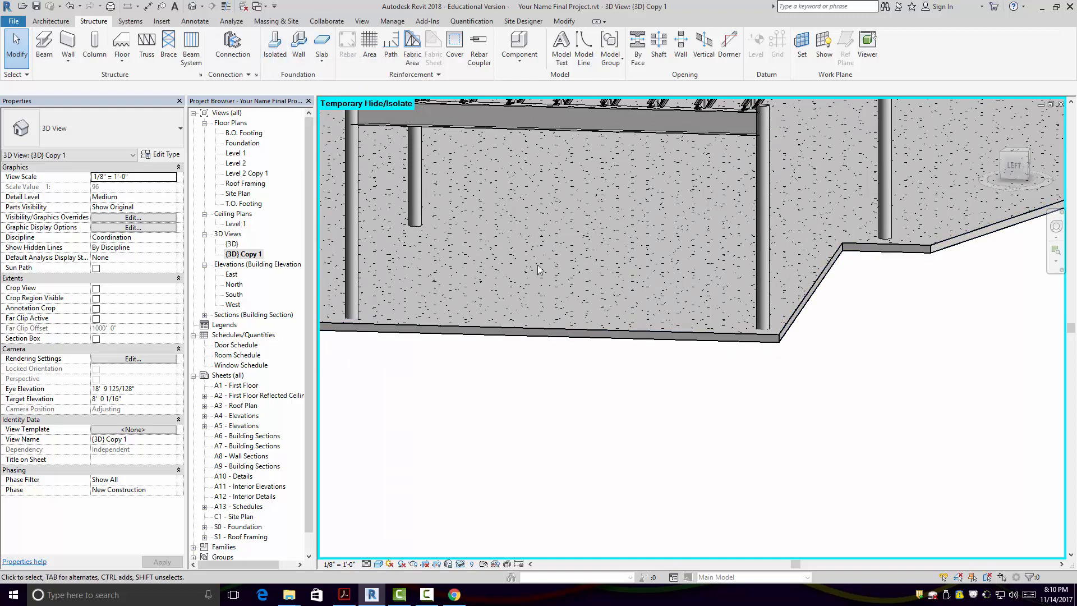
{"action": "left_click", "coordinate": [276, 45]}
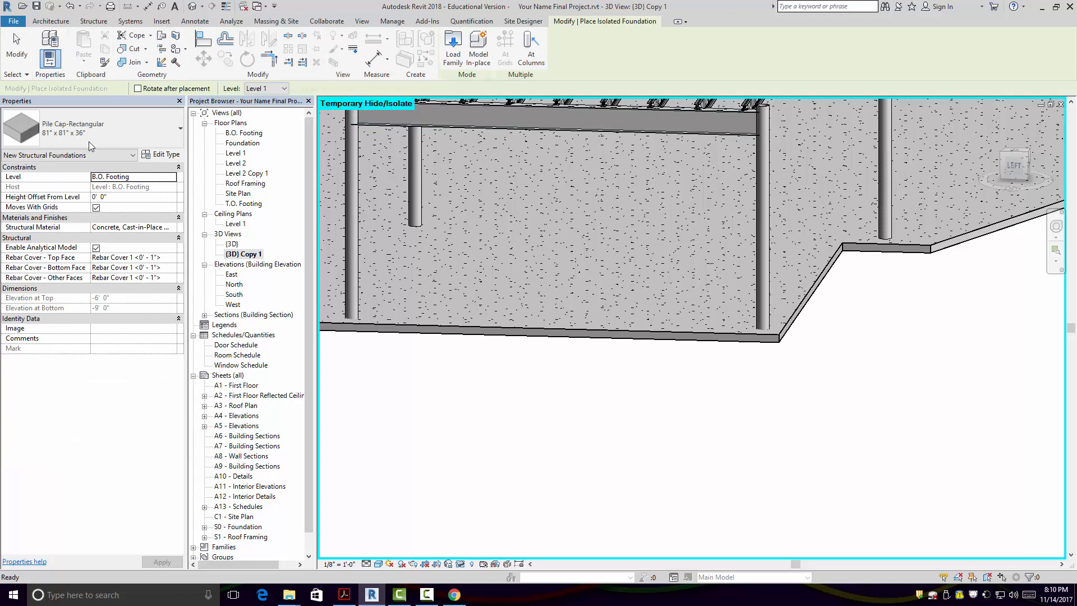
{"action": "left_click", "coordinate": [120, 127]}
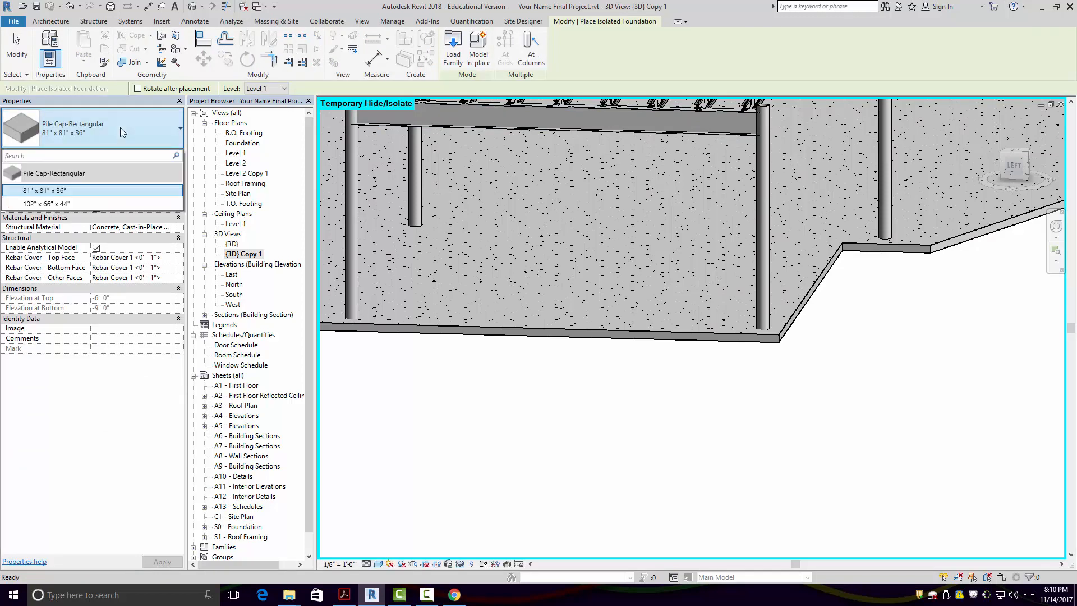
{"action": "left_click", "coordinate": [120, 126]}
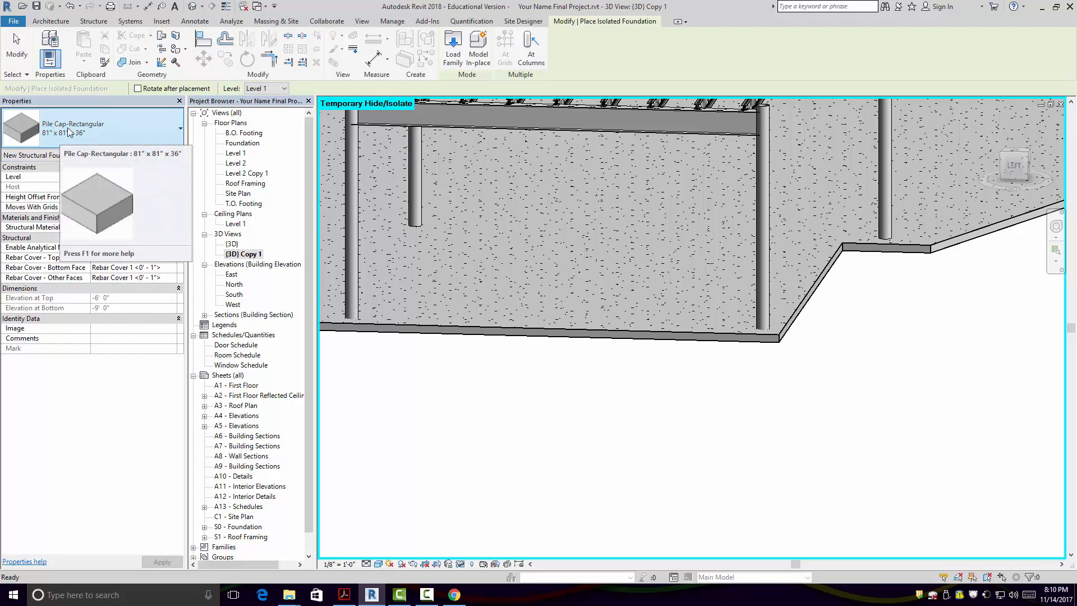
{"action": "left_click", "coordinate": [148, 132]}
{"action": "left_click", "coordinate": [147, 130]}
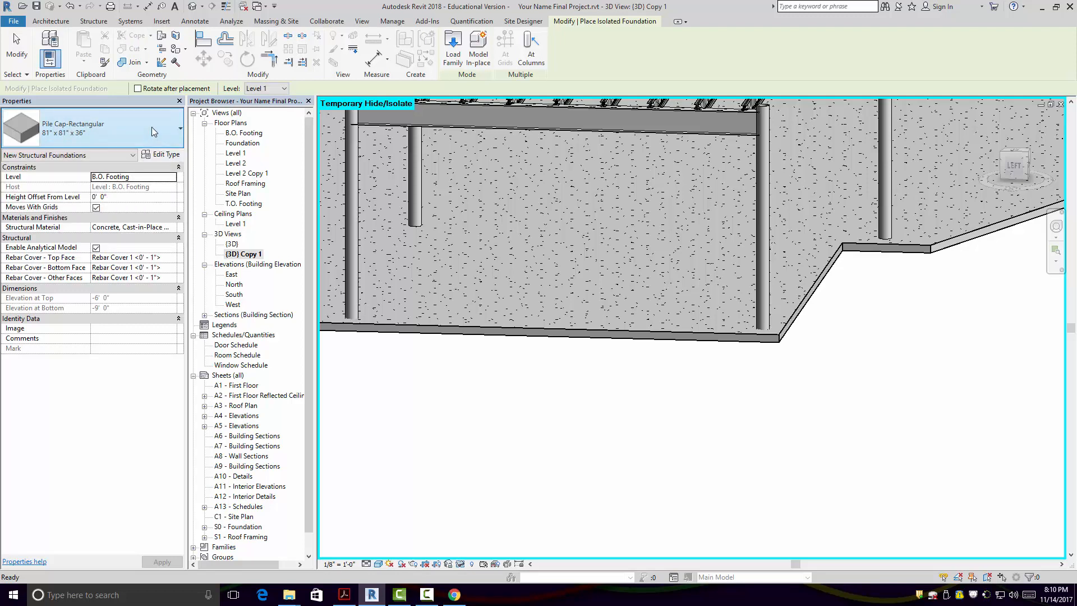
{"action": "left_click", "coordinate": [152, 130]}
- Load the Footing-Rectangular family from the US Imperial library's Structural Foundations folder
{"action": "left_click", "coordinate": [454, 58]}
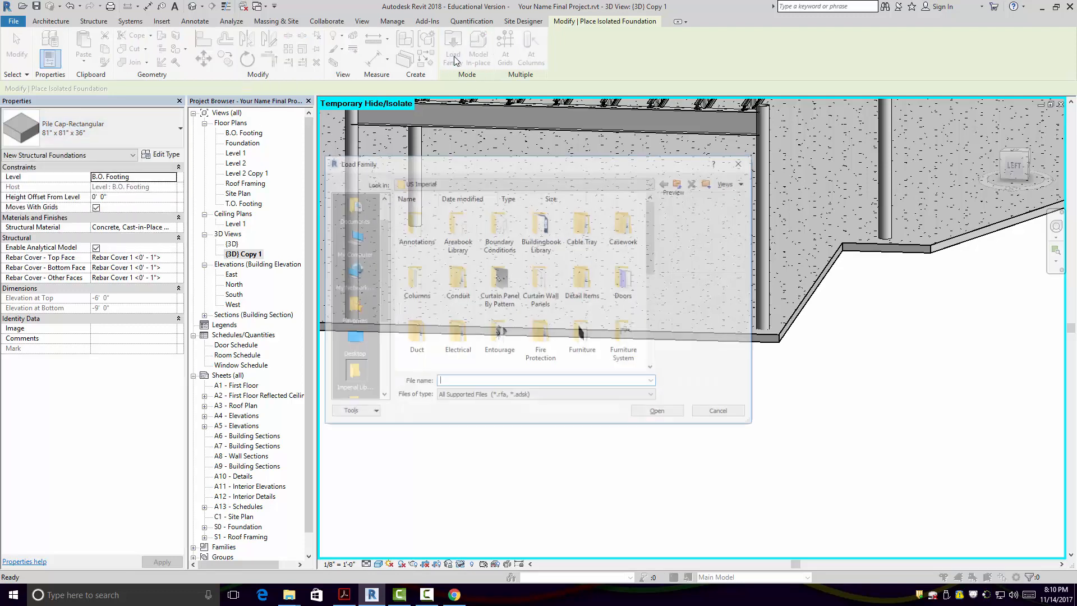
{"action": "left_click_drag", "start_coordinate": [654, 253], "coordinate": [682, 339]}
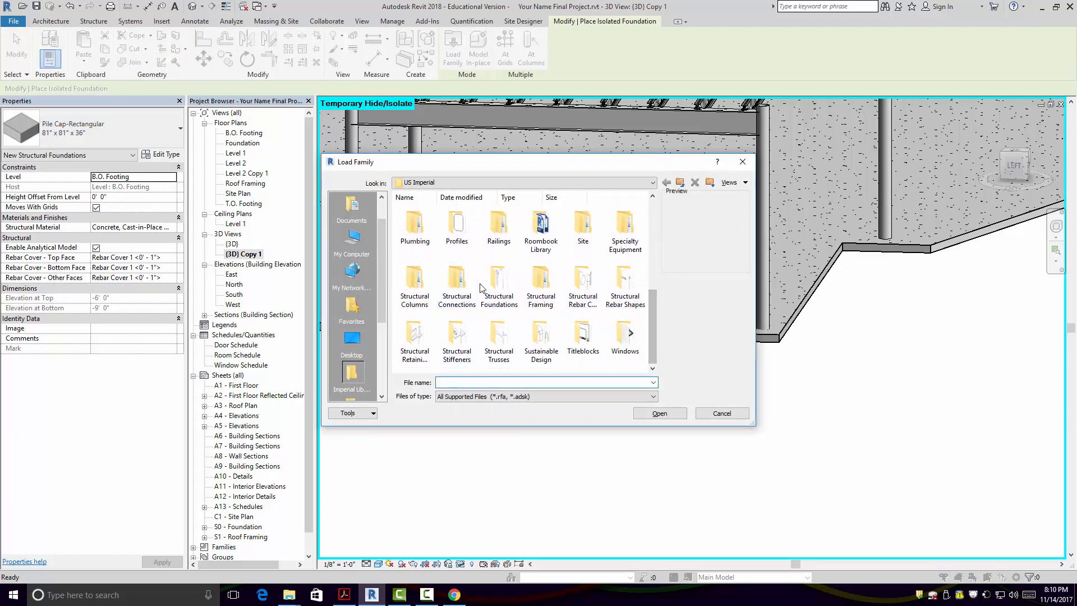
{"action": "double_click", "coordinate": [499, 280]}
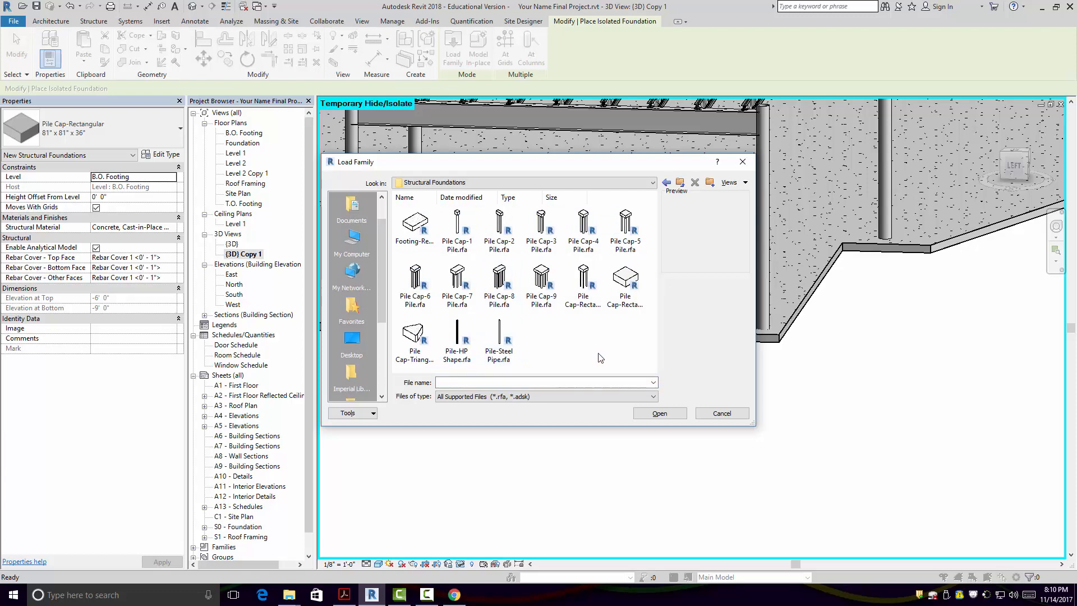
{"action": "left_click", "coordinate": [418, 223]}
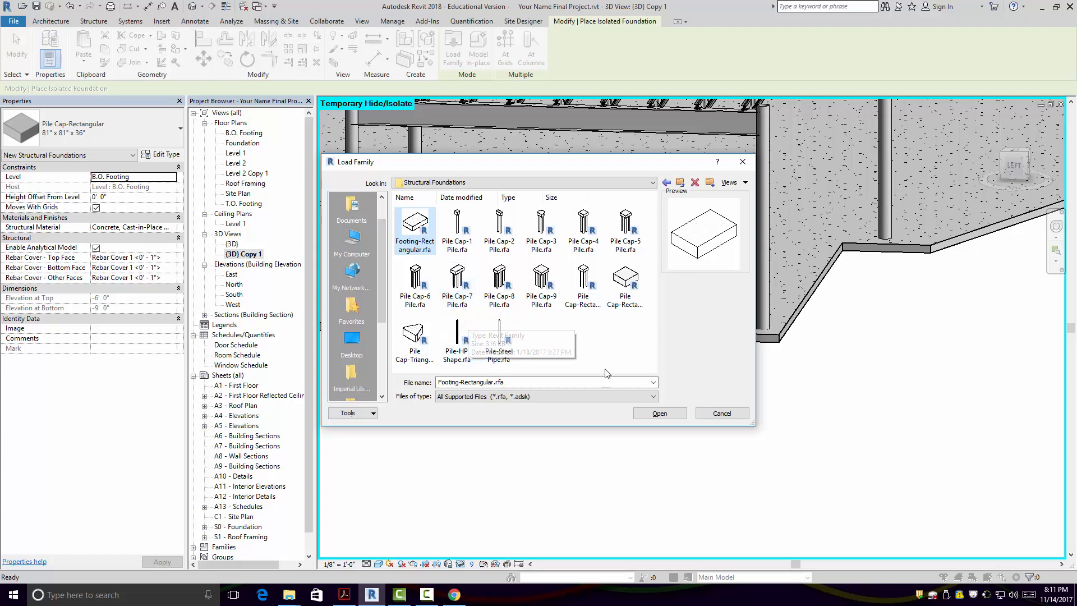
{"action": "left_click", "coordinate": [659, 413]}
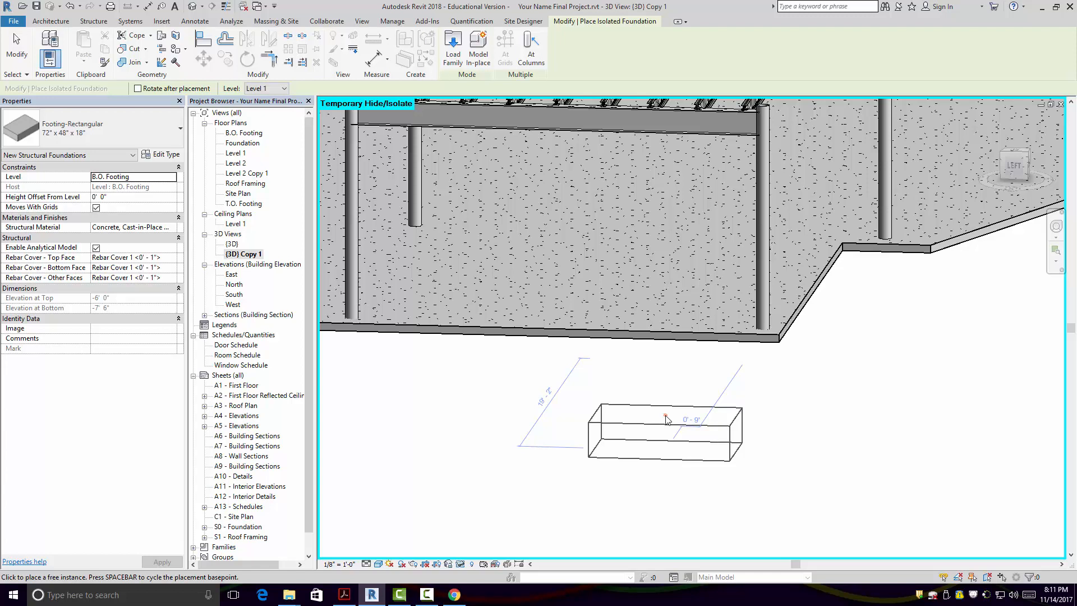
- Duplicate the 72" x 48" x 18" rectangular footing type and name the copy 36" x 36" x 10"
{"action": "middle_click_drag", "start_coordinate": [744, 384], "coordinate": [774, 382]}
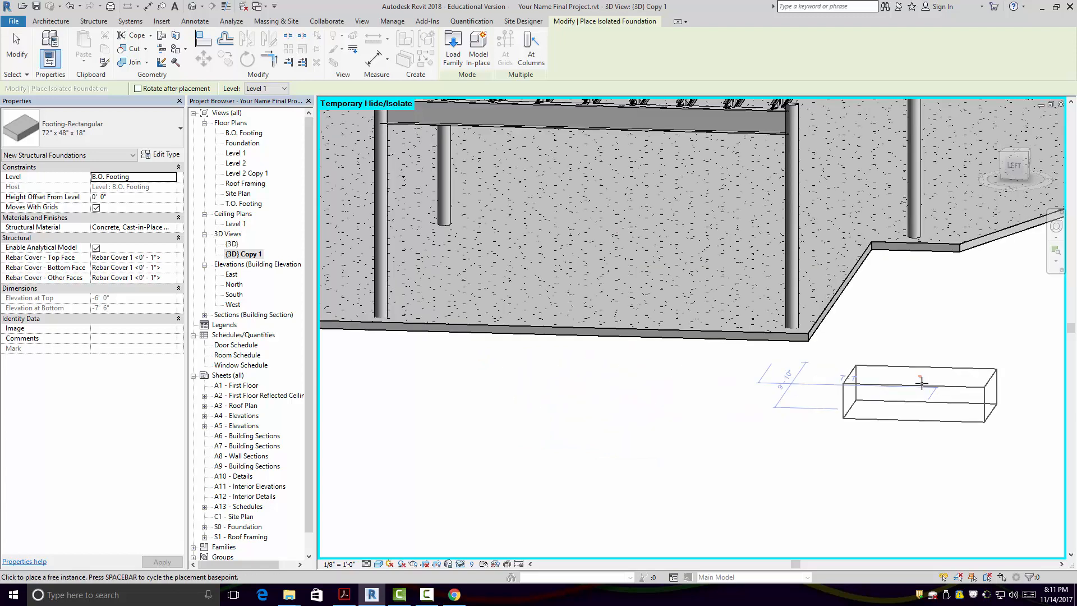
{"action": "left_click", "coordinate": [98, 129]}
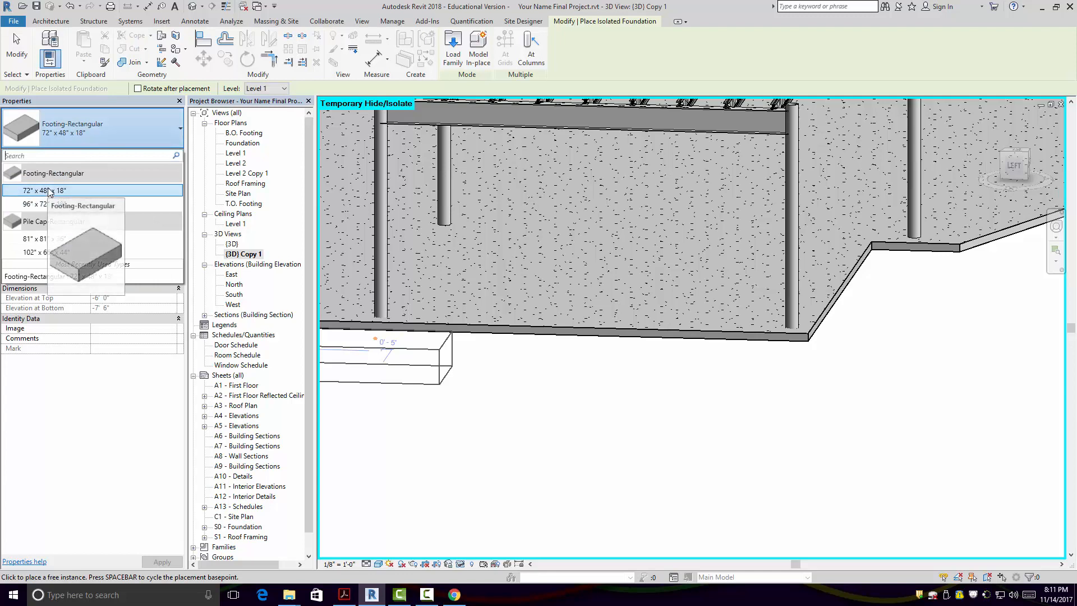
{"action": "left_click", "coordinate": [116, 128]}
{"action": "left_click", "coordinate": [163, 156]}
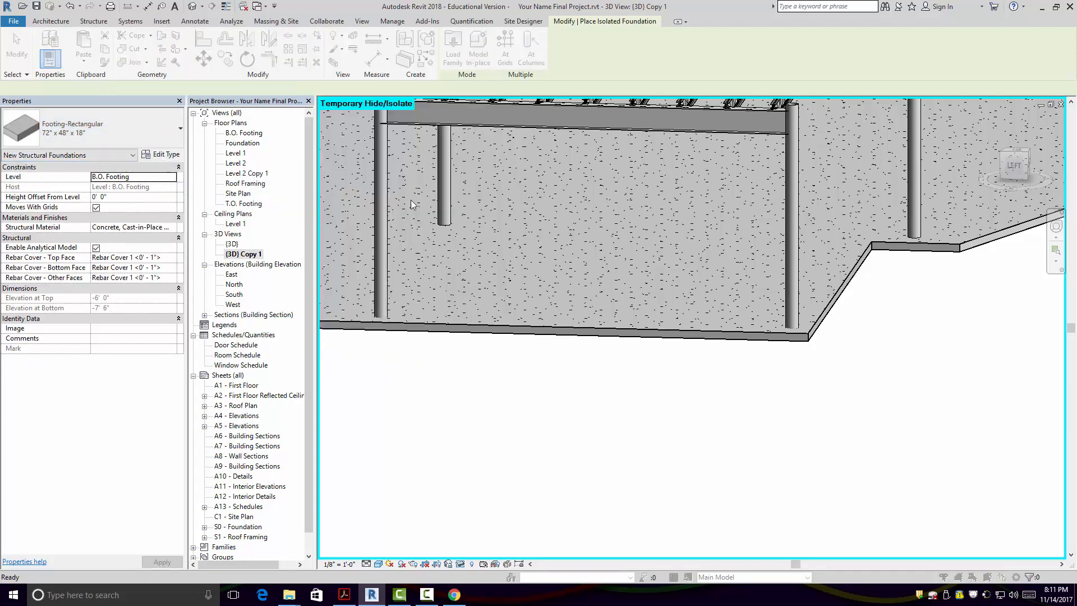
{"action": "left_click", "coordinate": [617, 174]}
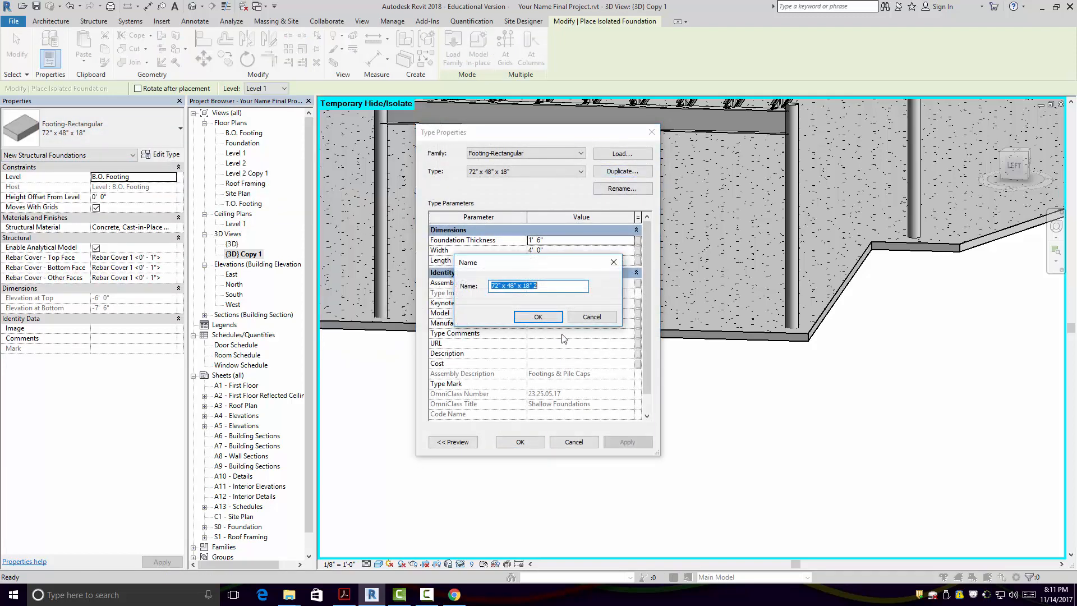
{"action": "left_click", "coordinate": [499, 283]}
{"action": "key", "text": "BackSpace"}
{"action": "key", "text": "BackSpace"}
{"action": "type", "text": "30"}
{"action": "key", "text": "BackSpace"}
{"action": "type", "text": "6"}
{"action": "left_click", "coordinate": [514, 287]}
{"action": "key", "text": "BackSpace"}
{"action": "key", "text": "BackSpace"}
{"action": "type", "text": "360"}
{"action": "left_click", "coordinate": [538, 317]}
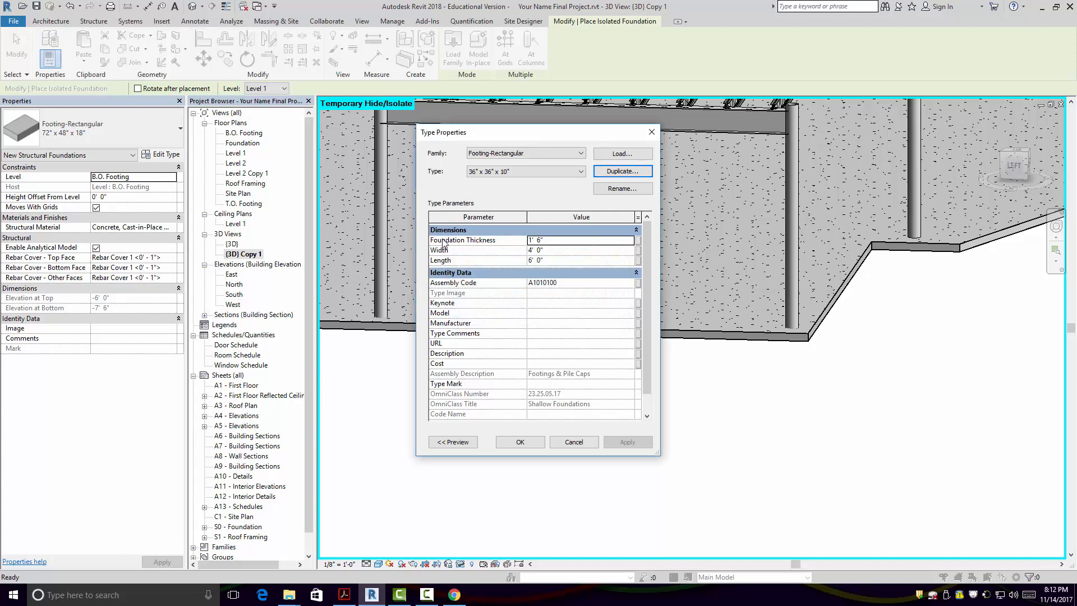
- Set the new footing type's foundation thickness to 1' 0" and change its width and length to match the 36" x 36" size
{"action": "left_click", "coordinate": [536, 240]}
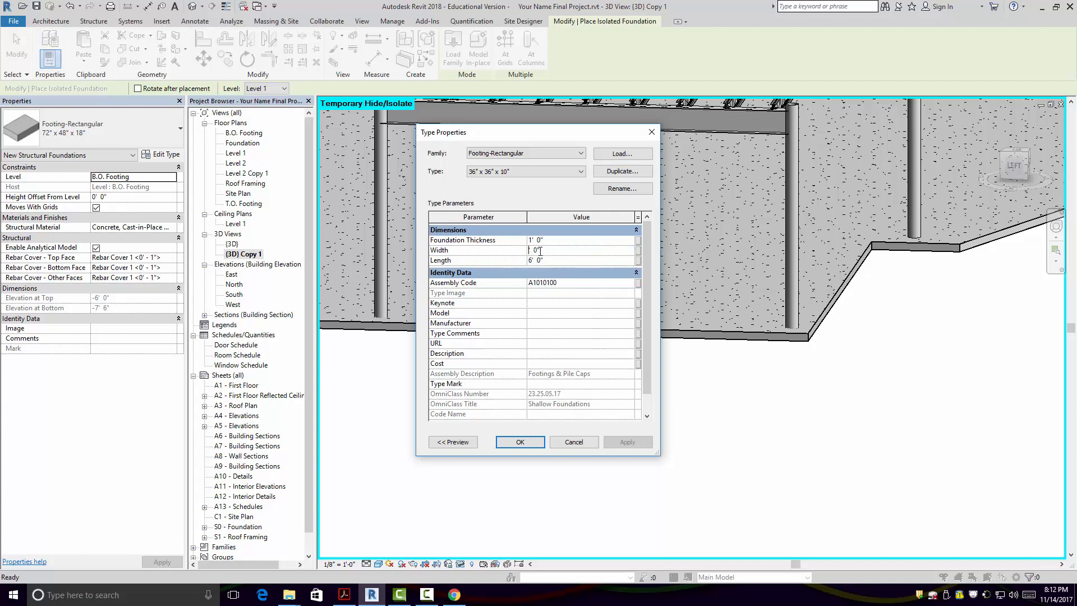
{"action": "left_click", "coordinate": [540, 261]}
{"action": "left_click", "coordinate": [520, 442]}
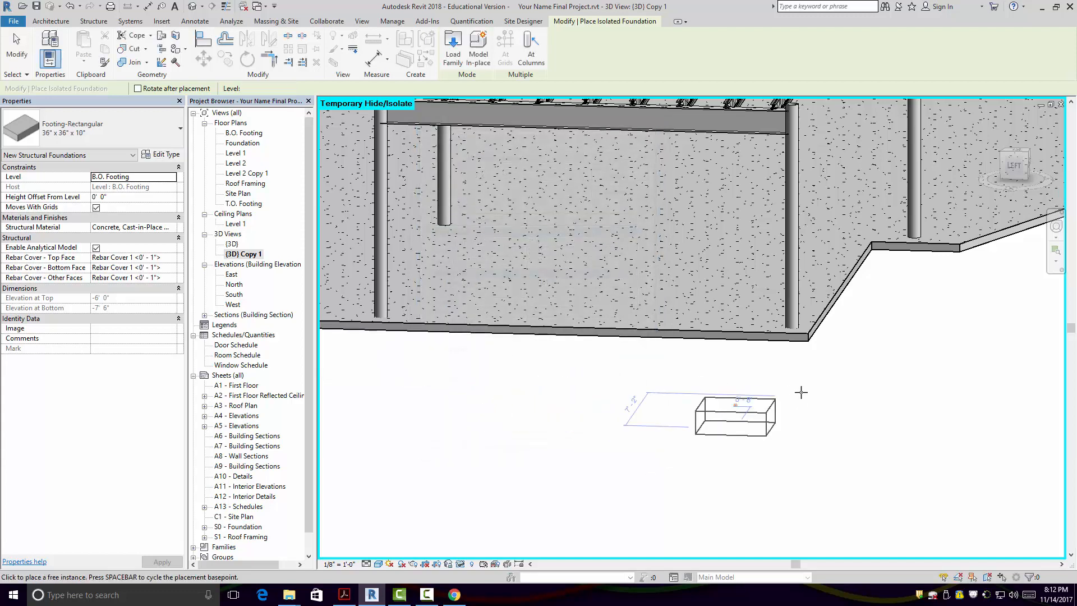
- Place one 36" x 36" x 10" footing at the slab's outer corner column in the 3D view
{"action": "left_click", "coordinate": [795, 325]}
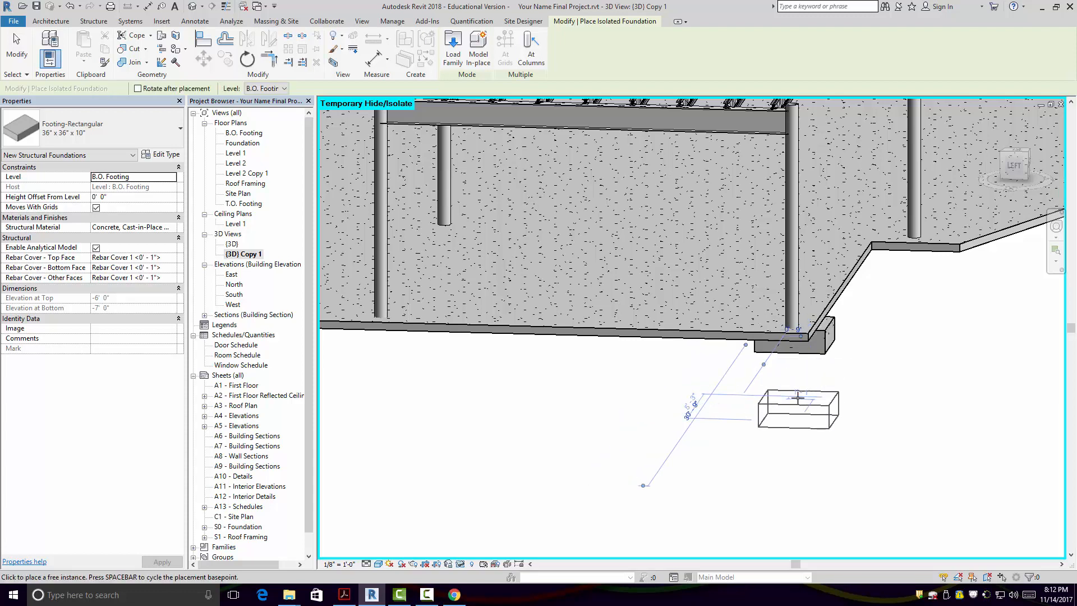
{"action": "left_click", "coordinate": [23, 56]}
{"action": "middle_click_drag", "start_coordinate": [741, 440], "coordinate": [794, 457]}
{"action": "scroll", "coordinate": [794, 456], "scroll_direction": "down", "scroll_amount": 1}
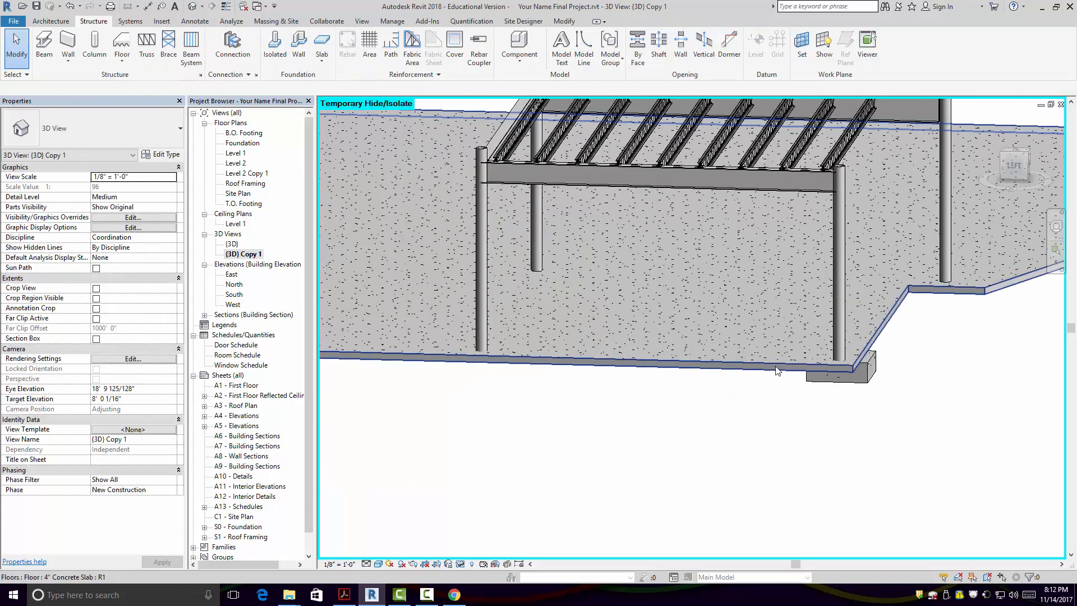
- Temporarily hide the 4" concrete slab floor in the 3D view
{"action": "left_click", "coordinate": [777, 371]}
{"action": "left_click", "coordinate": [461, 564]}
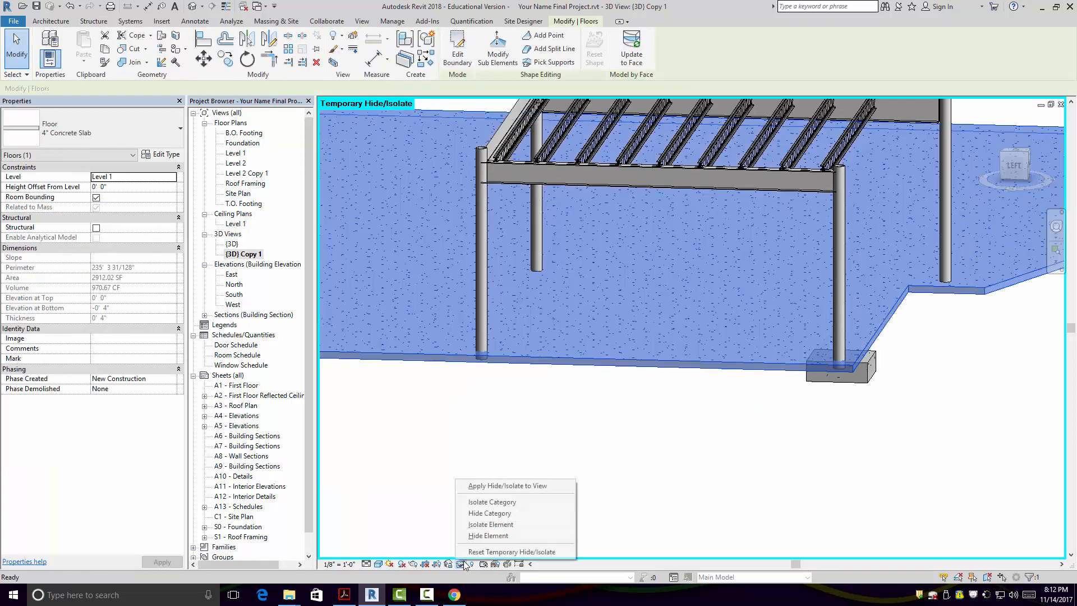
{"action": "left_click", "coordinate": [487, 535]}
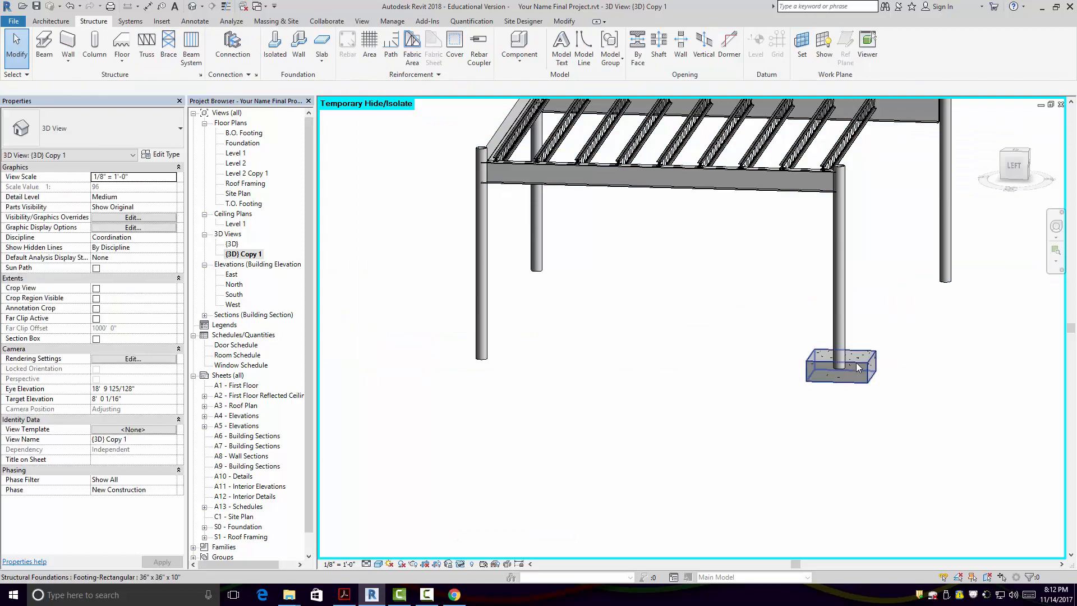
- Delete the footing under the corner column and try to position a new 36" x 36" x 10" footing at the column's base in 3D
{"action": "left_click", "coordinate": [856, 363]}
{"action": "key", "text": "Delete"}
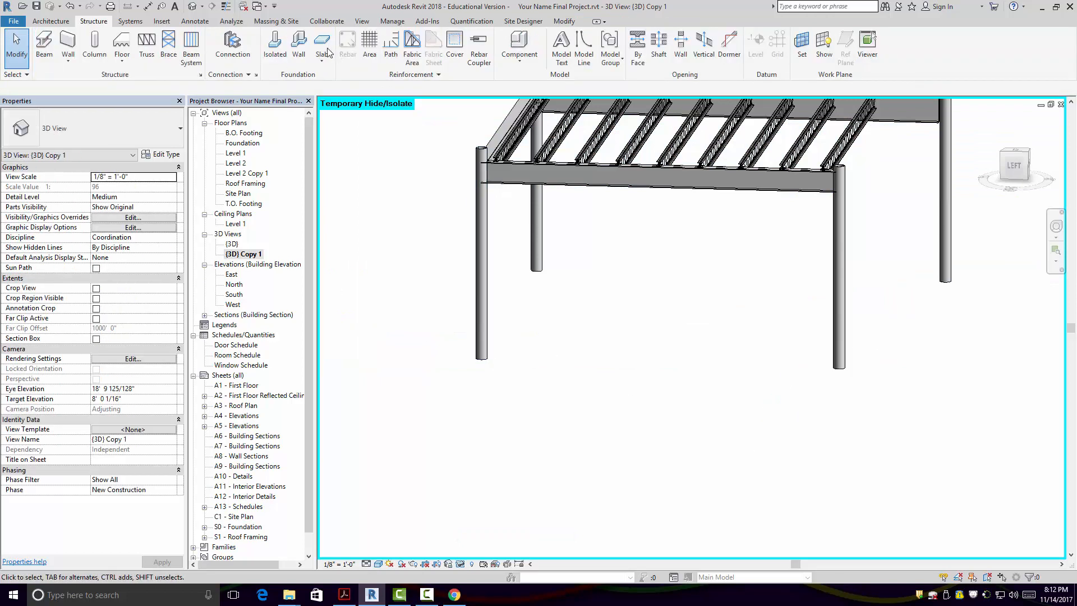
{"action": "left_click", "coordinate": [275, 50]}
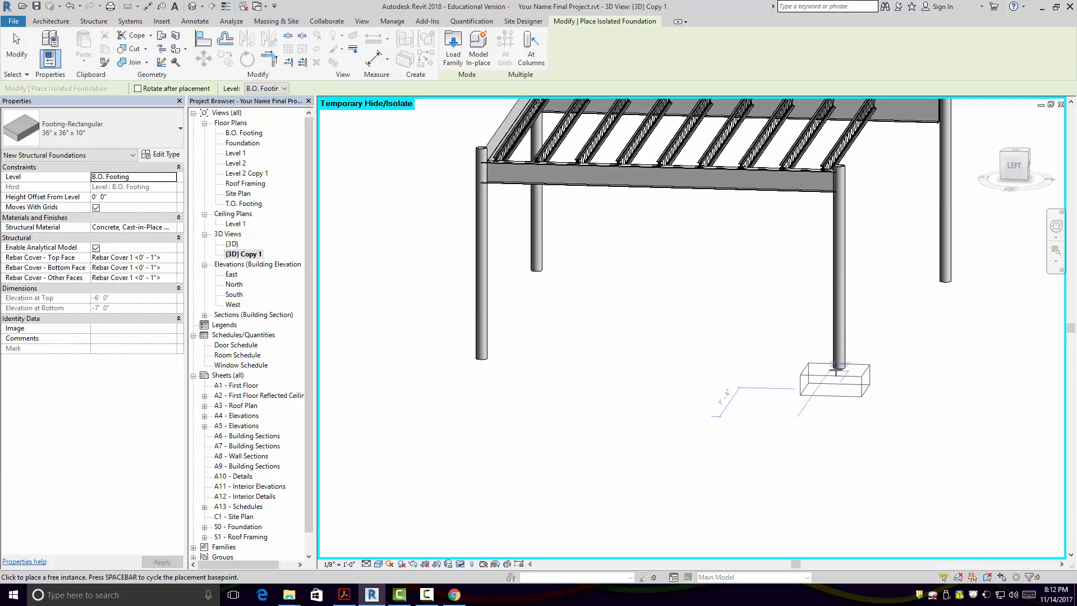
{"action": "scroll", "coordinate": [836, 370], "scroll_direction": "down", "scroll_amount": 3}
{"action": "middle_click_drag", "start_coordinate": [781, 372], "coordinate": [714, 379], "text": "shift"}
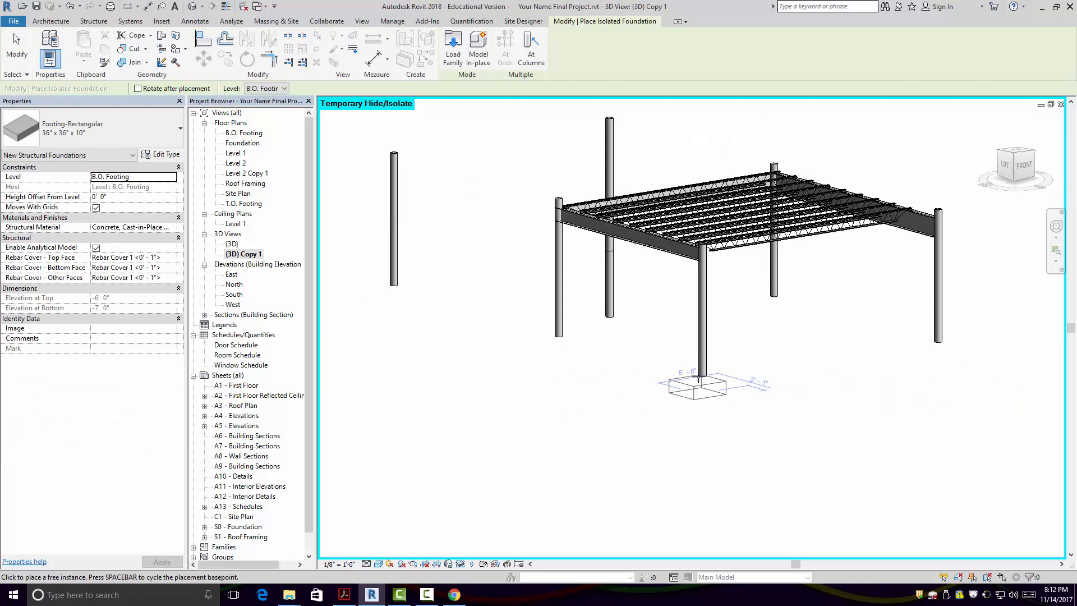
{"action": "scroll", "coordinate": [708, 380], "scroll_direction": "up", "scroll_amount": 4}
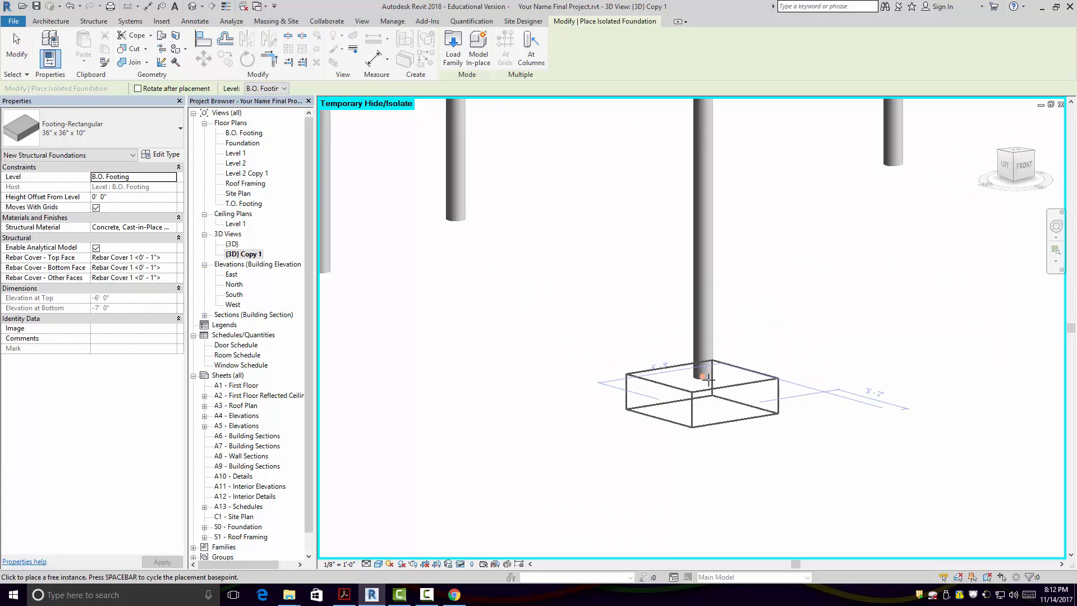
{"action": "scroll", "coordinate": [708, 380], "scroll_direction": "up", "scroll_amount": 3}
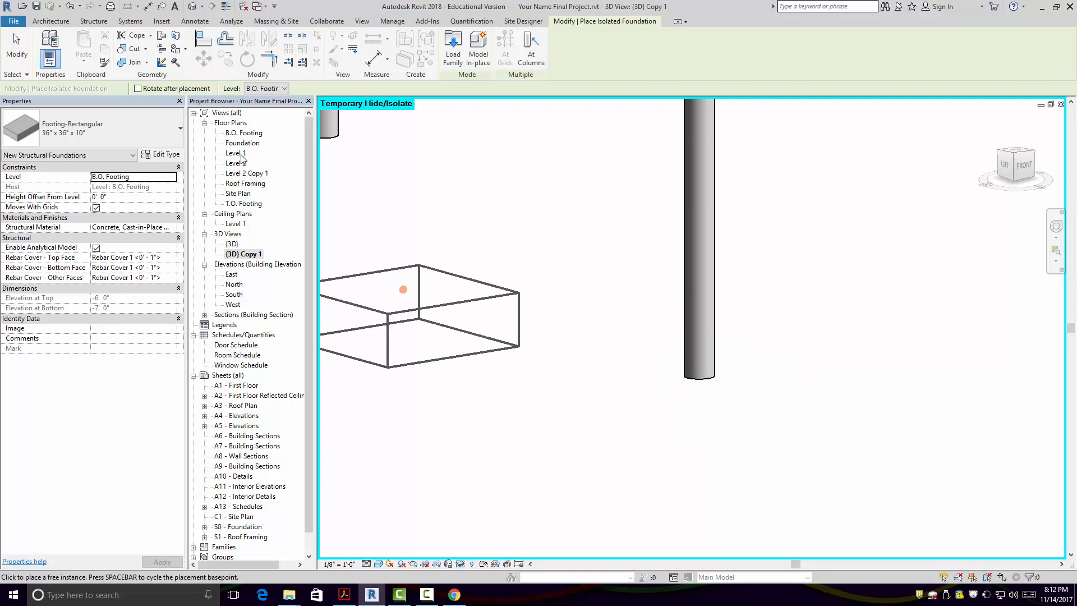
- Open the Level 2 Copy 1 floor plan and start an isolated footing with its level set to B.O. Footing
{"action": "double_click", "coordinate": [248, 174]}
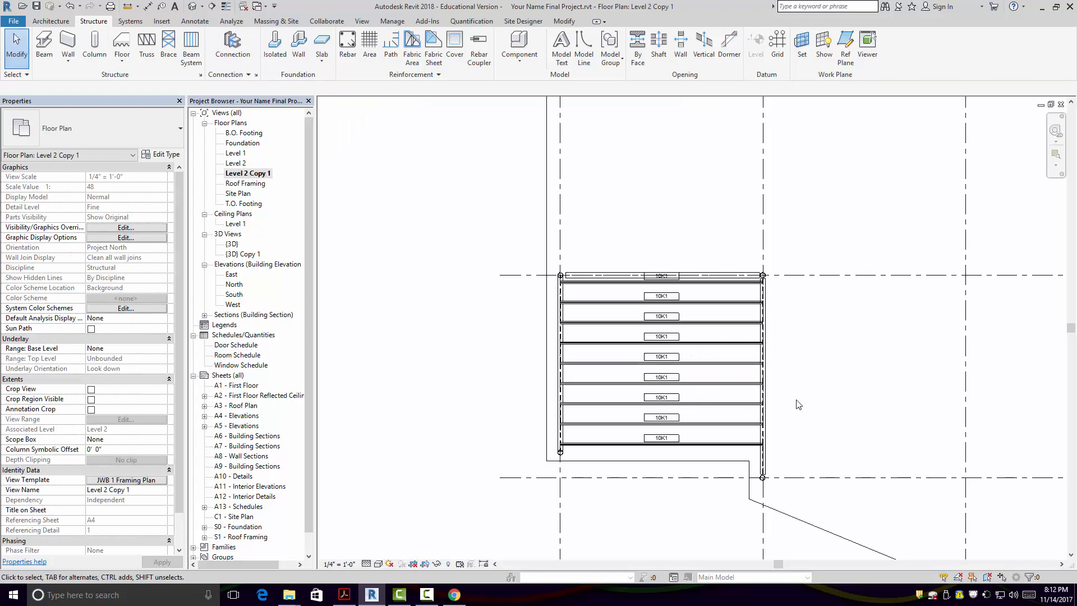
{"action": "left_click", "coordinate": [275, 46]}
{"action": "scroll", "coordinate": [774, 465], "scroll_direction": "up", "scroll_amount": 5}
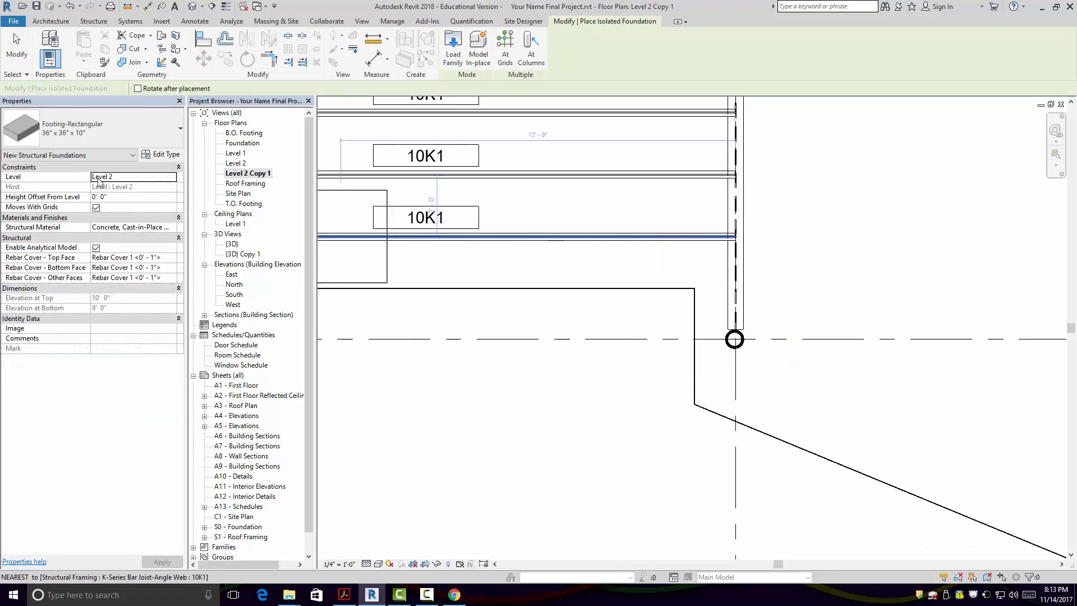
{"action": "left_click", "coordinate": [171, 176]}
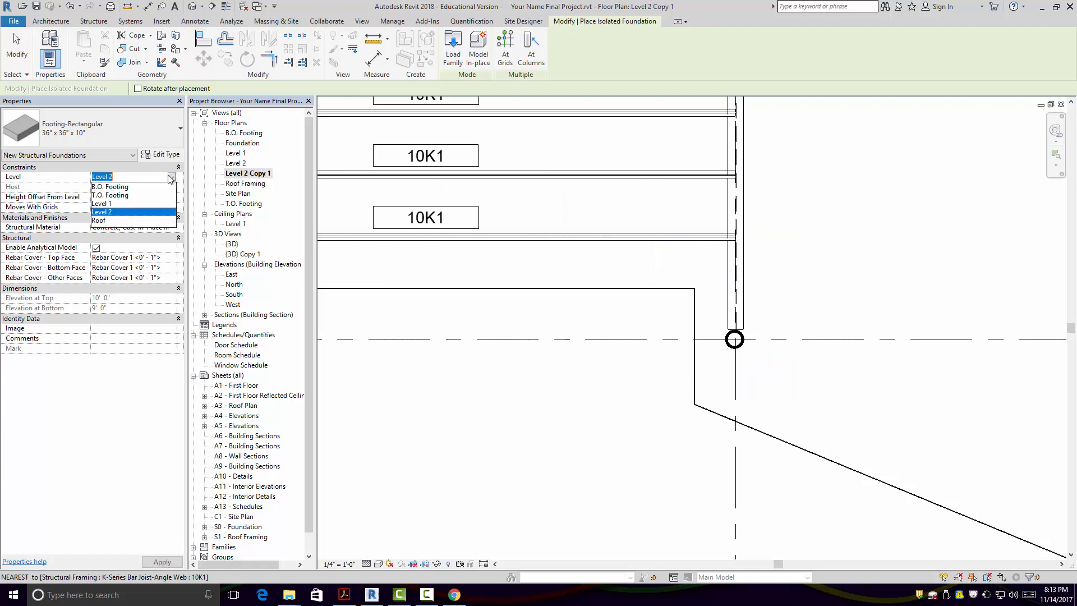
{"action": "left_click", "coordinate": [115, 187]}
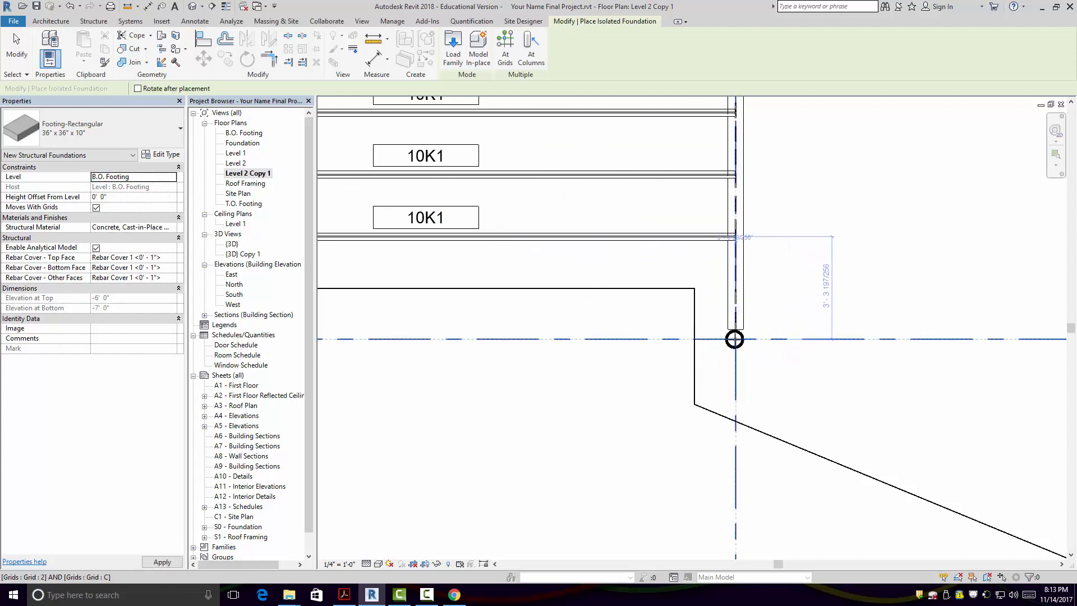
- Place 36" x 36" x 10" footings at the four columns around the joist bay on B.O. Footing and close the visibility warning
{"action": "left_click", "coordinate": [734, 339]}
{"action": "scroll", "coordinate": [732, 373], "scroll_direction": "down", "scroll_amount": 2}
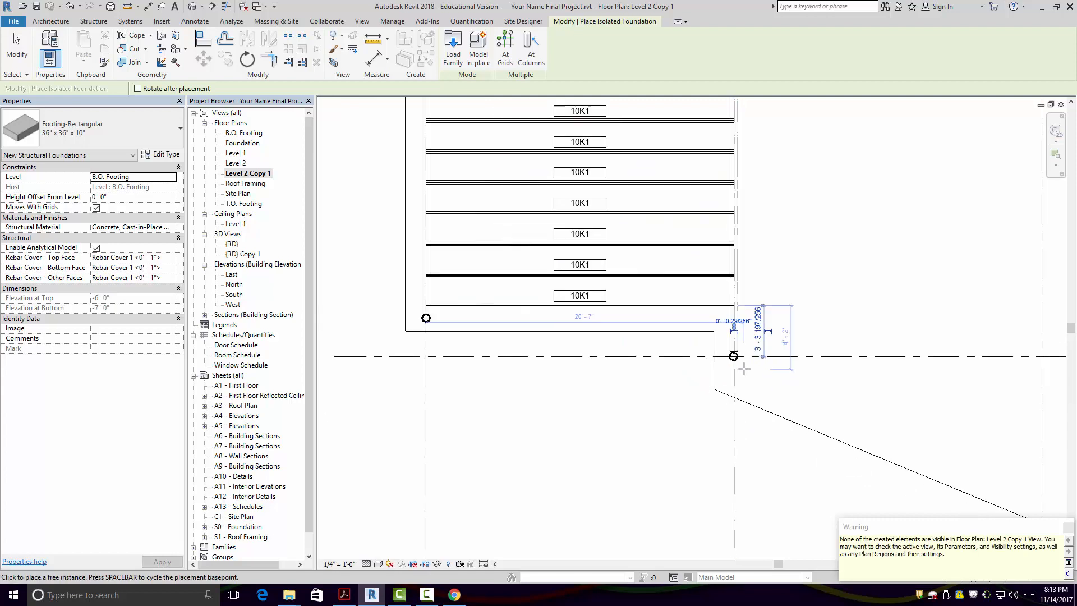
{"action": "left_click", "coordinate": [426, 317]}
{"action": "middle_click_drag", "start_coordinate": [426, 318], "coordinate": [497, 539]}
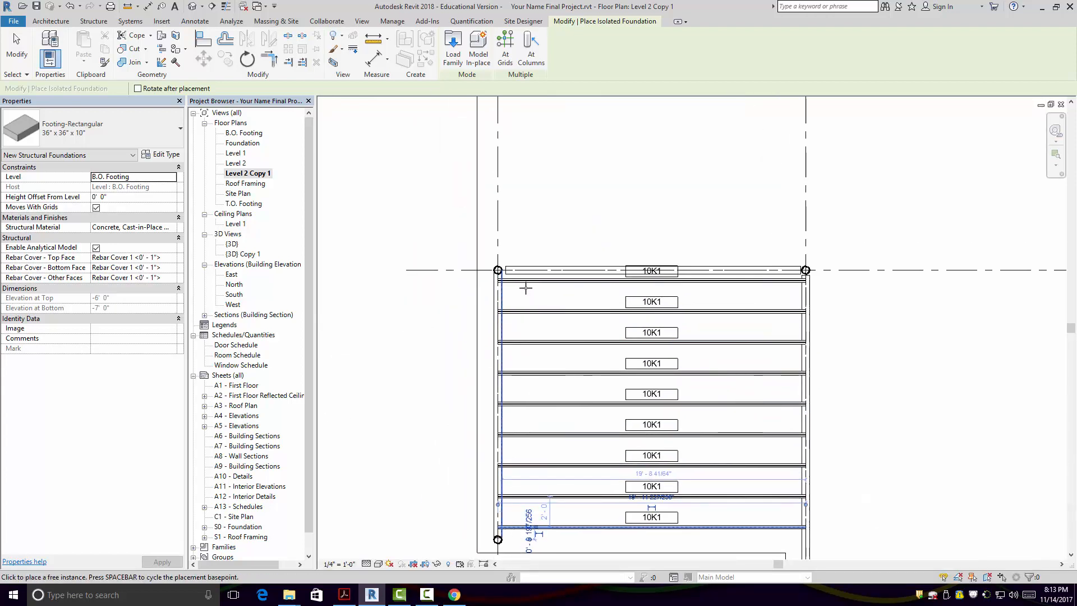
{"action": "left_click", "coordinate": [498, 271]}
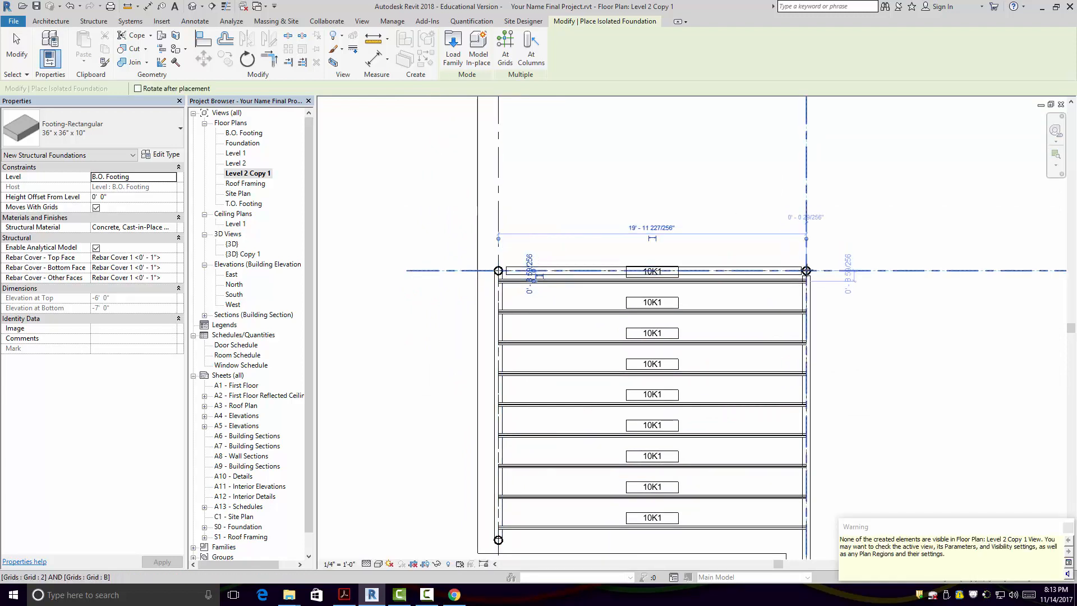
{"action": "left_click", "coordinate": [806, 271]}
{"action": "key", "text": "Escape"}
{"action": "key", "text": "Escape"}
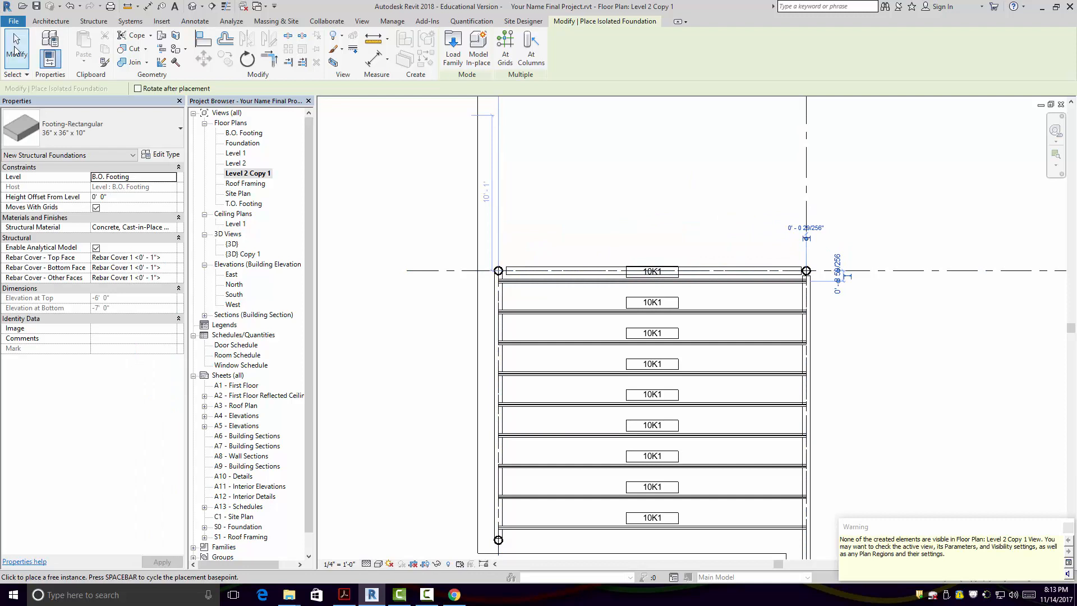
{"action": "left_click", "coordinate": [1068, 528]}
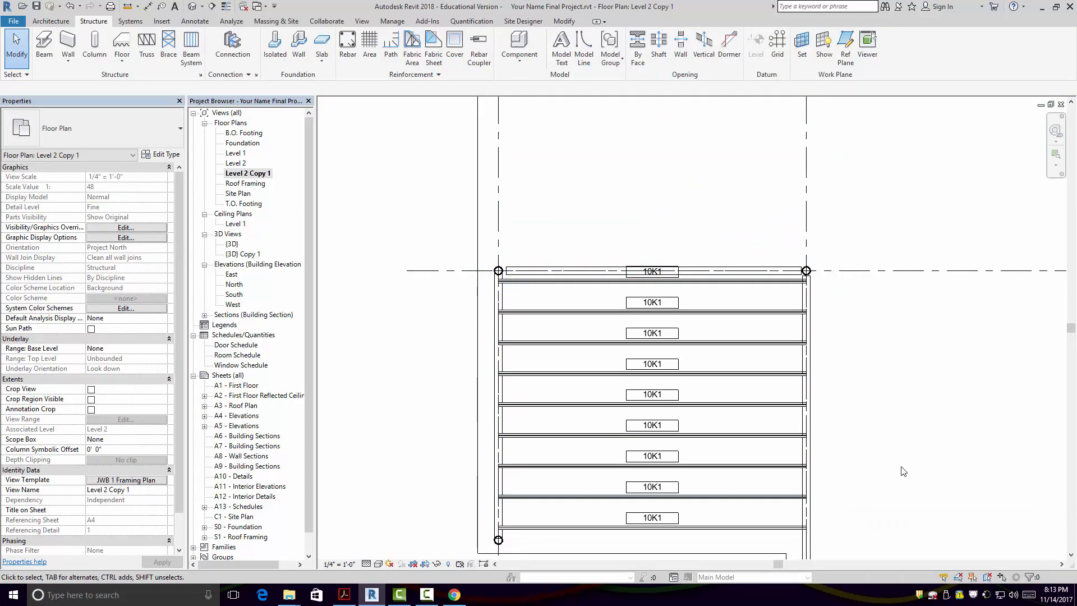
- Examine the joist bay between grids 1 and 2 and the surrounding column grid in the Level 2 Copy 1 plan
{"action": "middle_click_drag", "start_coordinate": [788, 398], "coordinate": [773, 365]}
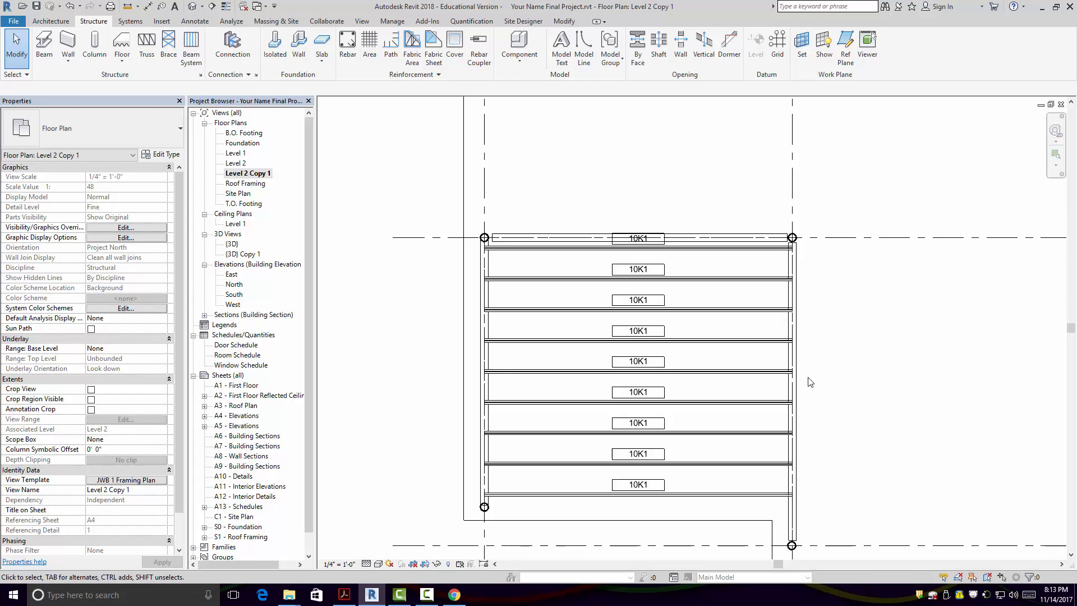
{"action": "scroll", "coordinate": [810, 382], "scroll_direction": "up", "scroll_amount": 1}
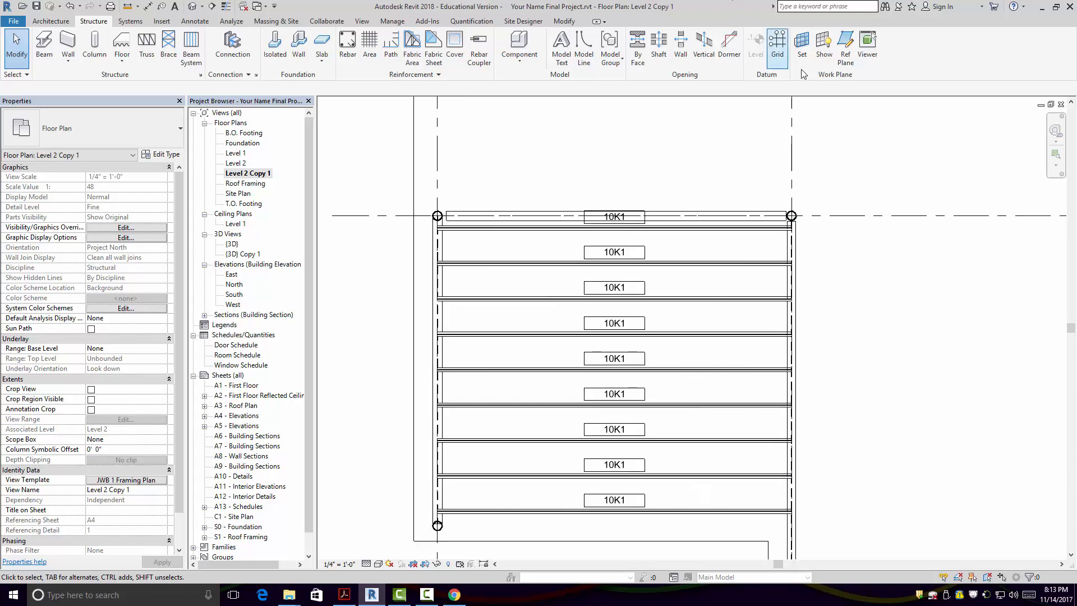
{"action": "scroll", "coordinate": [847, 214], "scroll_direction": "down", "scroll_amount": 2}
{"action": "scroll", "coordinate": [847, 214], "scroll_direction": "down", "scroll_amount": 3}
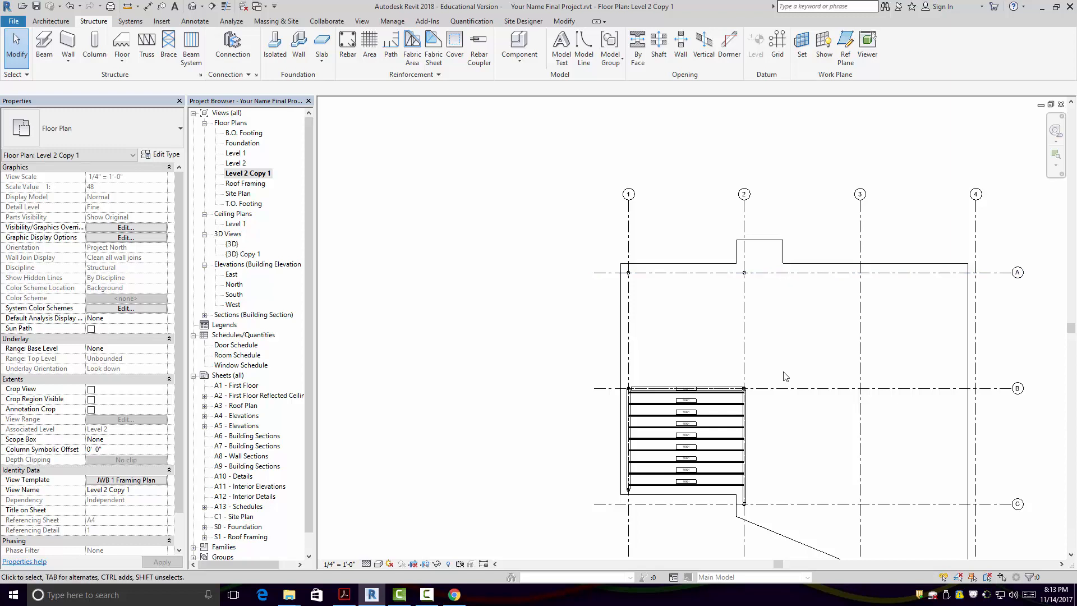
{"action": "scroll", "coordinate": [785, 370], "scroll_direction": "up", "scroll_amount": 5}
{"action": "scroll", "coordinate": [769, 266], "scroll_direction": "up", "scroll_amount": 1}
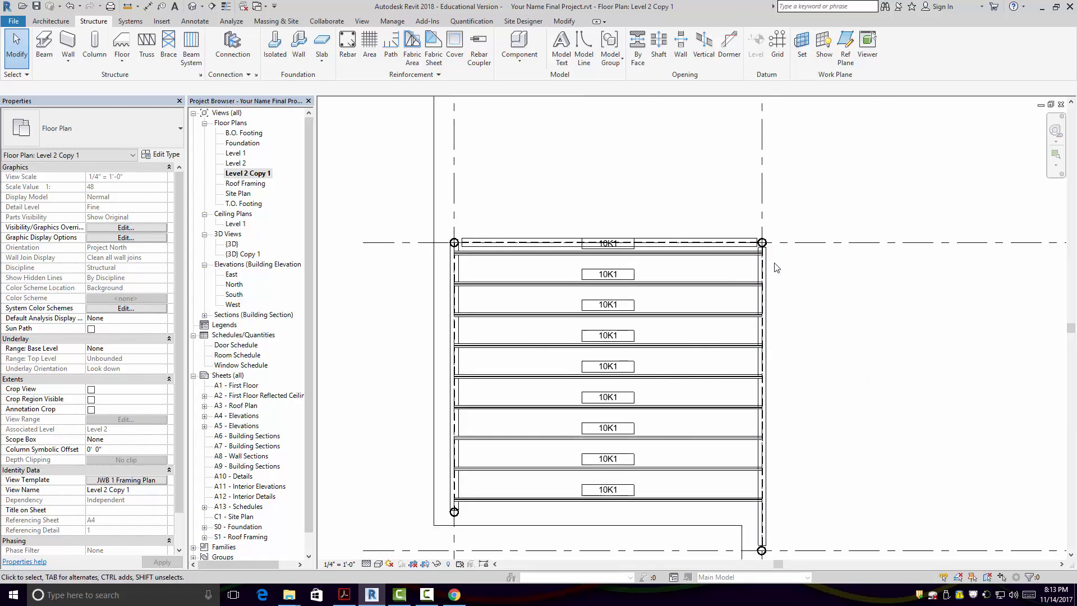
{"action": "middle_click_drag", "start_coordinate": [812, 284], "coordinate": [735, 244]}
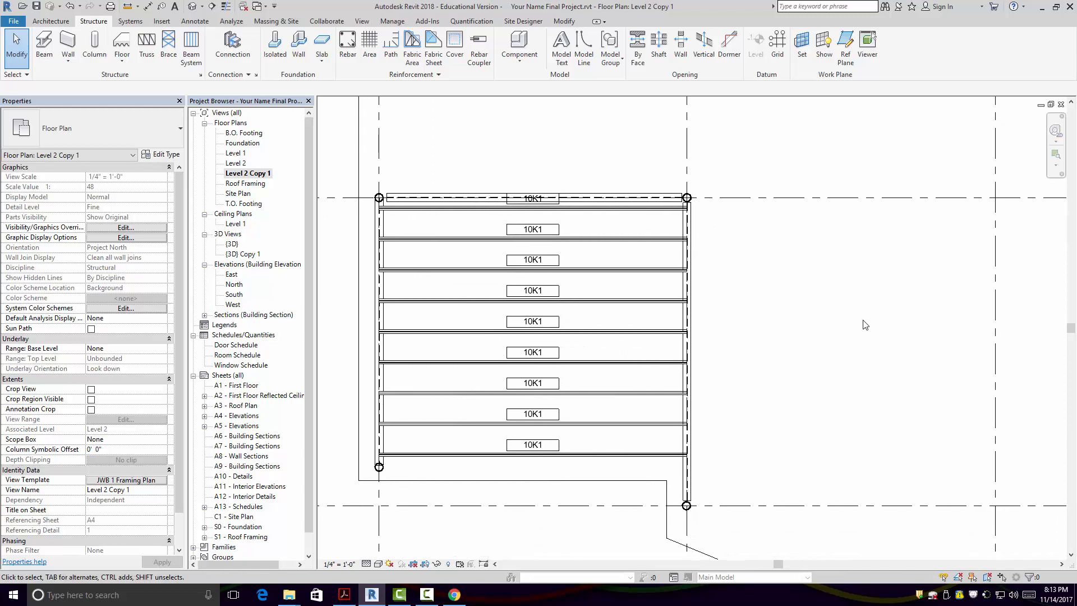
{"action": "scroll", "coordinate": [864, 324], "scroll_direction": "down", "scroll_amount": 5}
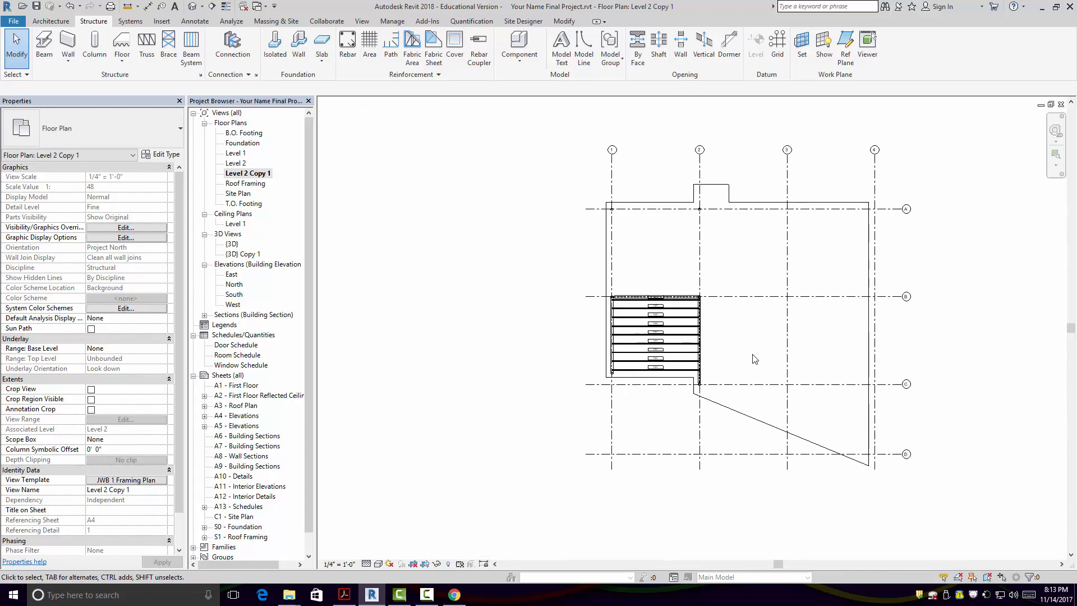
{"action": "middle_click_drag", "start_coordinate": [754, 359], "coordinate": [764, 341]}
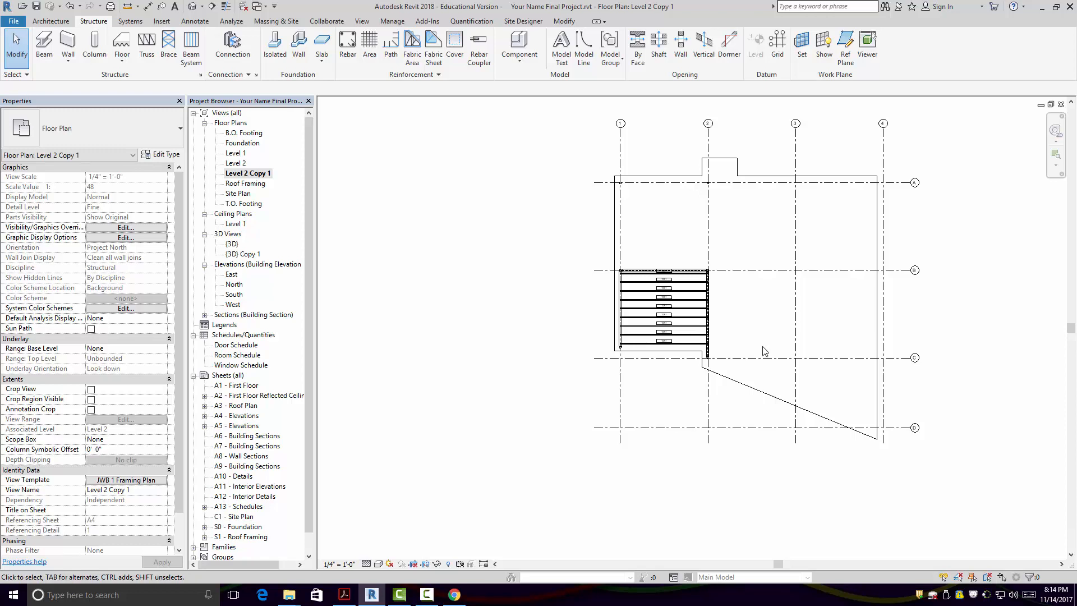
{"action": "middle_click_drag", "start_coordinate": [765, 333], "coordinate": [751, 286]}
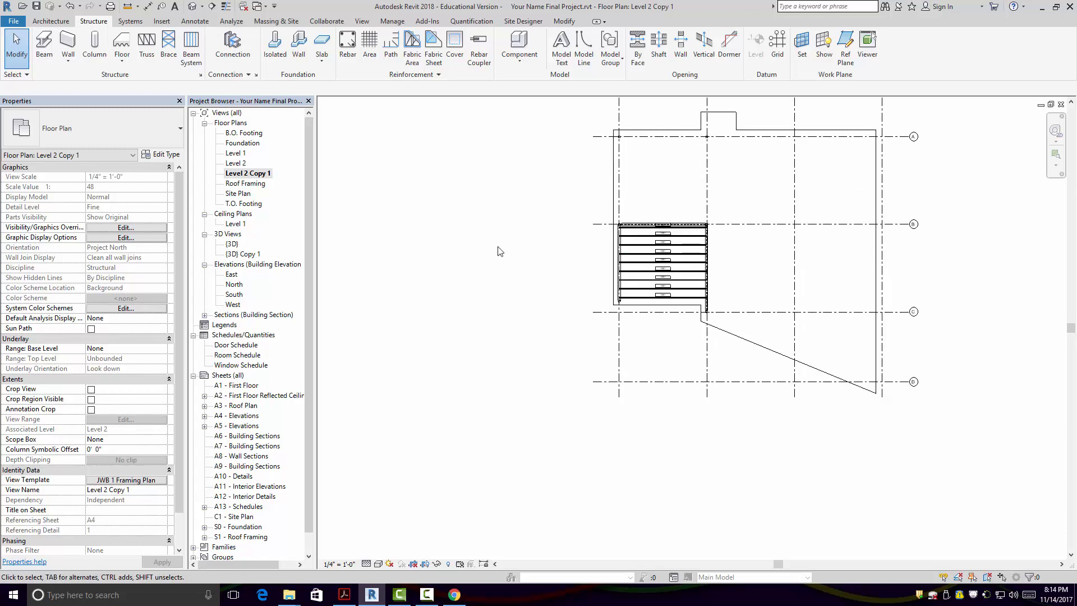
- Open the {3D} Copy 1 view and check the height of the four footings relative to the column bases
{"action": "double_click", "coordinate": [245, 255]}
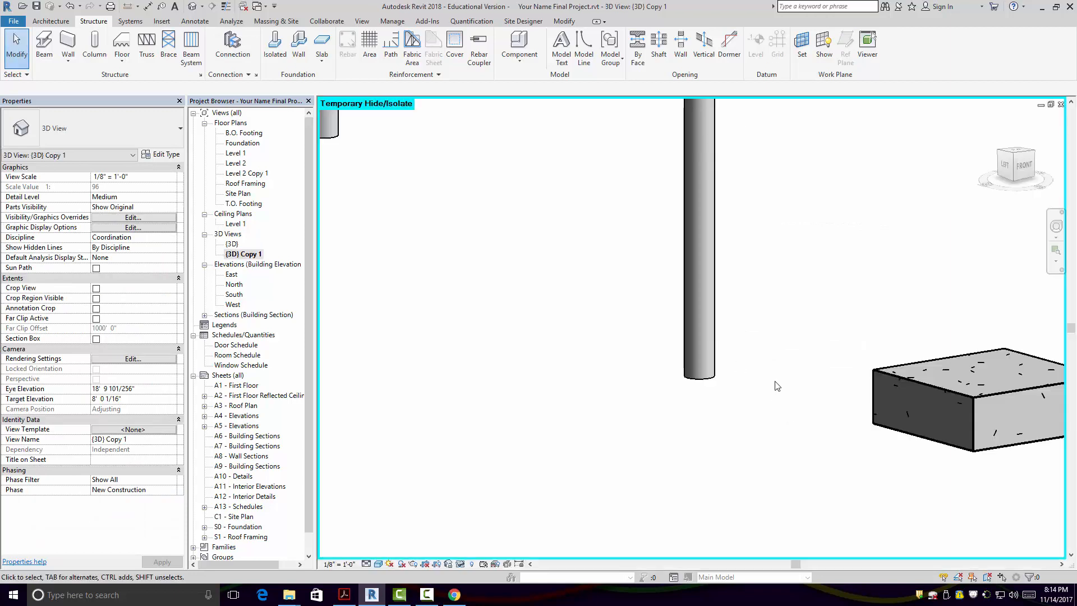
{"action": "scroll", "coordinate": [774, 385], "scroll_direction": "down", "scroll_amount": 5}
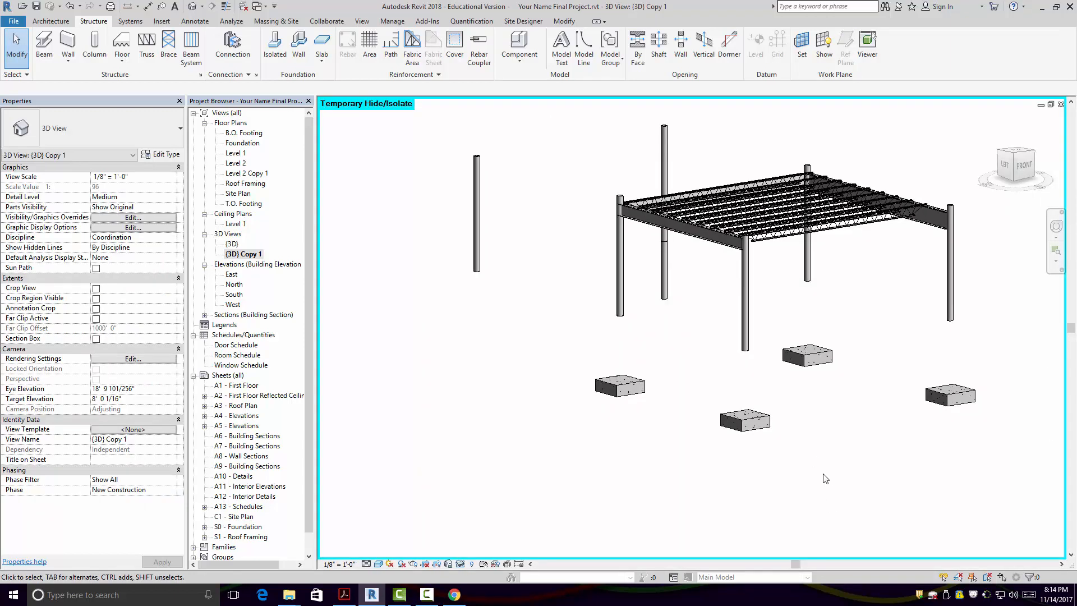
{"action": "scroll", "coordinate": [738, 380], "scroll_direction": "up", "scroll_amount": 3}
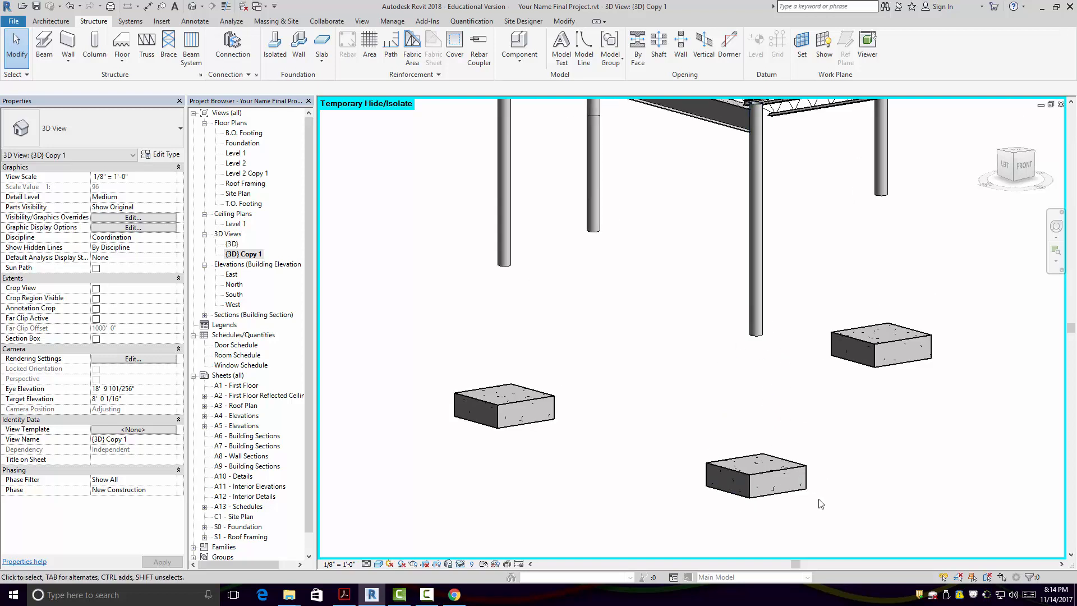
{"action": "scroll", "coordinate": [816, 353], "scroll_direction": "down", "scroll_amount": 5}
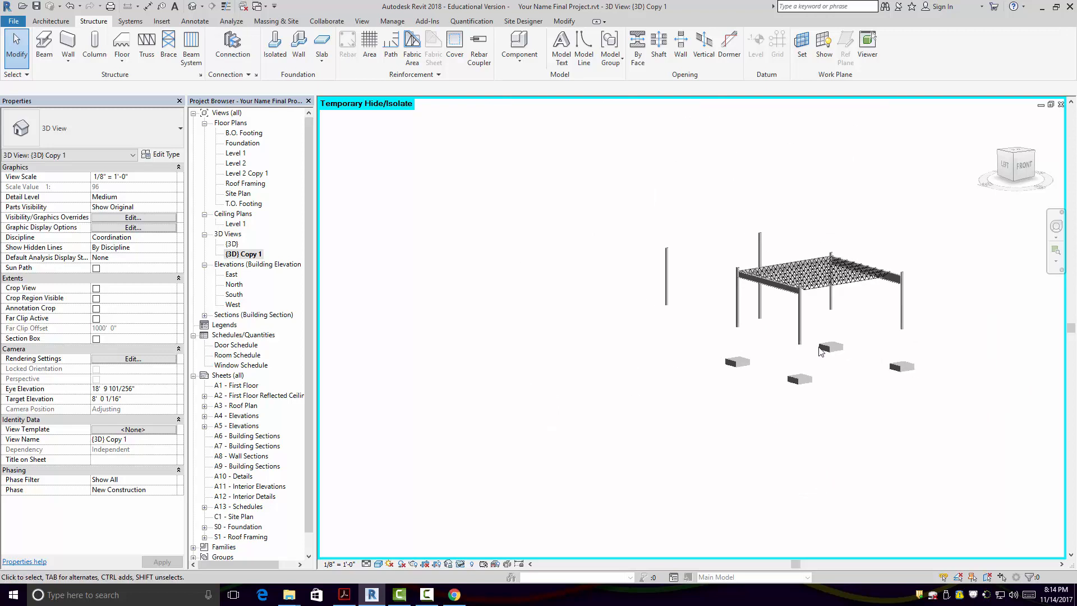
{"action": "scroll", "coordinate": [748, 331], "scroll_direction": "up", "scroll_amount": 3}
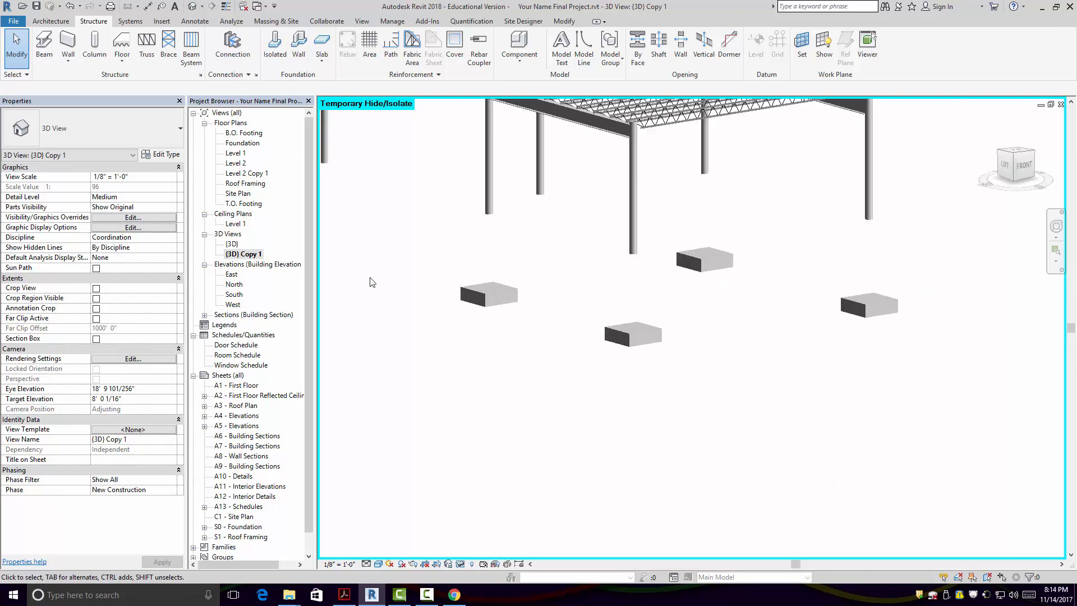
- In the South elevation, move the T.O. Footing and B.O. Footing levels together up to just below Level 1
{"action": "double_click", "coordinate": [238, 294]}
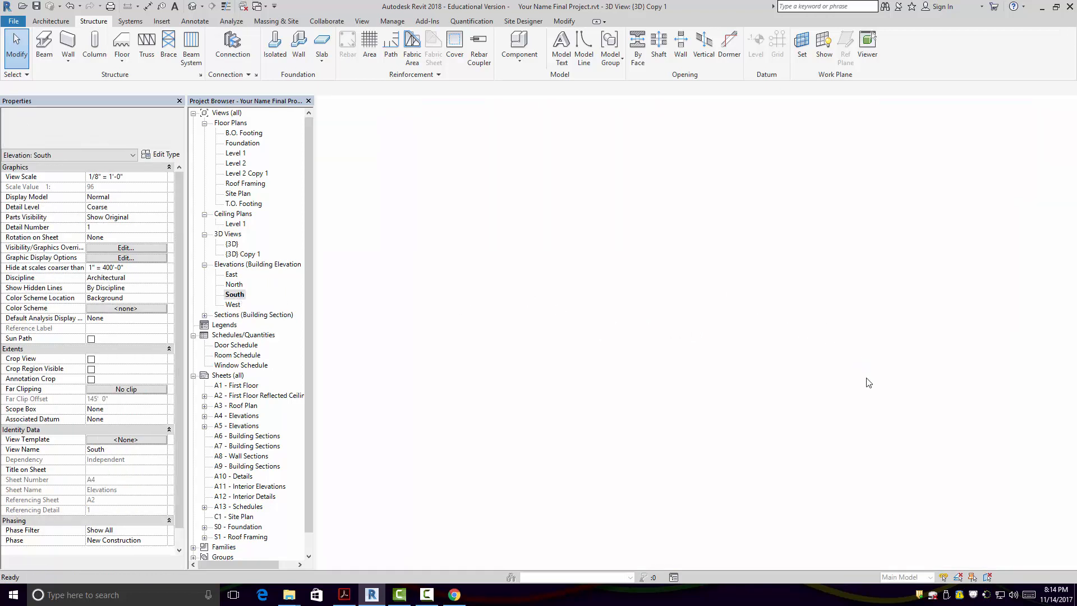
{"action": "scroll", "coordinate": [852, 402], "scroll_direction": "up", "scroll_amount": 3}
{"action": "scroll", "coordinate": [636, 361], "scroll_direction": "up", "scroll_amount": 1}
{"action": "middle_click_drag", "start_coordinate": [636, 361], "coordinate": [828, 373]}
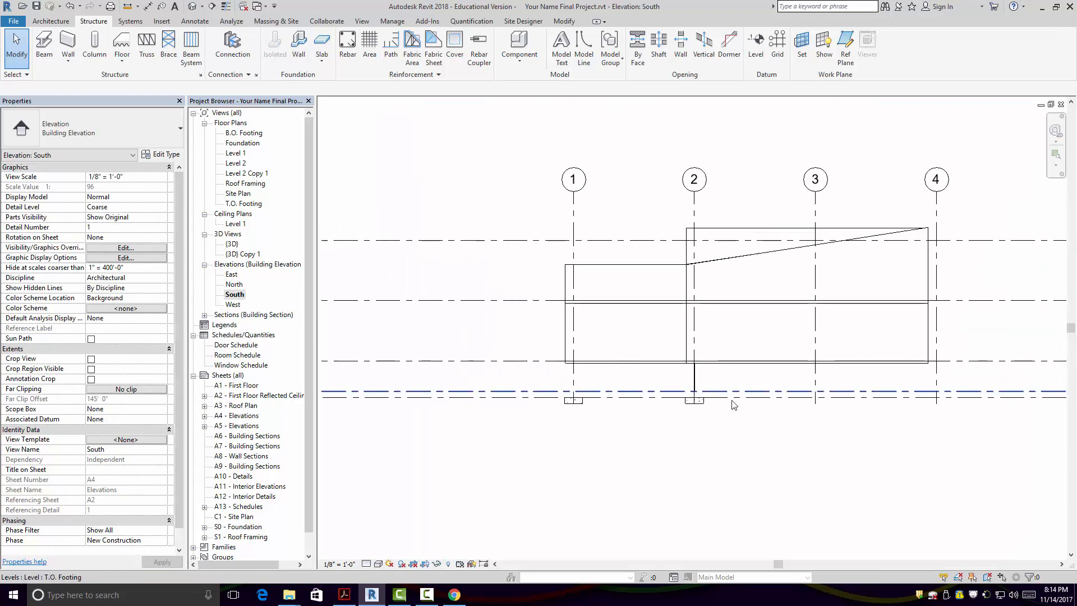
{"action": "scroll", "coordinate": [617, 405], "scroll_direction": "up", "scroll_amount": 4}
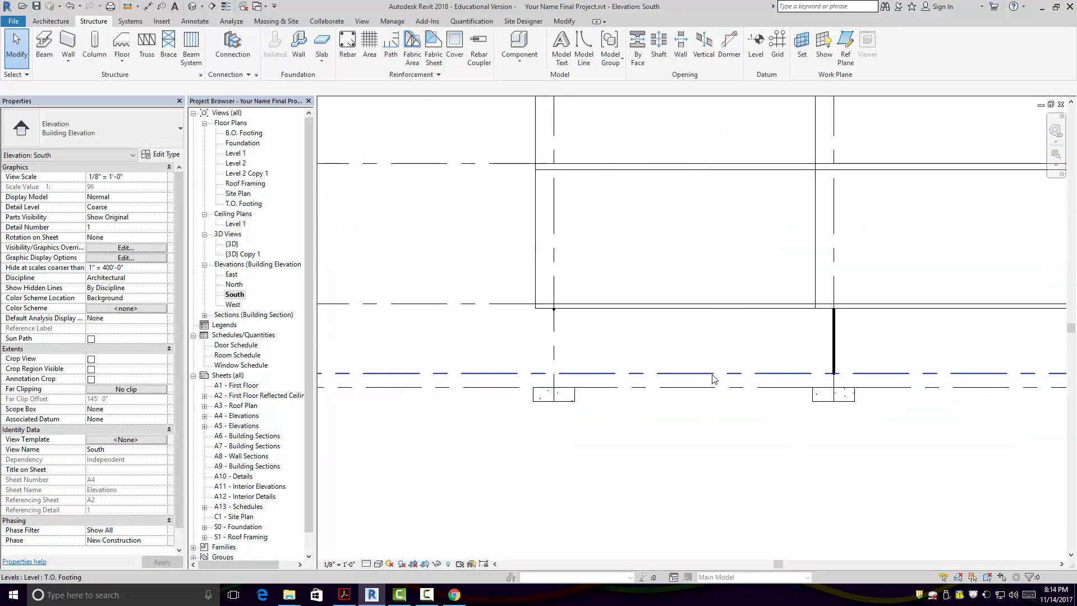
{"action": "scroll", "coordinate": [614, 386], "scroll_direction": "down", "scroll_amount": 4}
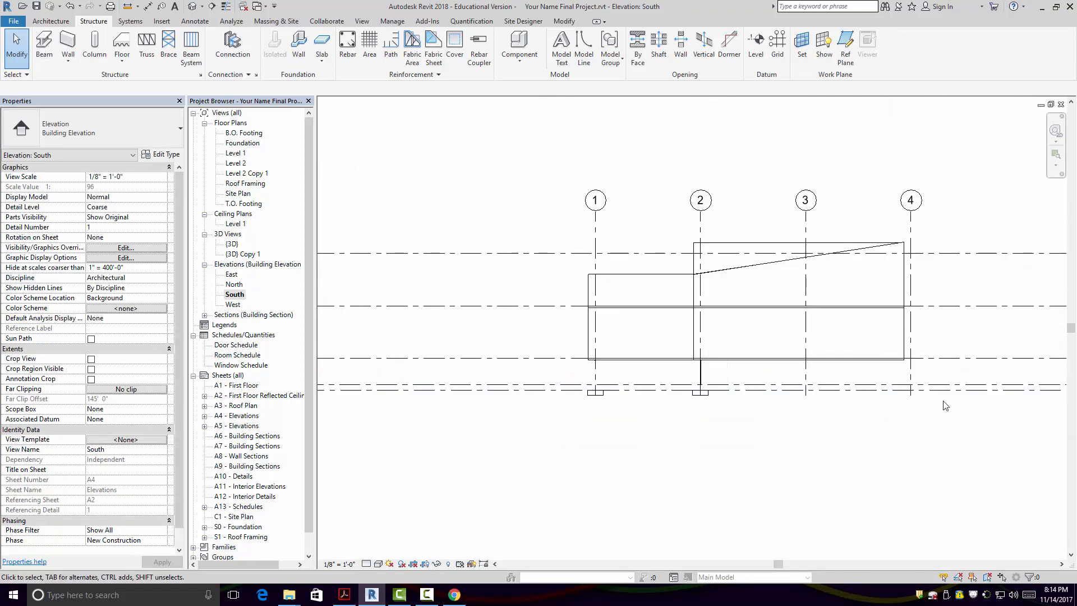
{"action": "left_click_drag", "start_coordinate": [1004, 372], "coordinate": [957, 423]}
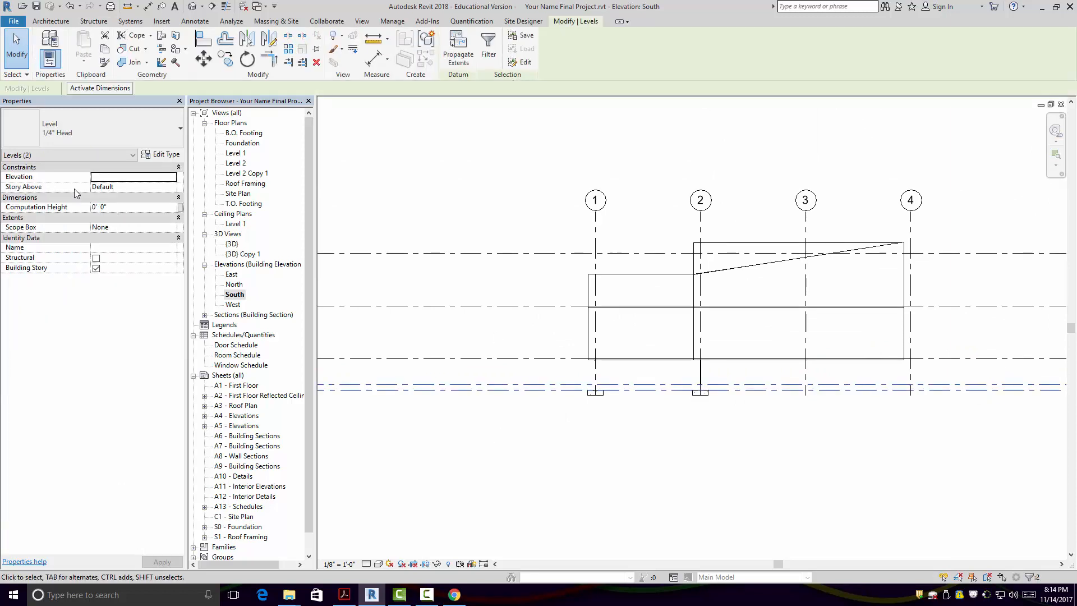
{"action": "left_click", "coordinate": [203, 57]}
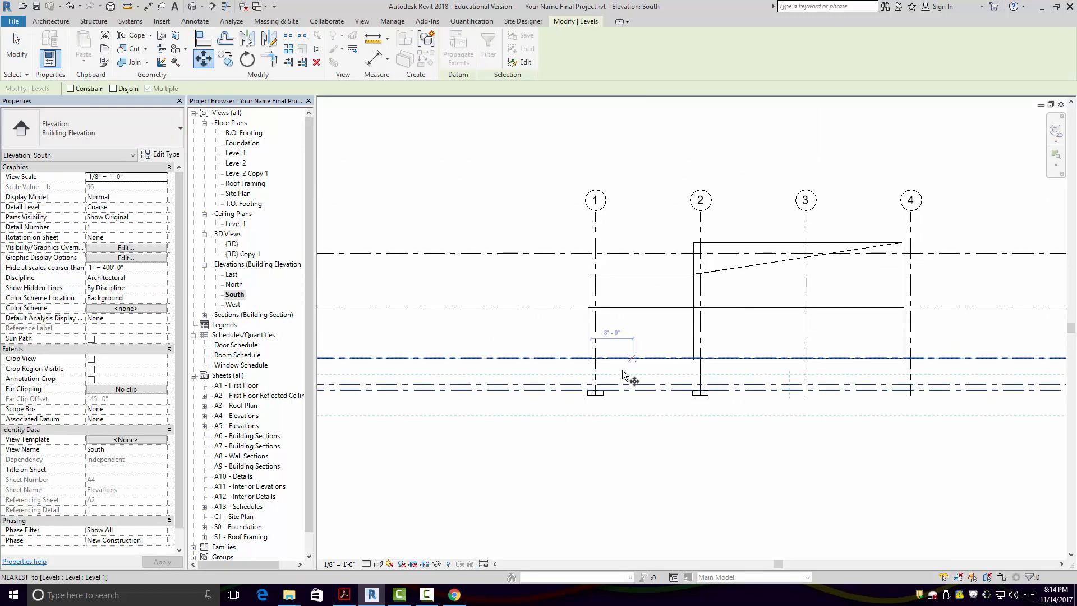
{"action": "left_click", "coordinate": [614, 387]}
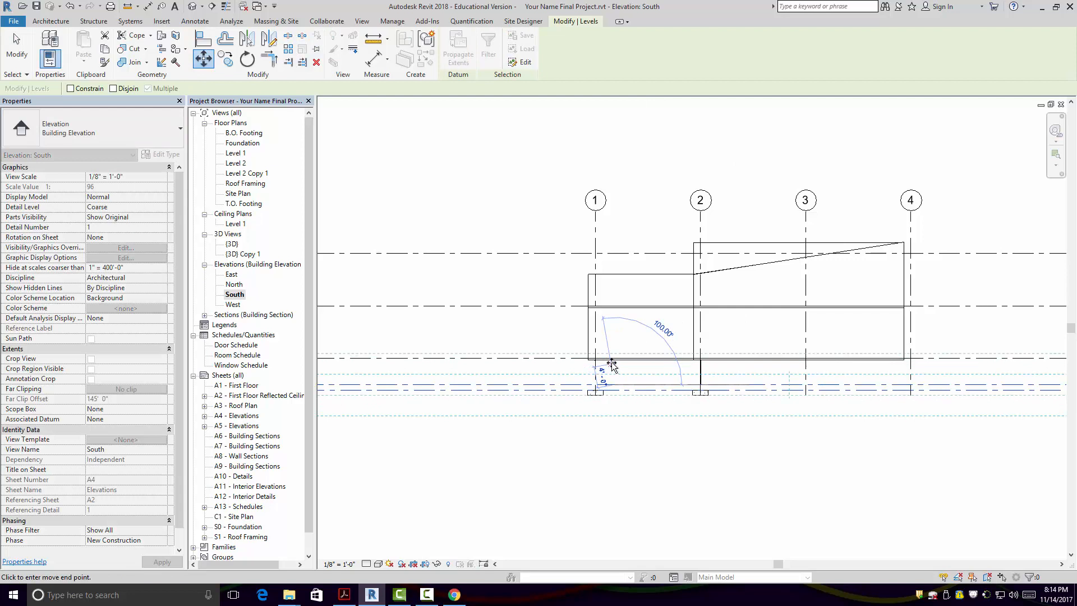
{"action": "left_click", "coordinate": [613, 364]}
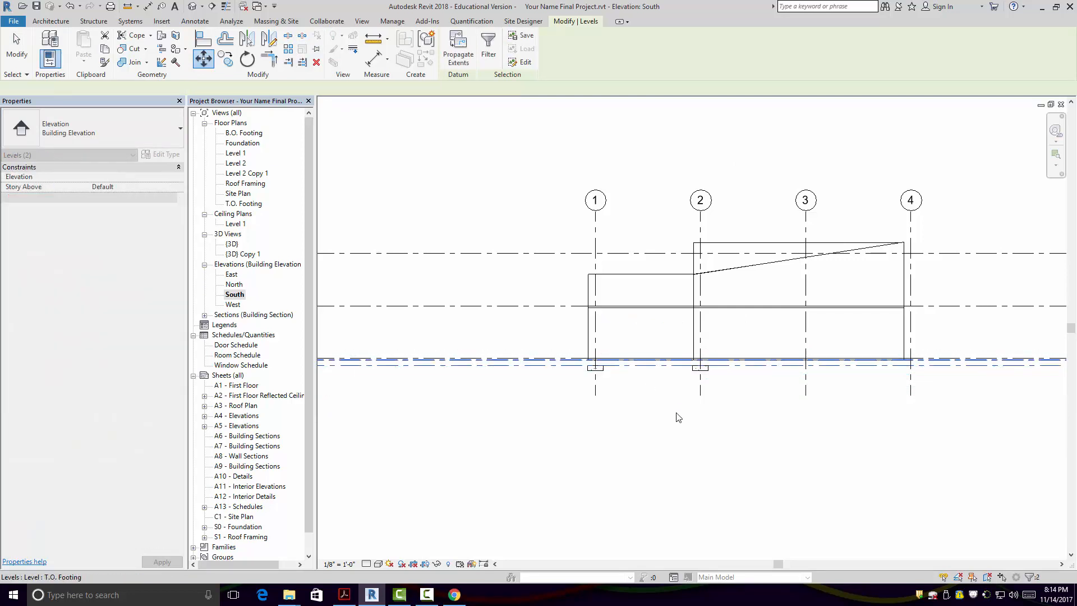
{"action": "key", "text": "Escape"}
- Select the Pipe6STD column at grid 1 in the South elevation and inspect its base against the footing
{"action": "scroll", "coordinate": [644, 460], "scroll_direction": "up", "scroll_amount": 3}
{"action": "scroll", "coordinate": [583, 428], "scroll_direction": "up", "scroll_amount": 6}
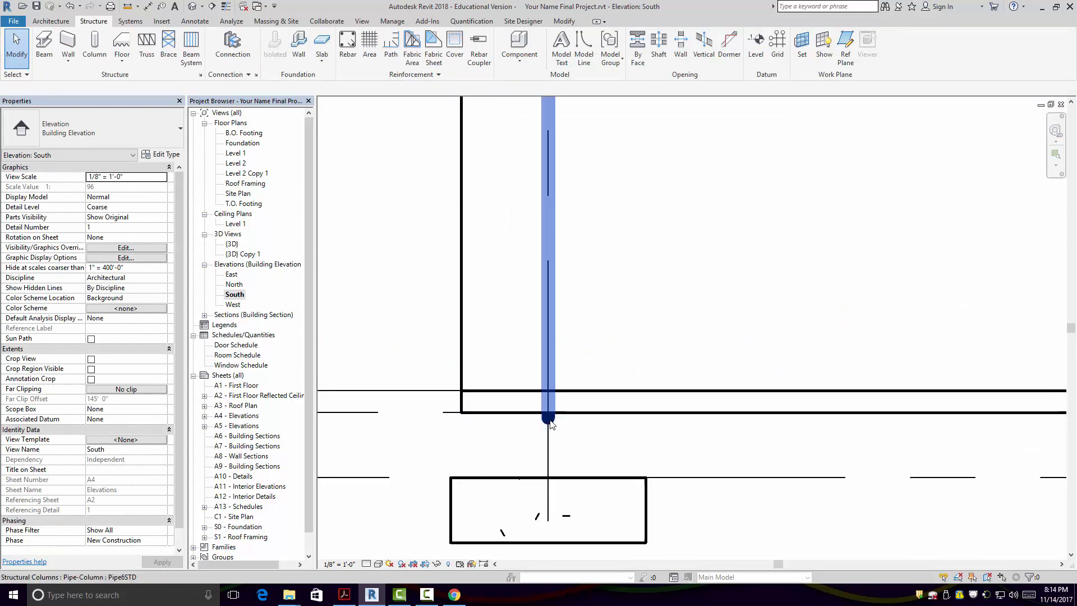
{"action": "left_click", "coordinate": [548, 427]}
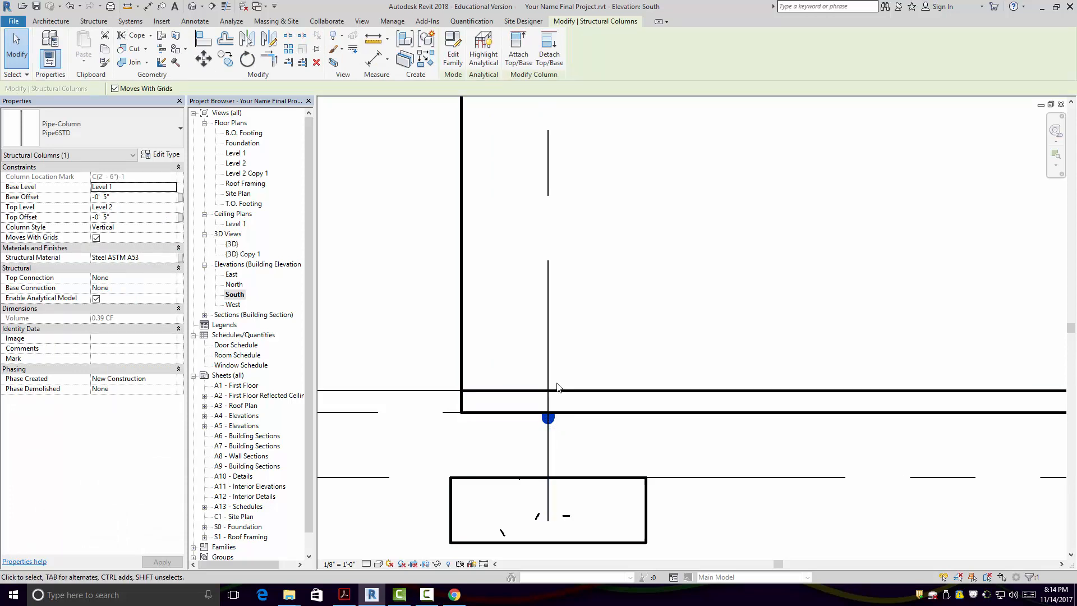
{"action": "scroll", "coordinate": [550, 428], "scroll_direction": "down", "scroll_amount": 5}
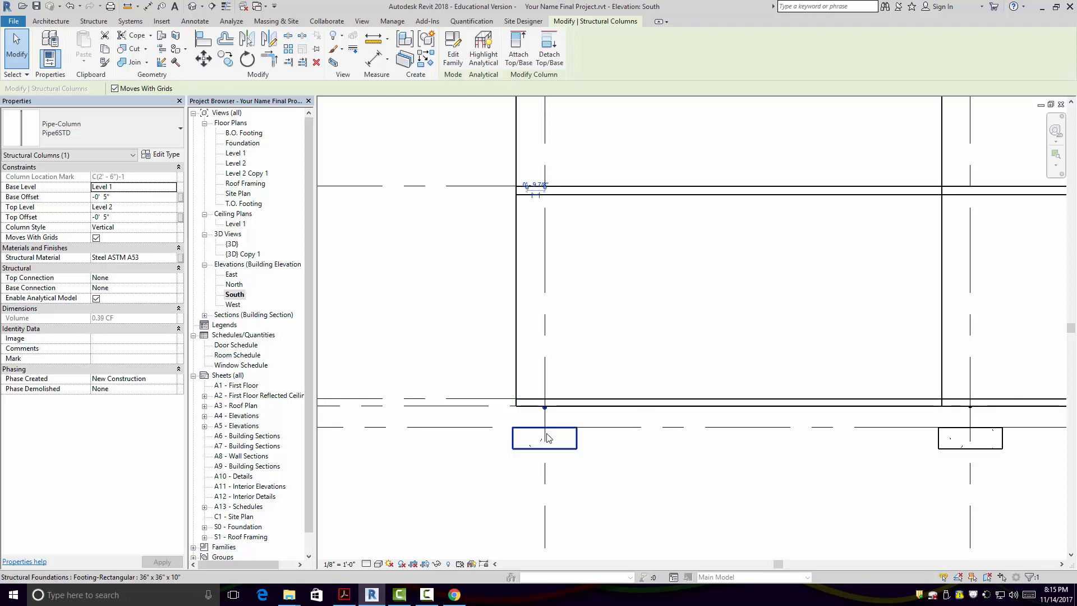
{"action": "scroll", "coordinate": [548, 437], "scroll_direction": "up", "scroll_amount": 1}
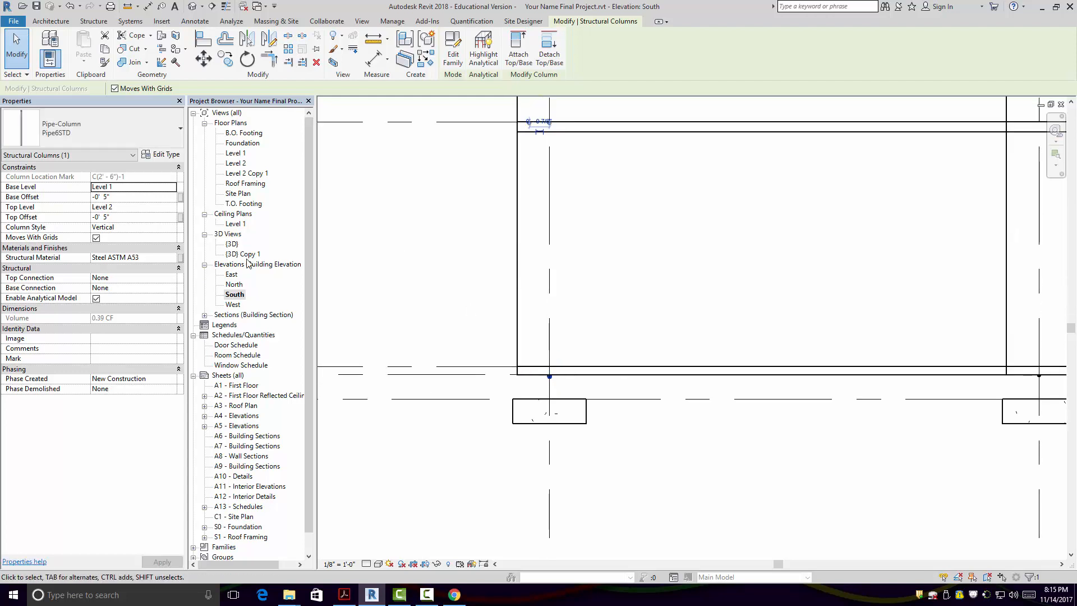
- Return to the {3D} Copy 1 view, review the raised footings beneath the columns, and clear the column selection
{"action": "double_click", "coordinate": [244, 254]}
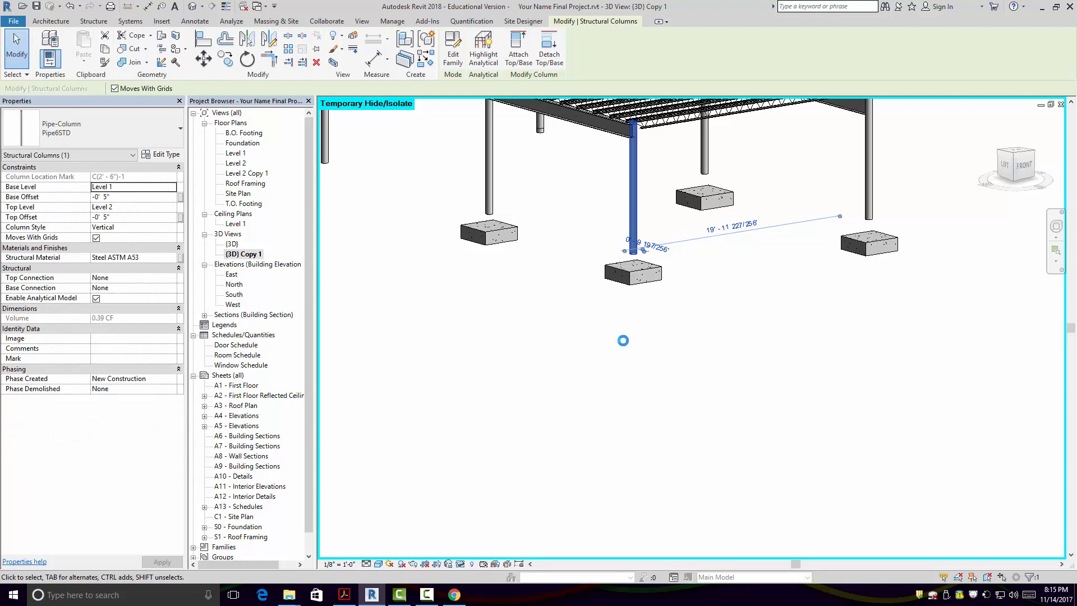
{"action": "scroll", "coordinate": [611, 336], "scroll_direction": "down", "scroll_amount": 2}
{"action": "mouse_move", "coordinate": [830, 338]}
{"action": "middle_mouse_down"}
{"action": "mouse_move", "coordinate": [836, 330]}
{"action": "mouse_move", "coordinate": [768, 343]}
{"action": "mouse_move", "coordinate": [841, 354]}
{"action": "middle_mouse_up"}
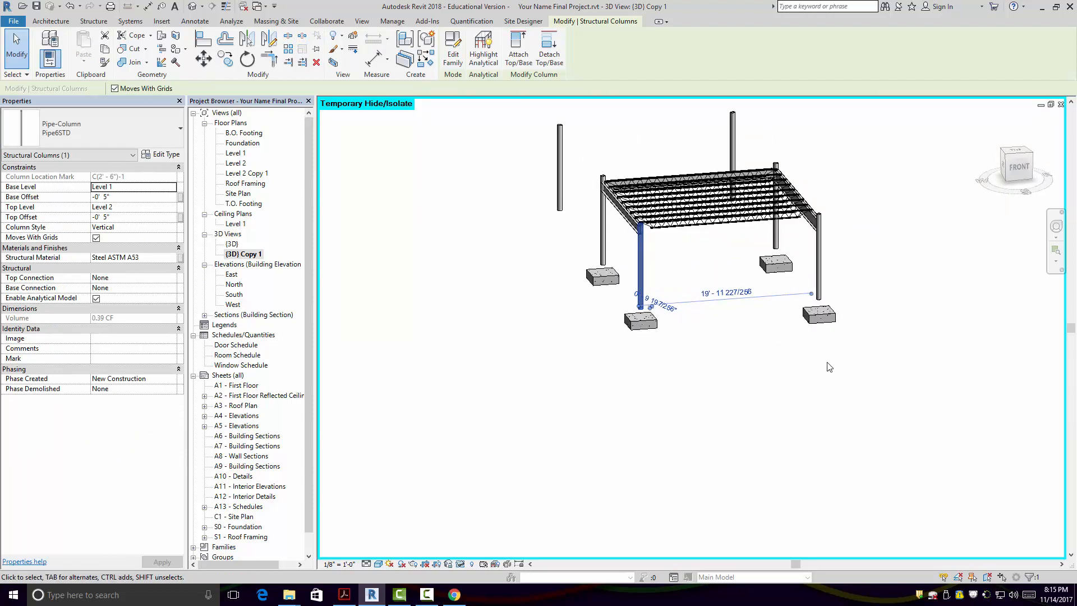
{"action": "left_click", "coordinate": [811, 388]}
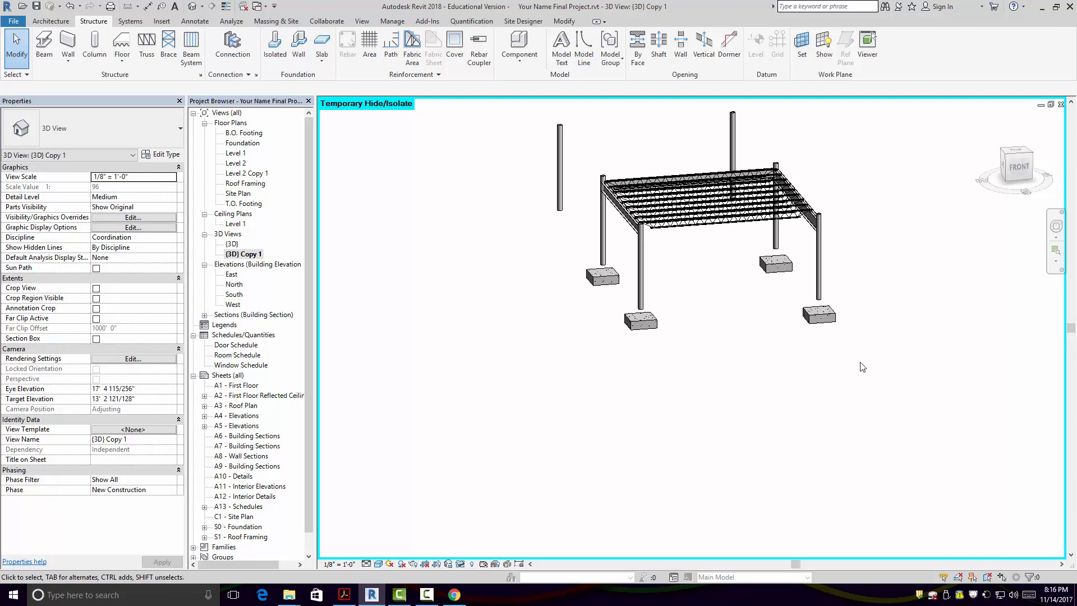
{"action": "left_click", "coordinate": [428, 594]}
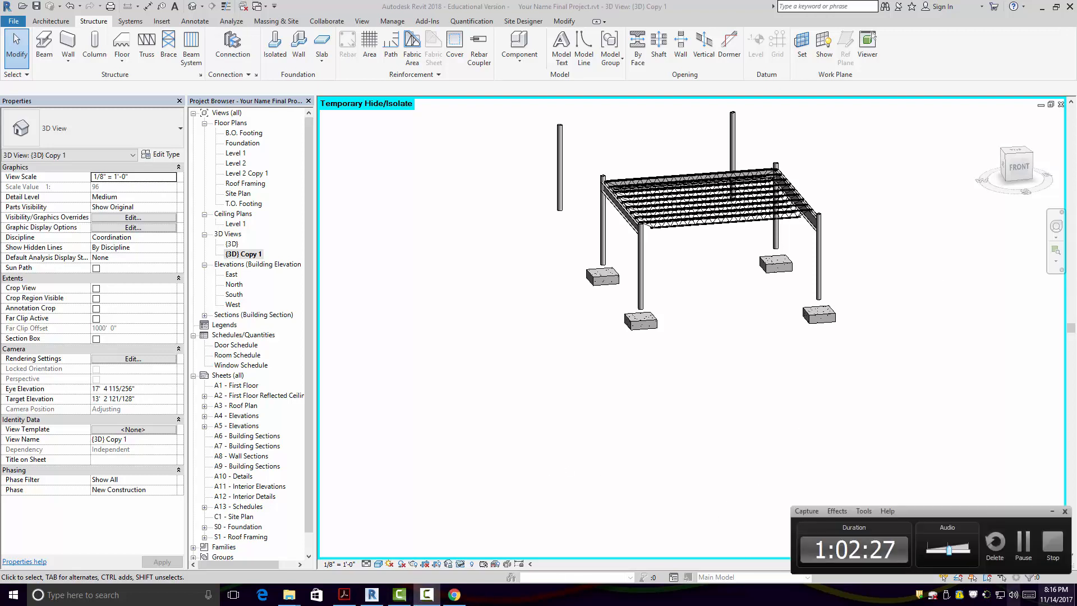